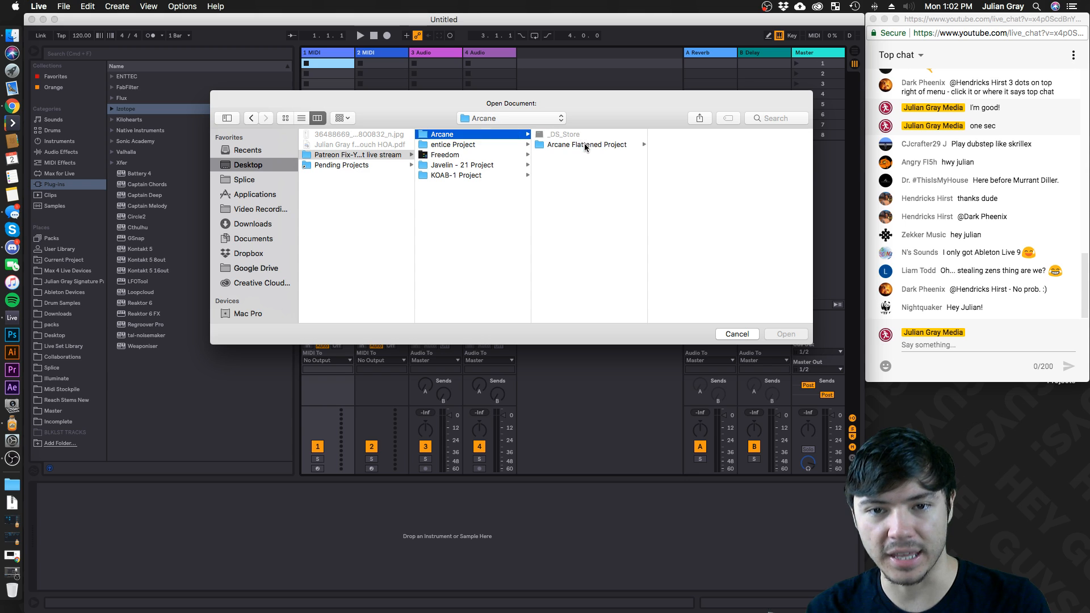
# Open the Arcane Flattened.als set from the Arcane Flattened Project folder and look through its tracks
pyautogui.click(696, 155)
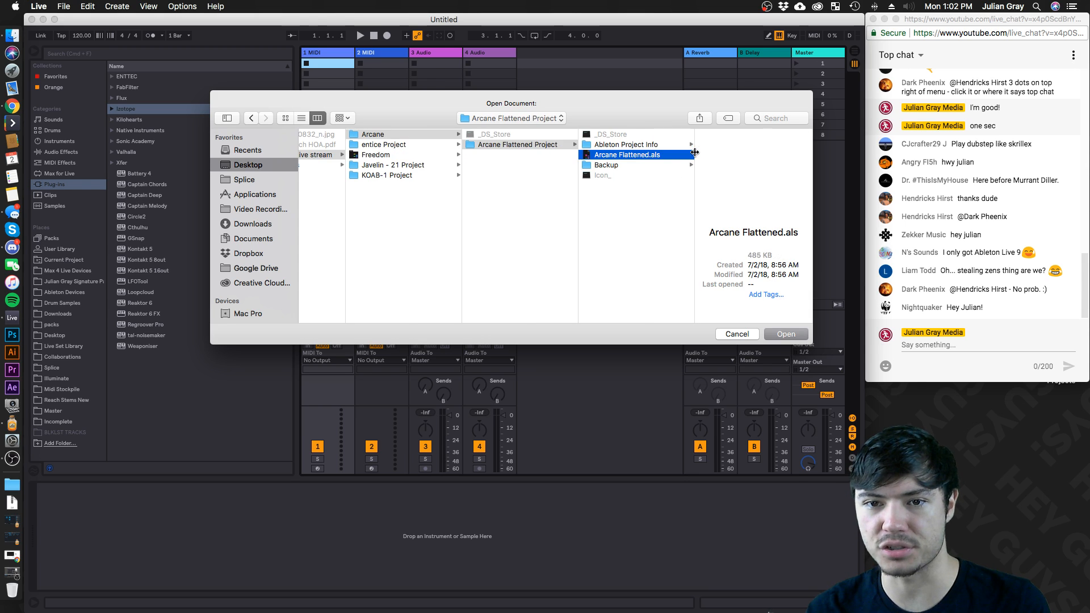
pyautogui.doubleClick(680, 154)
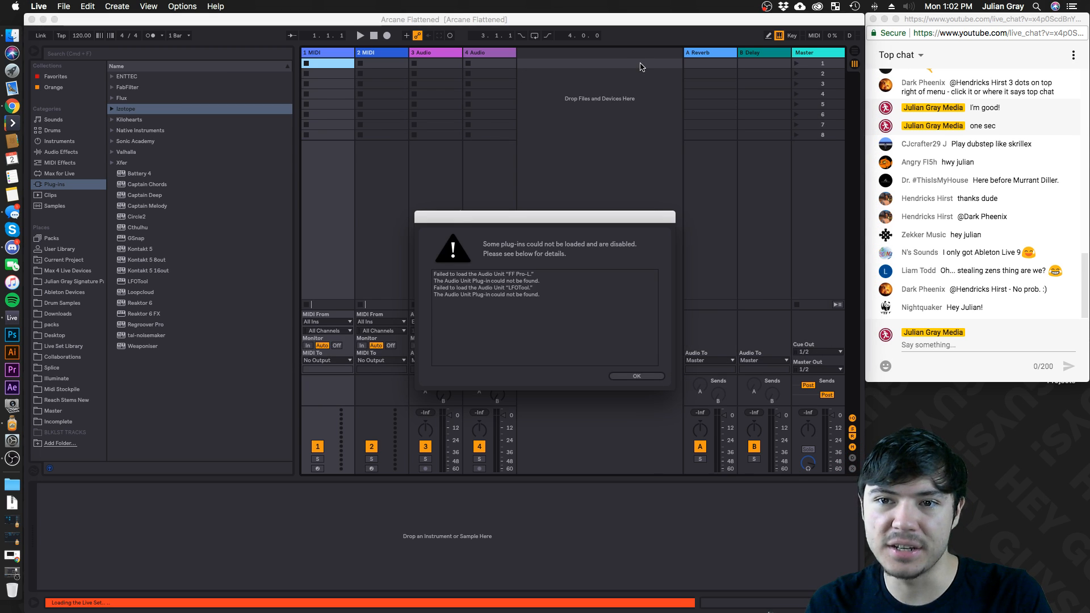
pyautogui.click(637, 376)
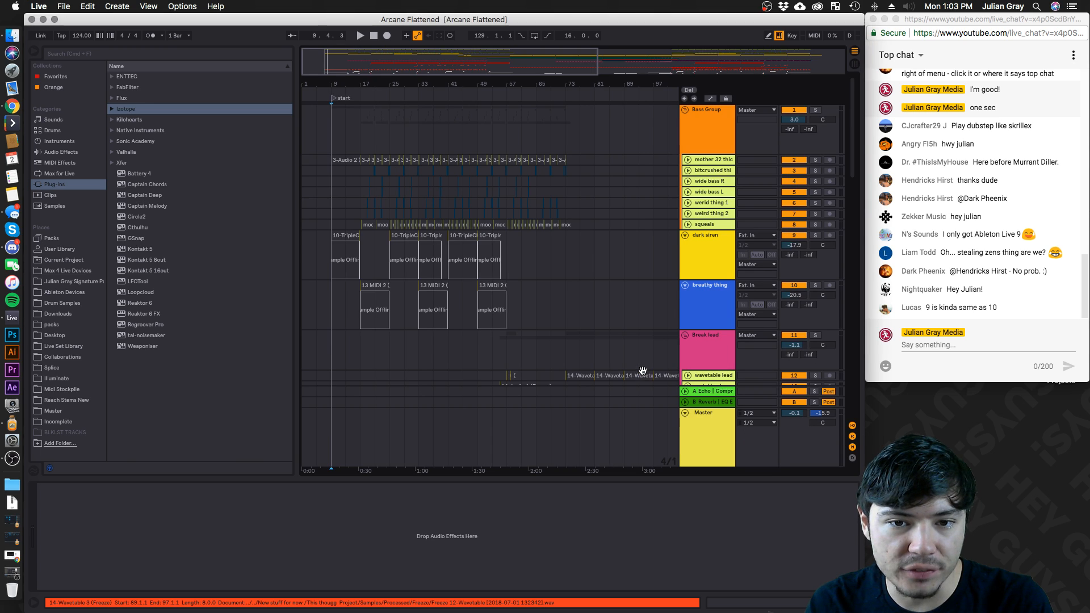
pyautogui.scroll(-15, 508, 261)
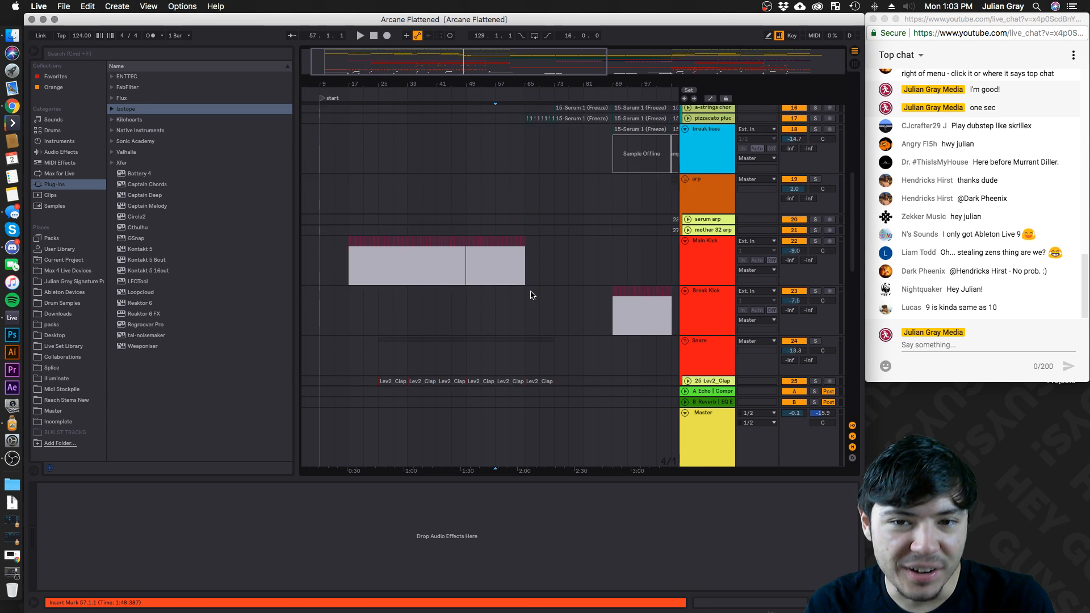
pyautogui.scroll(10, 531, 296)
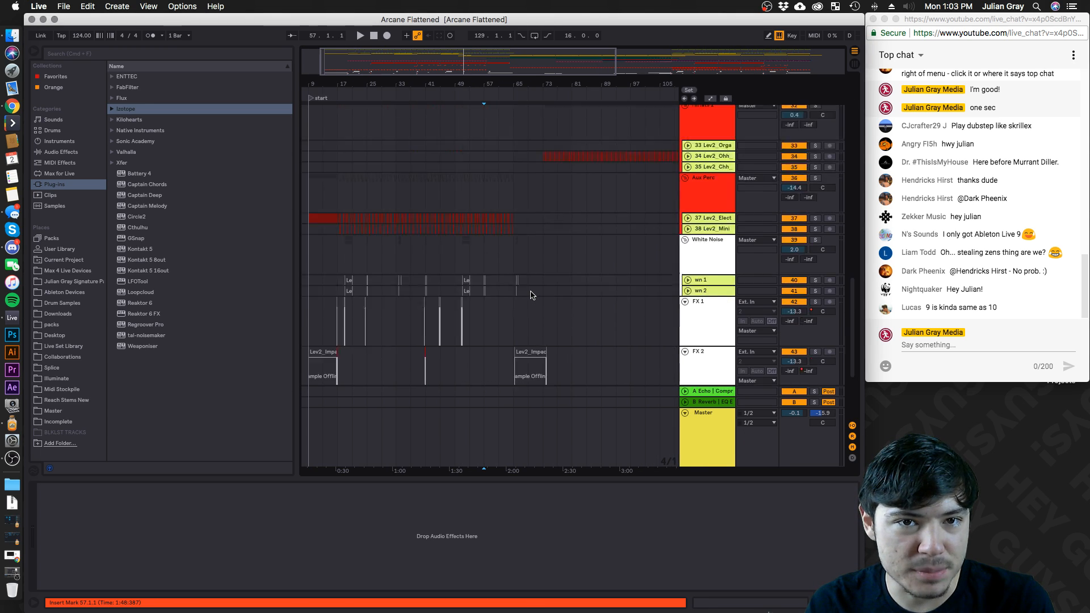
pyautogui.scroll(-20, 531, 296)
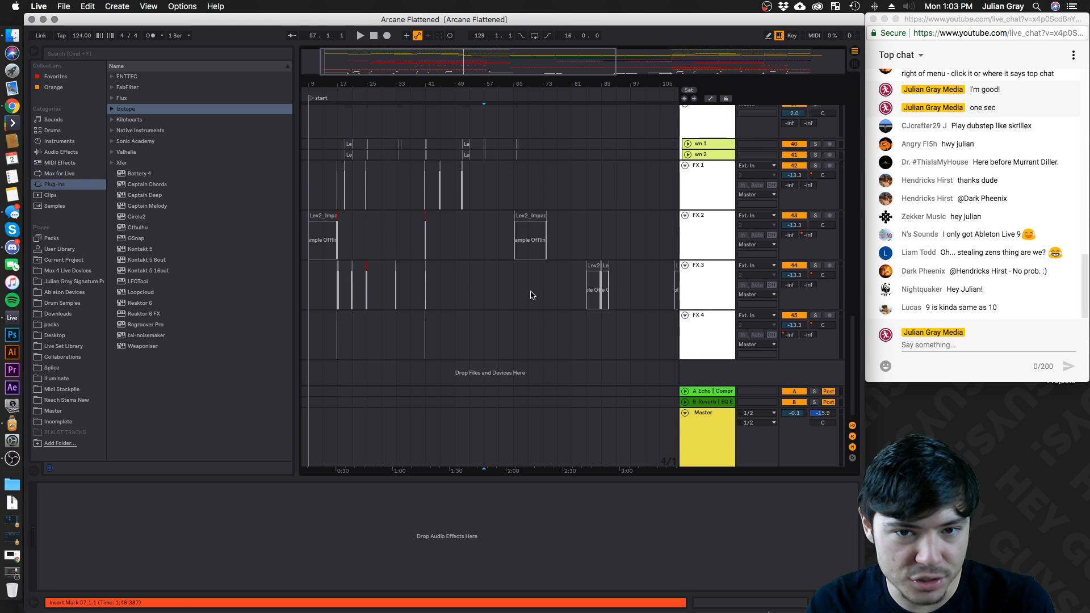
# Switch to Finder and open the Patreon Fix-Your-Project live stream folder on the Desktop
pyautogui.click(12, 36)
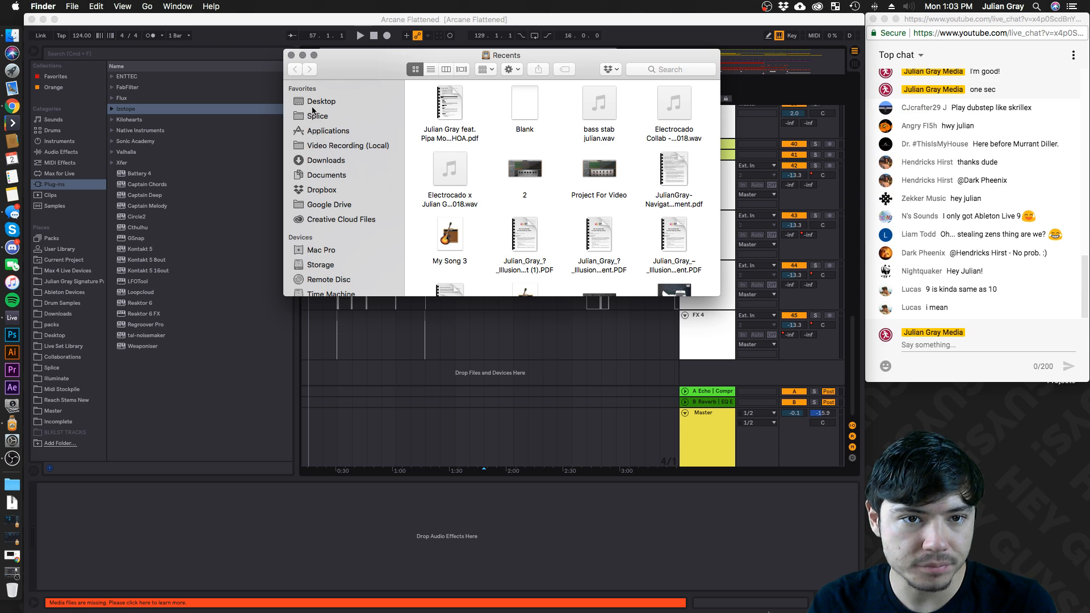
pyautogui.click(292, 55)
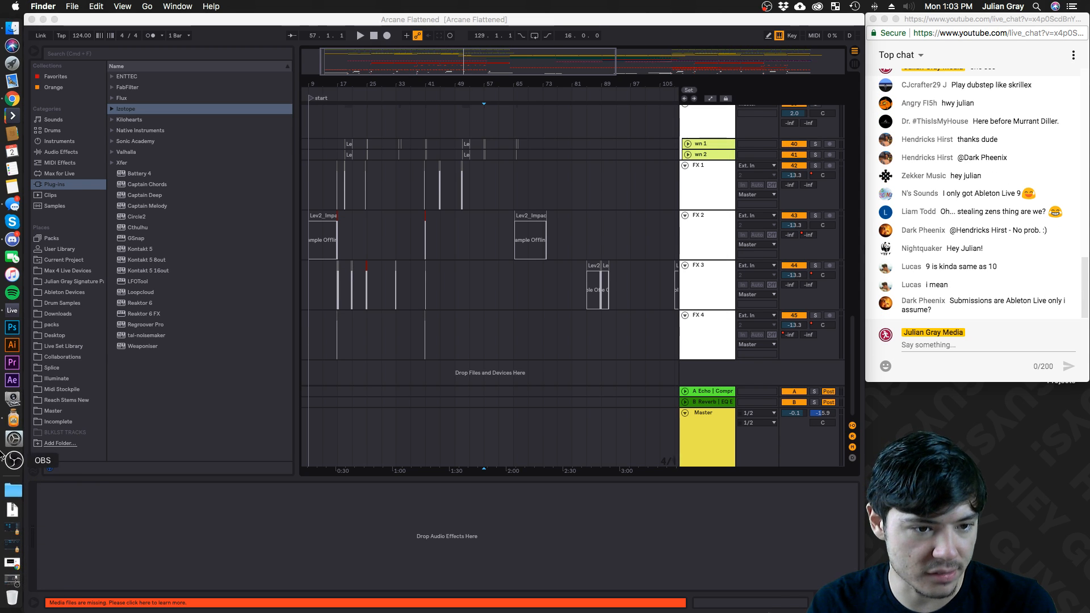
pyautogui.click(11, 35)
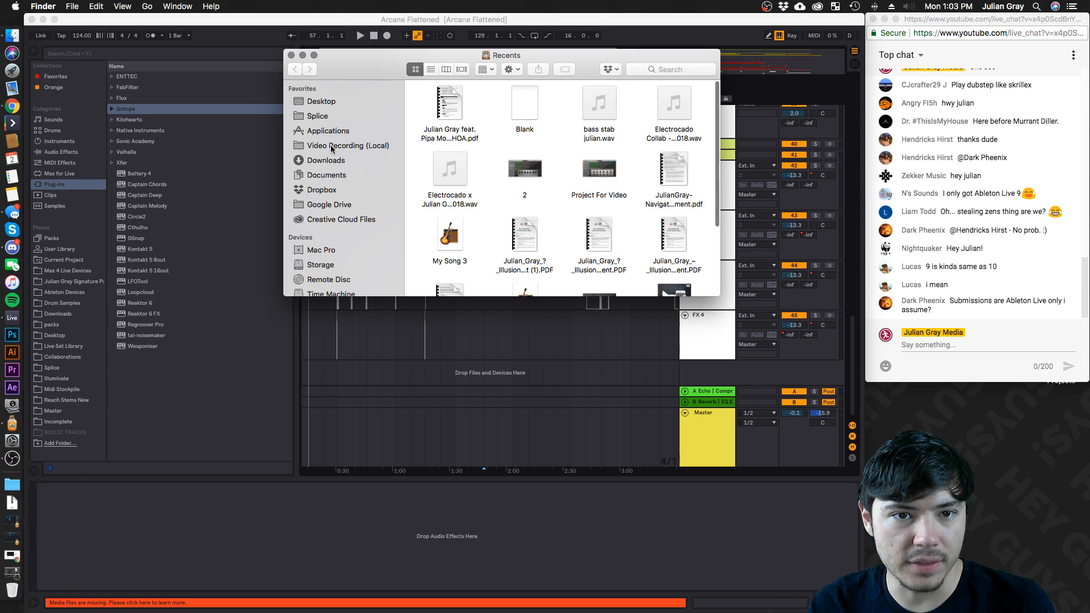
pyautogui.click(321, 102)
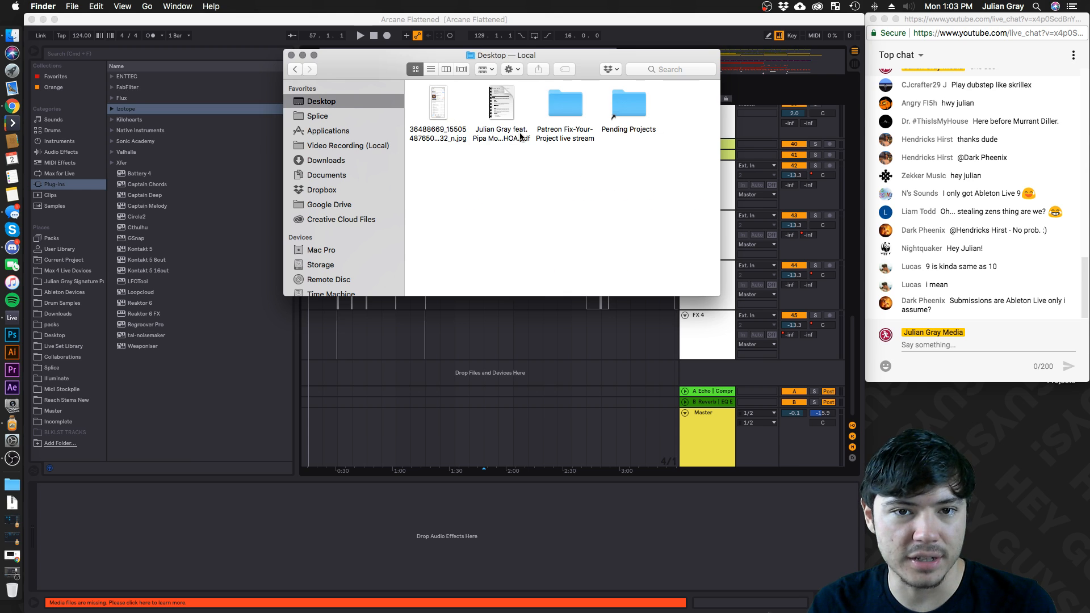
pyautogui.doubleClick(580, 108)
pyautogui.click(617, 112)
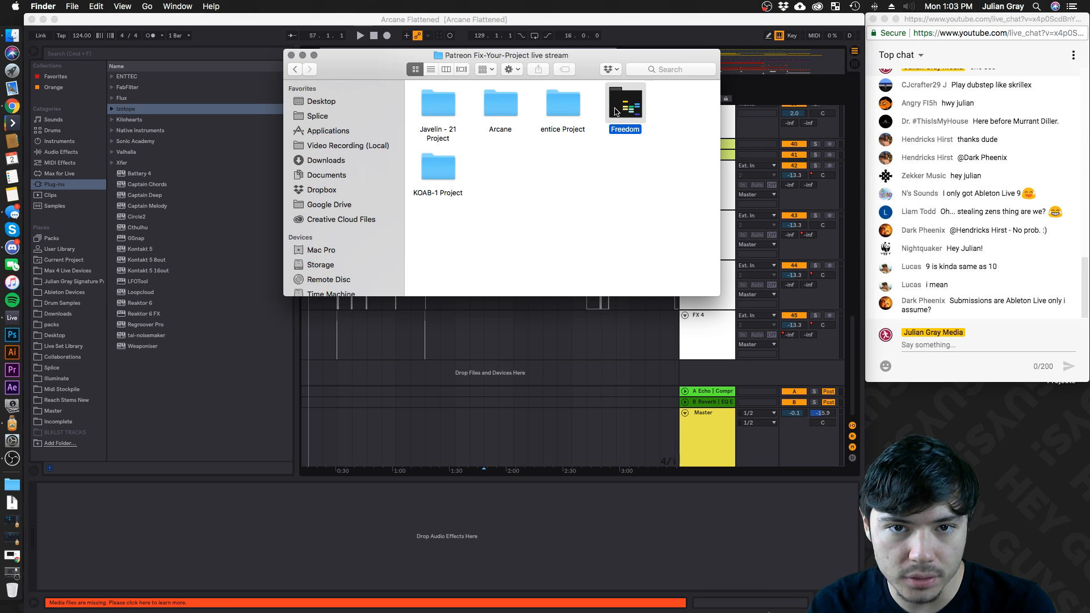
# Inspect the contents of the Arcane Flattened Project folder and its Ableton Project Info subfolder
pyautogui.doubleClick(499, 105)
pyautogui.doubleClick(496, 95)
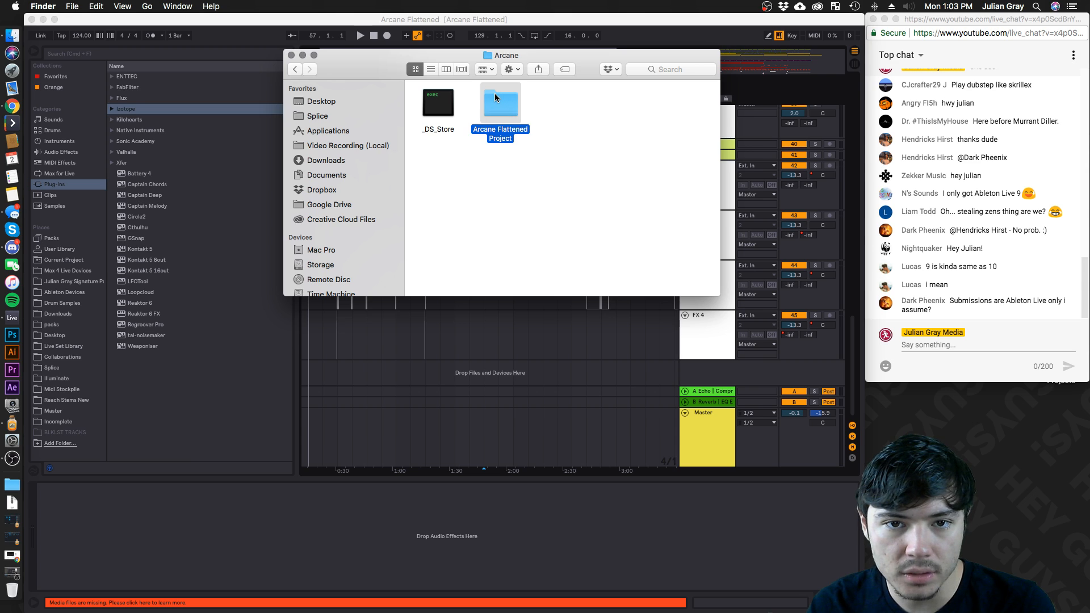
pyautogui.click(618, 109)
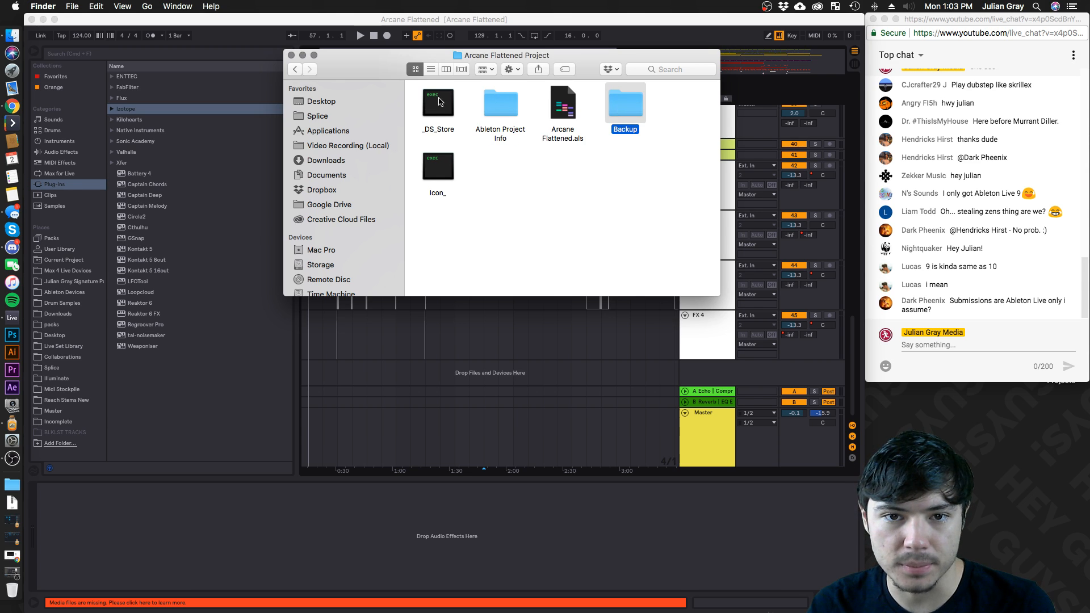
pyautogui.click(495, 102)
pyautogui.press('super+Down')
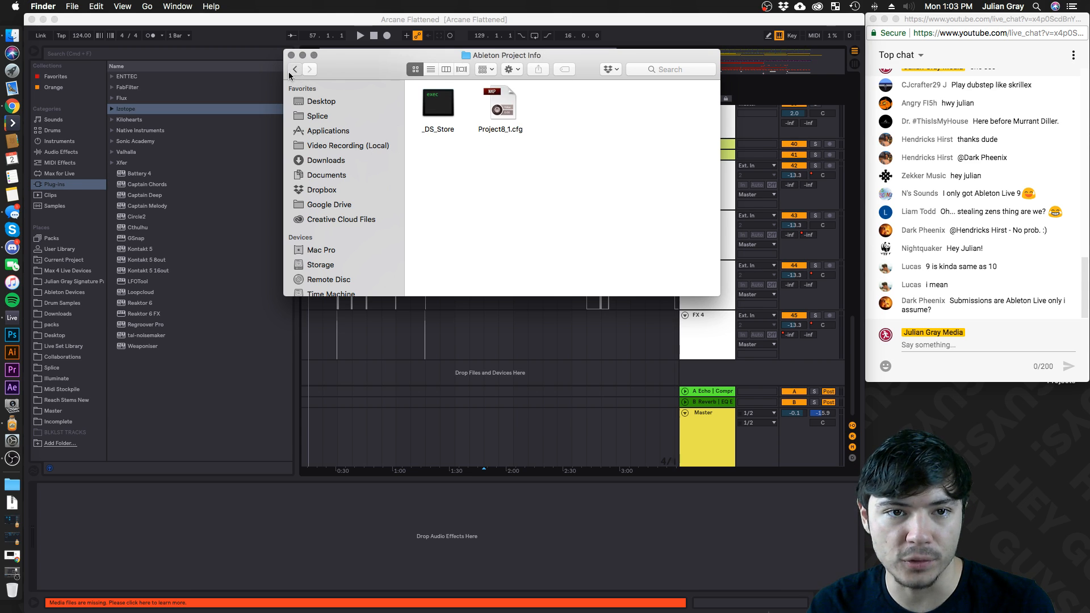
# Return to the Patreon Fix-Your-Project live stream folder and move the Arcane folder to the Trash
pyautogui.click(294, 70)
pyautogui.click(295, 69)
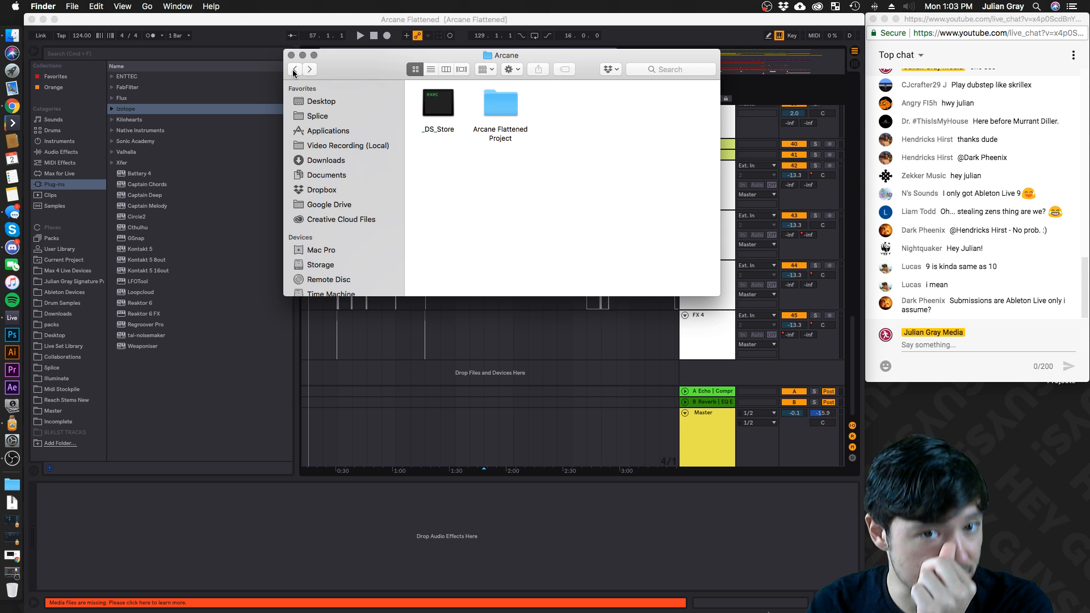
pyautogui.click(294, 70)
pyautogui.moveTo(505, 108); pyautogui.dragTo(596, 176)
pyautogui.rightClick(594, 177)
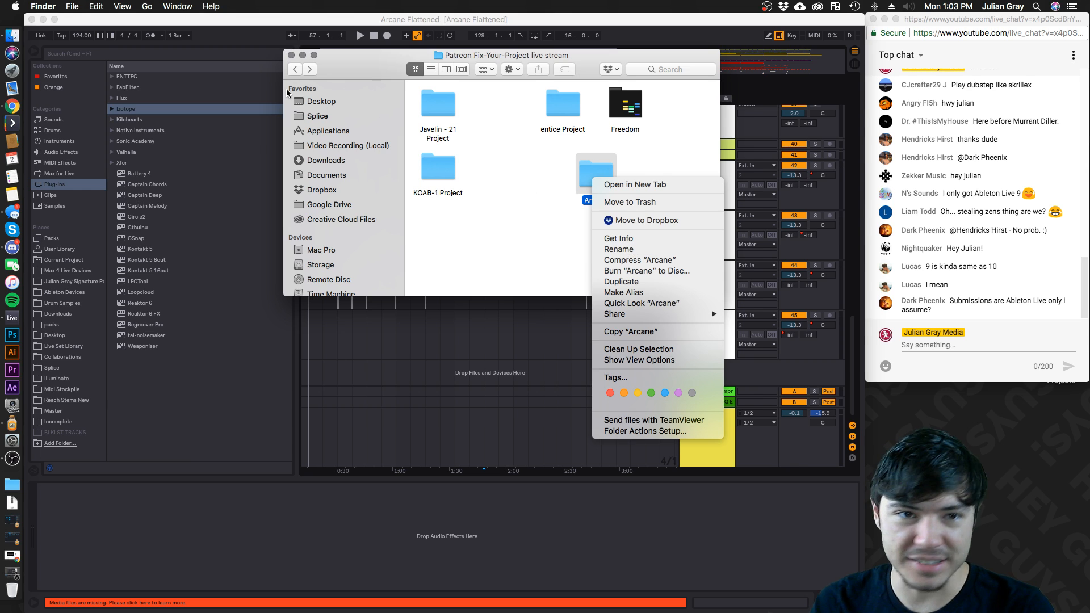
pyautogui.click(643, 203)
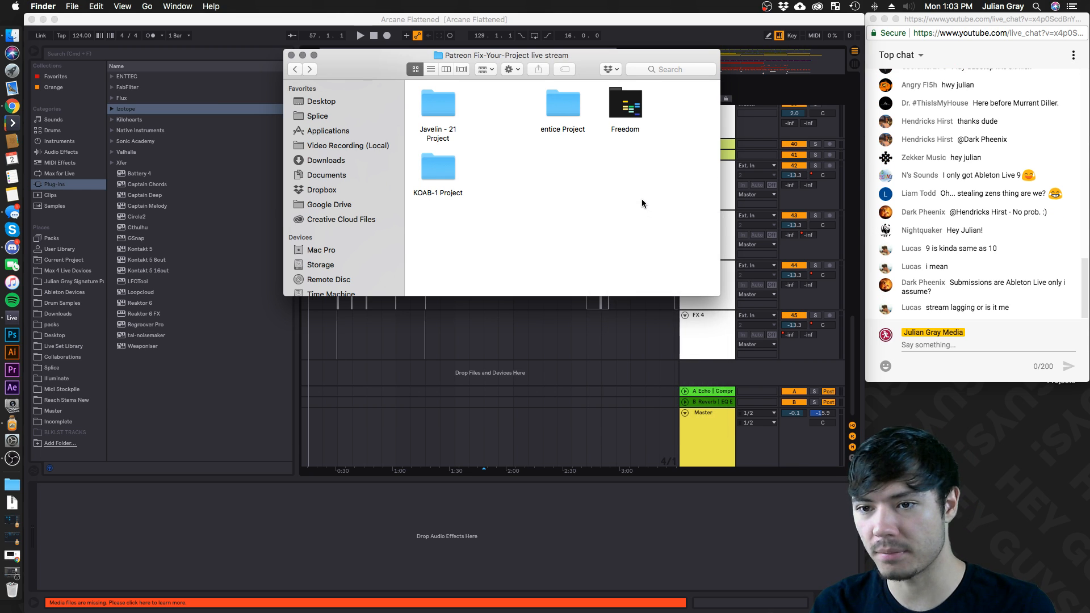
# Open the Javelin - 21.als set from the Javelin - 21 Project folder, checking the OBS stream status while it loads
pyautogui.click(575, 121)
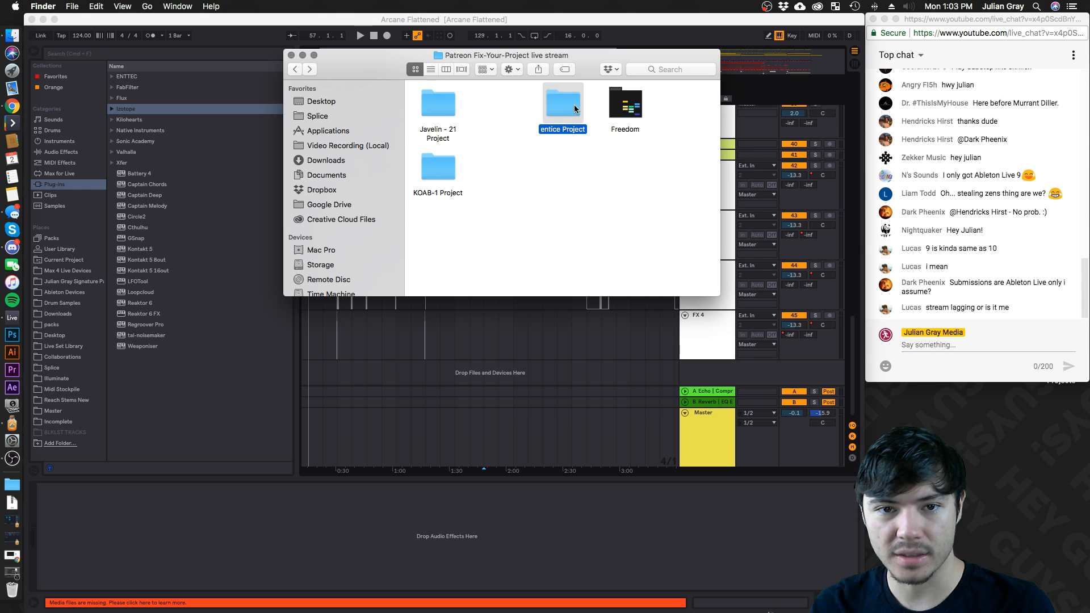
pyautogui.doubleClick(434, 104)
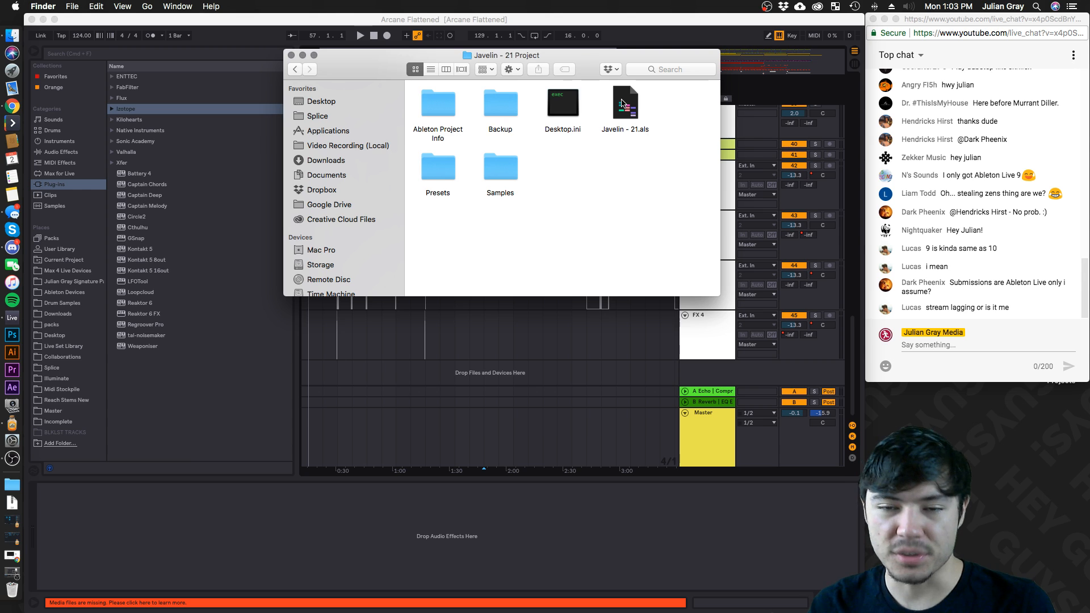
pyautogui.doubleClick(622, 102)
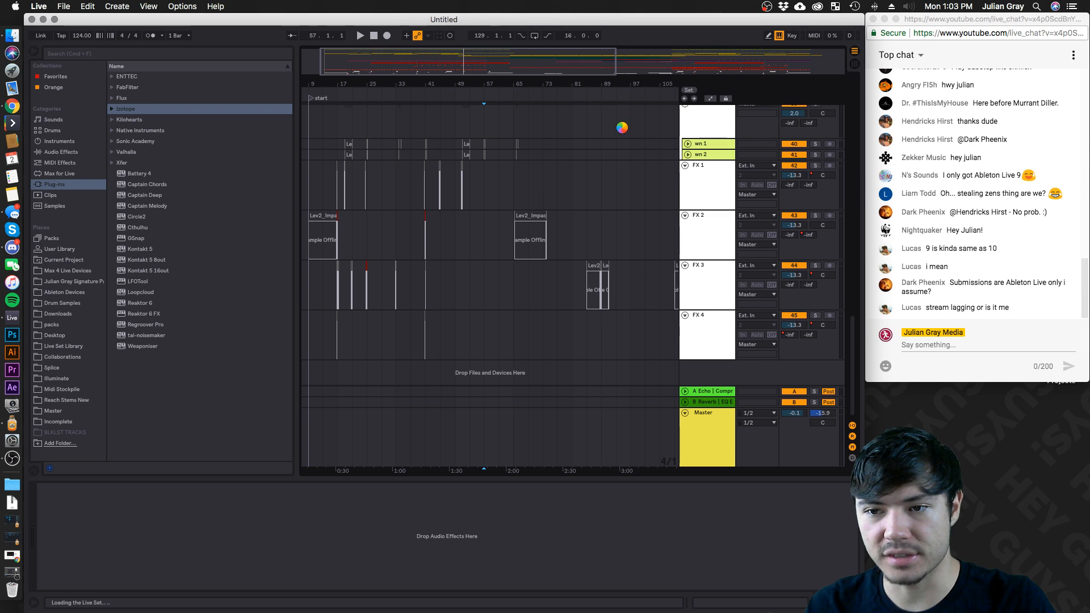
pyautogui.click(3, 573)
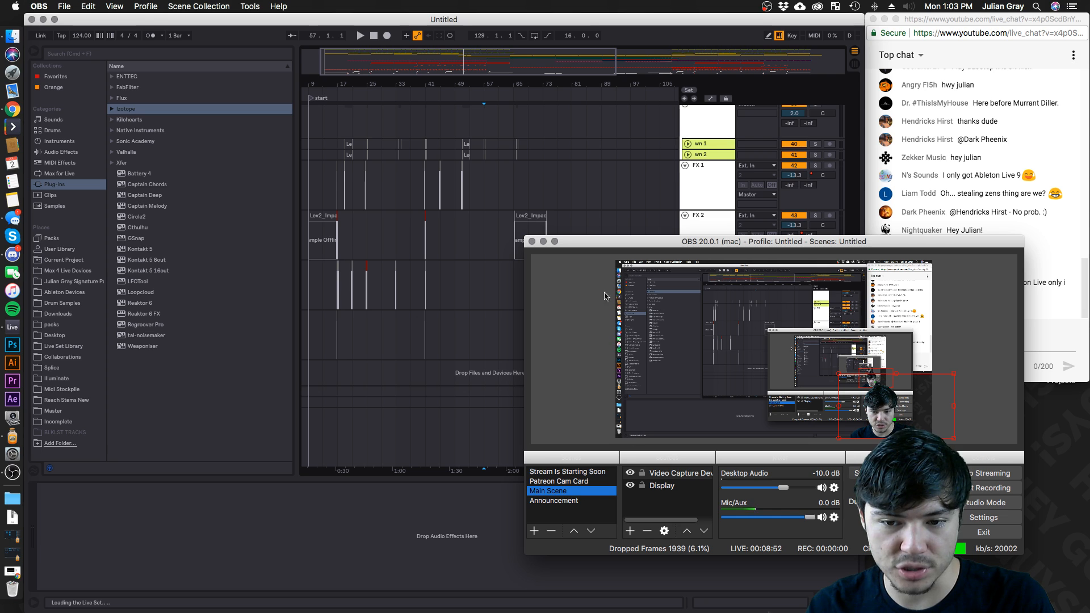
pyautogui.click(542, 241)
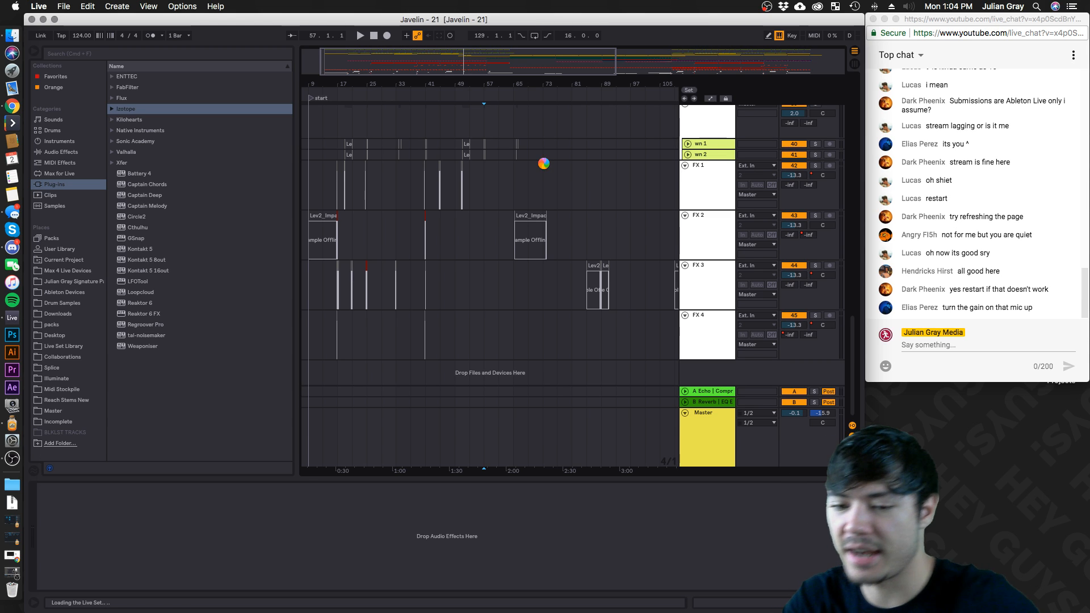
pyautogui.click(634, 376)
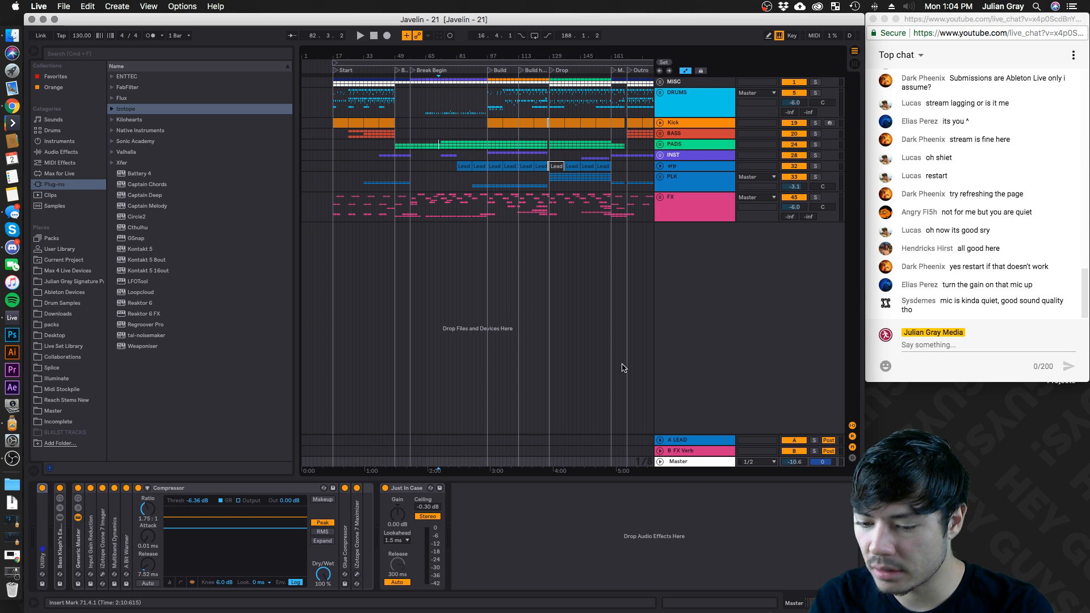
# Widen the arrangement area by narrowing both the track headers and the browser
pyautogui.click(329, 101)
pyautogui.moveTo(339, 50); pyautogui.dragTo(463, 76)
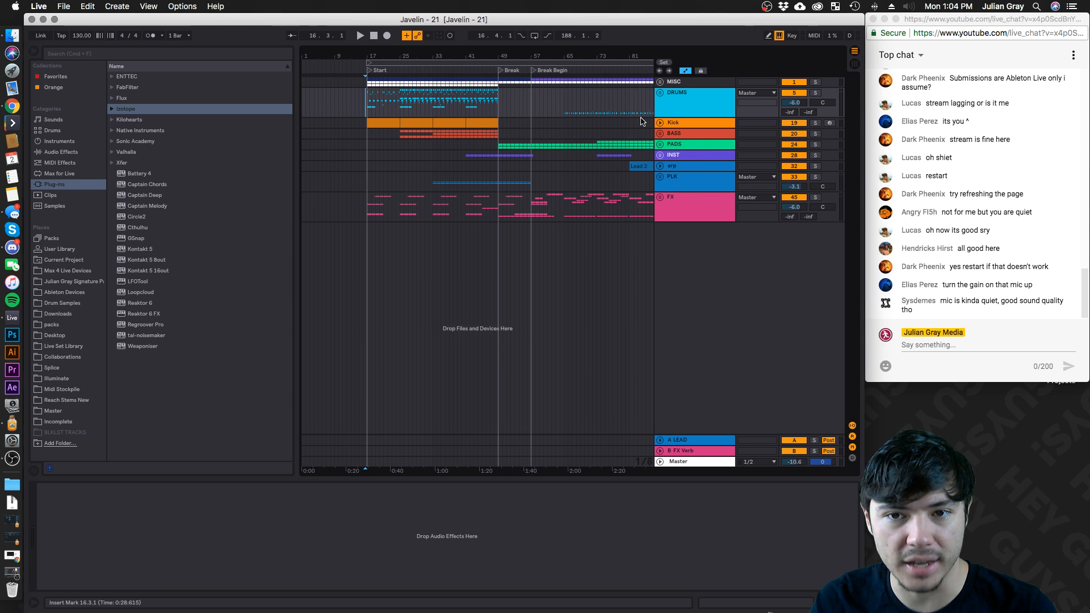
pyautogui.moveTo(654, 111); pyautogui.dragTo(676, 111)
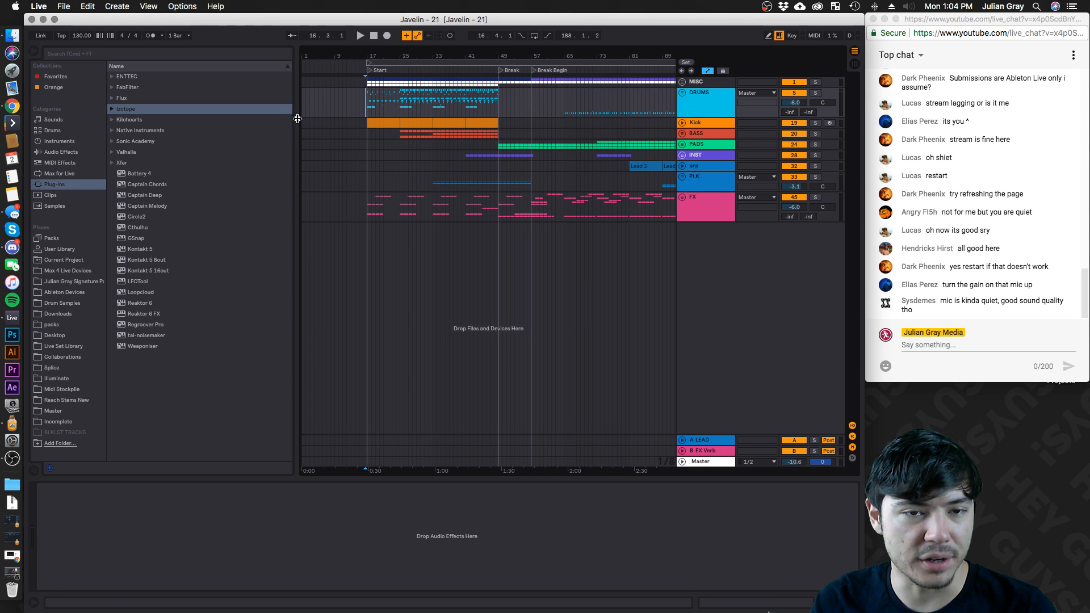
pyautogui.moveTo(297, 118); pyautogui.dragTo(208, 117)
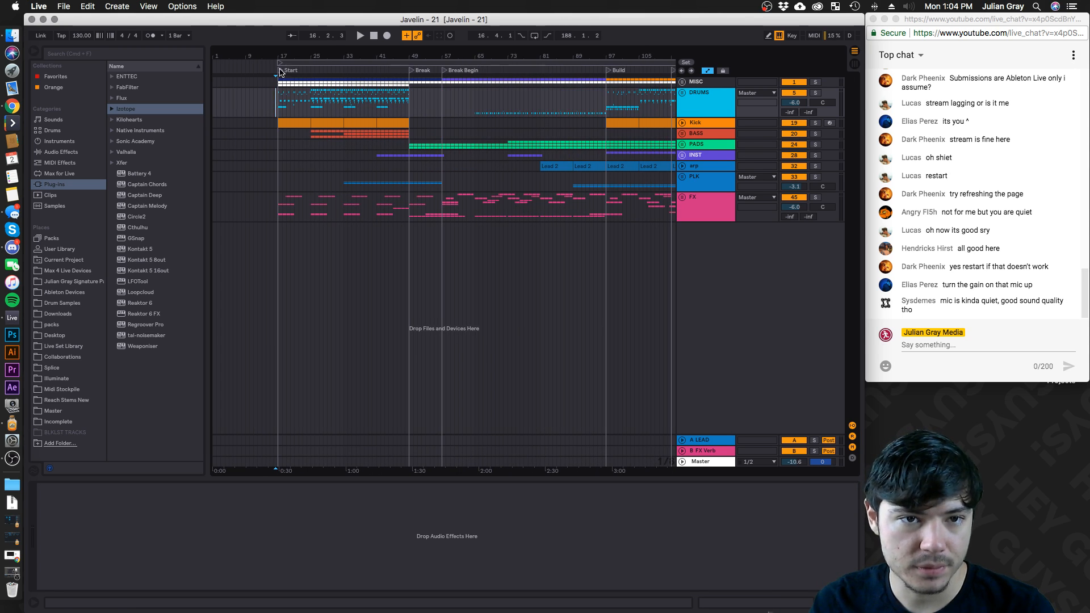
# Place the insert marker at 17.1.1 by the Start locator and play the arrangement from there
pyautogui.press('space')
pyautogui.moveTo(268, 52); pyautogui.dragTo(274, 83)
pyautogui.press('space')
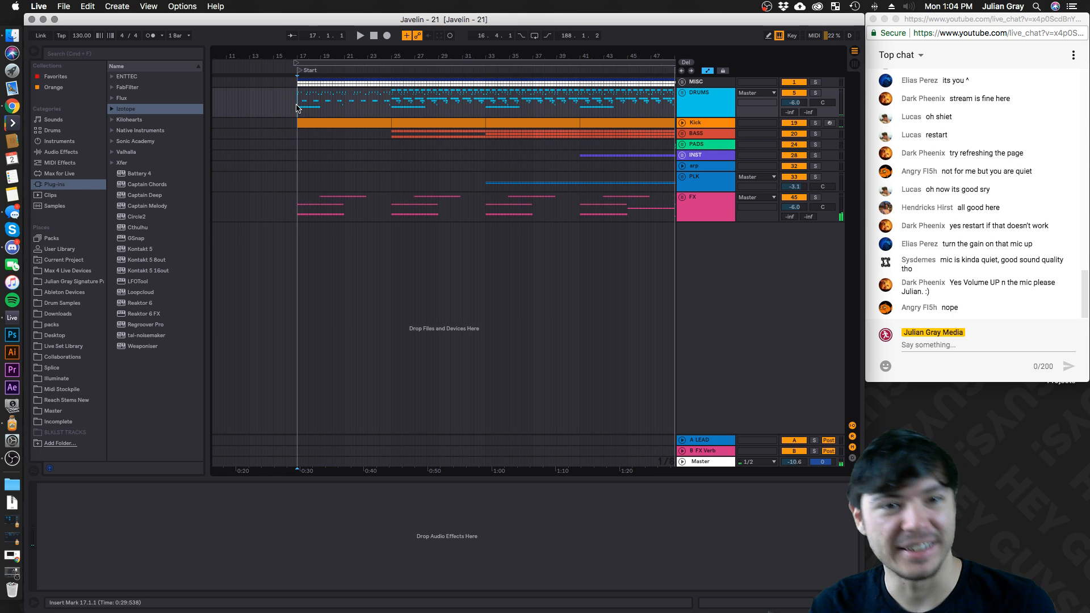
pyautogui.press('space')
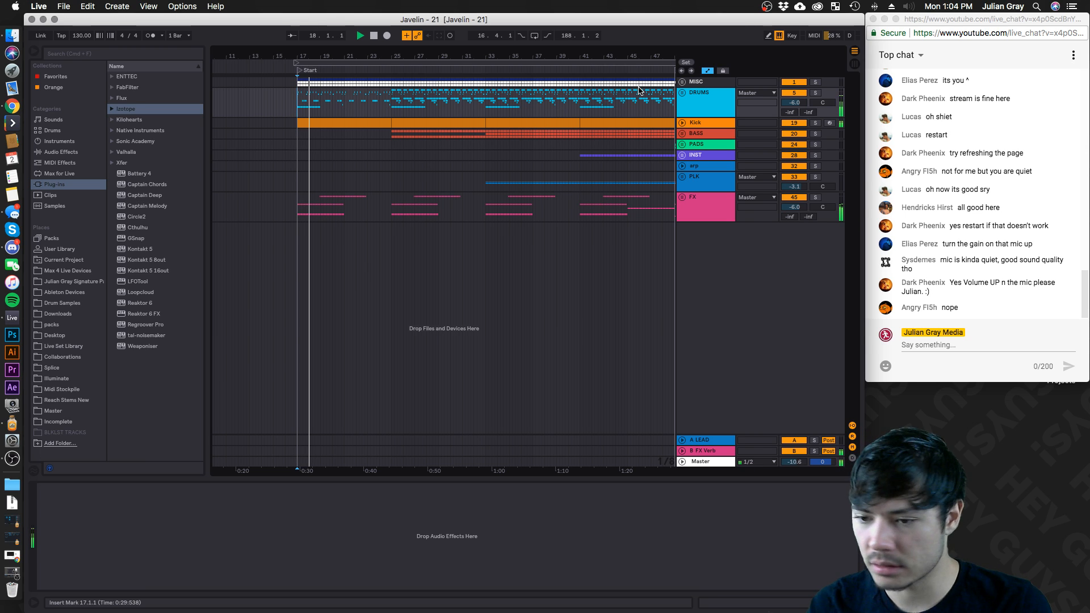
# Switch to OBS, set the Desktop Audio level to -11.6 dB and minimise its window
pyautogui.click(14, 458)
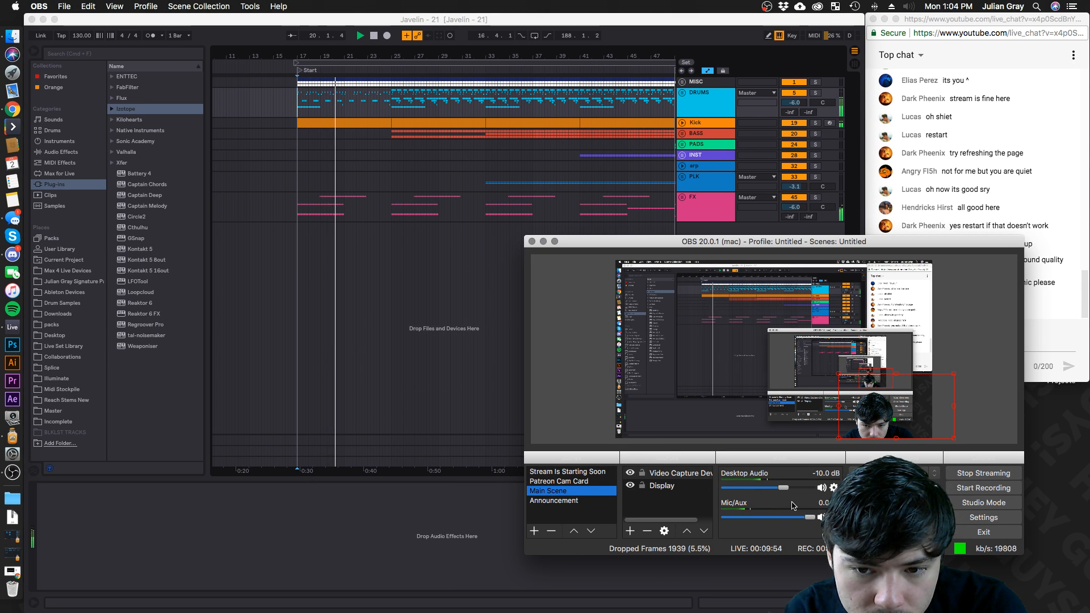
pyautogui.click(811, 517)
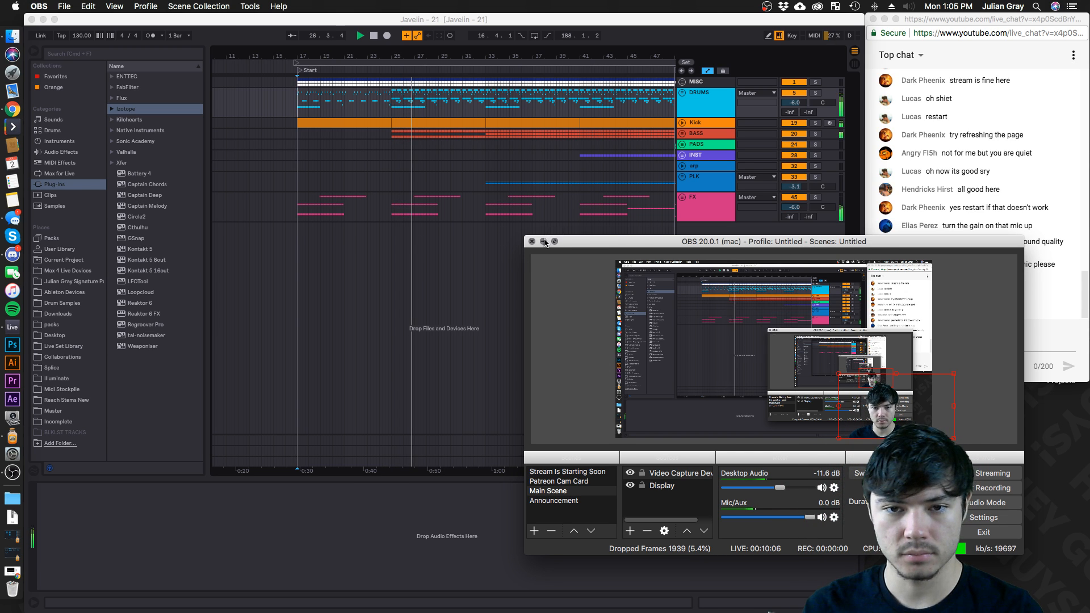
pyautogui.click(544, 241)
# Stop playback and place the insert marker at 17.1.1 on the FX track, putting the reopened OBS window away
pyautogui.press('space')
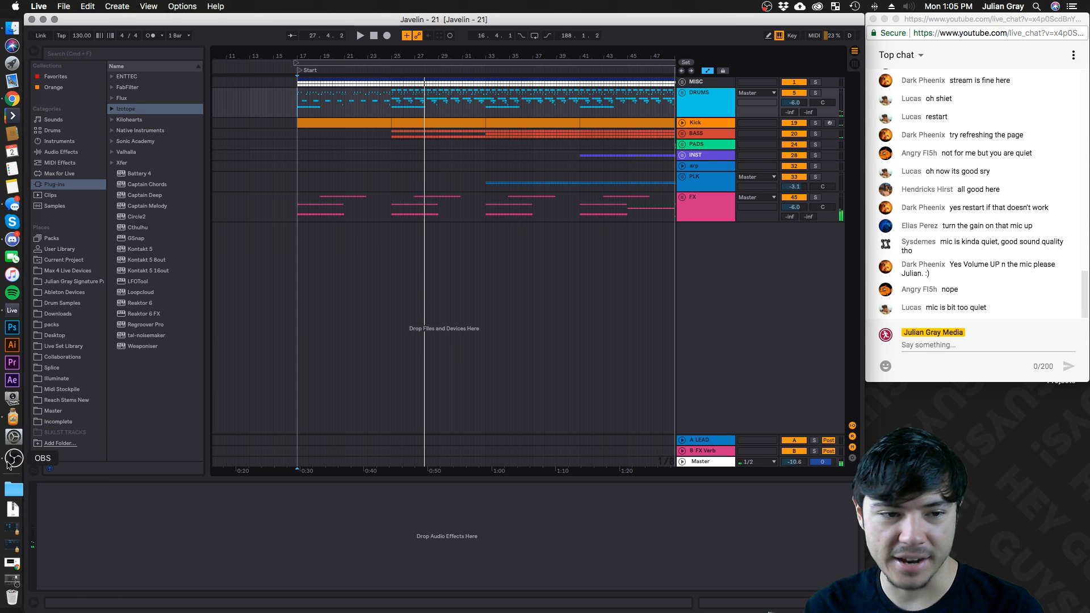
pyautogui.click(13, 550)
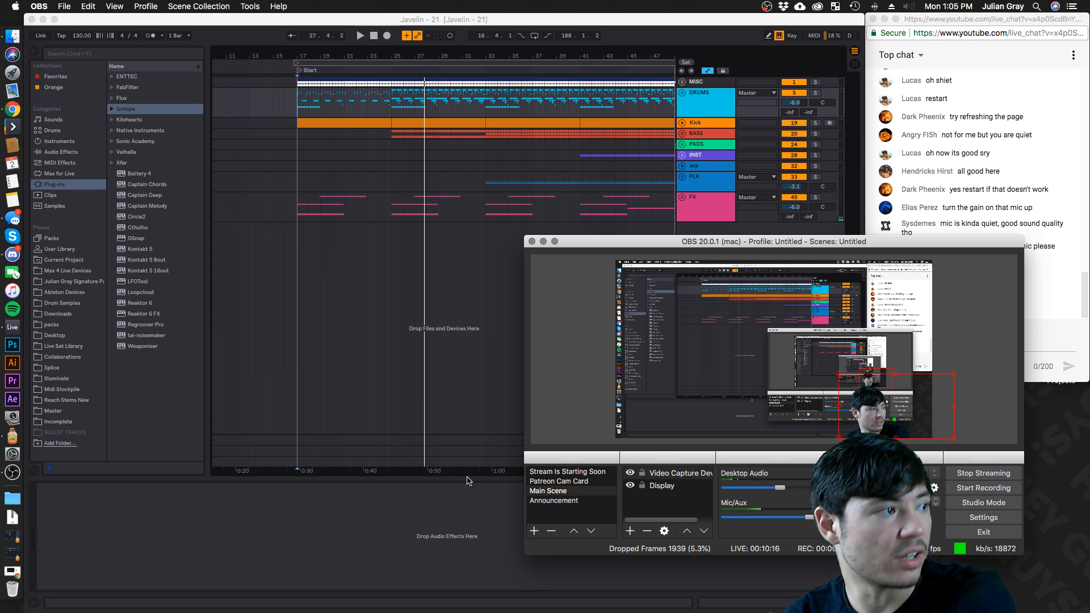
pyautogui.click(435, 205)
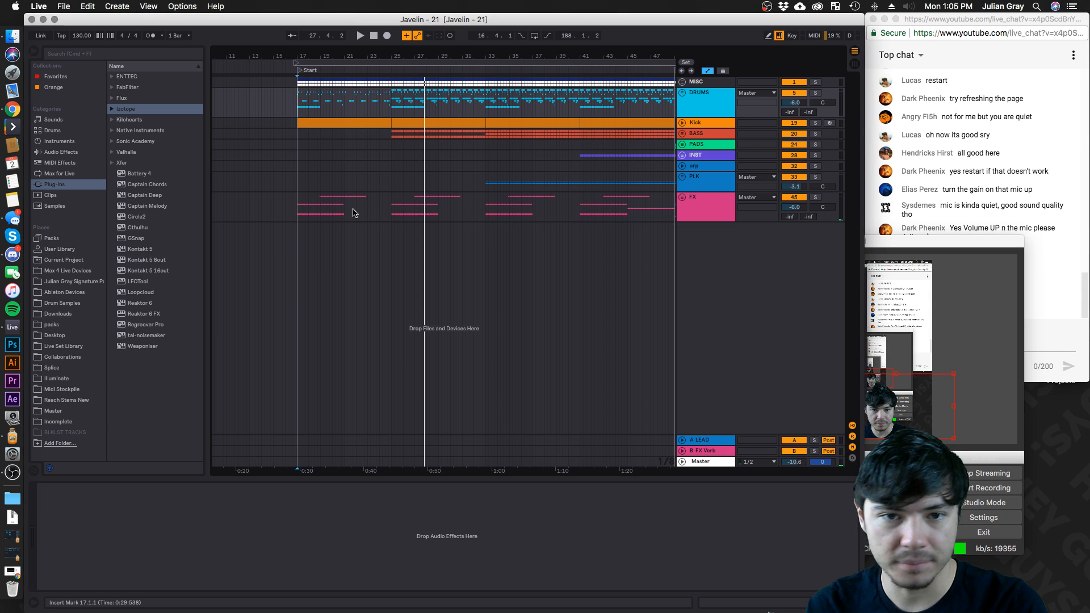
pyautogui.click(297, 207)
pyautogui.click(956, 250)
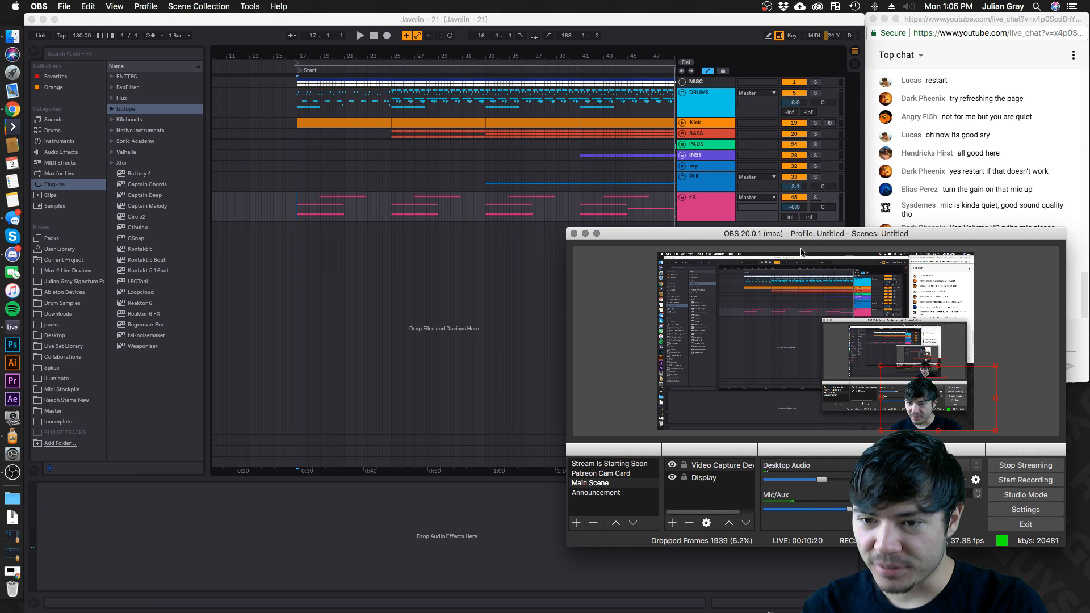
pyautogui.click(585, 233)
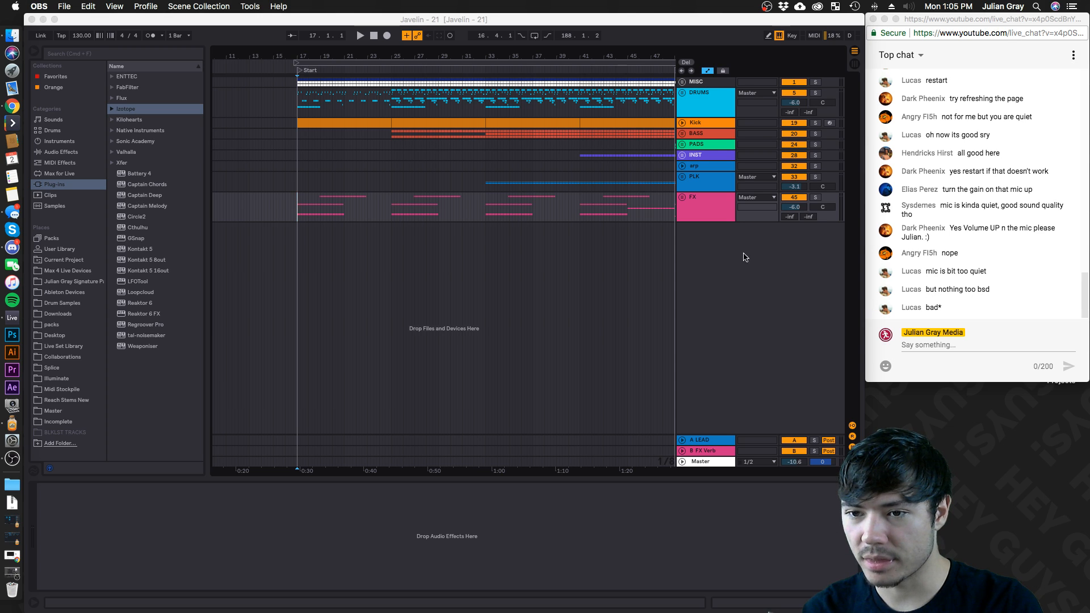
# Zoom in on the arrangement from the Start locator, and check the audio levels in OBS before minimising it
pyautogui.click(288, 168)
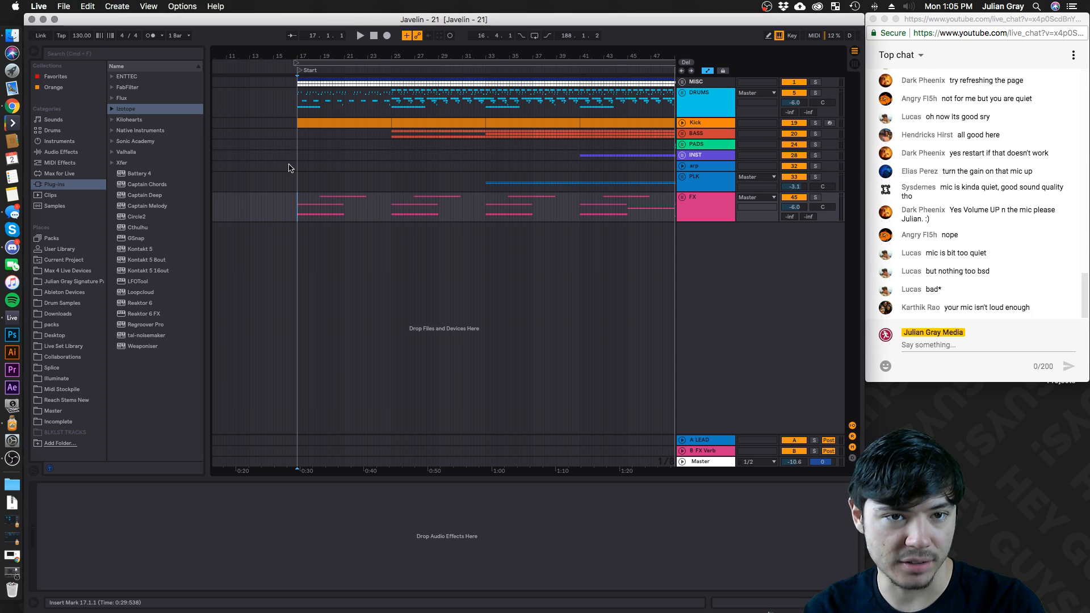
pyautogui.moveTo(320, 51); pyautogui.dragTo(319, 62)
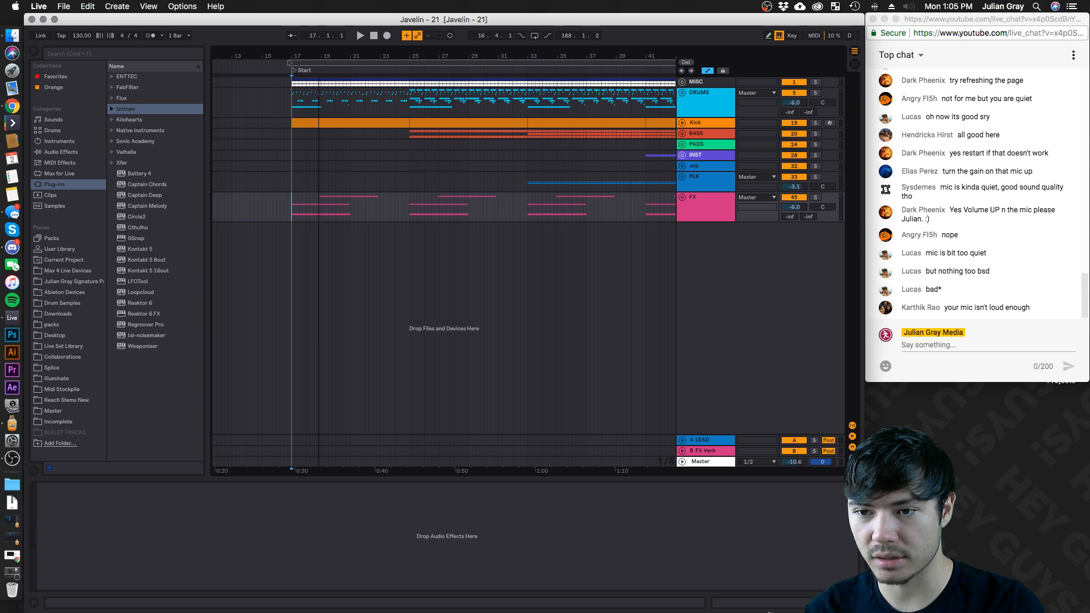
pyautogui.click(21, 458)
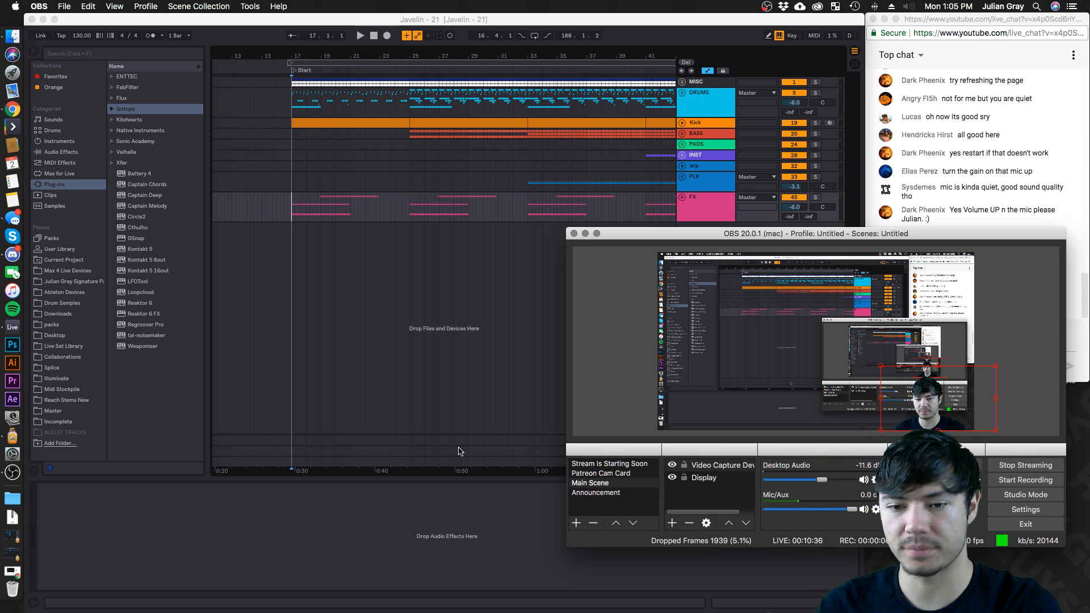
pyautogui.click(585, 233)
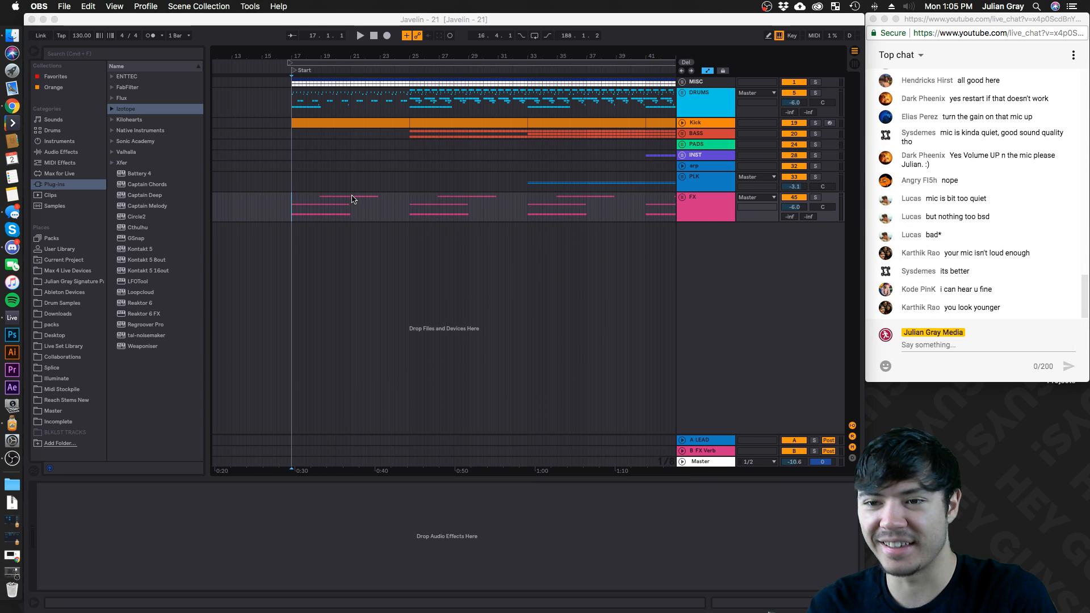
# Play the arrangement from 17.1.1 and check the audio levels in OBS during playback, putting its window away again
pyautogui.click(281, 158)
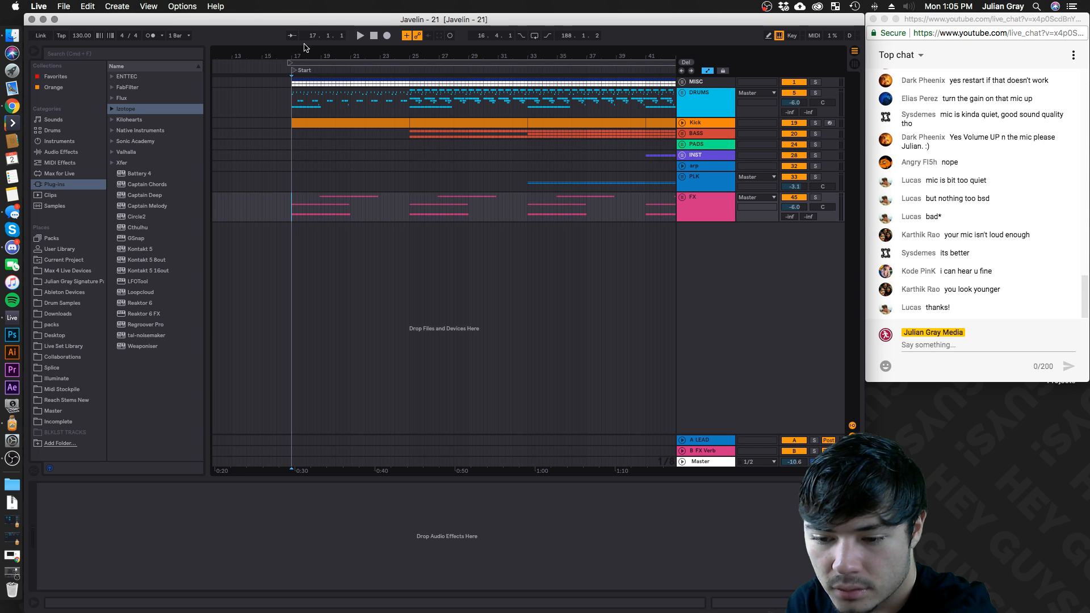
pyautogui.press('space')
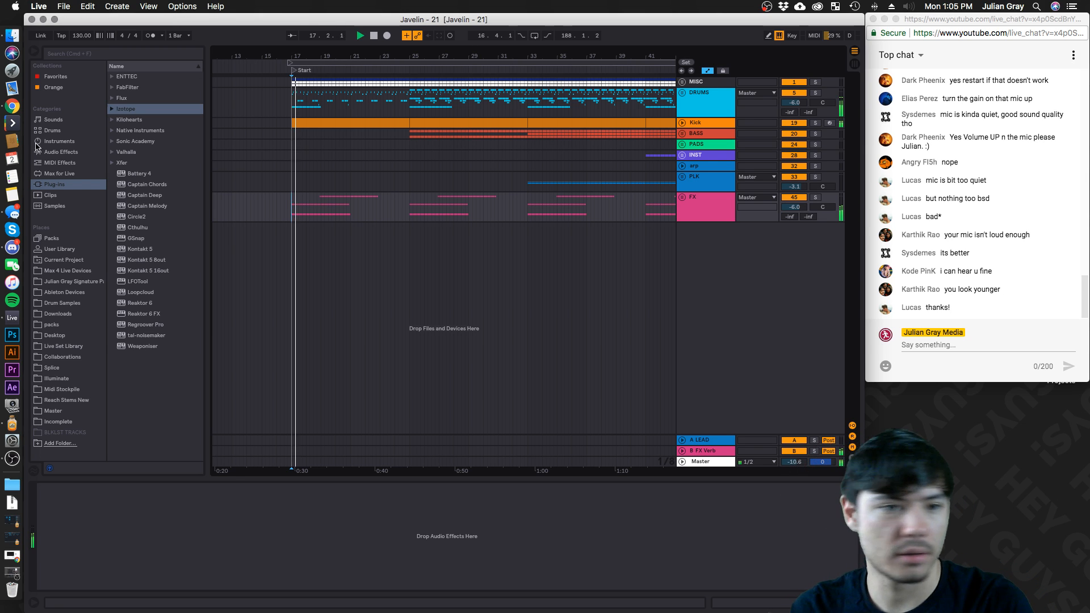
pyautogui.click(13, 459)
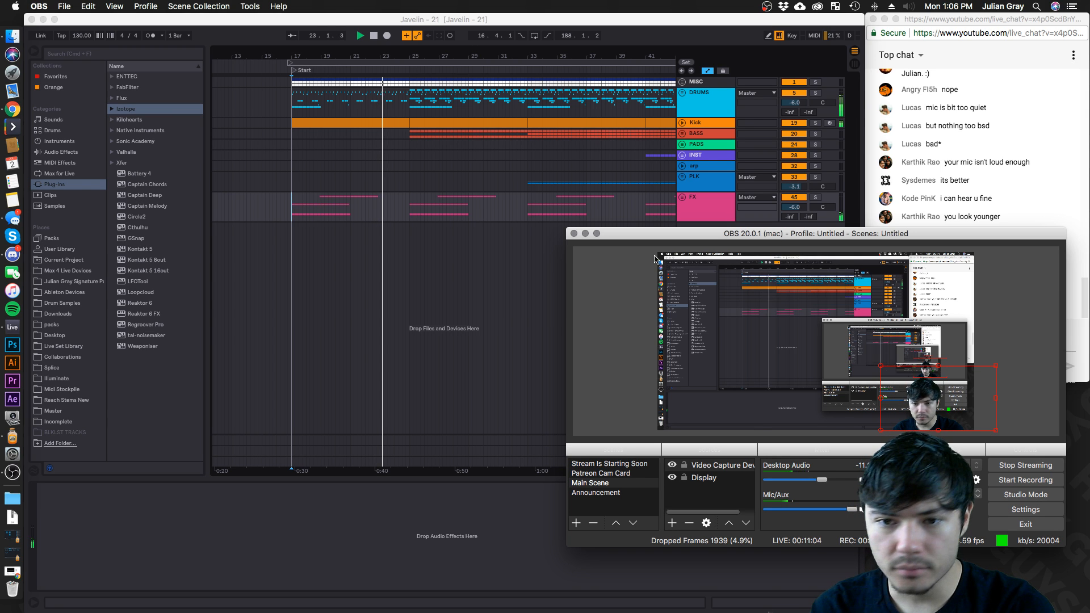
pyautogui.click(585, 233)
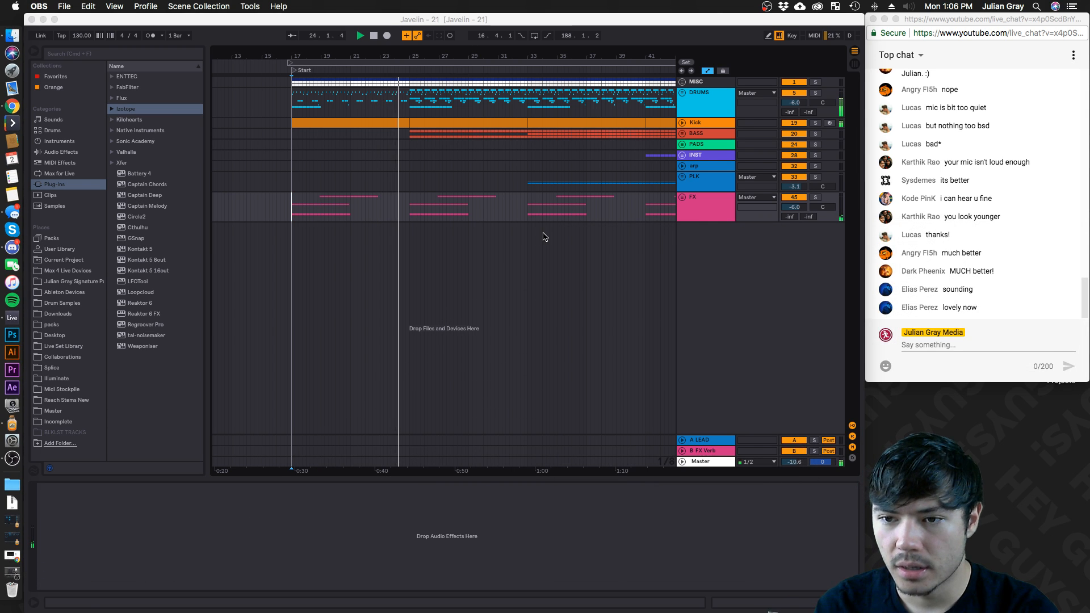
pyautogui.click(499, 208)
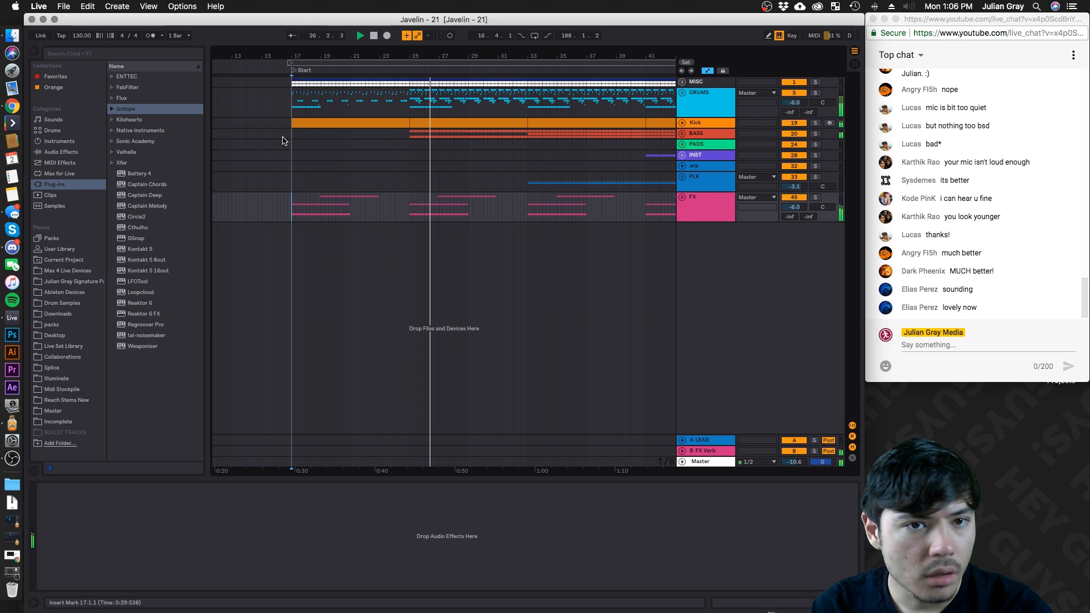
# Narrow the browser and unfold all track groups in the arrangement to show their individual tracks
pyautogui.moveTo(202, 152); pyautogui.dragTo(173, 152)
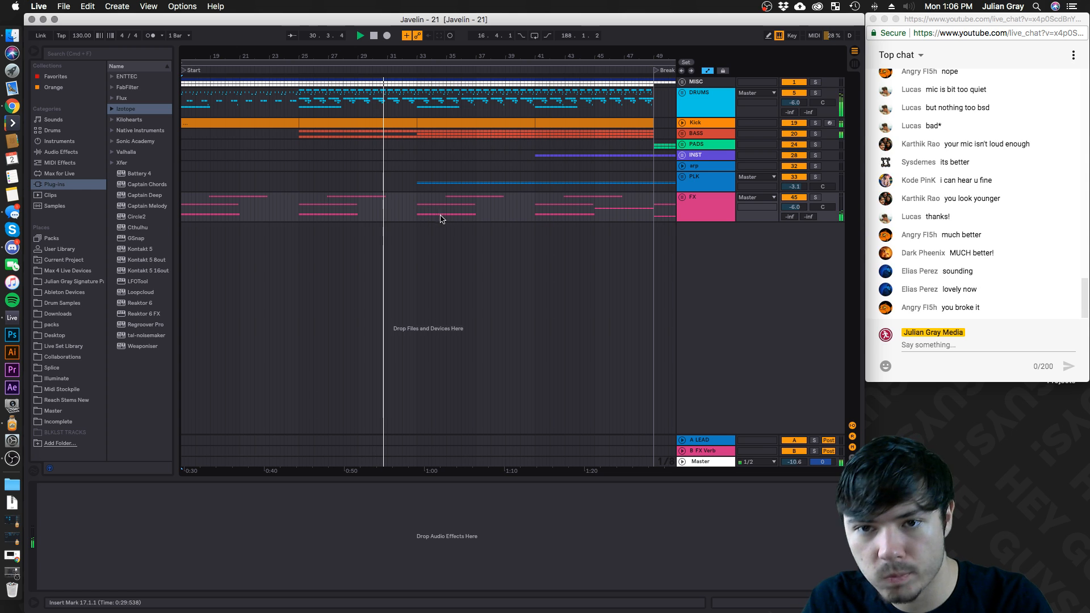
pyautogui.keyDown('alt'); pyautogui.click(682, 198); pyautogui.keyUp('alt')
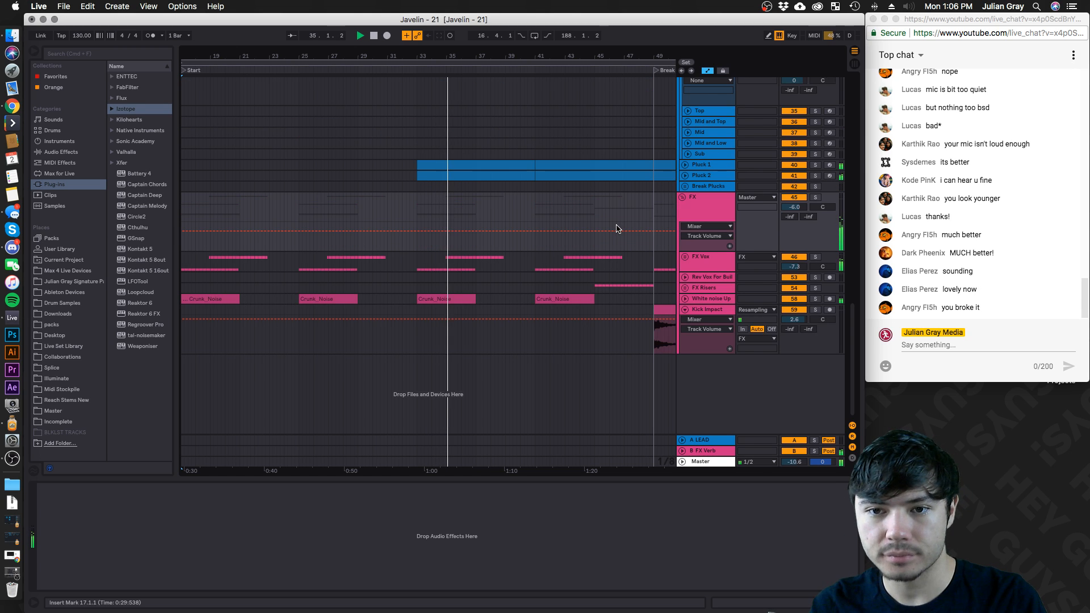
pyautogui.scroll(15, 616, 227)
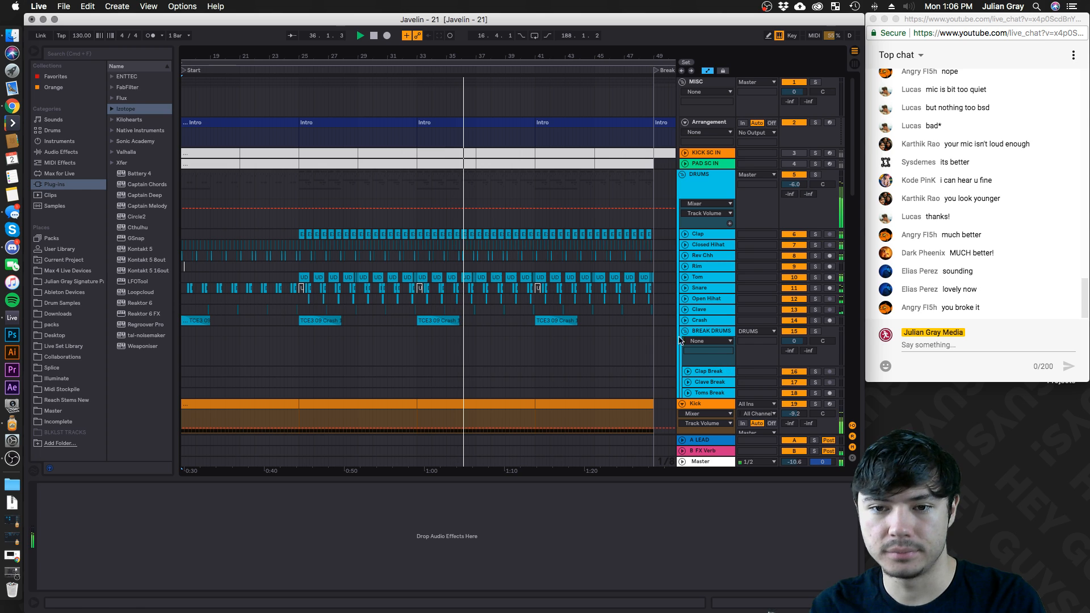
# Turn on Do Not Disturb in the macOS notification centre and dismiss the notification banner
pyautogui.moveTo(947, 39); pyautogui.dragTo(1074, 41)
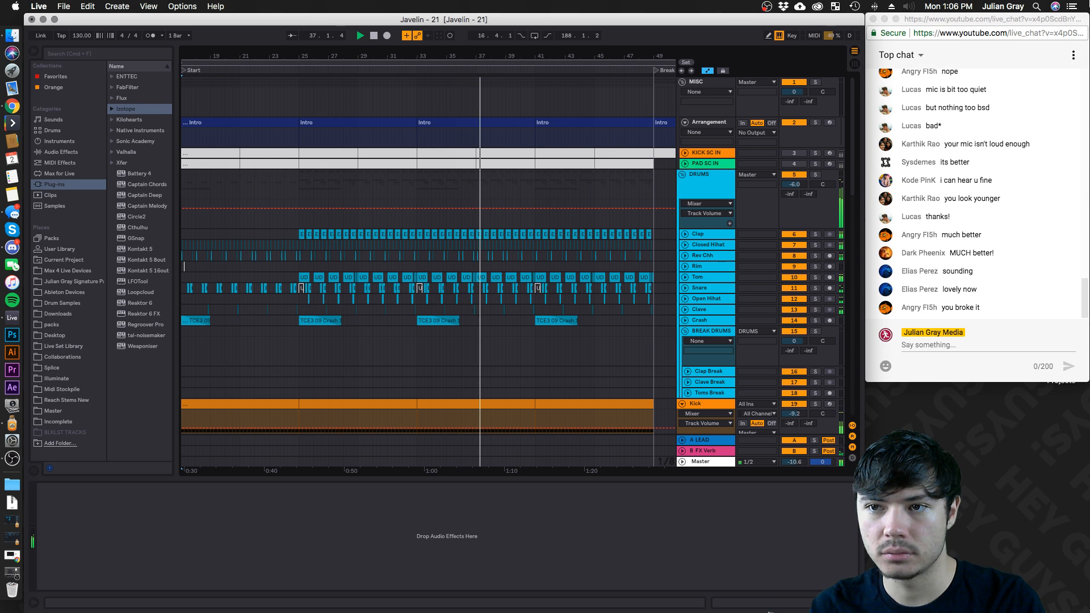
pyautogui.click(1072, 6)
pyautogui.click(1015, 28)
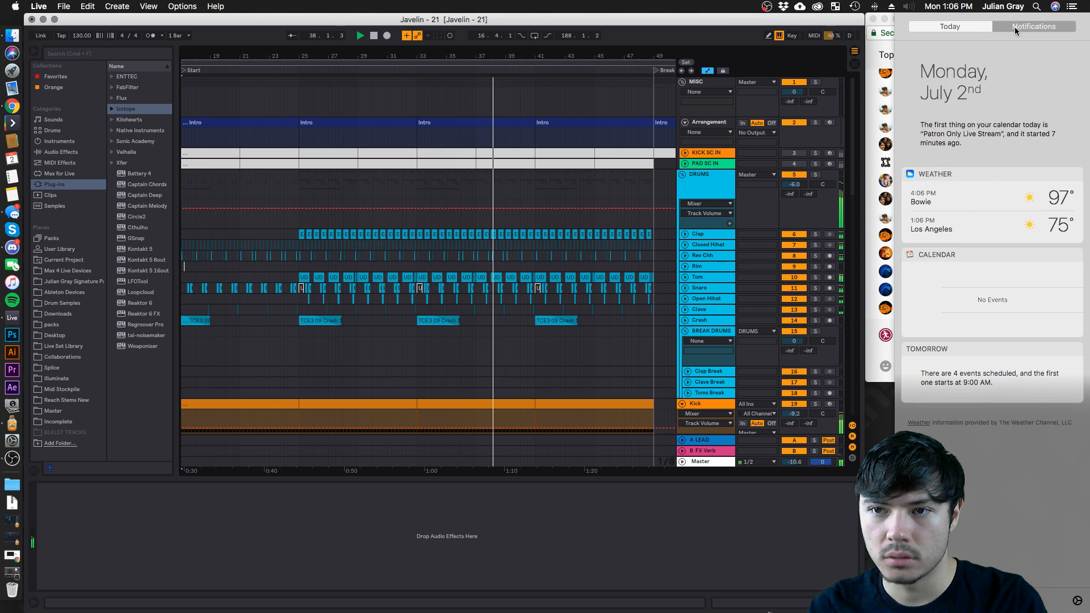
pyautogui.scroll(2, 970, 101)
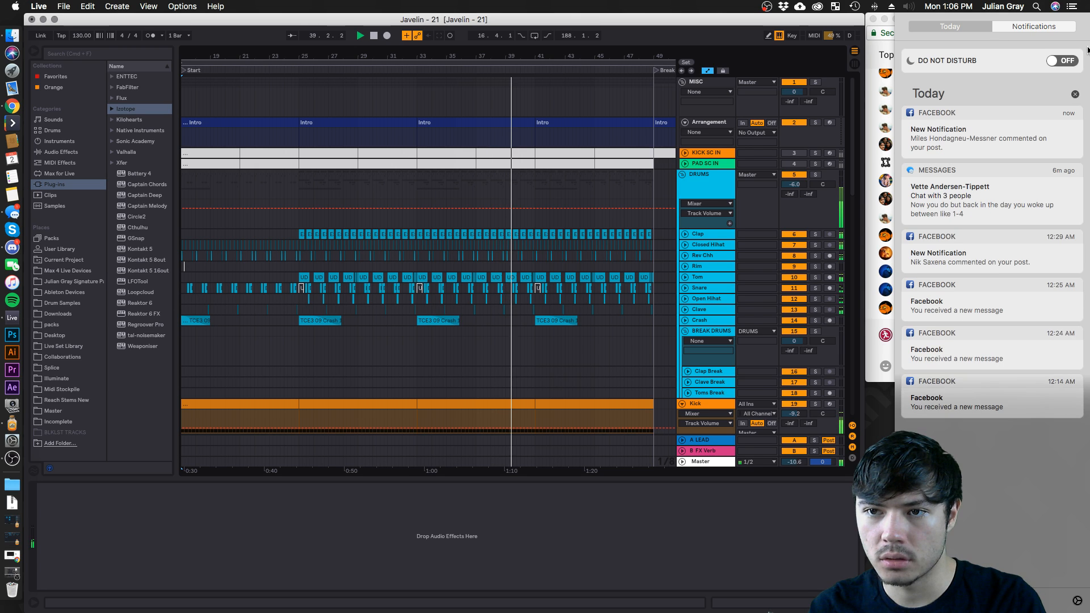
pyautogui.click(1061, 59)
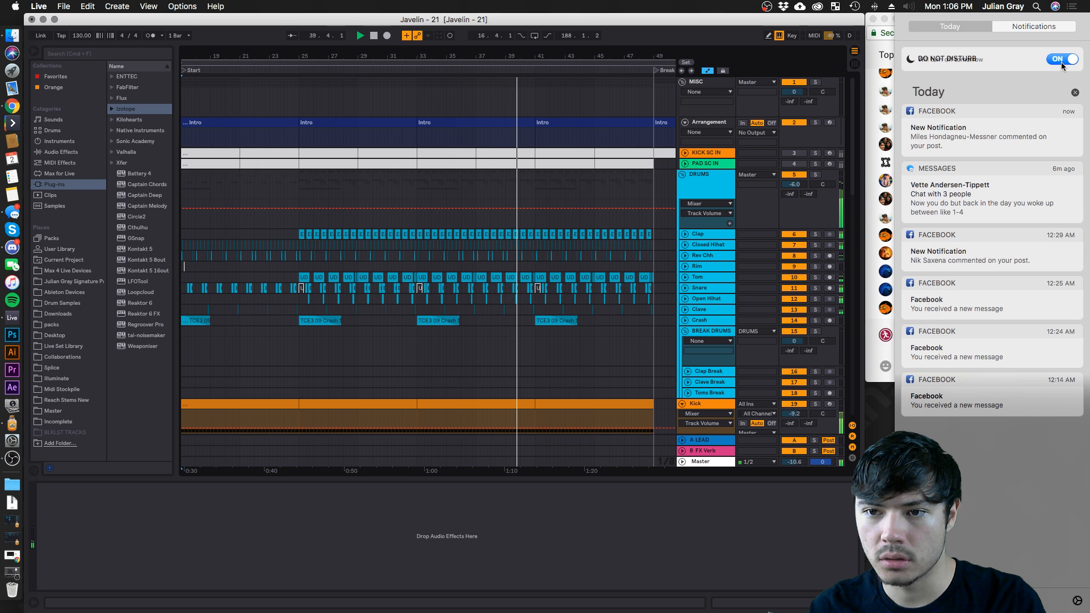
pyautogui.click(1082, 3)
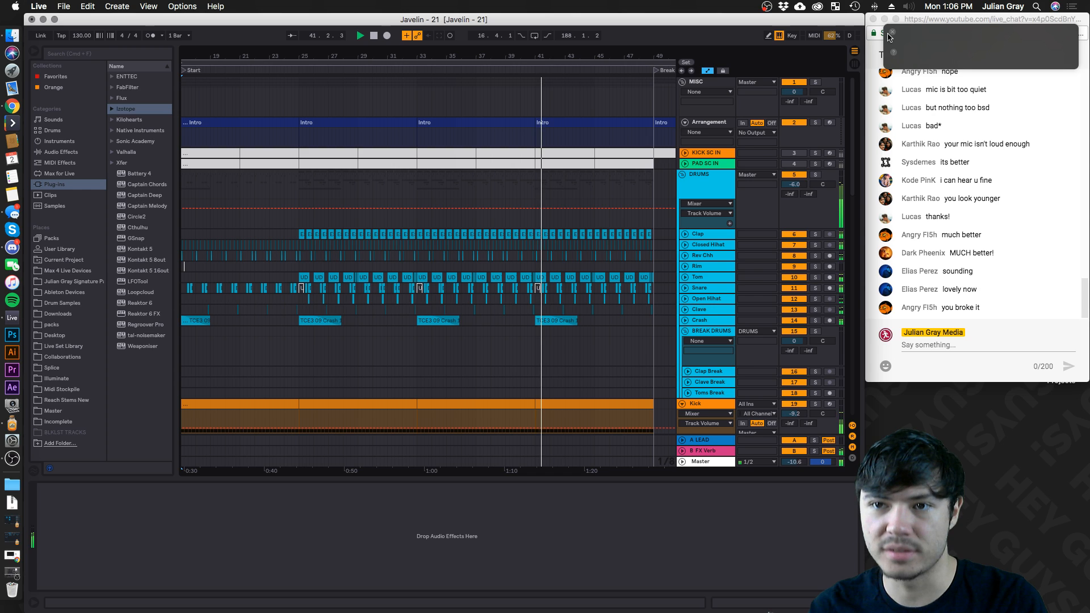
pyautogui.click(890, 35)
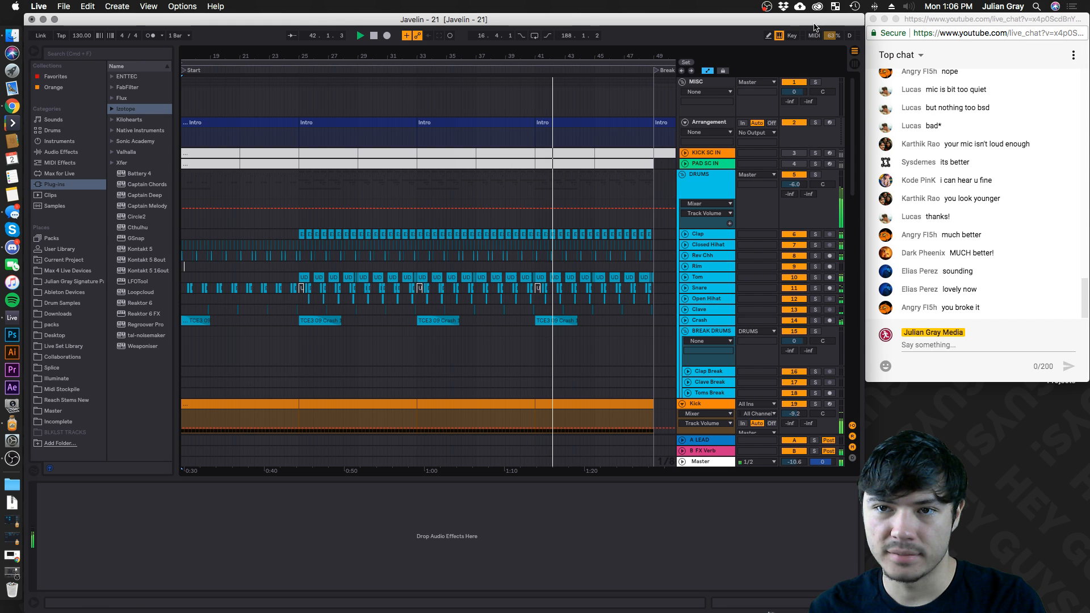
# Look through the tracks around the Break locator and place the insert marker at 49.2.1 on the PADS track
pyautogui.hscroll(1, 526, 300)
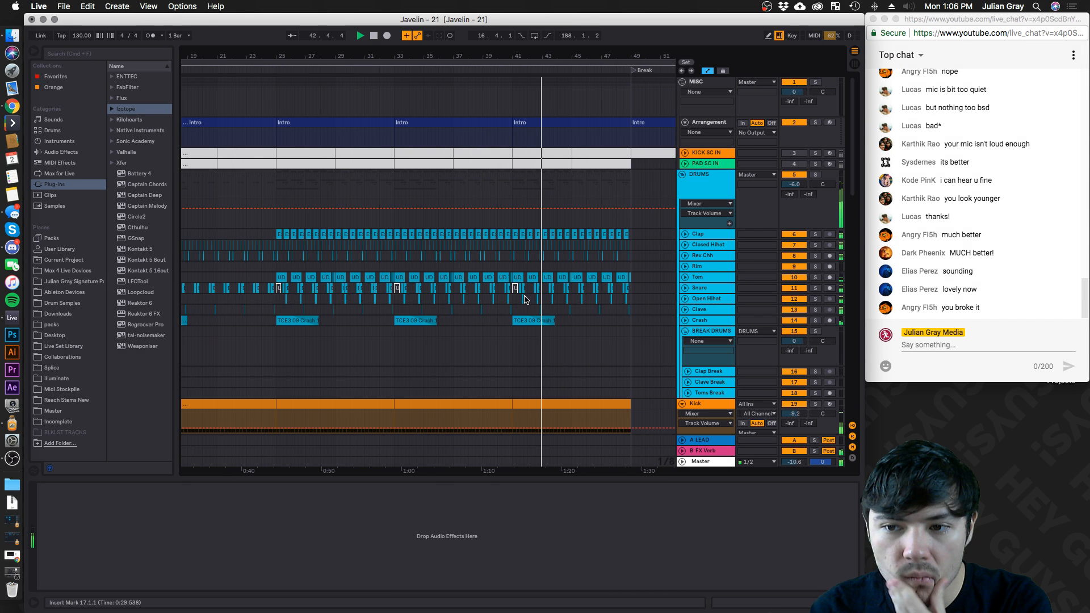
pyautogui.hscroll(2, 568, 278)
pyautogui.click(604, 260)
pyautogui.scroll(-5, 604, 261)
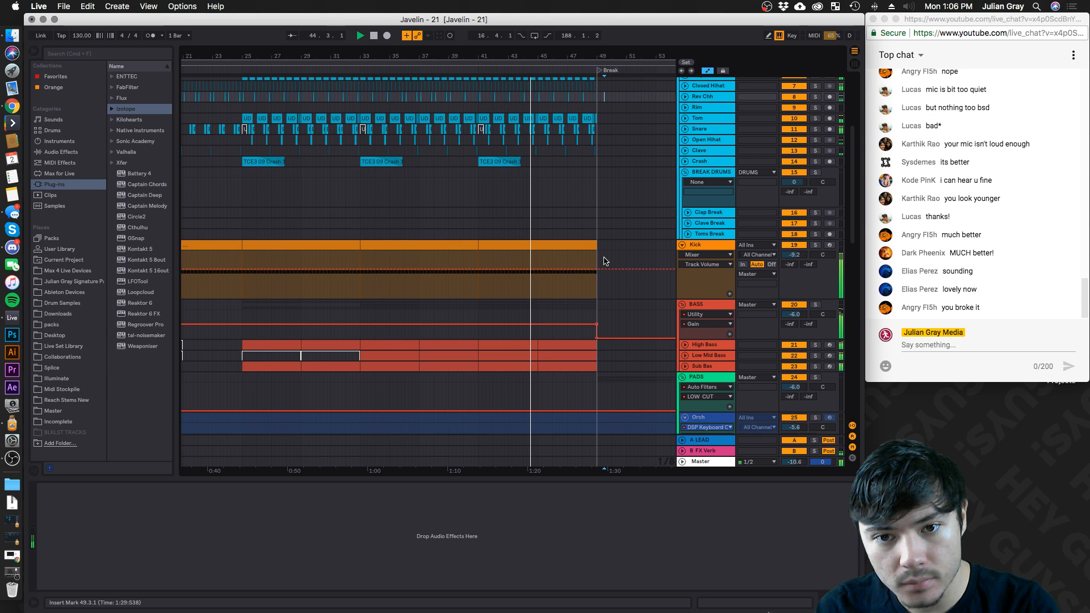
pyautogui.scroll(-6, 604, 261)
pyautogui.scroll(2, 605, 261)
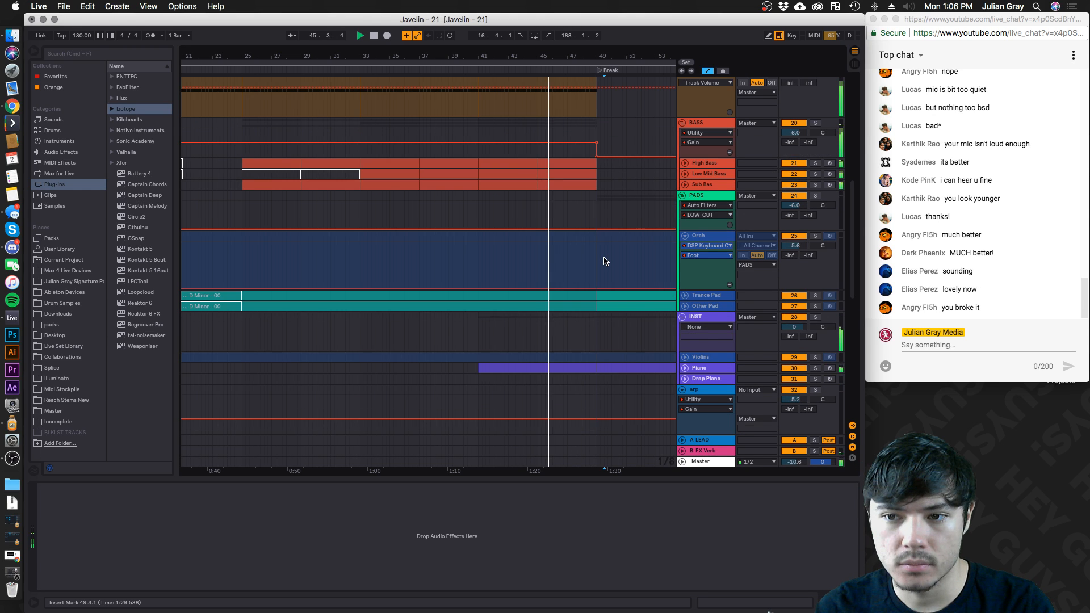
pyautogui.hscroll(3, 604, 261)
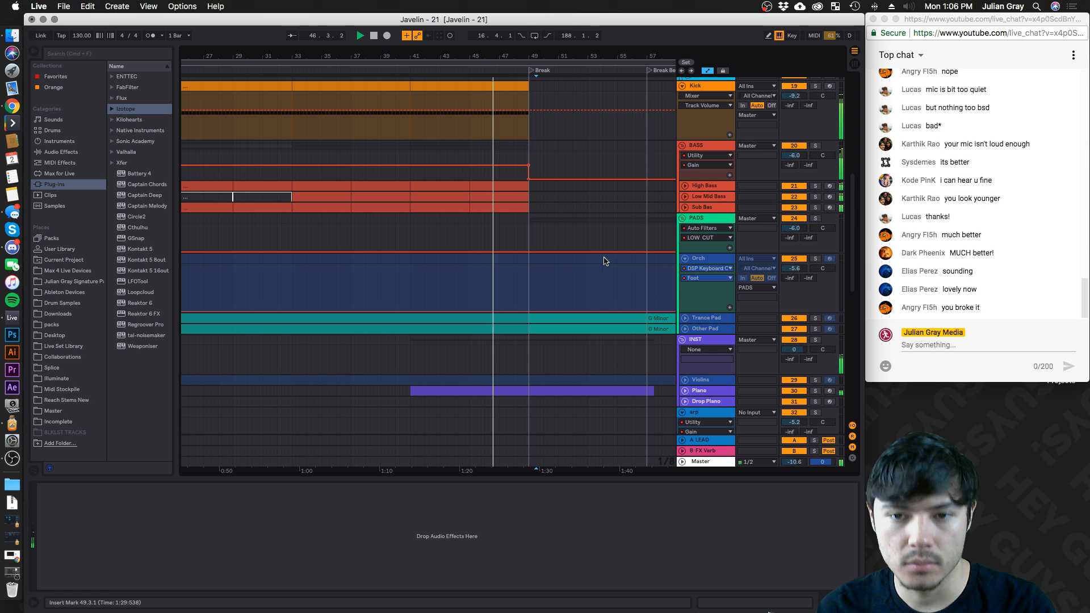
pyautogui.click(527, 258)
pyautogui.click(533, 232)
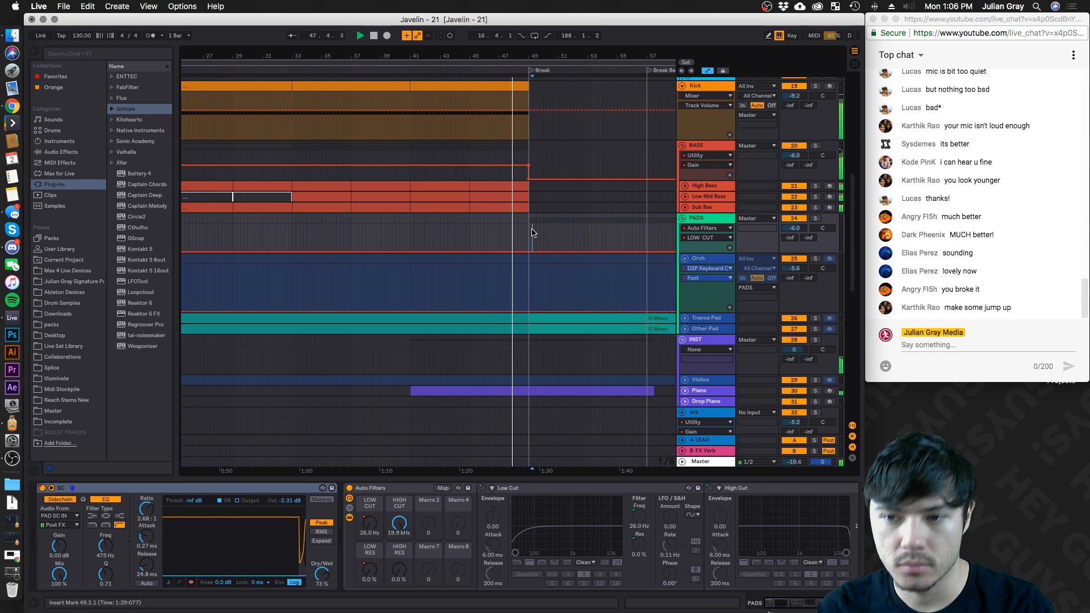
# Return to the uppermost tracks and hide the browser to give the arrangement more width
pyautogui.scroll(4, 532, 232)
pyautogui.scroll(6, 532, 232)
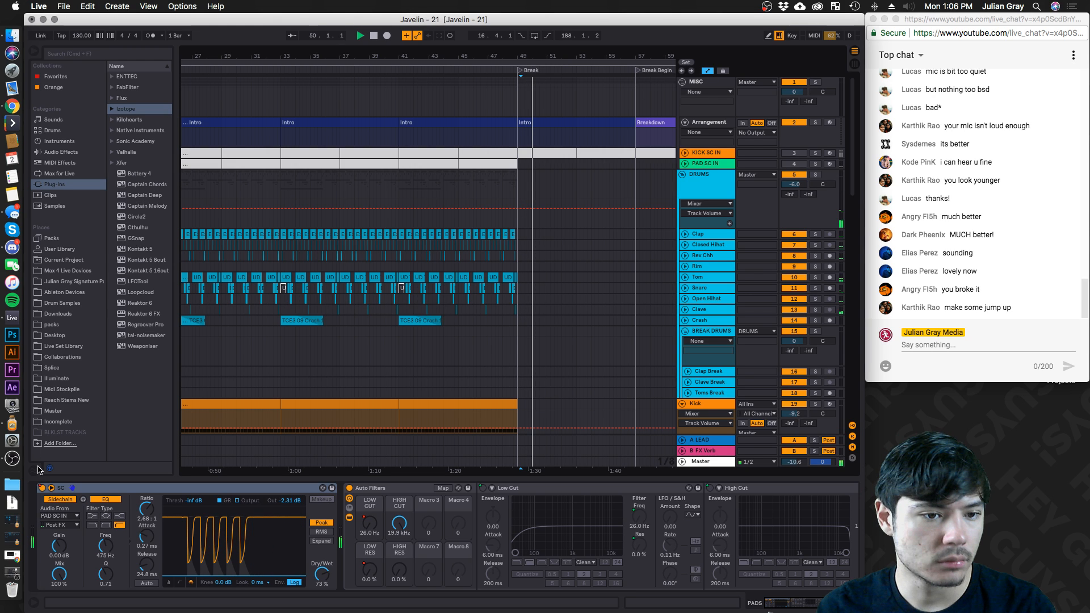
pyautogui.click(34, 471)
pyautogui.click(34, 471)
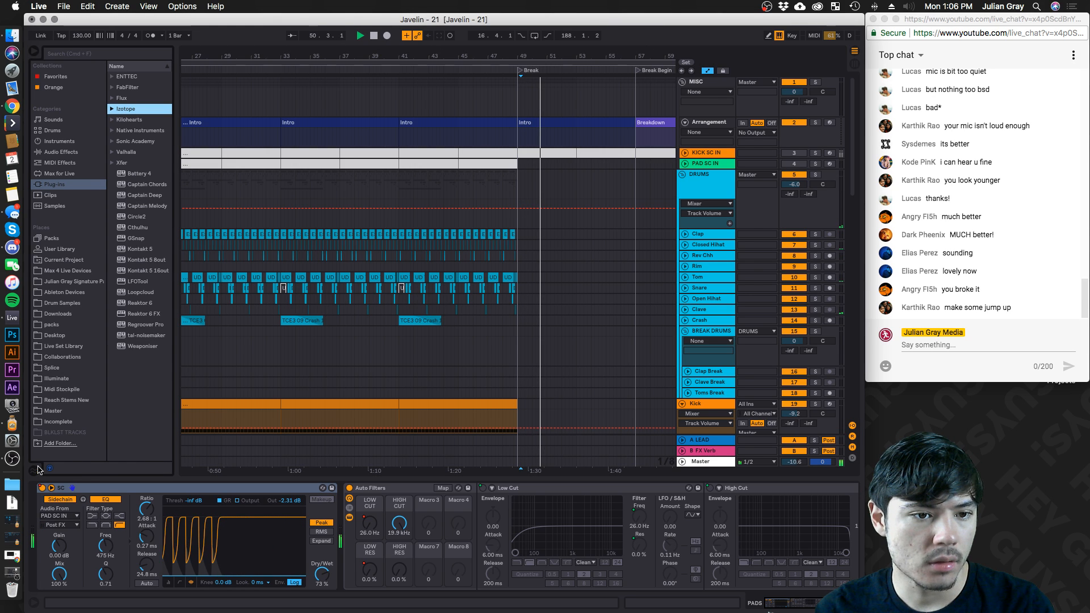
pyautogui.click(33, 53)
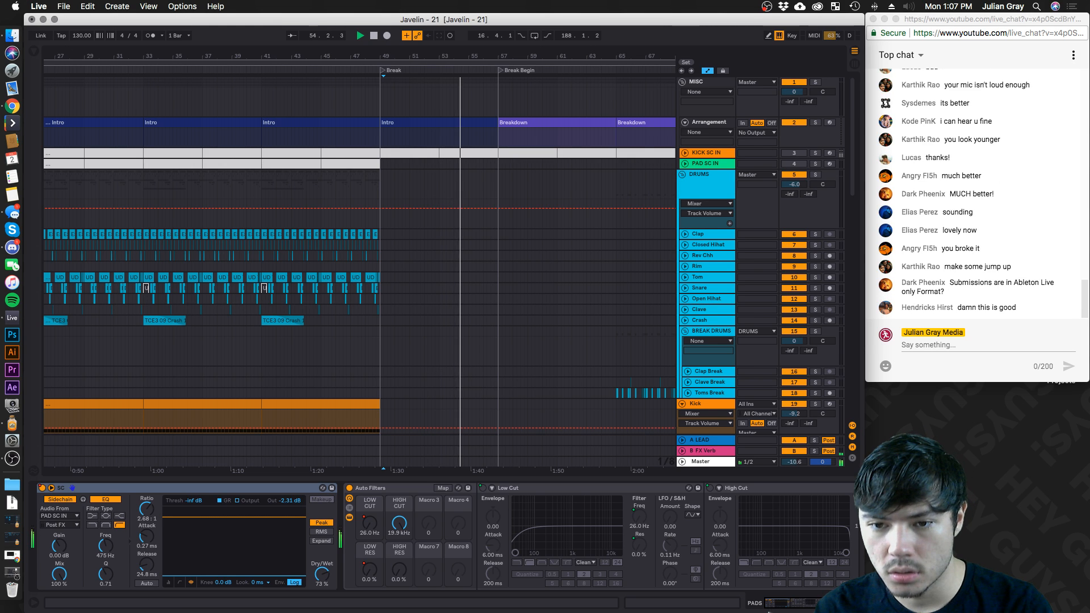
# Hide the tracks' in/out section while keeping the return tracks and the mixer section shown
pyautogui.click(853, 436)
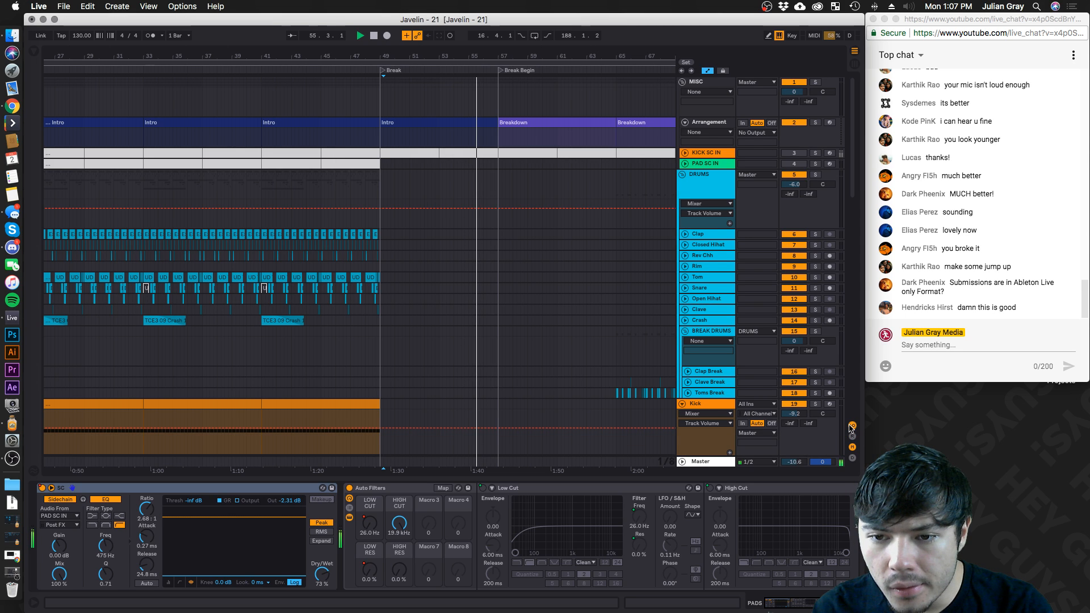
pyautogui.click(852, 426)
pyautogui.click(852, 436)
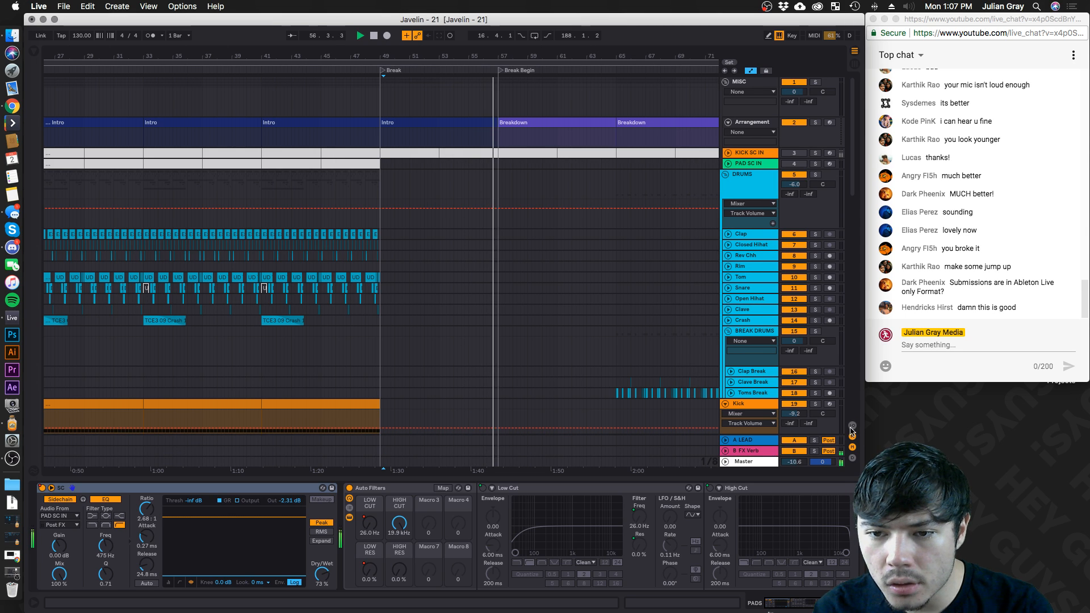
pyautogui.click(851, 427)
pyautogui.click(851, 427)
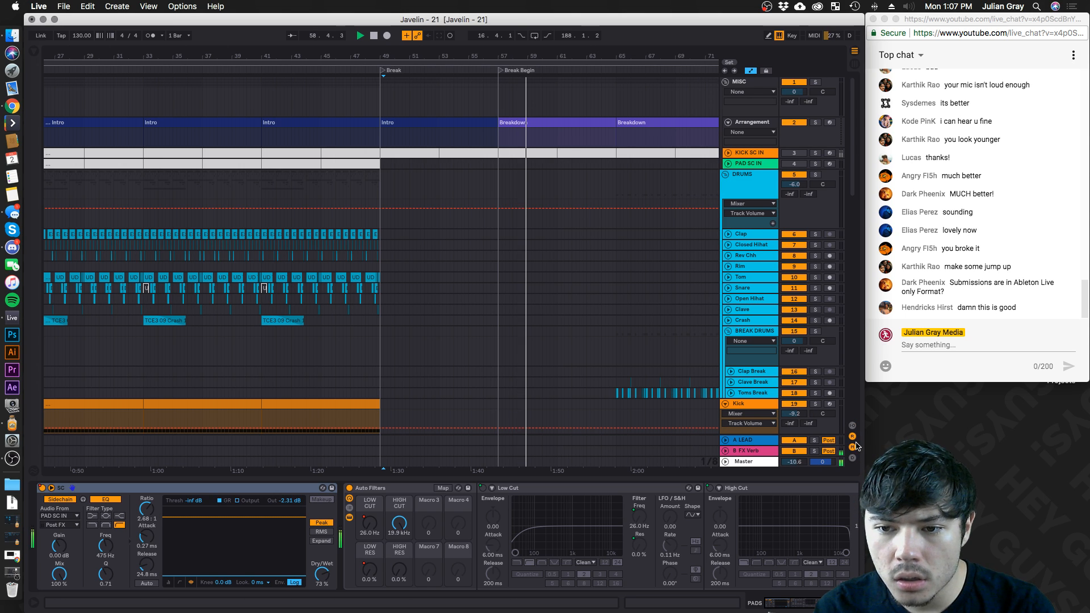
pyautogui.click(854, 447)
pyautogui.click(854, 447)
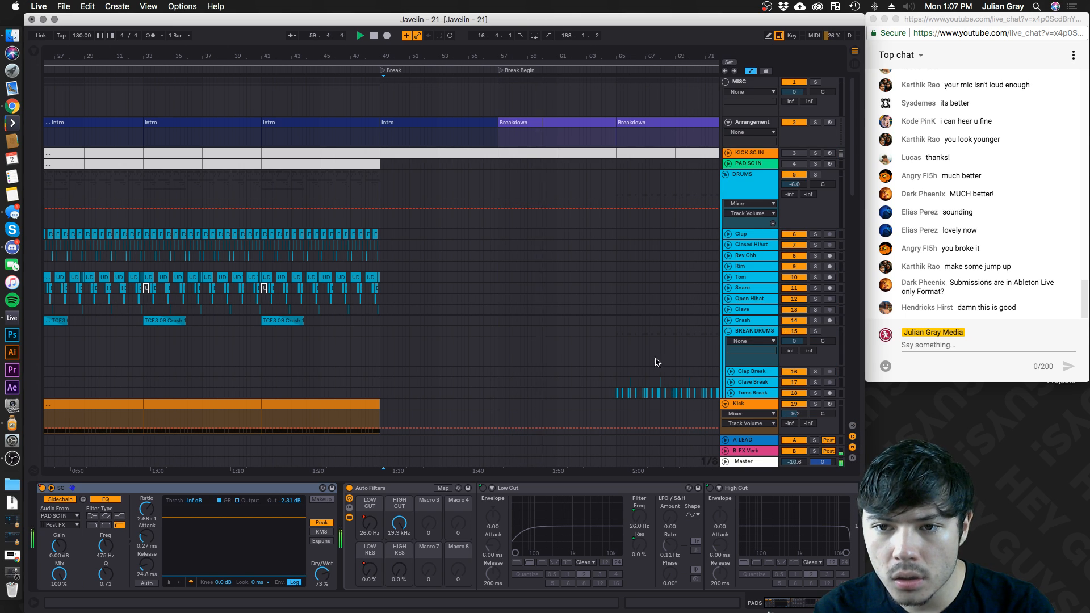
# Widen the Ableton Live window slightly and narrow the live chat window so both fit side by side
pyautogui.scroll(-5, 593, 336)
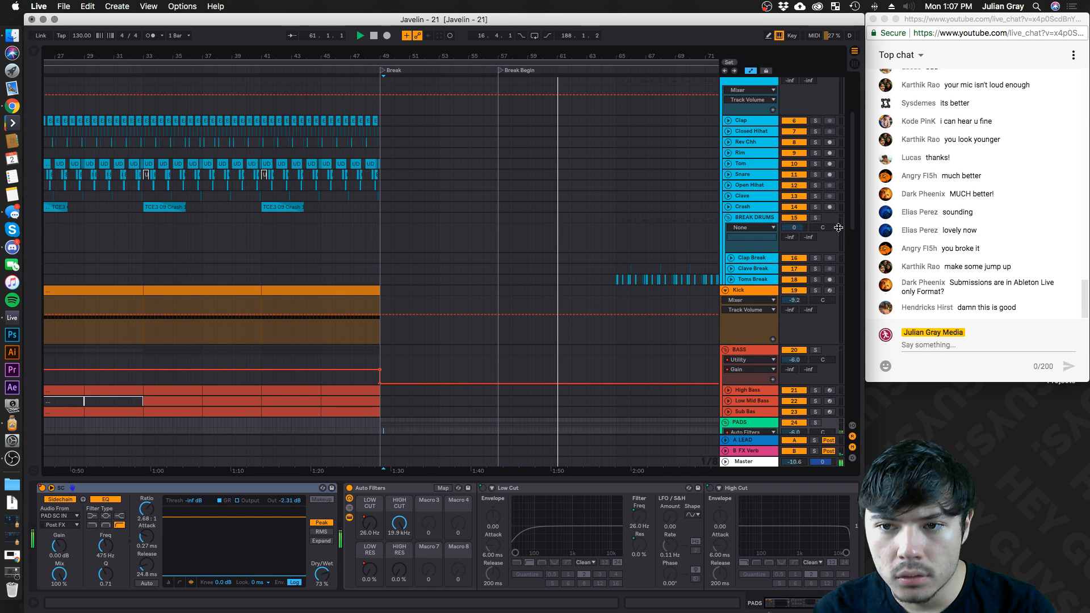
pyautogui.moveTo(868, 198); pyautogui.dragTo(885, 198)
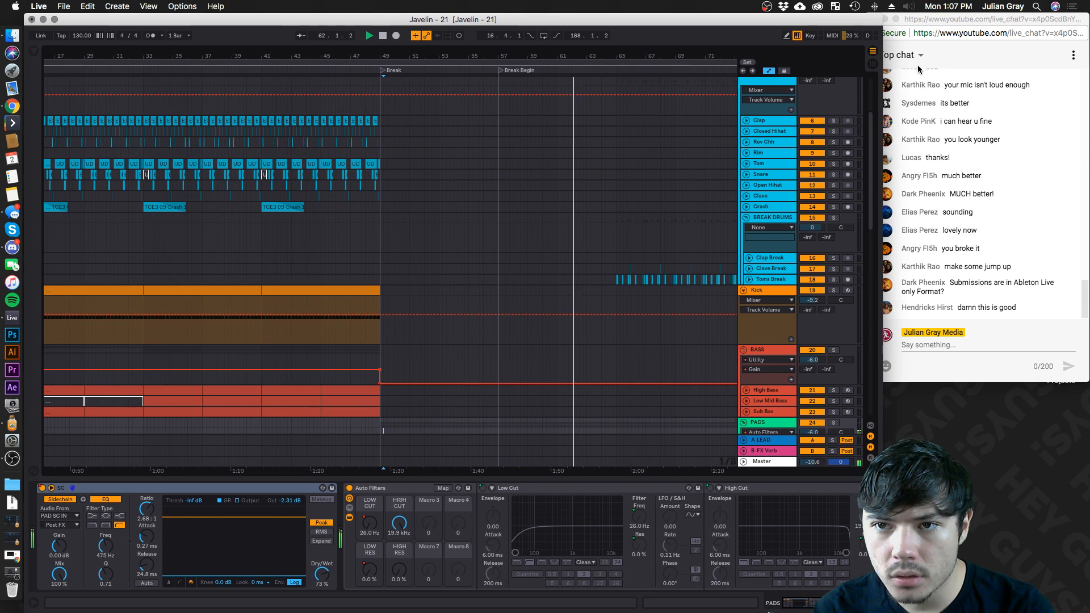
pyautogui.click(937, 27)
pyautogui.moveTo(866, 65)
pyautogui.mouseDown()
pyautogui.moveTo(905, 66)
pyautogui.moveTo(872, 67)
pyautogui.mouseUp()
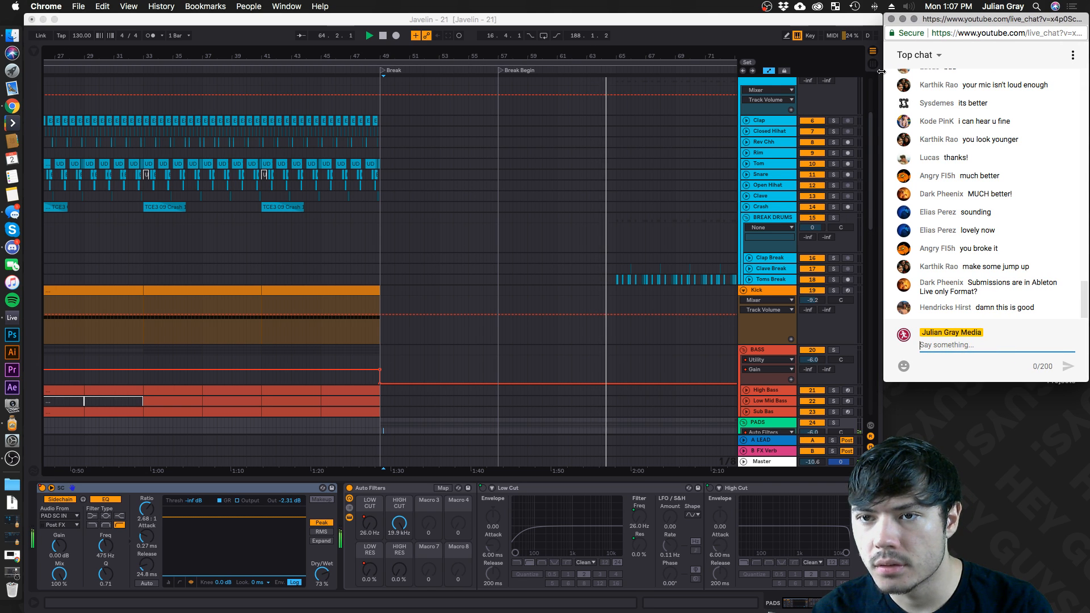
# Examine the KICK, BASS, PADS and INST tracks in the breakdown section during playback
pyautogui.click(573, 213)
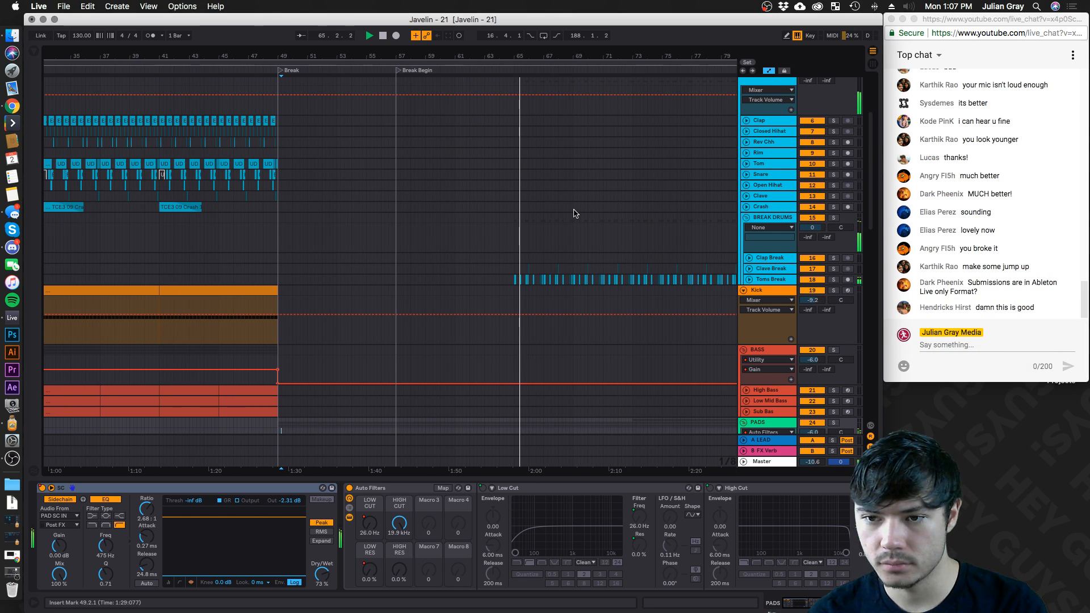
pyautogui.scroll(-5, 574, 213)
pyautogui.scroll(-1, 574, 213)
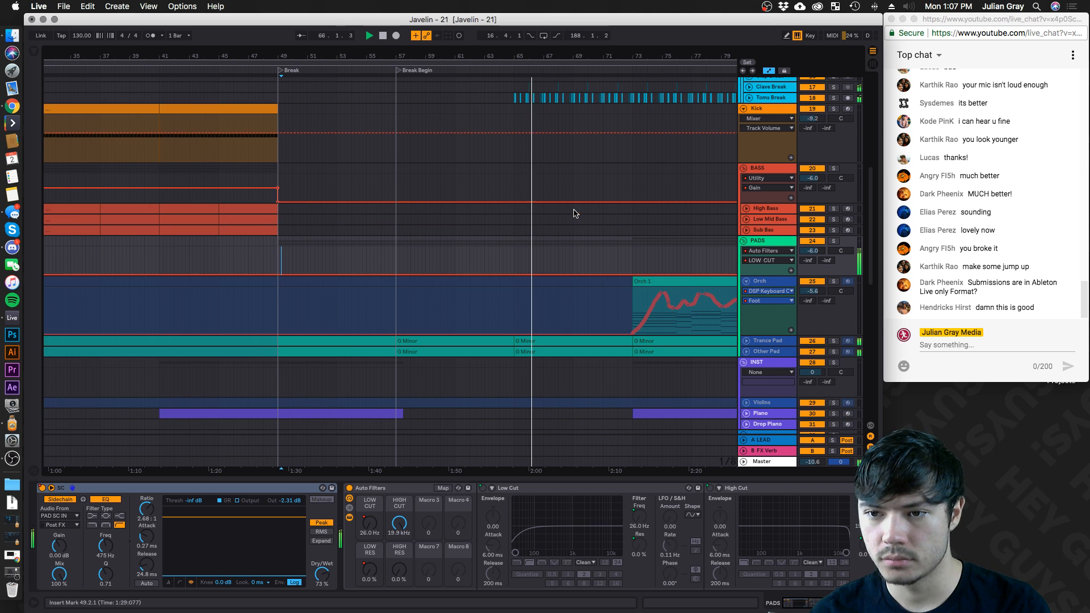
# Focus the live chat's message field, then zoom the arrangement out to show the whole song
pyautogui.click(1033, 287)
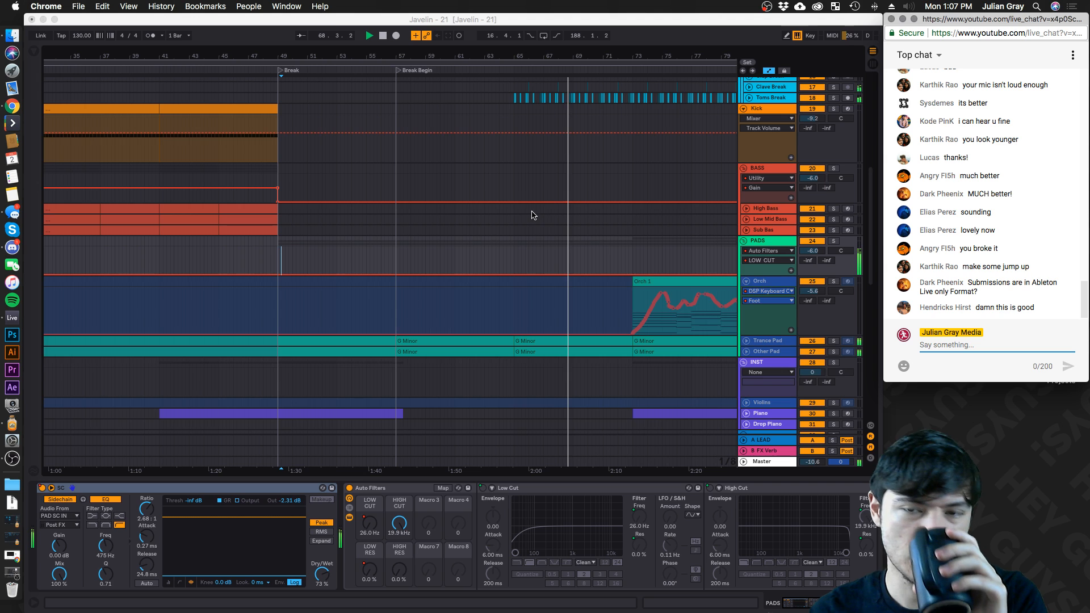
pyautogui.scroll(3, 533, 219)
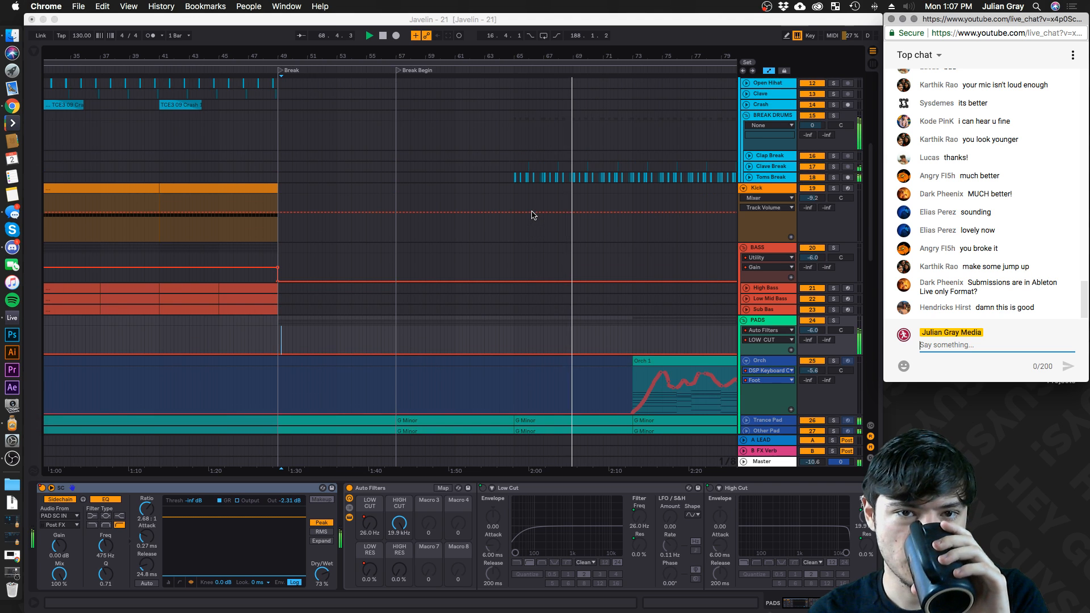
pyautogui.click(382, 55)
pyautogui.moveTo(382, 55); pyautogui.dragTo(382, 8)
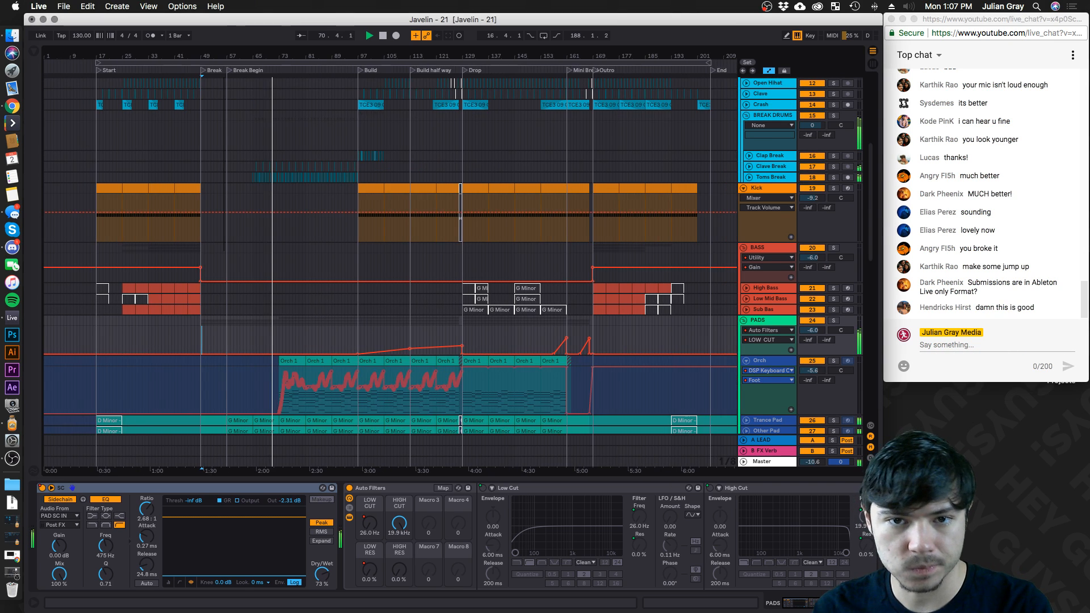
# Examine the drum, kick, bass, pad and instrument tracks around the start of the Build section
pyautogui.click(342, 153)
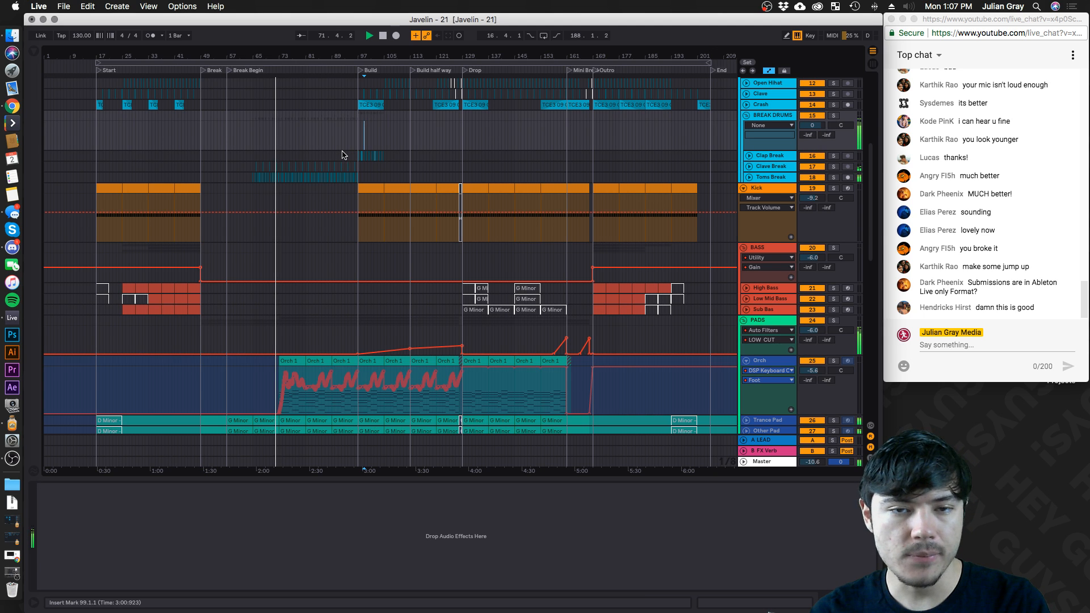
pyautogui.scroll(8, 343, 154)
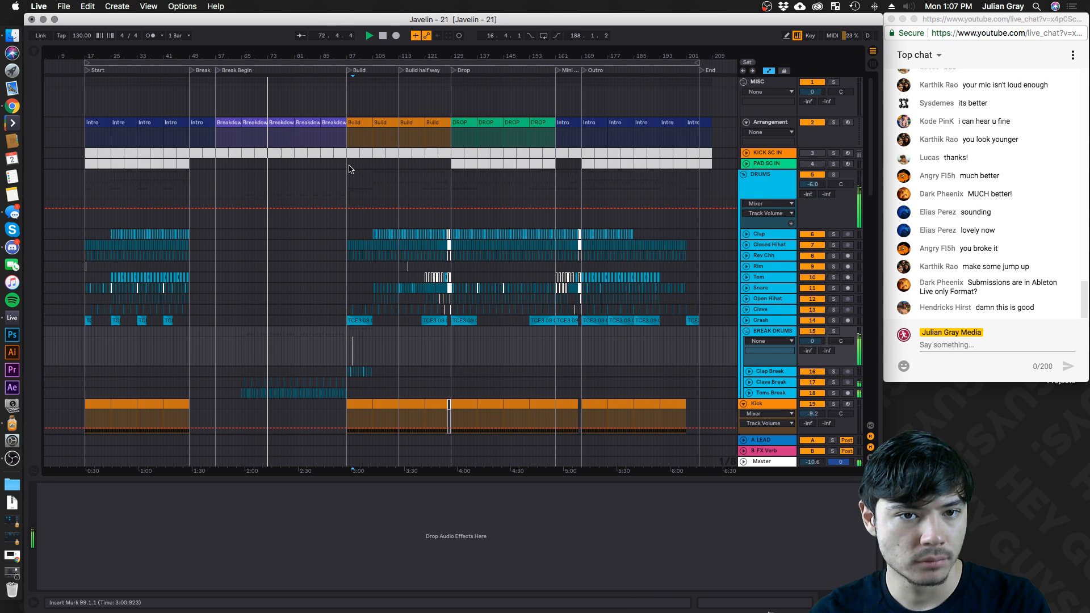
pyautogui.click(348, 172)
pyautogui.scroll(-6, 346, 187)
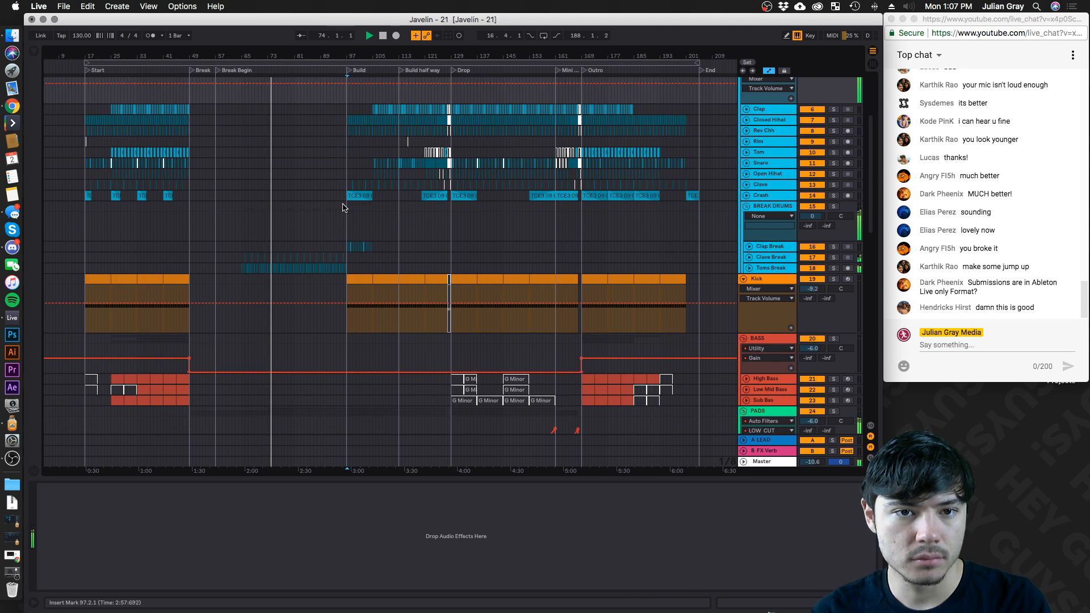
pyautogui.scroll(-3, 342, 202)
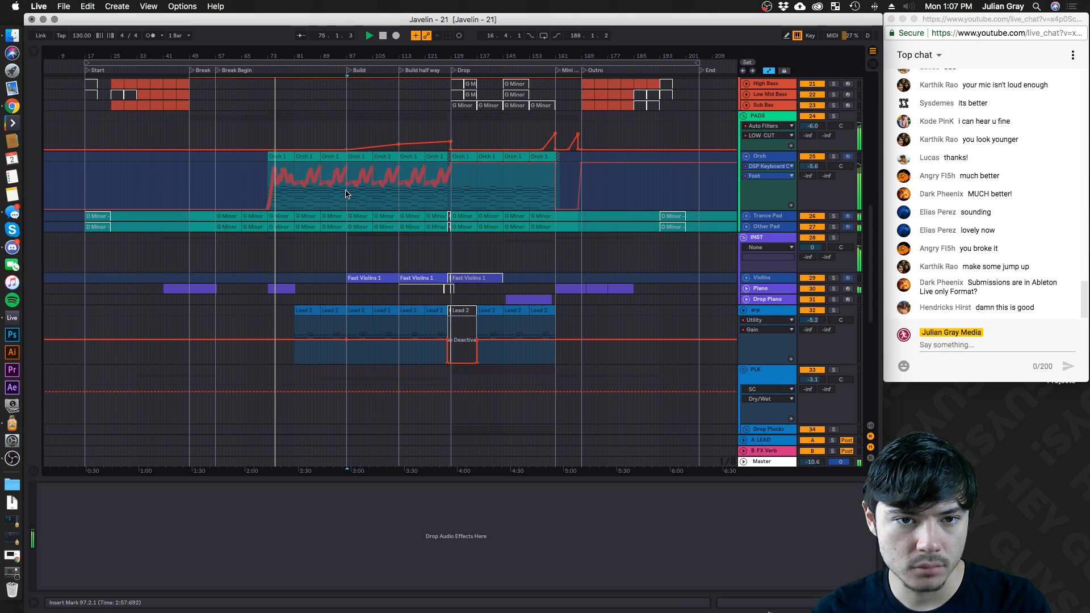
pyautogui.click(346, 196)
pyautogui.scroll(-3, 350, 210)
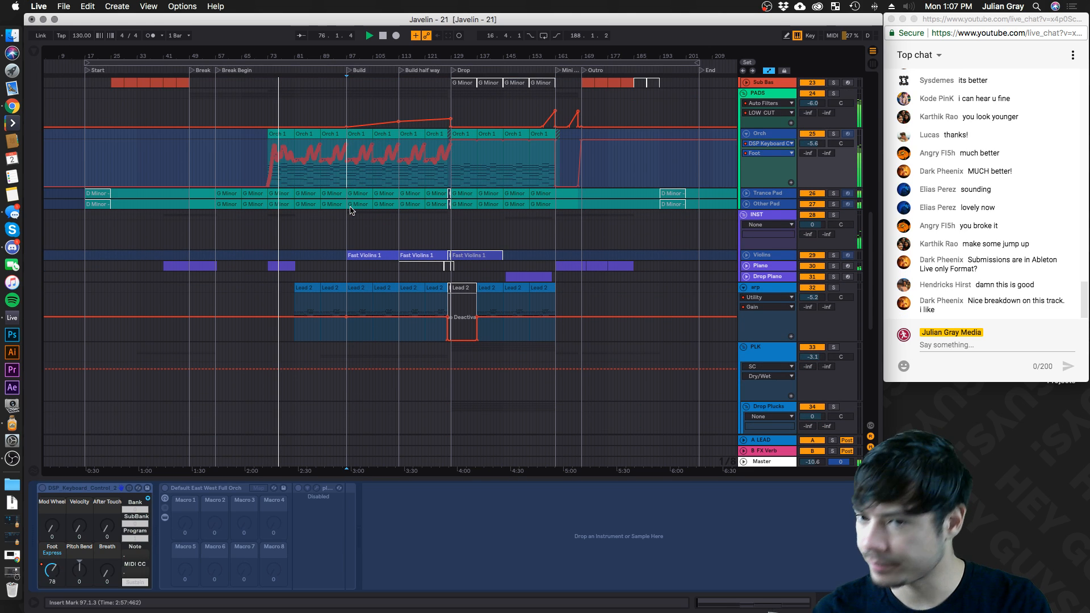
pyautogui.scroll(12, 351, 210)
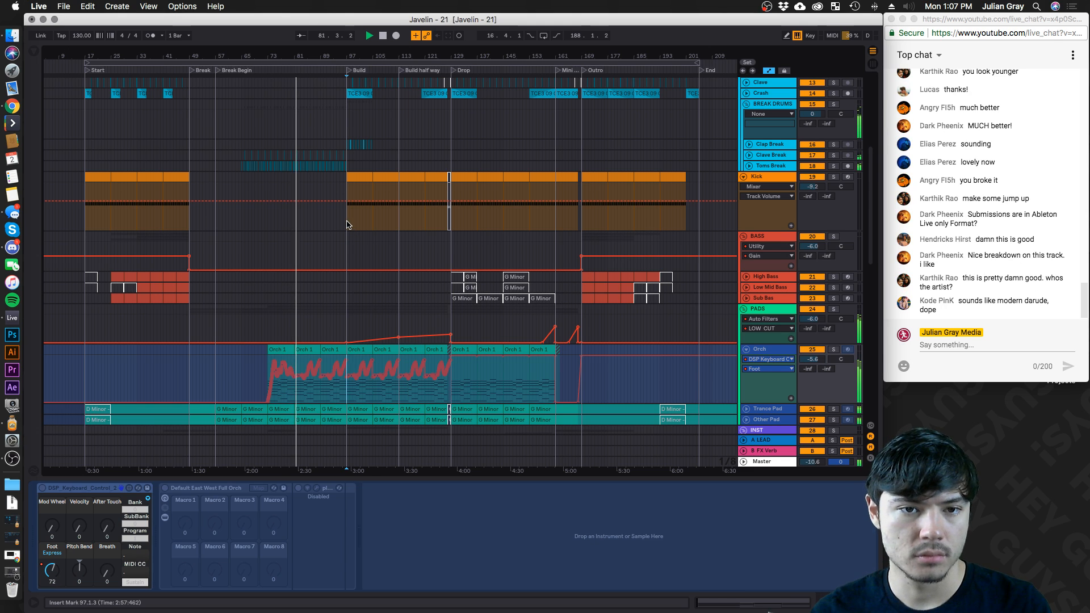
# Place the insert marker on the Kick track at bar 97 and zoom in on the Build section
pyautogui.click(348, 225)
pyautogui.scroll(-3, 347, 225)
pyautogui.scroll(5, 348, 224)
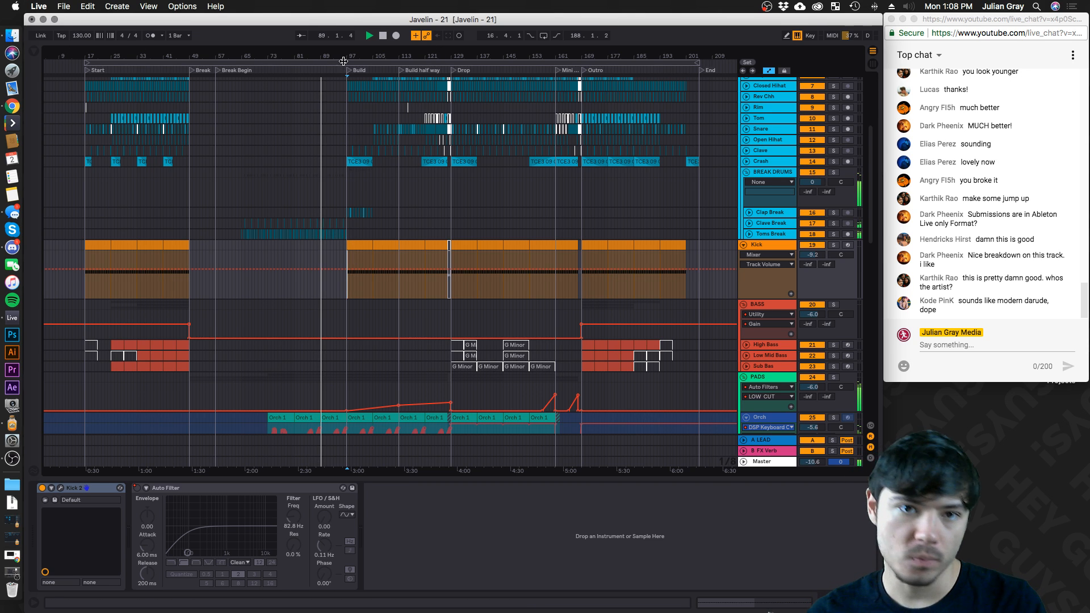
pyautogui.moveTo(344, 49); pyautogui.dragTo(344, 81)
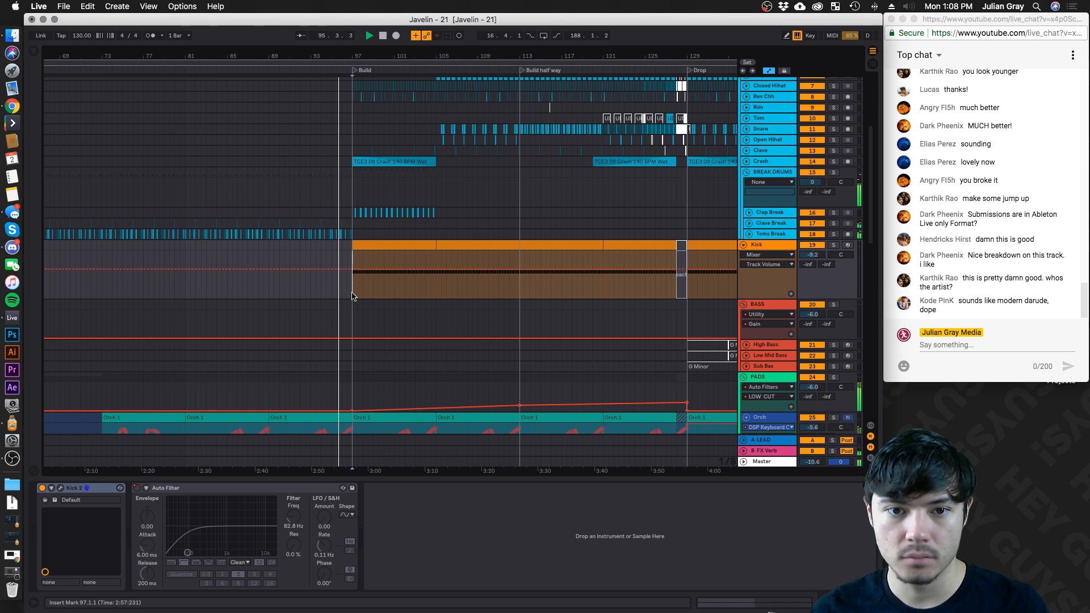
pyautogui.hscroll(5, 352, 296)
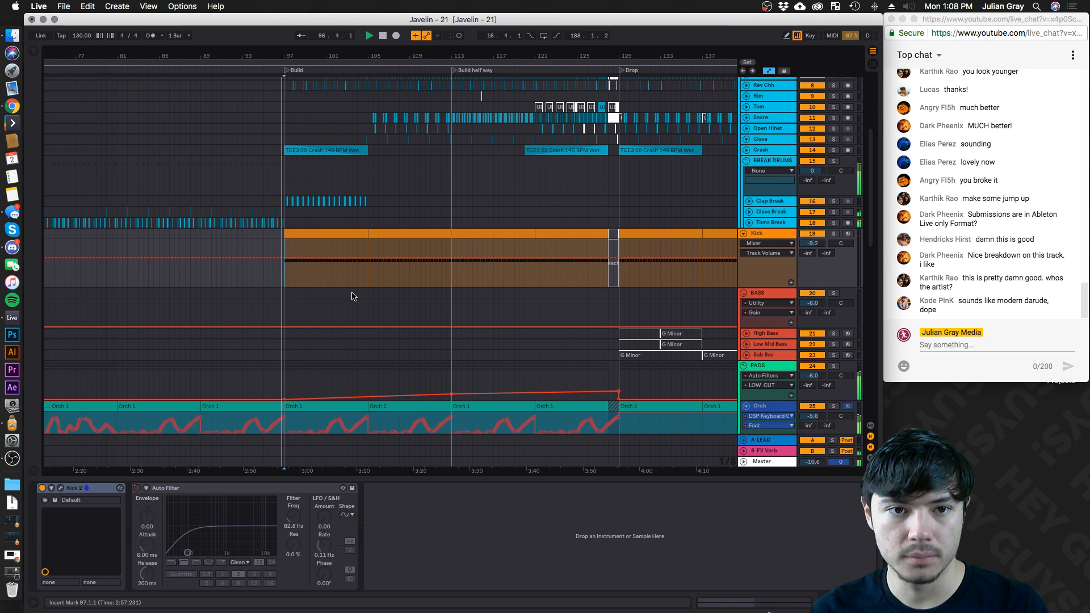
# Look over the Build section's drum tracks and place the insert marker on the DRUMS group at bar 105
pyautogui.scroll(6, 352, 295)
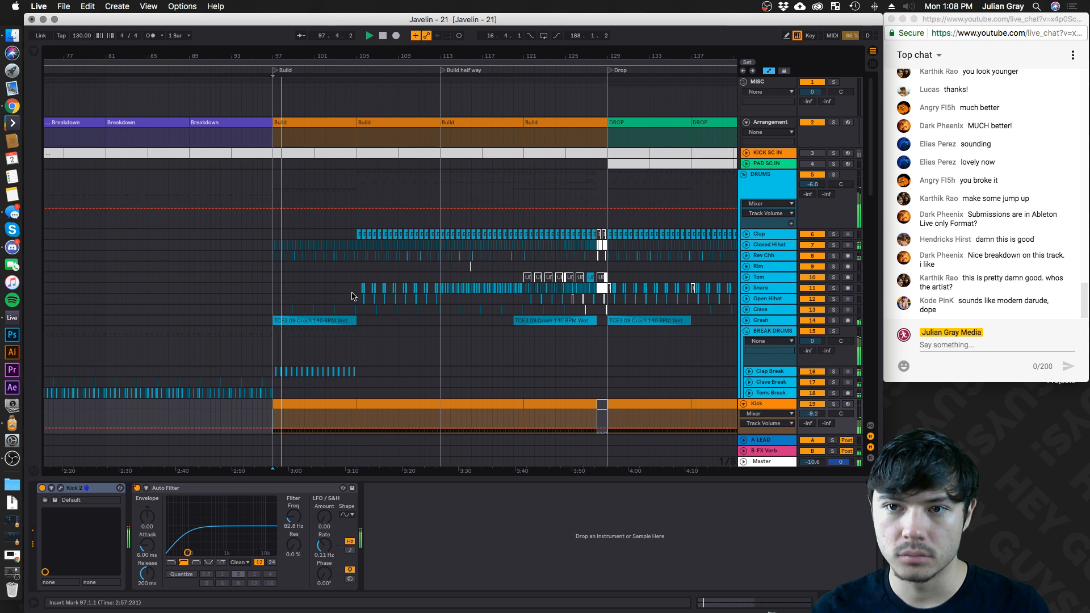
pyautogui.scroll(-4, 352, 296)
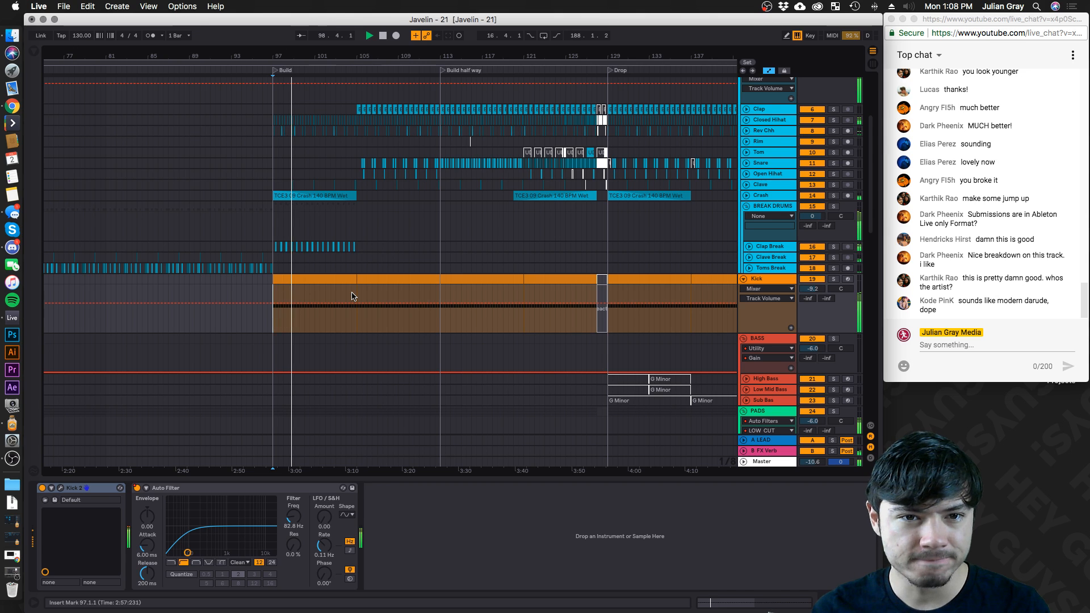
pyautogui.scroll(4, 352, 296)
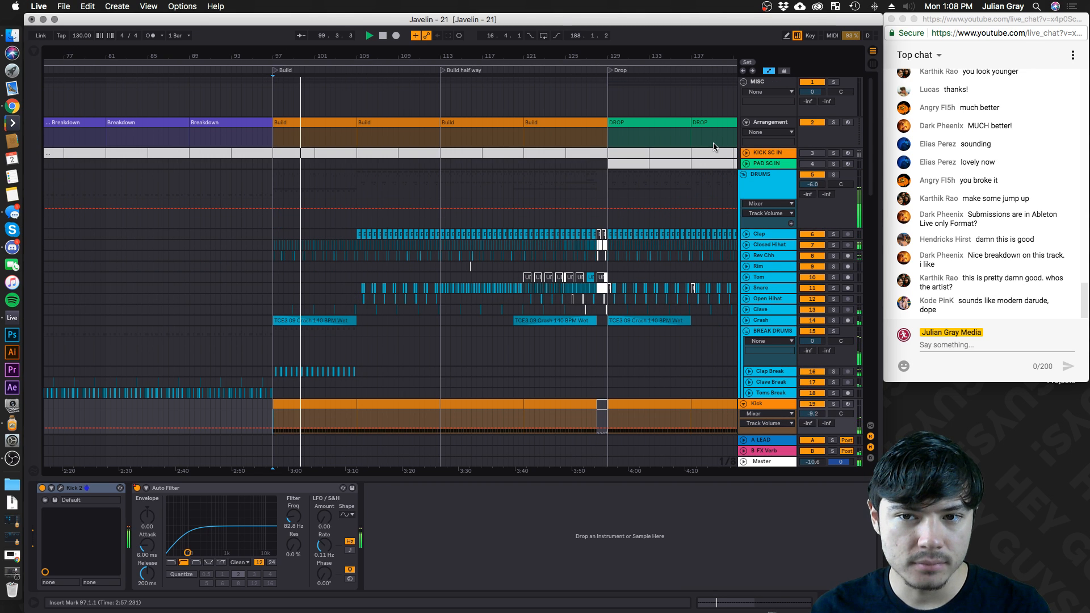
pyautogui.click(356, 220)
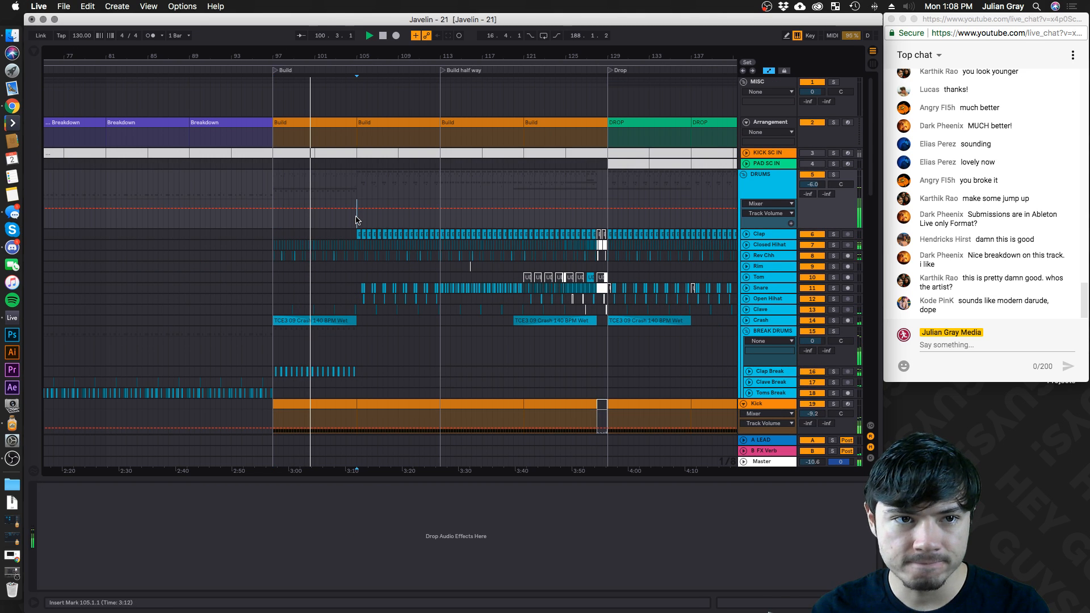
# Fold the DRUMS group and resume playback from the Build half way marker
pyautogui.click(744, 176)
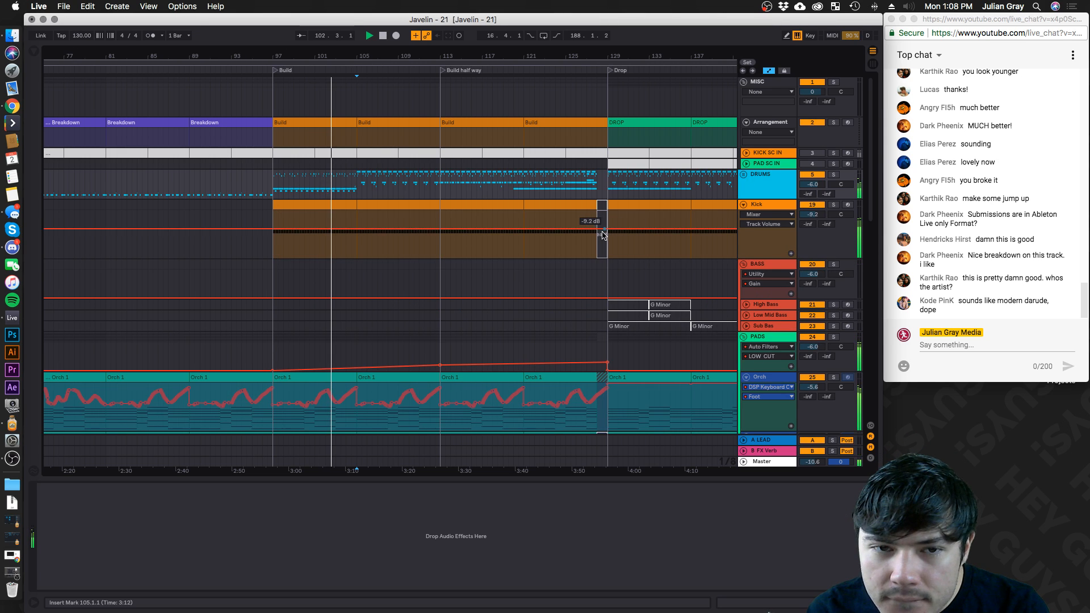
pyautogui.click(607, 186)
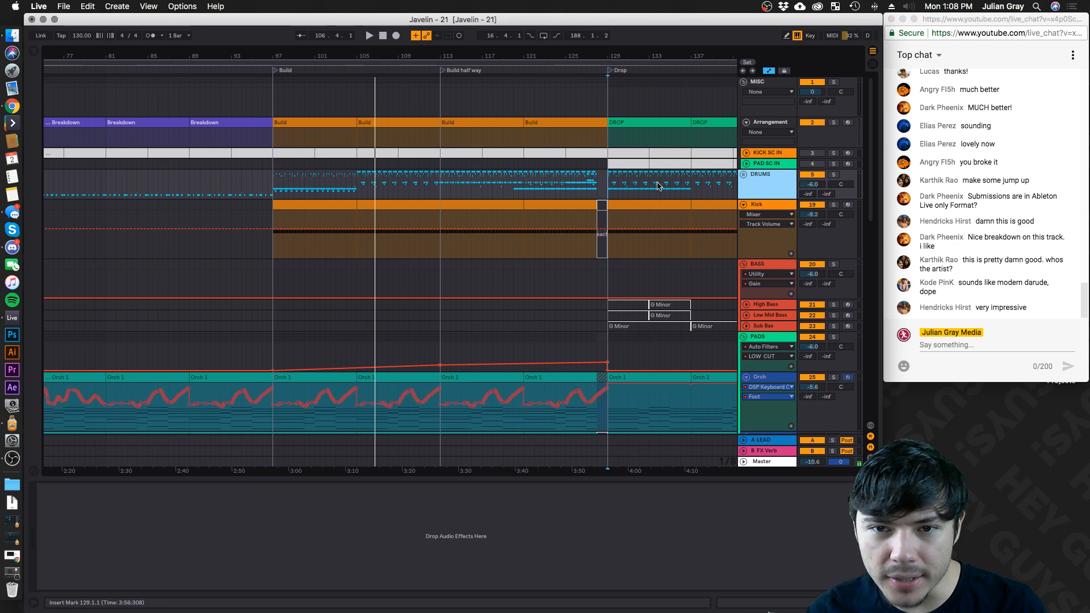
pyautogui.click(609, 187)
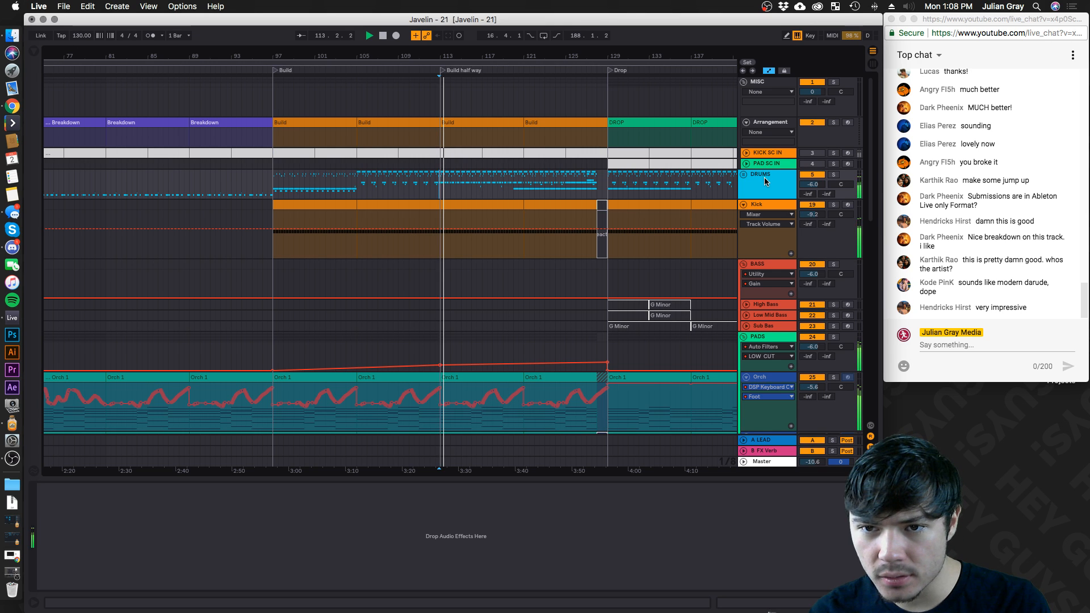
# Examine the pads, instruments, plucks and FX tracks in the second half of the Build during playback
pyautogui.scroll(-5, 650, 223)
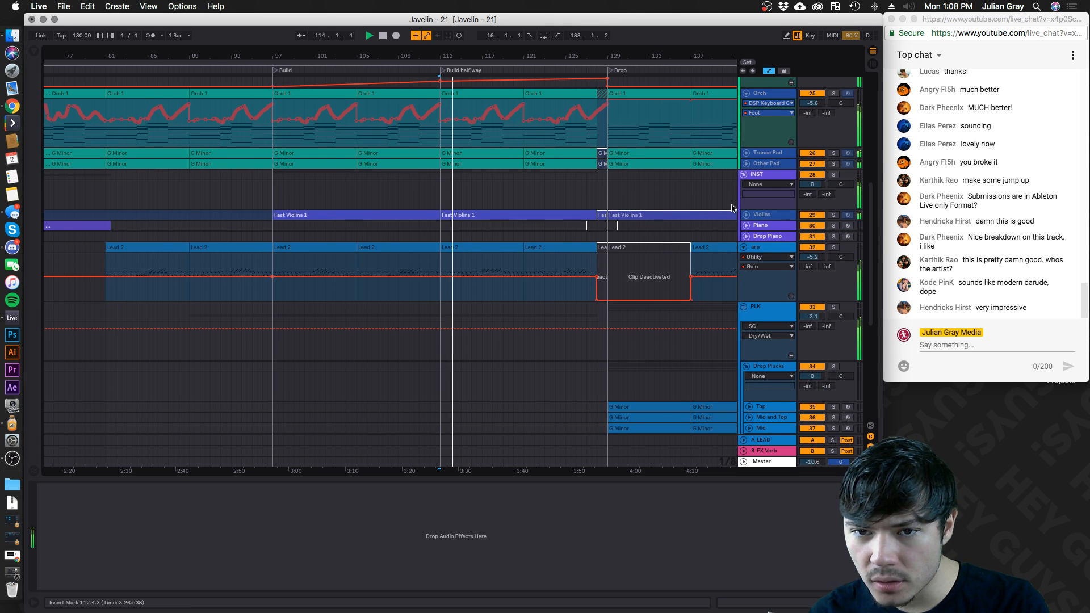
pyautogui.scroll(4, 715, 211)
pyautogui.scroll(-6, 715, 211)
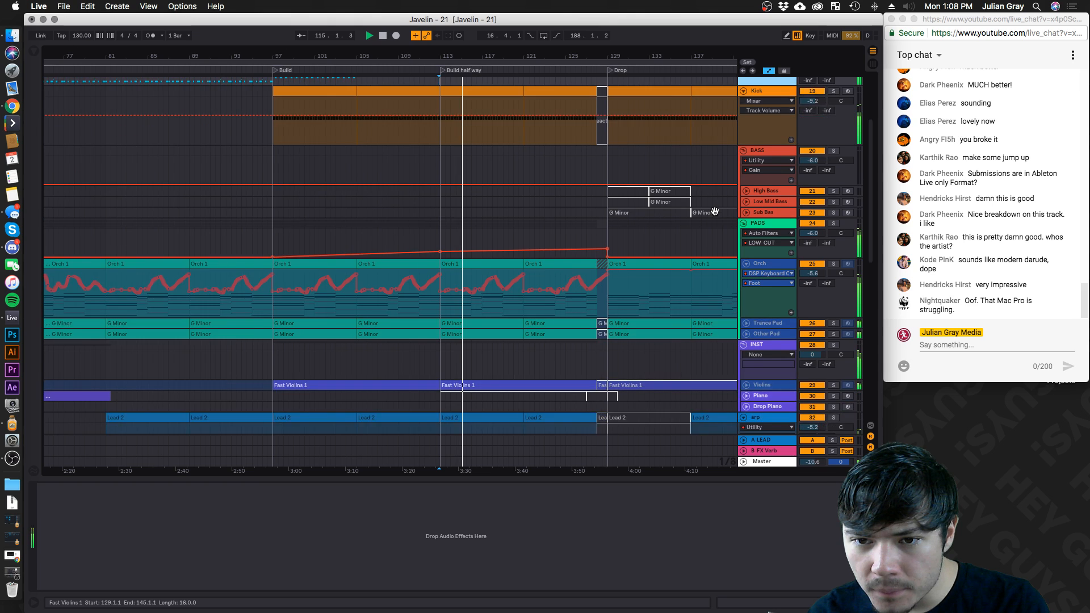
pyautogui.scroll(-4, 715, 212)
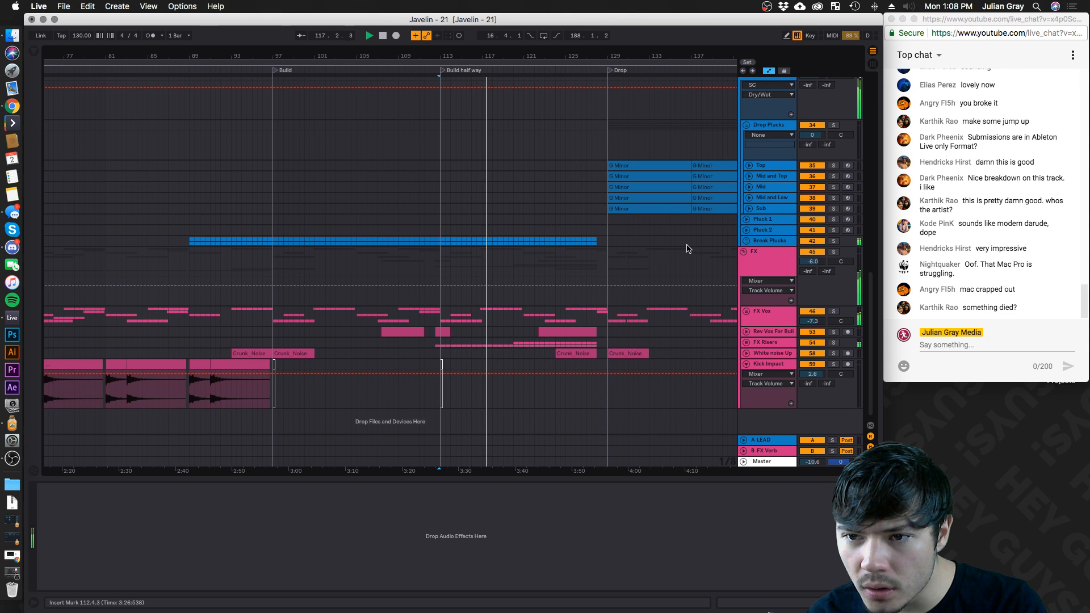
pyautogui.scroll(12, 653, 309)
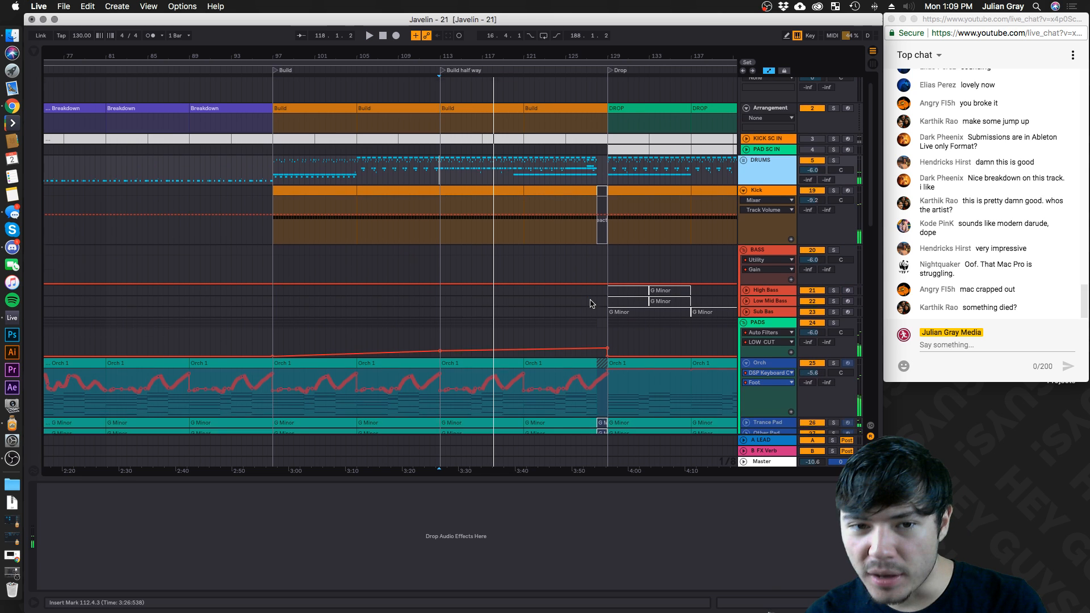
# Fold the MISC group and set the insert marker on the FX group at bar 113
pyautogui.click(745, 83)
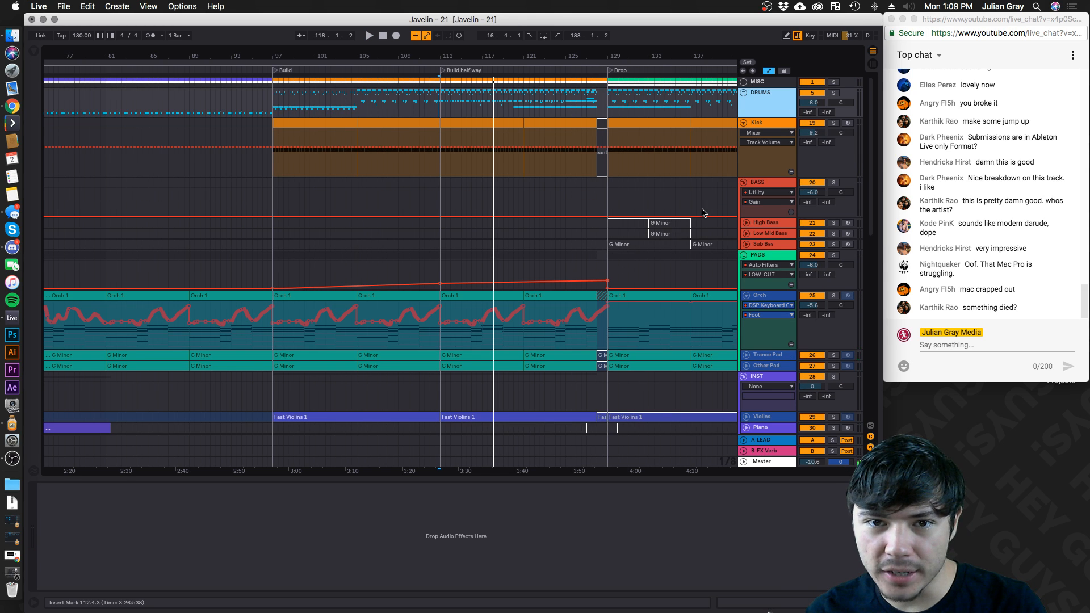
pyautogui.scroll(-8, 702, 212)
pyautogui.scroll(-8, 702, 212)
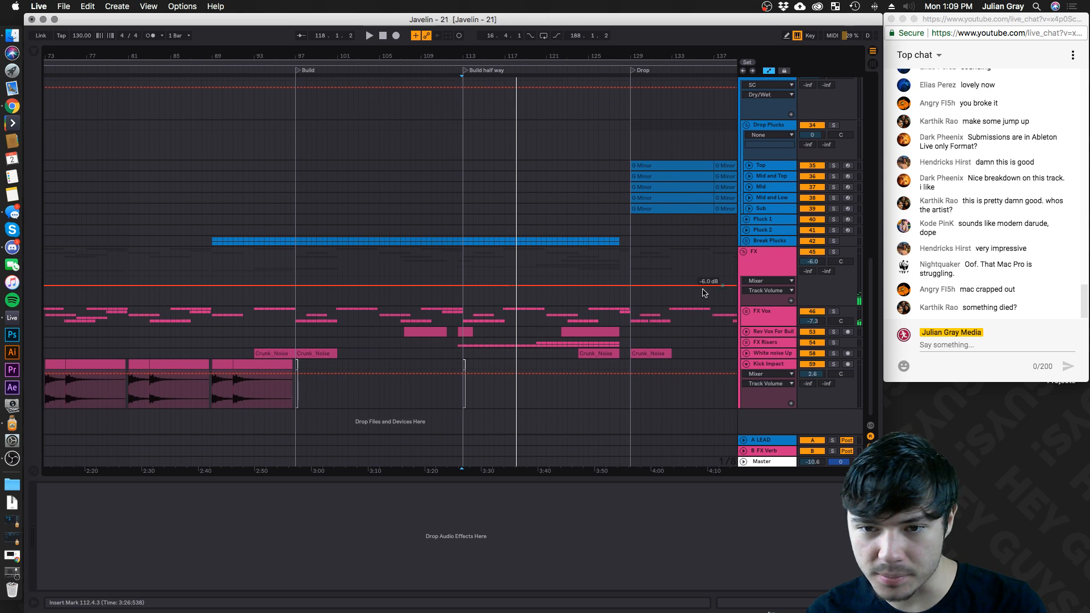
pyautogui.click(464, 301)
pyautogui.scroll(10, 715, 239)
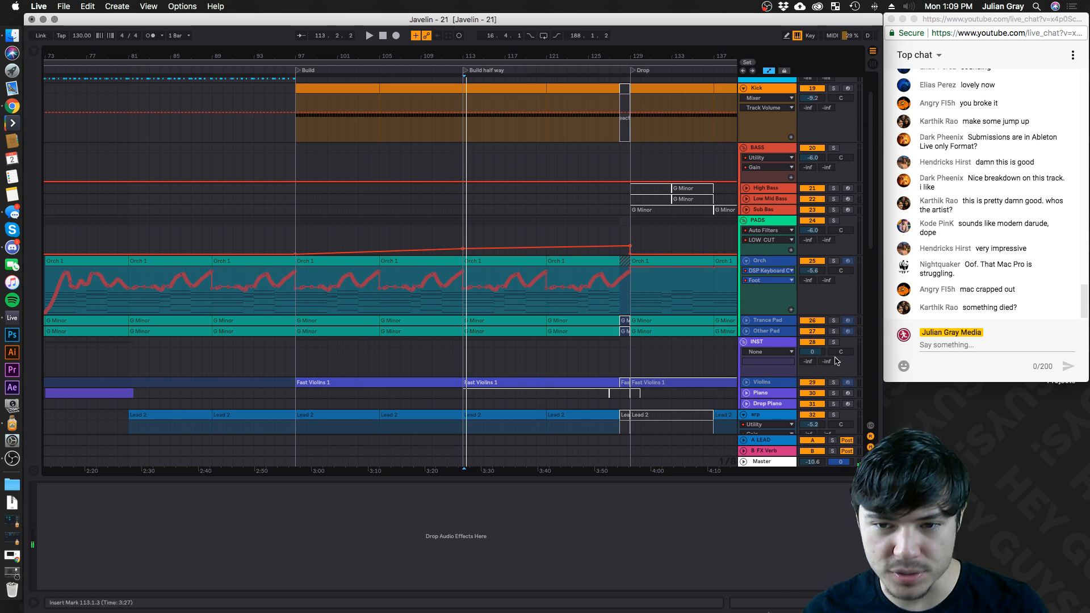
# Show the Trance Pad's devices and briefly play the arrangement from bar 113
pyautogui.click(755, 321)
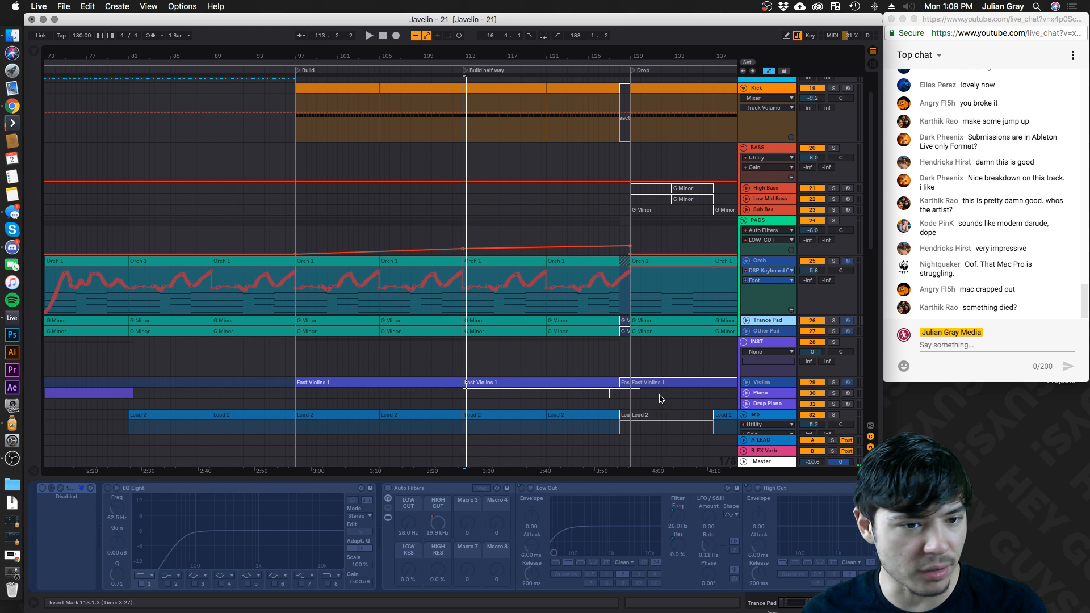
pyautogui.scroll(3, 545, 299)
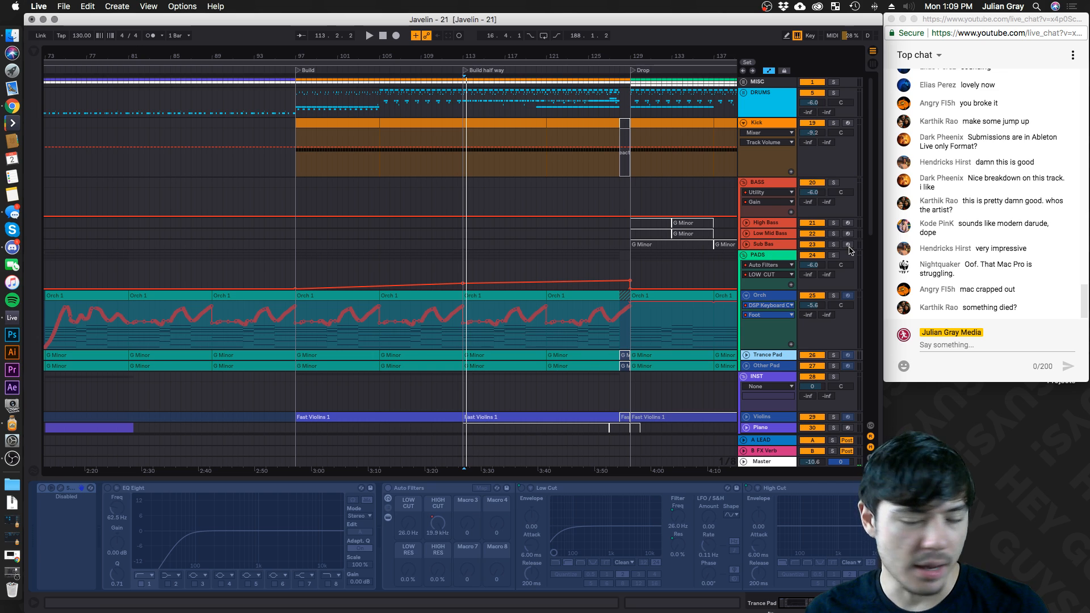
pyautogui.click(461, 178)
pyautogui.press('space')
pyautogui.press('space')
# Solo the MISC group and audition it from bar 113
pyautogui.click(833, 81)
pyautogui.press('space')
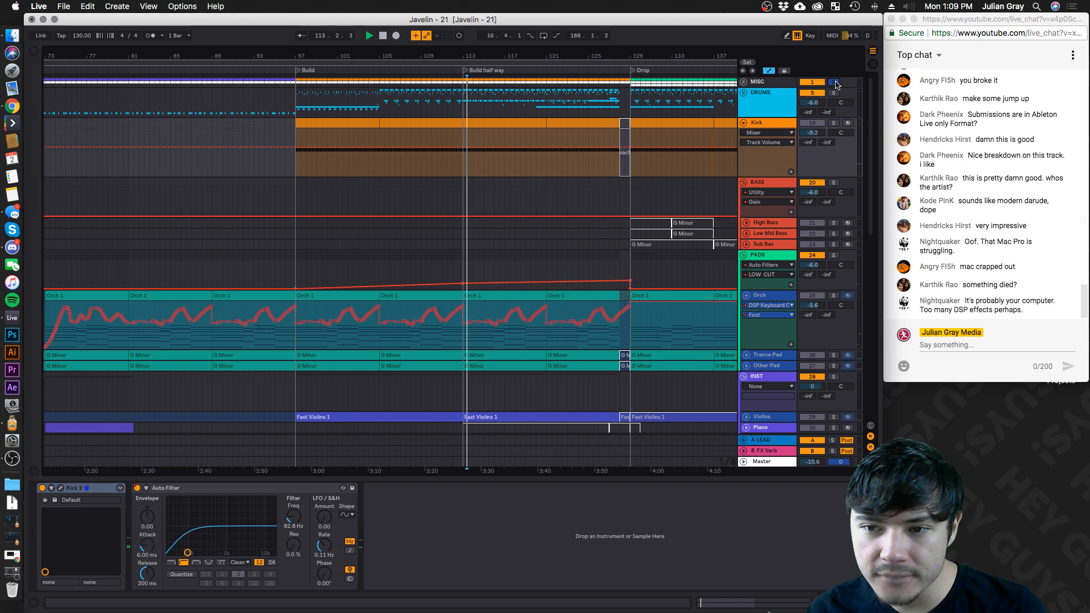
pyautogui.press('space')
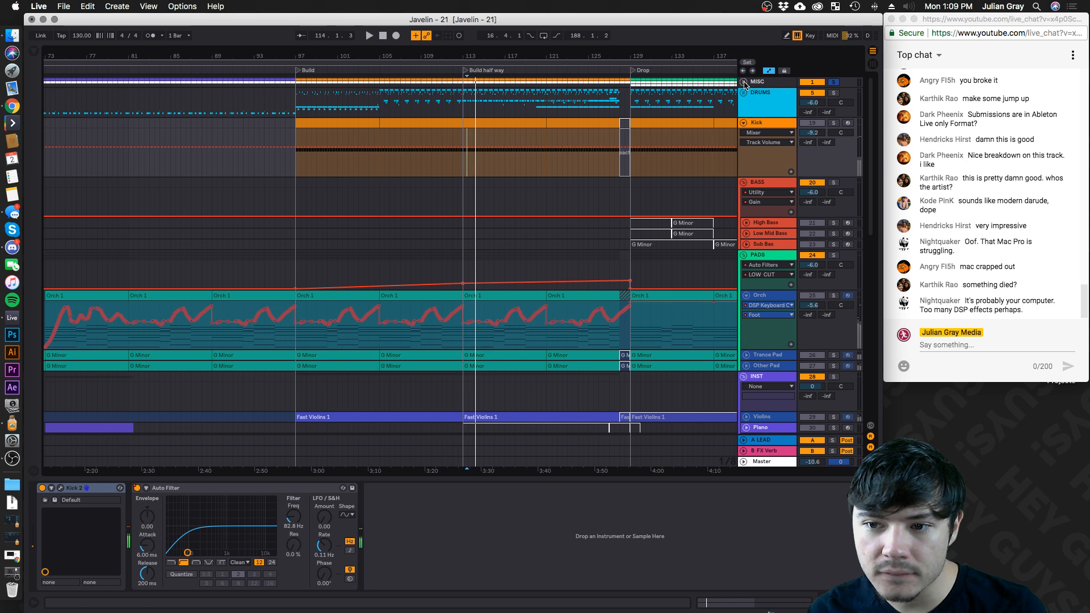
# Unfold the MISC group and start playback from bar 112, just before the Build half way marker
pyautogui.click(743, 82)
pyautogui.click(455, 170)
pyautogui.press('space')
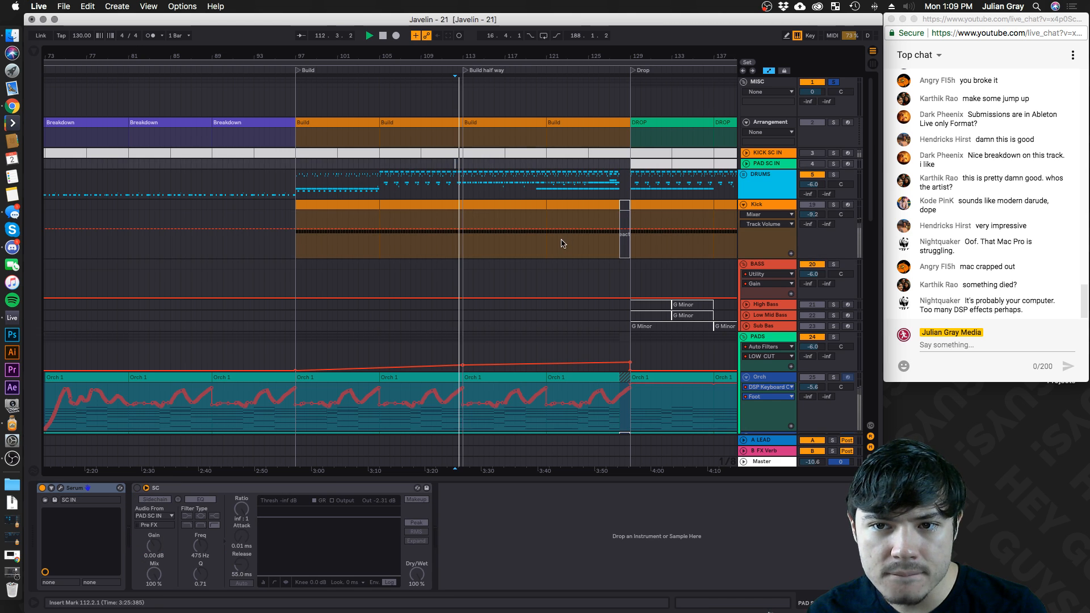
# Solo the PLK group and audition it from bar 112
pyautogui.scroll(-10, 561, 243)
pyautogui.click(833, 216)
pyautogui.scroll(-5, 670, 283)
pyautogui.press('space')
pyautogui.press('space')
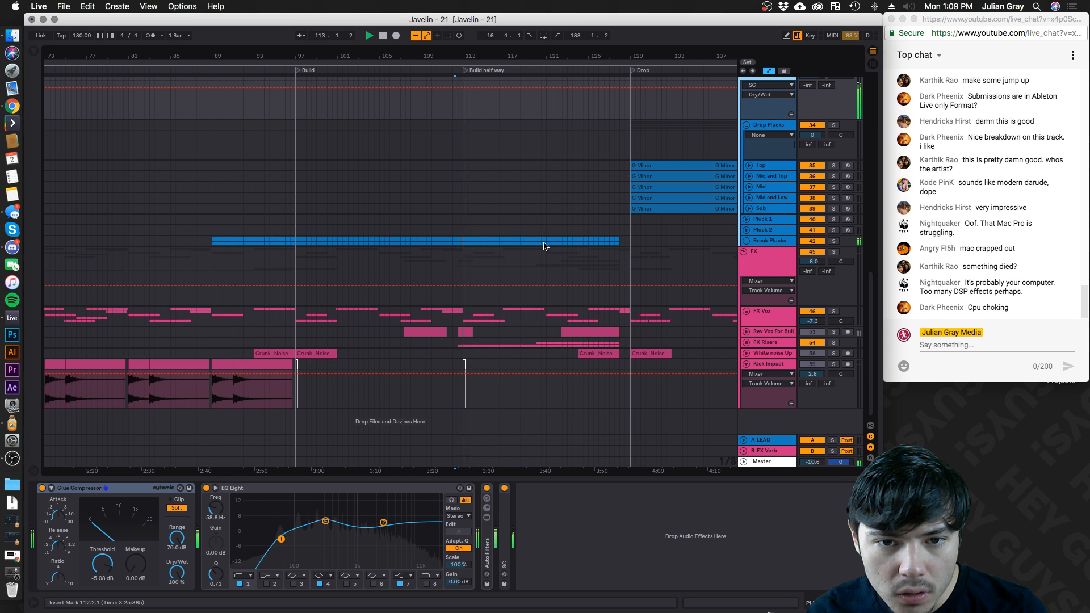
# Audition the FX group in solo, then unsolo it and solo the PLK group instead
pyautogui.click(833, 251)
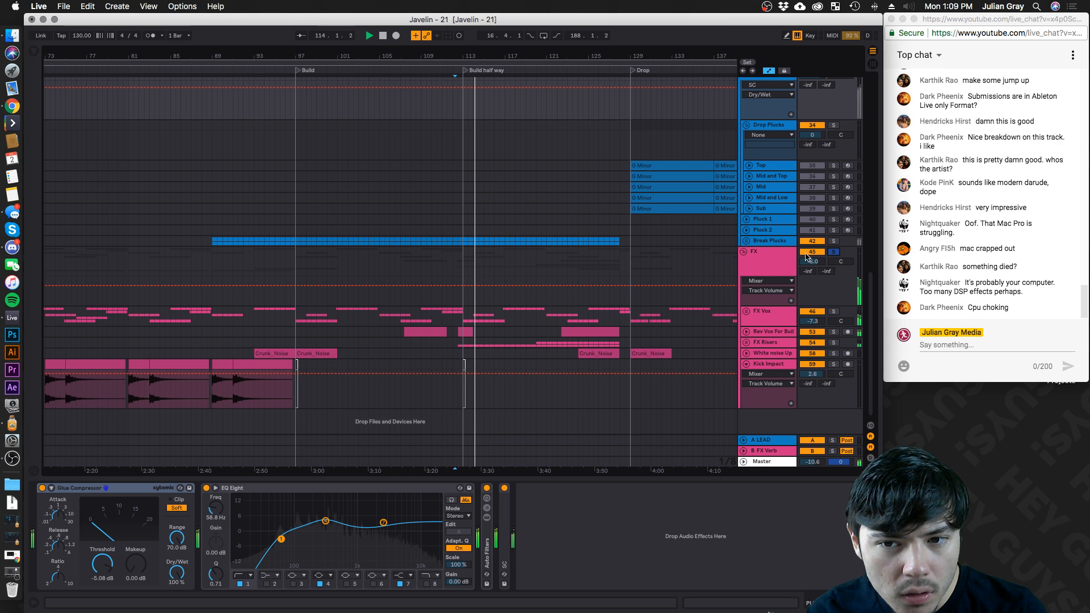
pyautogui.click(832, 251)
pyautogui.scroll(5, 835, 244)
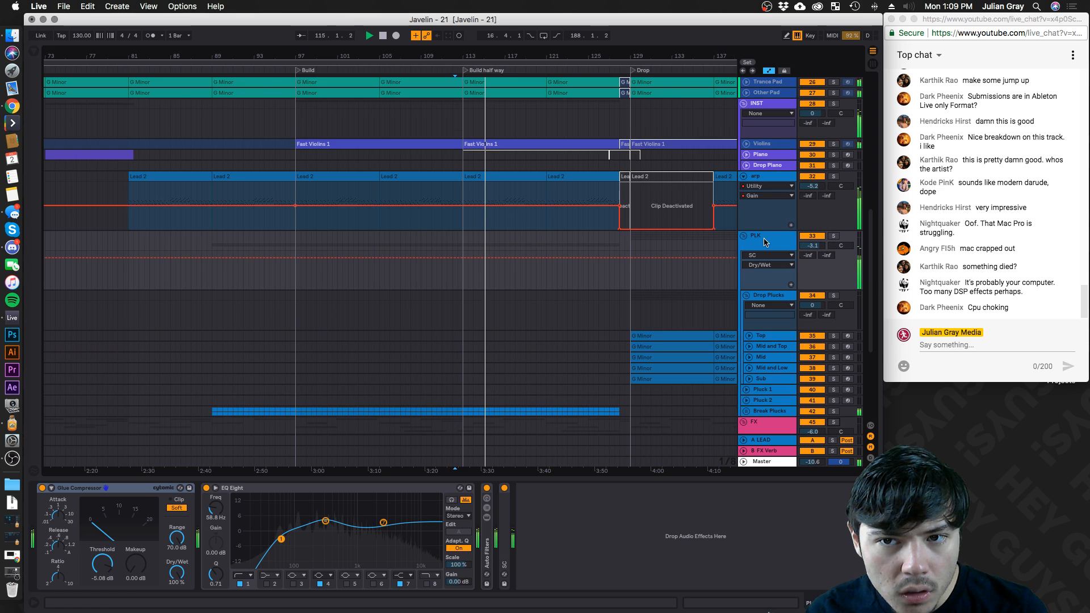
pyautogui.click(834, 238)
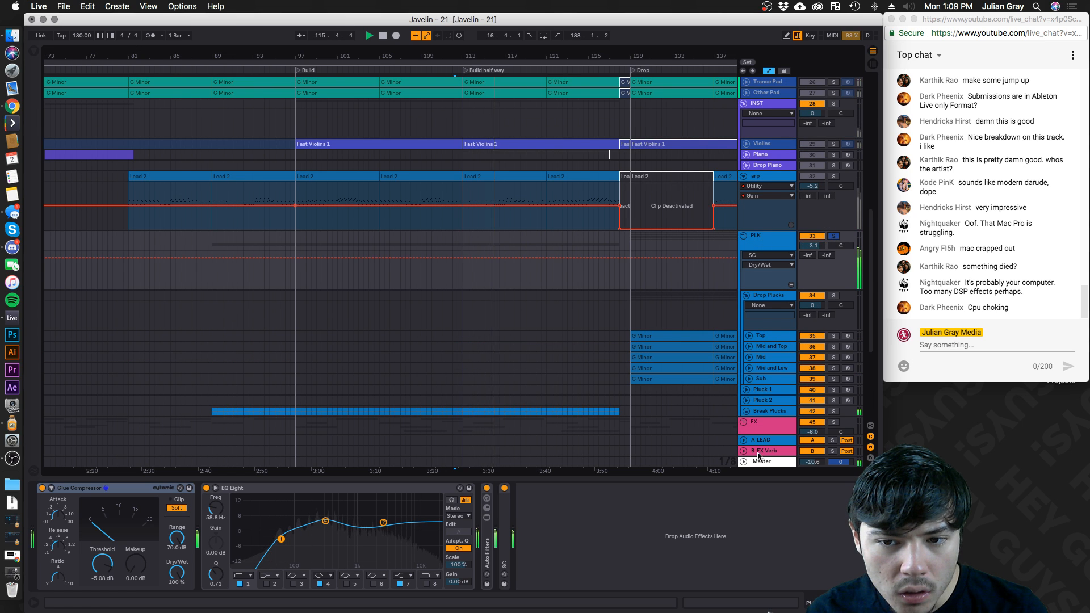
# Stop playback, solo the arp track and expand its FX rack to reach the Ping Pong Delay controls
pyautogui.scroll(-5, 637, 358)
pyautogui.scroll(7, 637, 358)
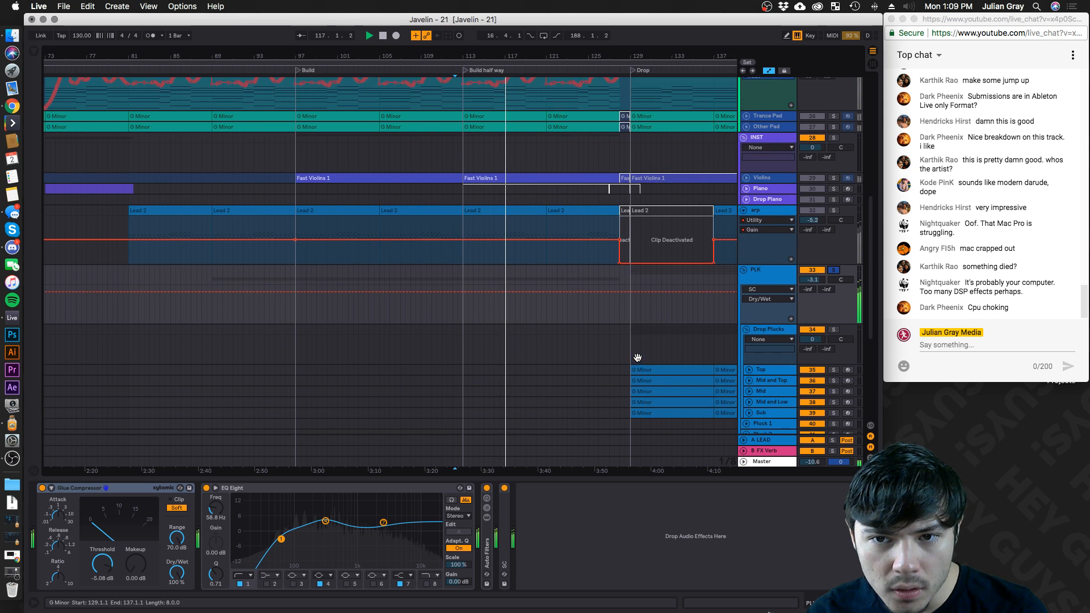
pyautogui.press('space')
pyautogui.click(833, 222)
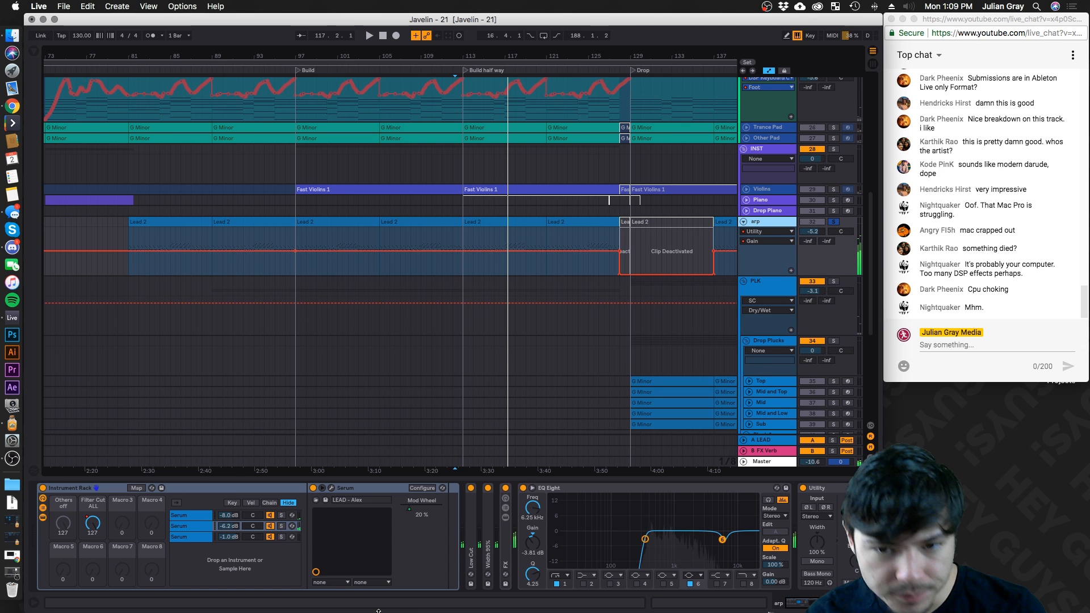
pyautogui.moveTo(835, 603); pyautogui.dragTo(843, 603)
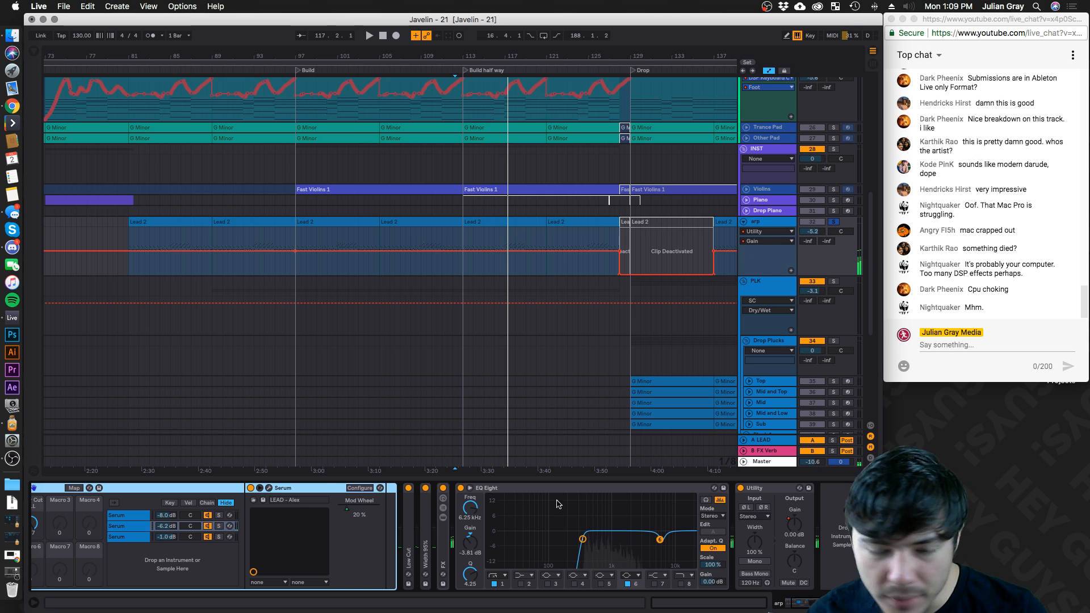
pyautogui.doubleClick(445, 535)
pyautogui.click(604, 575)
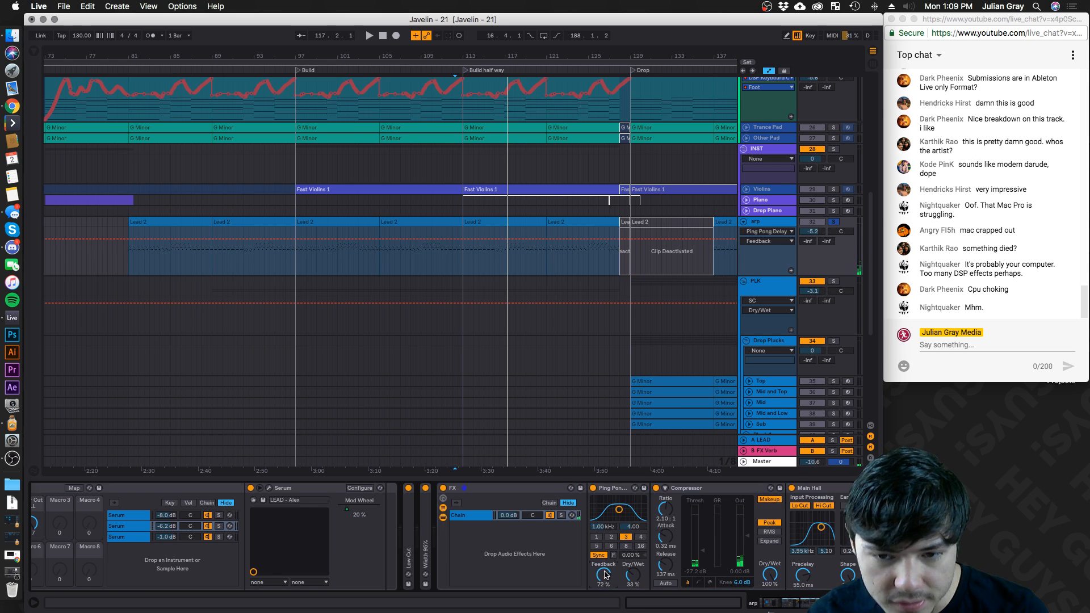
pyautogui.click(850, 603)
pyautogui.moveTo(822, 603)
pyautogui.mouseDown()
pyautogui.moveTo(846, 603)
pyautogui.moveTo(811, 603)
pyautogui.mouseUp()
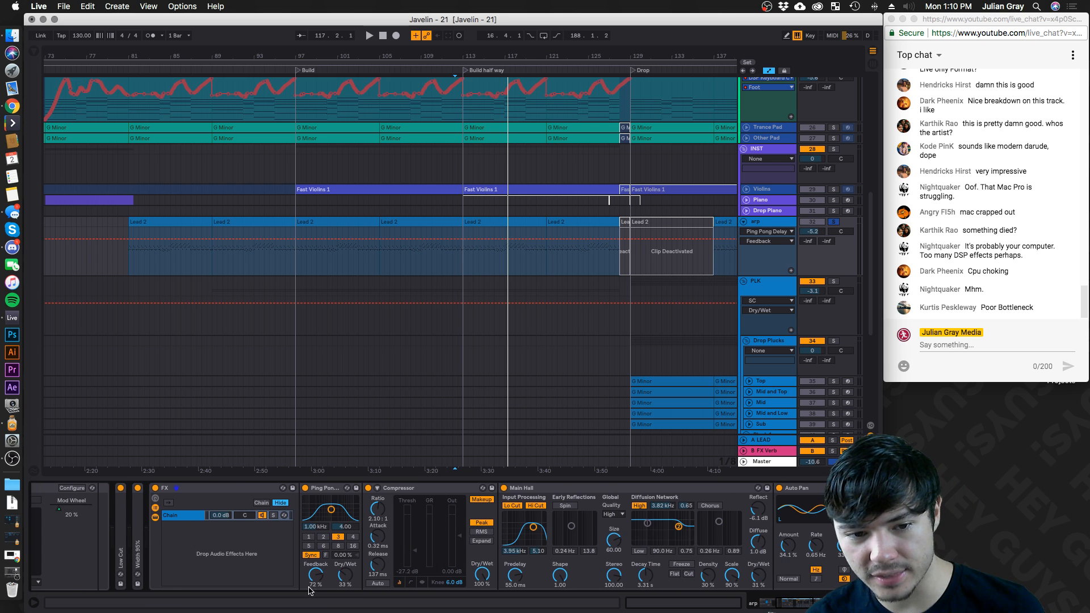
# Lower the arp's Ping Pong Delay feedback to 26 % while auditioning the soloed part from bar 107
pyautogui.moveTo(316, 579); pyautogui.dragTo(316, 594)
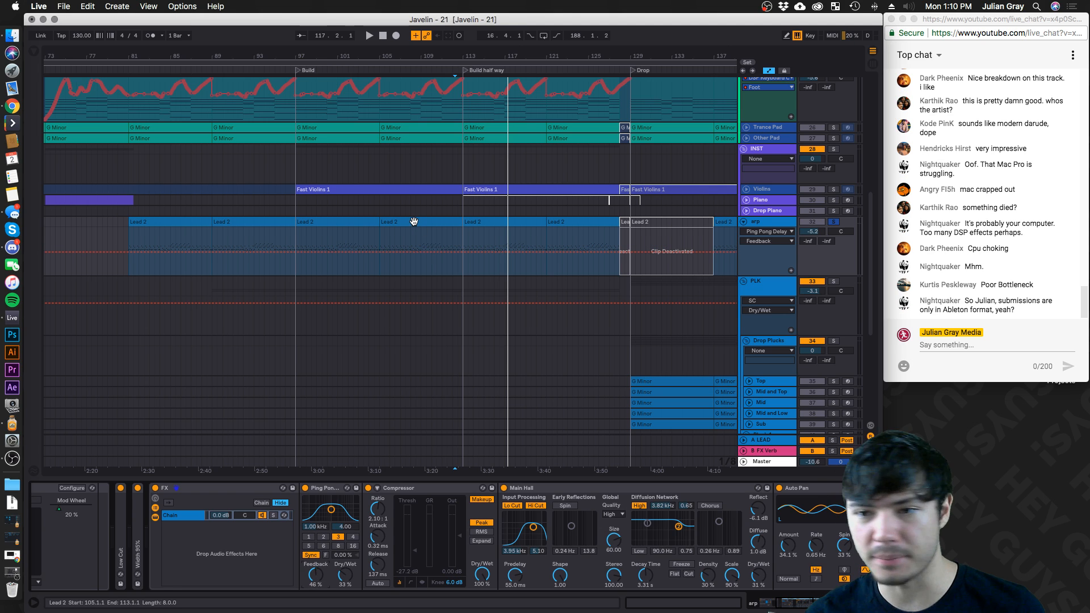
pyautogui.click(404, 237)
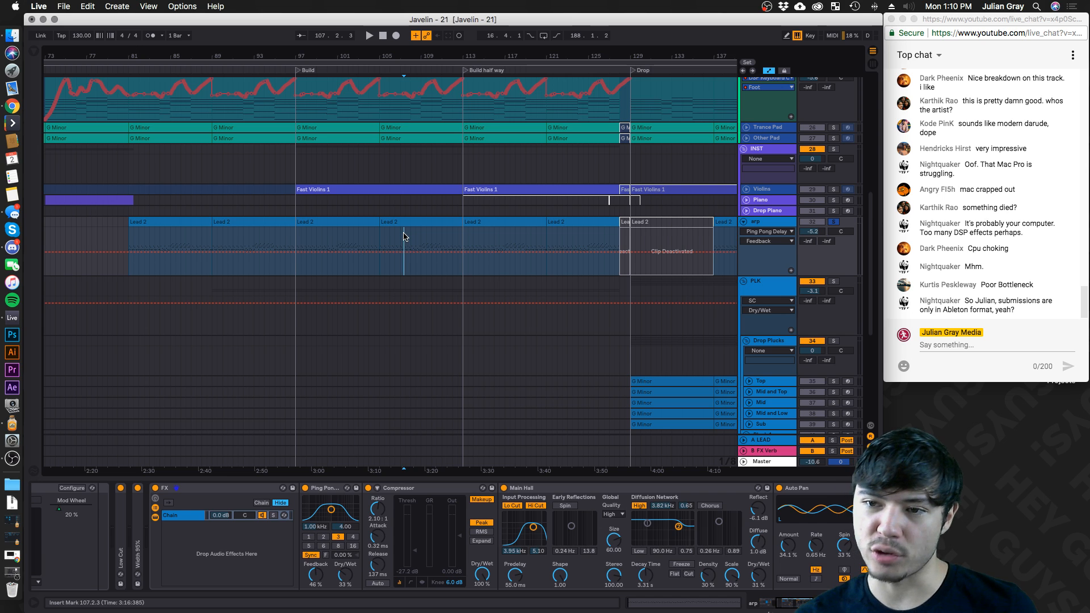
pyautogui.press('space')
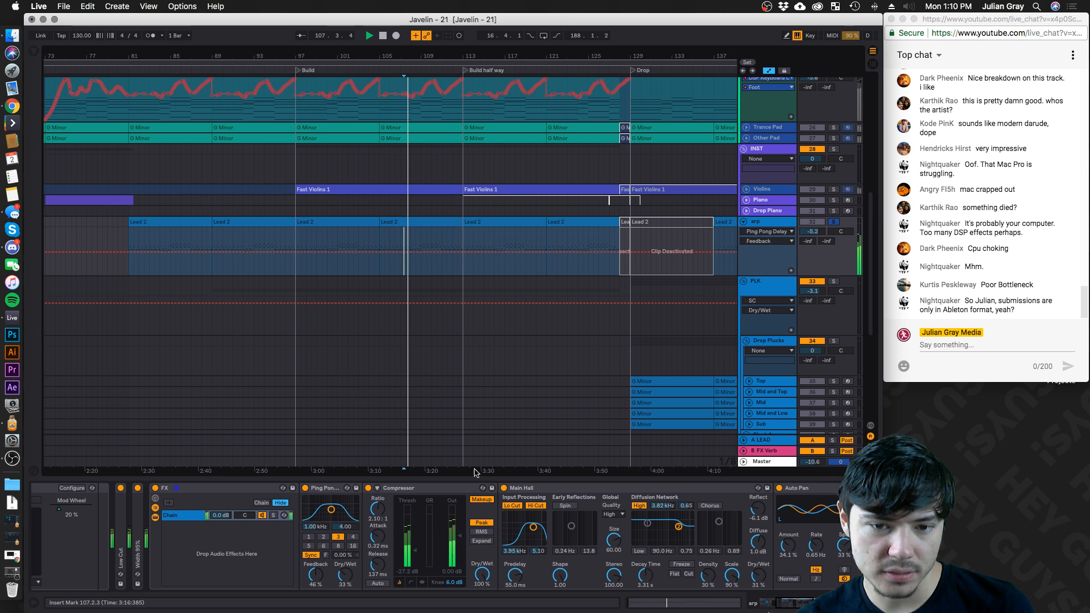
pyautogui.moveTo(320, 576); pyautogui.dragTo(322, 574)
pyautogui.press('space')
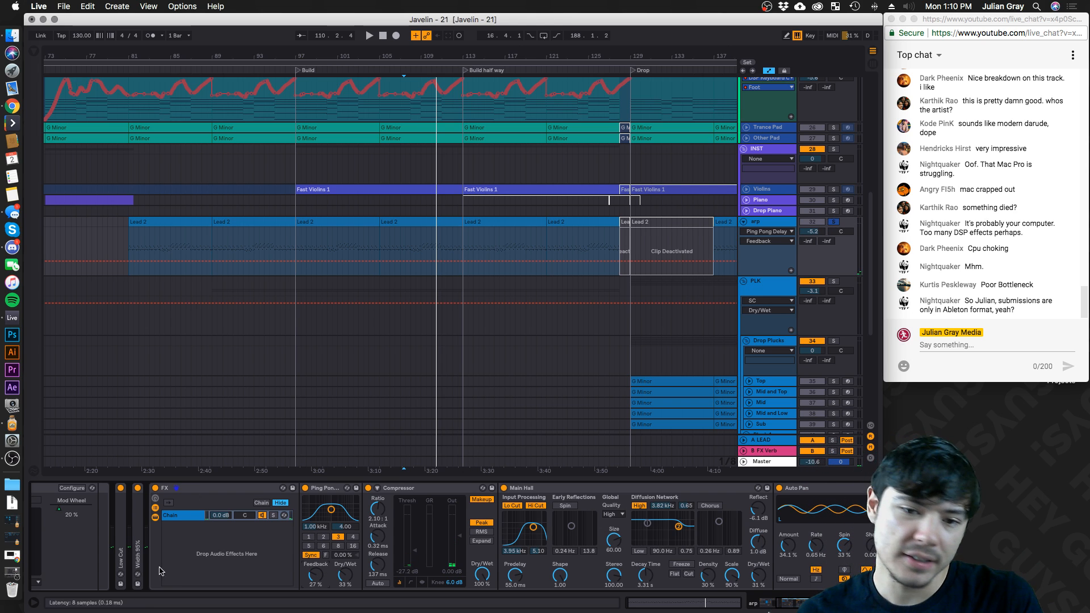
pyautogui.moveTo(315, 575); pyautogui.dragTo(316, 577)
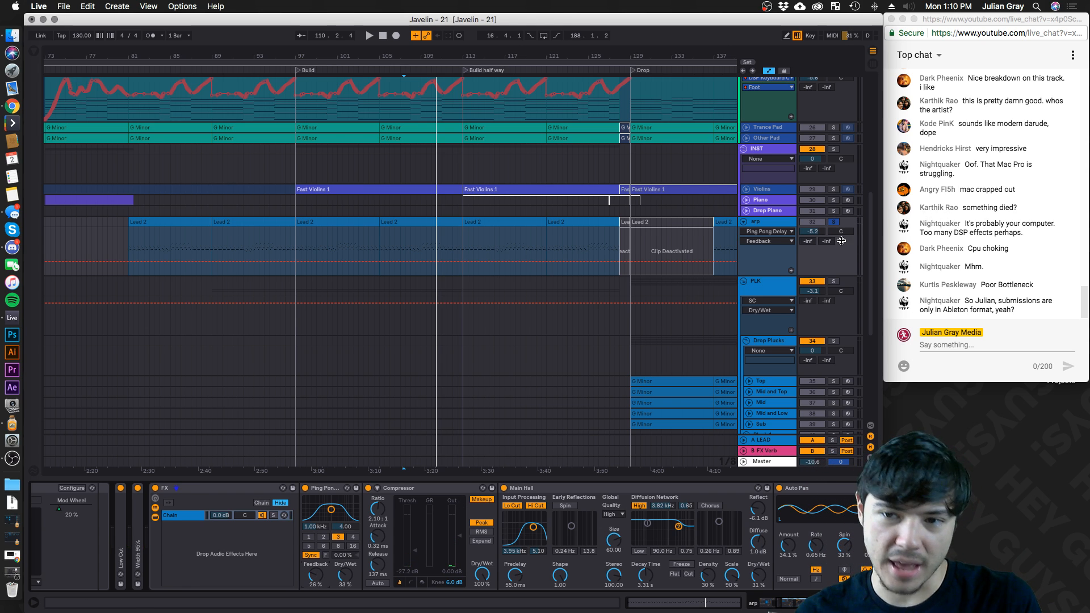
# Unsolo and fold the arp track, and play the full mix from bar 95 into the Build
pyautogui.click(833, 222)
pyautogui.click(743, 222)
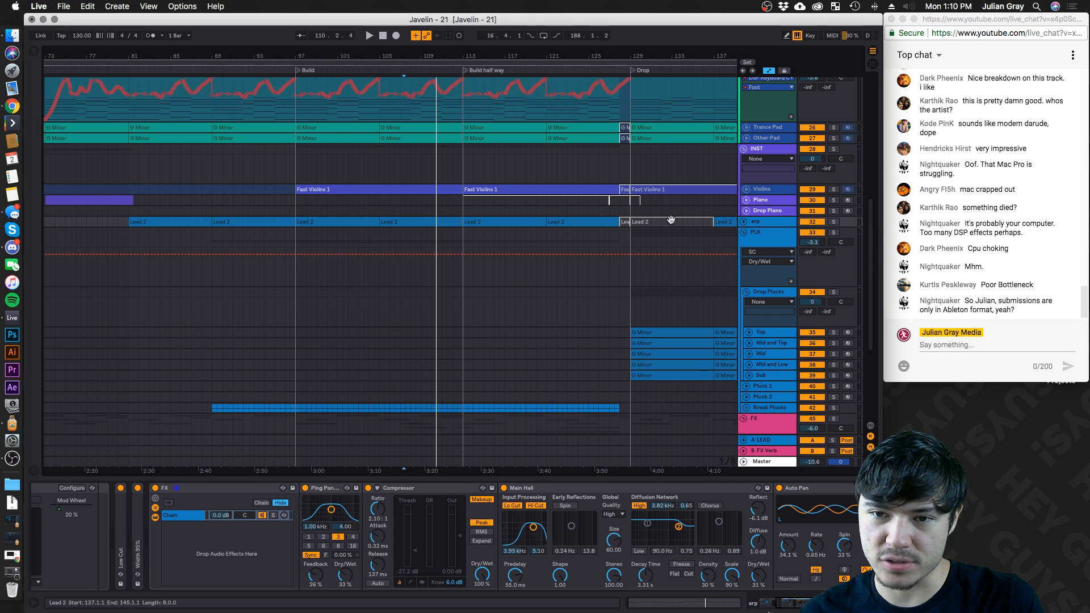
pyautogui.click(284, 214)
pyautogui.press('space')
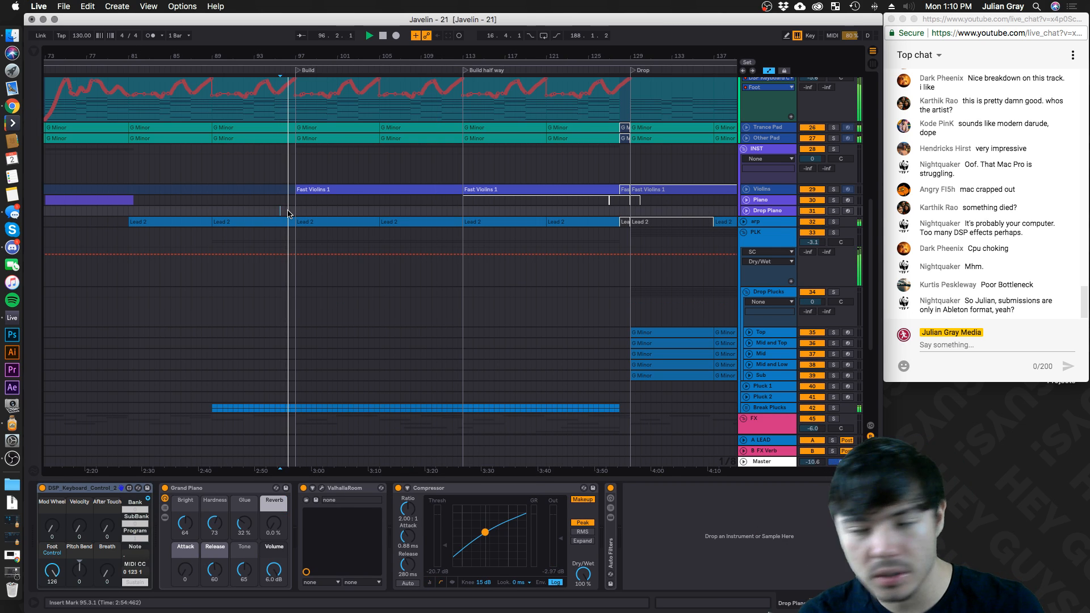
pyautogui.scroll(-1, 288, 214)
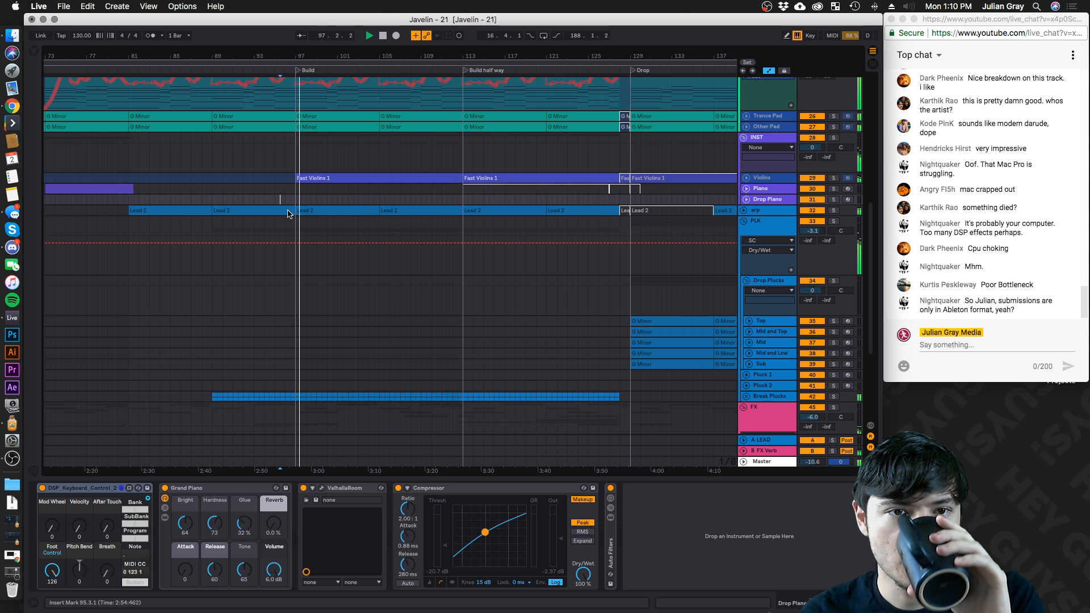
pyautogui.scroll(10, 287, 214)
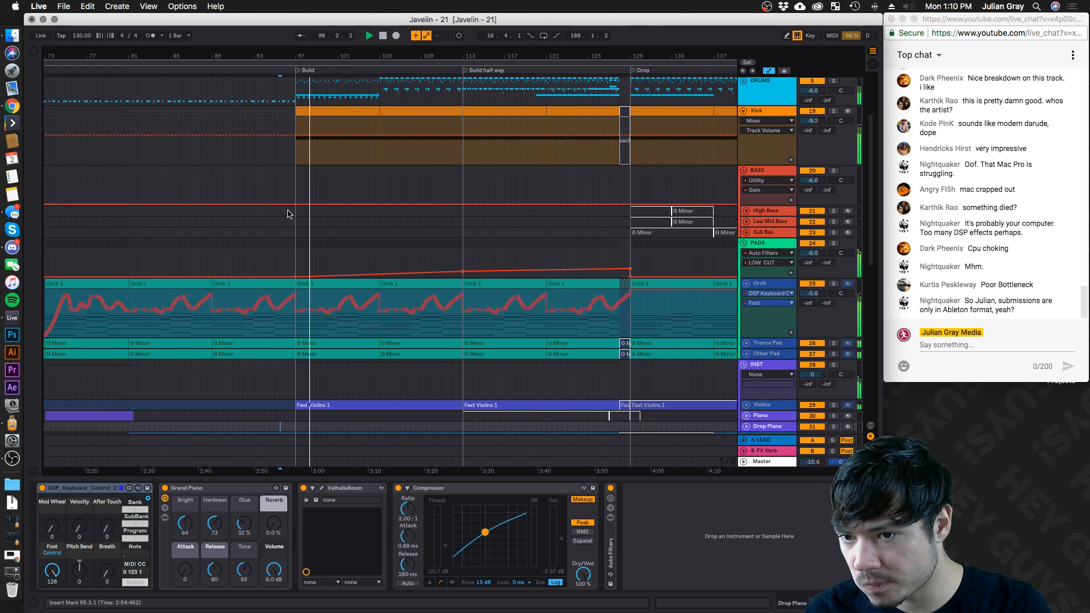
pyautogui.click(284, 246)
pyautogui.doubleClick(277, 53)
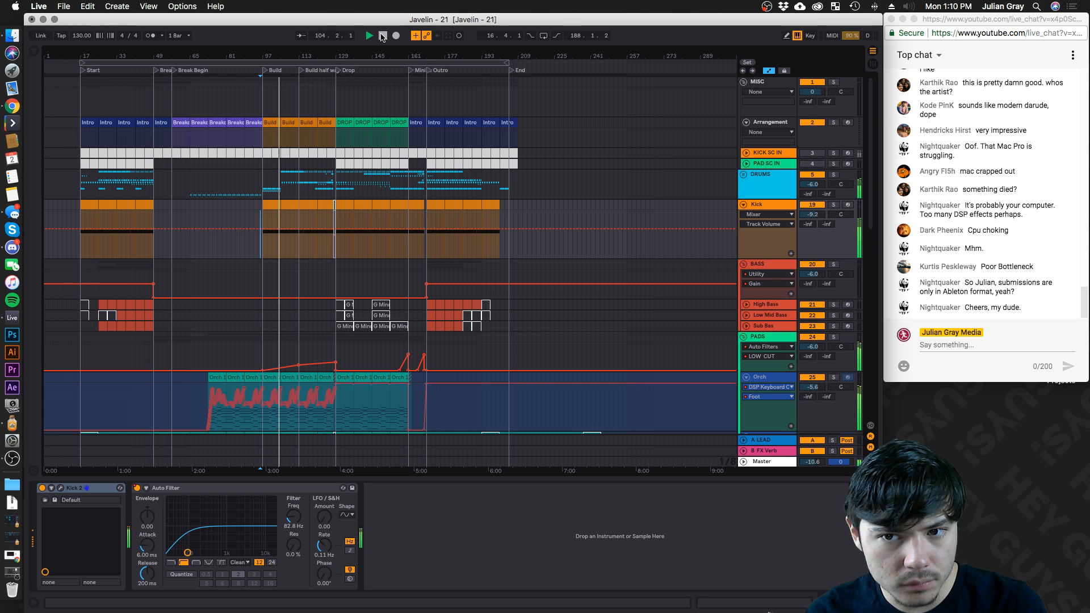
pyautogui.click(383, 35)
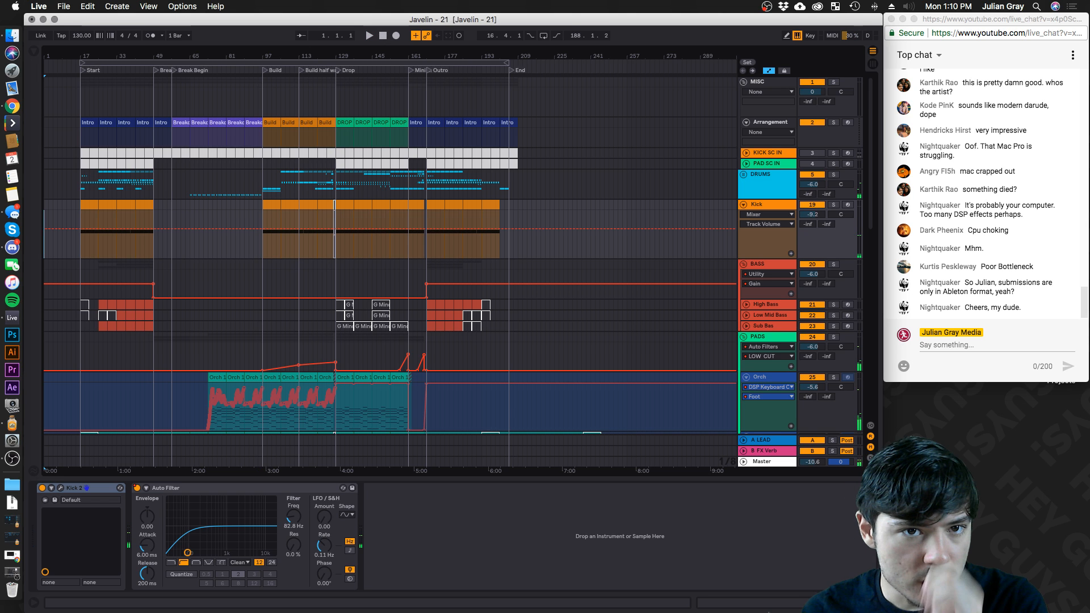
# Play the arrangement from bar 89, at the start of the last Breakdown section before the Build
pyautogui.hscroll(-10, 390, 261)
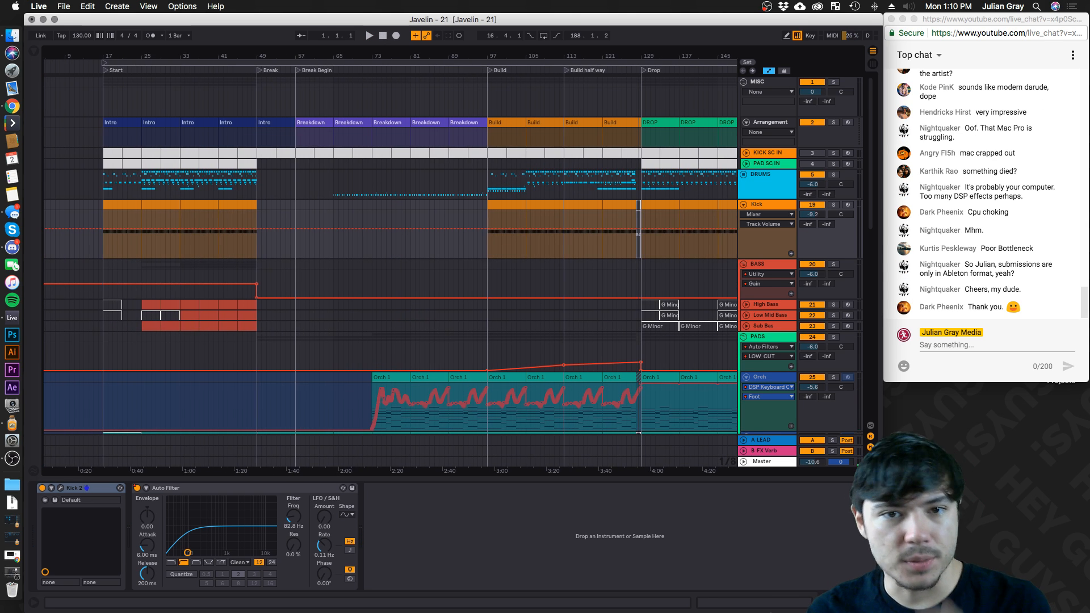
pyautogui.click(489, 219)
pyautogui.moveTo(468, 215); pyautogui.dragTo(487, 173)
pyautogui.click(490, 164)
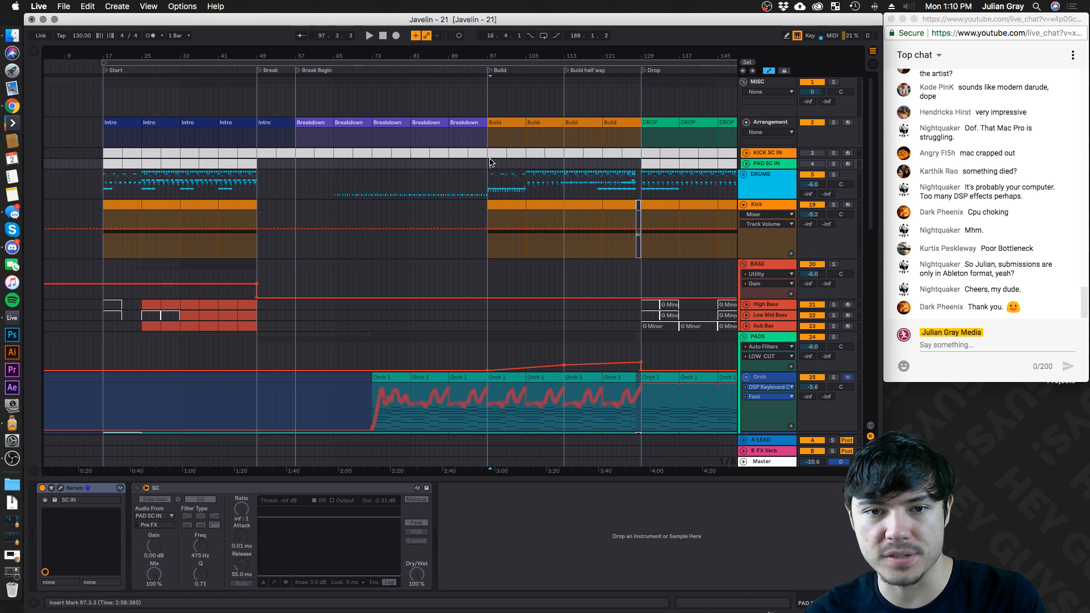
pyautogui.click(449, 164)
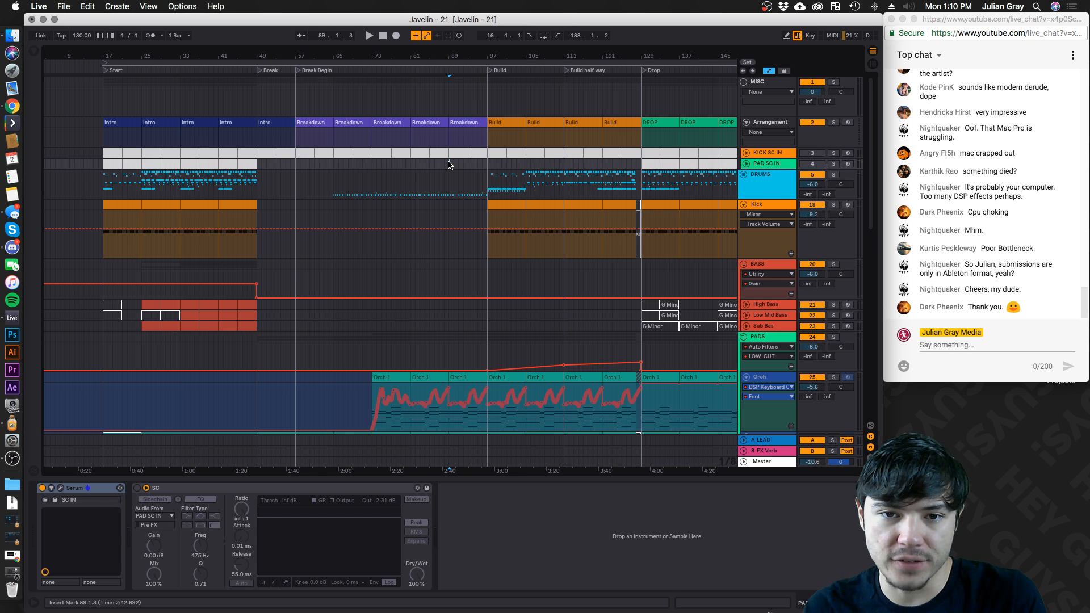
pyautogui.press('space')
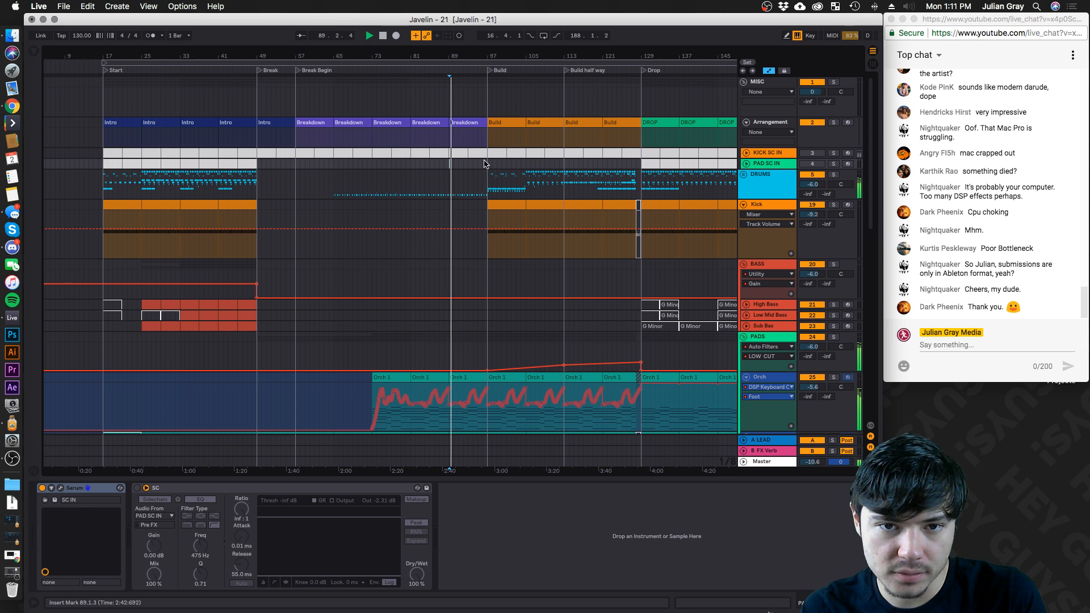
# Listen through the transition into the Build, stop playback and place the insert marker on the Kick track just before bar 97
pyautogui.moveTo(393, 56); pyautogui.dragTo(392, 83)
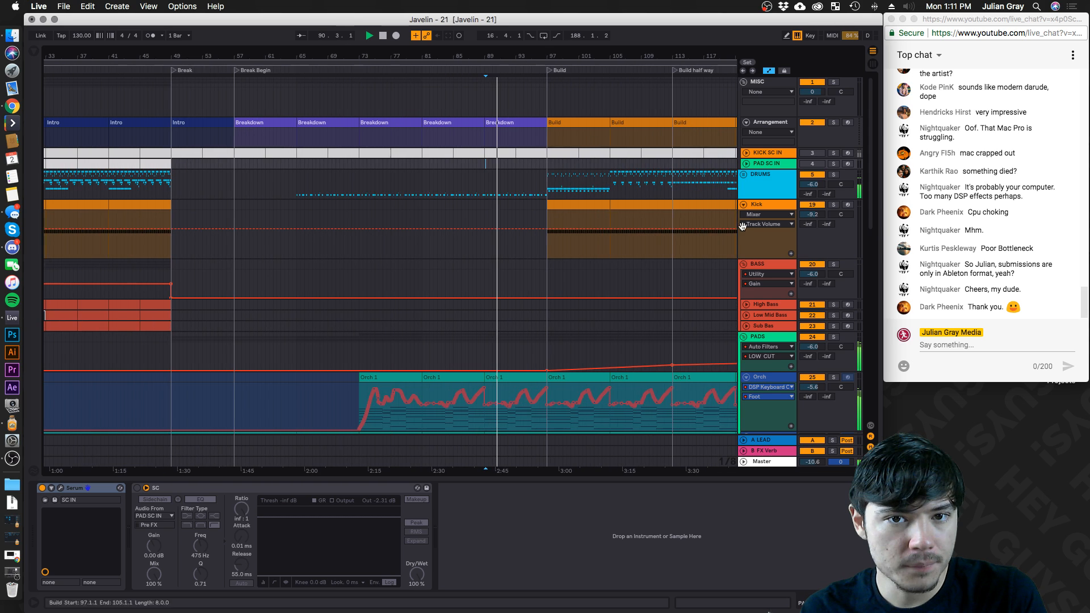
pyautogui.click(547, 166)
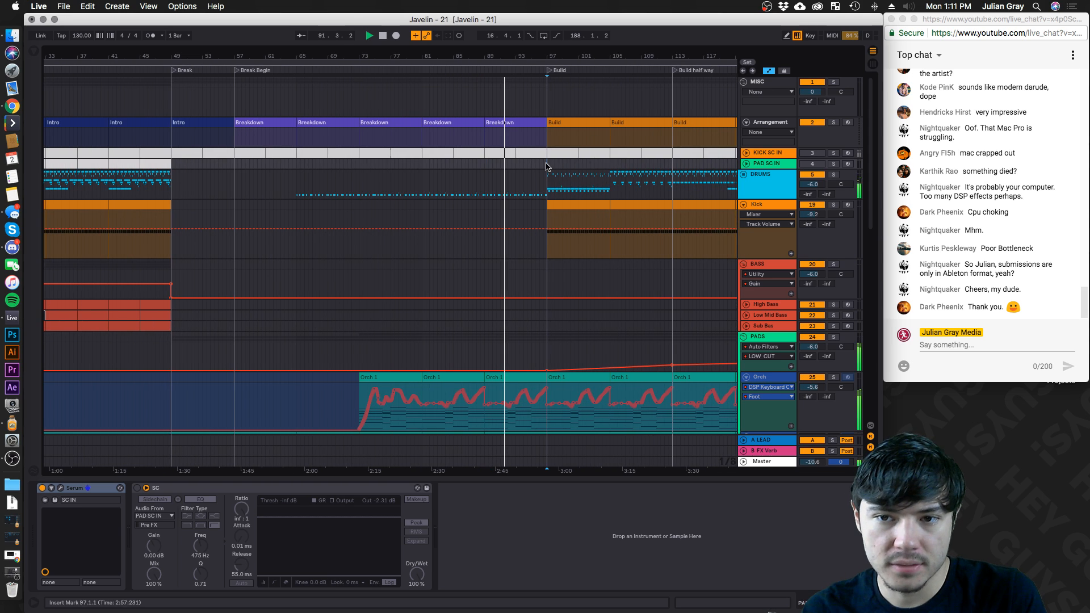
pyautogui.click(766, 181)
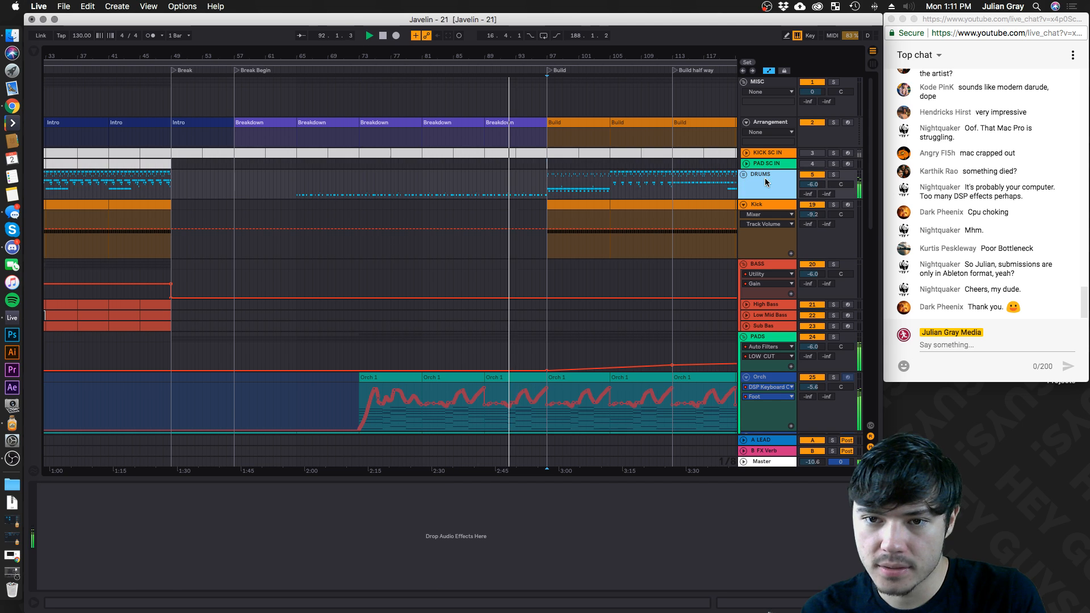
pyautogui.hscroll(3, 646, 184)
pyautogui.click(627, 184)
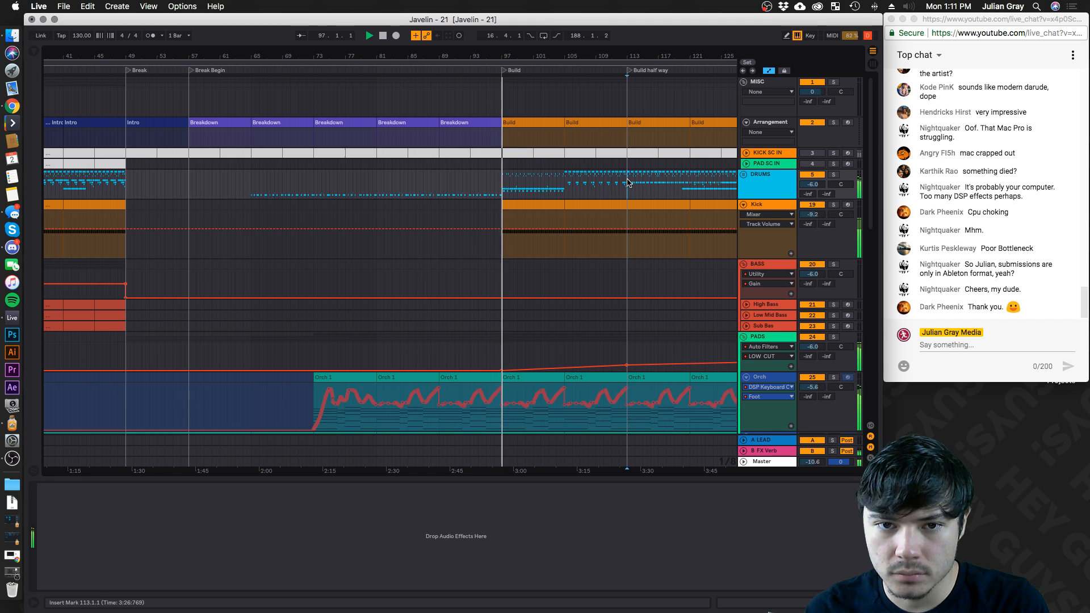
pyautogui.click(767, 190)
pyautogui.press('space')
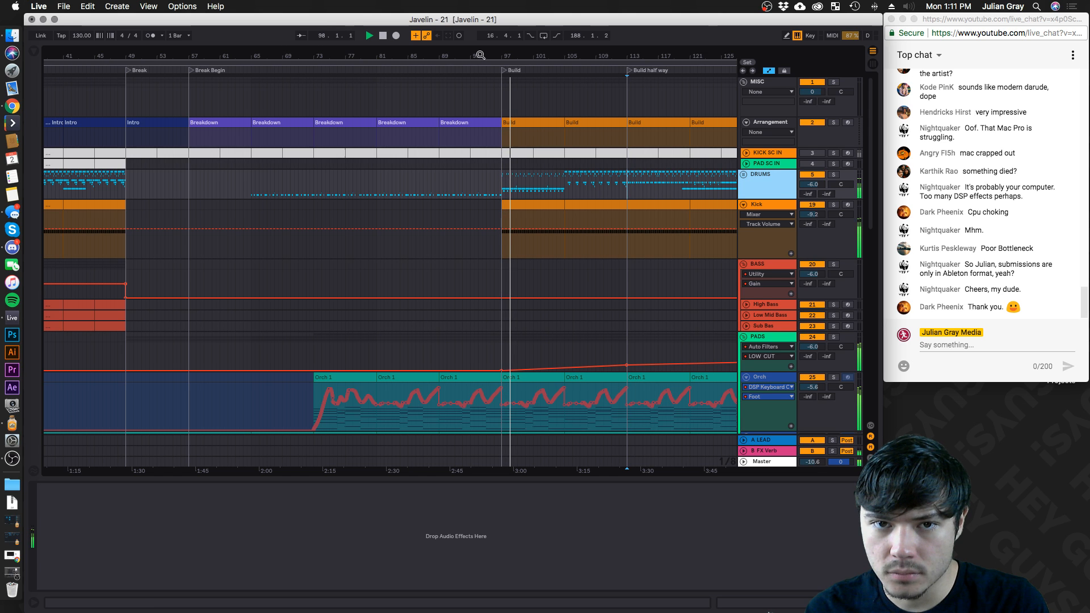
pyautogui.moveTo(479, 51); pyautogui.dragTo(479, 99)
pyautogui.click(563, 205)
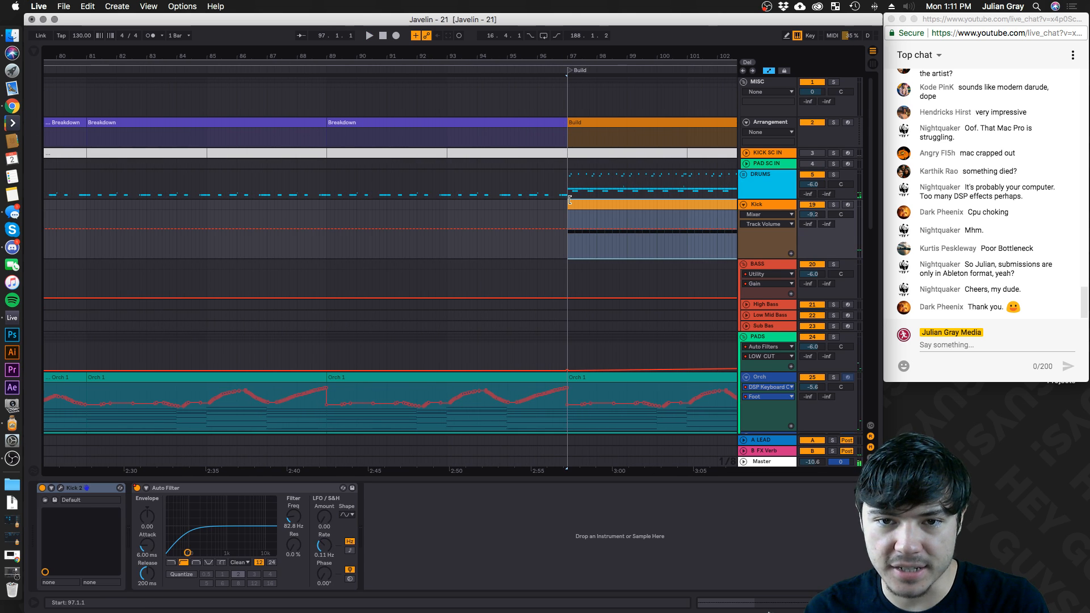
# Show the PADS group's devices and inspect the Low Cut filter in its Auto Filters rack and the Orch automation choices
pyautogui.scroll(-5, 591, 205)
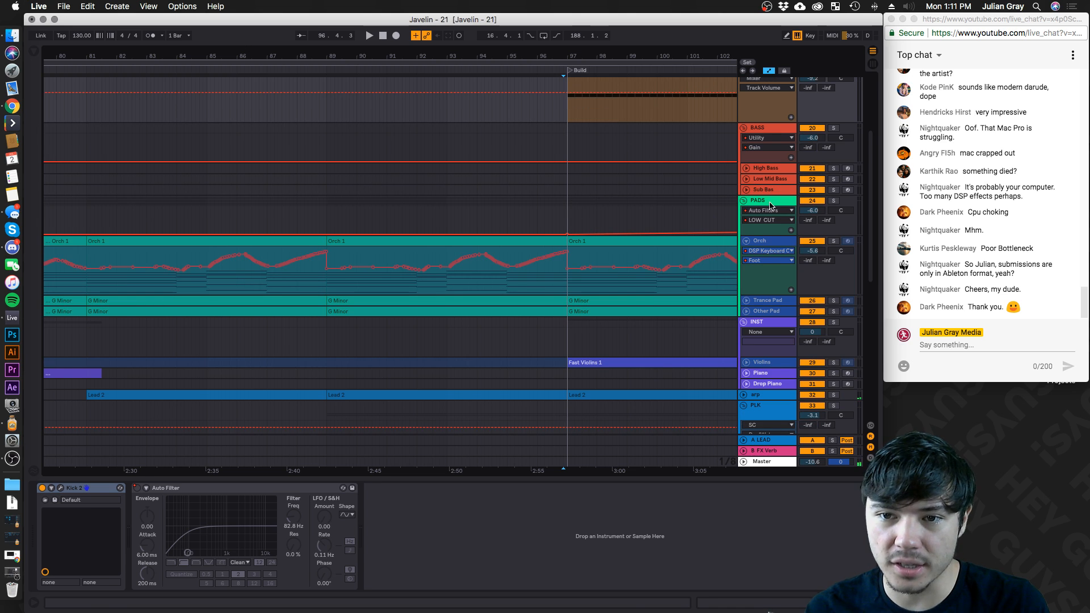
pyautogui.click(740, 203)
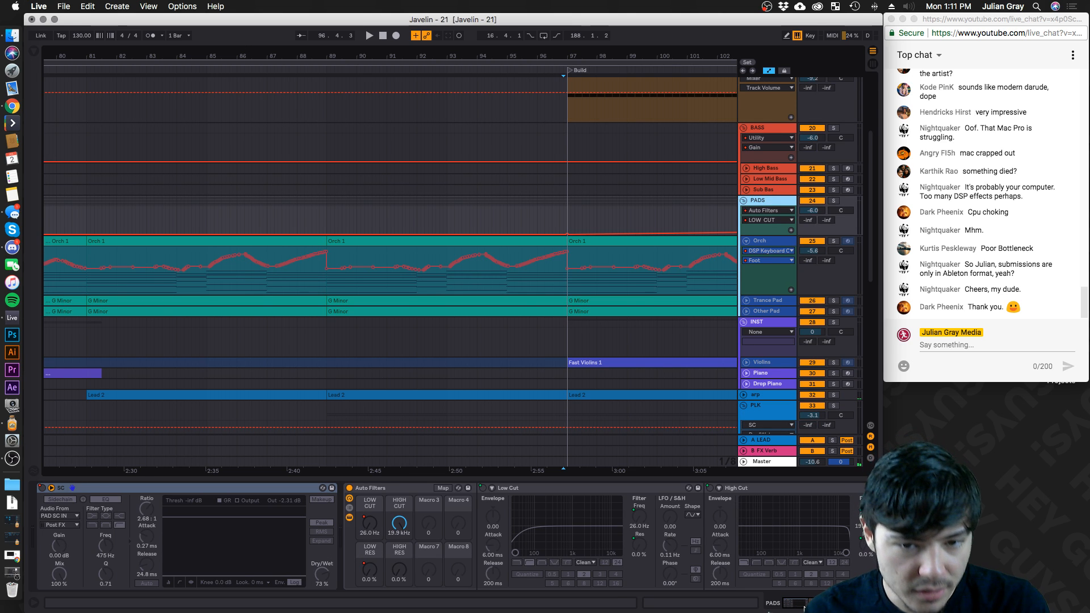
pyautogui.hscroll(5, 720, 590)
pyautogui.click(378, 489)
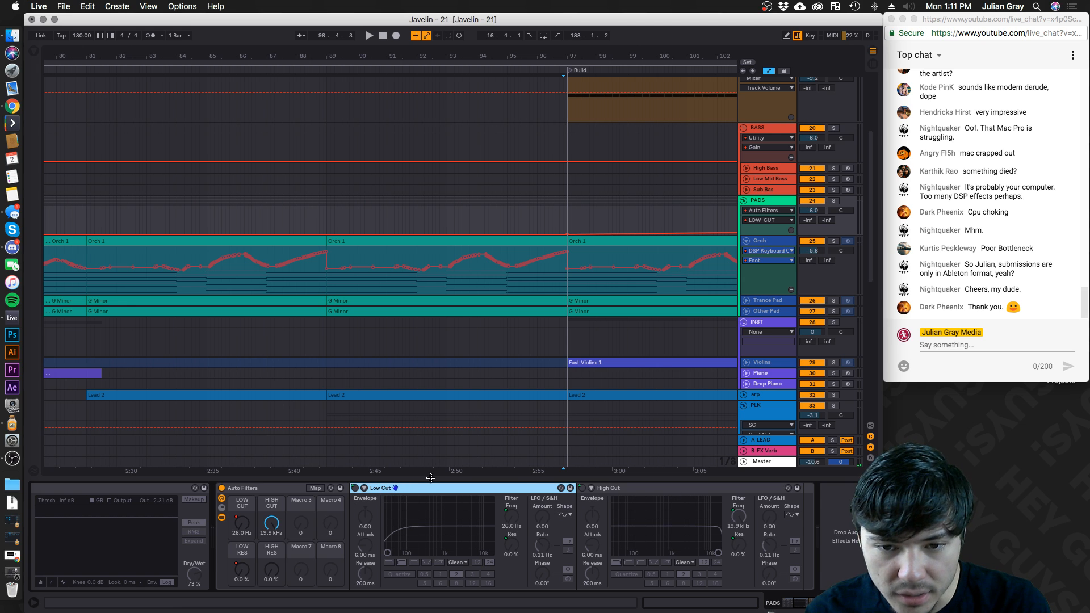
pyautogui.click(778, 251)
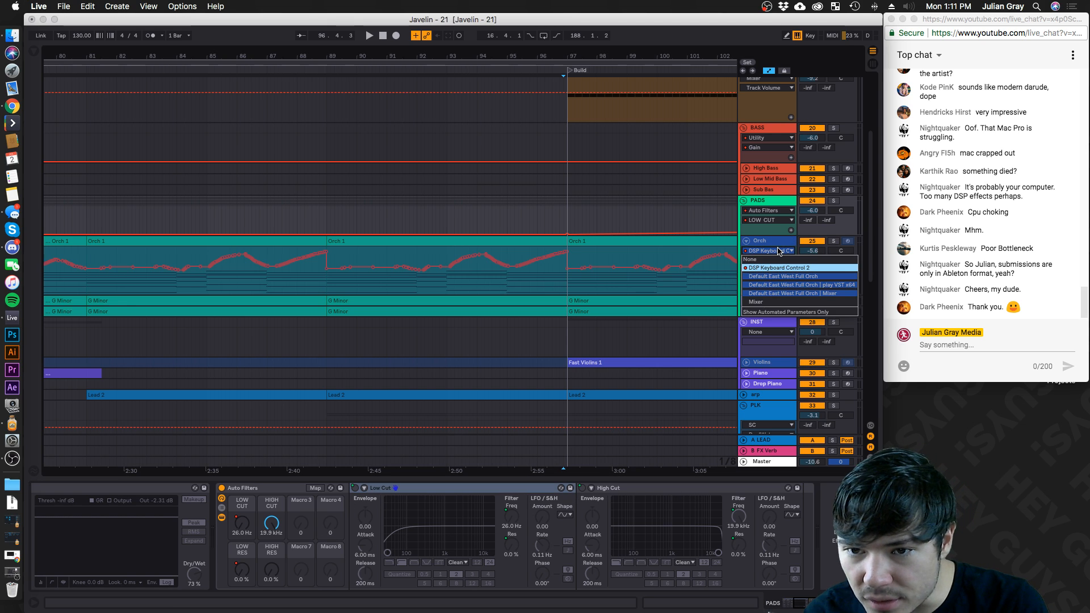
pyautogui.click(777, 251)
pyautogui.click(435, 491)
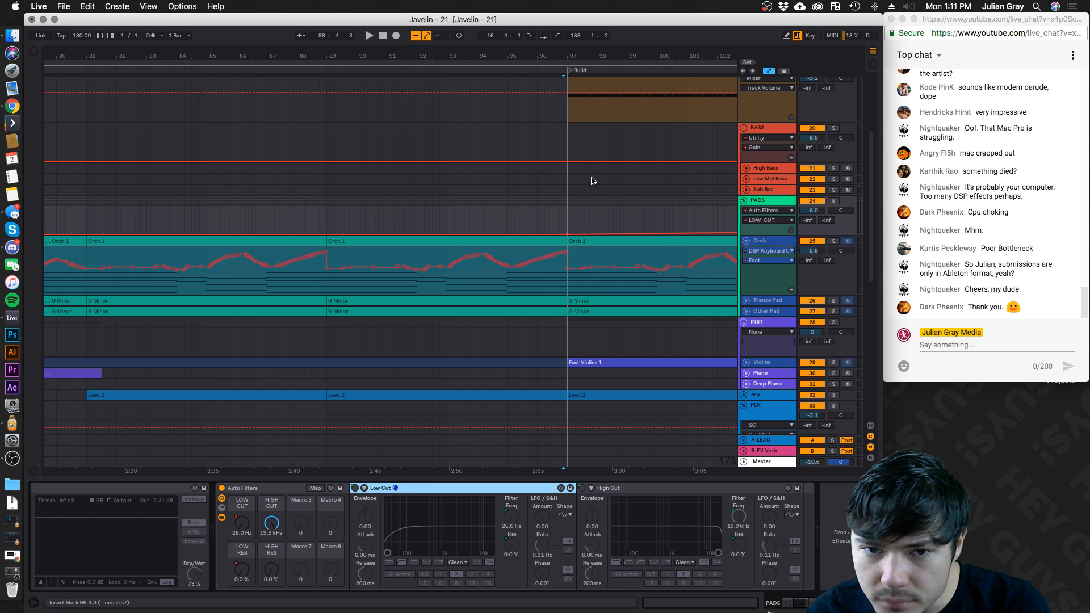
# Add an Auto Filter from the audio effects to the end of the PADS group's chain and set it to high-pass
pyautogui.moveTo(469, 51); pyautogui.dragTo(468, 24)
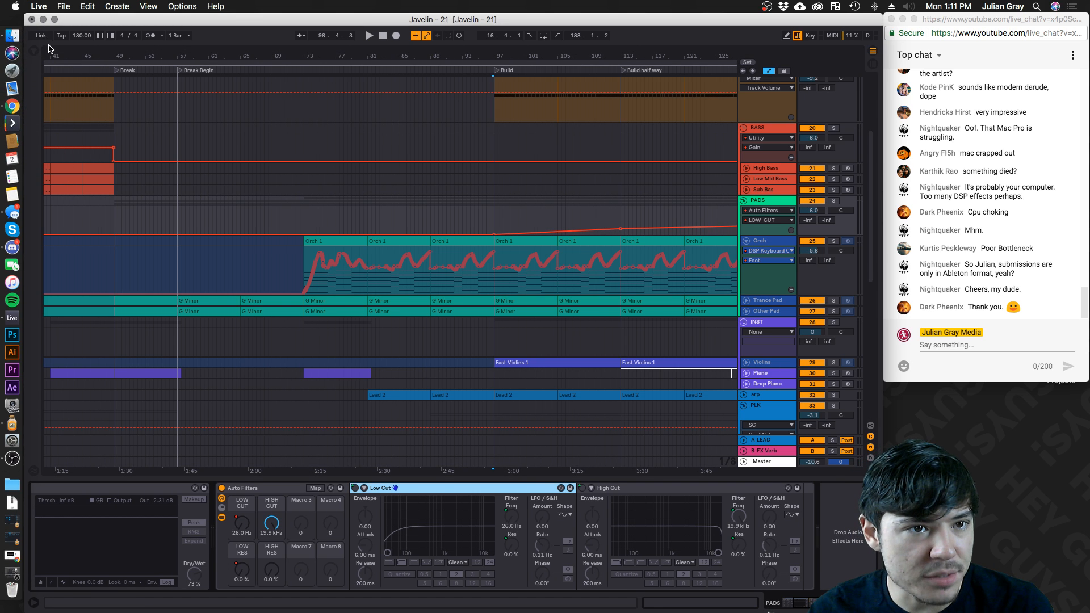
pyautogui.click(33, 52)
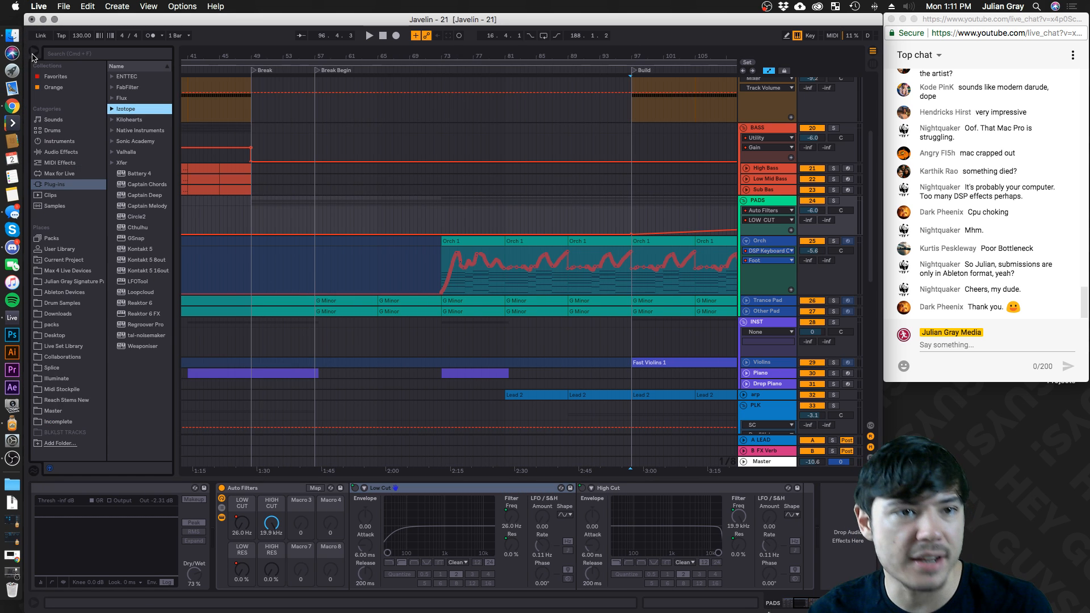
pyautogui.click(52, 152)
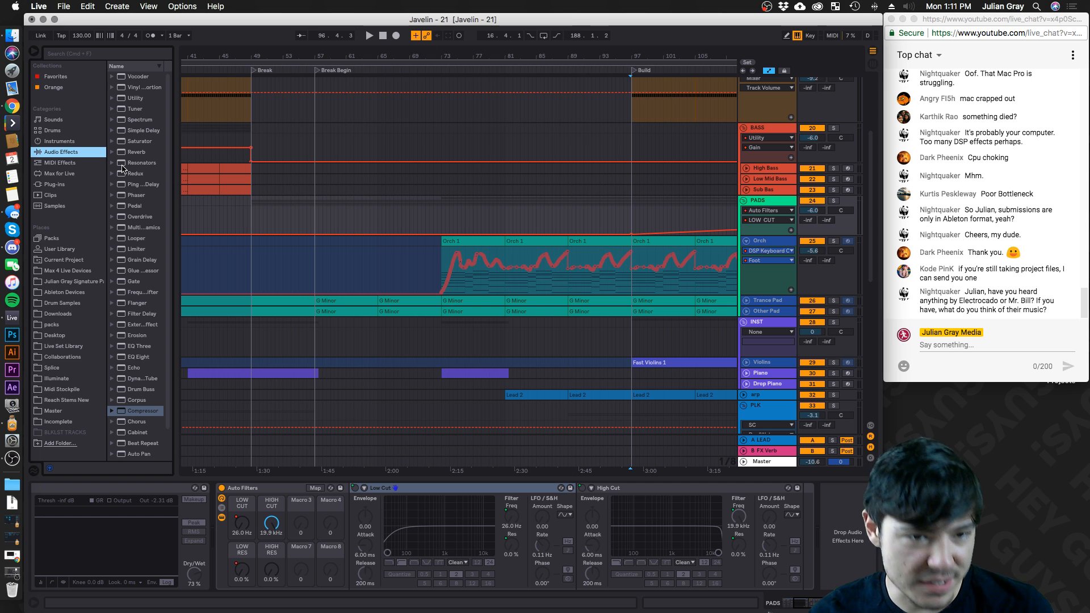
pyautogui.scroll(-3, 148, 396)
pyautogui.moveTo(147, 436); pyautogui.dragTo(861, 539)
pyautogui.click(697, 562)
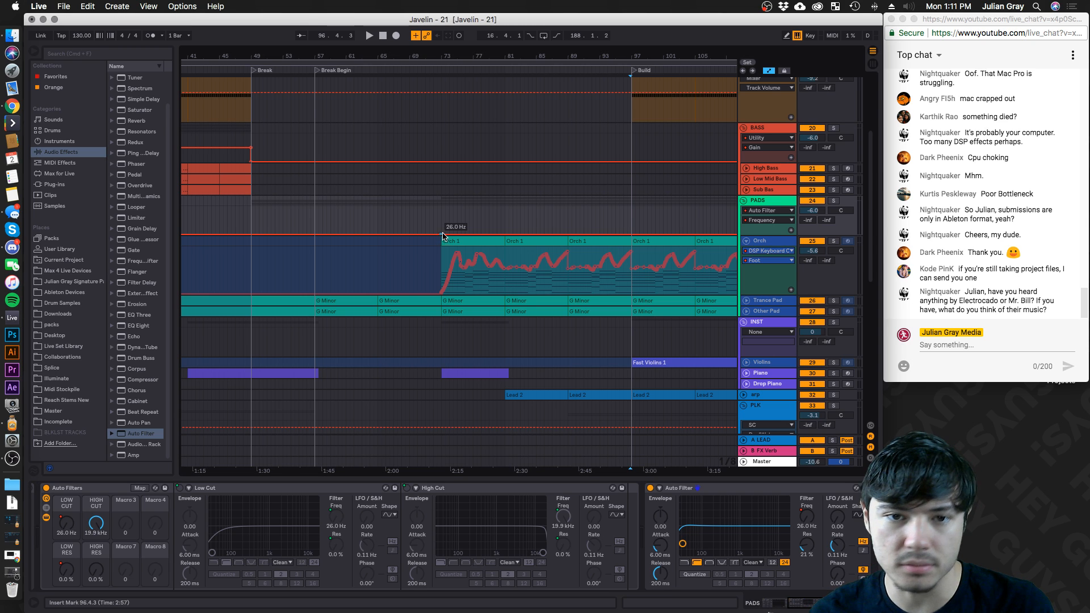
# Play the arrangement briefly from bar 72, and again from about bar 101 inside the Build
pyautogui.click(437, 206)
pyautogui.press('space')
pyautogui.press('space')
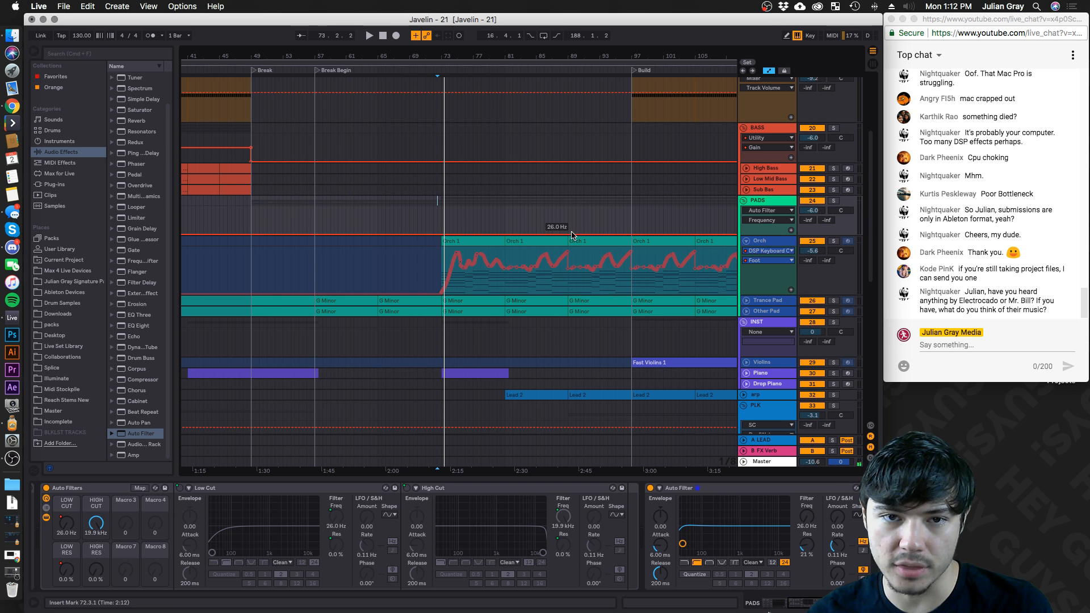
pyautogui.hscroll(10, 570, 235)
pyautogui.click(441, 209)
pyautogui.press('space')
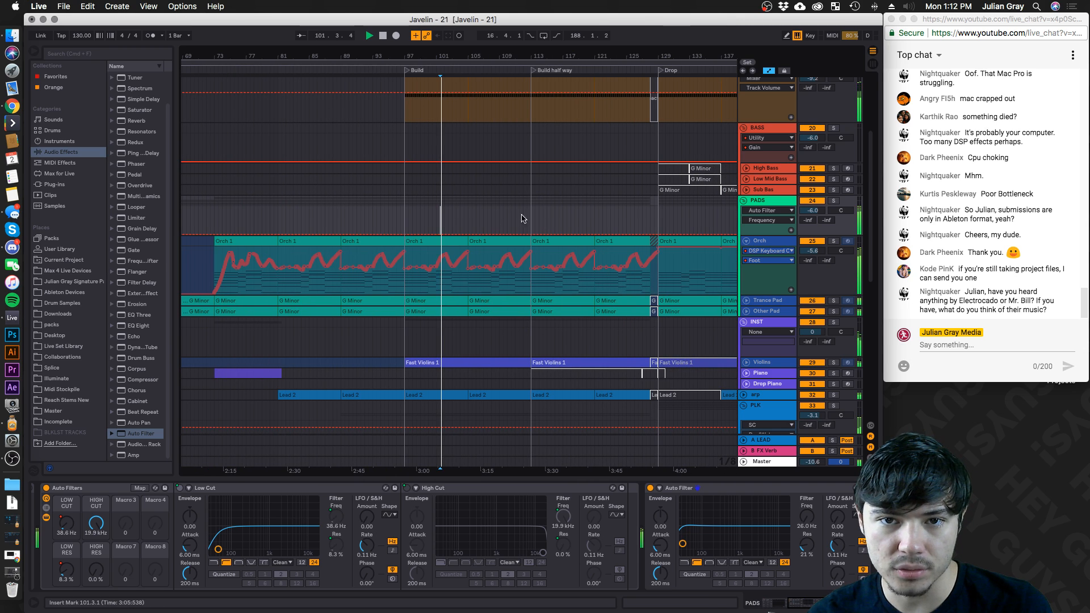
# Automate the PADS Auto Filter frequency to ramp up from the Build half way marker to about 2.98 kHz just before the Drop
pyautogui.click(534, 221)
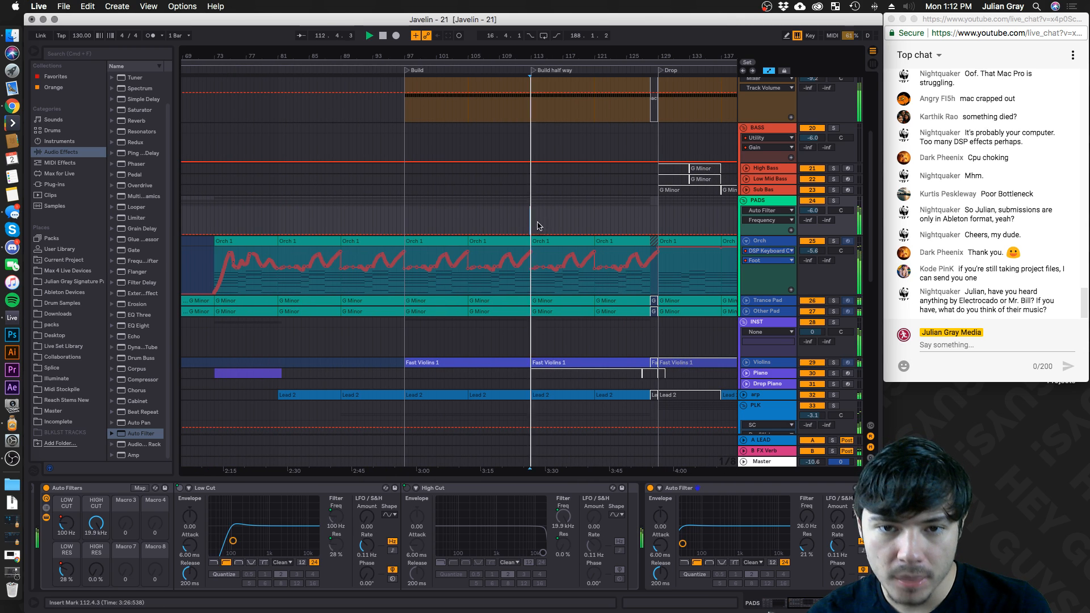
pyautogui.click(531, 234)
pyautogui.moveTo(651, 235); pyautogui.dragTo(651, 215)
pyautogui.click(559, 211)
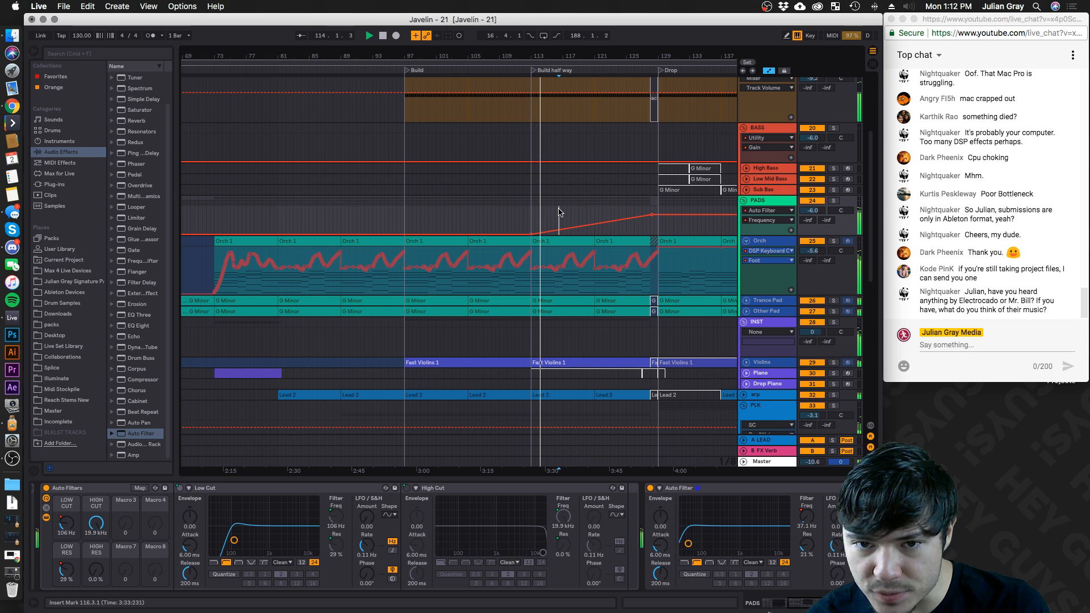
# Listen through the second half of the Build while looking over the INST, pluck and FX tracks, and stop playback just before the Drop
pyautogui.scroll(-5, 559, 212)
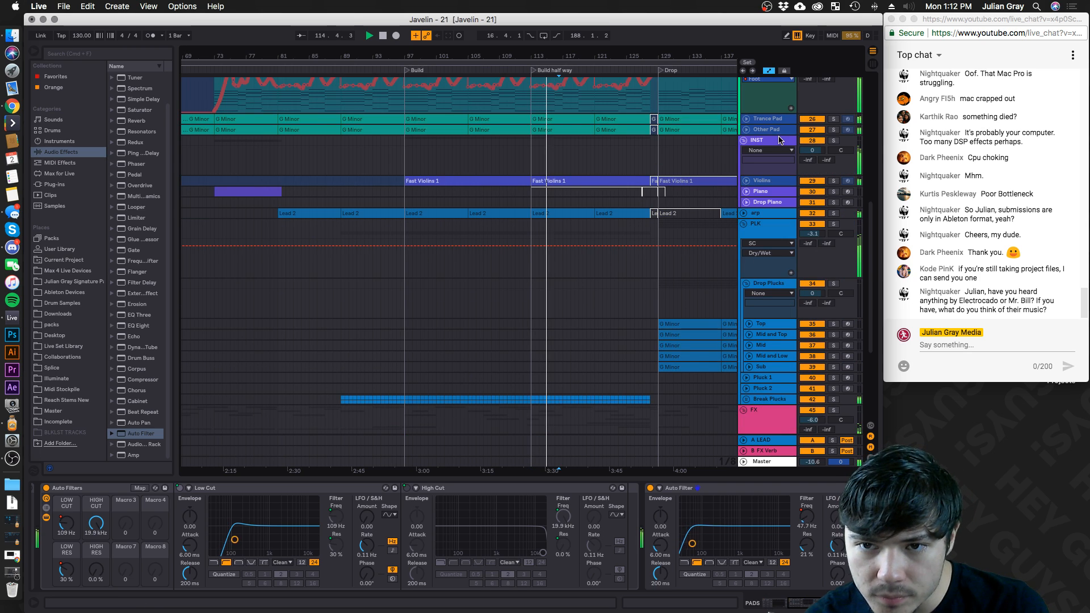
pyautogui.click(780, 140)
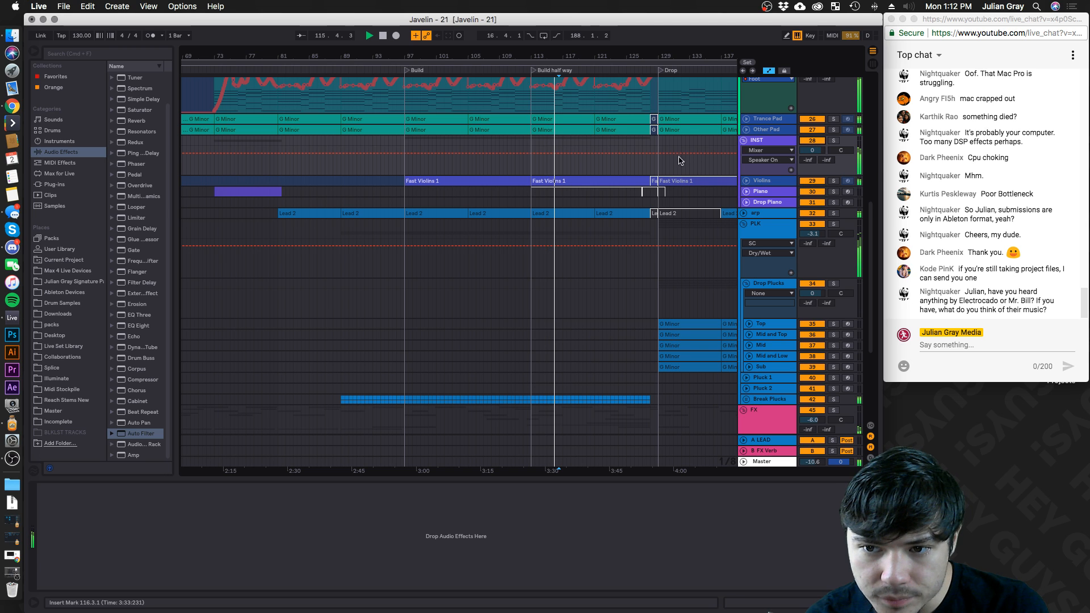
pyautogui.scroll(-2, 683, 160)
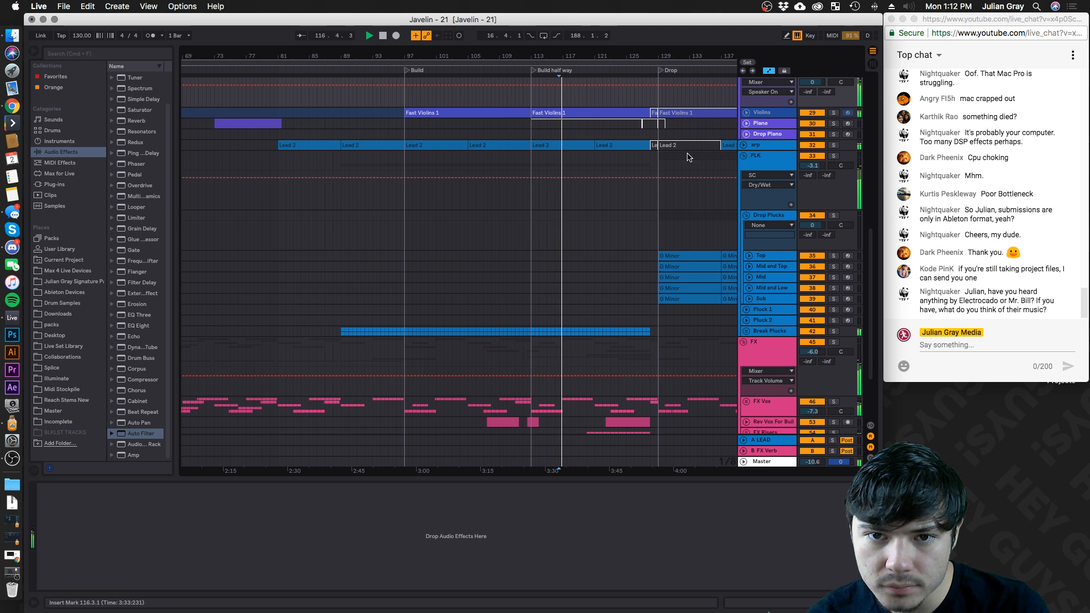
pyautogui.scroll(7, 683, 149)
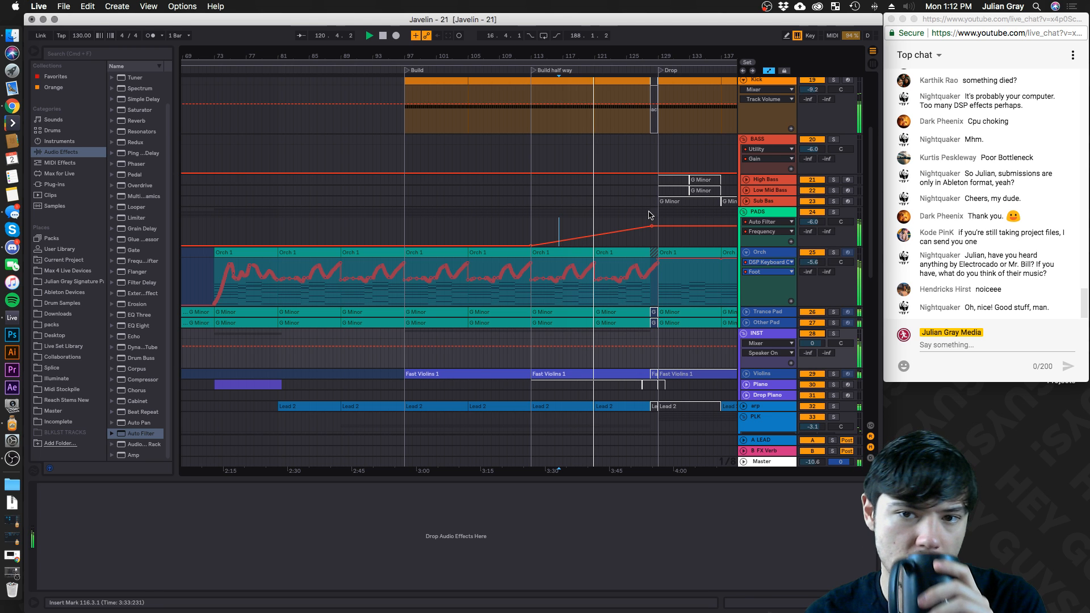
pyautogui.click(624, 69)
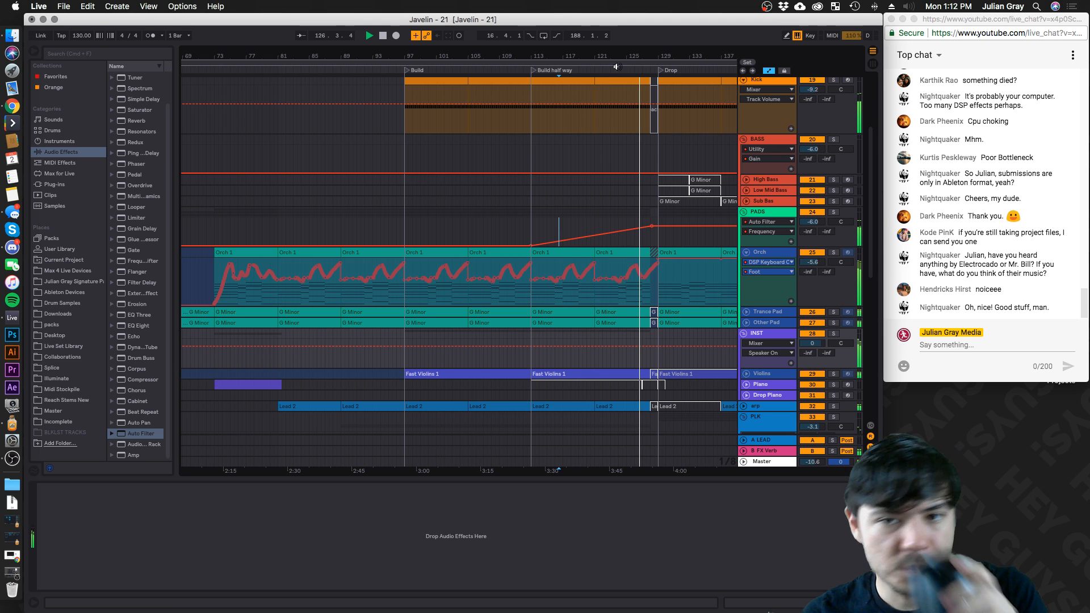
pyautogui.moveTo(573, 50); pyautogui.dragTo(573, 34)
pyautogui.click(637, 182)
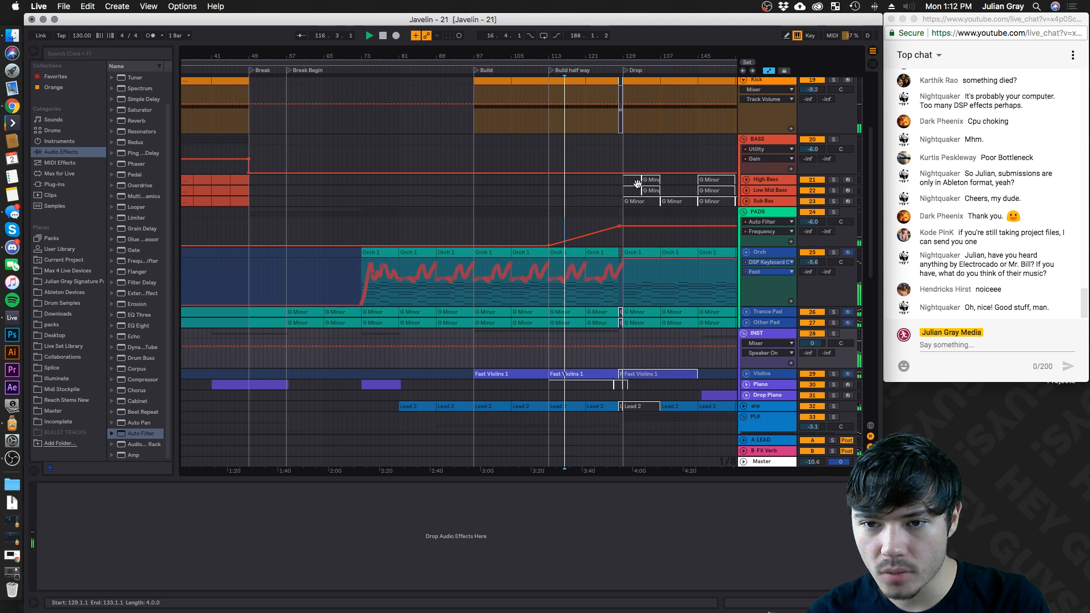
pyautogui.press('space')
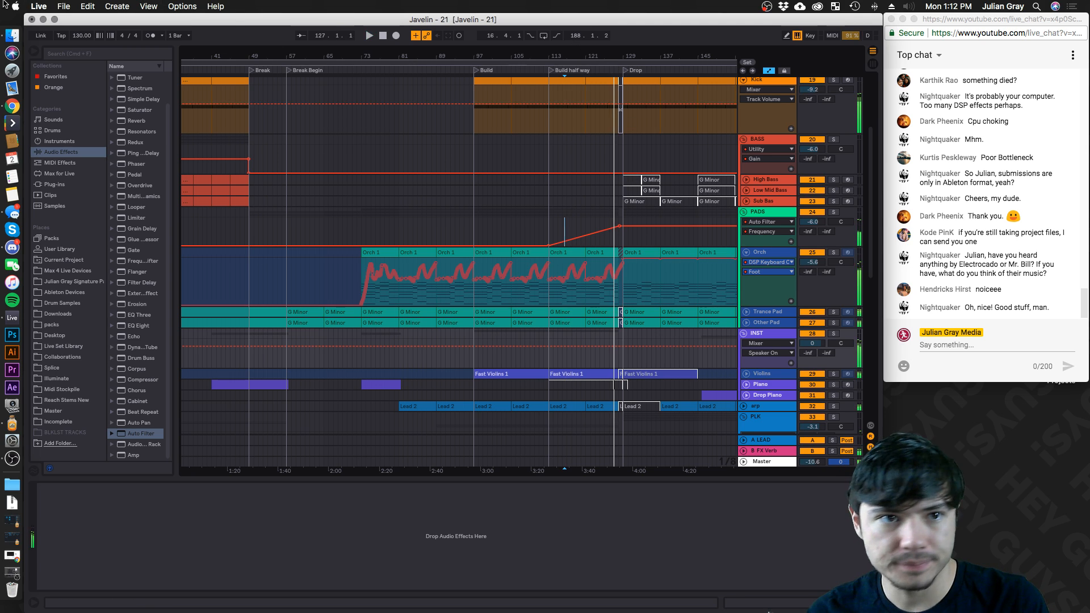
# Check the sample rate and buffer size options in the audio preferences and close them unchanged
pyautogui.click(39, 6)
pyautogui.click(84, 38)
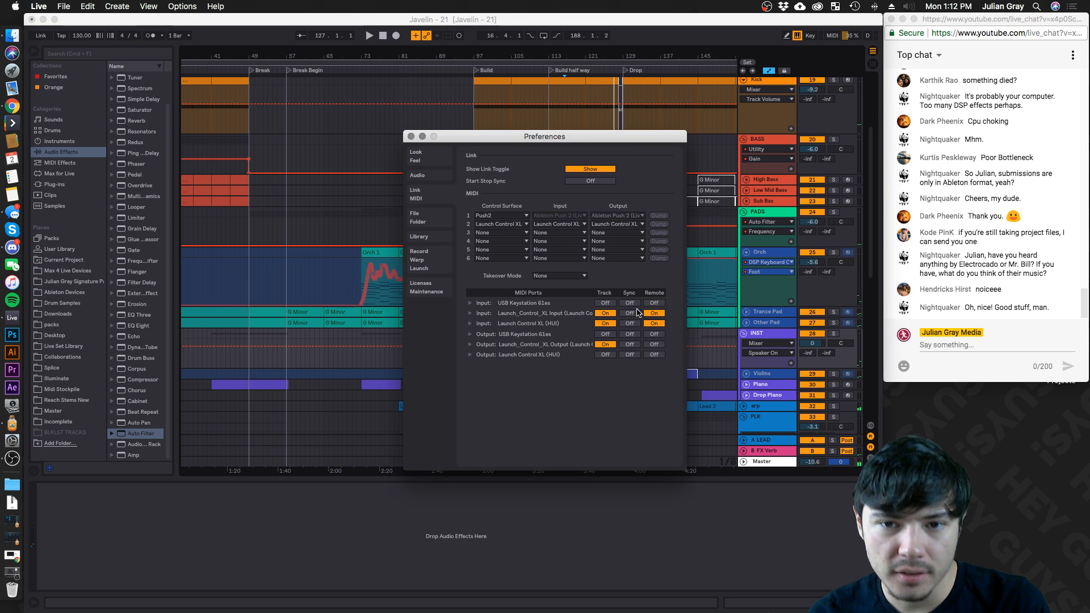
pyautogui.click(421, 175)
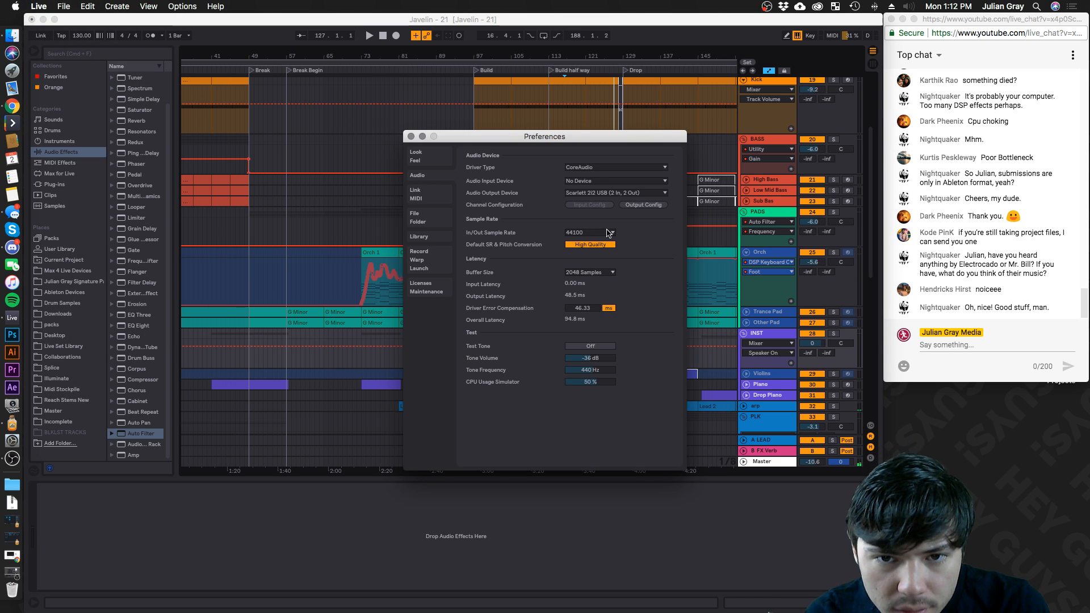
pyautogui.click(589, 272)
pyautogui.click(589, 273)
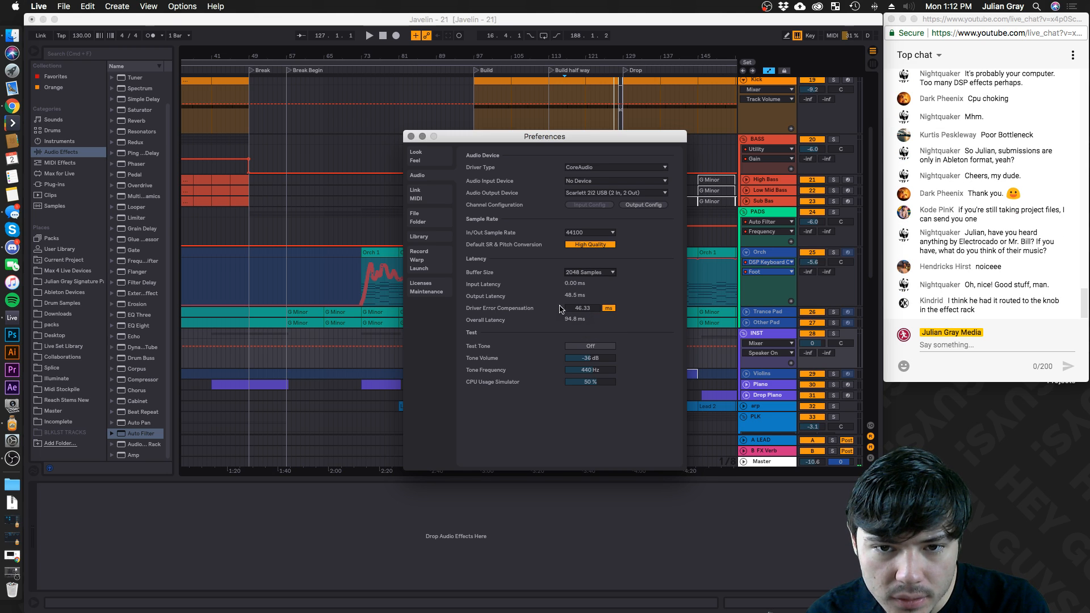
pyautogui.click(589, 234)
pyautogui.click(580, 230)
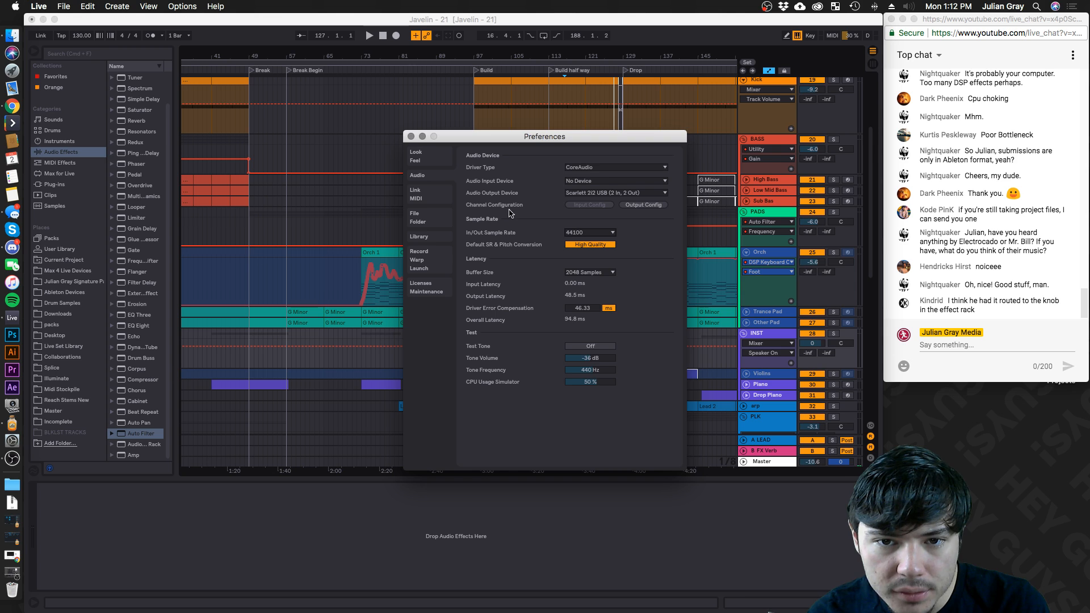
pyautogui.click(410, 136)
# Play the end of the Build from bar 124 into the Drop
pyautogui.click(608, 125)
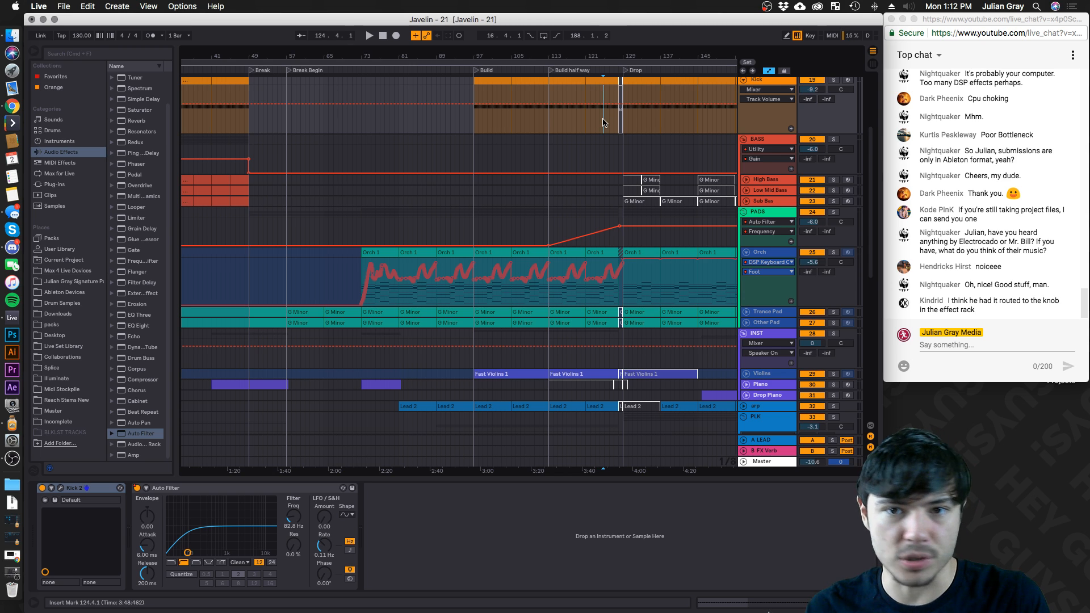
pyautogui.press('space')
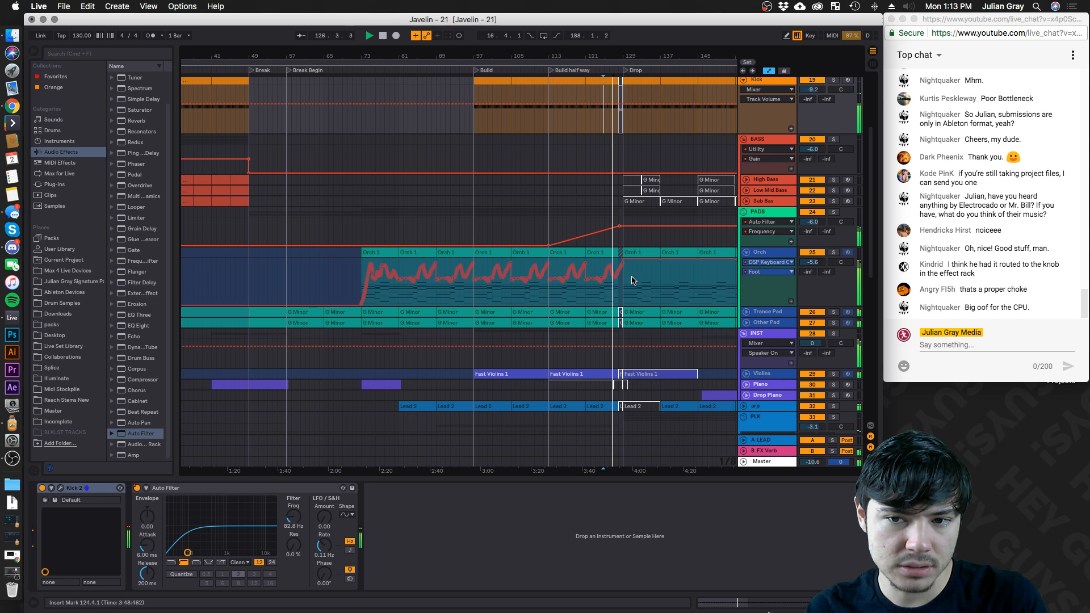
pyautogui.scroll(-3, 648, 301)
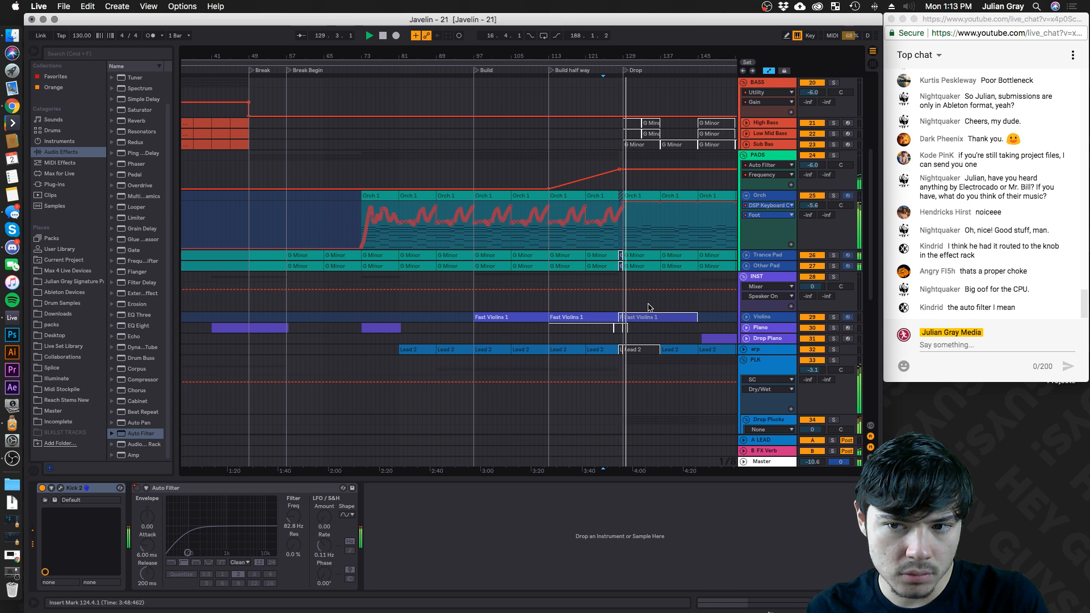
# Bring the PADS Auto Filter frequency automation back down to 26.0 Hz at the start of the Drop and stop playback
pyautogui.scroll(8, 649, 307)
pyautogui.click(530, 343)
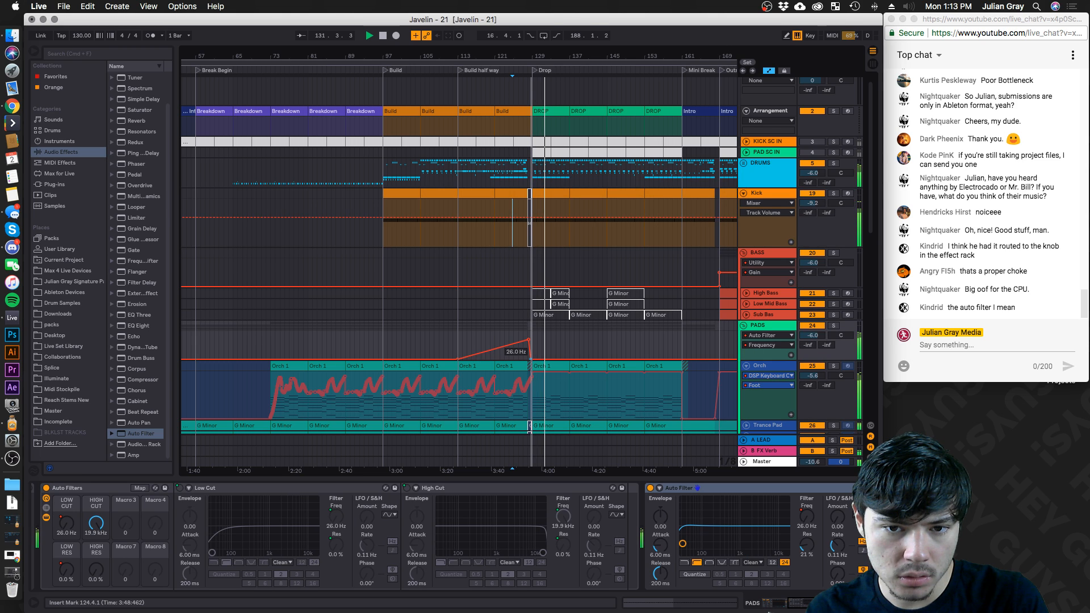
pyautogui.moveTo(530, 359); pyautogui.dragTo(532, 359)
pyautogui.click(536, 339)
pyautogui.press('space')
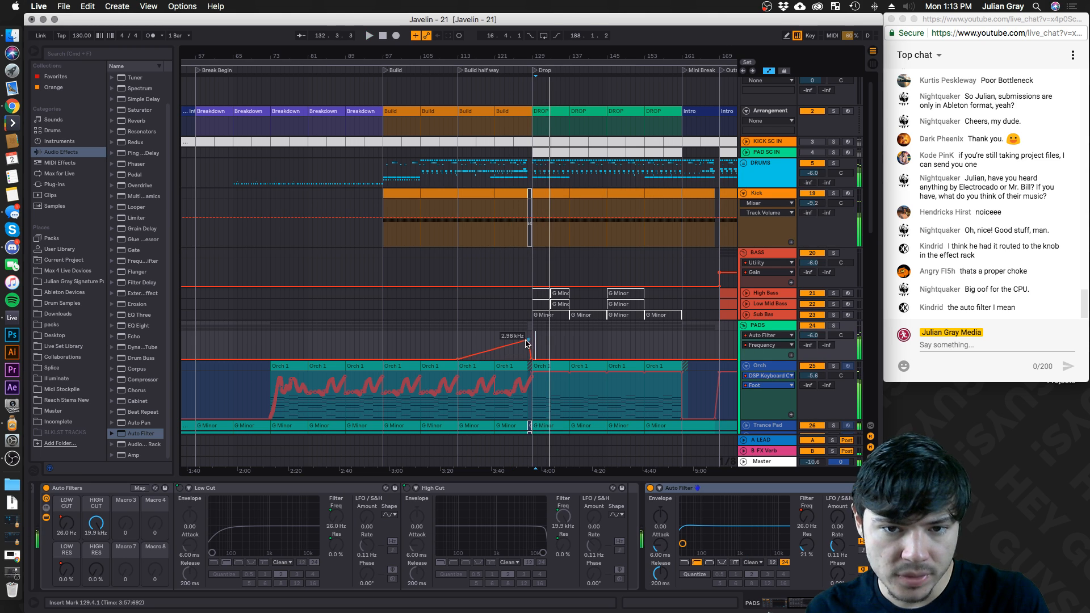
pyautogui.click(527, 343)
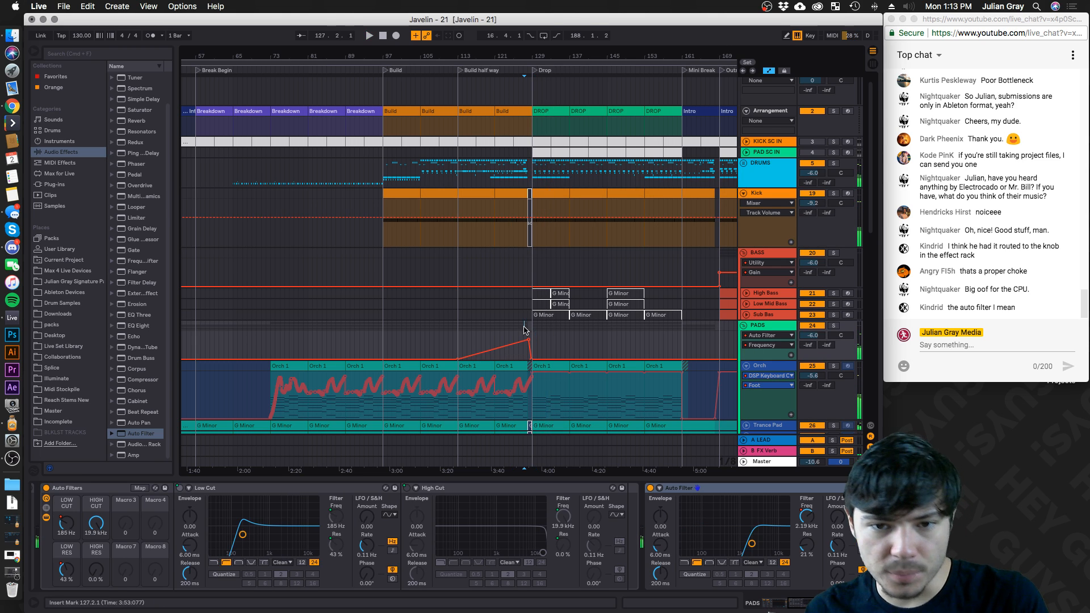
pyautogui.click(782, 498)
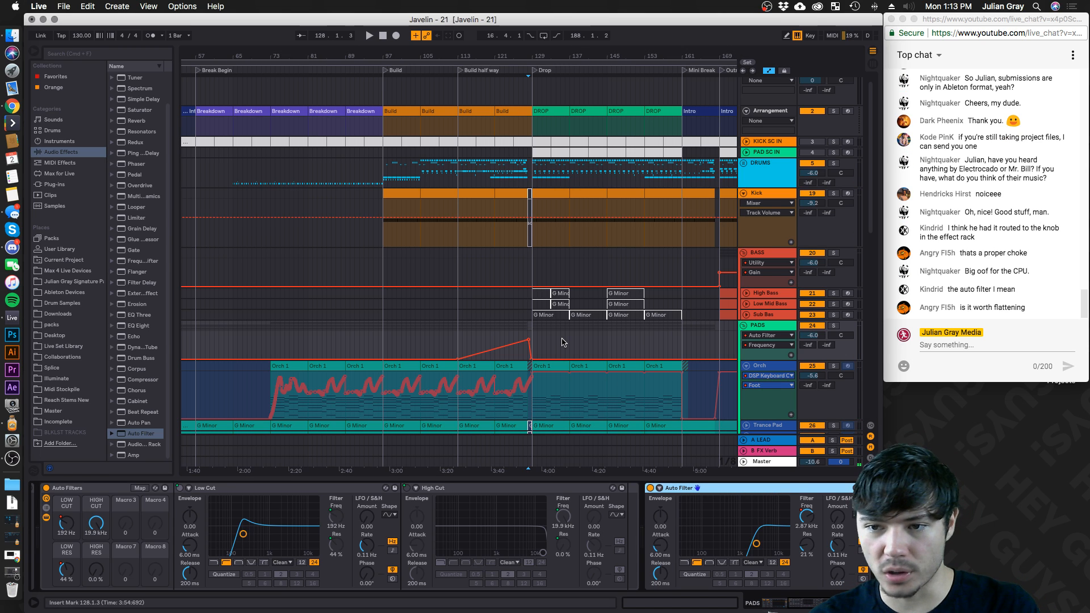
pyautogui.click(520, 337)
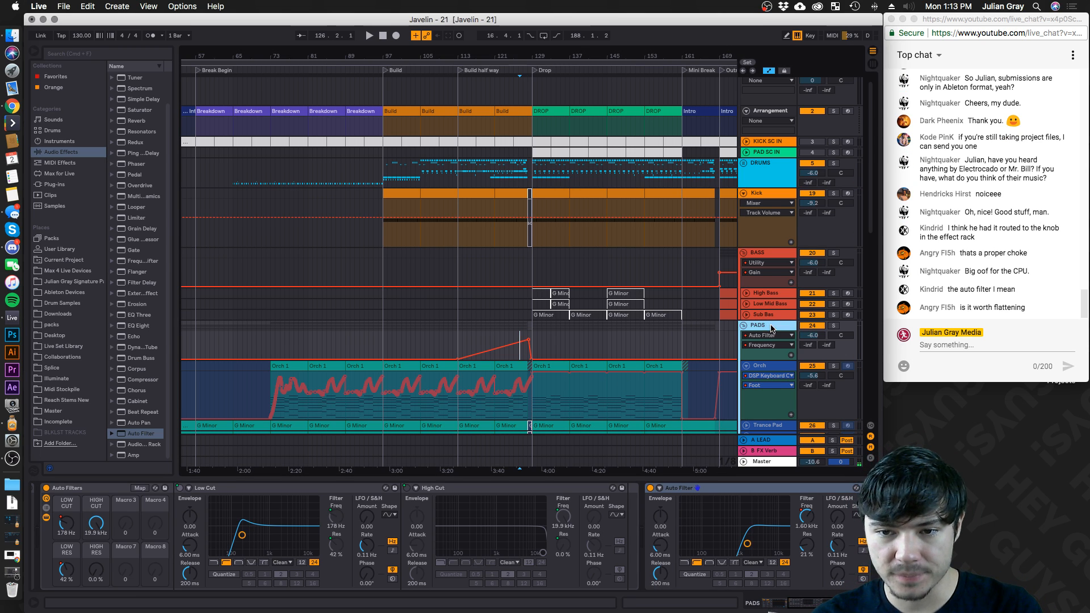
pyautogui.scroll(-5, 767, 223)
pyautogui.click(775, 290)
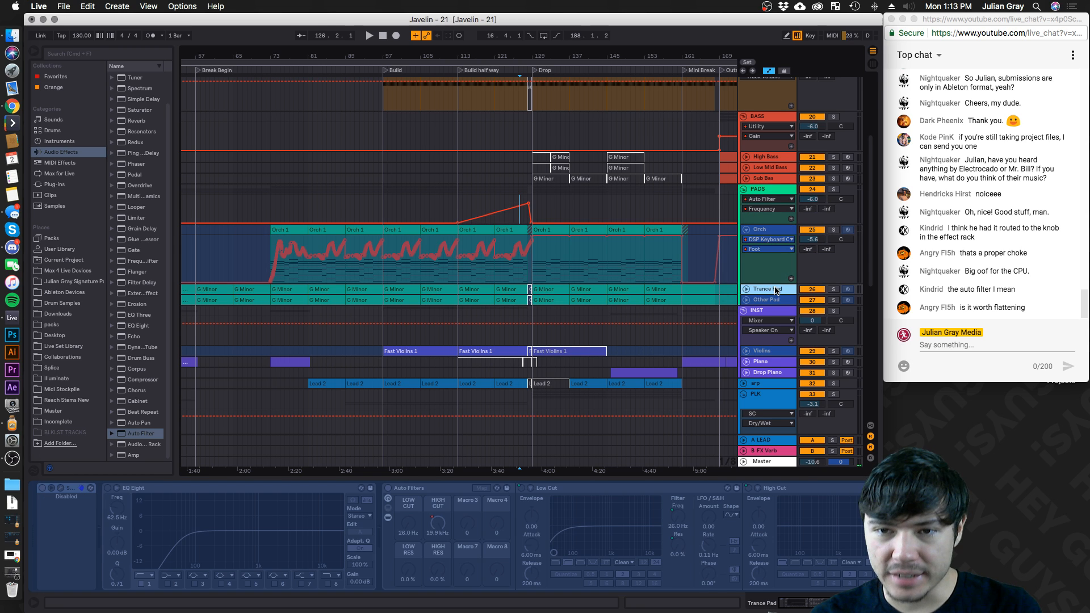
pyautogui.scroll(5, 776, 290)
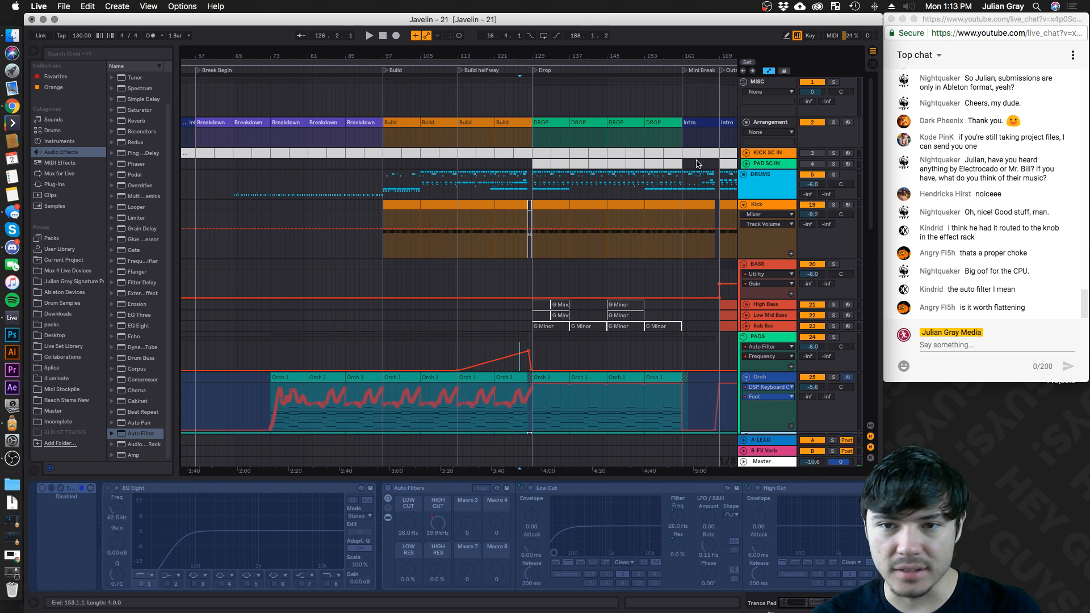
pyautogui.scroll(-6, 664, 247)
pyautogui.scroll(-5, 663, 247)
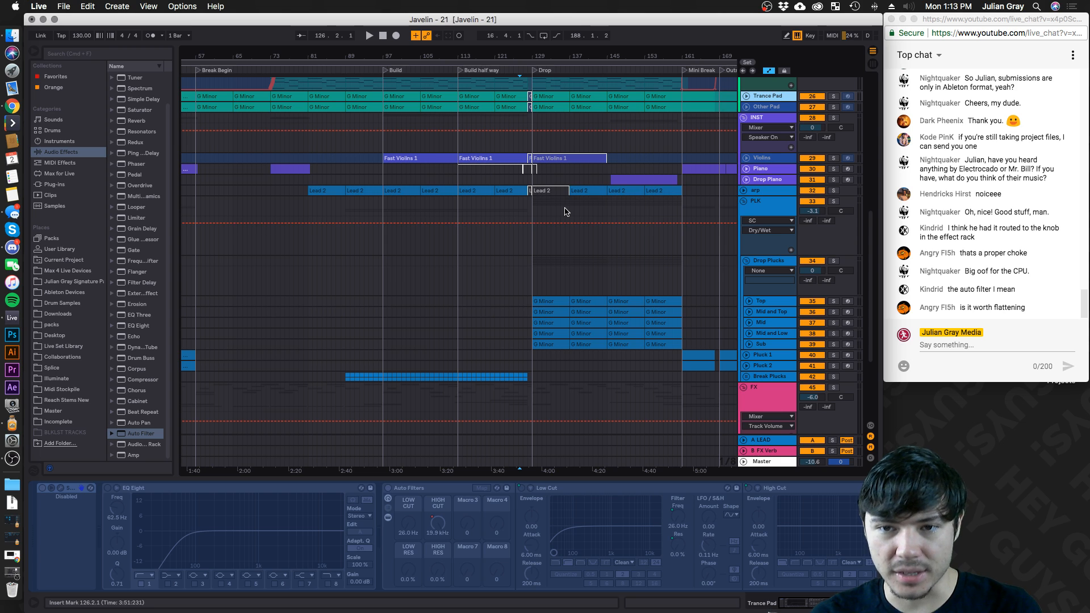
# Unfold the arp track, switch off its Ping Pong Delay and play from bar 114 in the second half of the Build
pyautogui.click(744, 192)
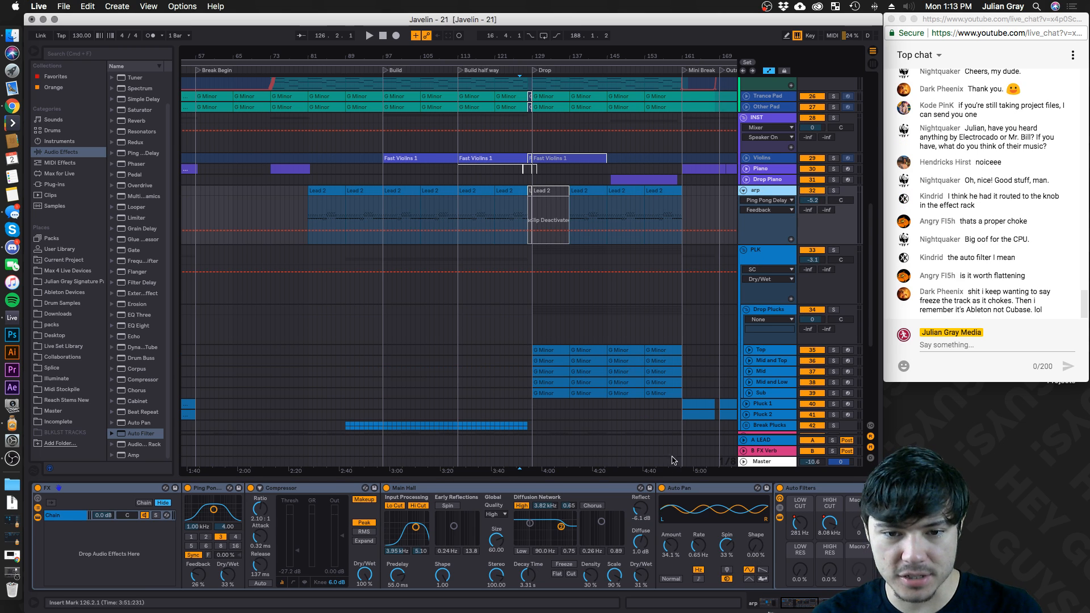
pyautogui.click(188, 489)
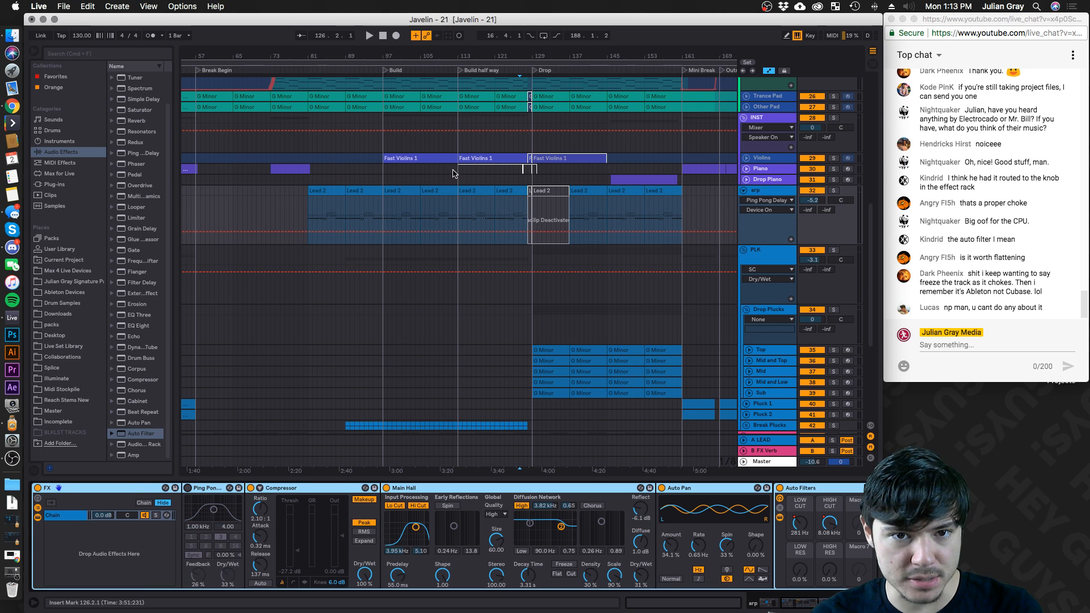
pyautogui.click(465, 214)
pyautogui.press('space')
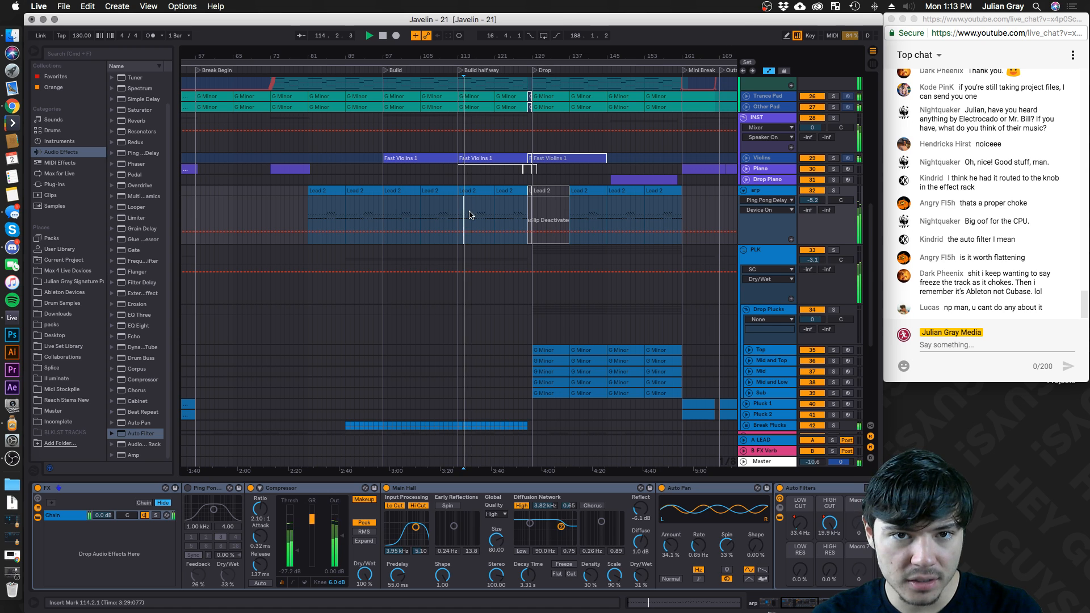
# Audition the arp with its Main Hall reverb bypassed, and switch both the reverb and the Ping Pong Delay back on
pyautogui.click(386, 488)
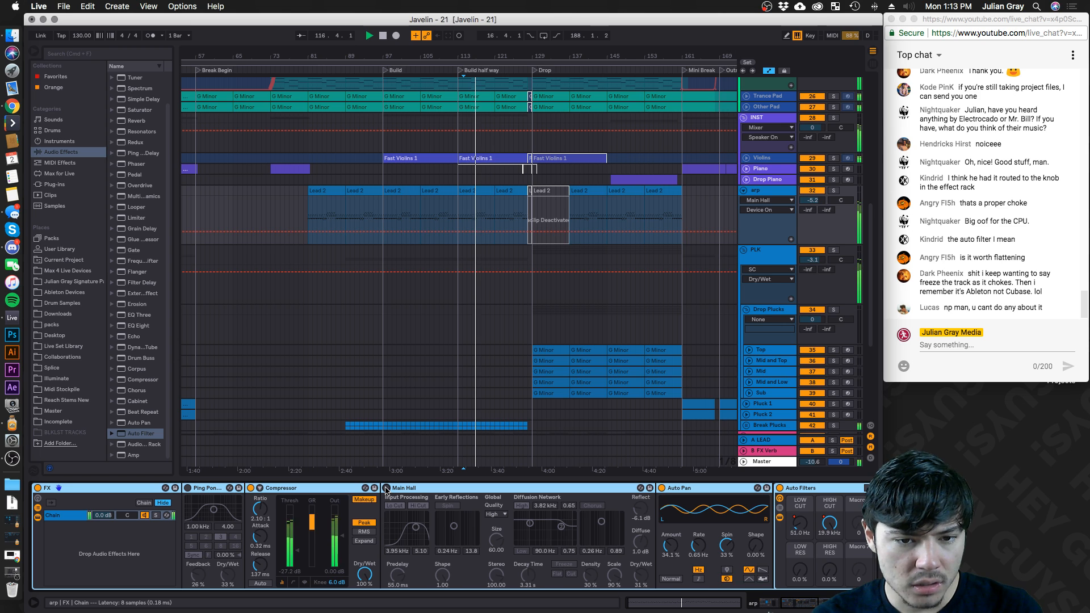
pyautogui.moveTo(796, 602); pyautogui.dragTo(706, 602)
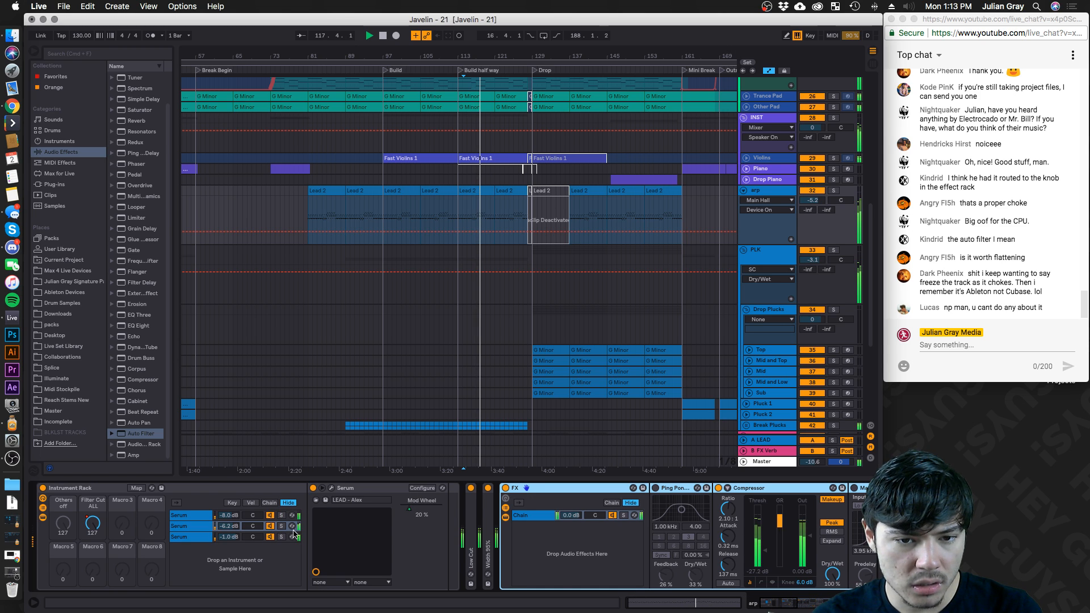
pyautogui.click(791, 603)
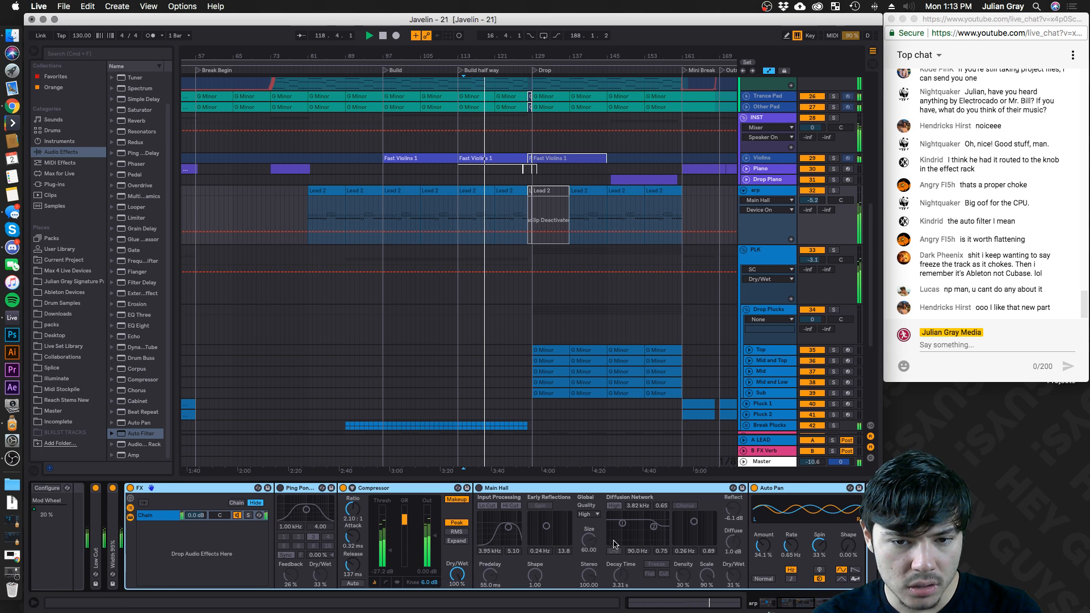
pyautogui.click(480, 488)
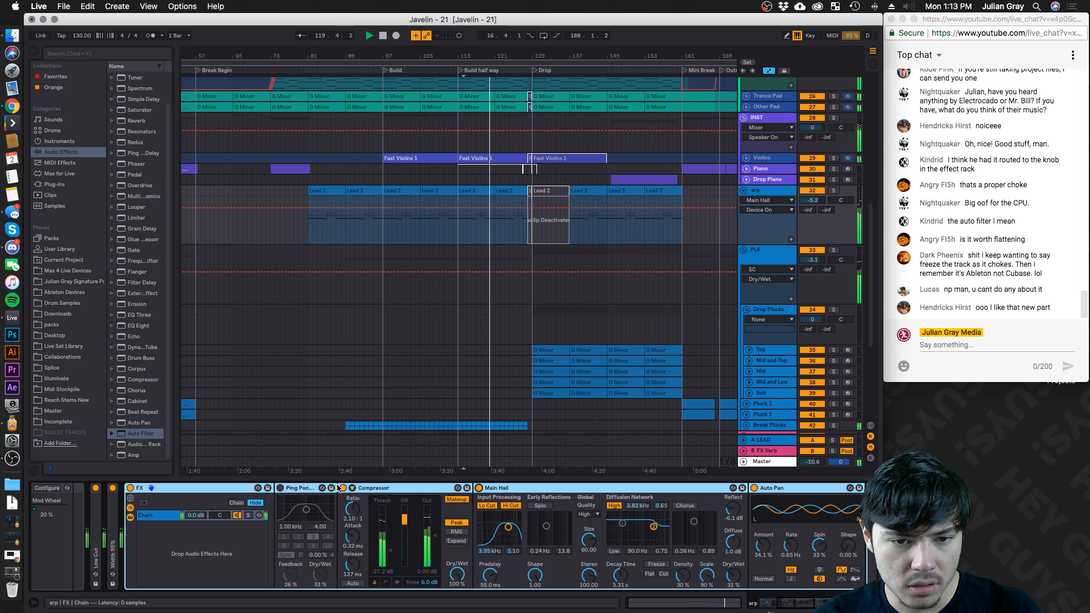
pyautogui.click(279, 489)
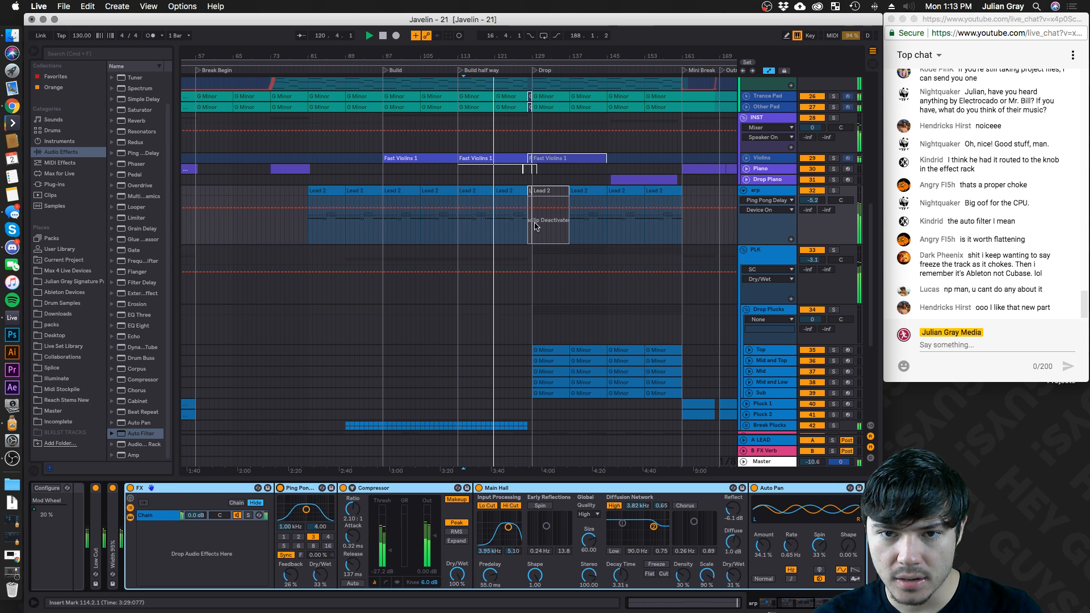
pyautogui.hscroll(-3, 532, 230)
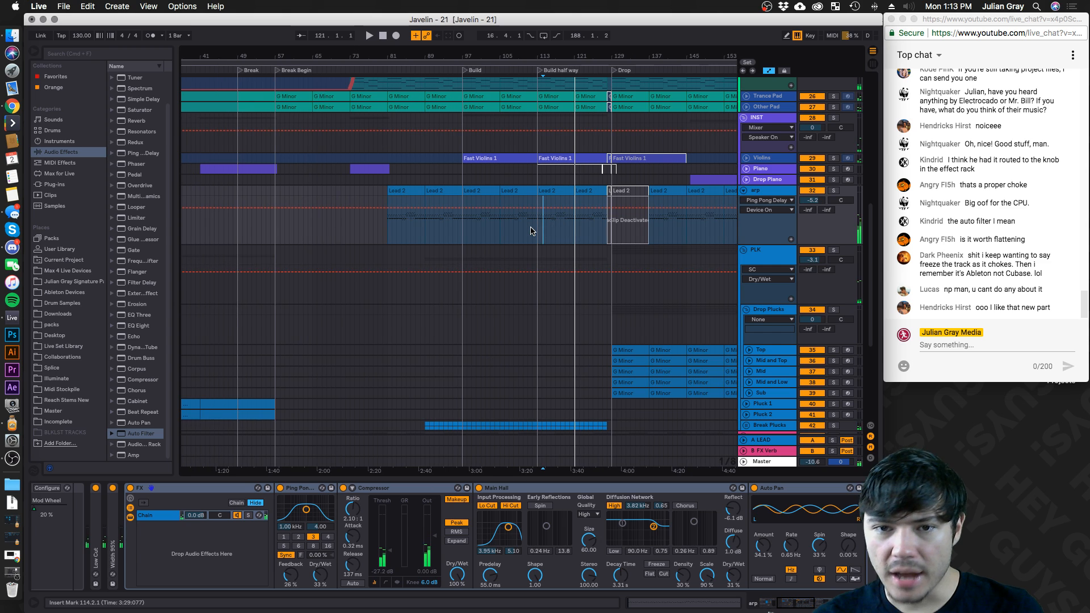
# Look over the PADS filter automation and the drum, kick and bass tracks from the Build into the Drop
pyautogui.scroll(3, 532, 230)
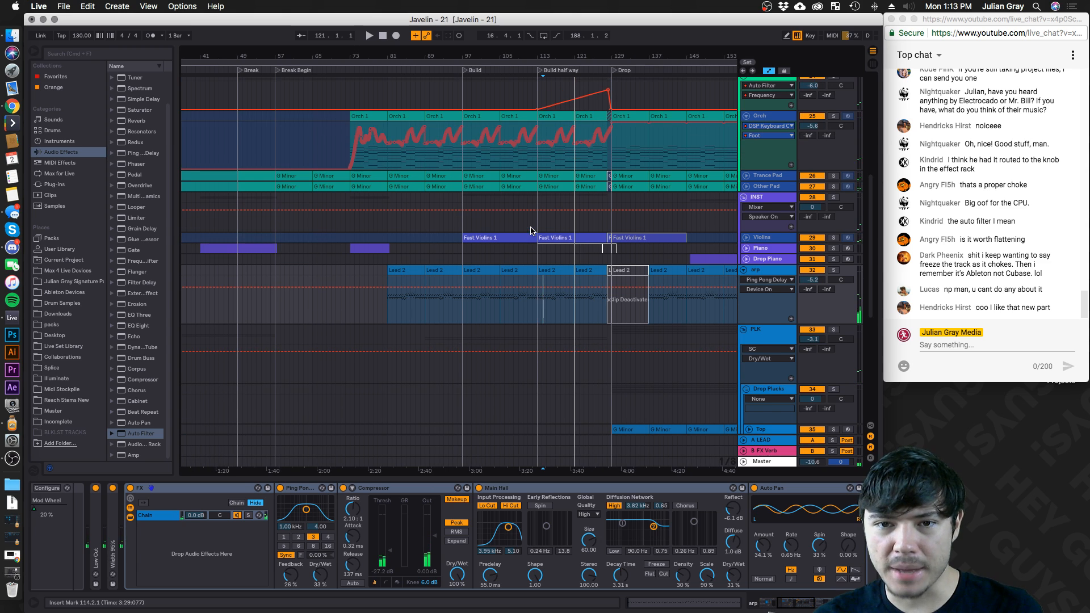
pyautogui.click(601, 111)
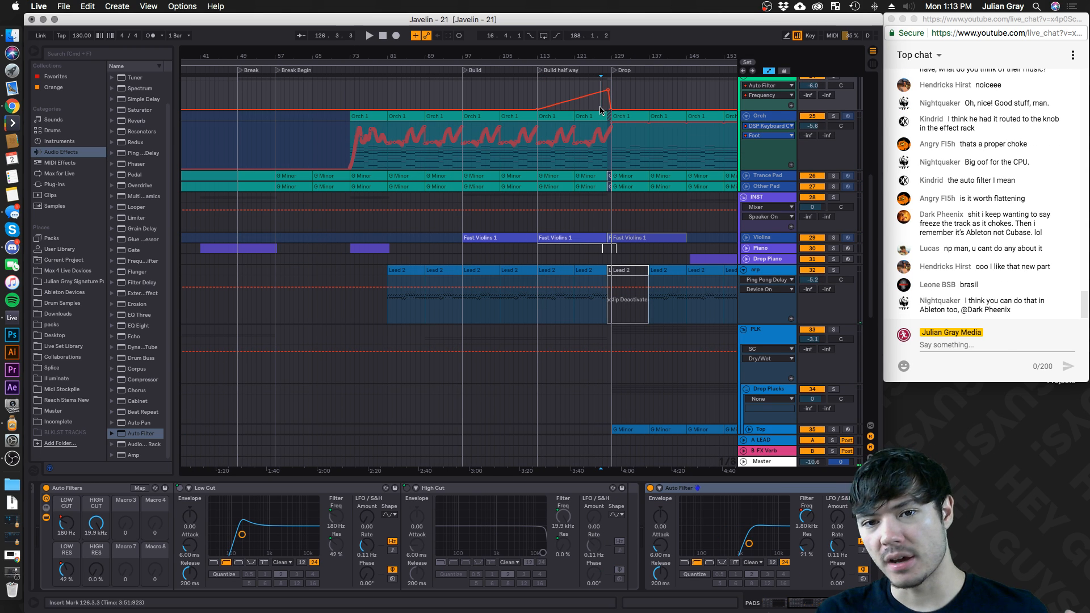
pyautogui.hscroll(-1, 602, 111)
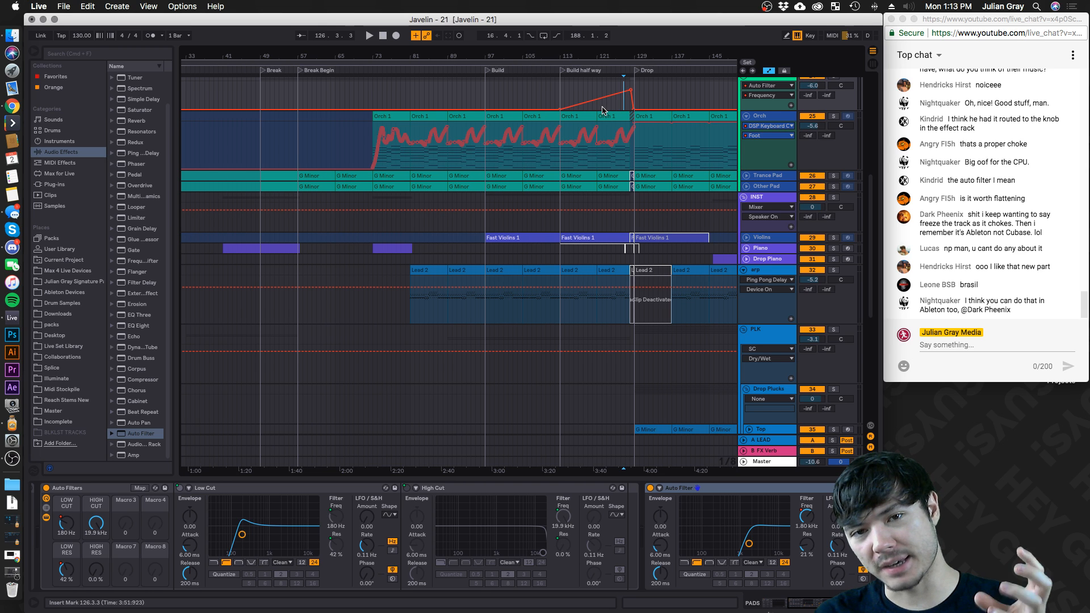
pyautogui.scroll(1, 604, 111)
pyautogui.scroll(6, 602, 110)
pyautogui.hscroll(1, 603, 110)
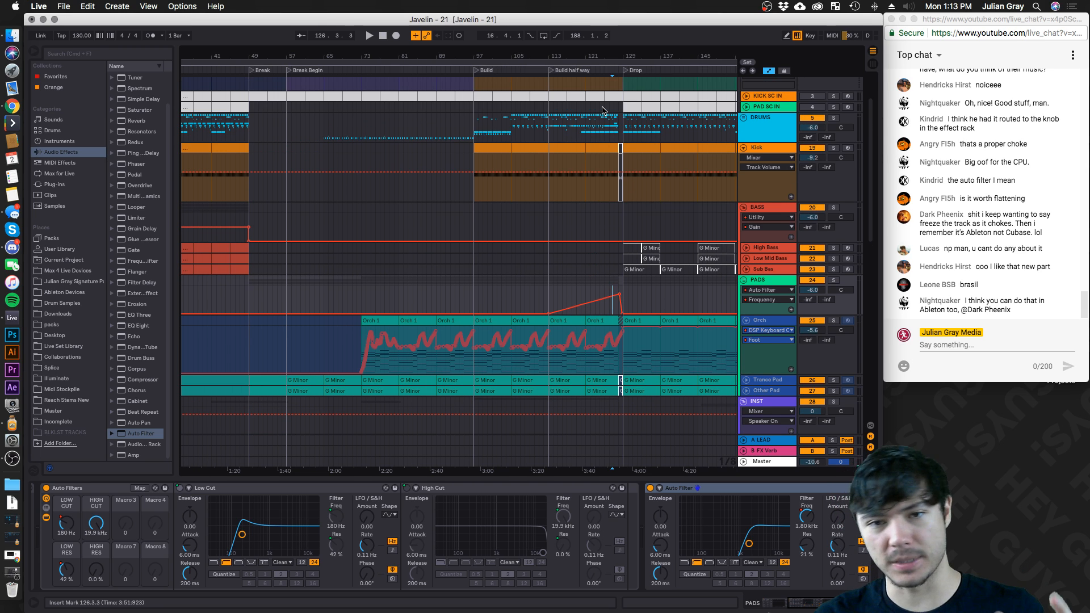
pyautogui.scroll(1, 603, 110)
pyautogui.hscroll(1, 602, 110)
pyautogui.click(539, 118)
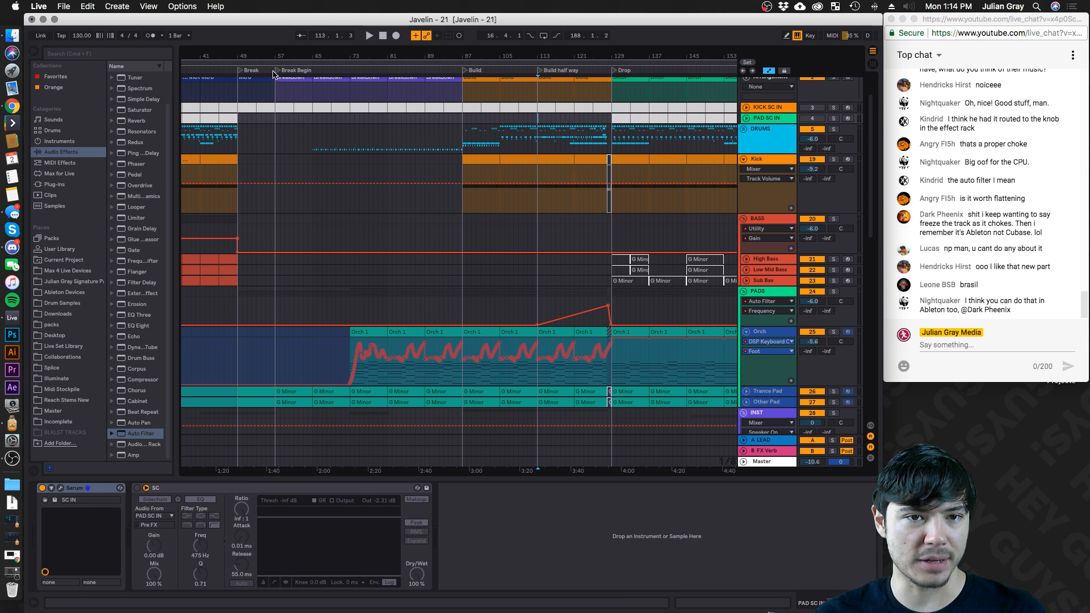
# Play the Intro from about bar 24 and raise the Kick track's volume to -5.9 dB
pyautogui.hscroll(-10, 318, 59)
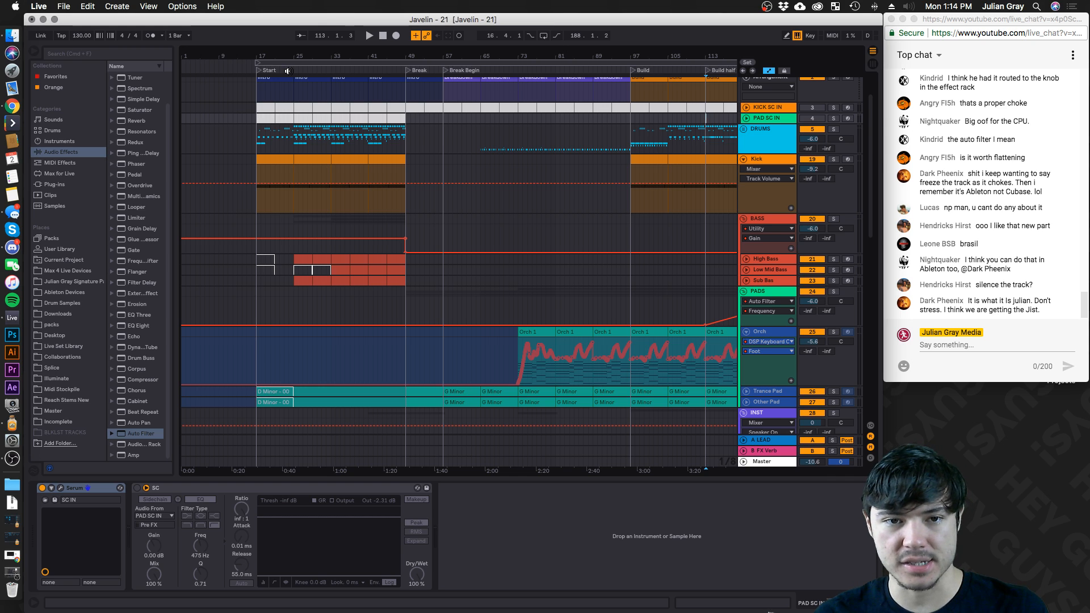
pyautogui.click(288, 71)
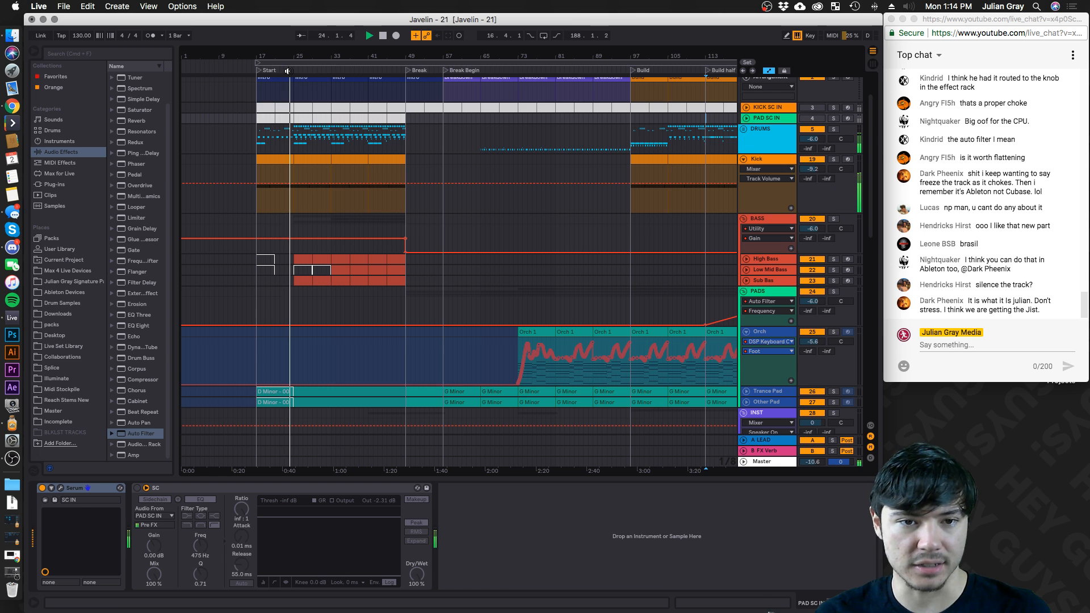
pyautogui.click(789, 161)
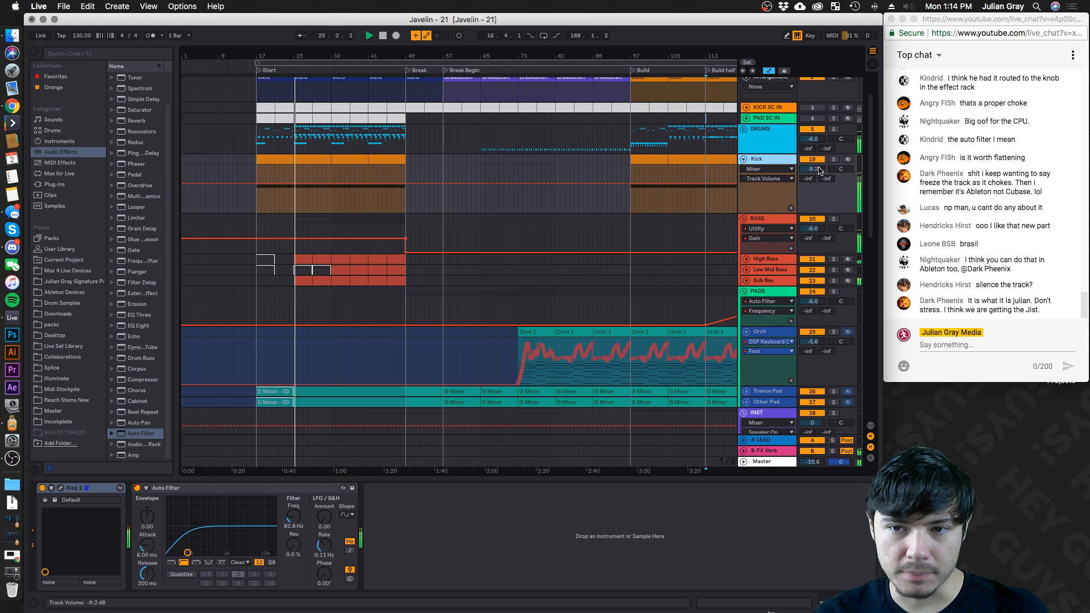
pyautogui.moveTo(813, 169); pyautogui.dragTo(813, 160)
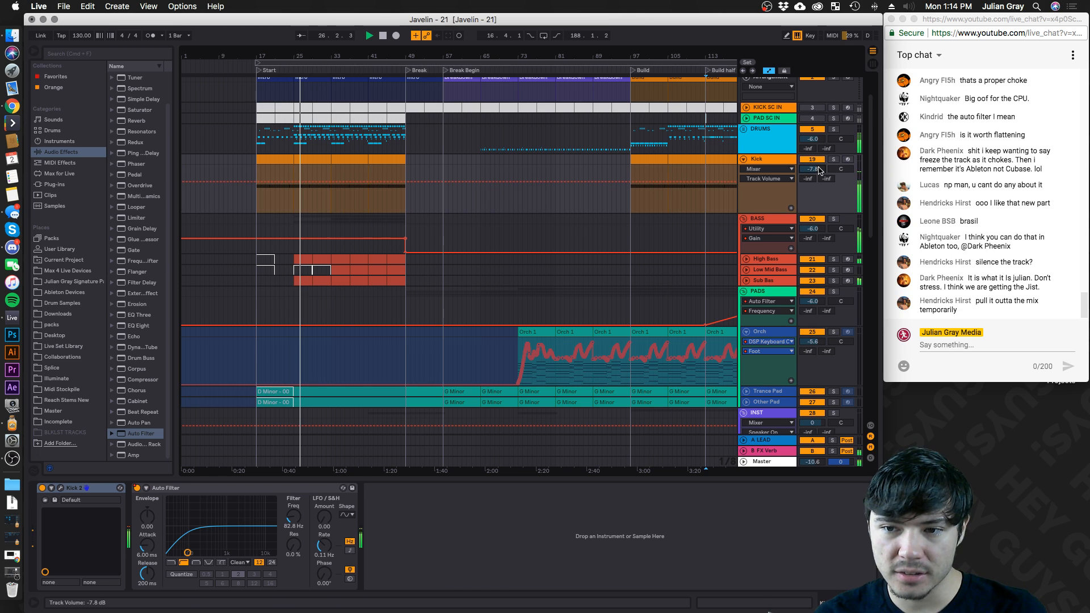
pyautogui.moveTo(812, 168); pyautogui.dragTo(813, 162)
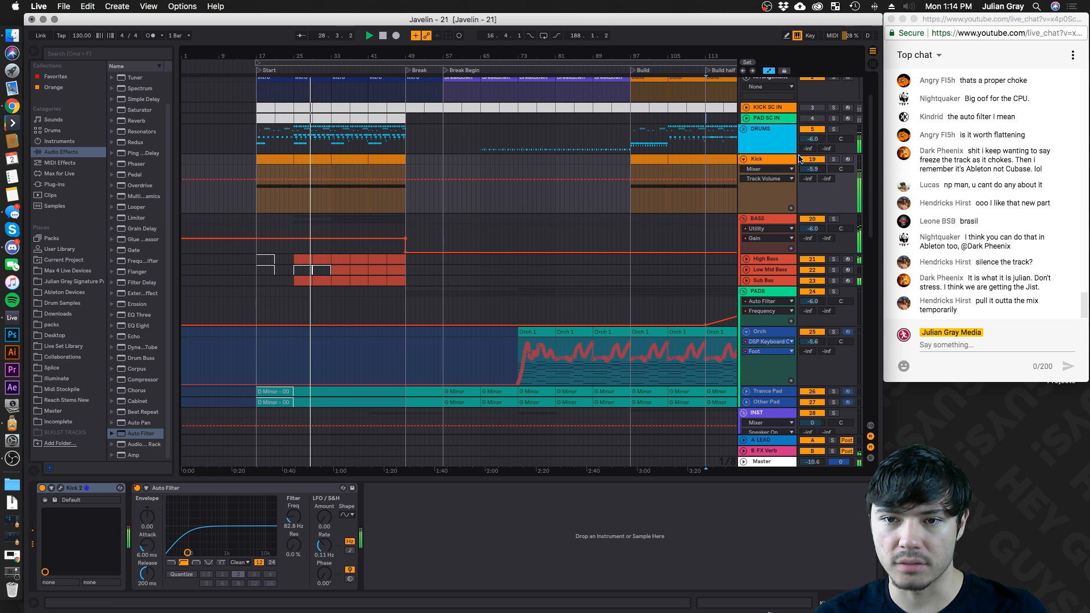
pyautogui.click(762, 161)
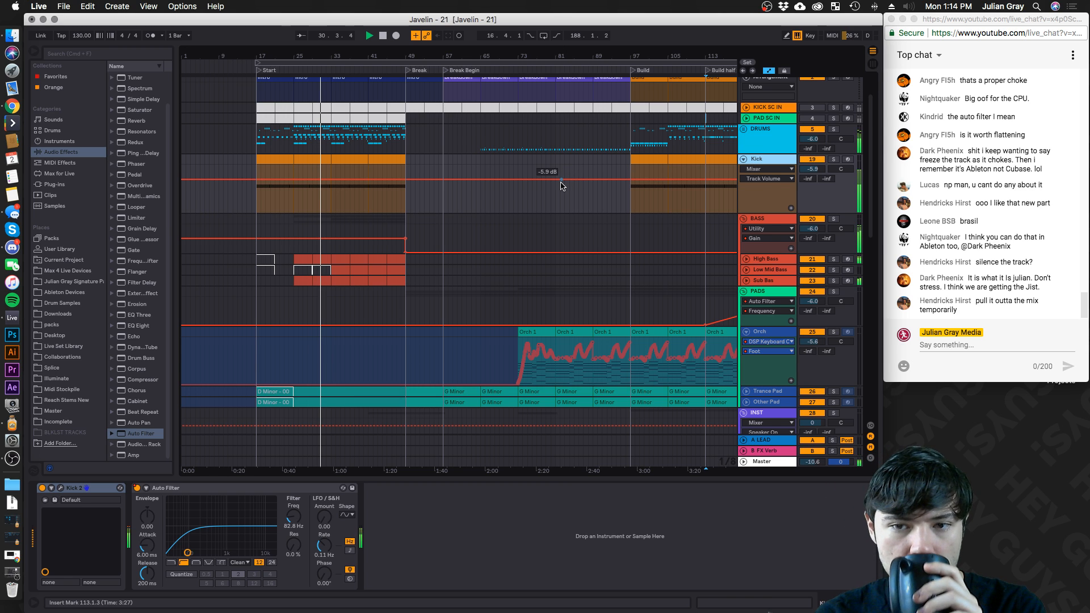
# Check the DRUMS group and the Kick track's device chain against the arrangement while the Intro plays
pyautogui.scroll(2, 560, 173)
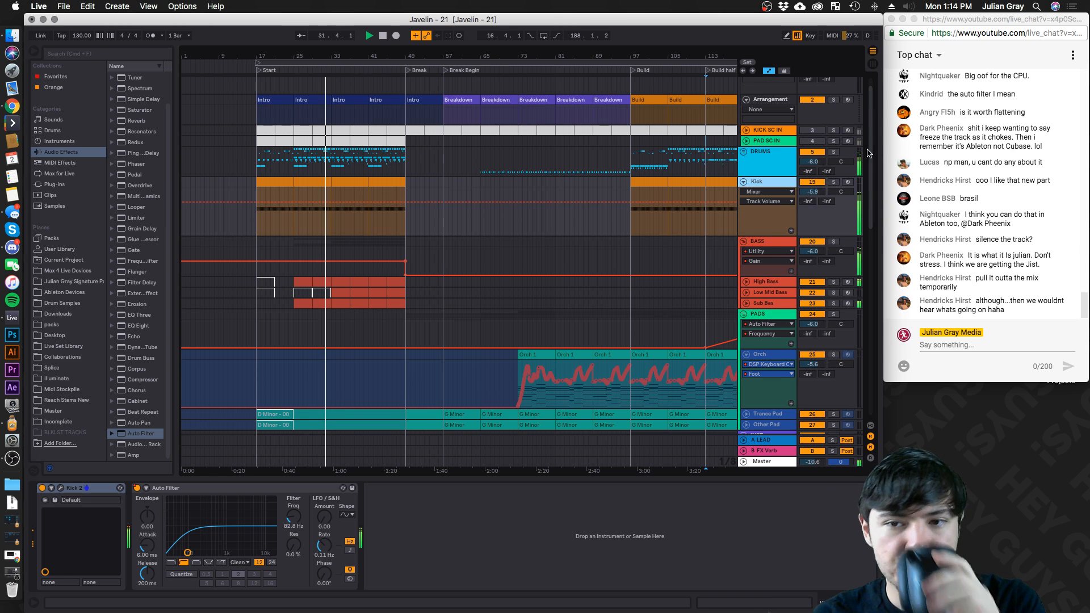
pyautogui.click(500, 183)
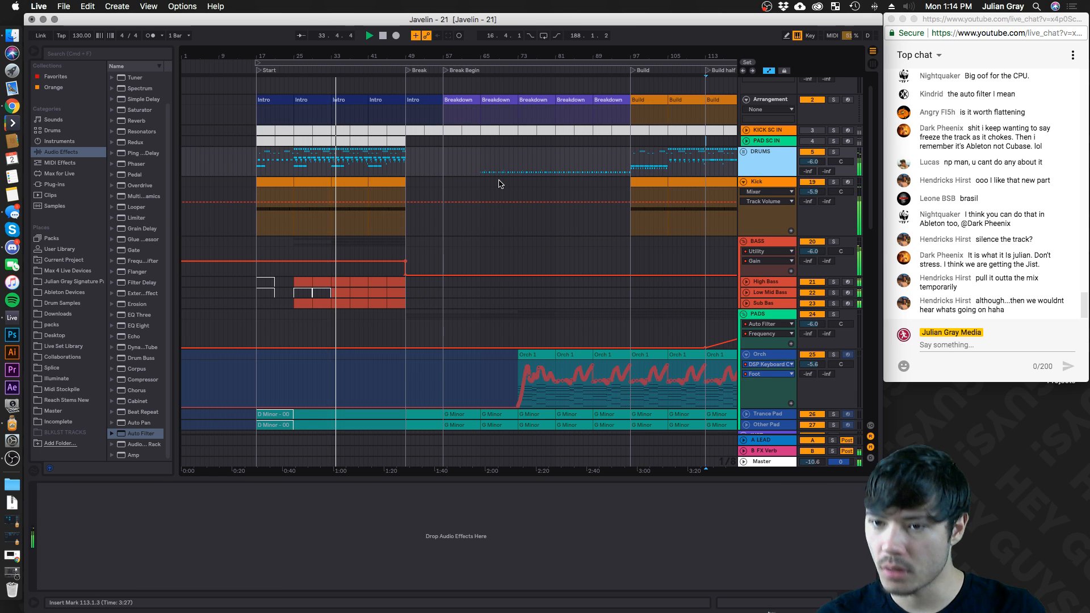
pyautogui.scroll(2, 499, 184)
pyautogui.click(426, 188)
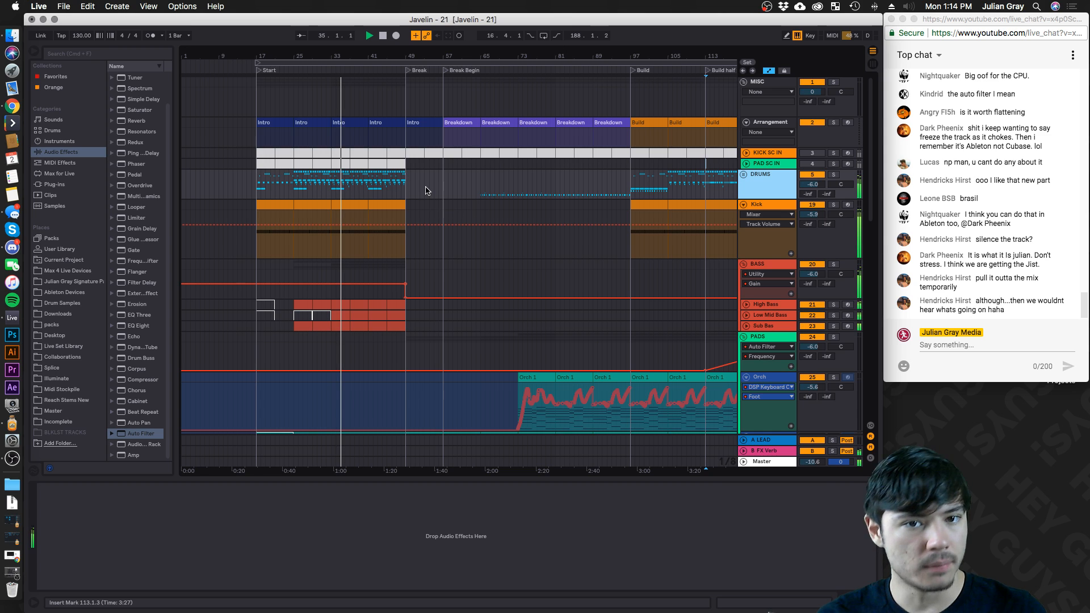
pyautogui.click(406, 186)
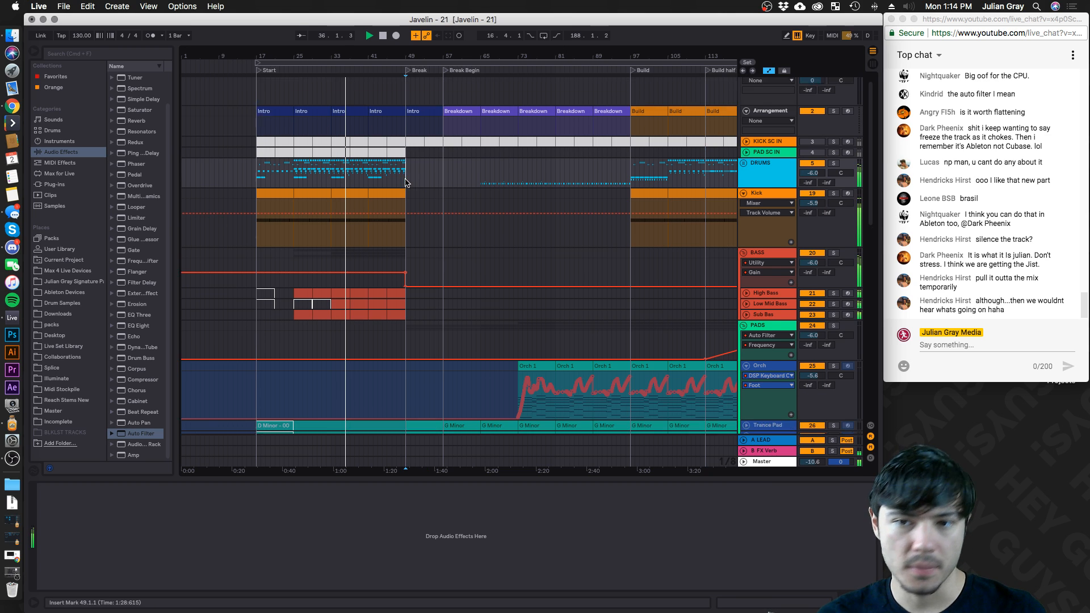
pyautogui.scroll(-2, 405, 183)
pyautogui.click(761, 160)
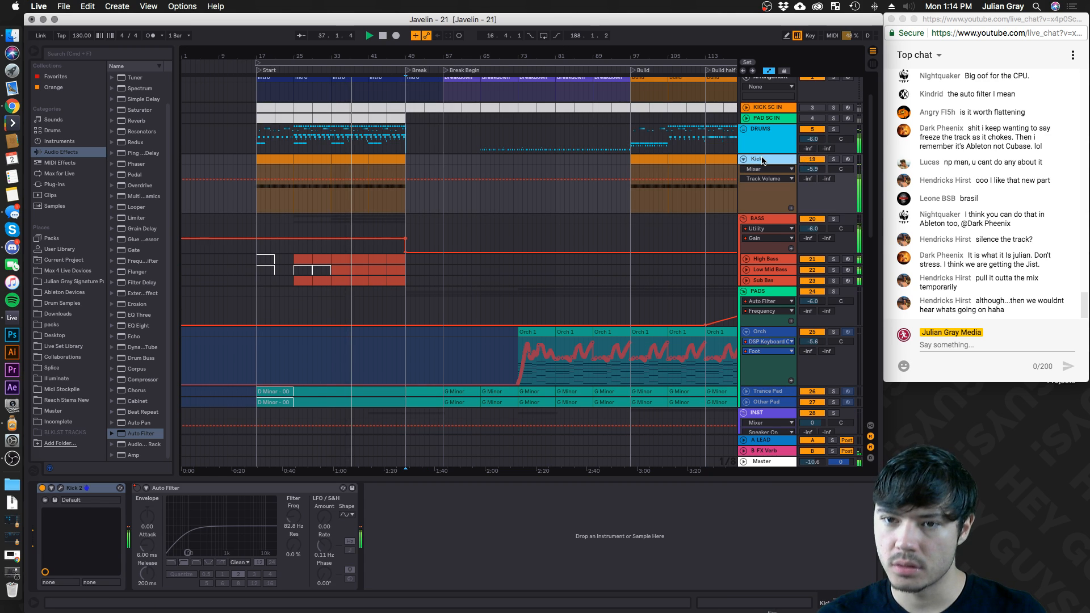
# Compare the mix with the master's Generic Master rack on and off, leave the rack off and stop playback
pyautogui.click(762, 461)
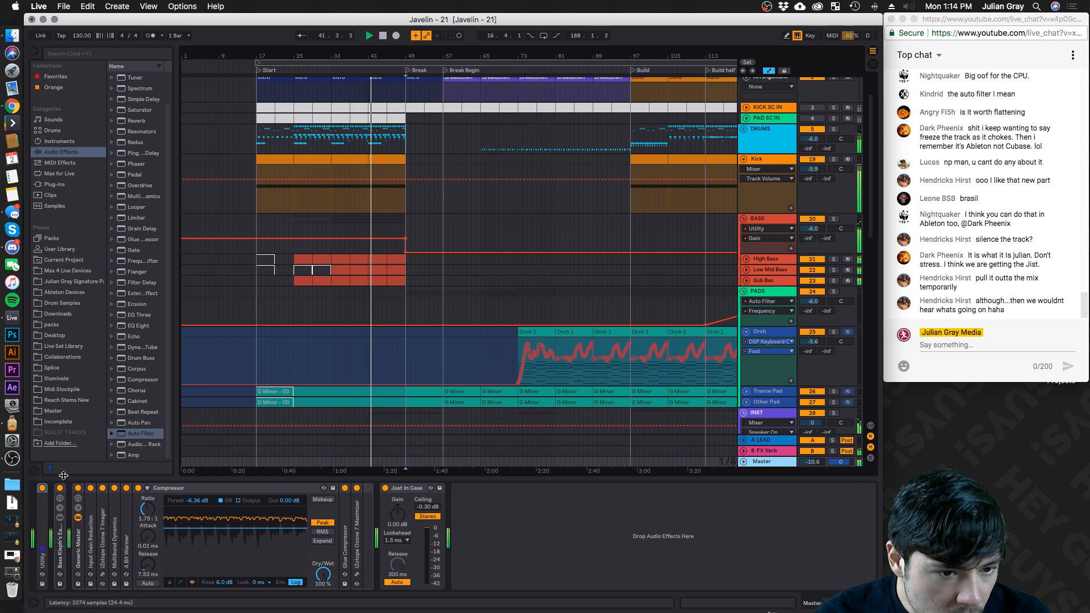
pyautogui.click(78, 489)
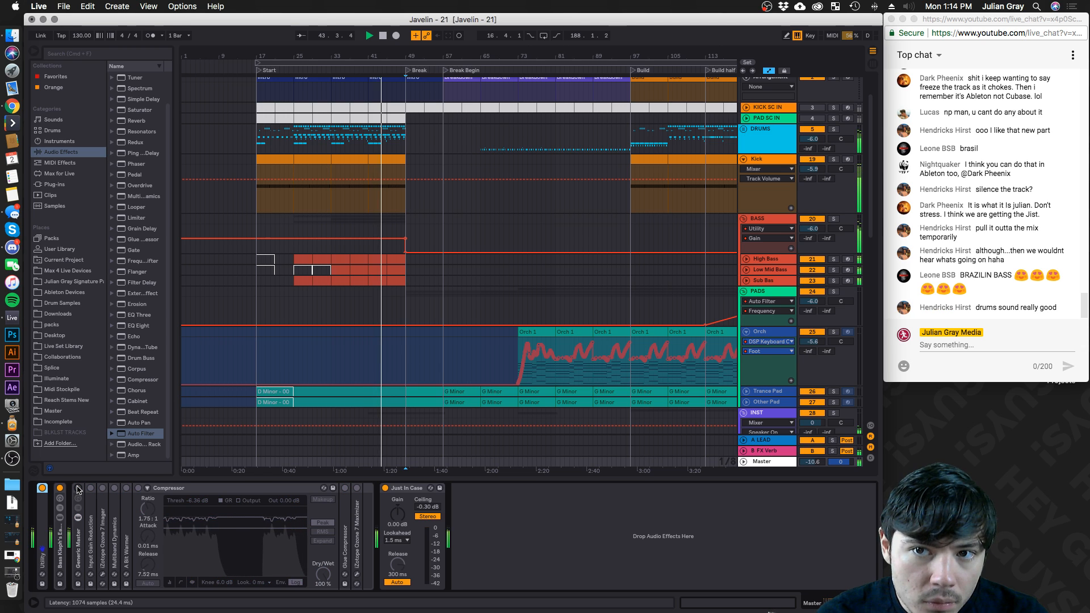
pyautogui.click(78, 489)
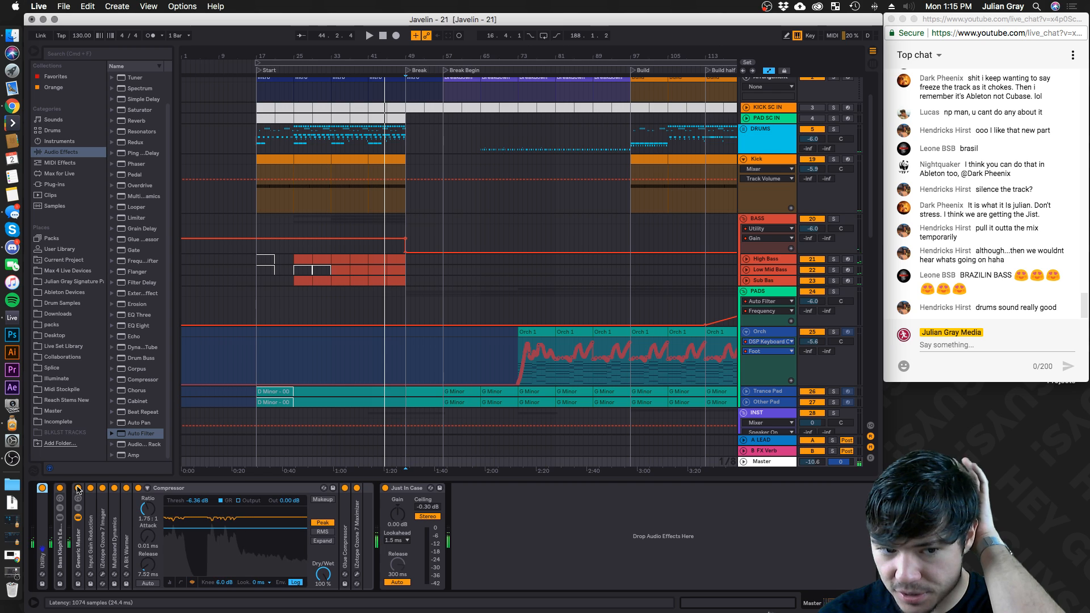
pyautogui.click(78, 488)
pyautogui.press('space')
pyautogui.click(78, 488)
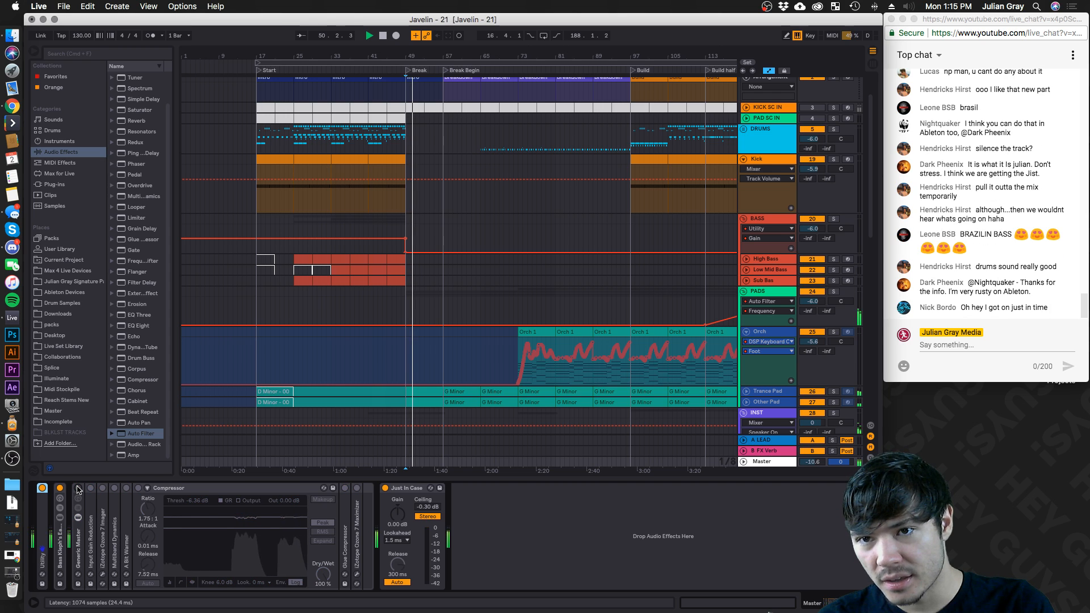
pyautogui.press('space')
pyautogui.click(78, 488)
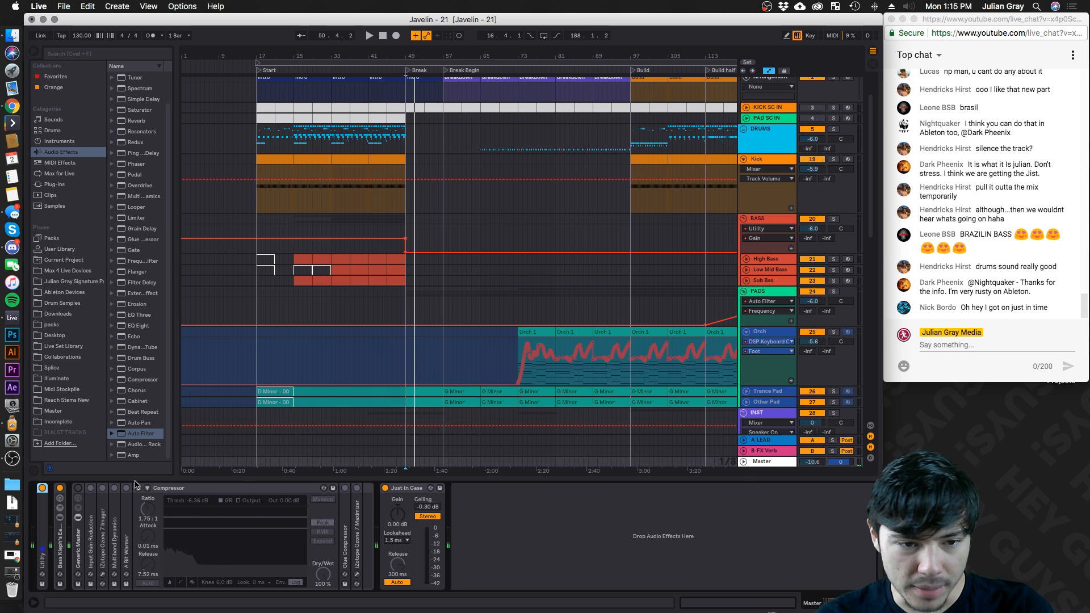
# Unfold the Bass Kleph's Easy Wash Out rack and the Utility on the Master track
pyautogui.click(59, 542)
pyautogui.doubleClick(63, 533)
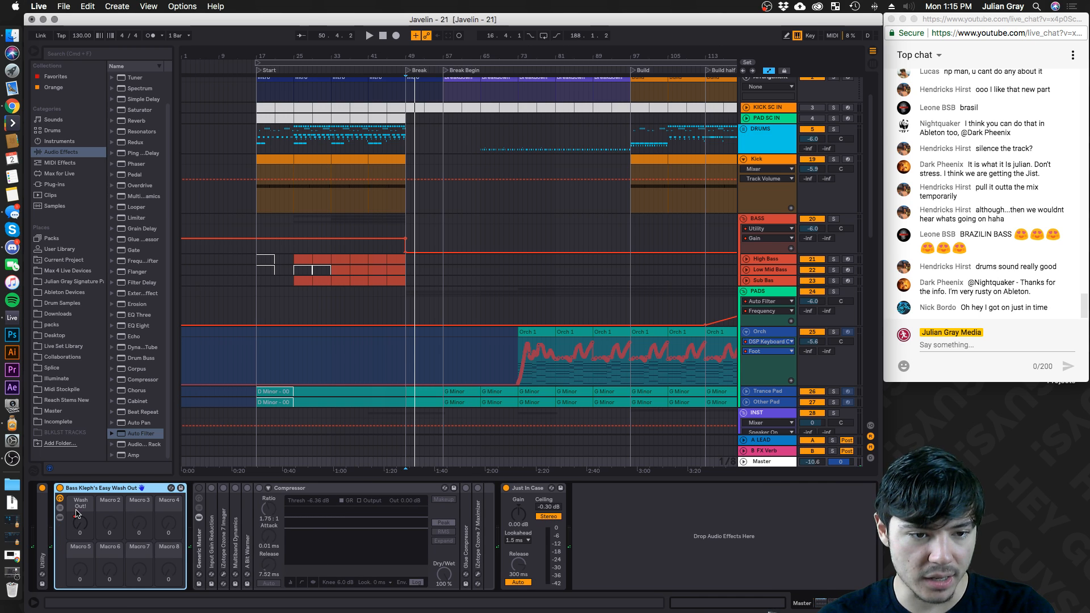
pyautogui.doubleClick(45, 511)
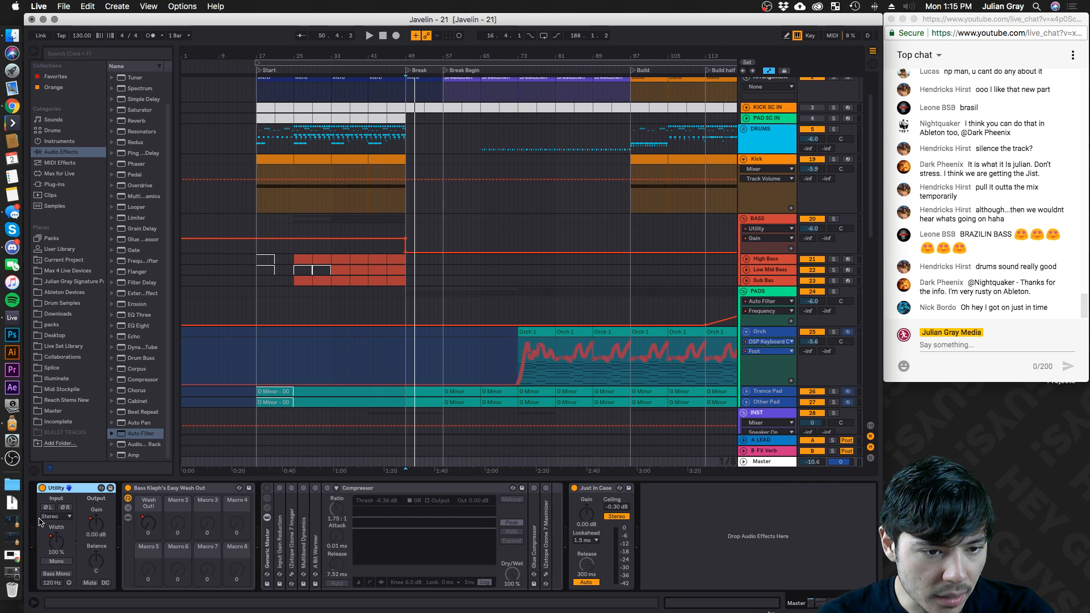
# Set the Master track's volume to -3.0 dB and play from bar 49 at the start of the Break
pyautogui.click(812, 462)
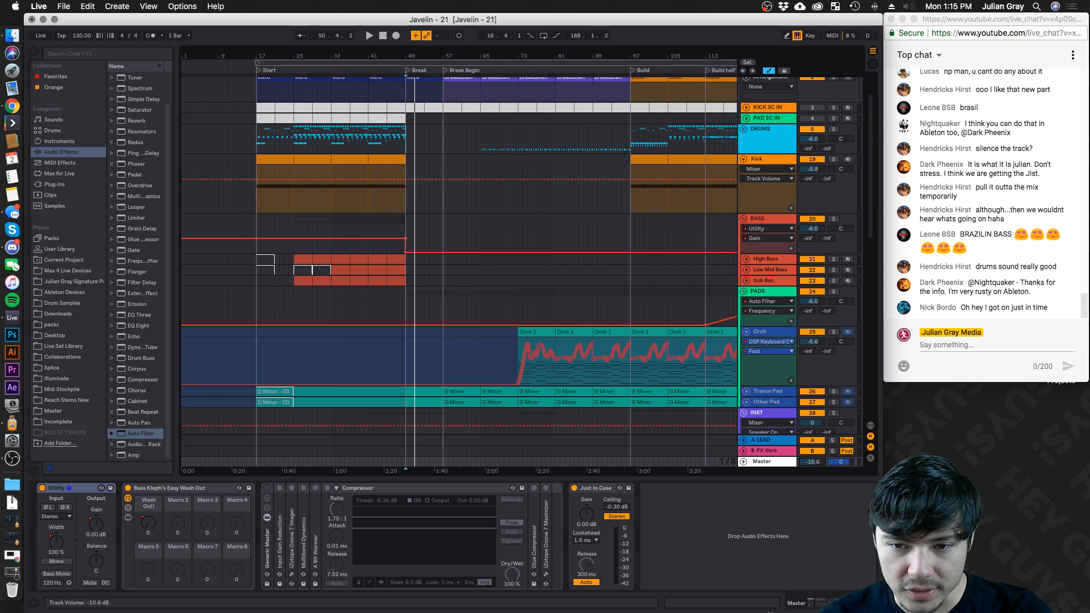
pyautogui.click(802, 461)
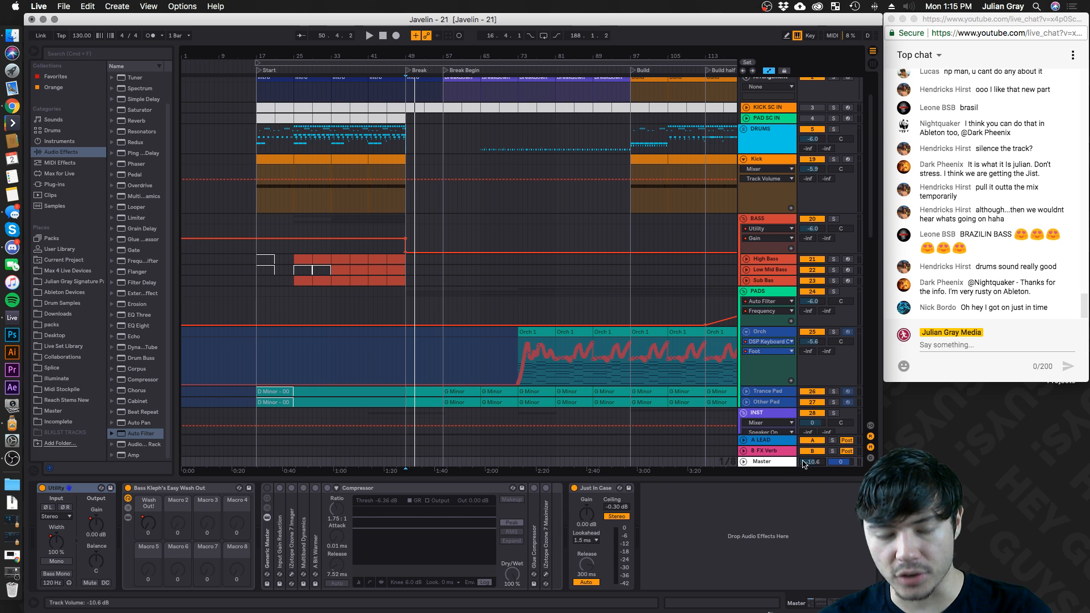
pyautogui.write('7')
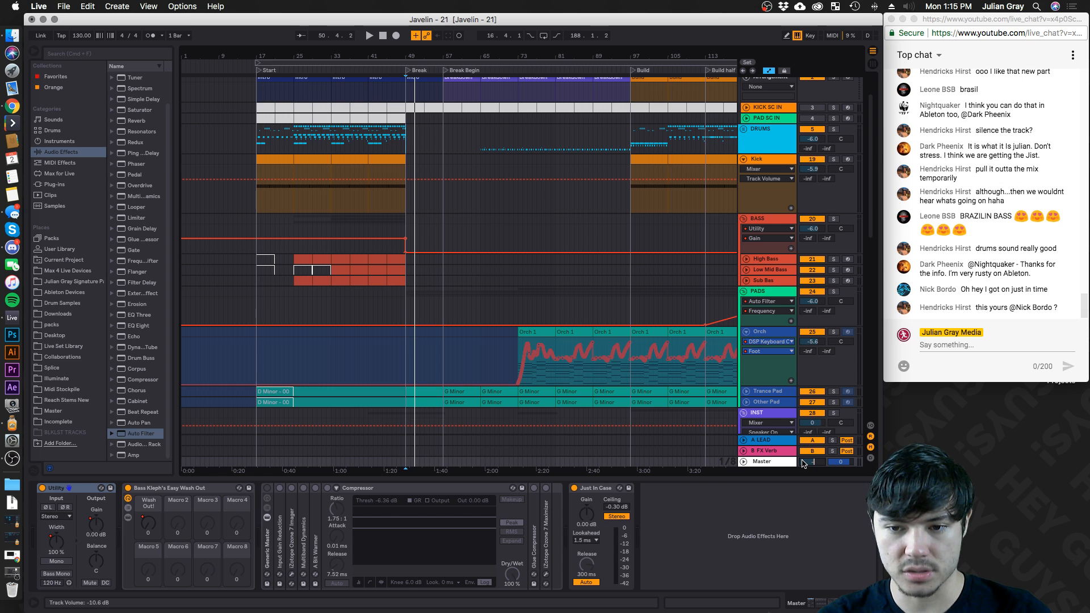
pyautogui.click(407, 375)
pyautogui.press('space')
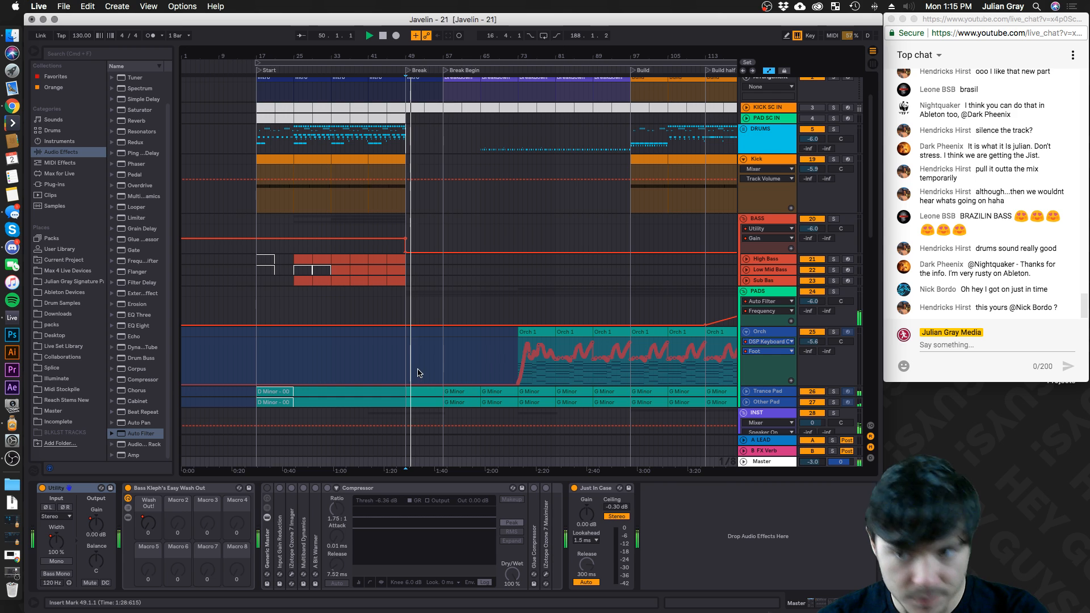
# Review the PADS, INST, arp and PLK tracks while the Break plays
pyautogui.scroll(-4, 420, 375)
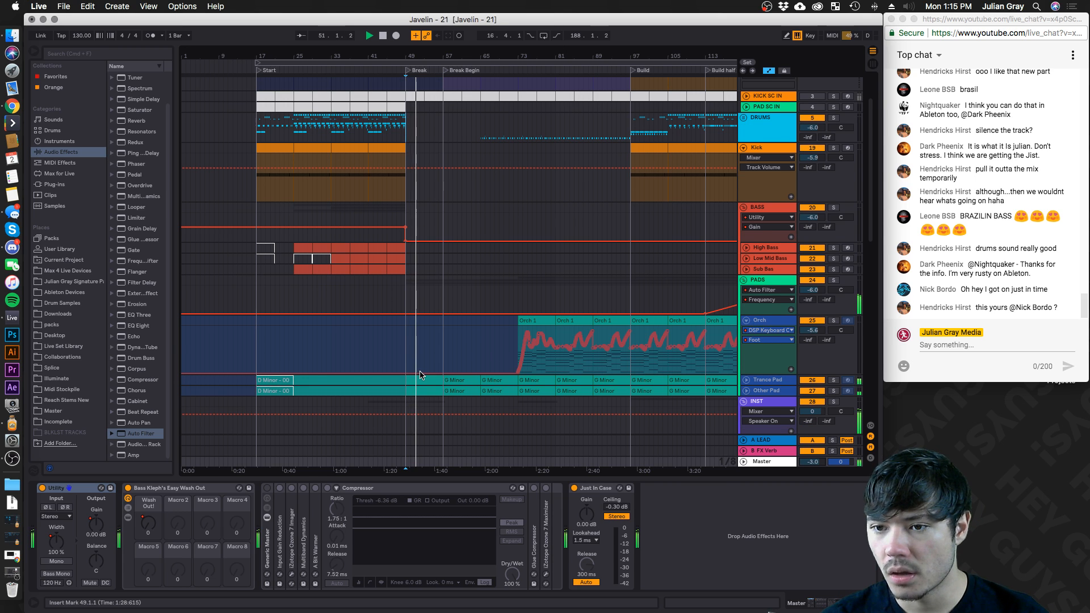
pyautogui.scroll(-4, 420, 375)
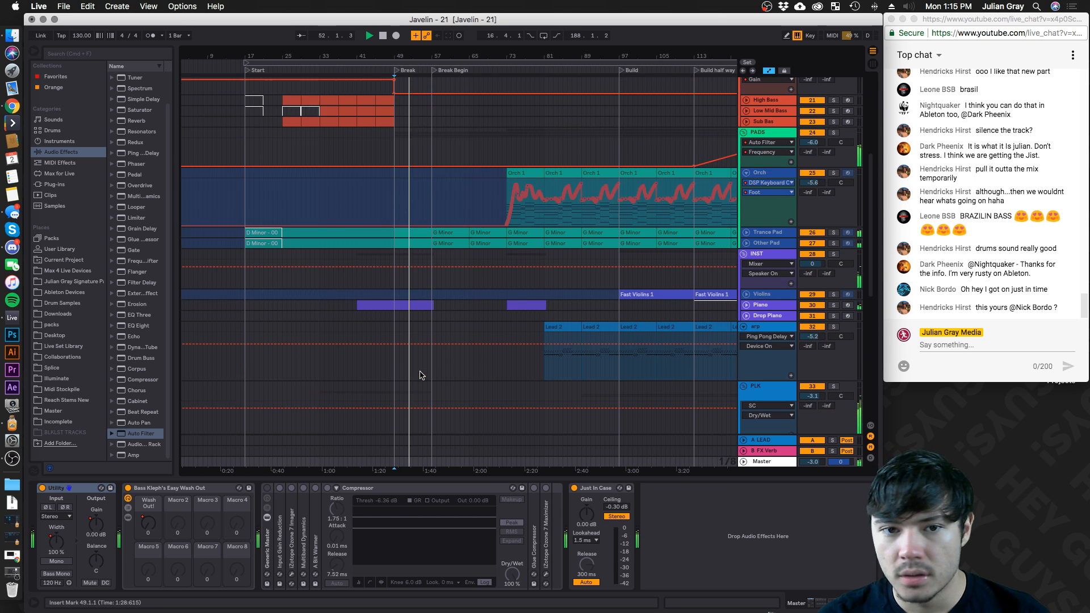
pyautogui.click(504, 304)
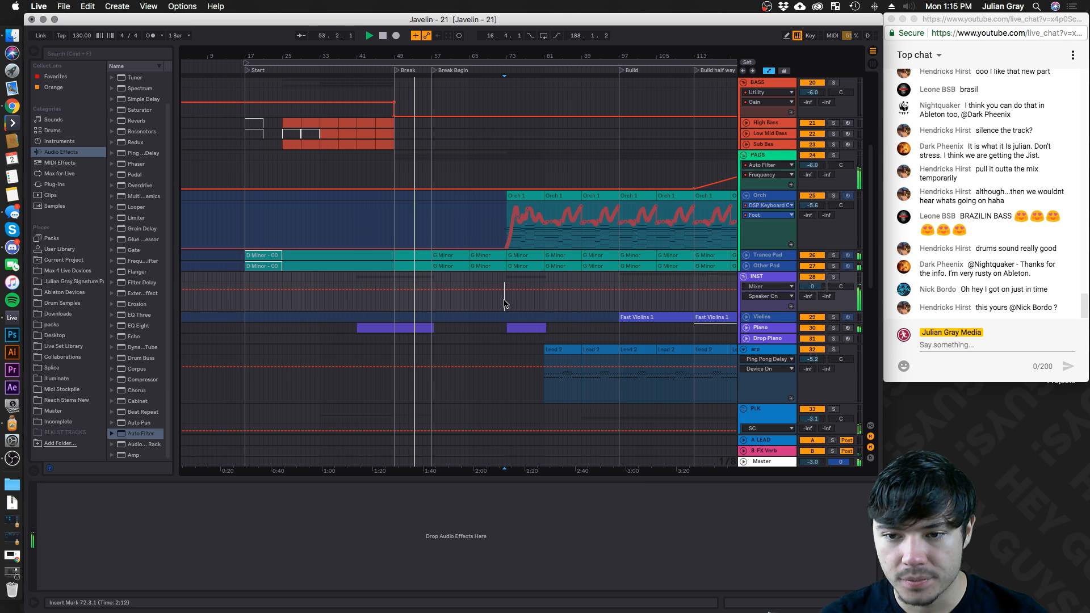
pyautogui.scroll(-5, 505, 304)
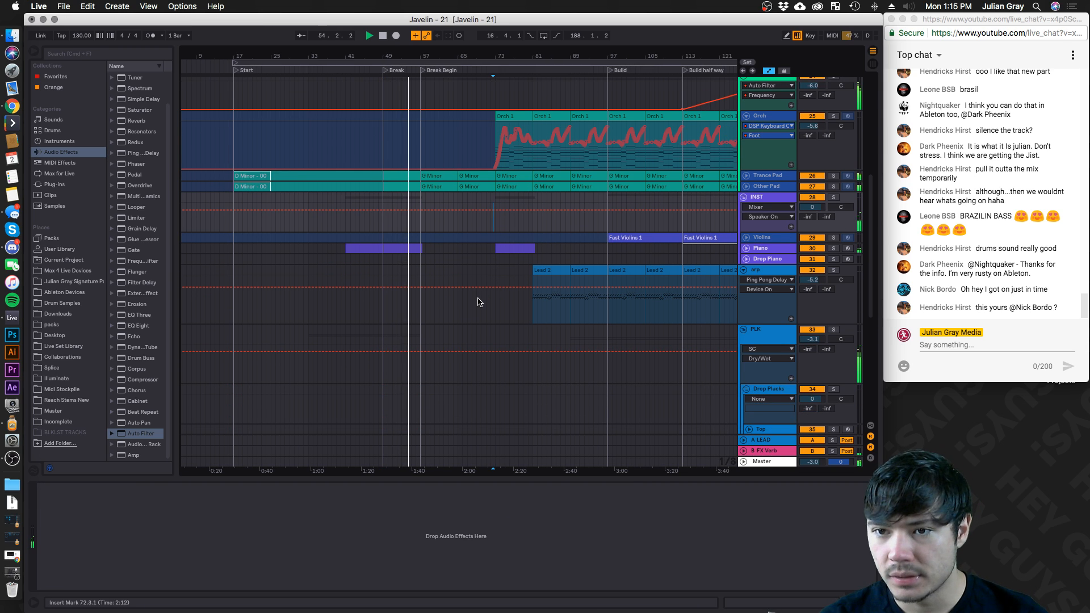
pyautogui.scroll(3, 478, 302)
pyautogui.scroll(2, 478, 302)
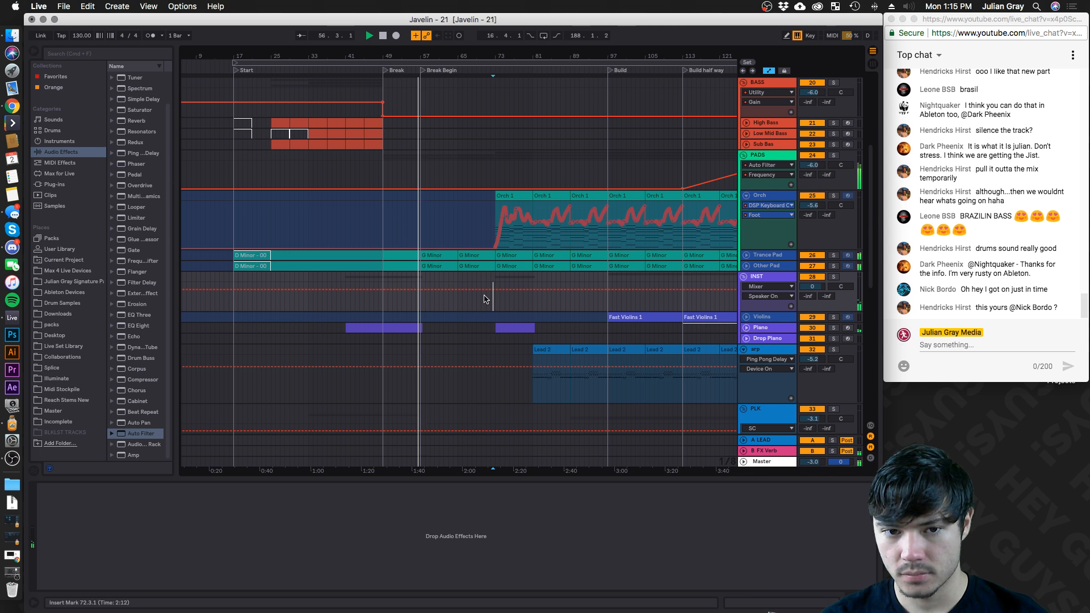
# Move playback to the Build half way locator and review the tracks leading into the Drop
pyautogui.scroll(-3, 484, 299)
pyautogui.scroll(-3, 484, 300)
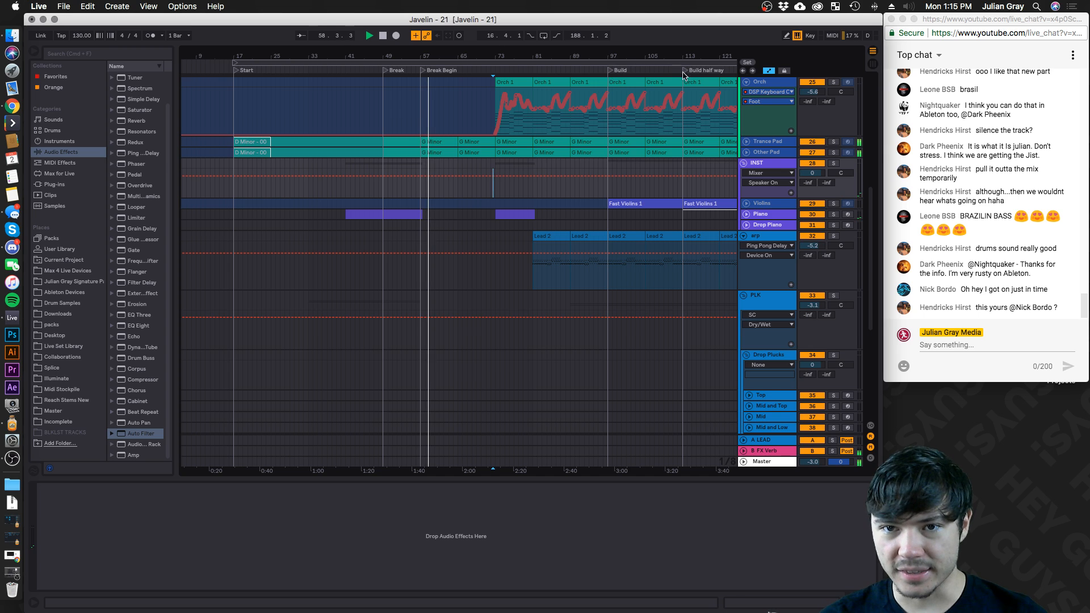
pyautogui.hscroll(5, 680, 120)
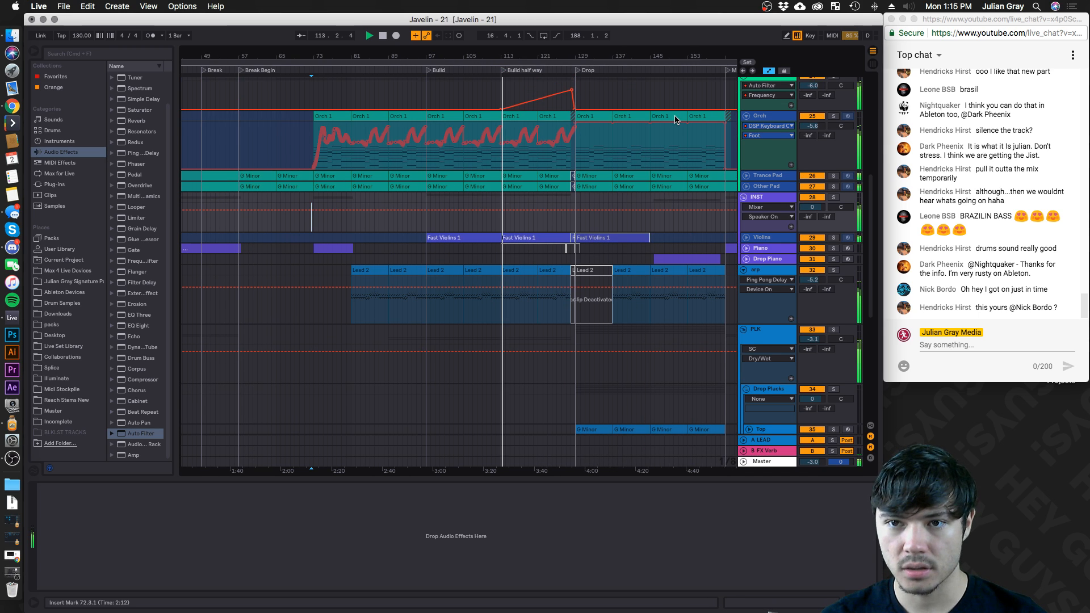
pyautogui.scroll(3, 675, 119)
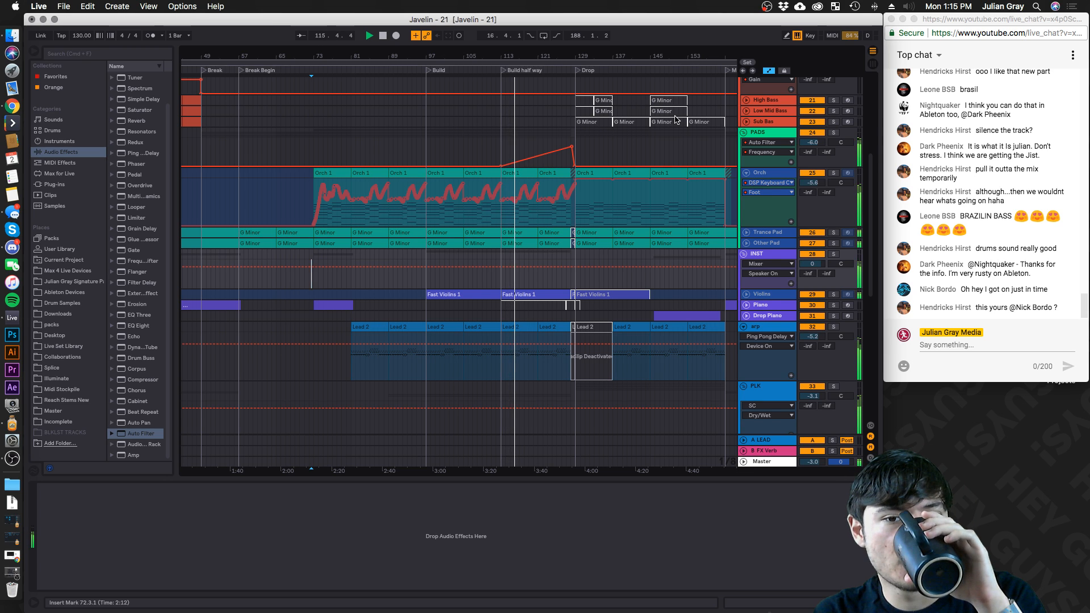
# Bend the PADS Auto Filter frequency ramp leading into the Drop into a curve that rises towards its end
pyautogui.scroll(5, 676, 120)
pyautogui.scroll(4, 676, 119)
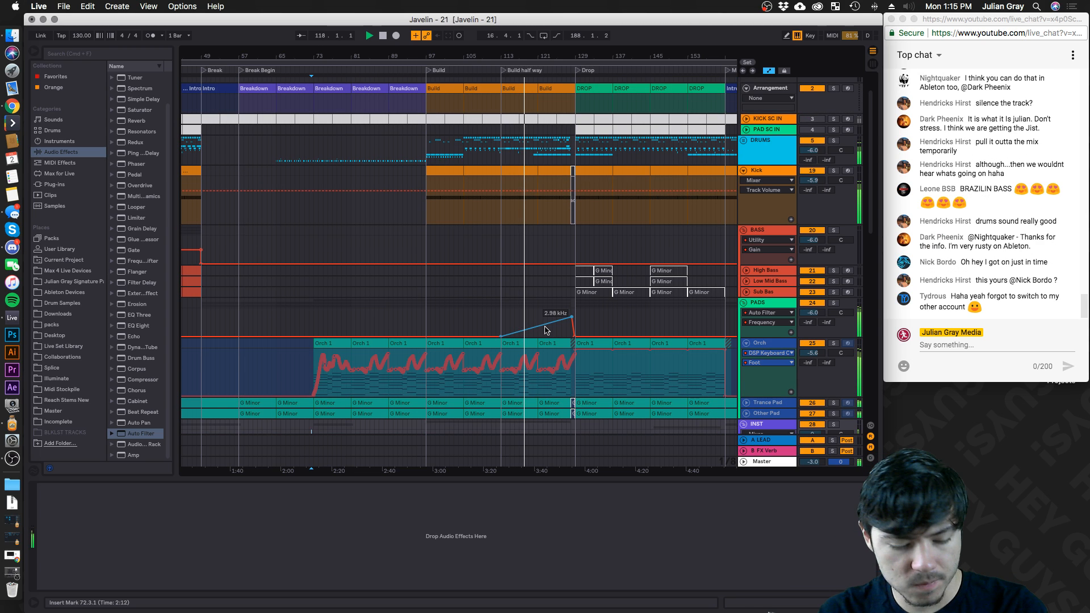
pyautogui.click(545, 330)
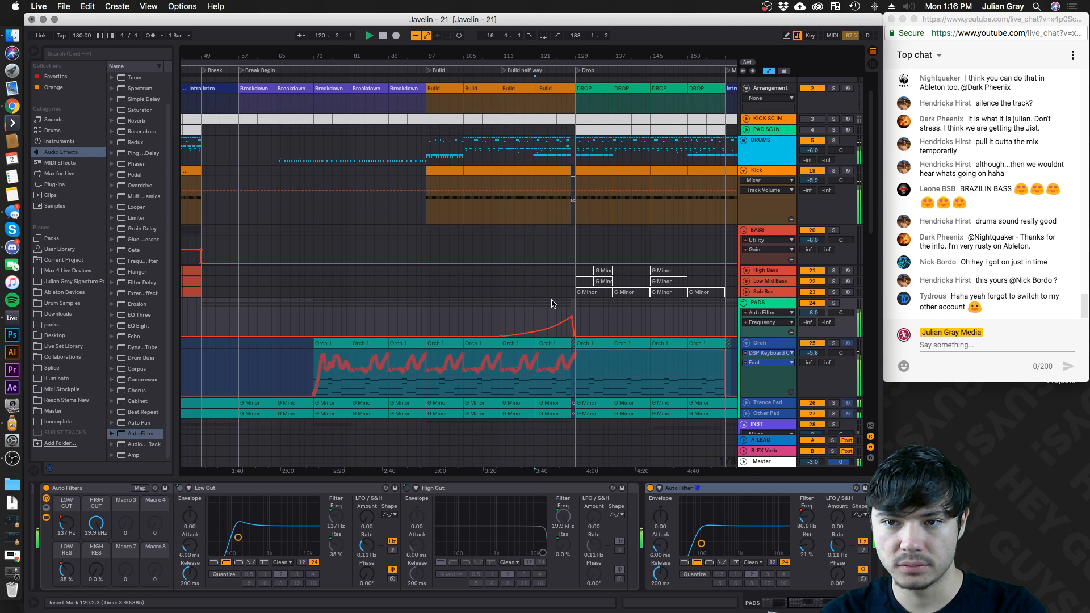
pyautogui.scroll(2, 551, 304)
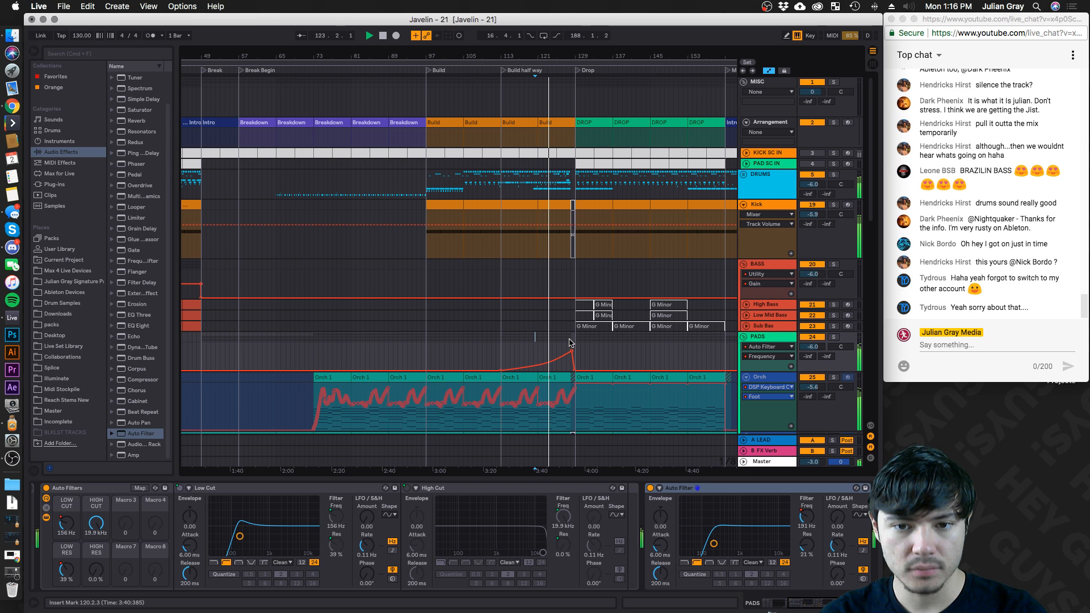
pyautogui.scroll(-2, 570, 343)
pyautogui.scroll(-2, 569, 342)
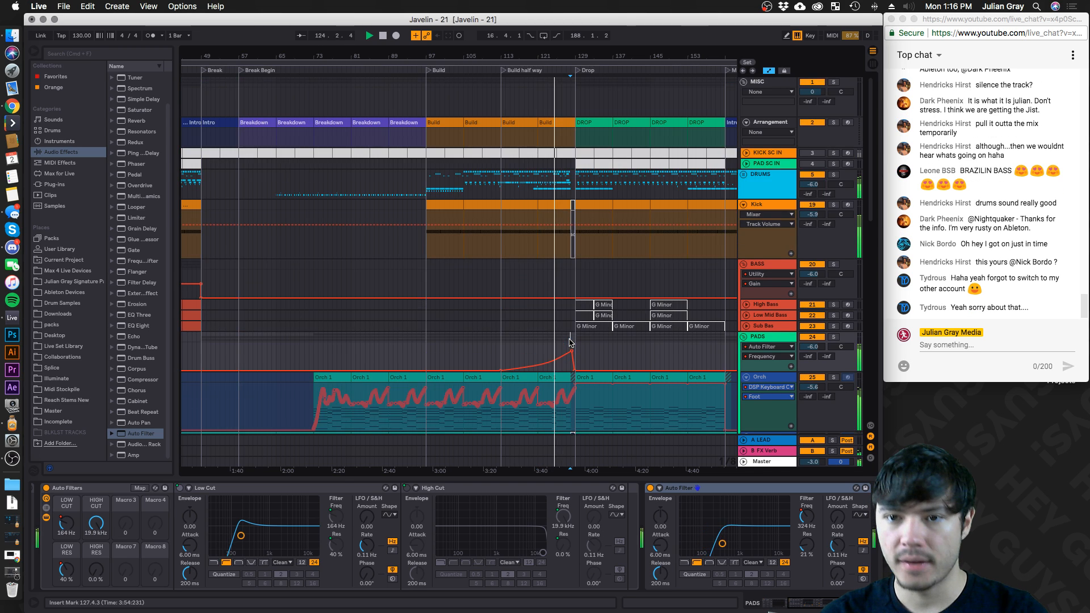
# Try the Drop with its High Bass, Low Mid Bass and Sub Bas clips activated during playback
pyautogui.hscroll(5, 569, 342)
pyautogui.scroll(-2, 570, 343)
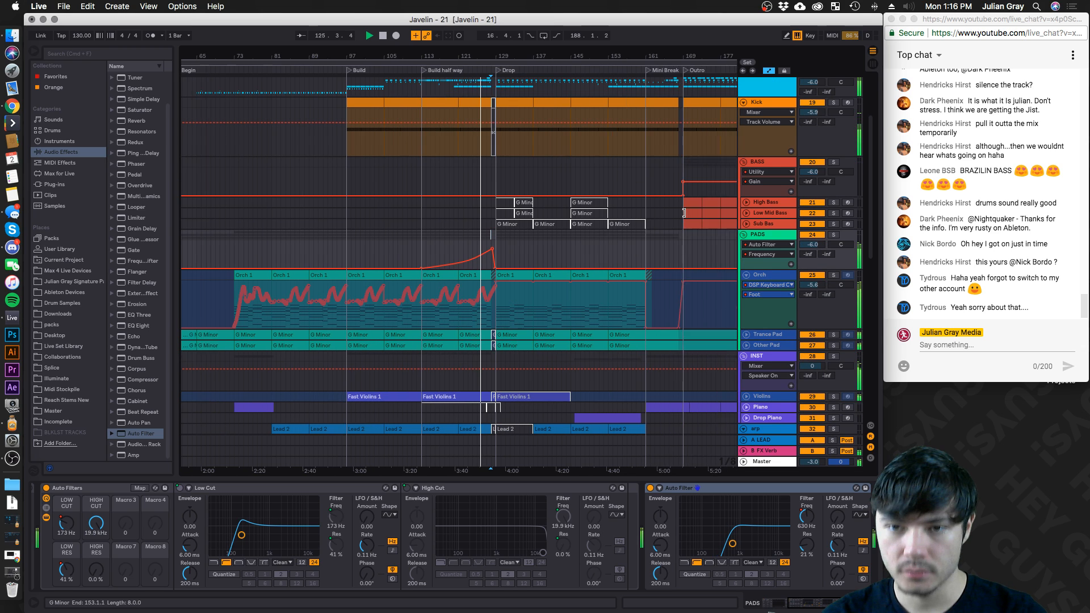
pyautogui.moveTo(604, 206); pyautogui.dragTo(447, 230)
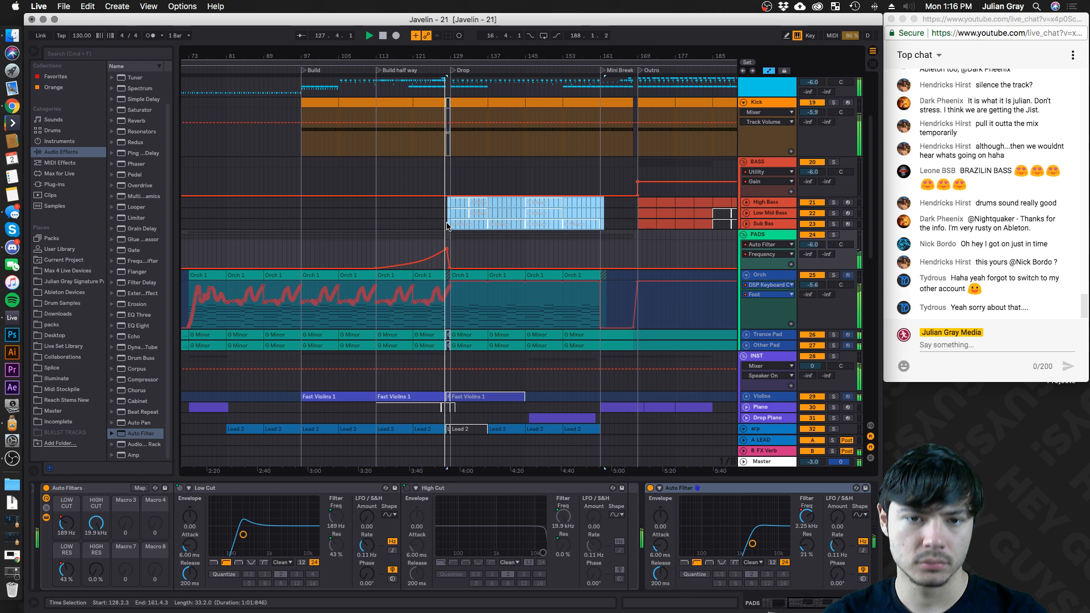
pyautogui.click(458, 221)
pyautogui.press('0')
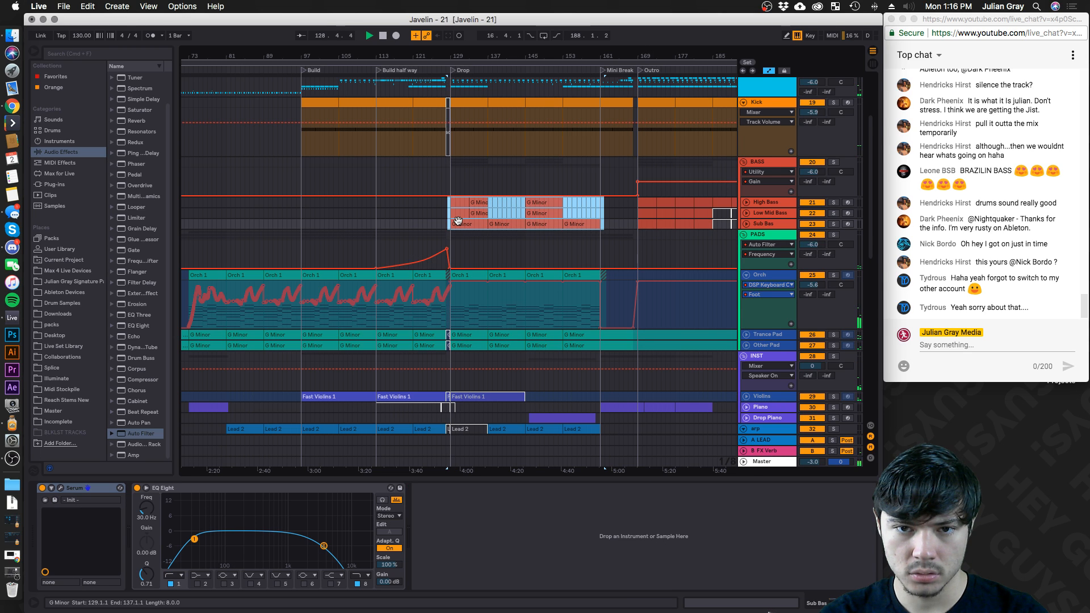
pyautogui.press('space')
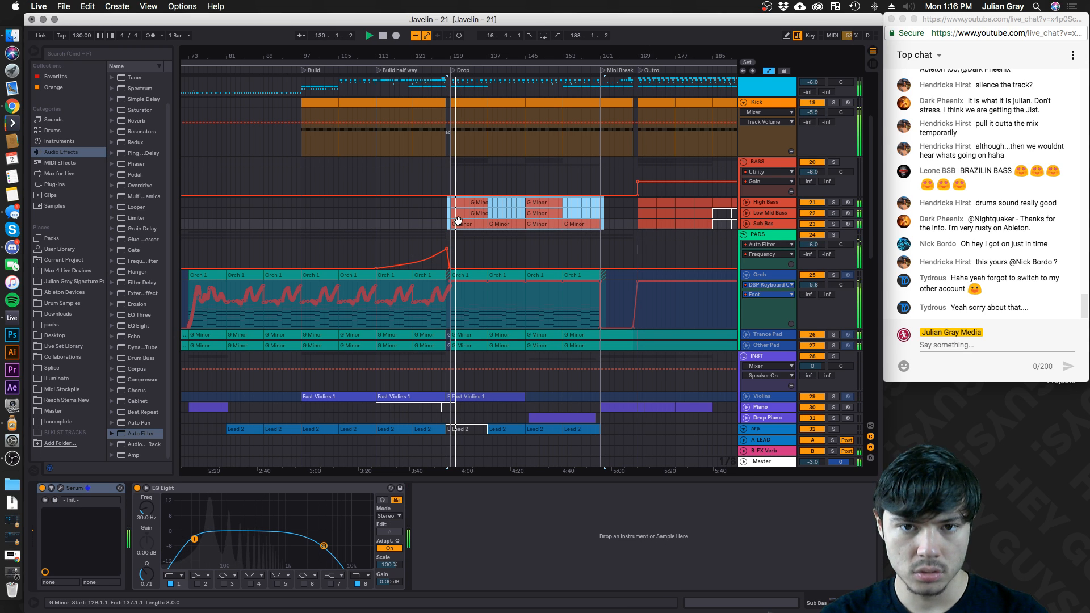
pyautogui.press('0')
pyautogui.scroll(4, 477, 241)
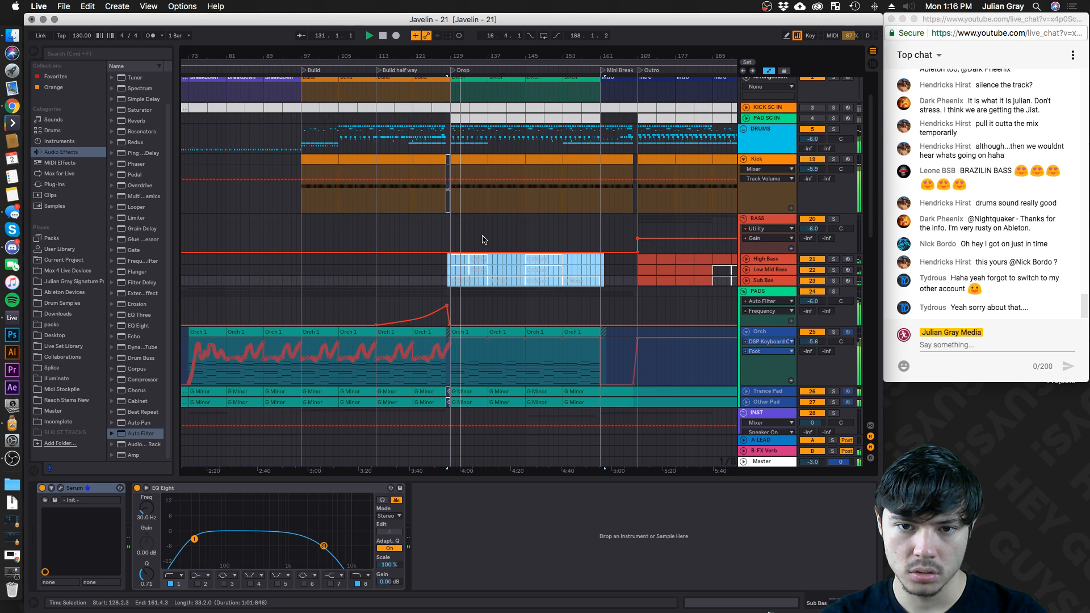
pyautogui.click(526, 190)
pyautogui.scroll(-3, 526, 190)
pyautogui.scroll(3, 526, 190)
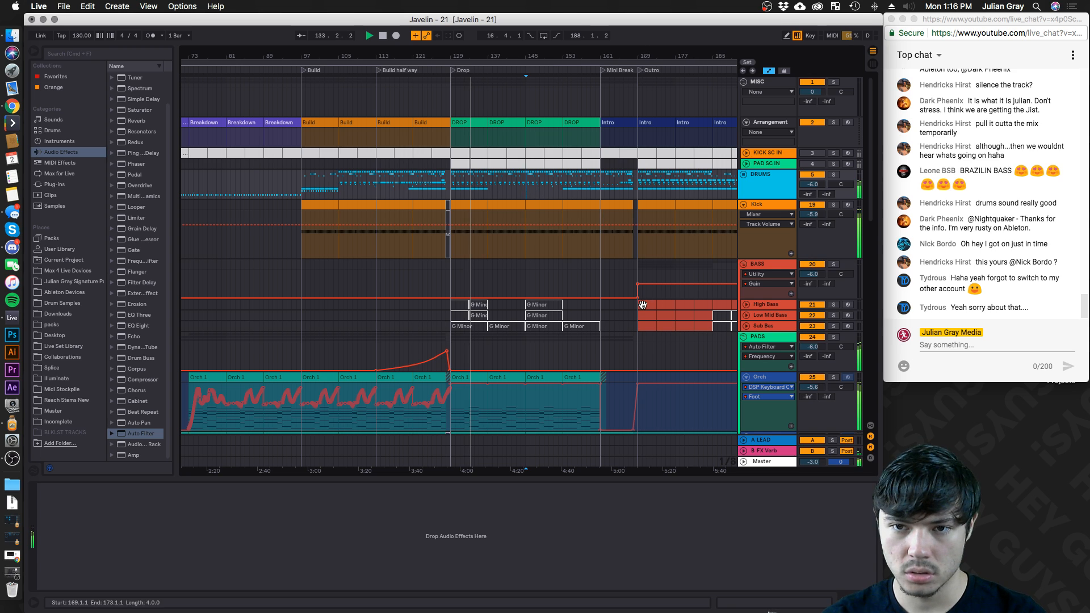
pyautogui.click(599, 306)
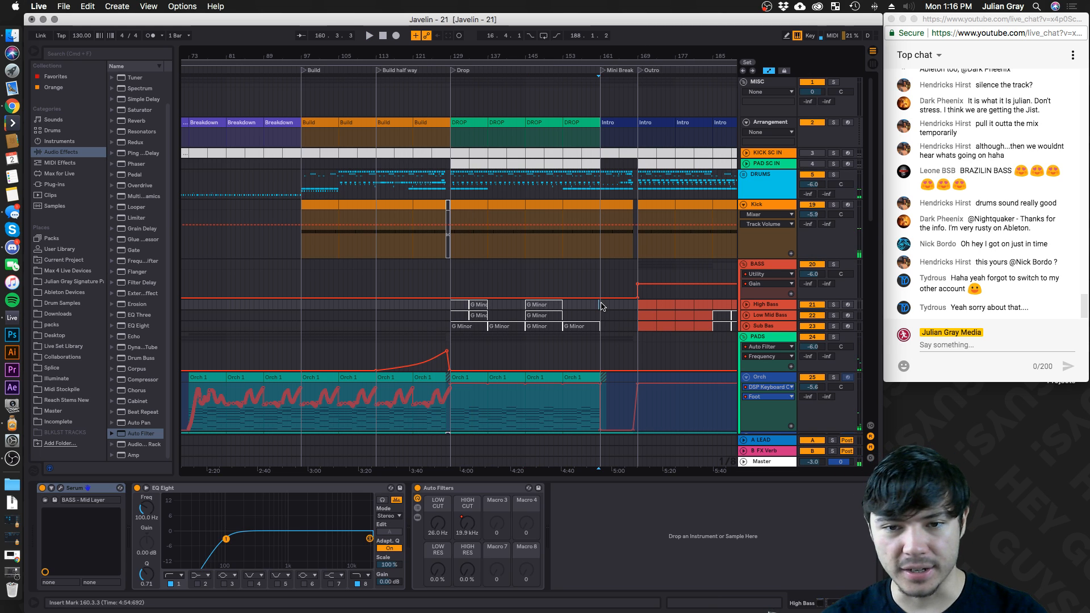
pyautogui.moveTo(602, 306); pyautogui.dragTo(632, 310)
pyautogui.click(448, 325)
pyautogui.click(631, 310)
pyautogui.moveTo(436, 310); pyautogui.dragTo(622, 328)
pyautogui.click(620, 328)
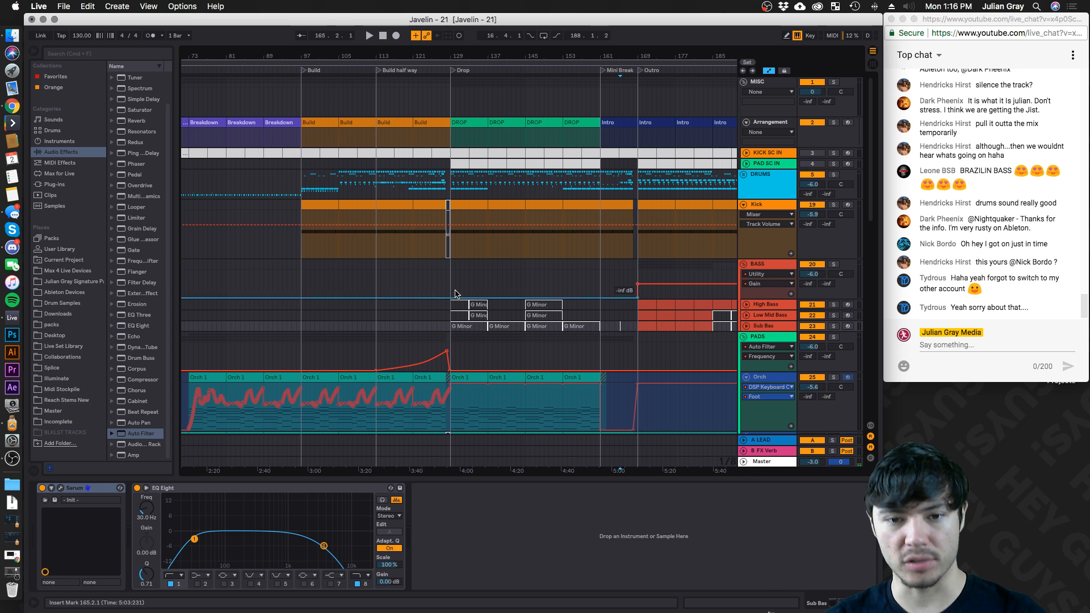
pyautogui.moveTo(435, 305); pyautogui.dragTo(628, 333)
pyautogui.click(628, 332)
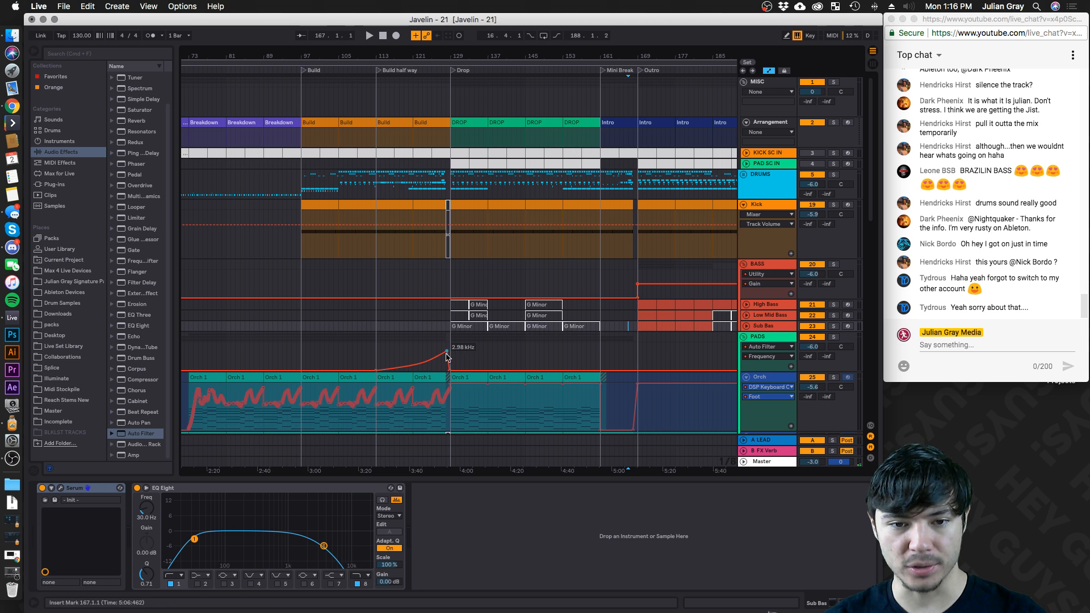
# Deactivate the Orch, Trance Pad and Other Pad clips from the start of the Drop through the Mini Break up to bar 168
pyautogui.click(469, 379)
pyautogui.scroll(-6, 582, 379)
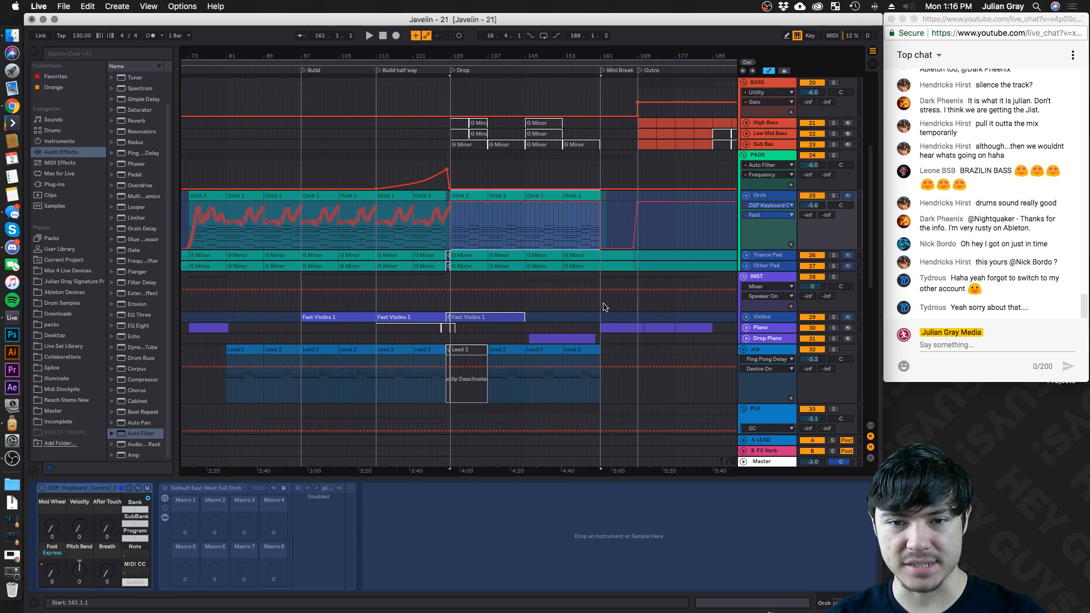
pyautogui.keyDown('shift'); pyautogui.click(624, 263); pyautogui.keyUp('shift')
pyautogui.press('0')
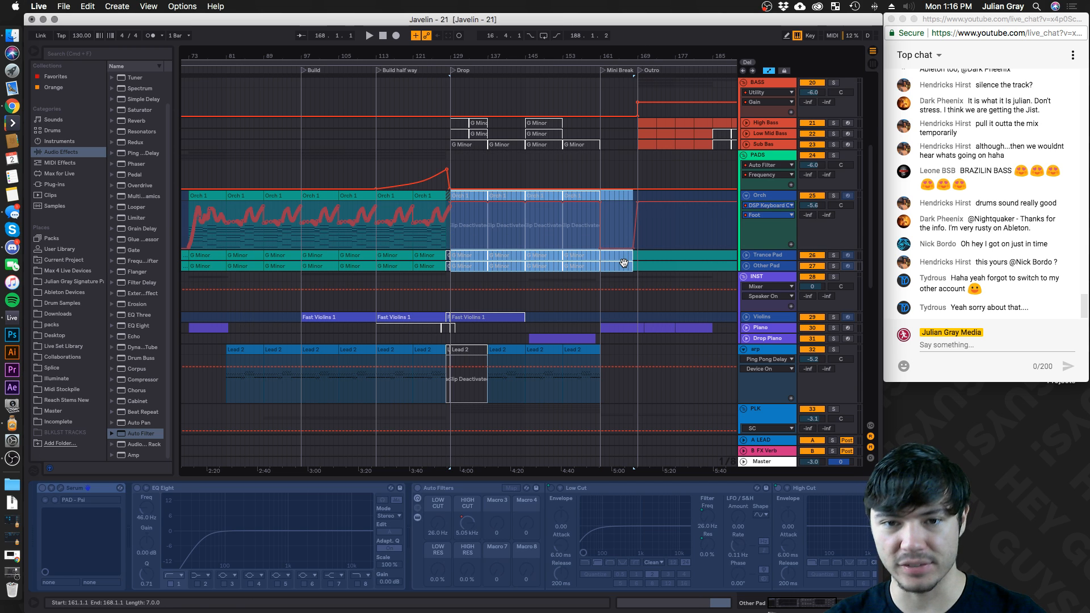
# Play from bar 127 and activate the High Bass, Low Mid Bass and Sub Bas clips throughout the Drop
pyautogui.click(442, 135)
pyautogui.press('space')
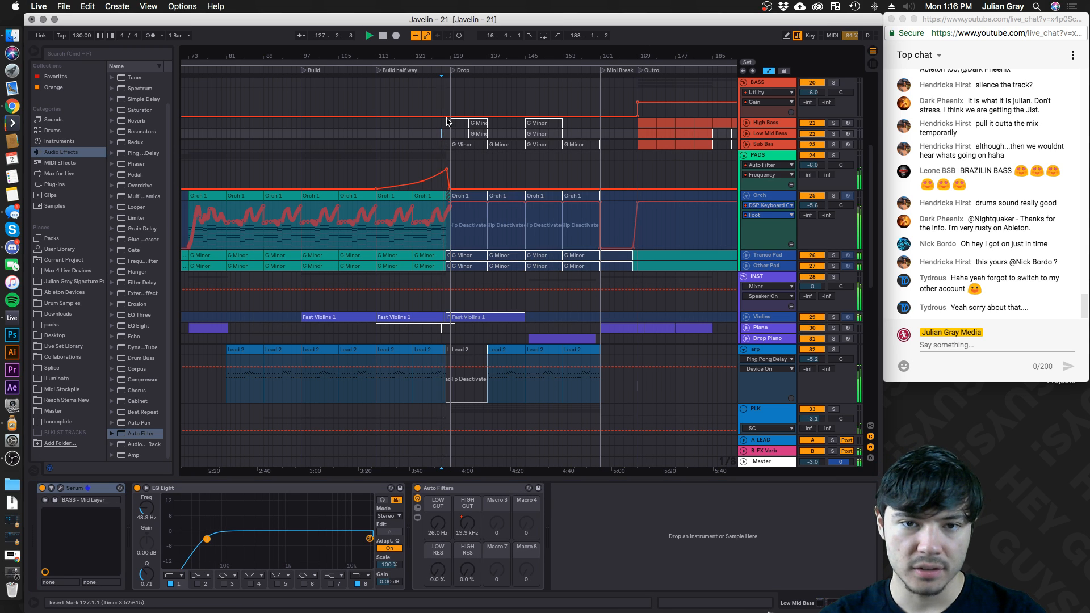
pyautogui.moveTo(447, 122); pyautogui.dragTo(611, 147)
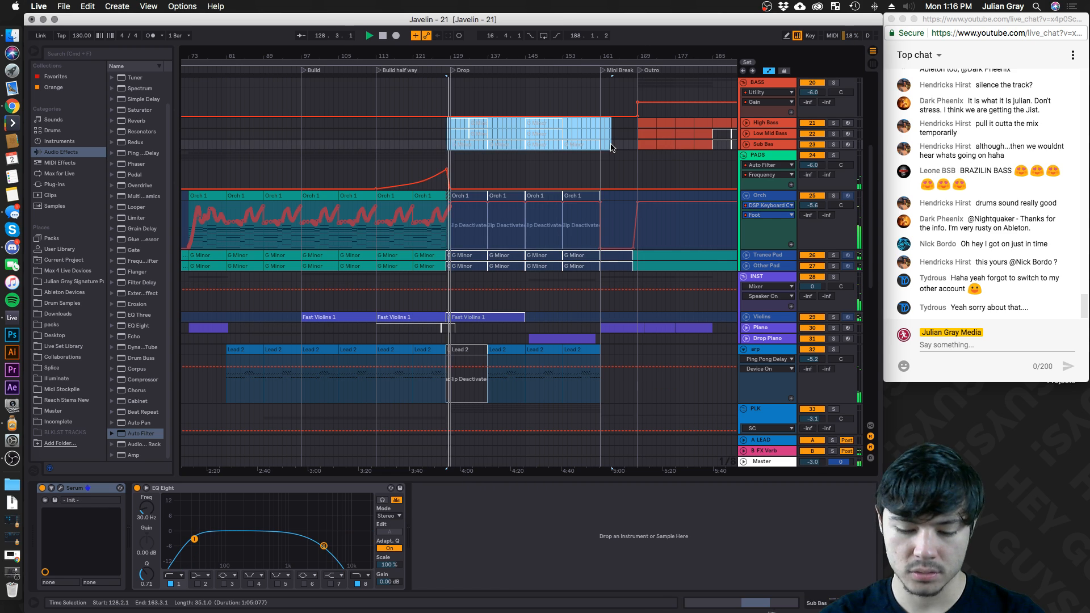
pyautogui.scroll(2, 611, 147)
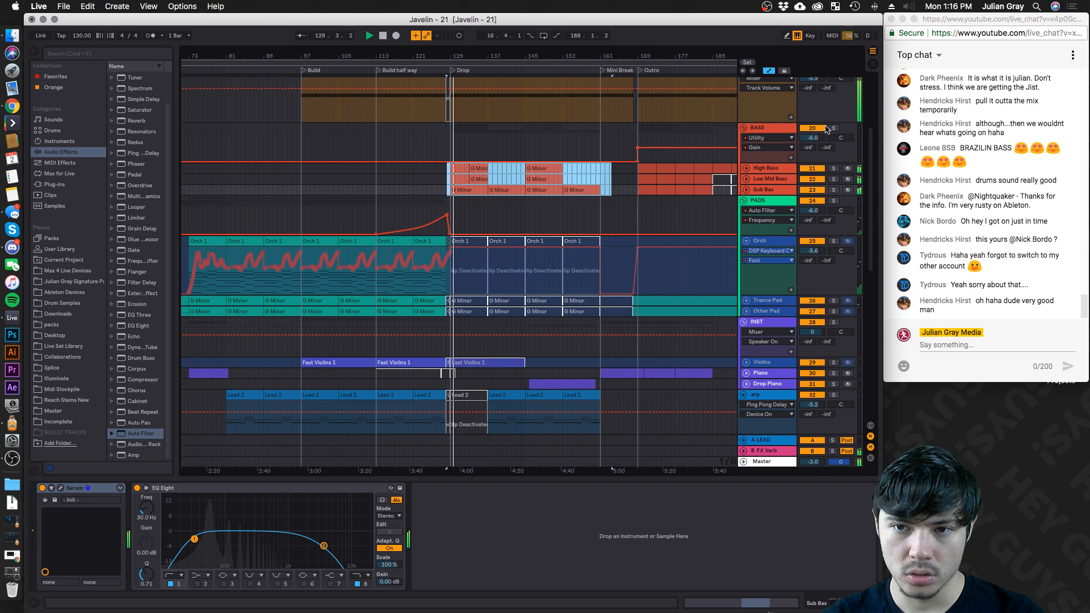
# Solo the BASS group and play it from bar 132 in the Drop
pyautogui.click(814, 129)
pyautogui.click(832, 129)
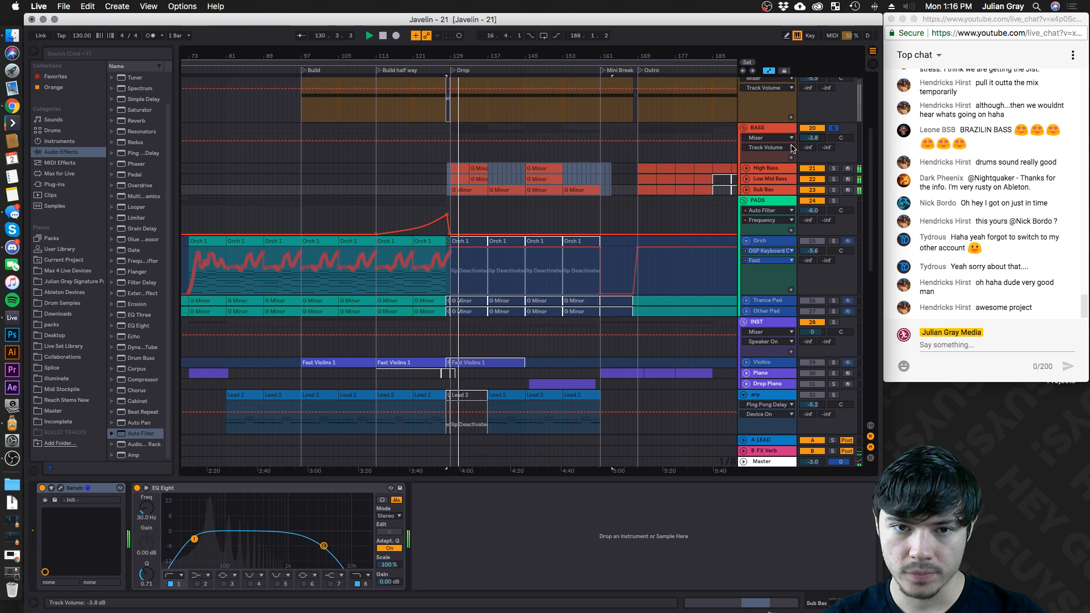
pyautogui.click(466, 149)
pyautogui.press('space')
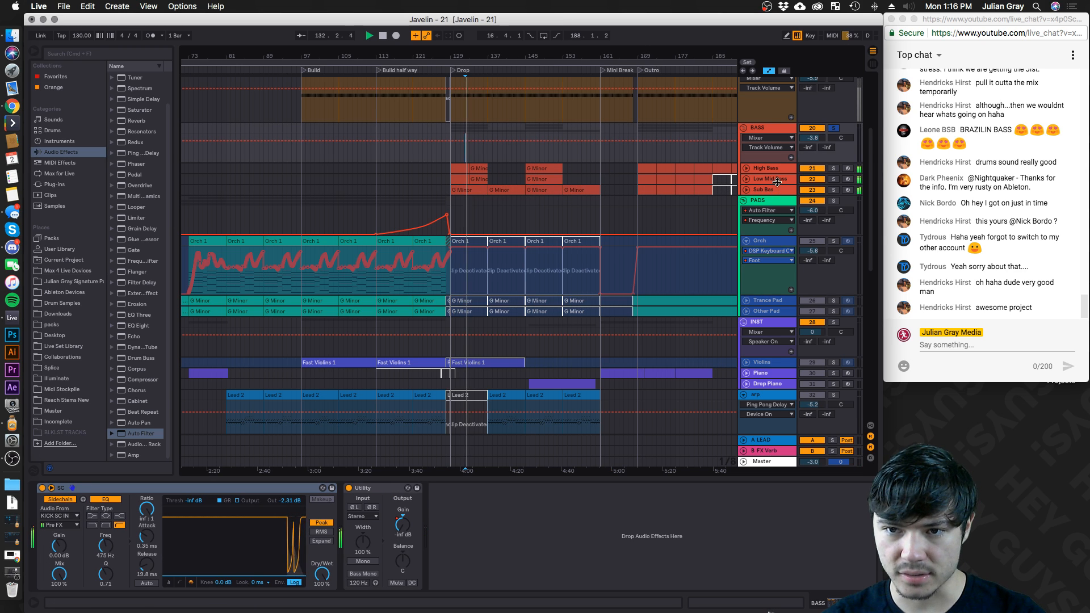
# Show the BASS Utility's Gain automation and delete its low breakpoints at the Break and before the Outro, leaving the gain at 0.00 dB
pyautogui.click(781, 127)
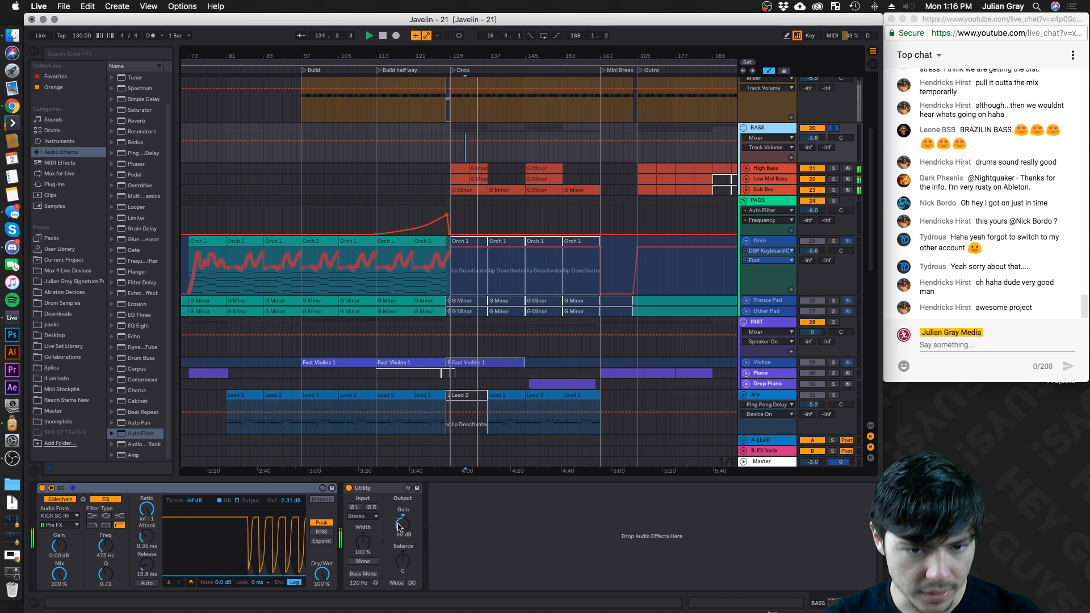
pyautogui.click(402, 523)
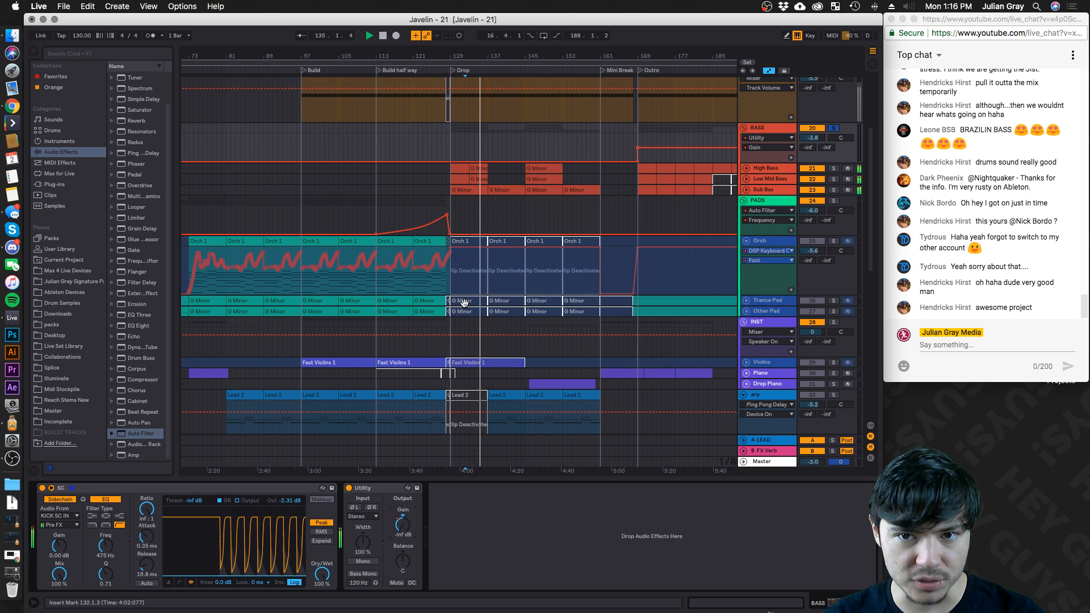
pyautogui.click(638, 162)
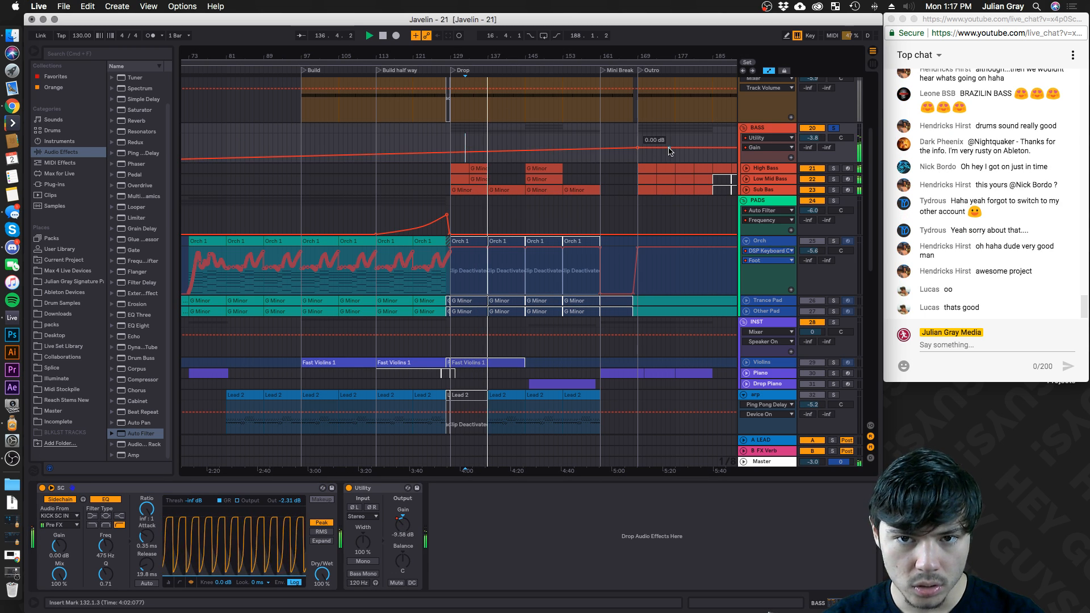
pyautogui.moveTo(337, 55); pyautogui.dragTo(338, 23)
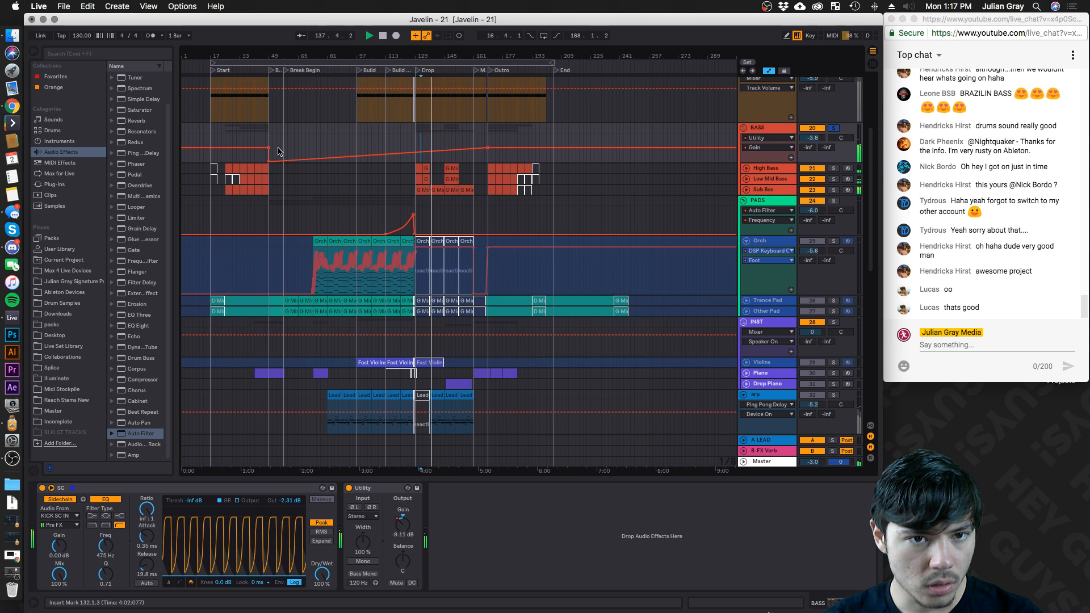
pyautogui.click(268, 162)
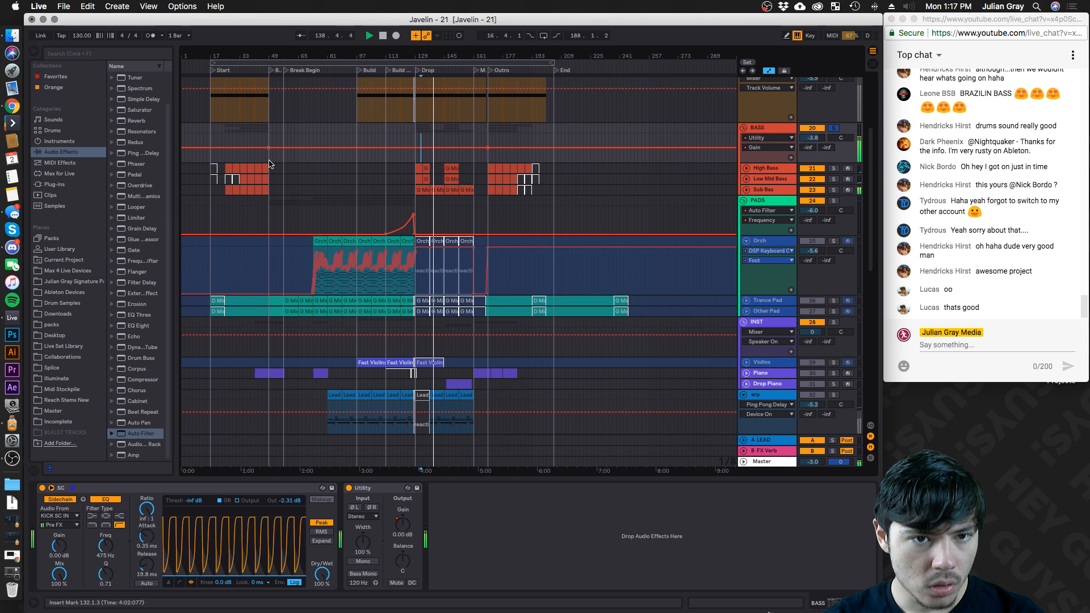
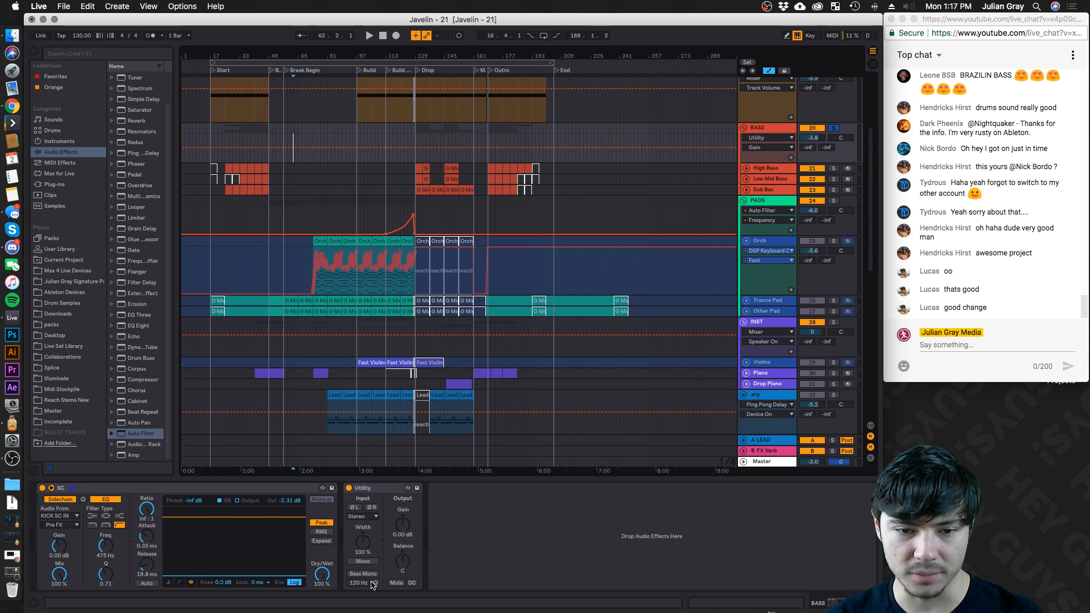
# Turn on Mute in the BASS group's Utility and play from the start of the Drop at bar 129
pyautogui.click(401, 582)
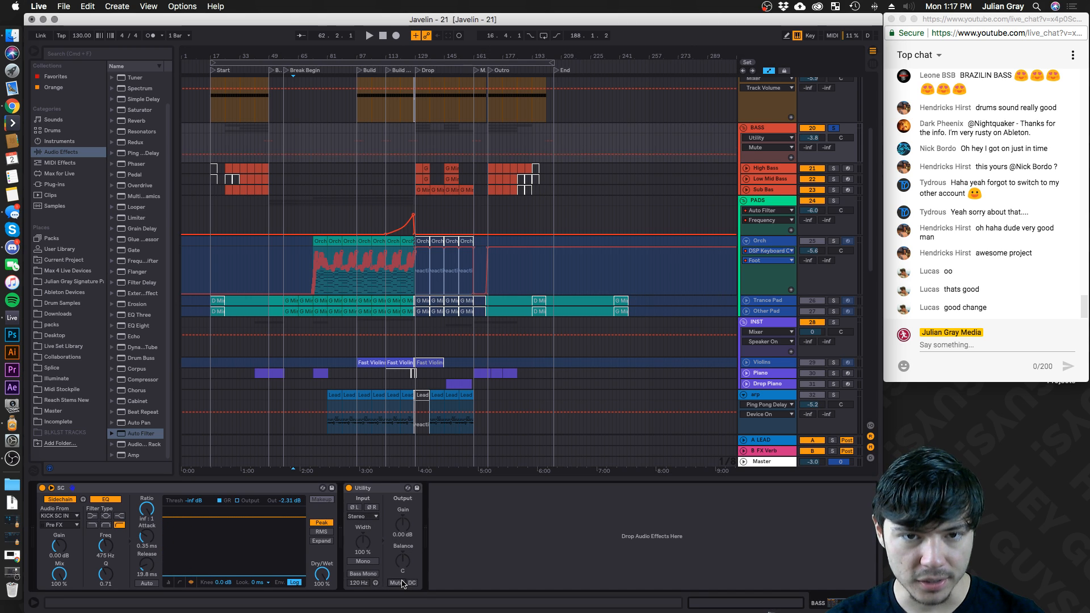
pyautogui.click(401, 582)
pyautogui.click(416, 152)
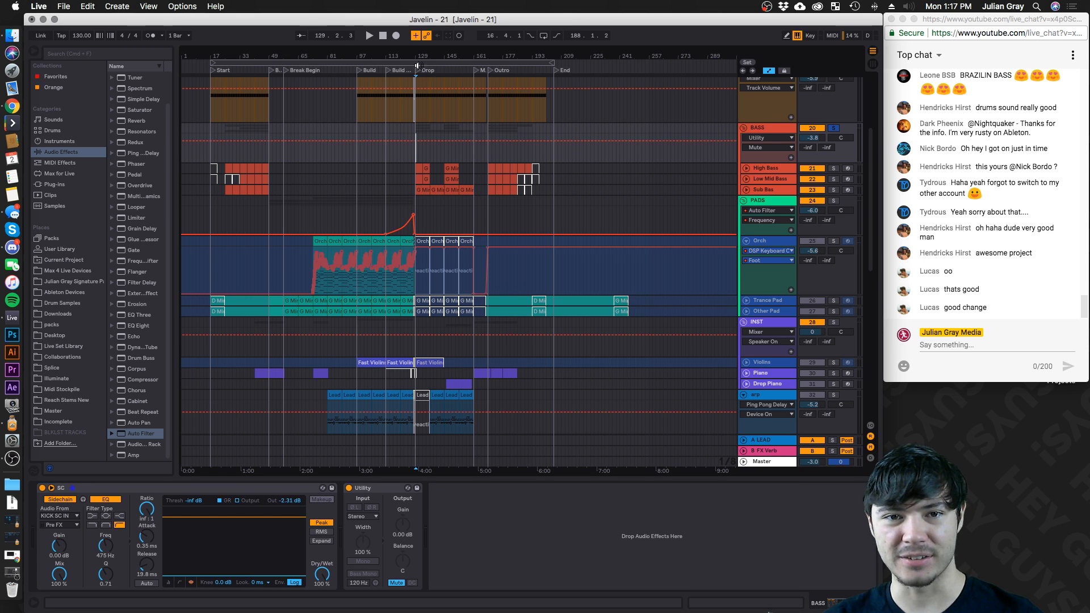
pyautogui.moveTo(420, 64); pyautogui.dragTo(420, 85)
pyautogui.press('space')
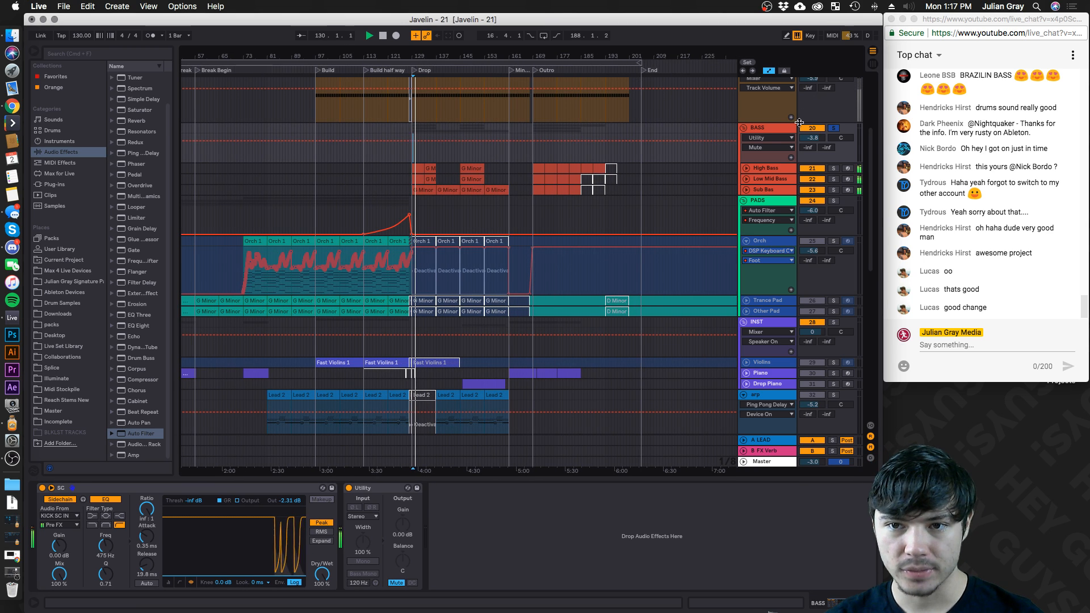
# Unfold the High Bass and Low Mid Bass tracks and take the BASS group out of solo
pyautogui.click(746, 168)
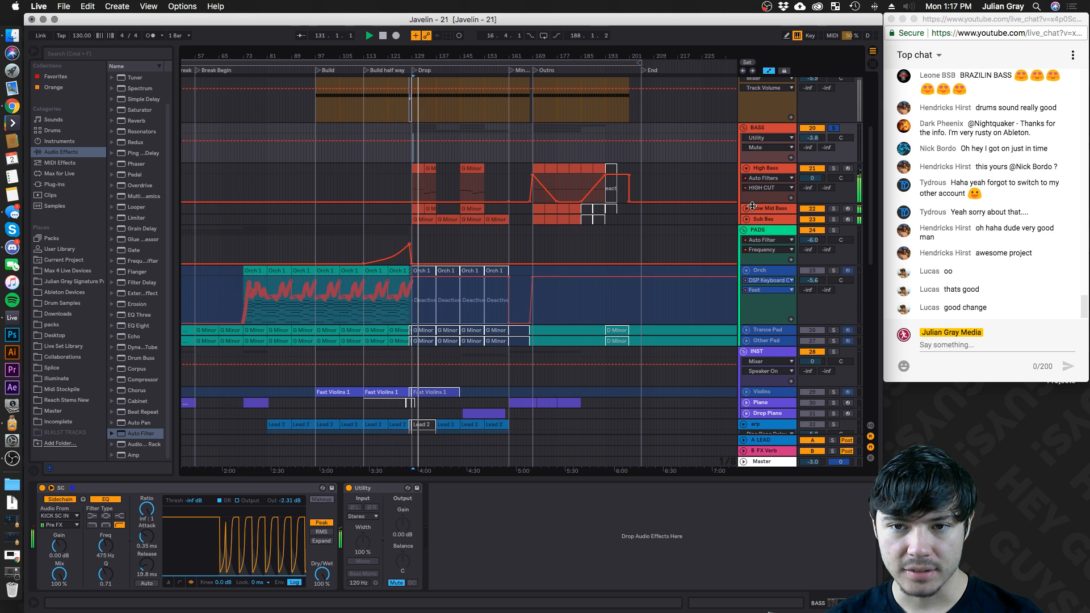
pyautogui.click(747, 209)
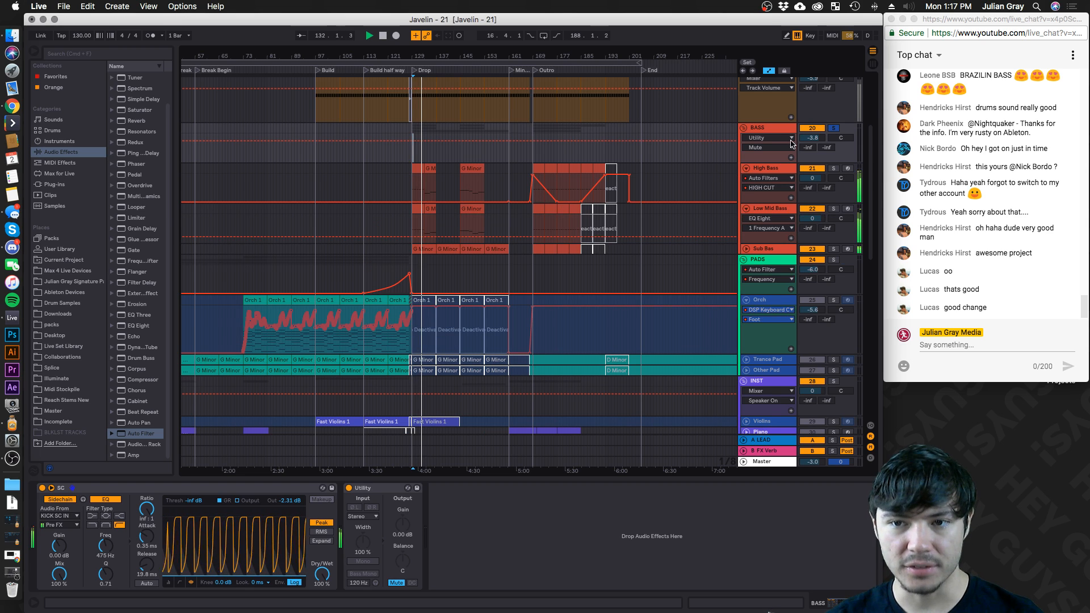
pyautogui.click(833, 131)
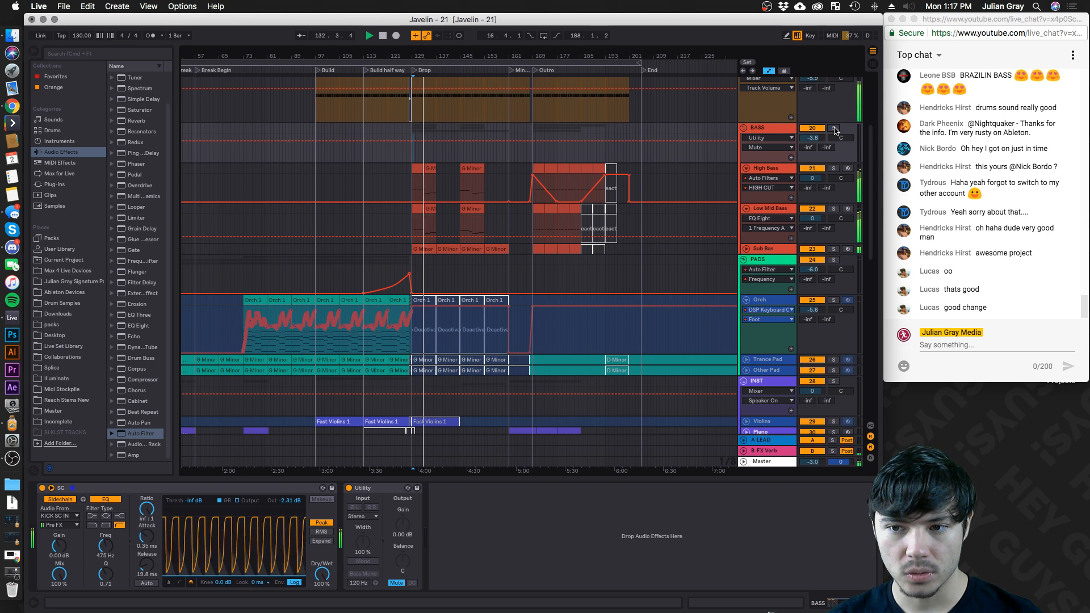
# Play from bar 127 just before the Drop and select the first High Bass clip in the Drop
pyautogui.click(406, 170)
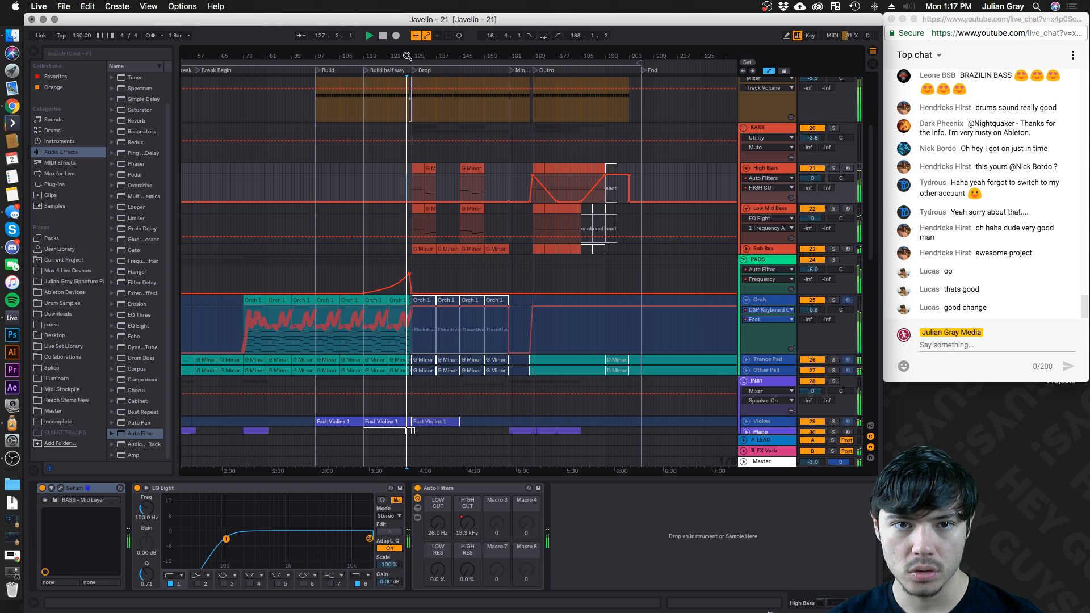
pyautogui.press('+')
pyautogui.press('+')
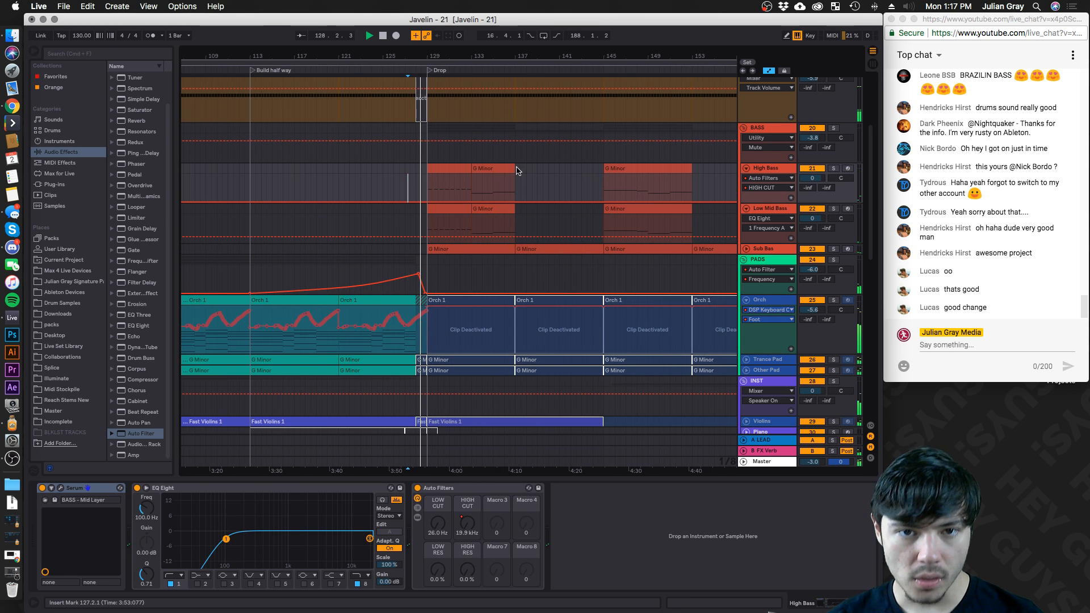
pyautogui.click(463, 171)
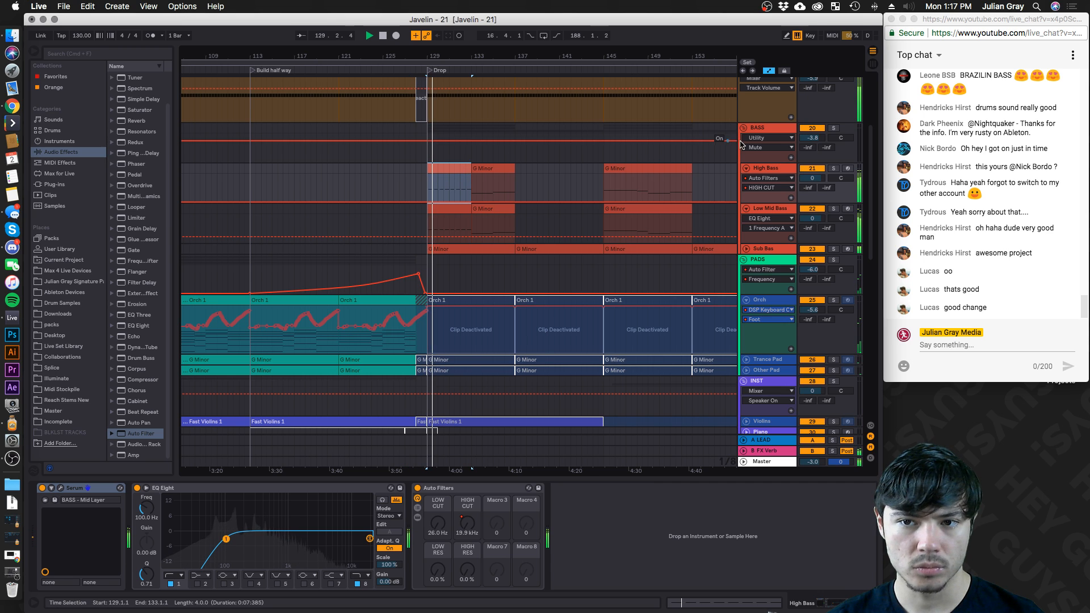
# Solo the PLK group during Drop playback and look through its pluck tracks
pyautogui.click(417, 162)
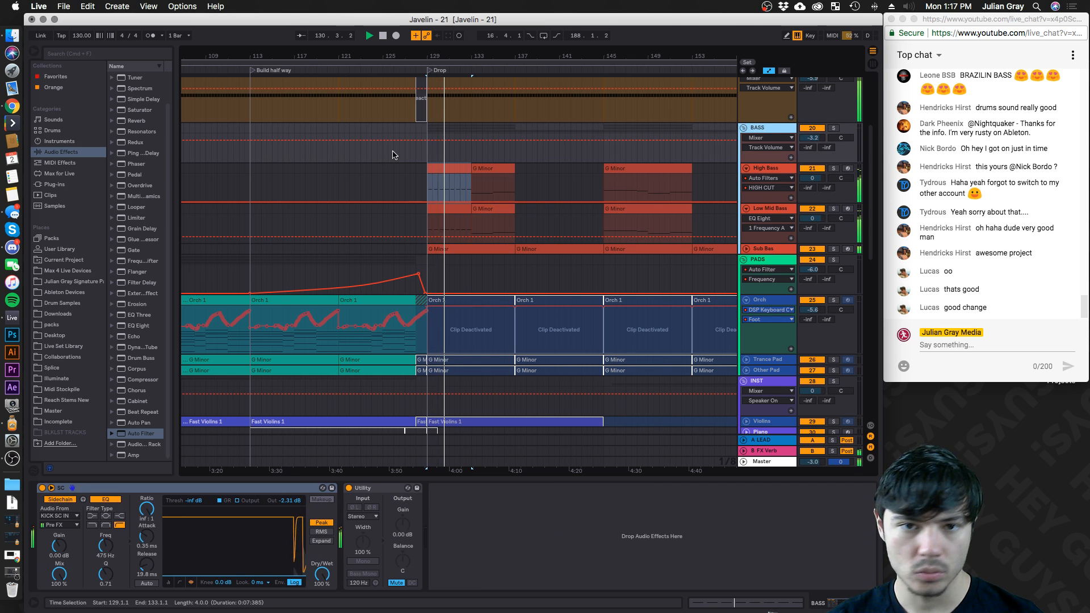
pyautogui.scroll(-10, 431, 167)
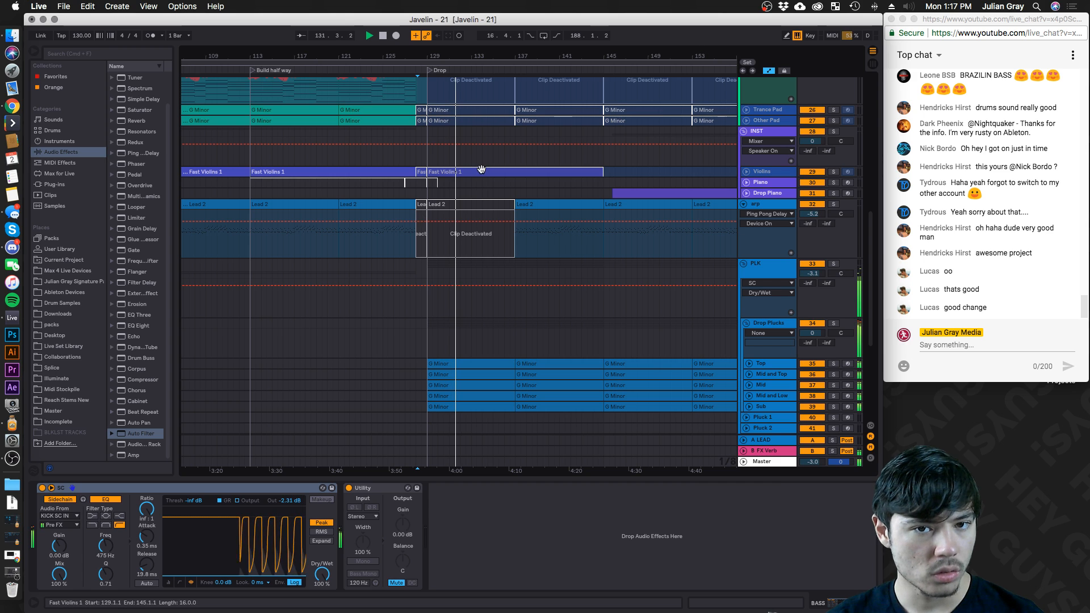
pyautogui.click(481, 170)
pyautogui.scroll(-6, 808, 222)
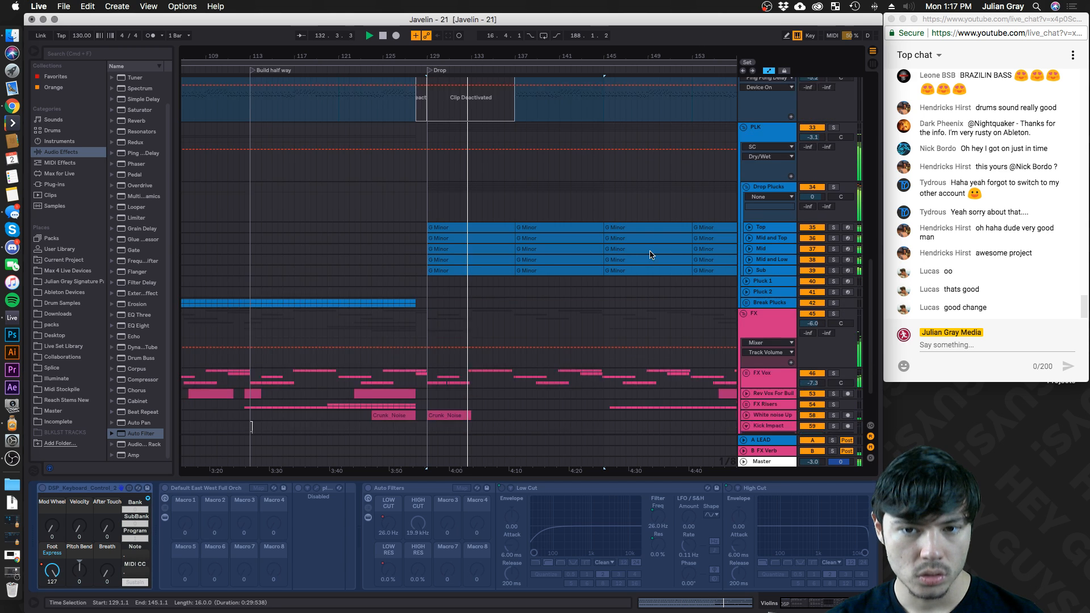
pyautogui.scroll(6, 812, 227)
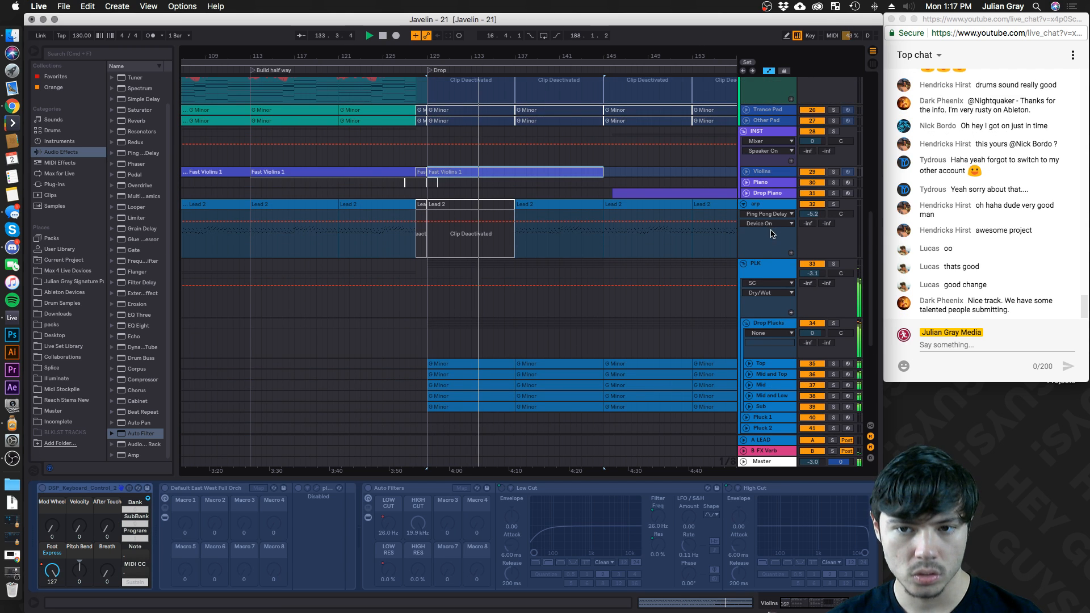
pyautogui.click(832, 264)
pyautogui.scroll(-6, 750, 261)
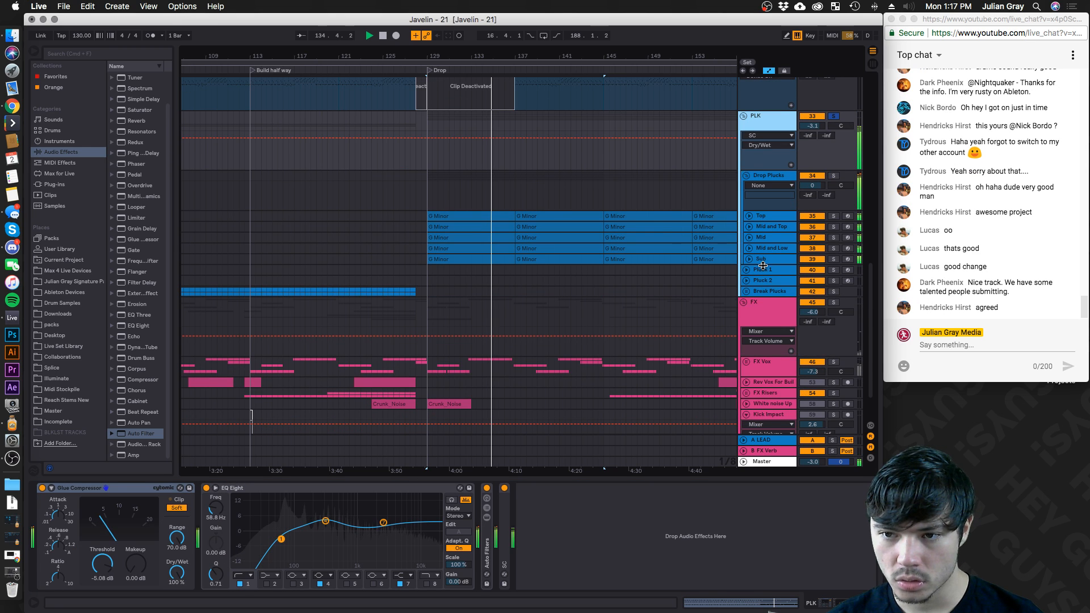
pyautogui.scroll(-2, 783, 284)
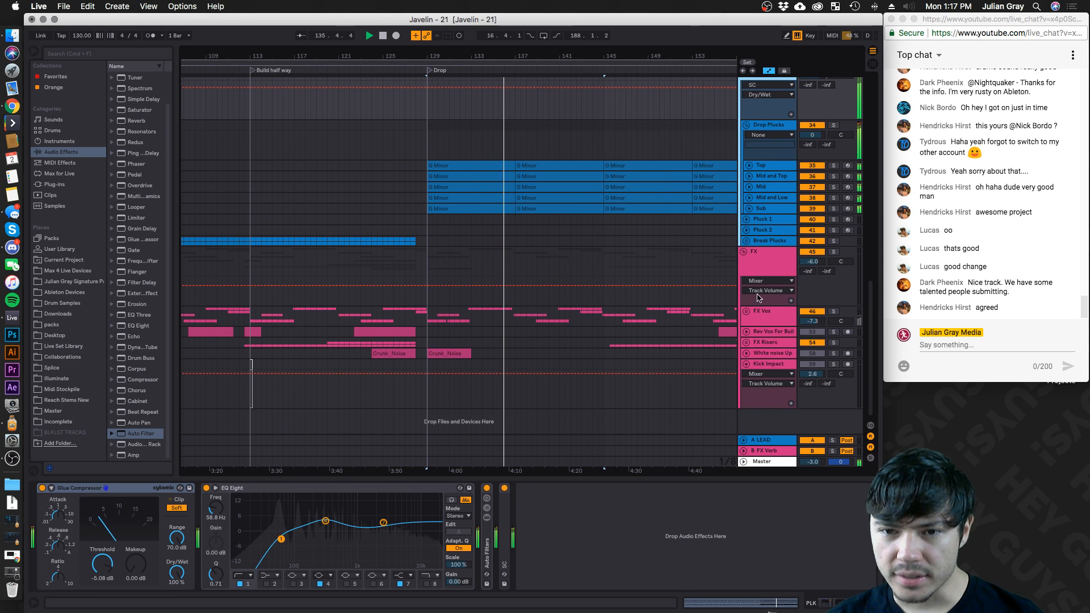
# Solo the FX group and play from bar 128 just before the Drop
pyautogui.click(824, 306)
pyautogui.click(833, 252)
pyautogui.click(418, 261)
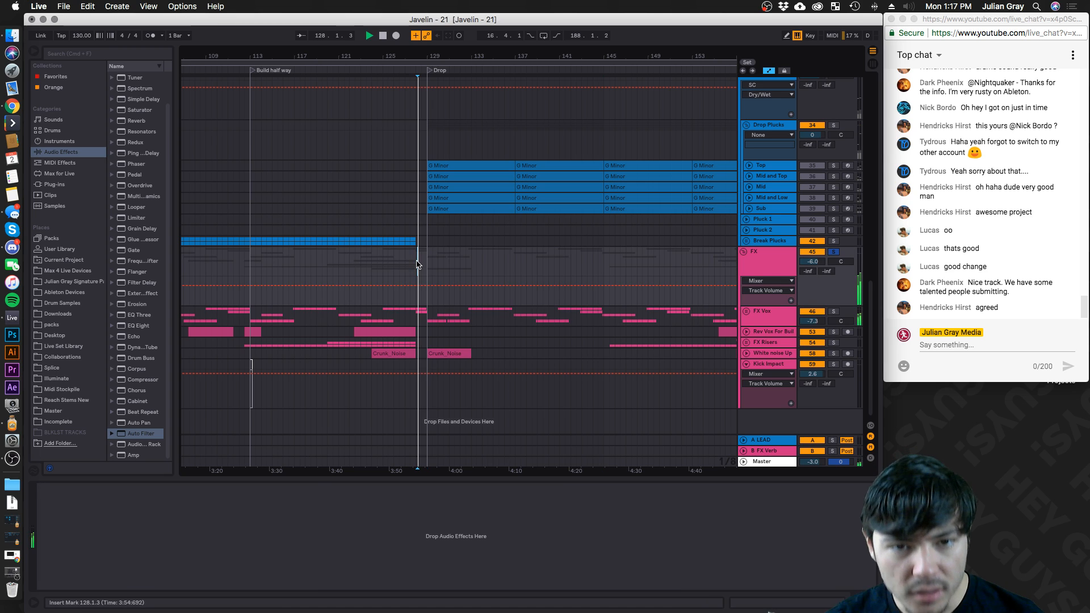
# Unfold the FX Vox group and solo its Vox A#4 track
pyautogui.click(744, 311)
pyautogui.scroll(-8, 741, 318)
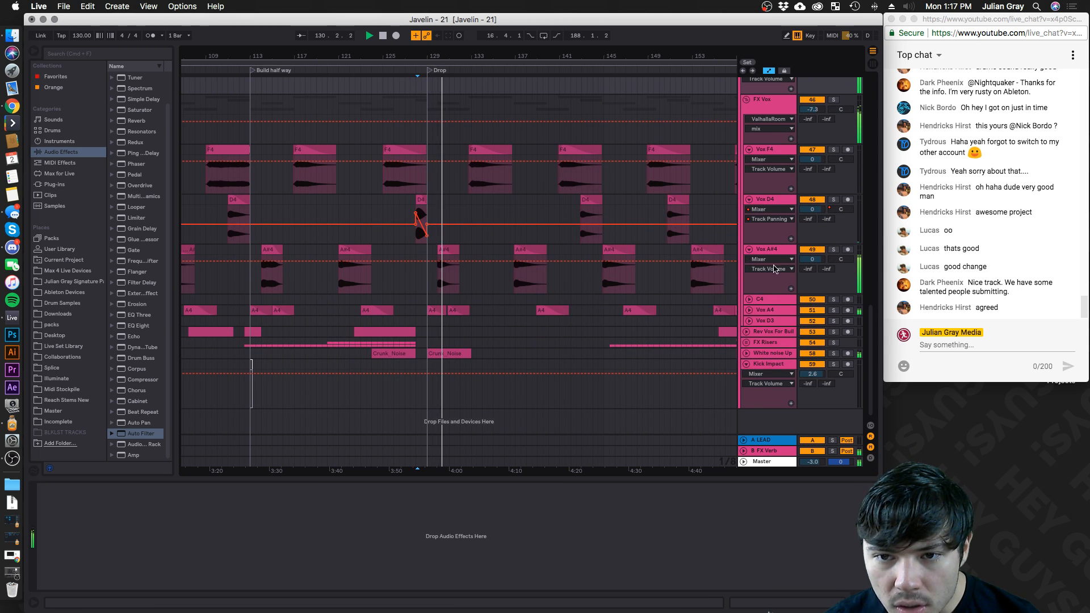
pyautogui.click(834, 250)
pyautogui.click(778, 249)
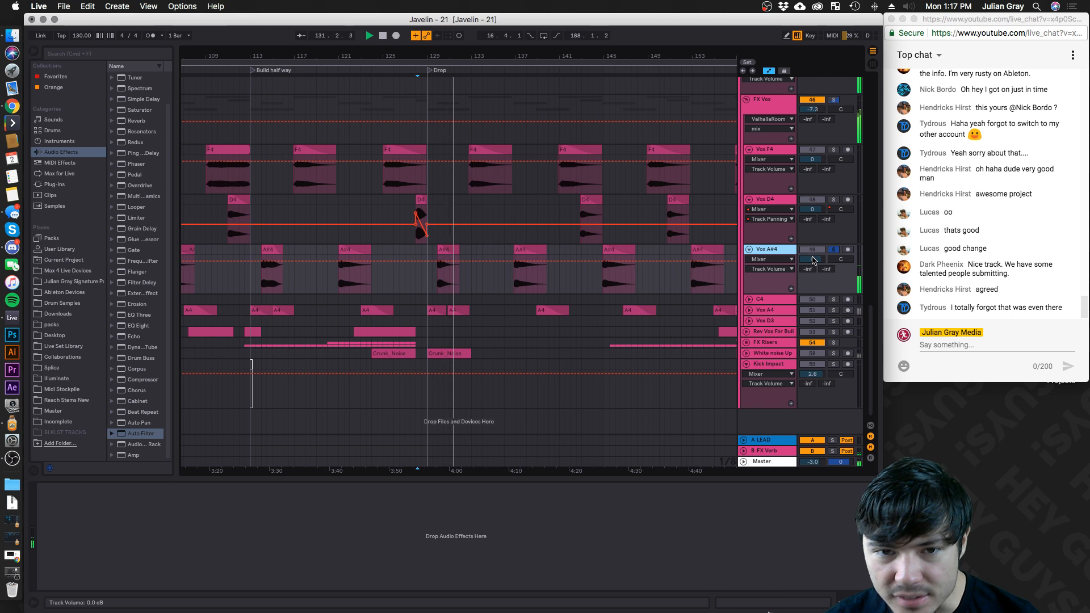
# Set the FX group's volume to -7.4 dB and play it unsoloed from bar 128.3
pyautogui.scroll(5, 783, 233)
pyautogui.click(834, 154)
pyautogui.press('space')
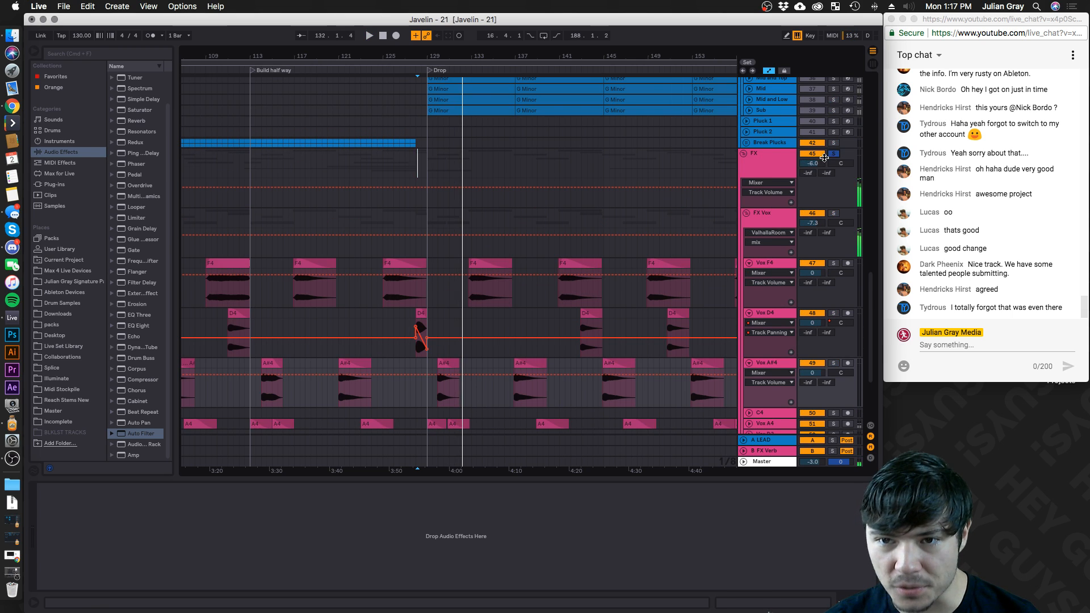
pyautogui.click(765, 167)
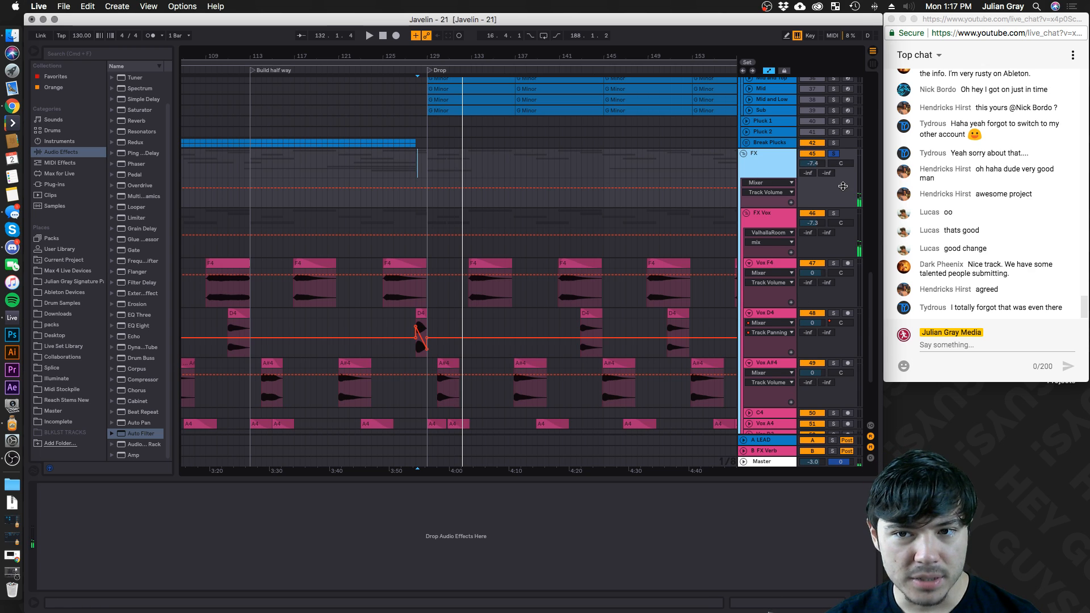
pyautogui.click(835, 154)
pyautogui.click(422, 172)
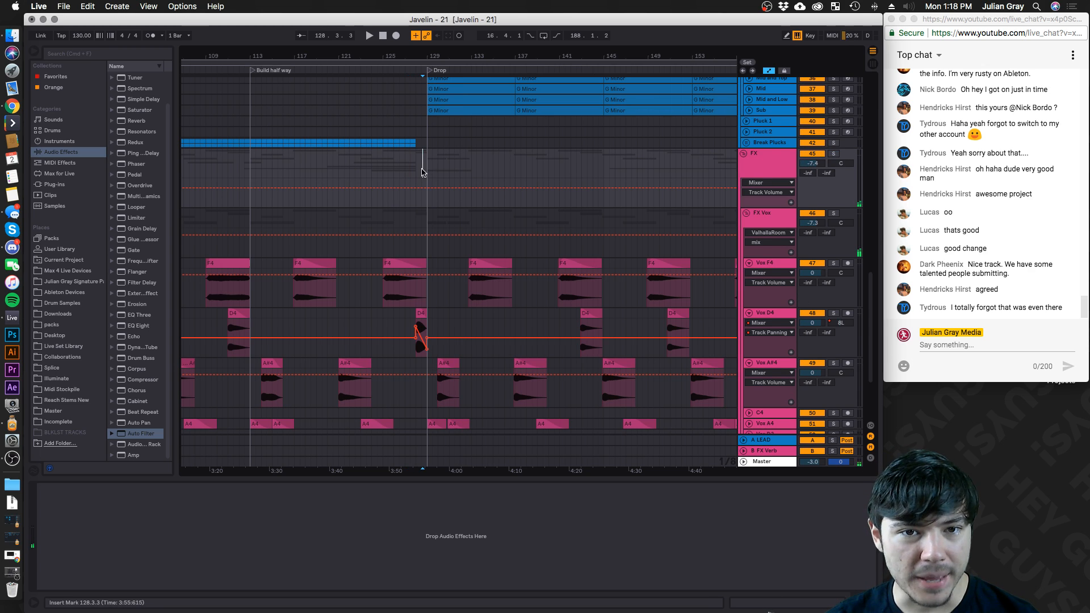
# Add an EQ Eight to the FX group and set its band 4 high shelf to 1.02 kHz at -4.34 dB
pyautogui.click(143, 326)
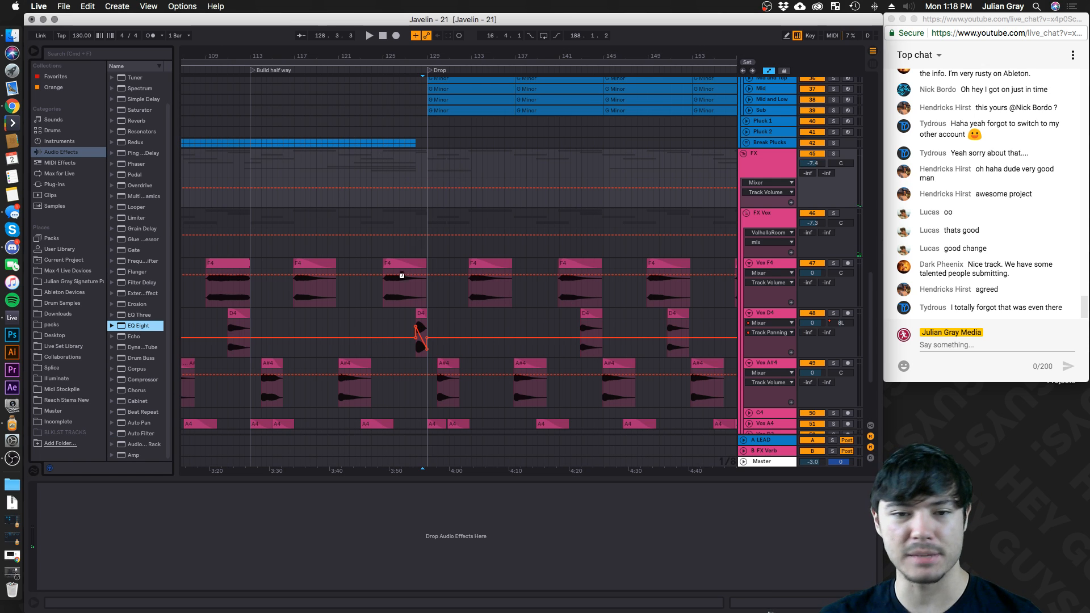
pyautogui.moveTo(384, 358); pyautogui.dragTo(358, 415)
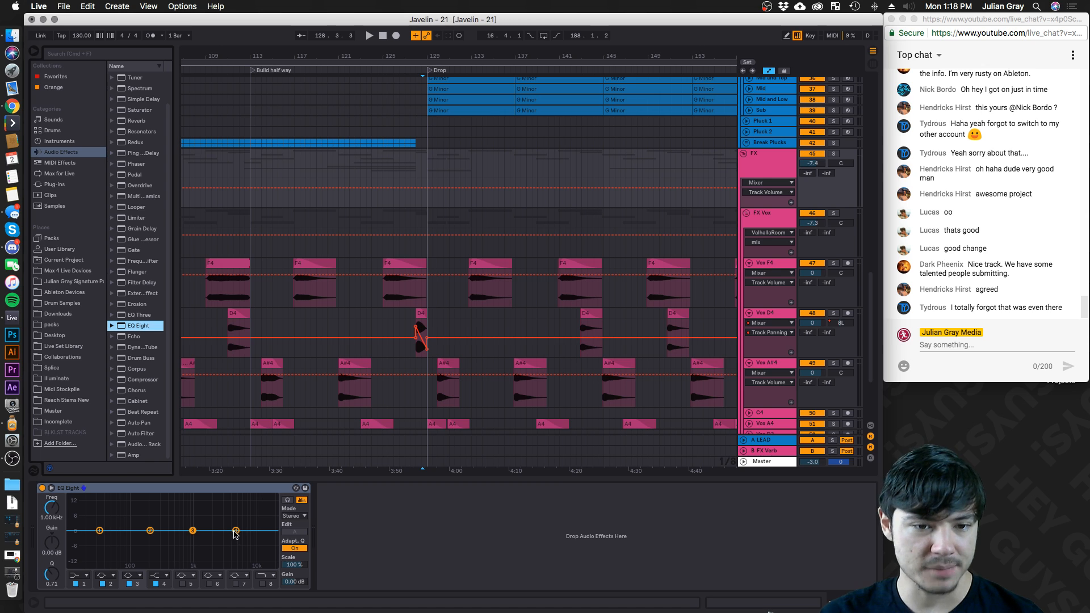
pyautogui.moveTo(236, 531); pyautogui.dragTo(226, 543)
pyautogui.click(415, 161)
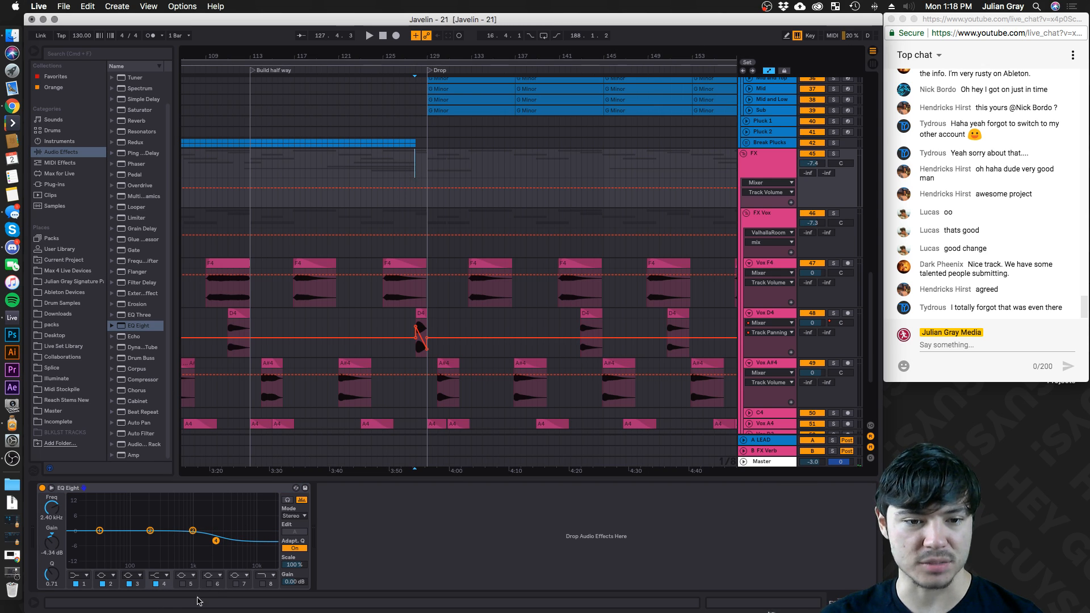
pyautogui.moveTo(218, 541); pyautogui.dragTo(205, 539)
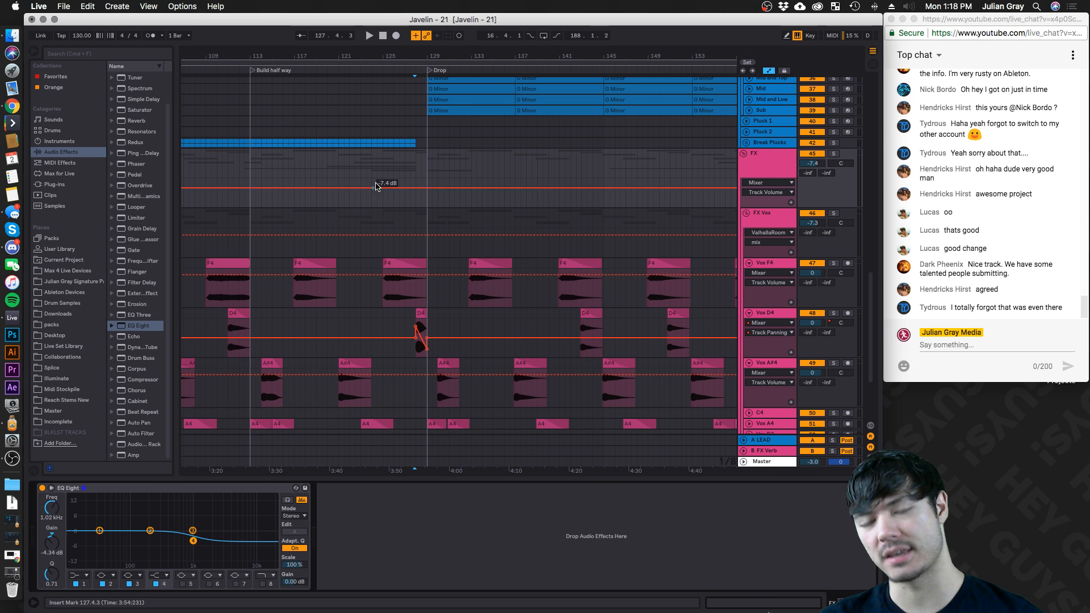
# Replay the transition into the Drop and adjust the FX EQ Eight's high shelf gain to -4.59 dB
pyautogui.click(419, 158)
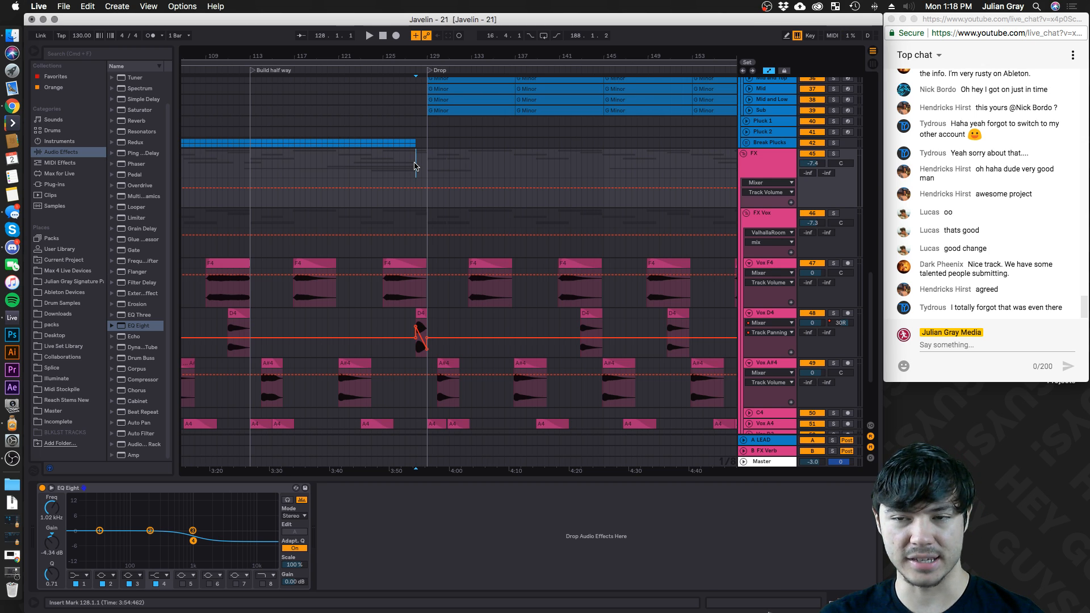
pyautogui.click(400, 160)
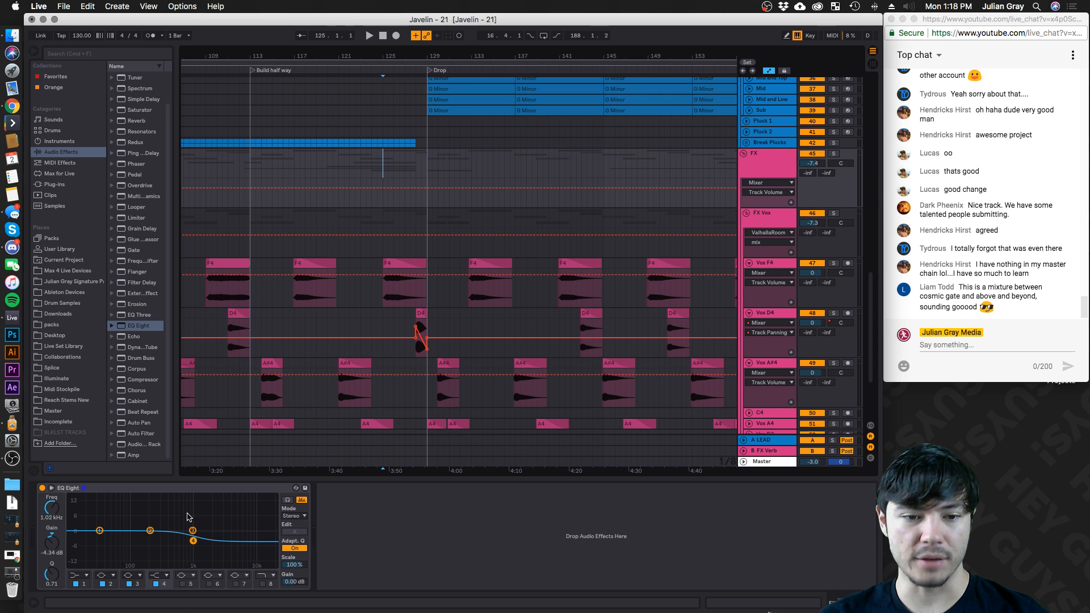
pyautogui.moveTo(193, 541)
pyautogui.mouseDown()
pyautogui.moveTo(194, 511)
pyautogui.moveTo(195, 547)
pyautogui.mouseUp()
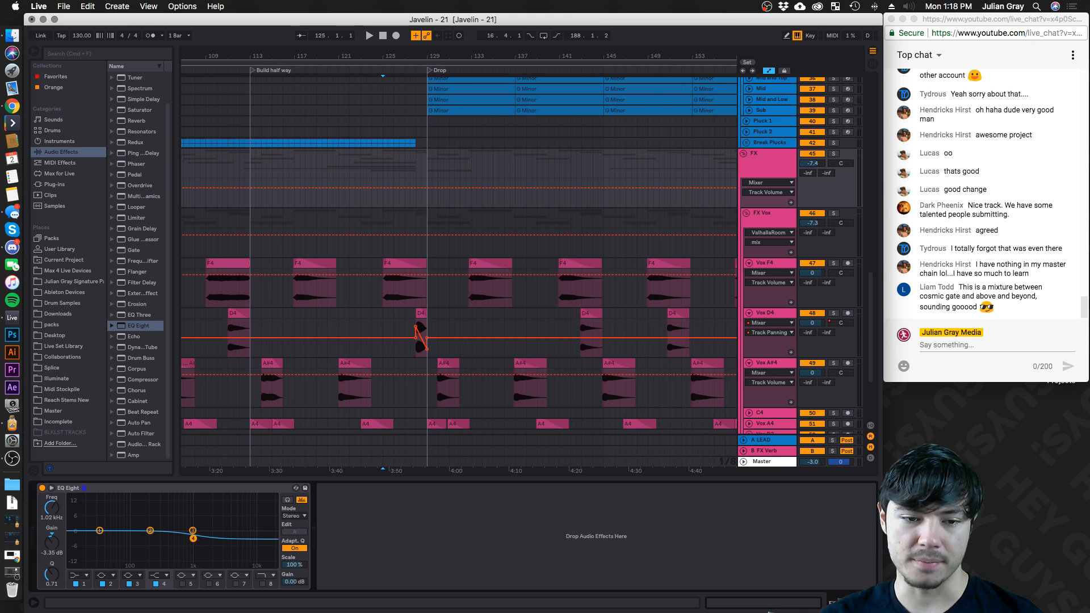
pyautogui.click(413, 161)
pyautogui.press('space')
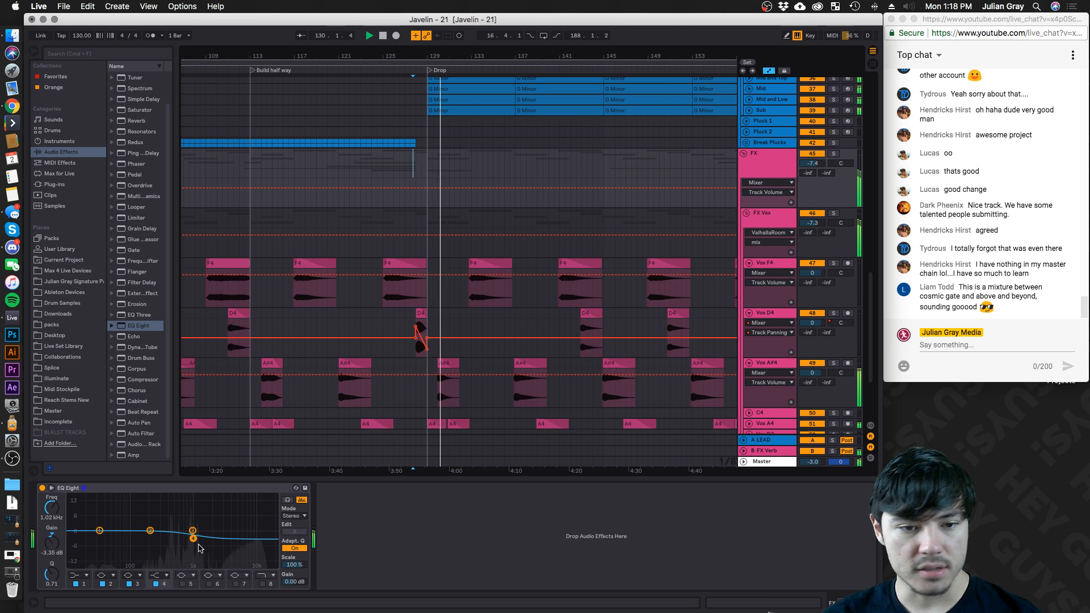
pyautogui.press('space')
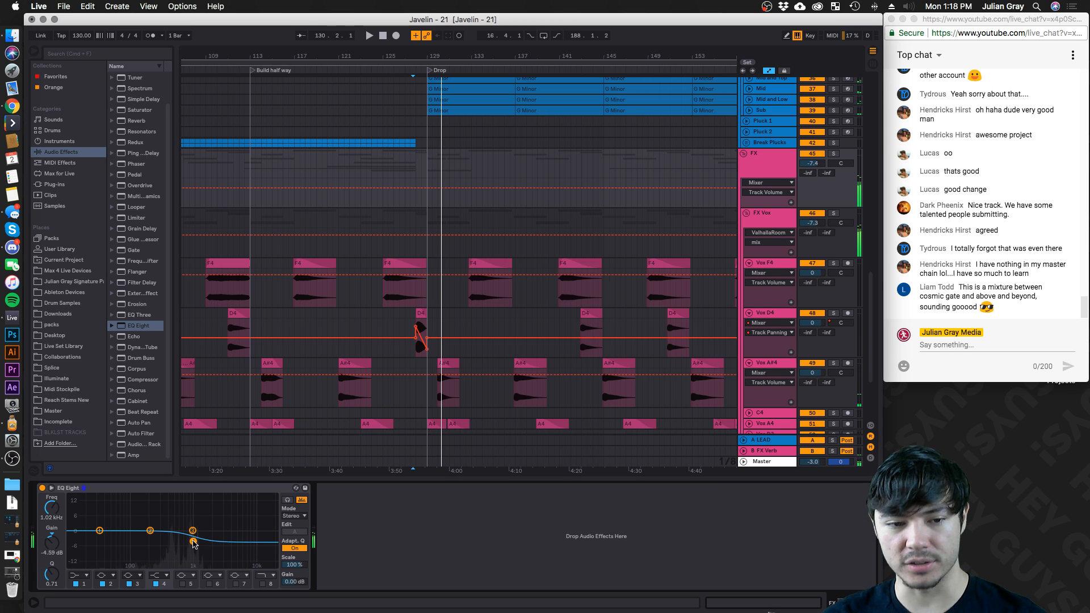
# Play from bar 128.3 just before the Drop and set the FX group's volume to -7.5 dB
pyautogui.click(425, 167)
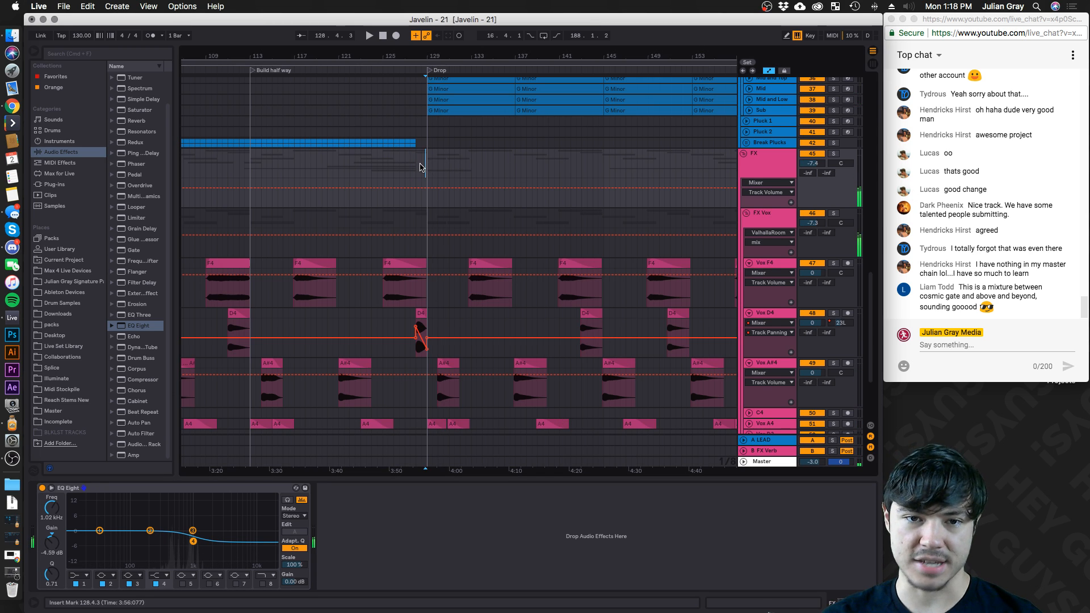
pyautogui.press('space')
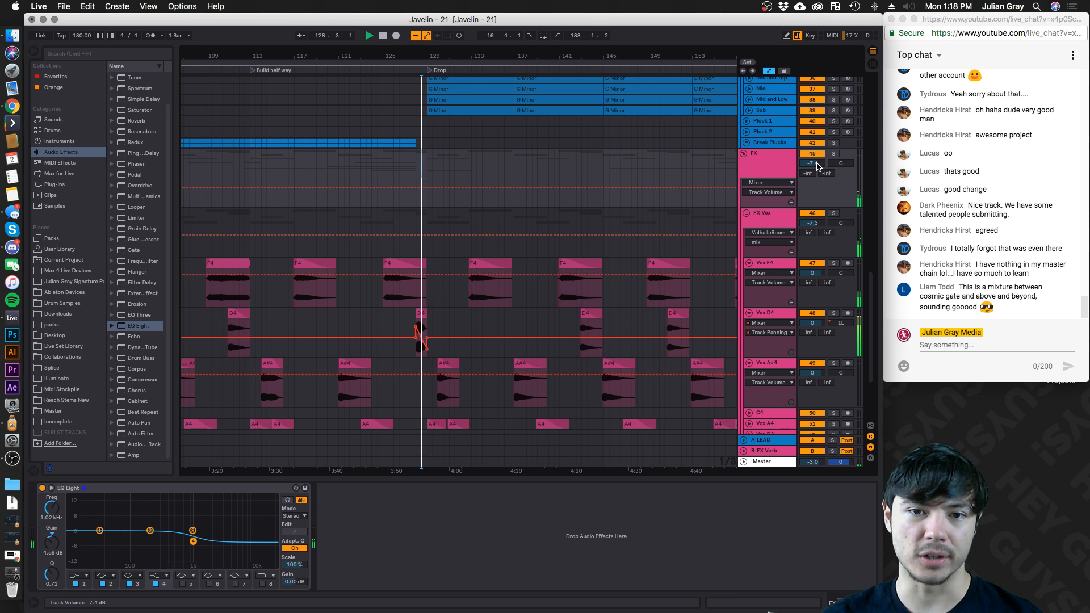
pyautogui.moveTo(817, 168); pyautogui.dragTo(817, 169)
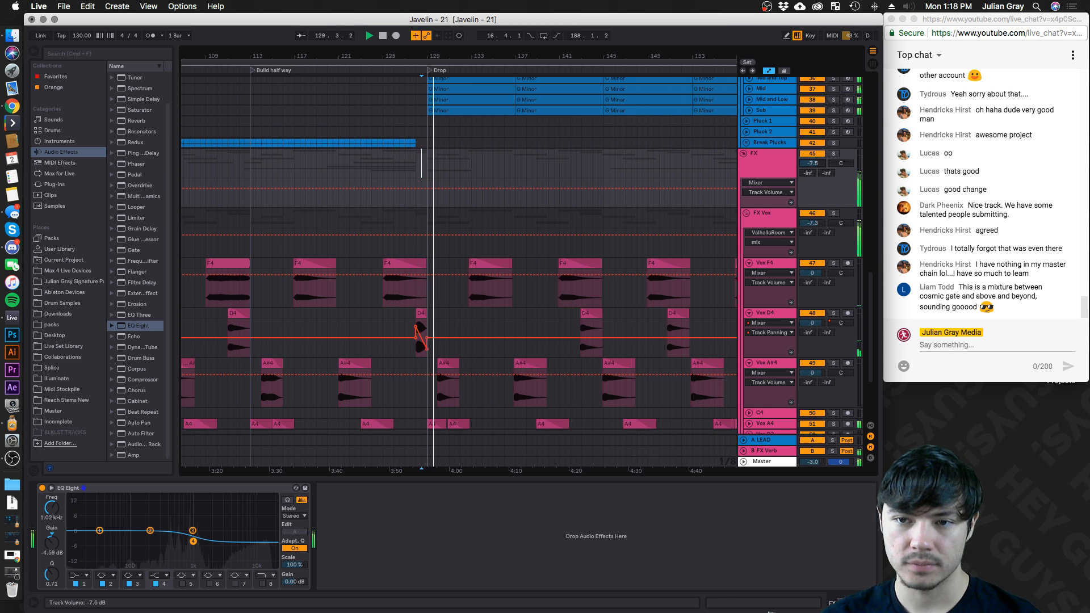
pyautogui.click(765, 164)
# Return to the BASS group and solo it during Drop playback
pyautogui.scroll(4, 725, 180)
pyautogui.scroll(8, 724, 180)
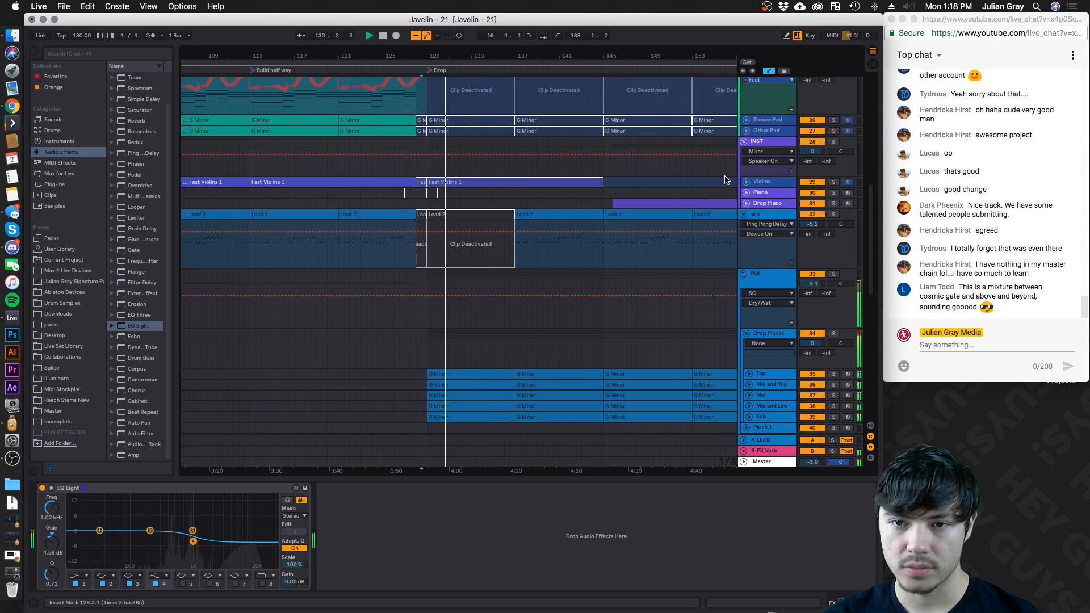
pyautogui.scroll(10, 725, 180)
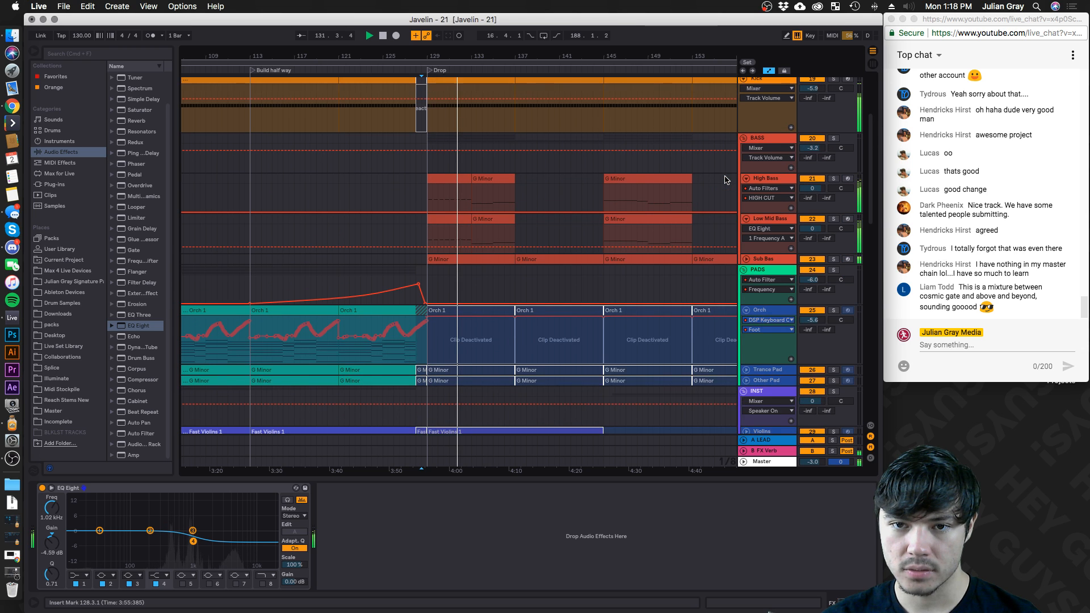
pyautogui.click(835, 149)
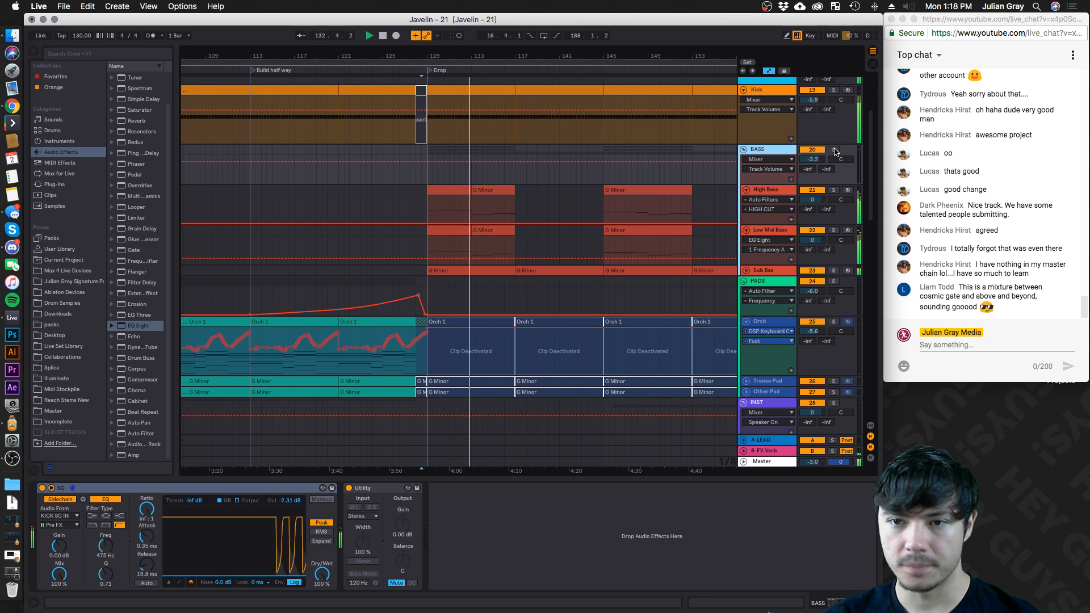
pyautogui.click(833, 150)
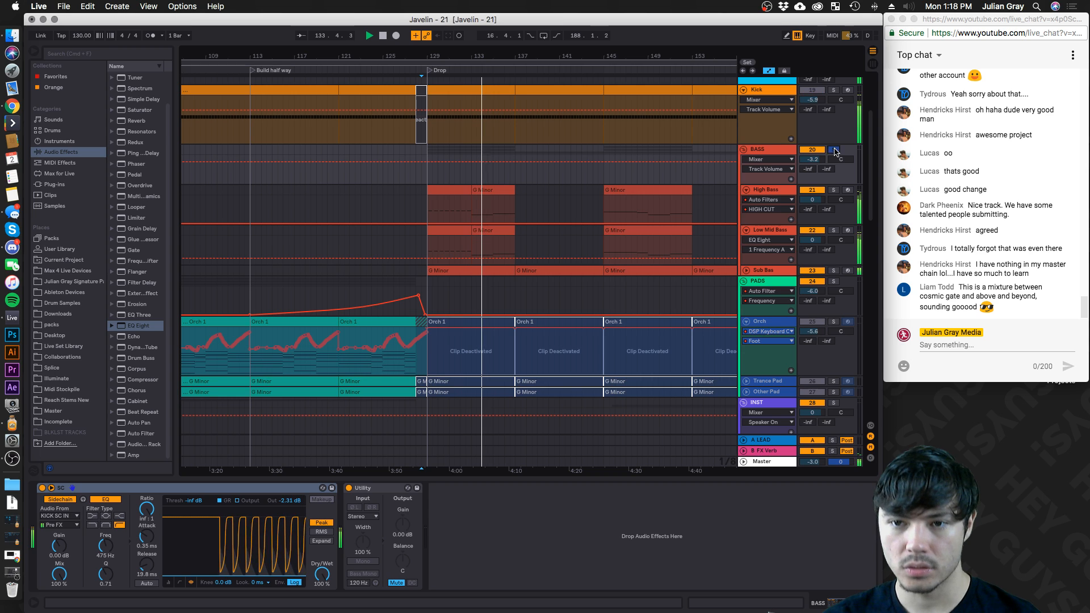
# Turn off Mute in the BASS group's Utility and replay the Drop with the group out of solo
pyautogui.click(778, 190)
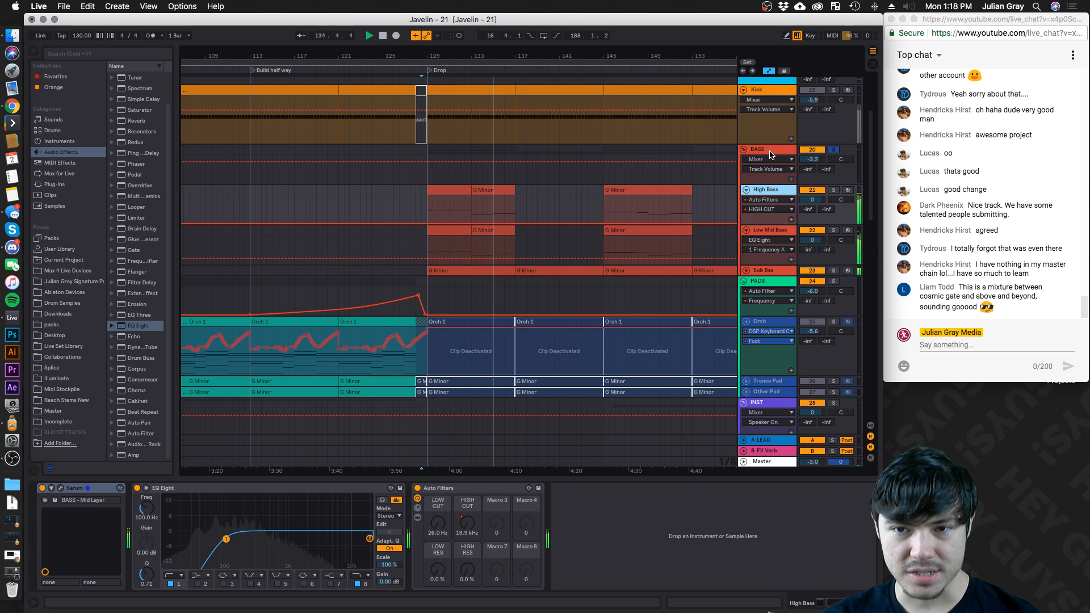
pyautogui.click(773, 150)
pyautogui.click(396, 583)
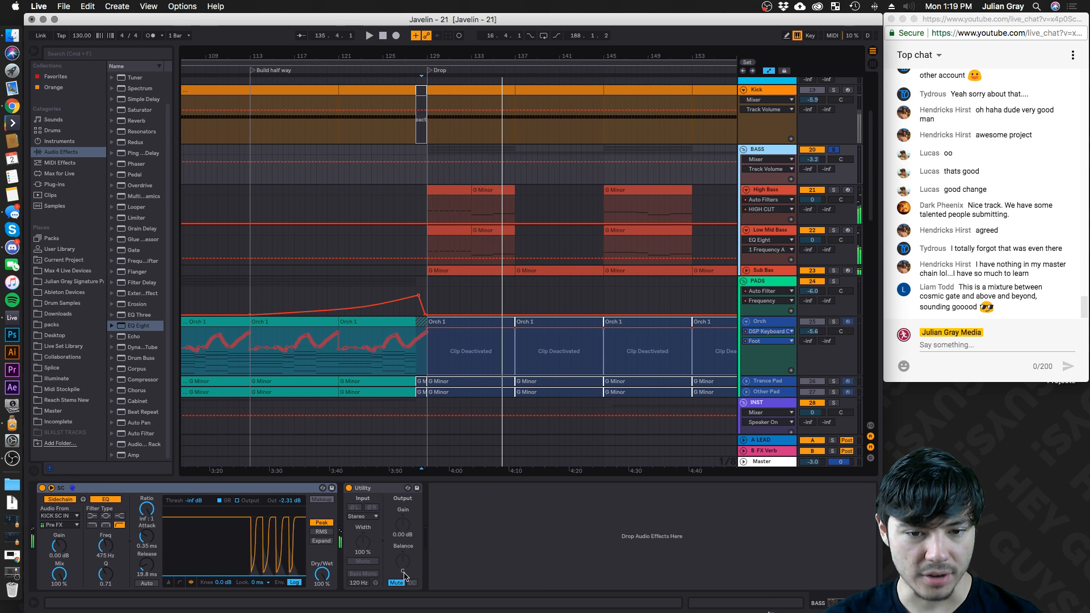
pyautogui.press('space')
pyautogui.click(834, 150)
pyautogui.click(415, 165)
pyautogui.press('space')
pyautogui.click(511, 162)
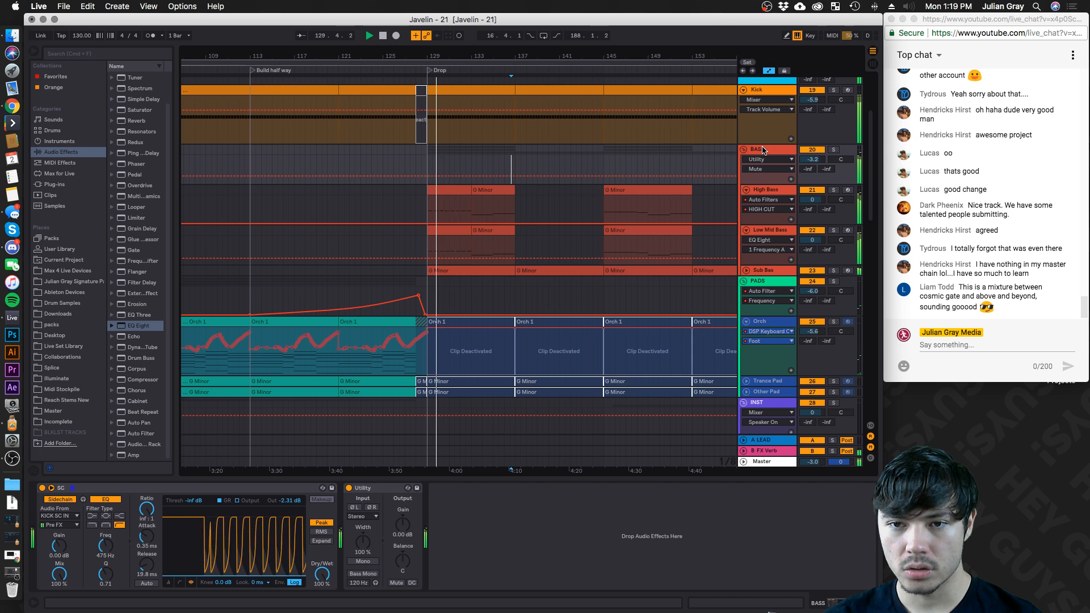
# Deactivate the High Bass and Low Mid Bass clips in the first eight bars of the Drop
pyautogui.click(764, 149)
pyautogui.moveTo(520, 194); pyautogui.dragTo(439, 227)
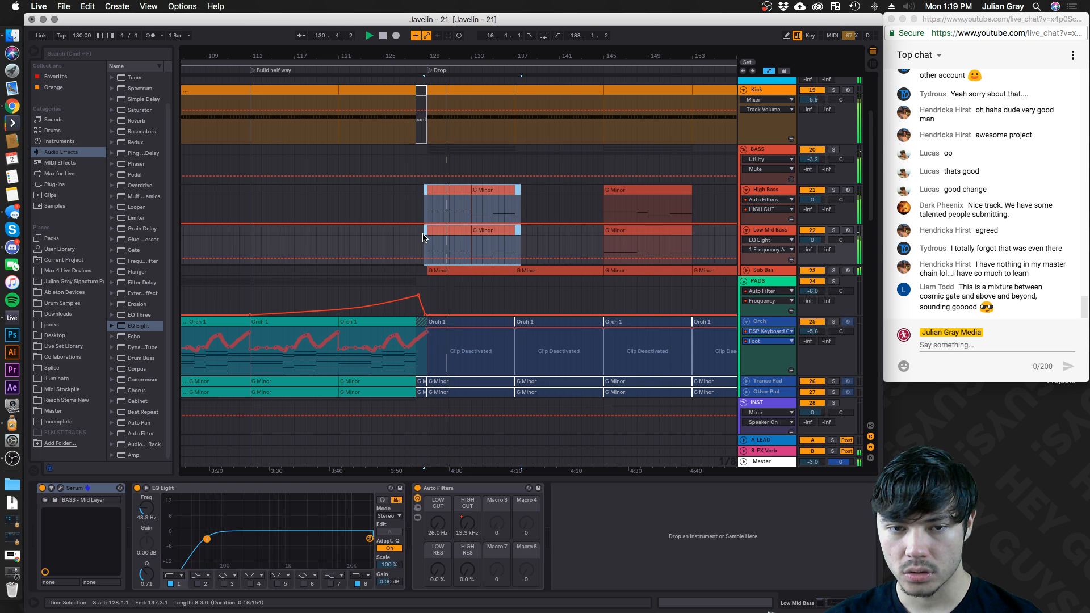
pyautogui.press('0')
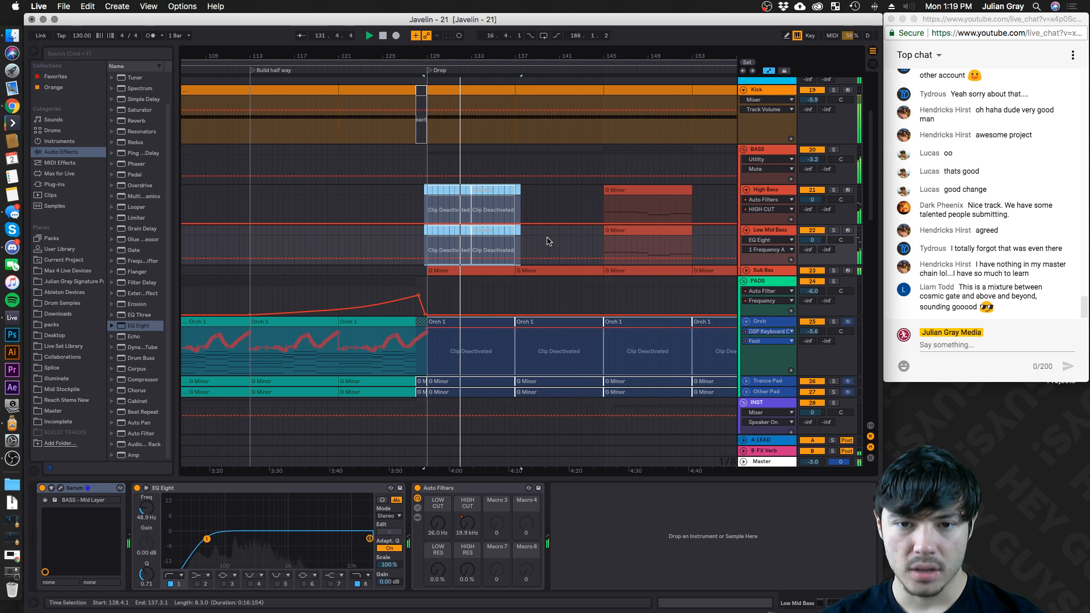
# Unfold the Sub Bas track, select its first clip in the Drop at bar 129 and stop playback
pyautogui.scroll(-2, 548, 239)
pyautogui.click(747, 214)
pyautogui.click(761, 214)
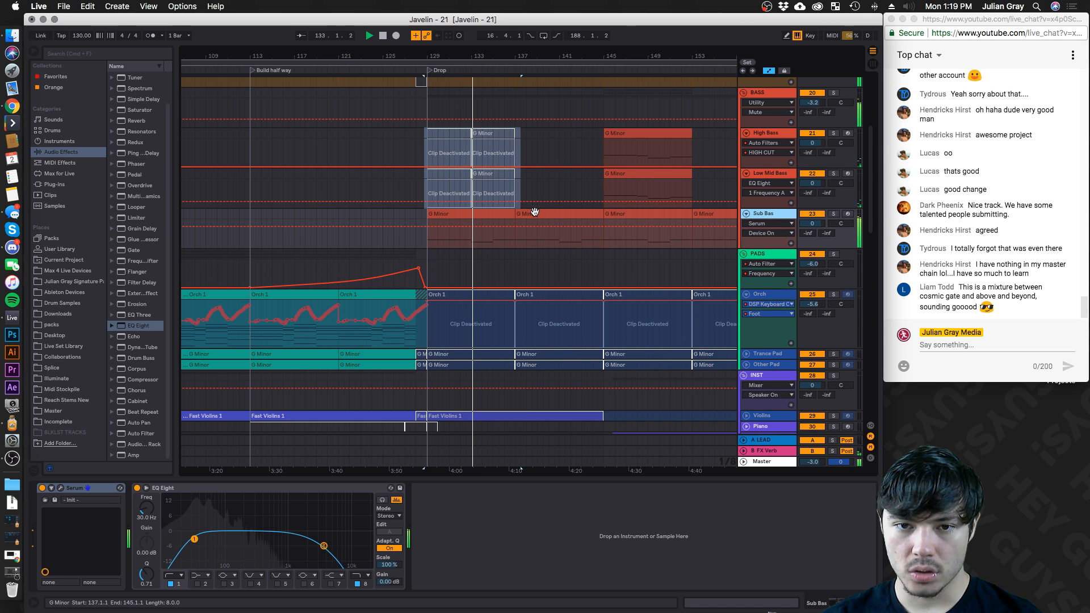
pyautogui.click(494, 214)
pyautogui.click(531, 154)
pyautogui.click(487, 214)
pyautogui.press('space')
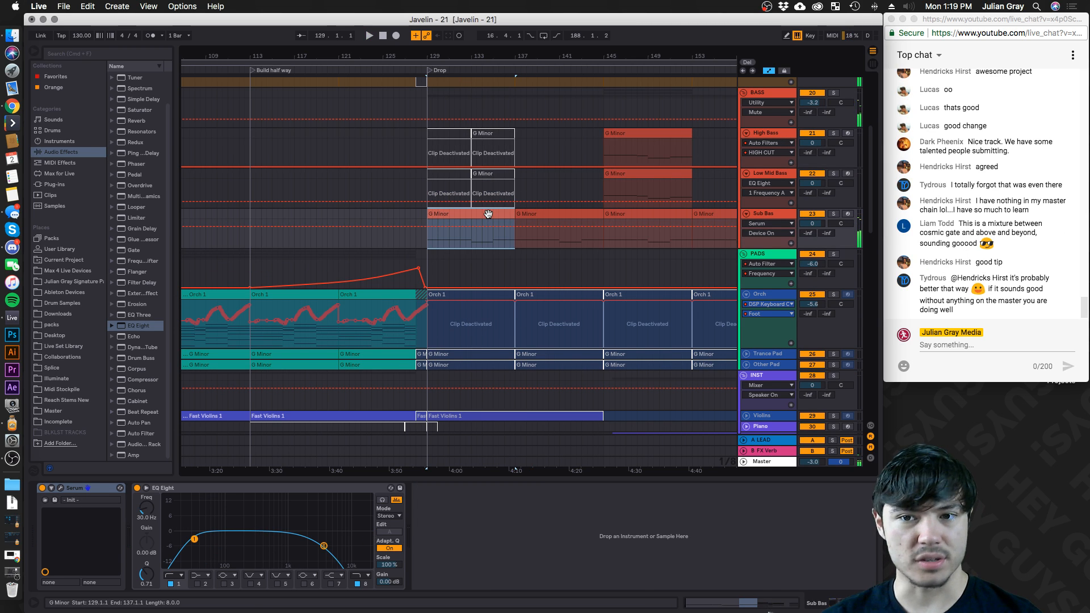
# Play the Drop from bar 129 to hear it with only the Sub Bas layer active
pyautogui.click(395, 201)
pyautogui.press('space')
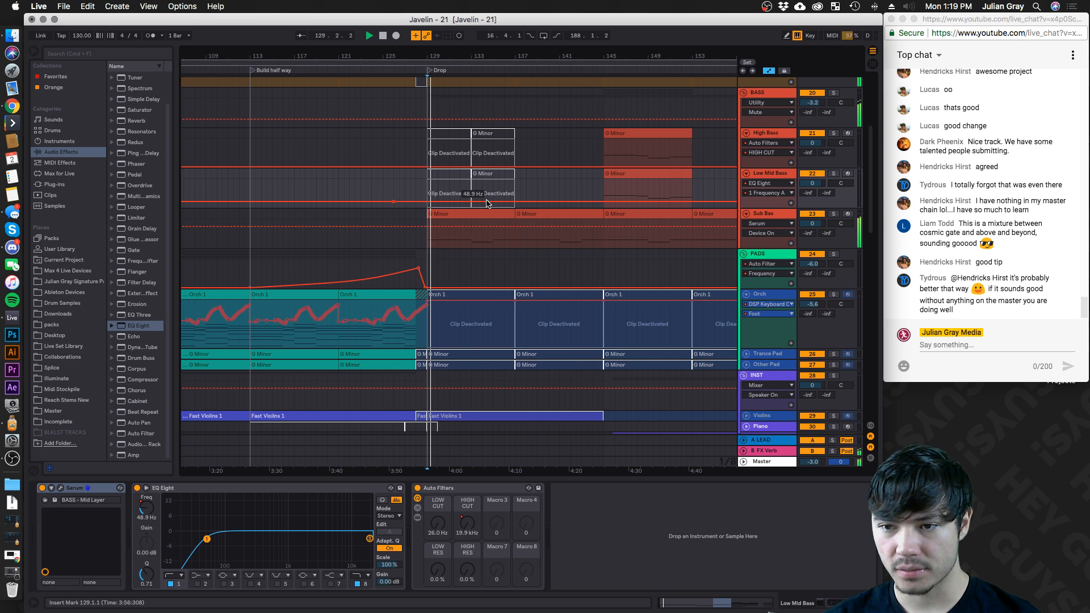
pyautogui.scroll(-1, 488, 204)
pyautogui.scroll(5, 487, 204)
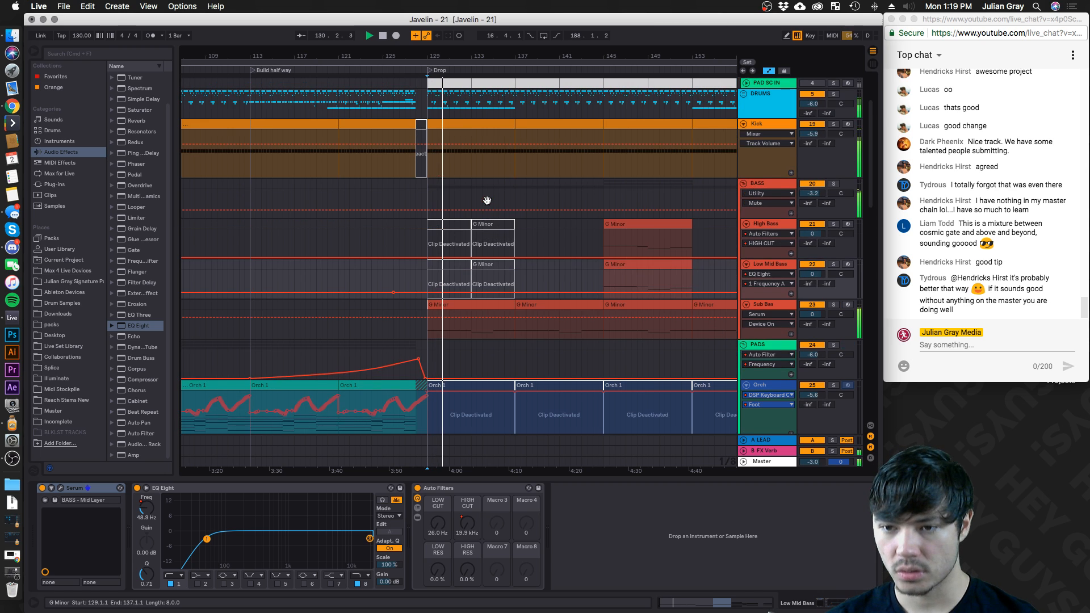
# Open the Master track's devices, stop playback and select the Generic Master rack in the chain
pyautogui.click(782, 463)
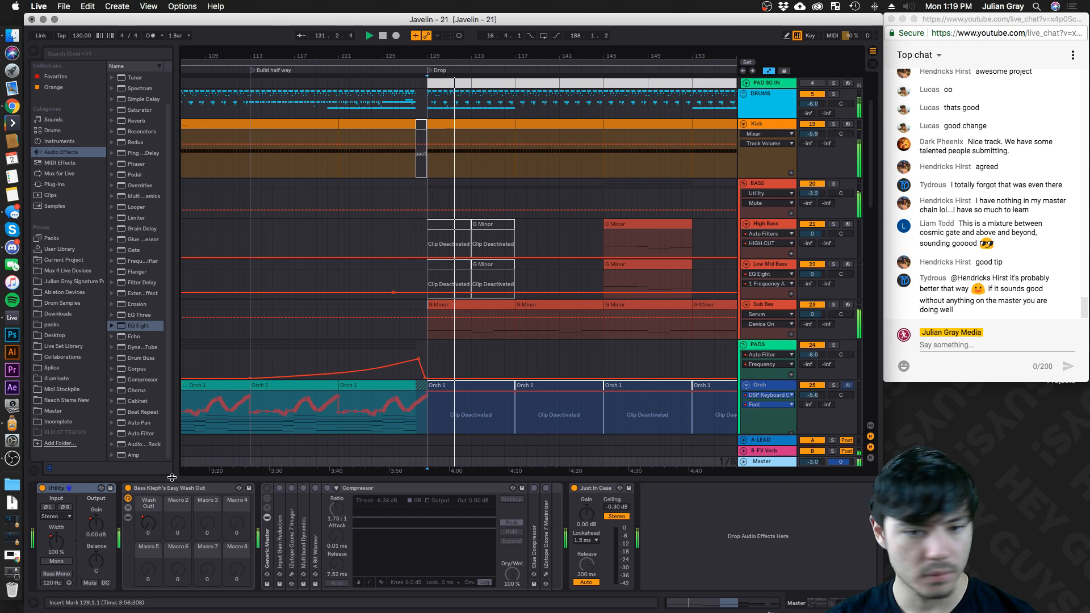
pyautogui.click(386, 492)
pyautogui.press('space')
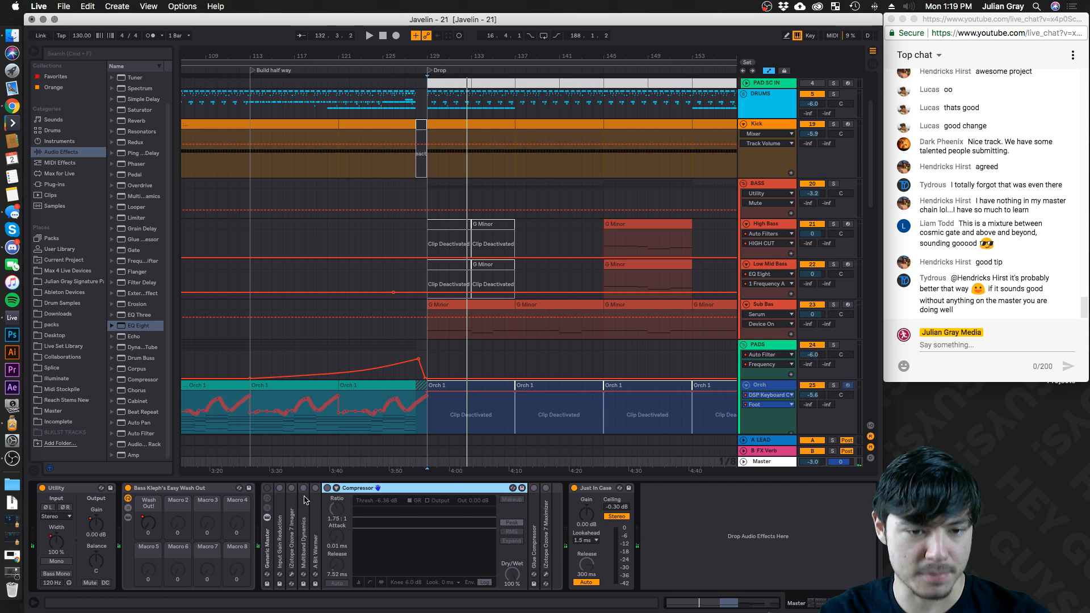
pyautogui.click(268, 548)
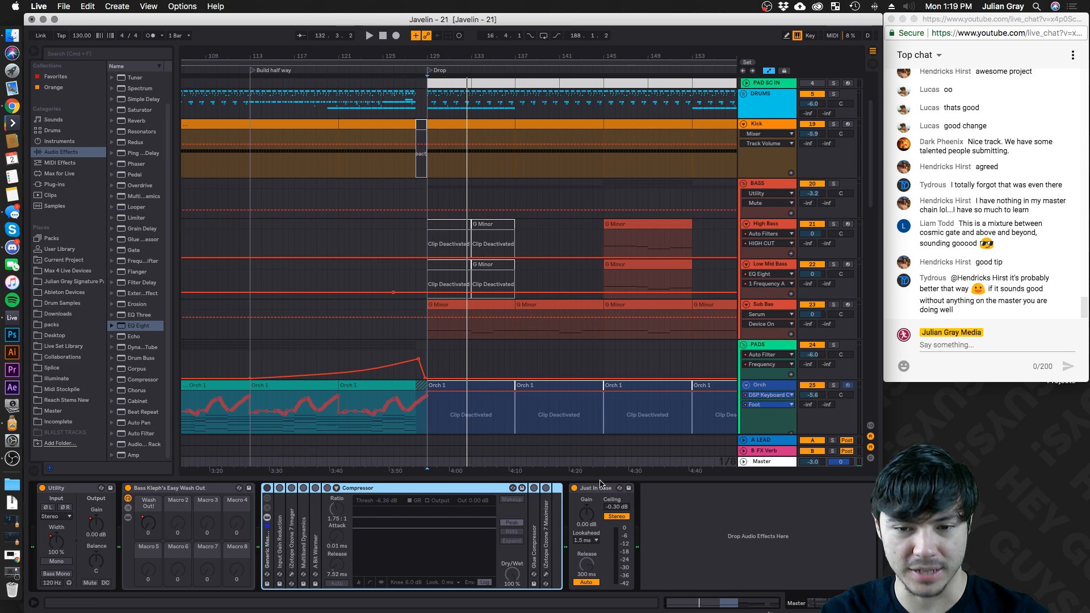
pyautogui.click(597, 488)
pyautogui.click(560, 520)
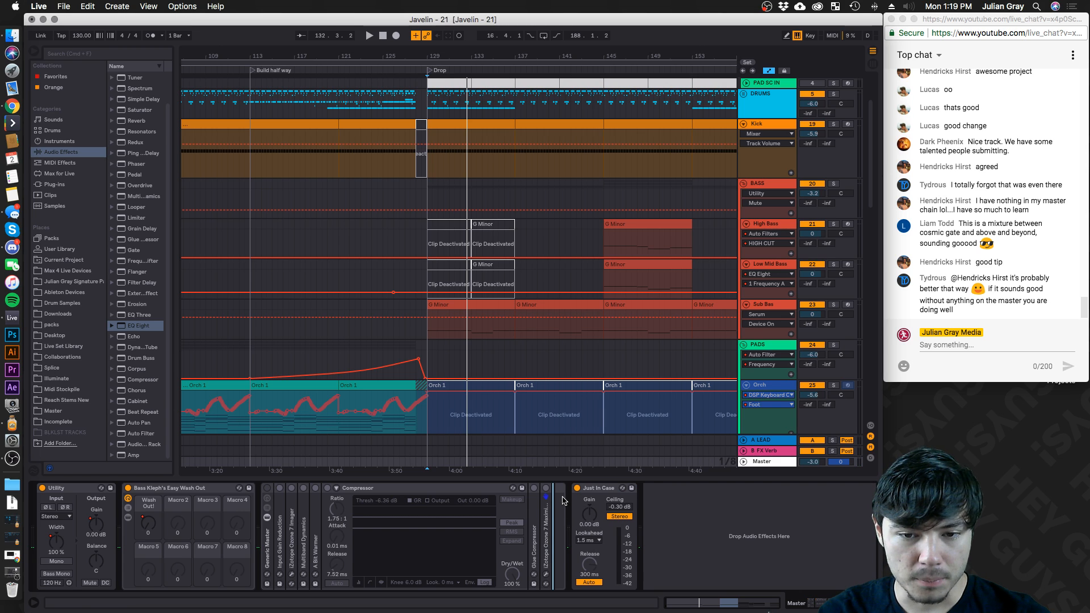
pyautogui.click(564, 499)
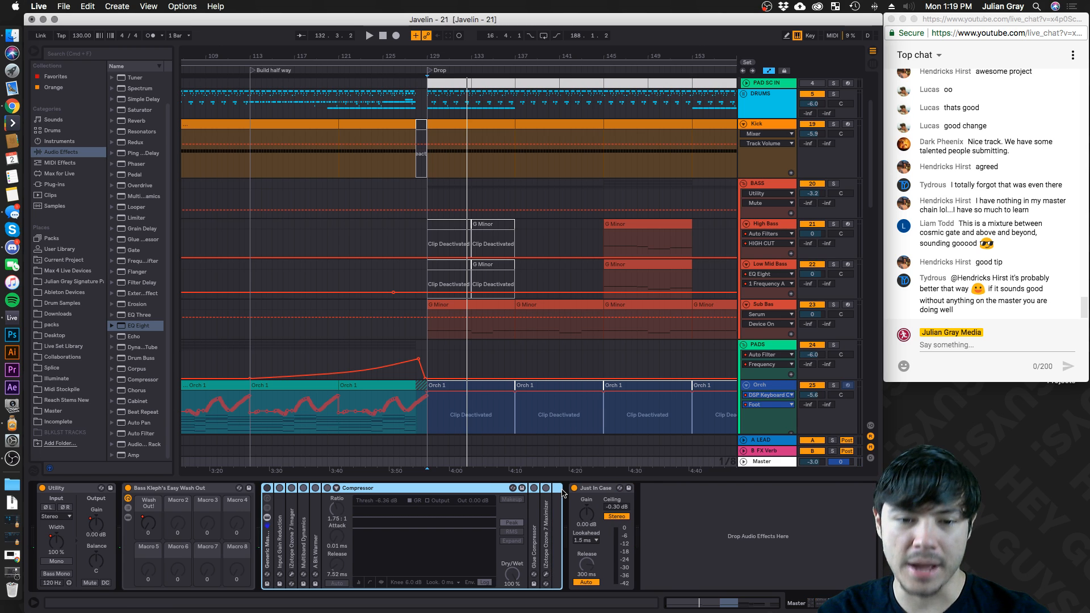
# Find iZotope Ozone 7 Maximizer among the plug-ins and insert it on the Master before the Just In Case limiter
pyautogui.click(59, 185)
pyautogui.moveTo(174, 146); pyautogui.dragTo(225, 145)
pyautogui.click(112, 109)
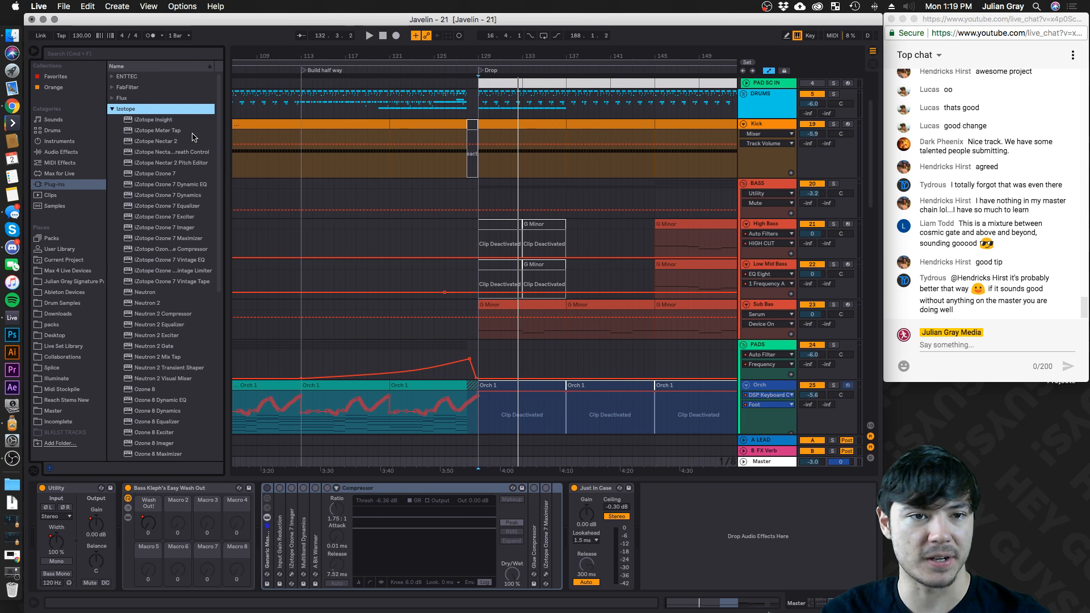
pyautogui.scroll(-3, 170, 216)
pyautogui.scroll(-2, 176, 389)
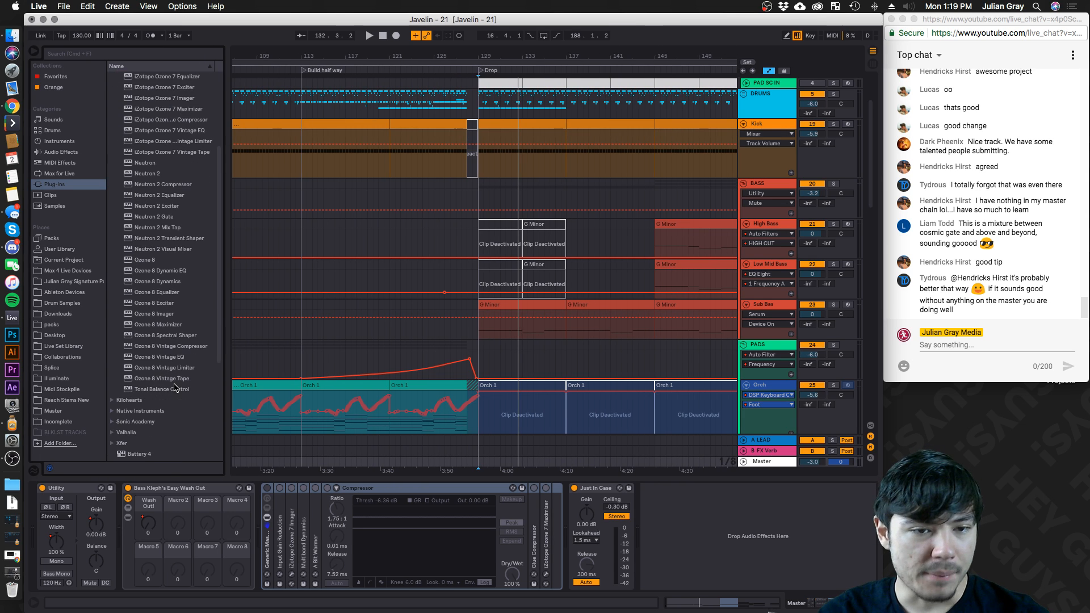
pyautogui.scroll(1, 266, 431)
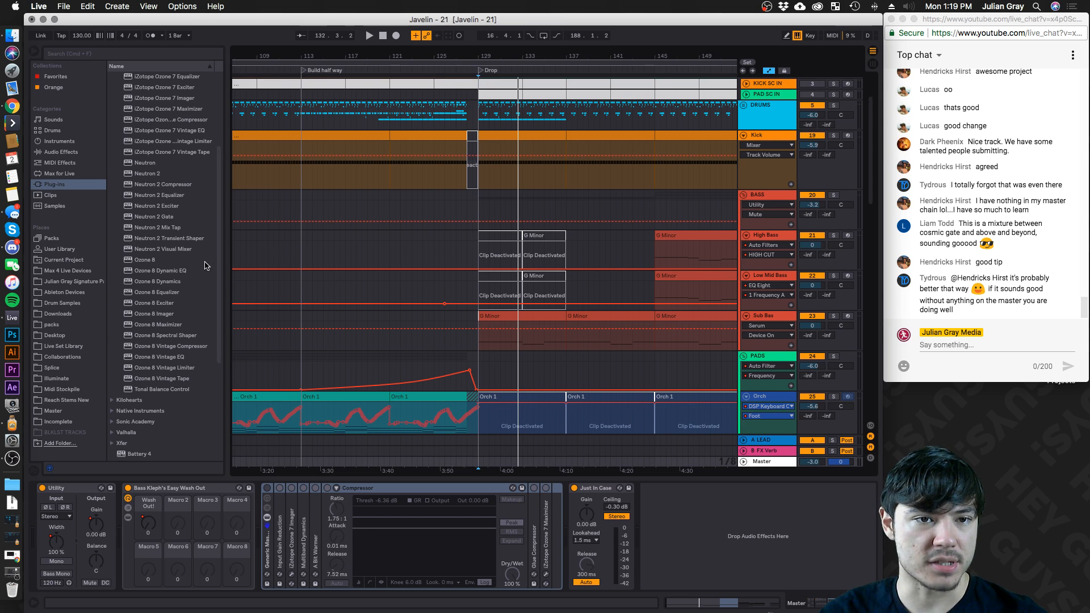
pyautogui.scroll(5, 182, 229)
pyautogui.moveTo(180, 238); pyautogui.dragTo(583, 553)
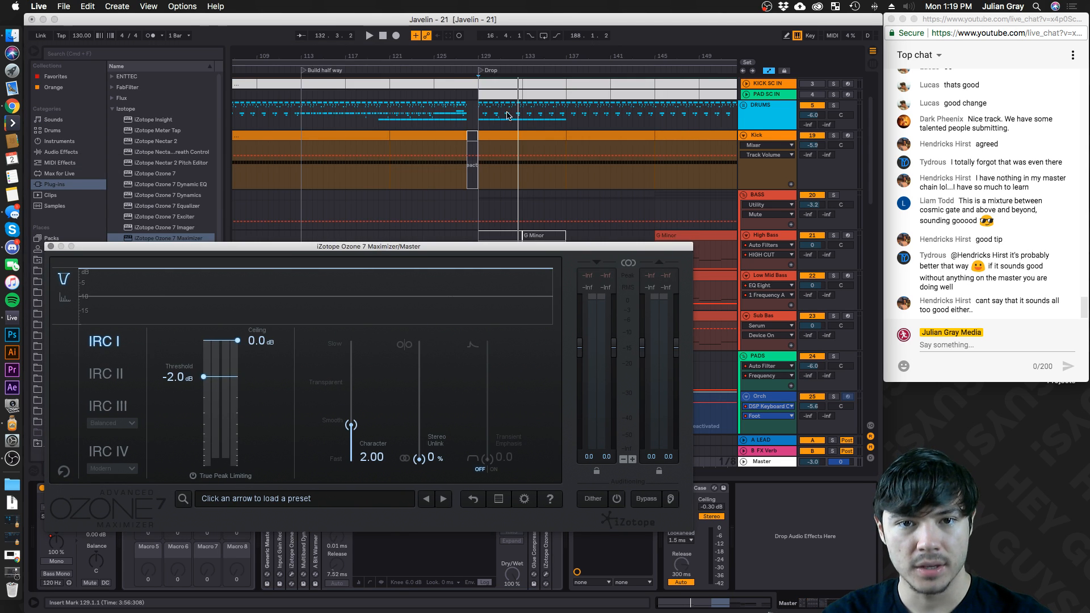
# Play from just before the Drop, set the Maximizer's threshold to -4.9 dB and close its window
pyautogui.click(473, 101)
pyautogui.press('space')
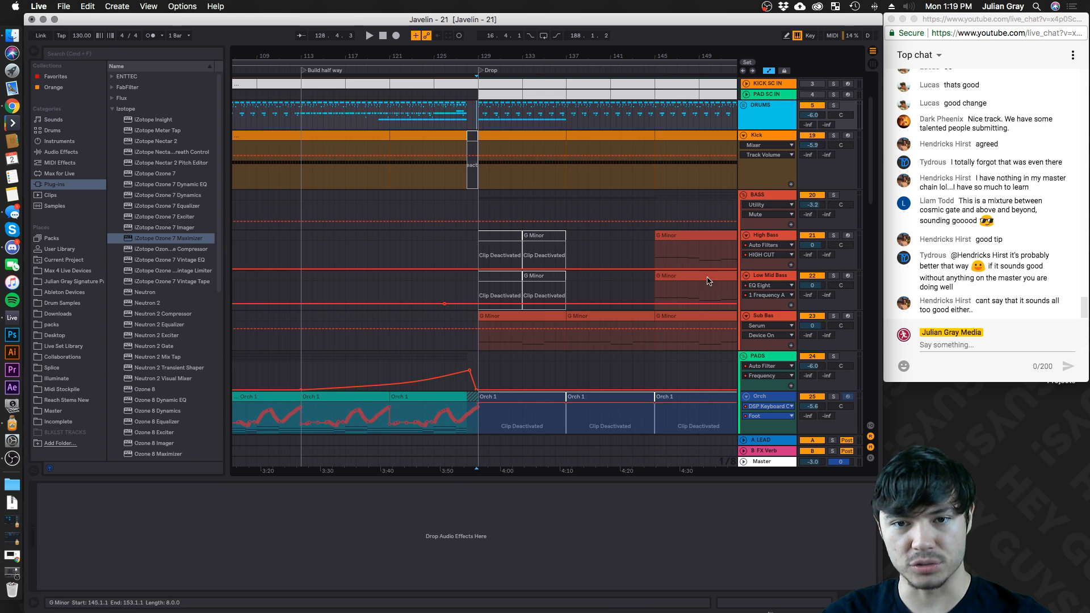
pyautogui.click(769, 464)
pyautogui.press('space')
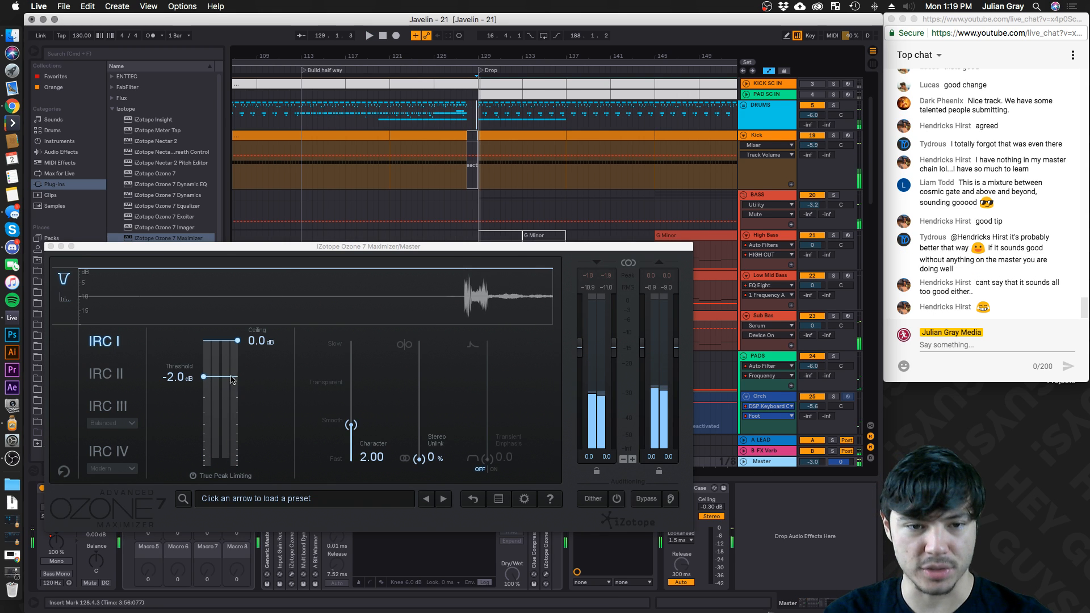
pyautogui.click(229, 408)
pyautogui.press('space')
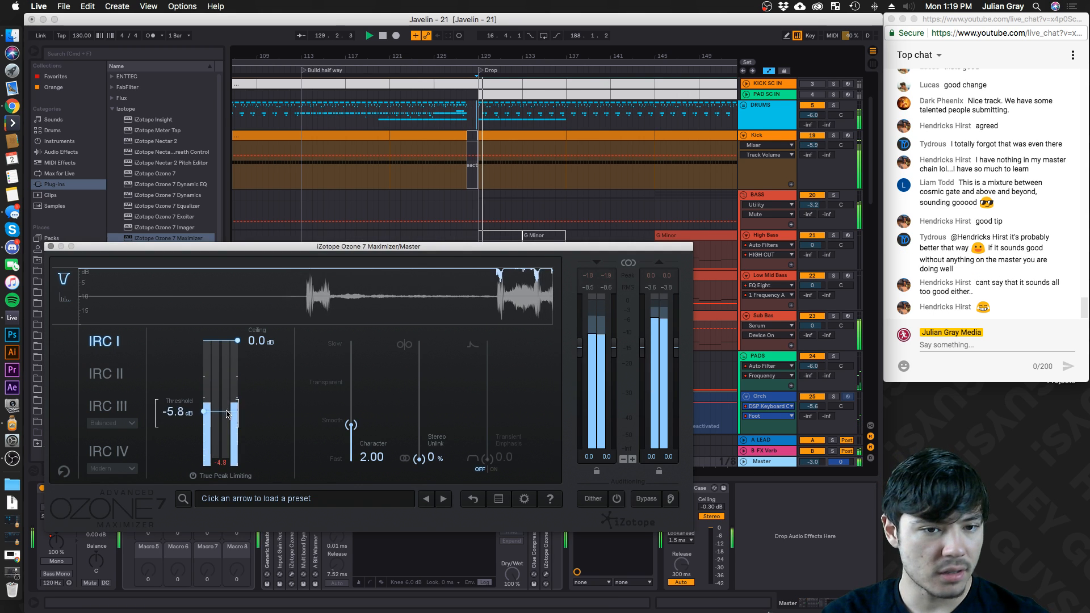
pyautogui.moveTo(227, 405); pyautogui.dragTo(229, 403)
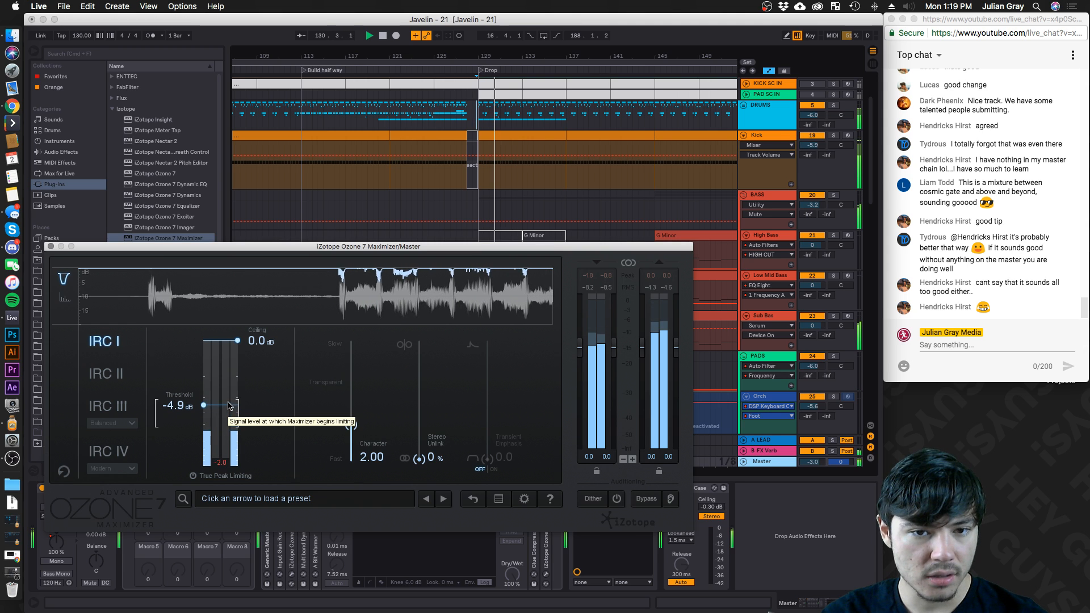
pyautogui.click(50, 247)
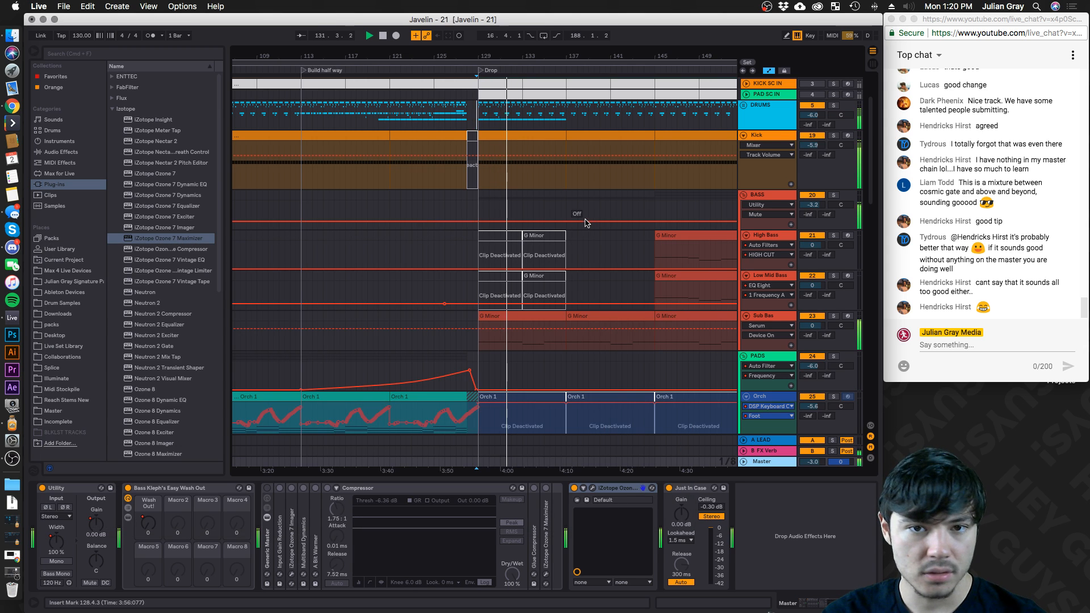
# Solo the PLK group during playback and lower the Drop Plucks group's volume to -0.8 dB
pyautogui.scroll(-3, 583, 261)
pyautogui.scroll(-15, 582, 261)
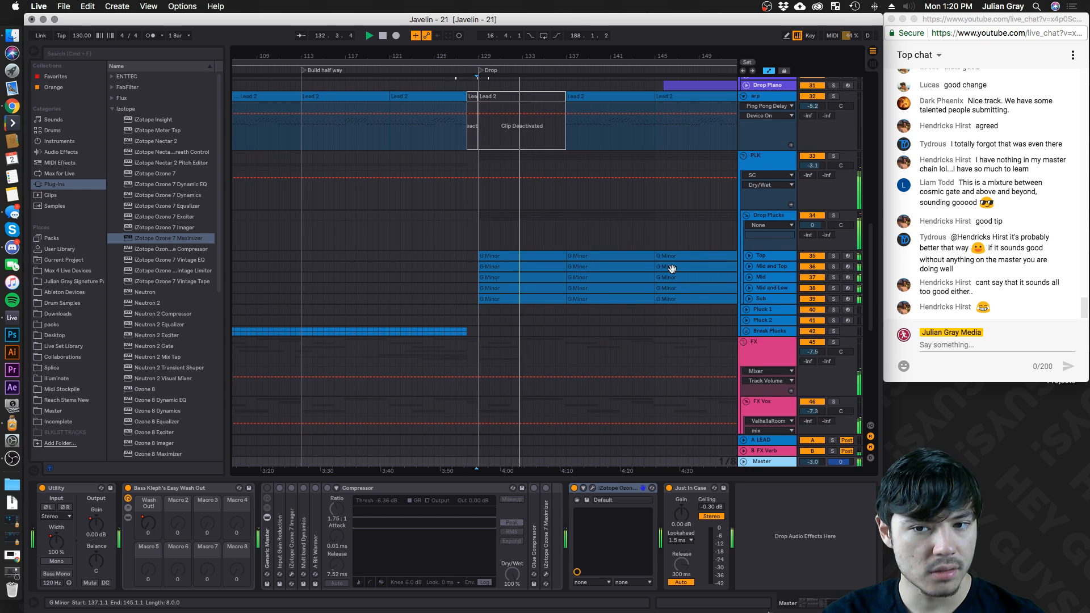
pyautogui.click(784, 255)
pyautogui.click(833, 155)
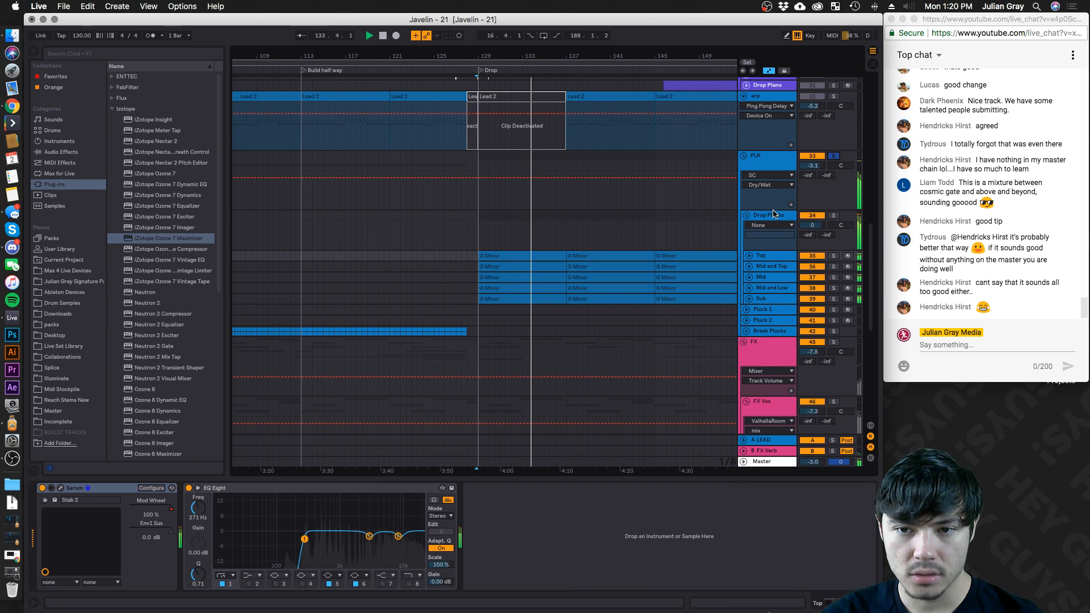
pyautogui.click(773, 216)
pyautogui.moveTo(821, 225); pyautogui.dragTo(820, 230)
pyautogui.click(774, 216)
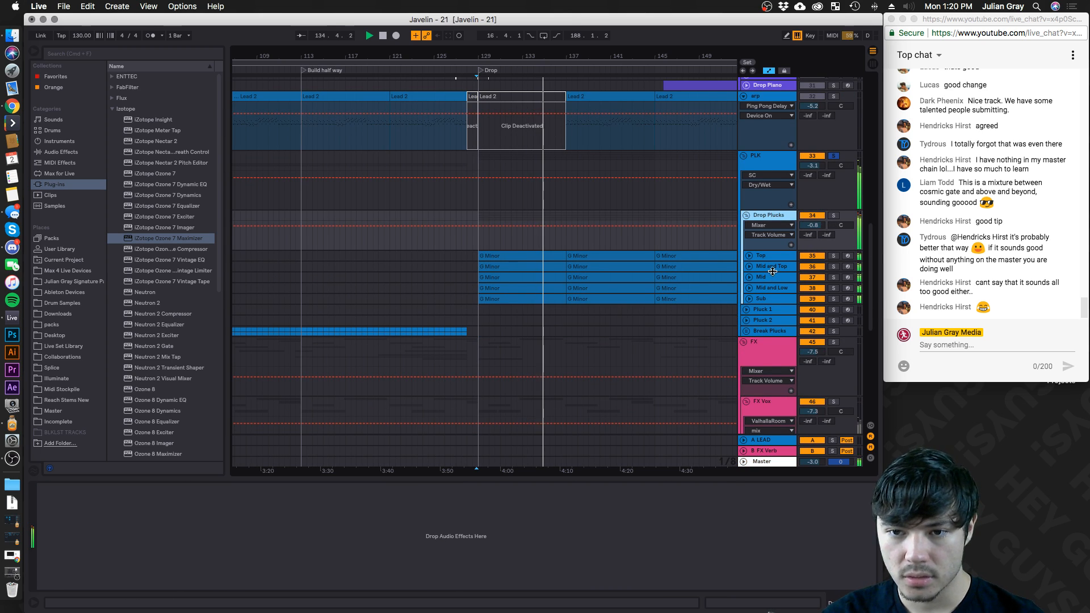
# Solo the Drop Plucks group, replay the Drop and isolate its Sub track to hear it, then stop
pyautogui.click(772, 277)
pyautogui.press('space')
pyautogui.click(833, 216)
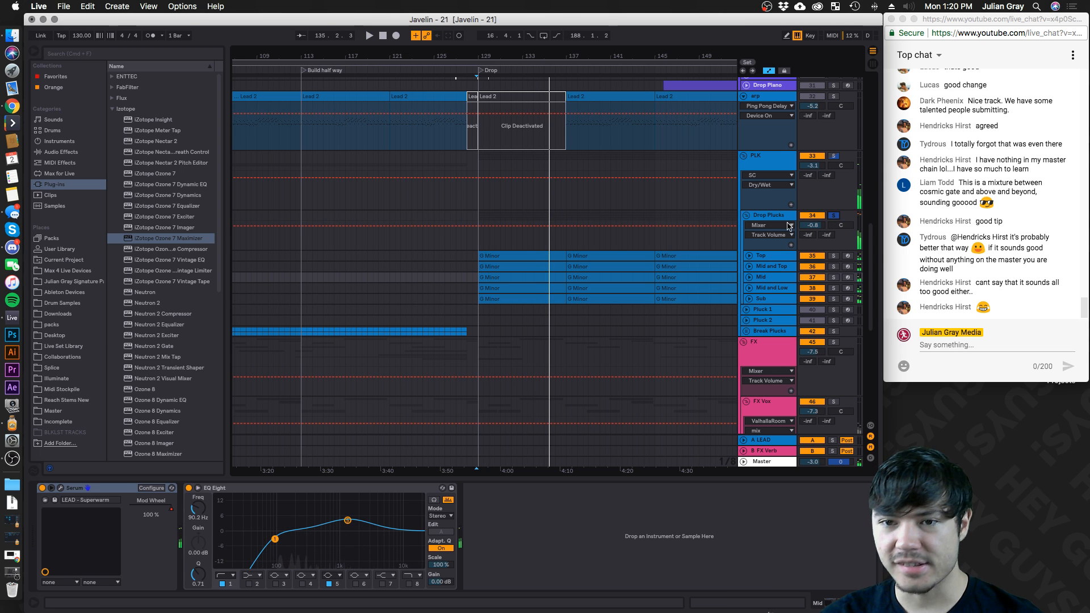
pyautogui.click(783, 218)
pyautogui.press('space')
pyautogui.click(780, 300)
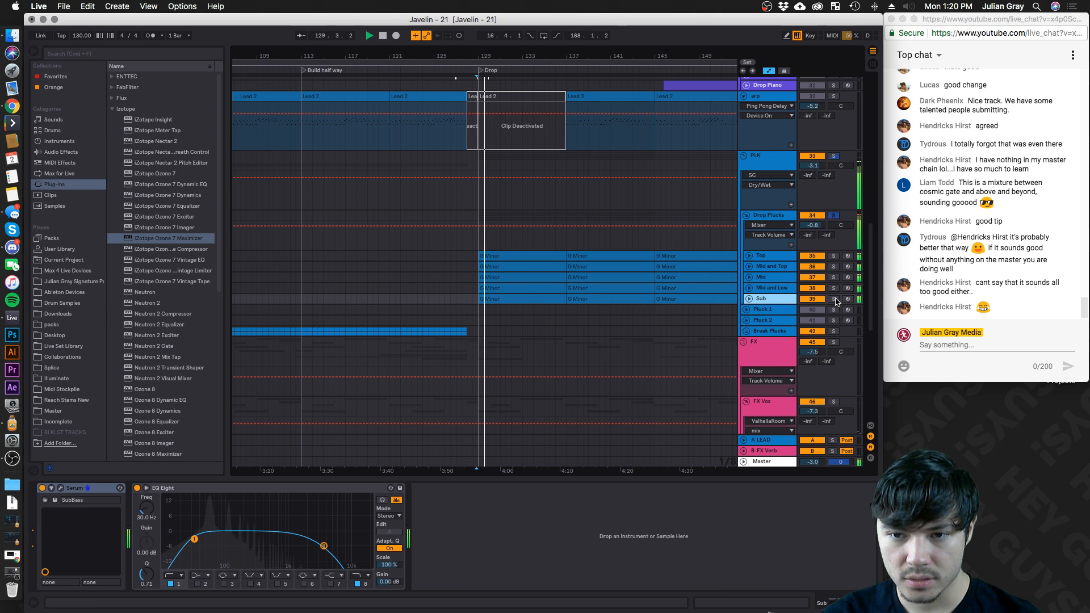
pyautogui.click(834, 299)
pyautogui.scroll(1, 828, 300)
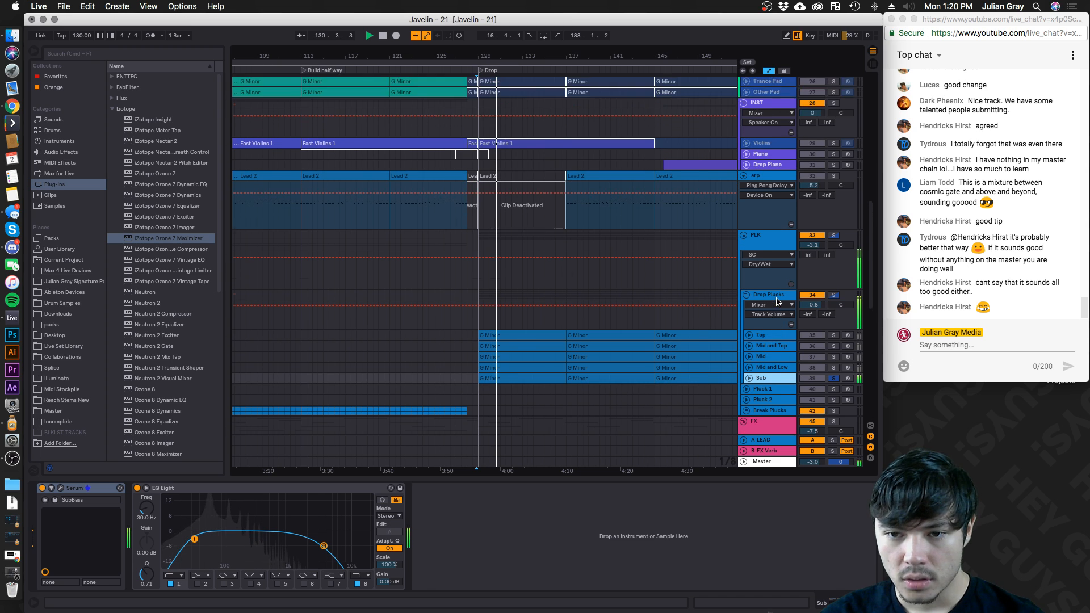
pyautogui.press('space')
# Clear the solos and deactivate all Sub clips of Drop Plucks in the Drop, bars 129 to 161
pyautogui.click(833, 311)
pyautogui.click(596, 308)
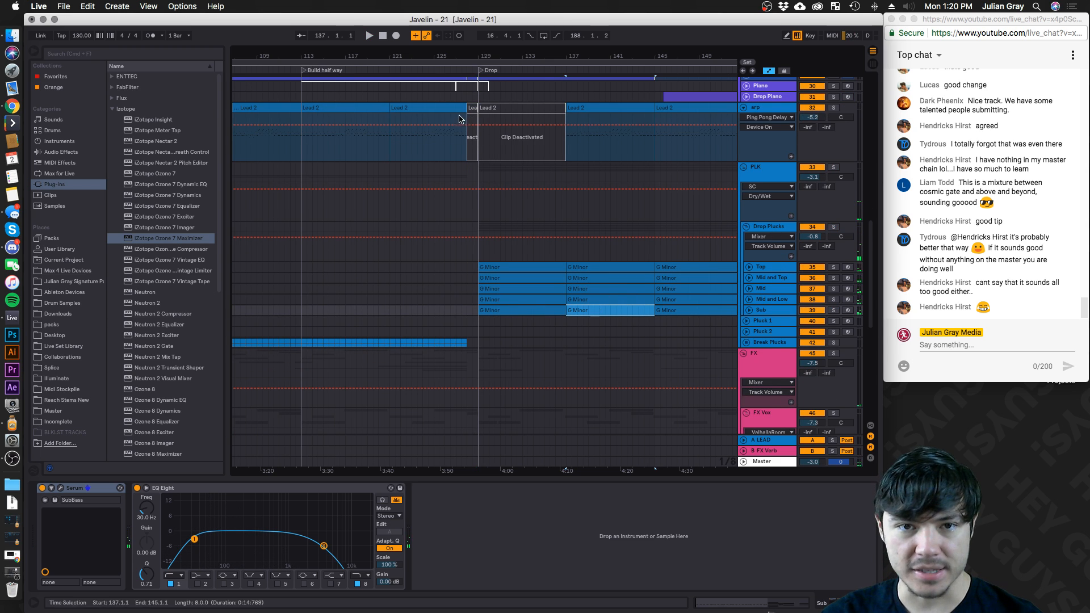
pyautogui.moveTo(427, 58); pyautogui.dragTo(428, 34)
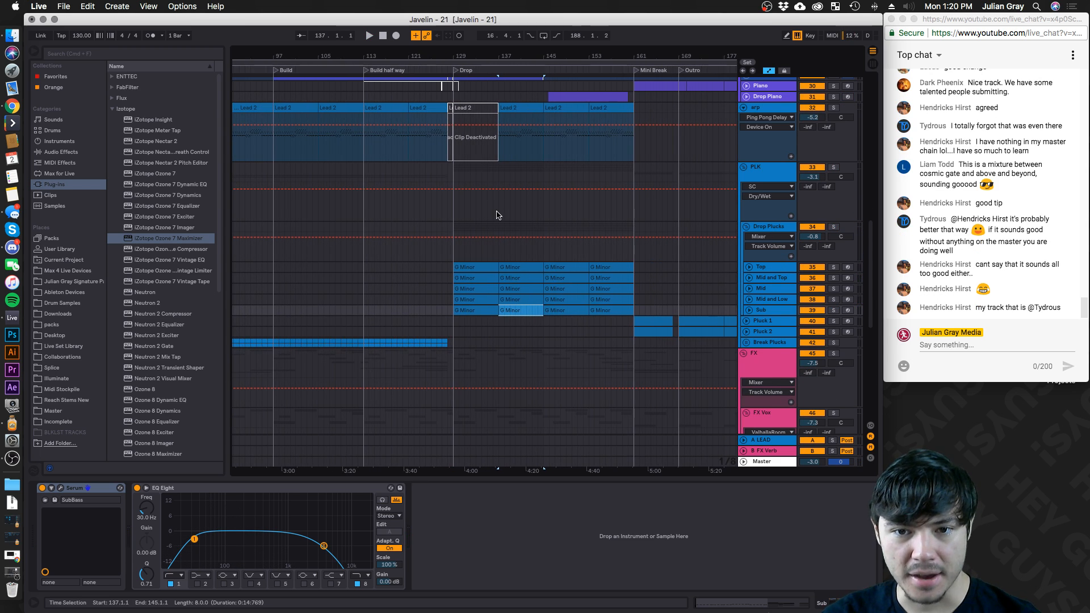
pyautogui.scroll(10, 498, 215)
pyautogui.scroll(-8, 498, 216)
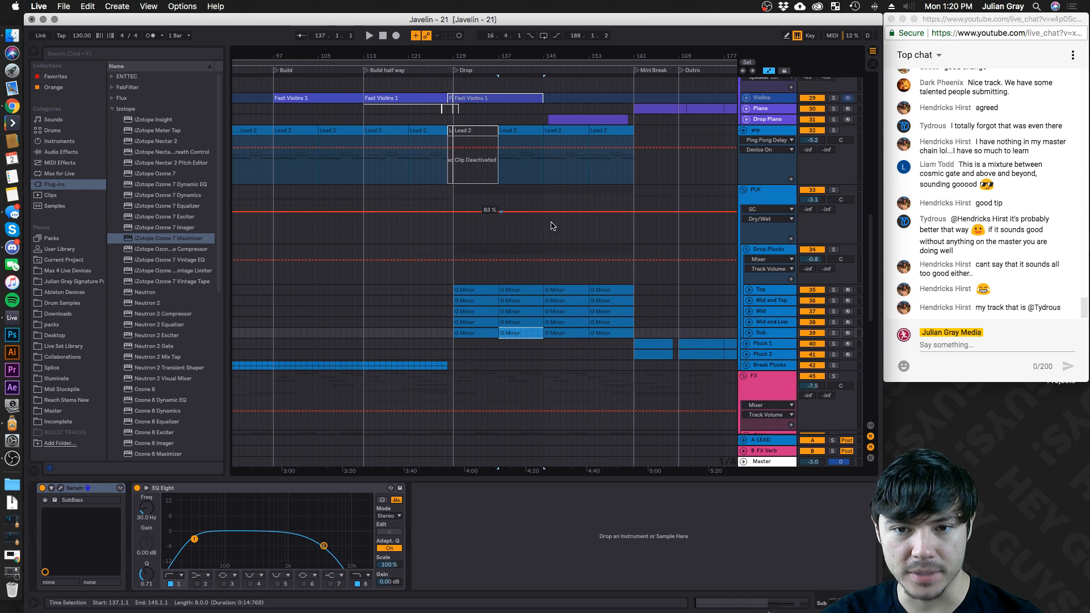
pyautogui.click(485, 333)
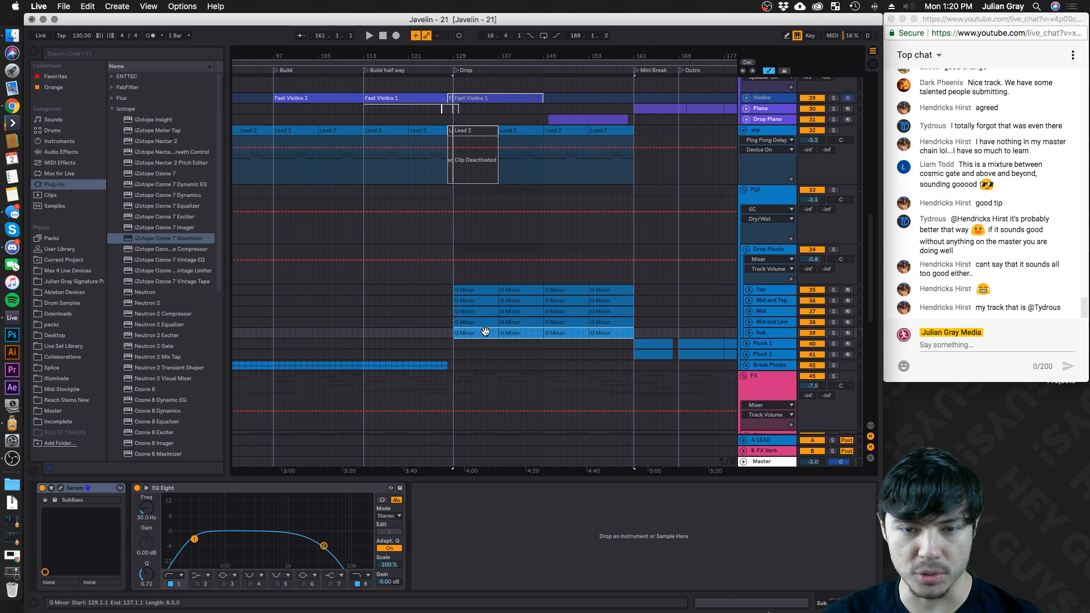
# Solo the Drop Plucks group and play it from just before the Drop
pyautogui.click(833, 321)
pyautogui.click(834, 249)
pyautogui.click(451, 276)
pyautogui.press('space')
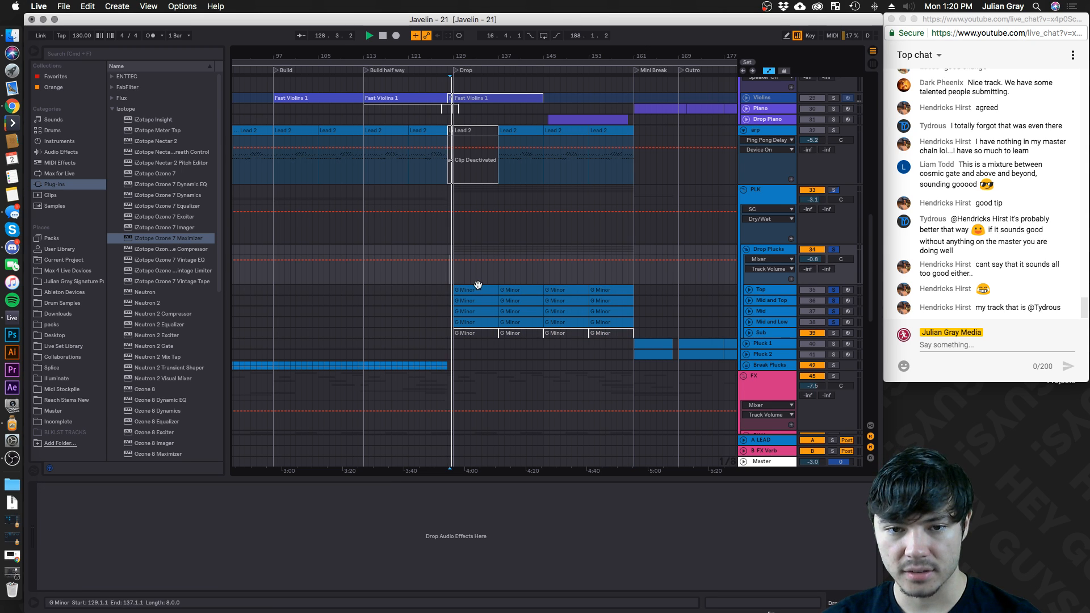
# In the Mid pluck's EQ Eight, lower the band 5 boost to 2.11 dB and the low cut to 65.3 Hz
pyautogui.click(771, 289)
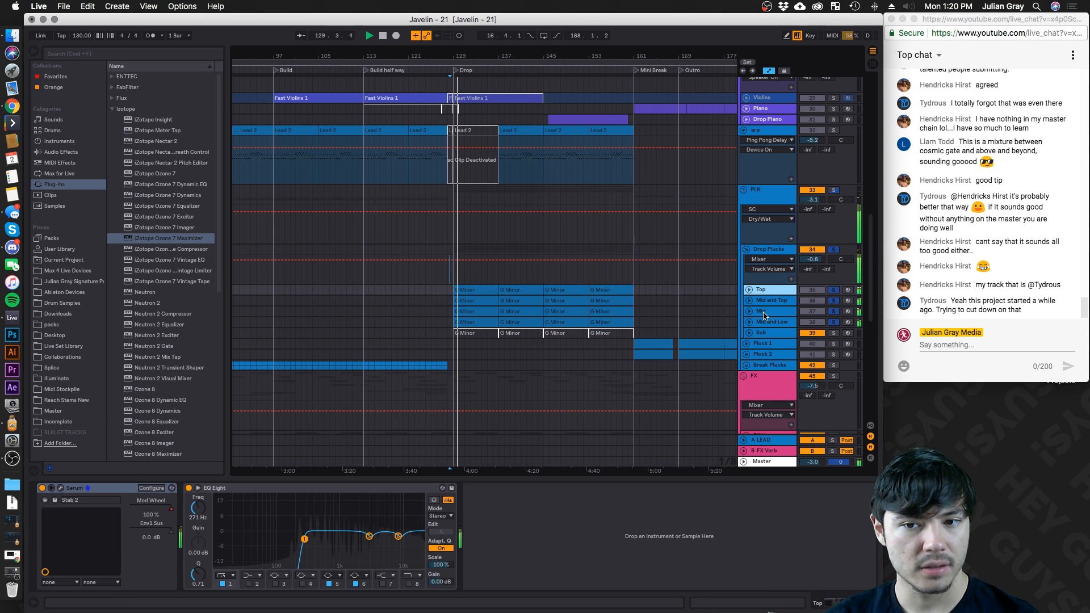
pyautogui.click(768, 321)
pyautogui.click(767, 311)
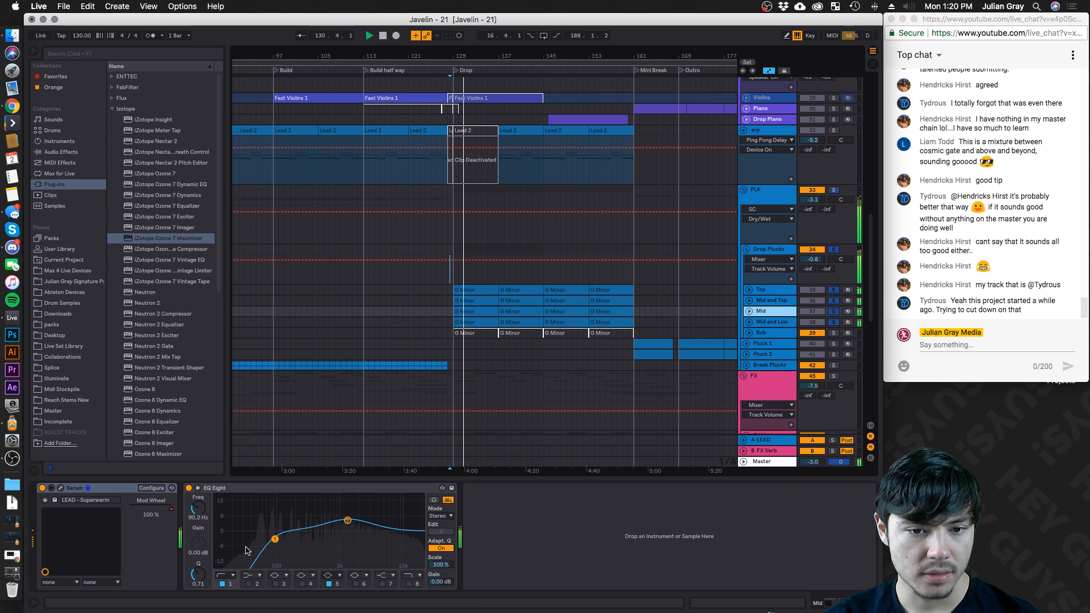
pyautogui.moveTo(348, 520); pyautogui.dragTo(346, 527)
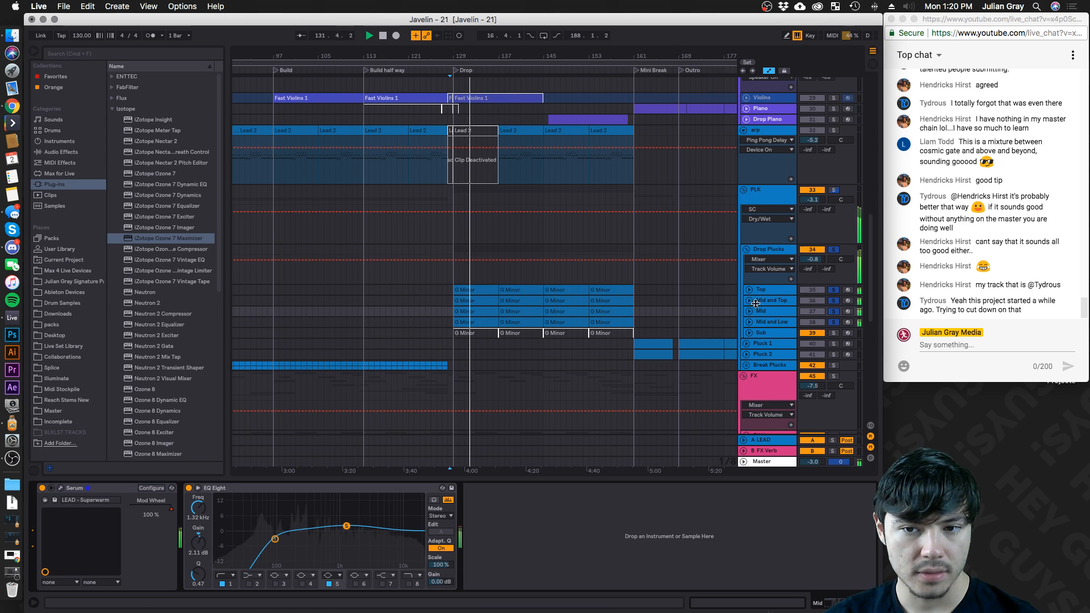
pyautogui.click(770, 249)
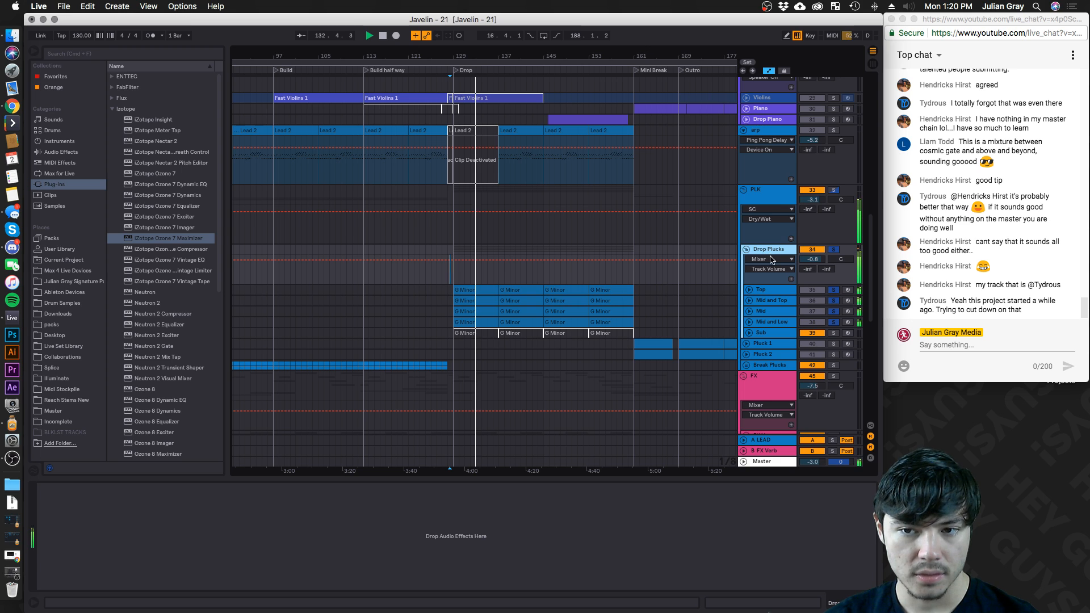
pyautogui.click(763, 312)
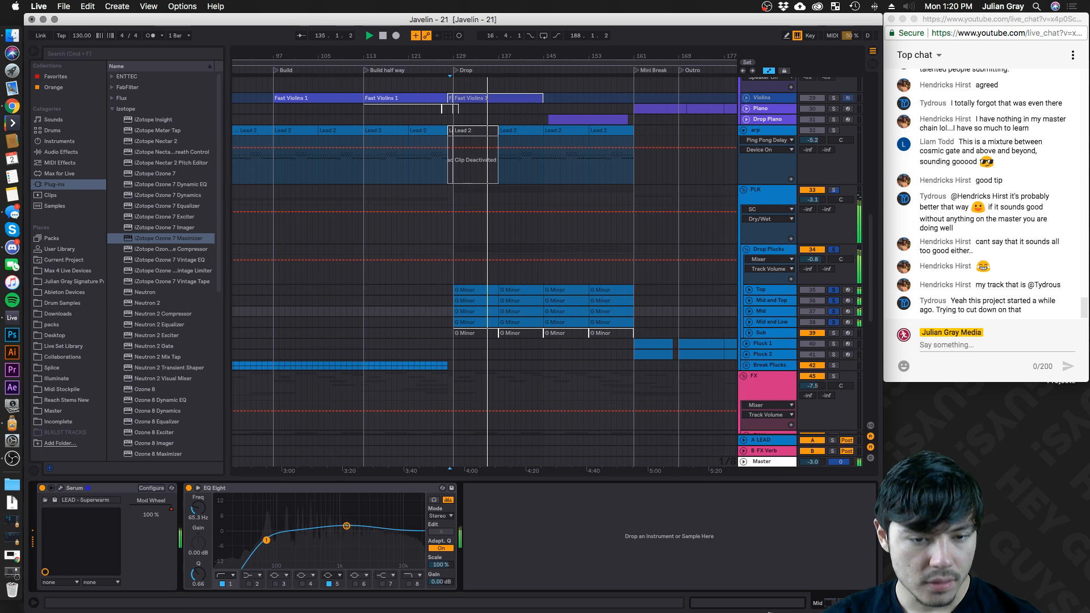
# Stop playback and reduce the band 5 boost in the Mid and Top pluck's EQ Eight to 0.62 dB
pyautogui.press('Down')
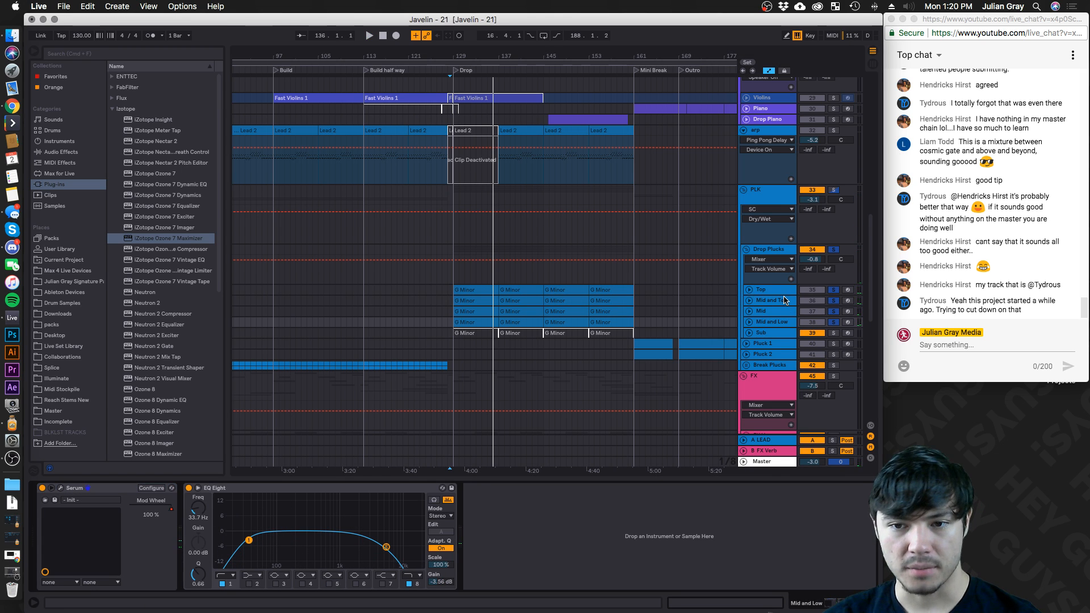
pyautogui.click(784, 300)
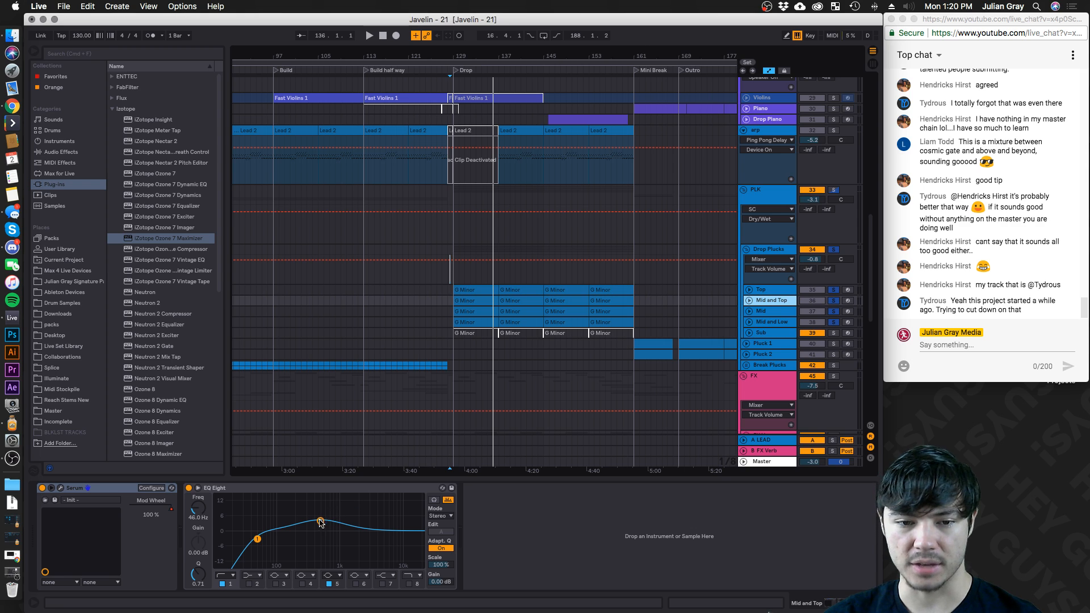
pyautogui.moveTo(321, 522); pyautogui.dragTo(321, 527)
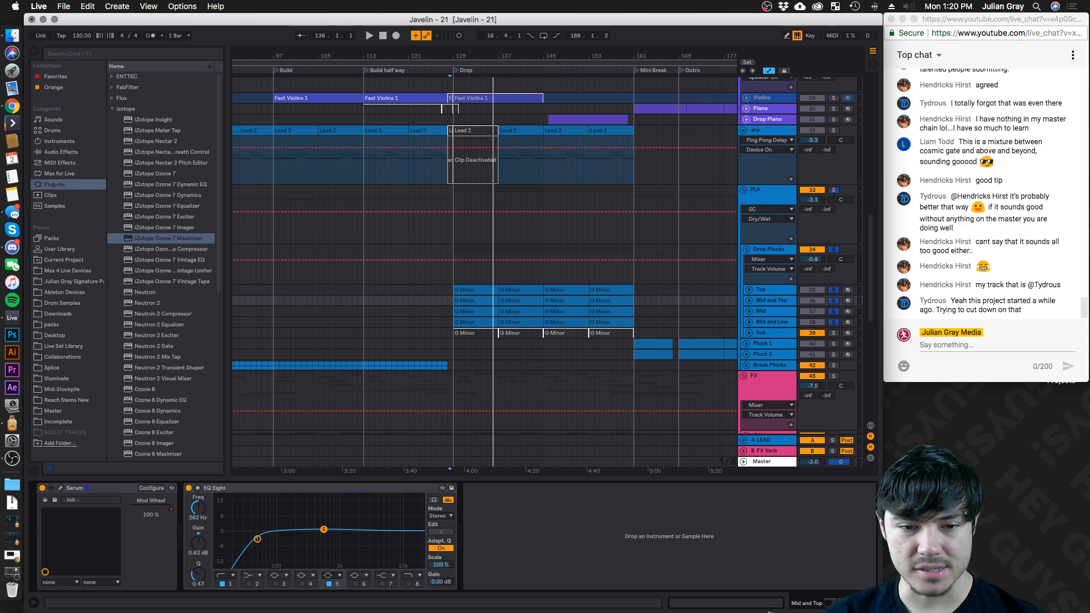
# Move band 5 of the Mid and Top pluck's EQ Eight to 4.64 kHz with a 2.36 dB boost
pyautogui.moveTo(323, 531); pyautogui.dragTo(323, 529)
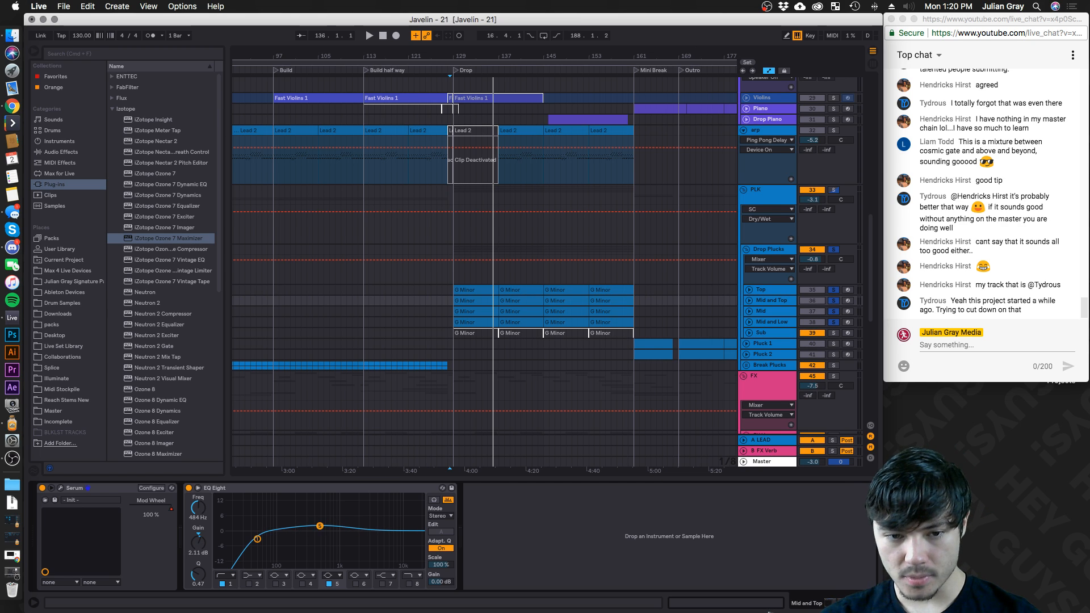
pyautogui.moveTo(319, 521)
pyautogui.mouseDown()
pyautogui.moveTo(384, 521)
pyautogui.moveTo(400, 541)
pyautogui.moveTo(325, 535)
pyautogui.mouseUp()
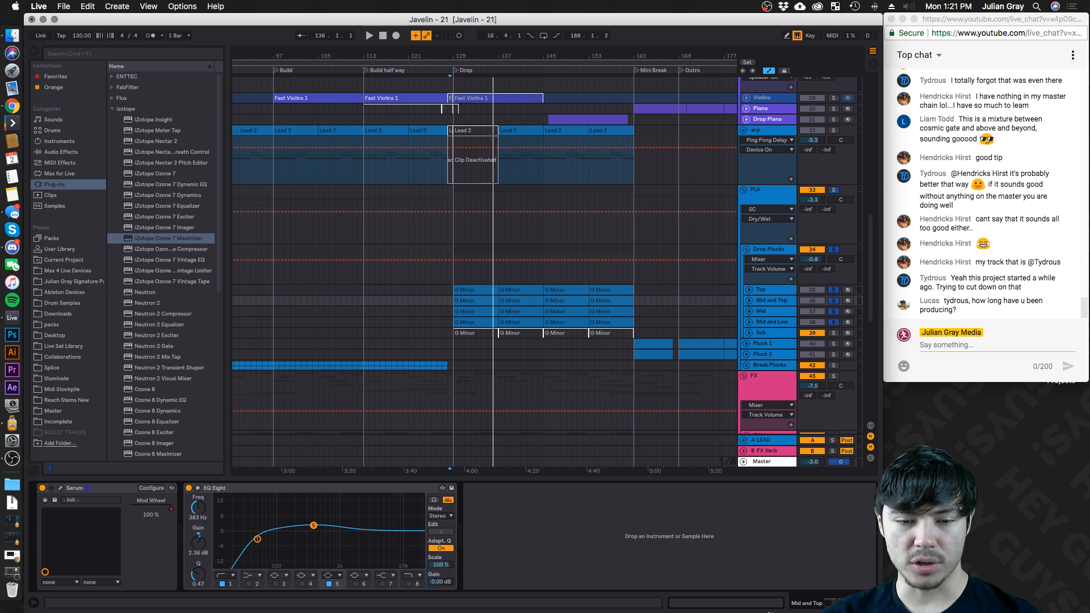
pyautogui.moveTo(315, 527); pyautogui.dragTo(299, 517)
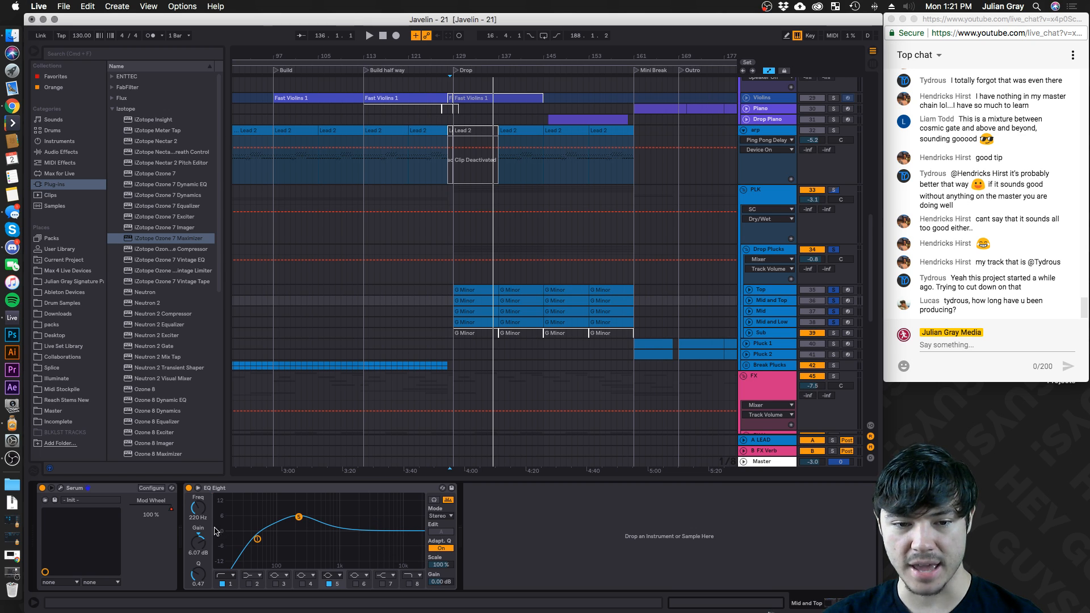
pyautogui.moveTo(307, 516)
pyautogui.mouseDown()
pyautogui.moveTo(306, 531)
pyautogui.moveTo(379, 551)
pyautogui.moveTo(334, 520)
pyautogui.moveTo(308, 523)
pyautogui.mouseUp()
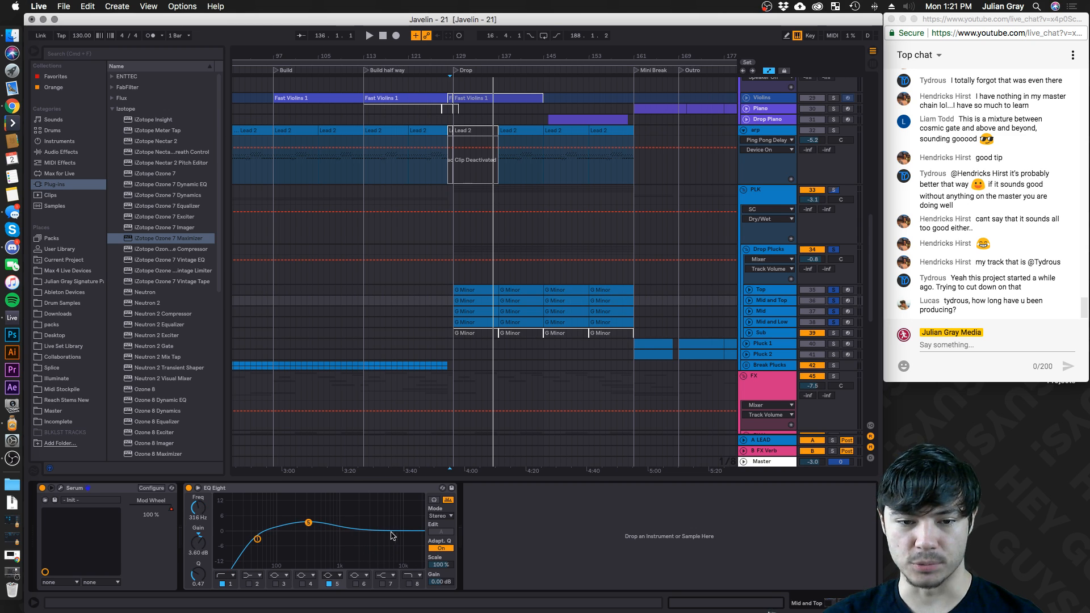
pyautogui.moveTo(313, 528); pyautogui.dragTo(380, 525)
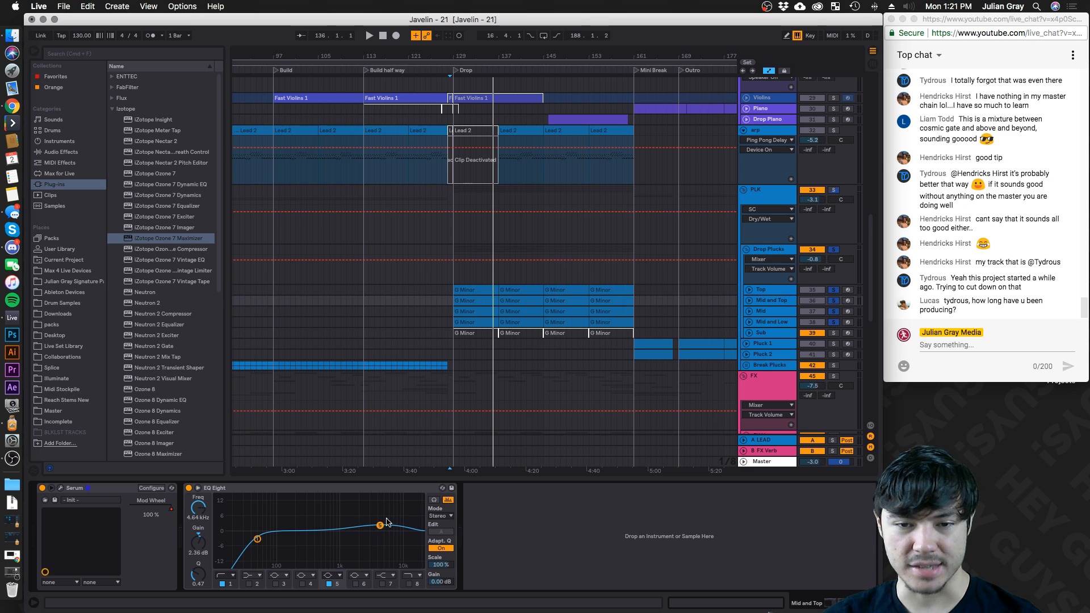
# Play the soloed plucks from the start of the Drop at bar 129 and select the Drop Plucks group
pyautogui.click(453, 275)
pyautogui.press('space')
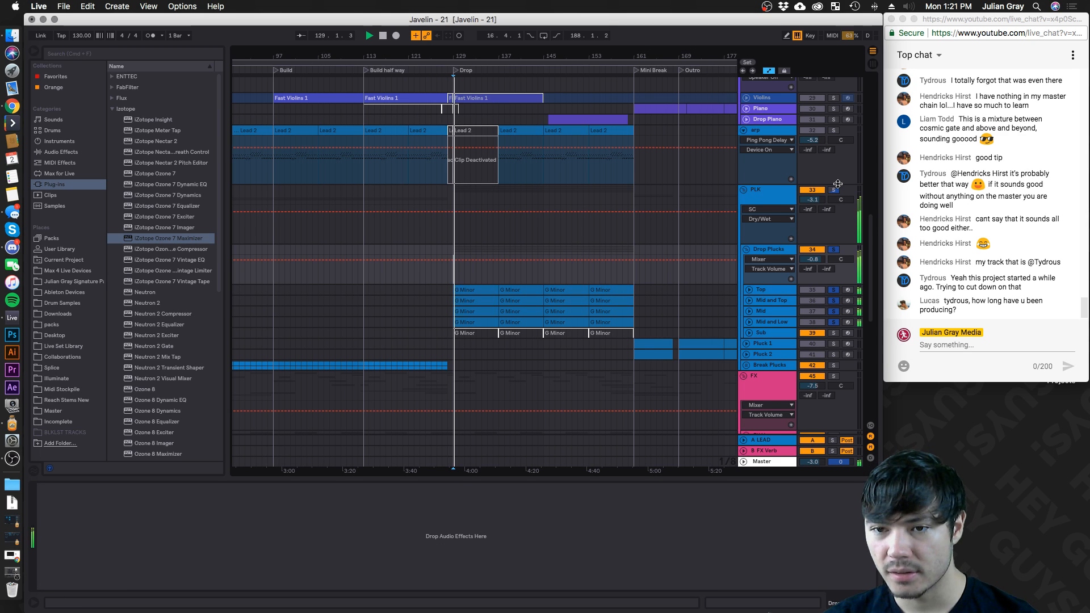
pyautogui.click(771, 250)
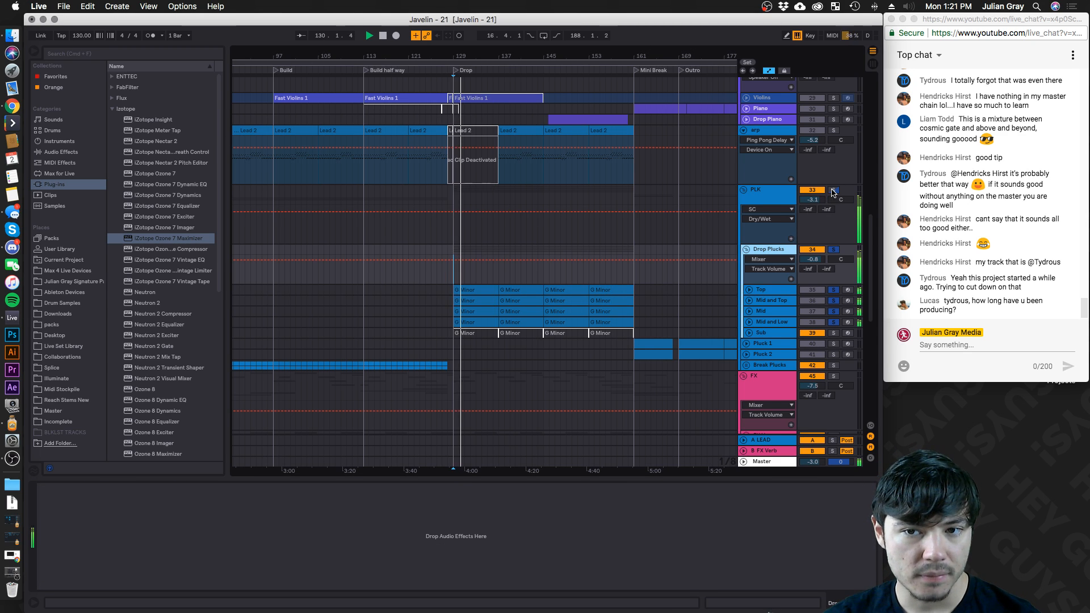
# Clear the PLK group's solo and play the full mix from bar 126, just before the Drop, with PLK selected
pyautogui.press('space')
pyautogui.click(833, 190)
pyautogui.click(443, 228)
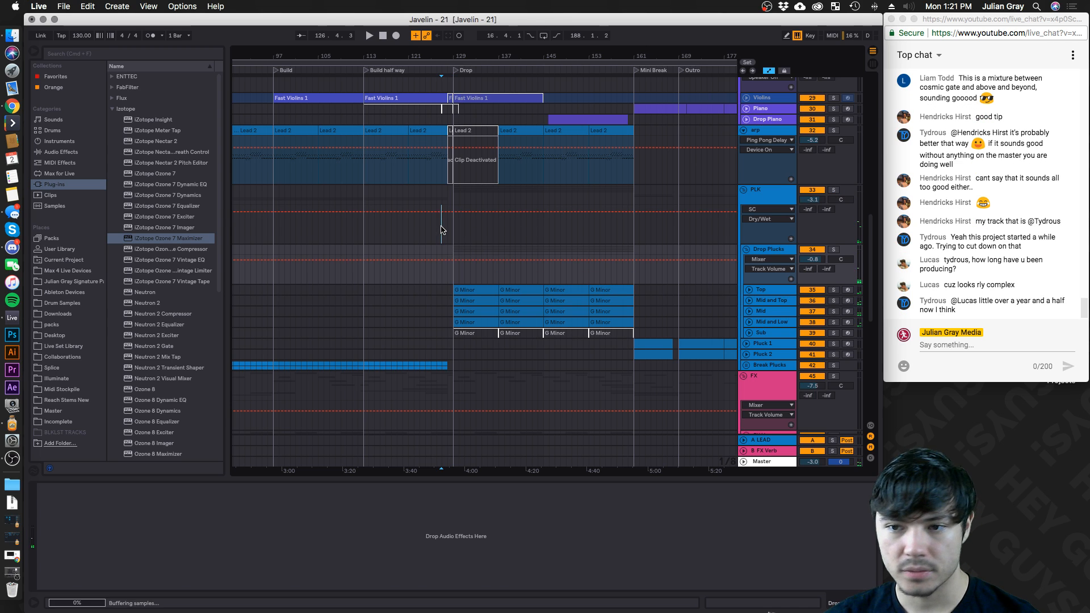
pyautogui.press('space')
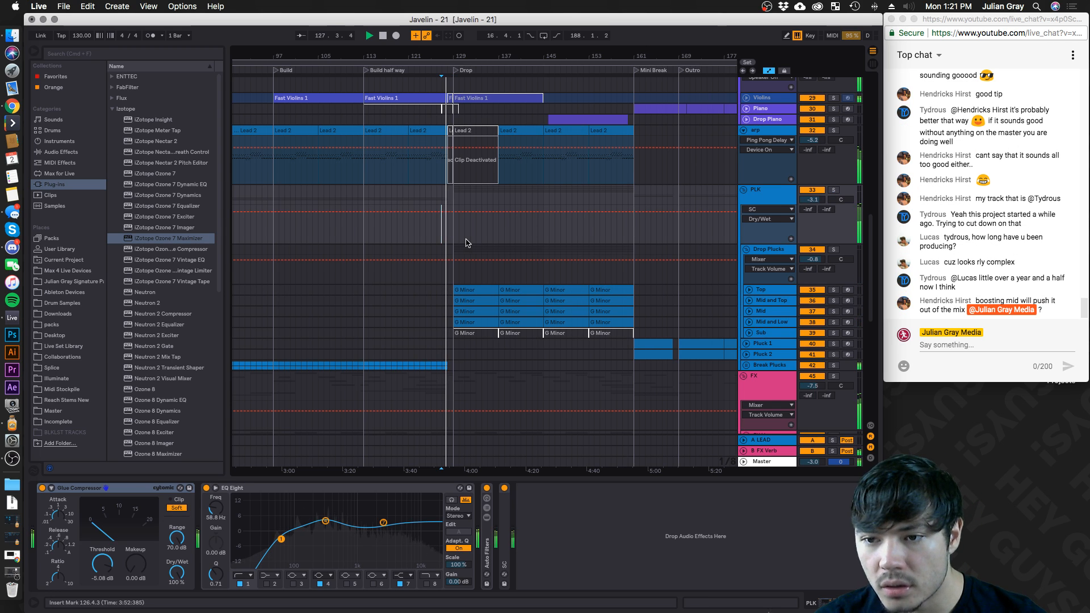
pyautogui.scroll(3, 466, 243)
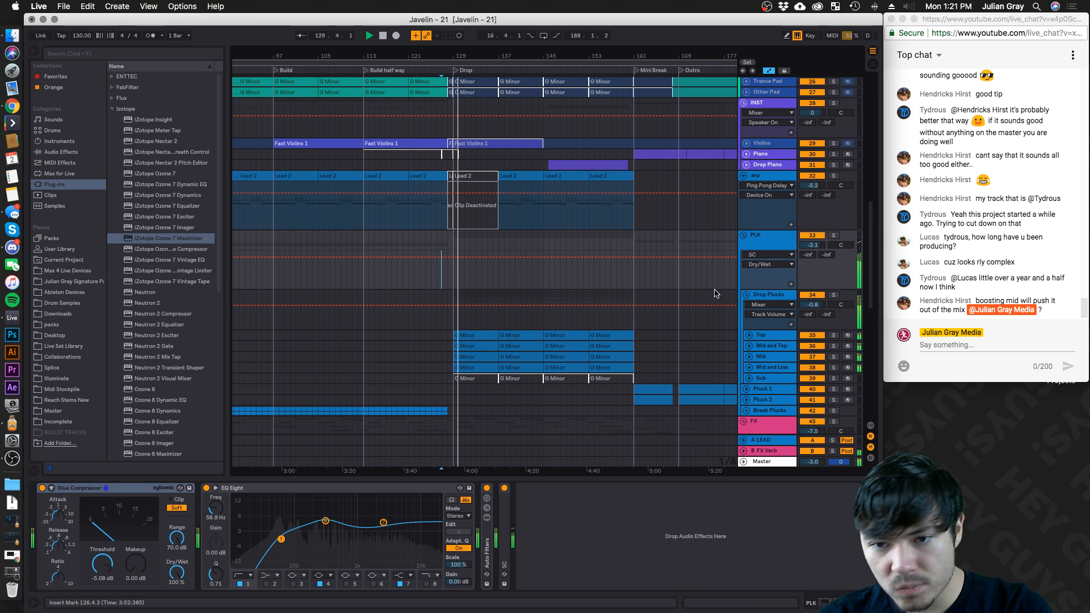
pyautogui.click(762, 297)
pyautogui.click(772, 245)
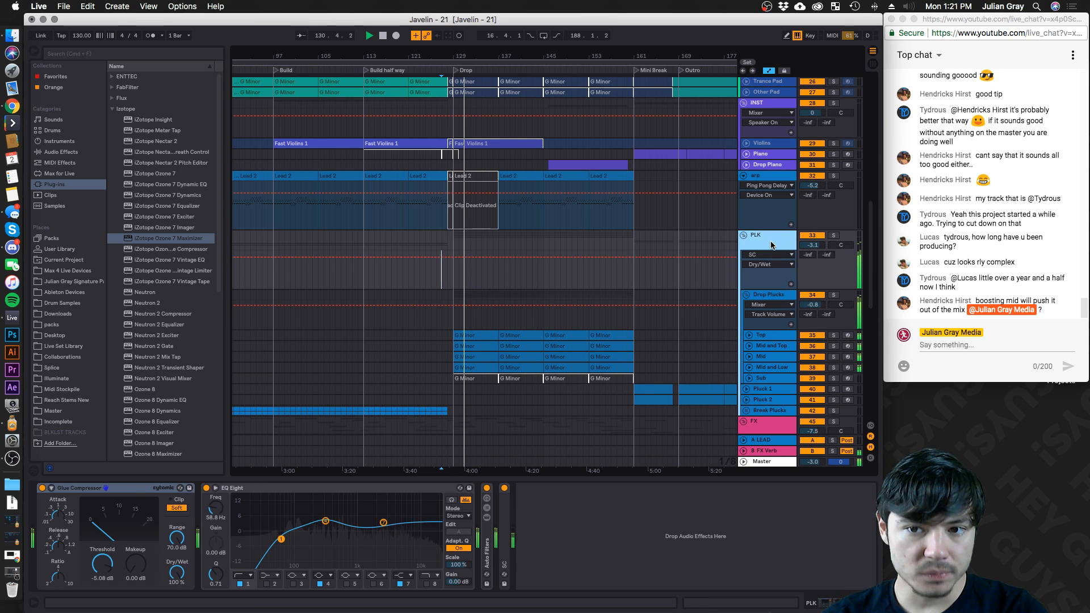
# Set the PLK group's volume to -2.7 dB and its EQ Eight band 4 to 310 Hz with 2.36 dB gain
pyautogui.moveTo(813, 246); pyautogui.dragTo(813, 244)
pyautogui.click(771, 244)
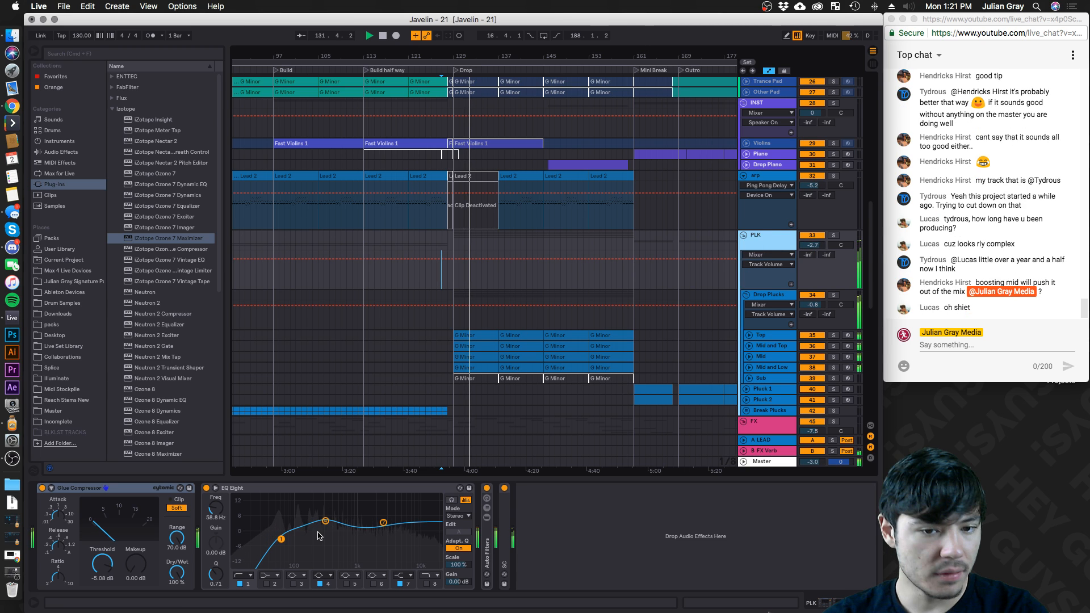
pyautogui.moveTo(326, 521); pyautogui.dragTo(325, 525)
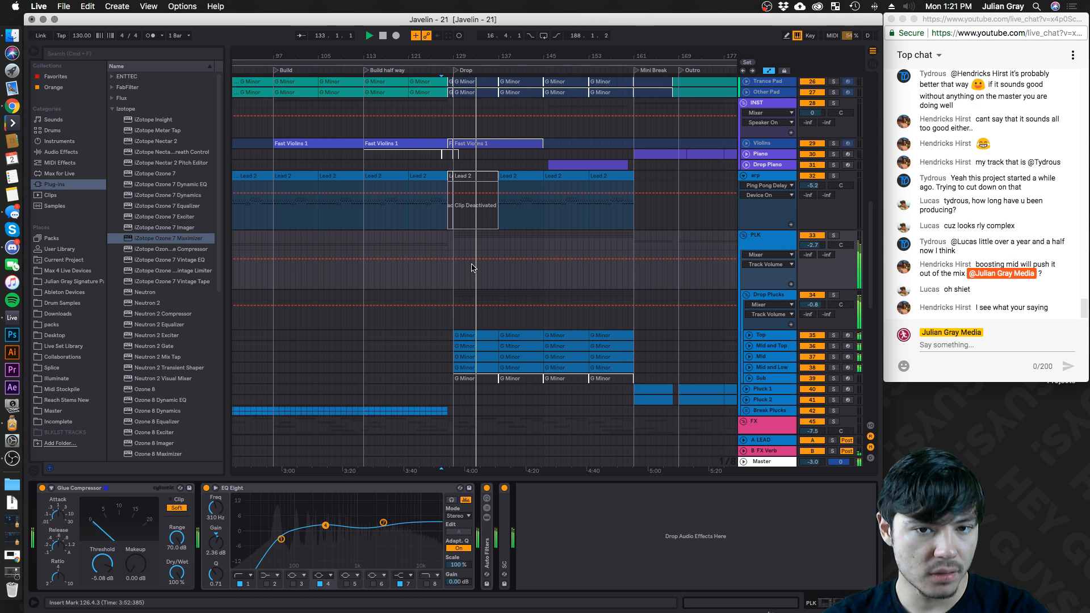
pyautogui.click(452, 275)
pyautogui.press('space')
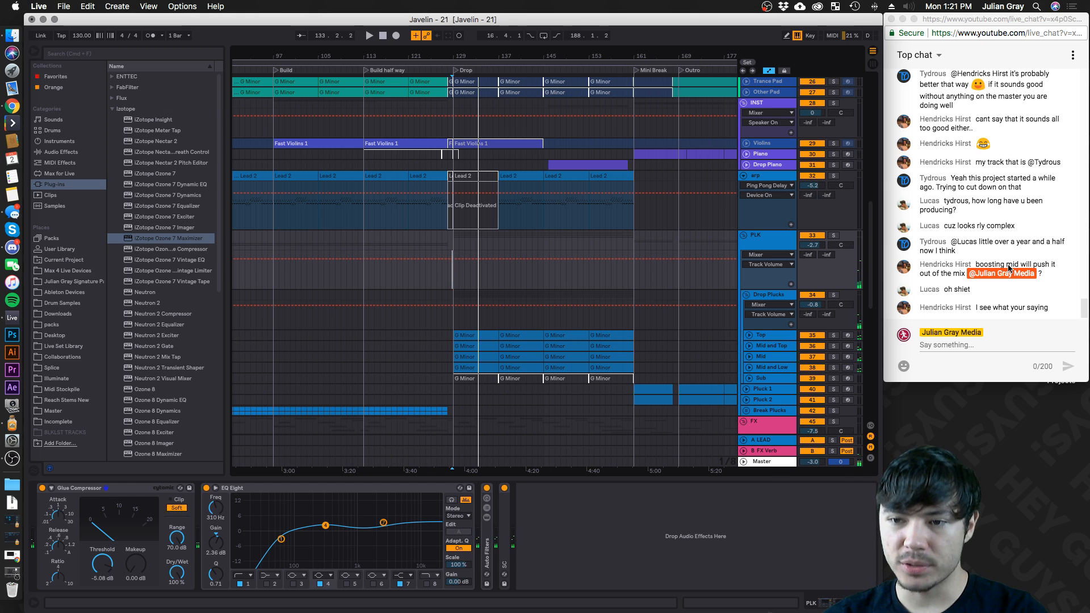
# Play the start of the drop and set the PLK group's EQ Eight band 4 to 303 Hz with 1.86 dB gain
pyautogui.click(454, 280)
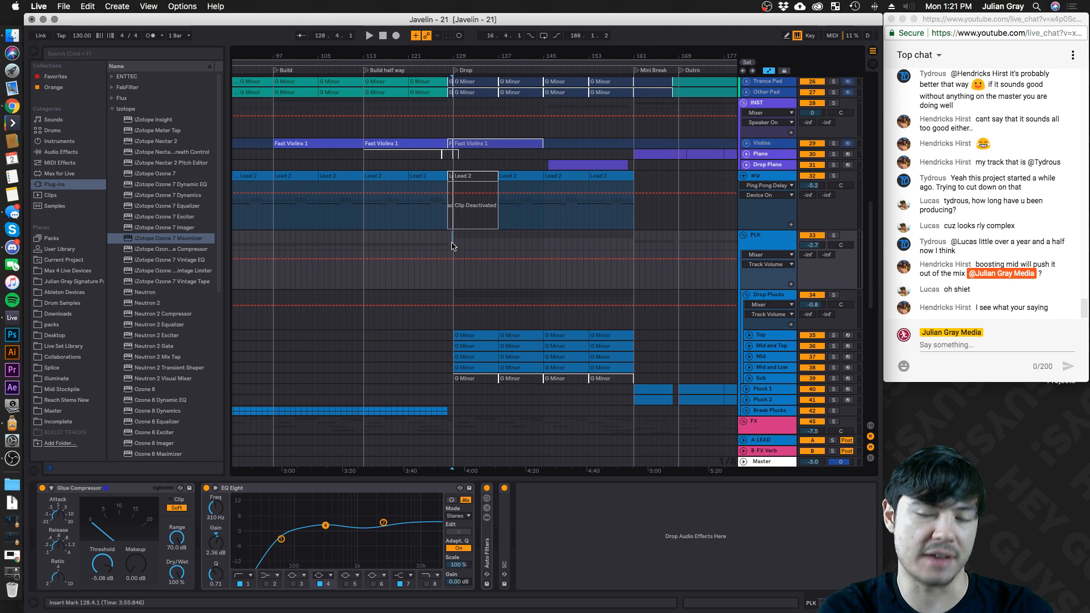
pyautogui.press('space')
pyautogui.click(761, 250)
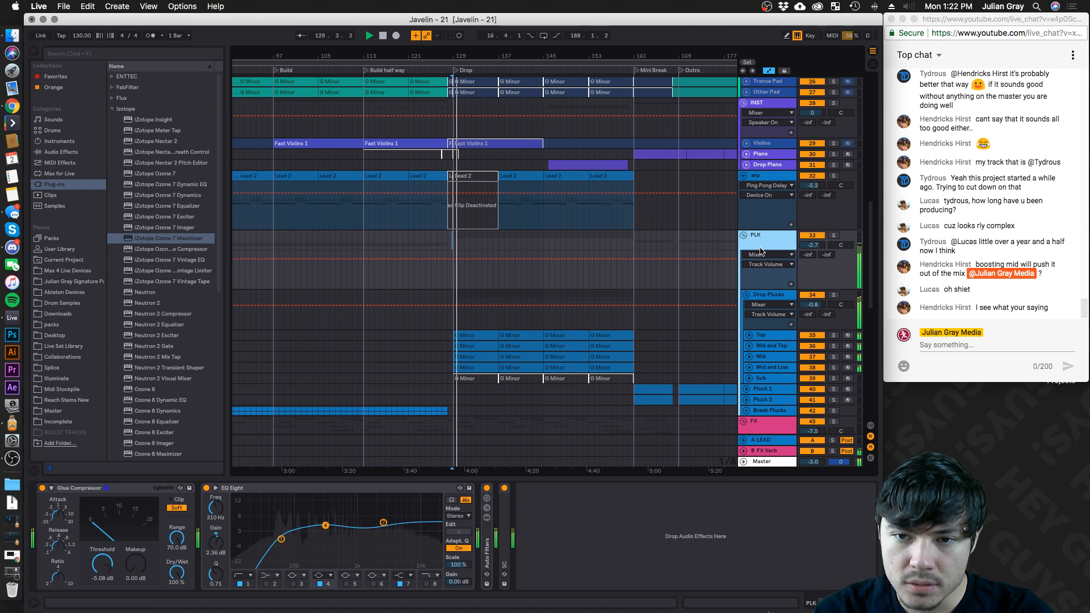
pyautogui.moveTo(326, 526); pyautogui.dragTo(325, 527)
pyautogui.click(453, 244)
pyautogui.press('space')
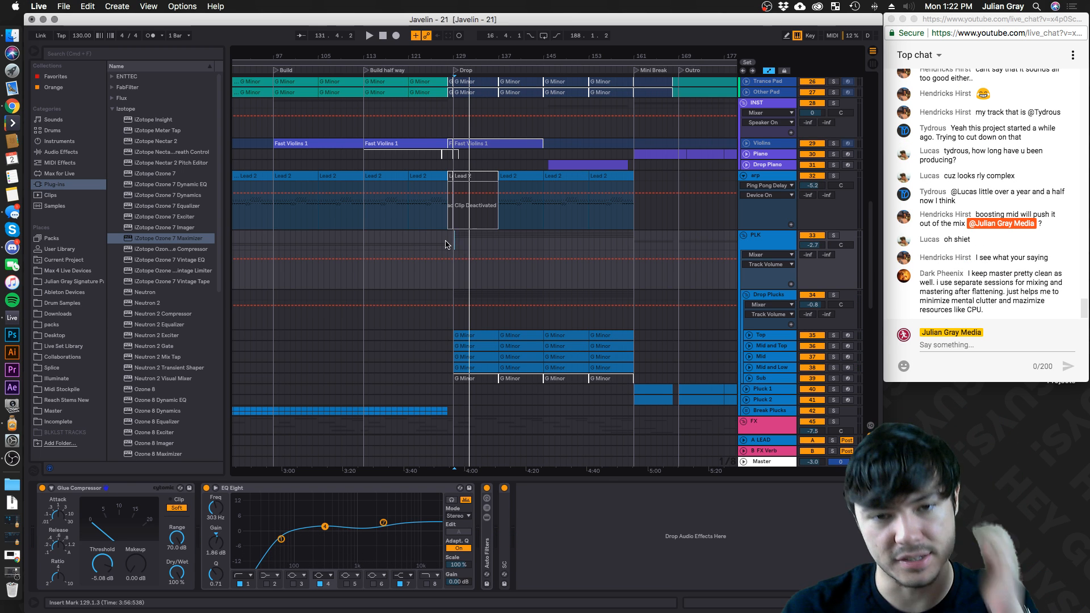
# Replay the drop, solo the Sub Bas track and bring up its Serum synth window
pyautogui.click(447, 244)
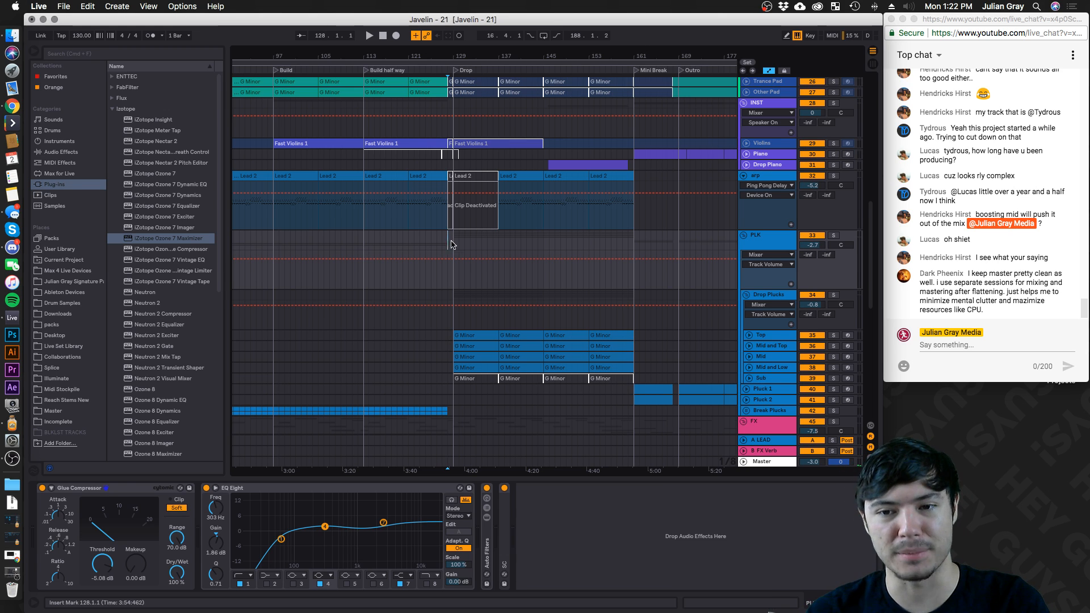
pyautogui.press('space')
pyautogui.scroll(-2, 644, 278)
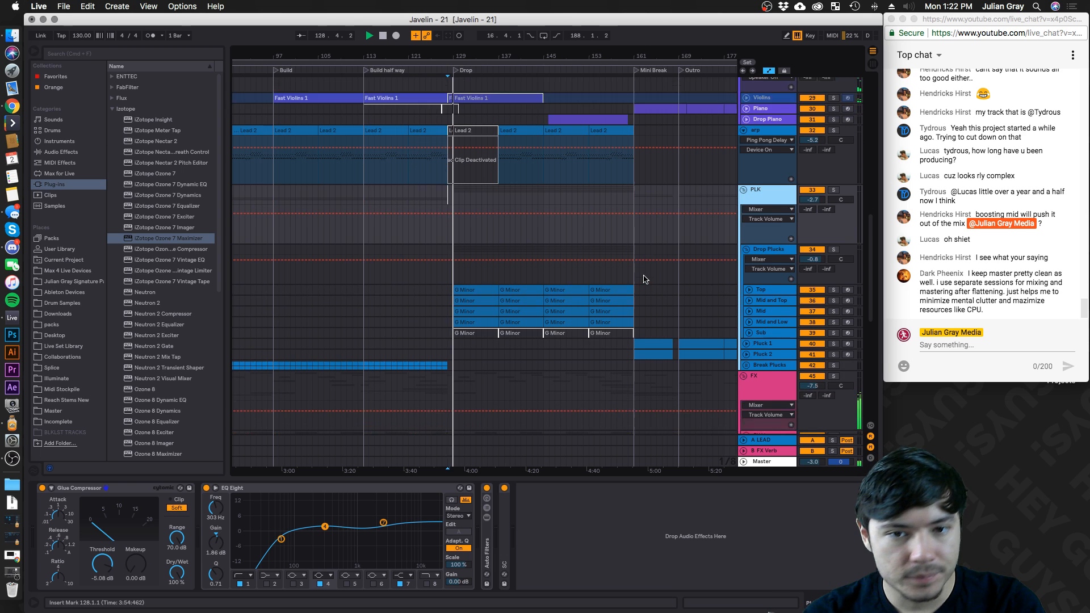
pyautogui.scroll(10, 492, 229)
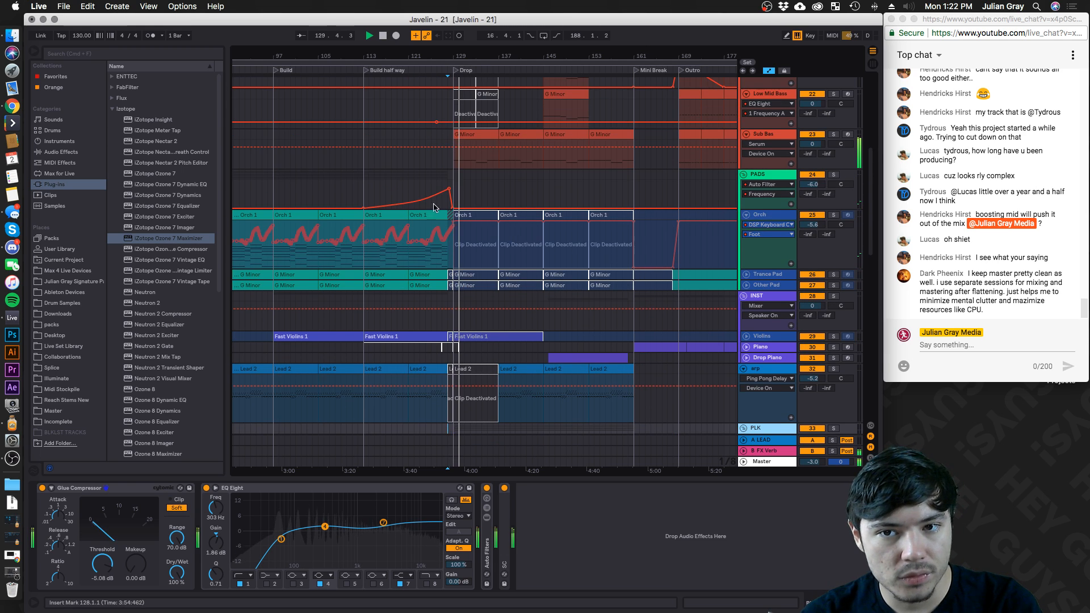
pyautogui.click(455, 164)
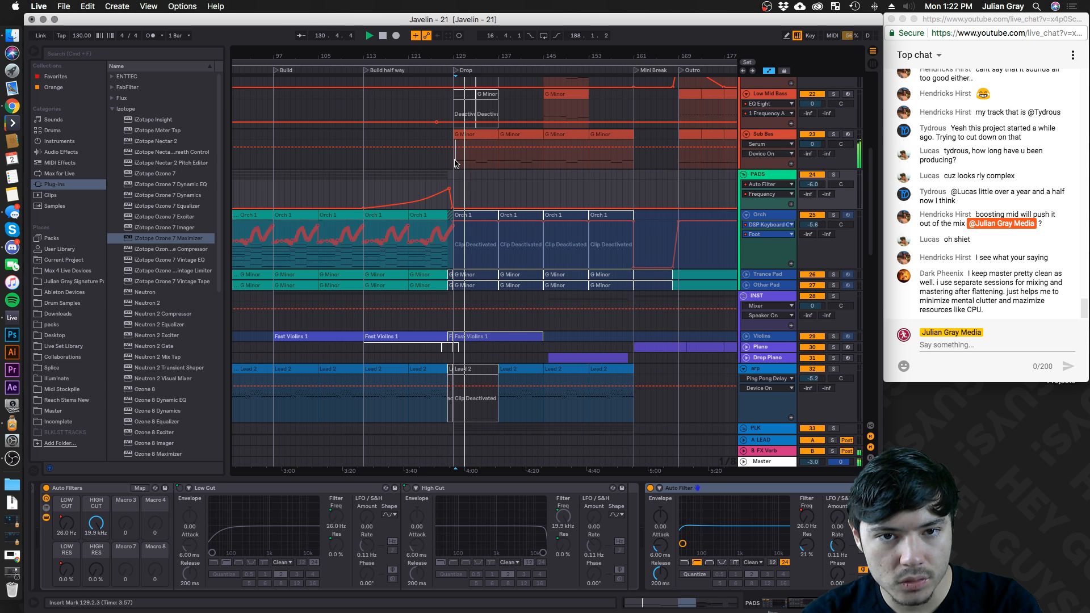
pyautogui.click(834, 134)
pyautogui.click(770, 135)
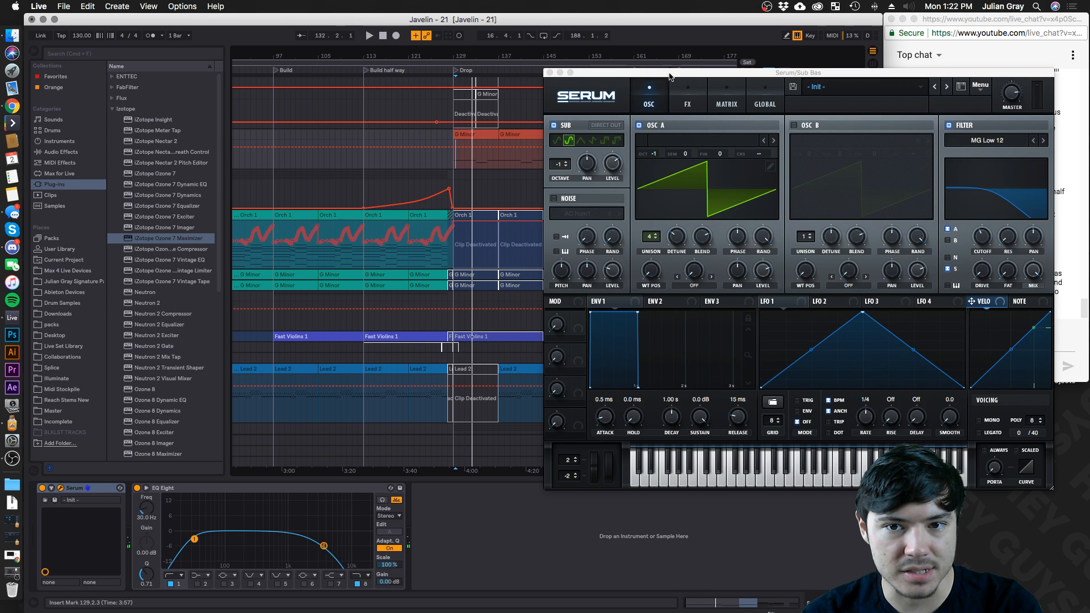
pyautogui.moveTo(667, 78); pyautogui.dragTo(433, 90)
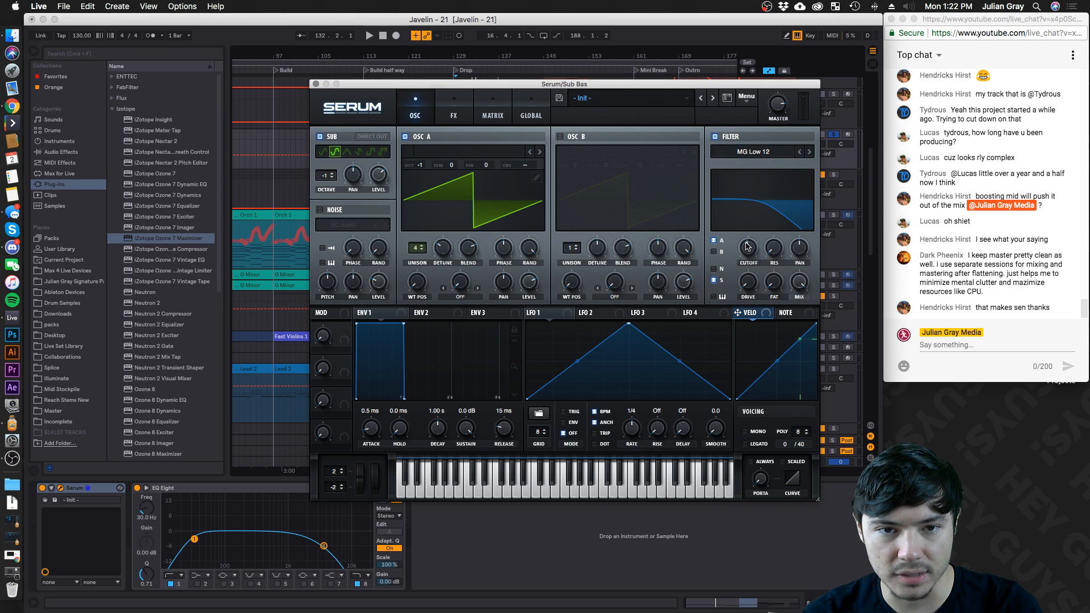
# Play the soloed Sub Bas and set Serum's filter cutoff to about 1077 Hz
pyautogui.press('space')
pyautogui.moveTo(378, 177)
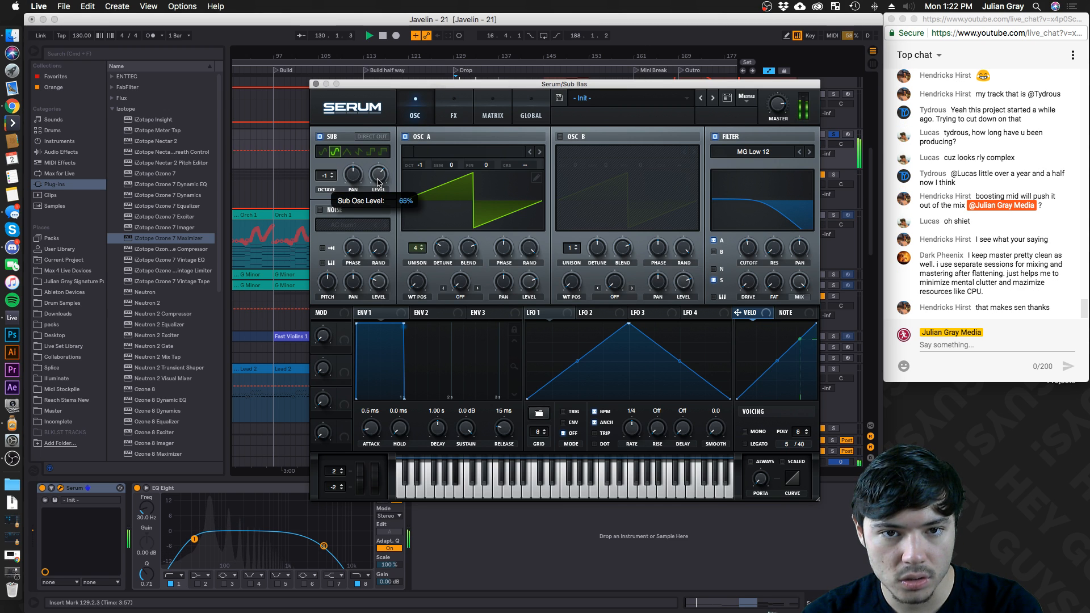
pyautogui.moveTo(750, 247); pyautogui.dragTo(750, 235)
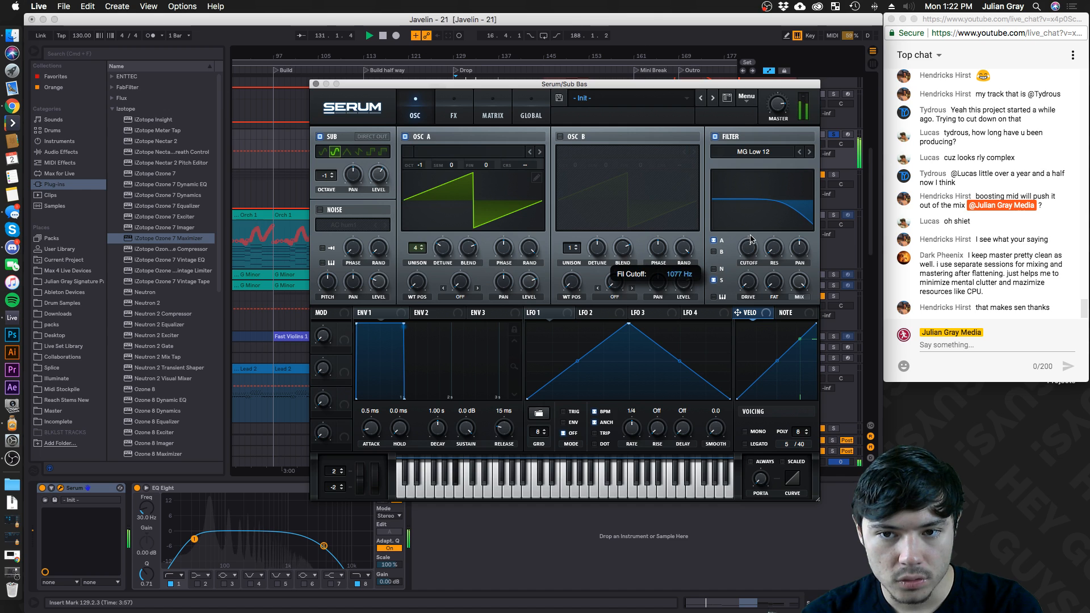
# Set the Sub Bas EQ Eight low cut to about 21 Hz and high cut to 3.37 kHz, closing Serum
pyautogui.moveTo(195, 540); pyautogui.dragTo(185, 538)
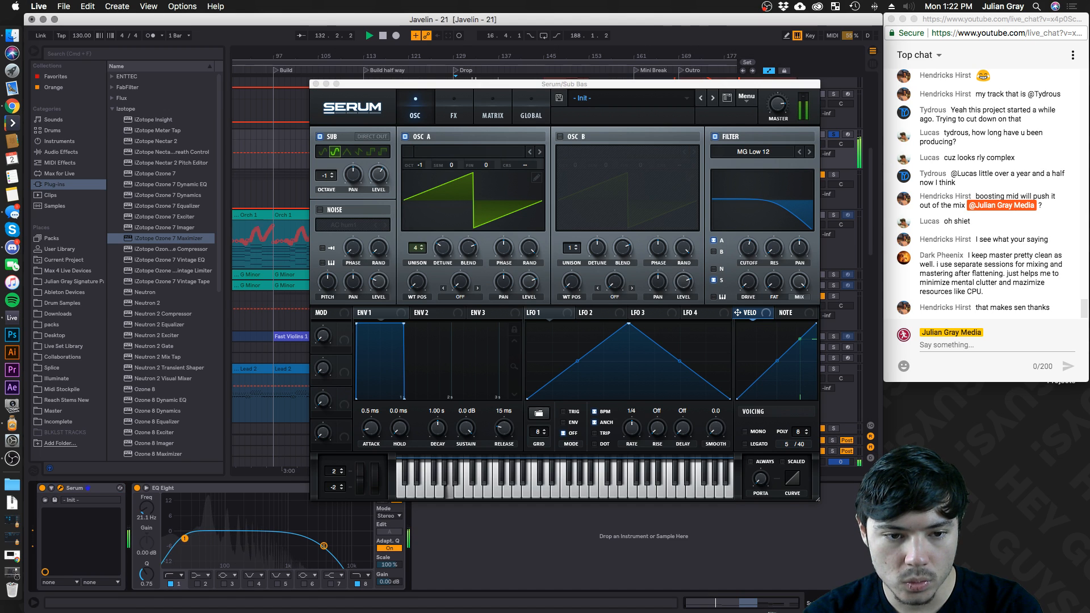
pyautogui.moveTo(323, 545); pyautogui.dragTo(319, 548)
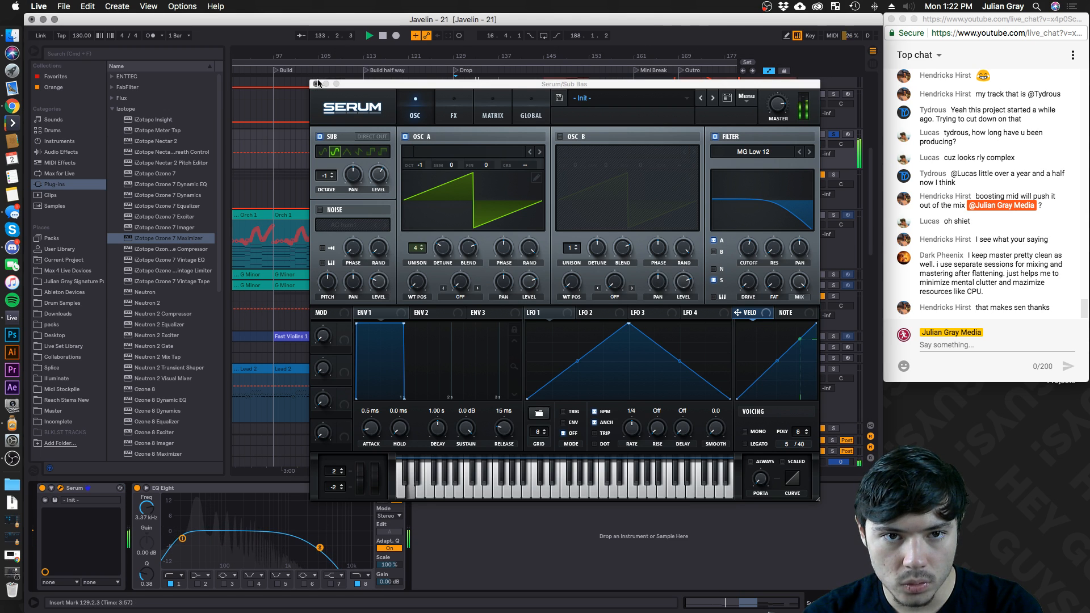
pyautogui.click(316, 84)
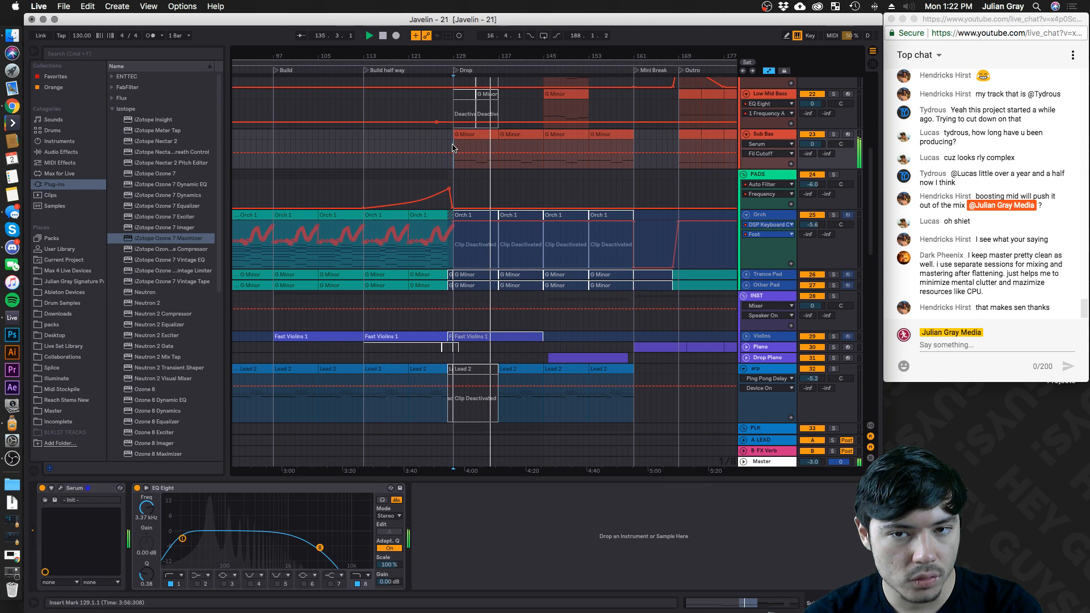
# Play the full mix of the drop and lower the arp track's volume to -8.0 dB
pyautogui.scroll(5, 453, 215)
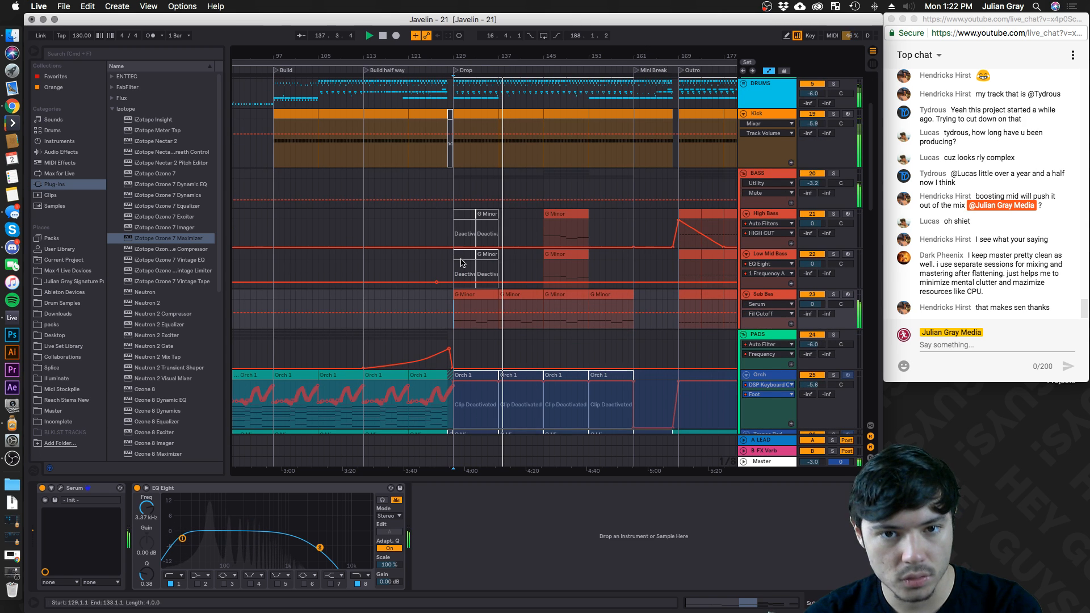
pyautogui.scroll(5, 457, 239)
pyautogui.scroll(-20, 460, 267)
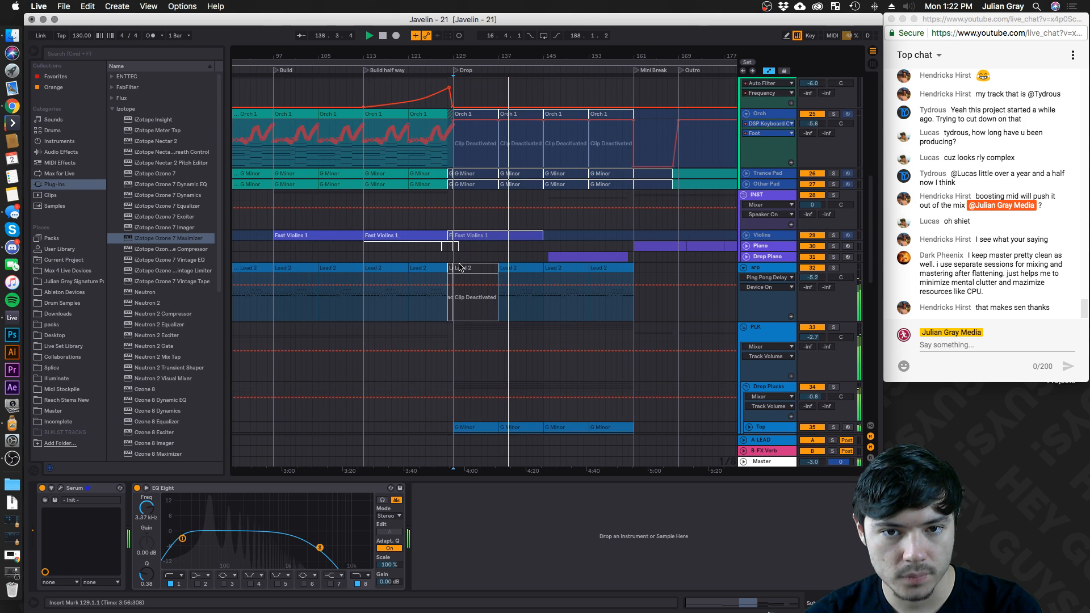
pyautogui.click(763, 260)
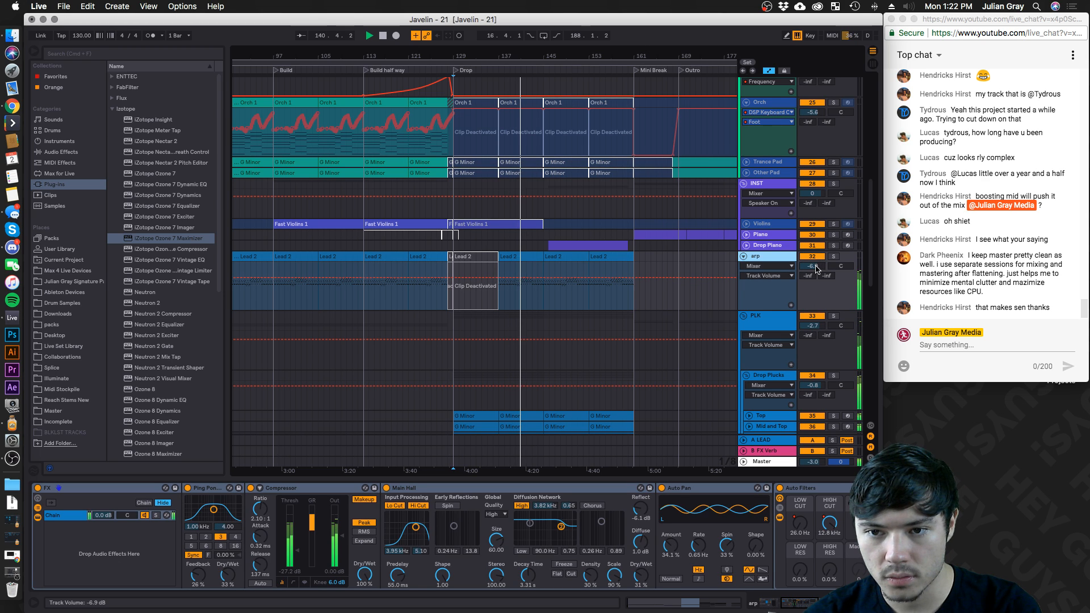
pyautogui.scroll(-8, 641, 302)
pyautogui.scroll(2, 642, 303)
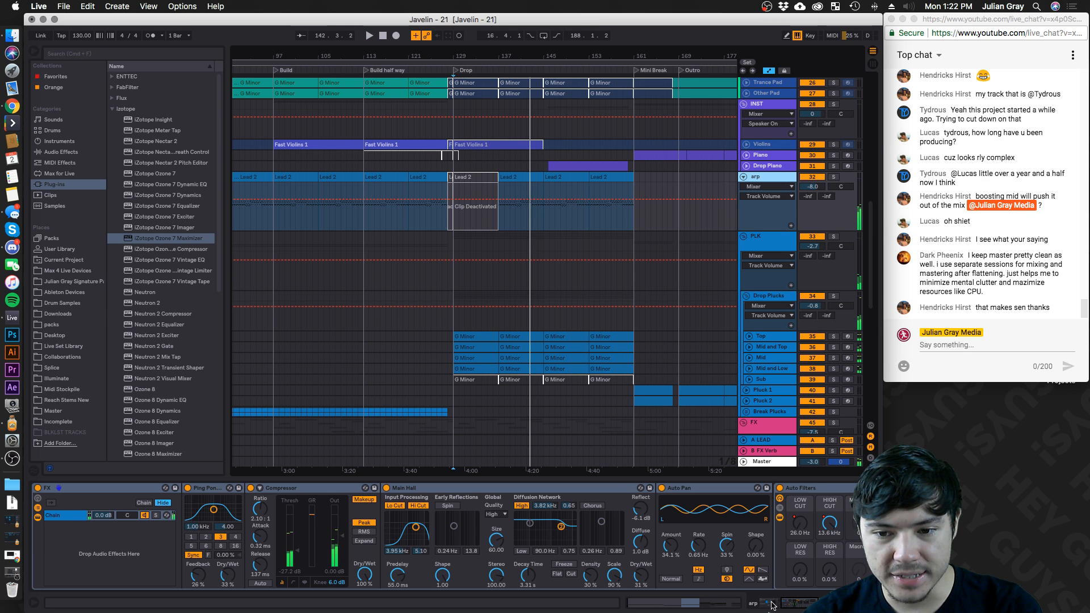
# Move band 6 of the arp's EQ Eight to about 3.83 kHz and change it to a high shelf
pyautogui.click(760, 441)
pyautogui.moveTo(660, 539); pyautogui.dragTo(647, 539)
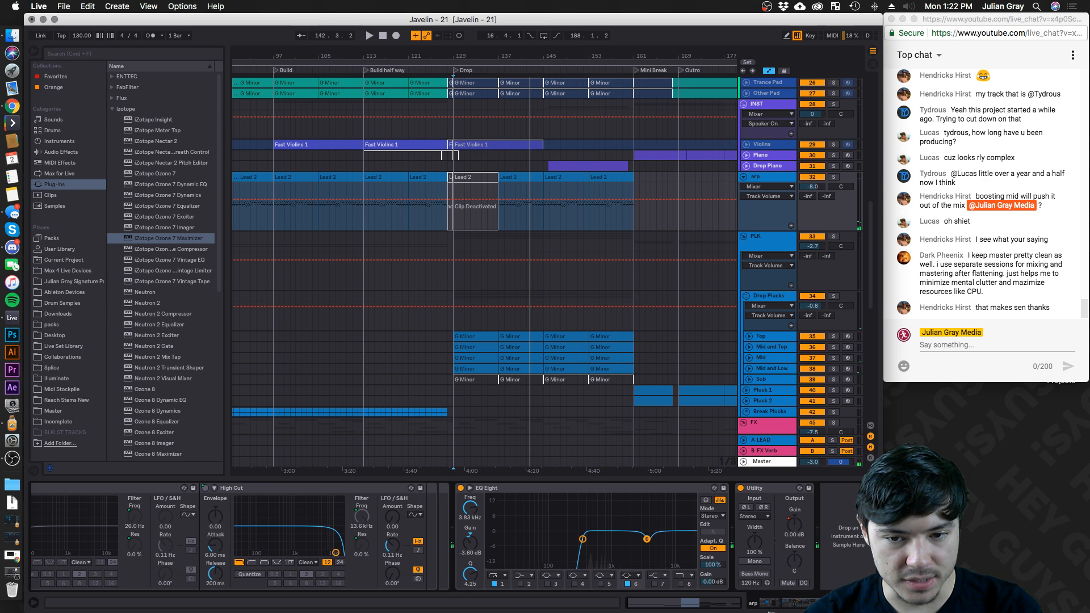
pyautogui.click(625, 577)
pyautogui.click(635, 545)
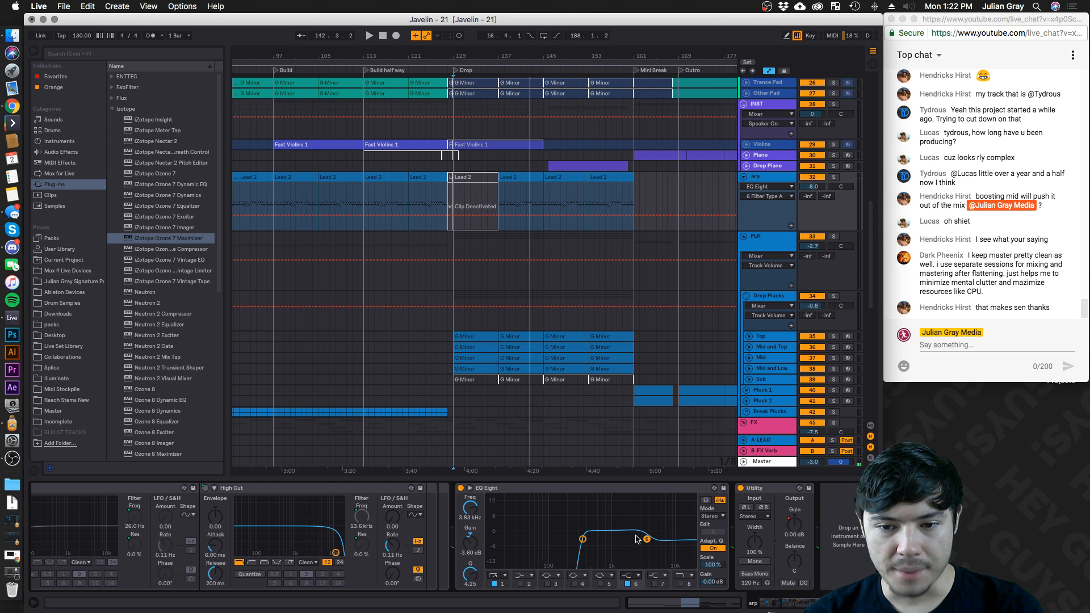
# Set the arp's high shelf to 2.02 kHz at -3.10 dB and play the drop from around bar 137
pyautogui.click(451, 202)
pyautogui.click(498, 195)
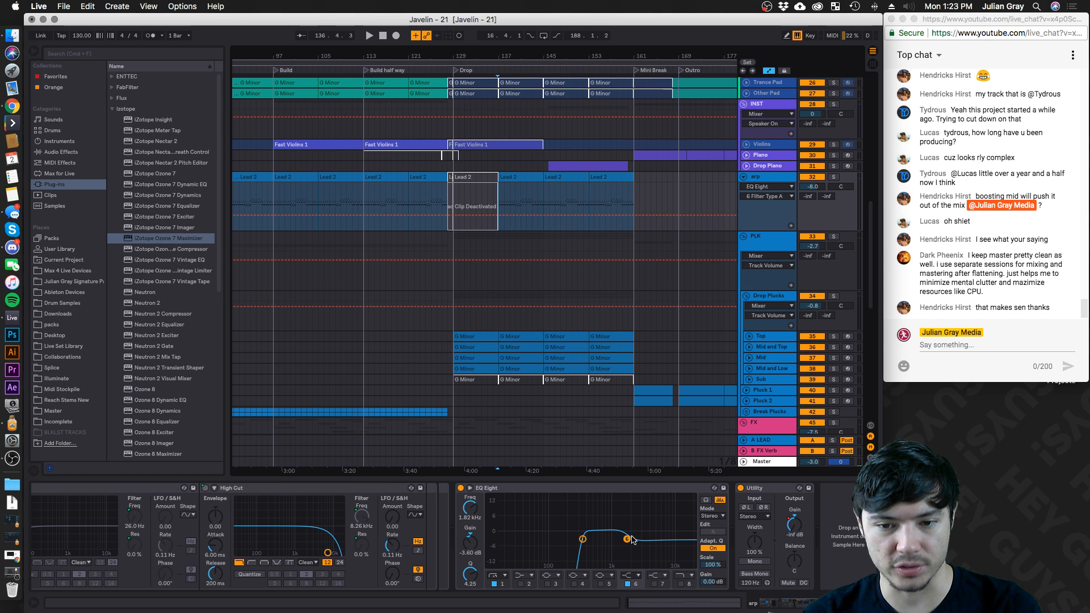
pyautogui.moveTo(628, 539); pyautogui.dragTo(629, 536)
pyautogui.press('space')
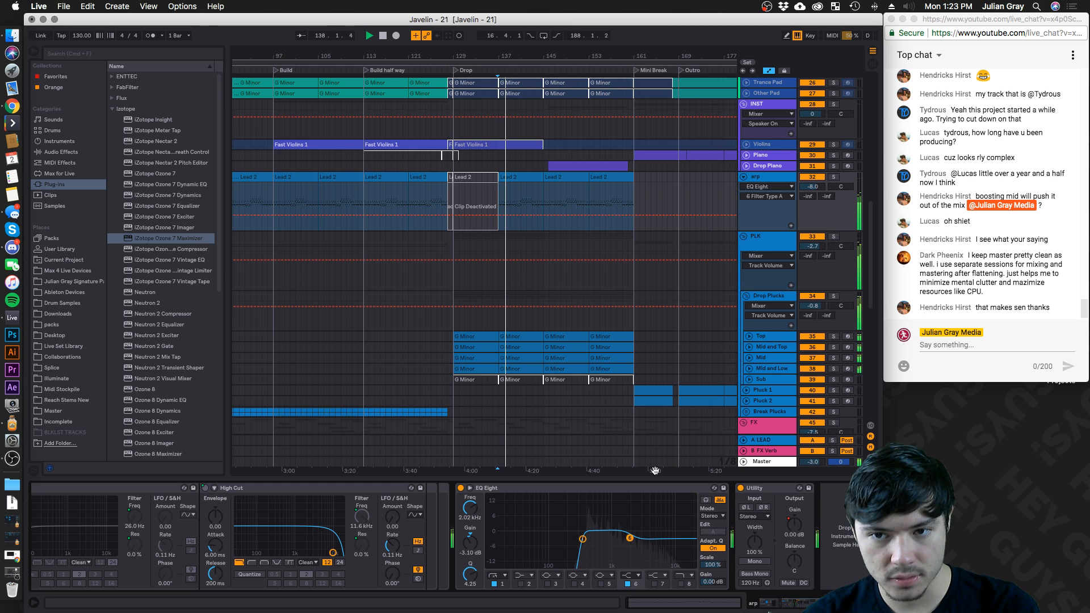
# Solo the PLK group and play it from just before the drop
pyautogui.scroll(-3, 649, 295)
pyautogui.click(718, 319)
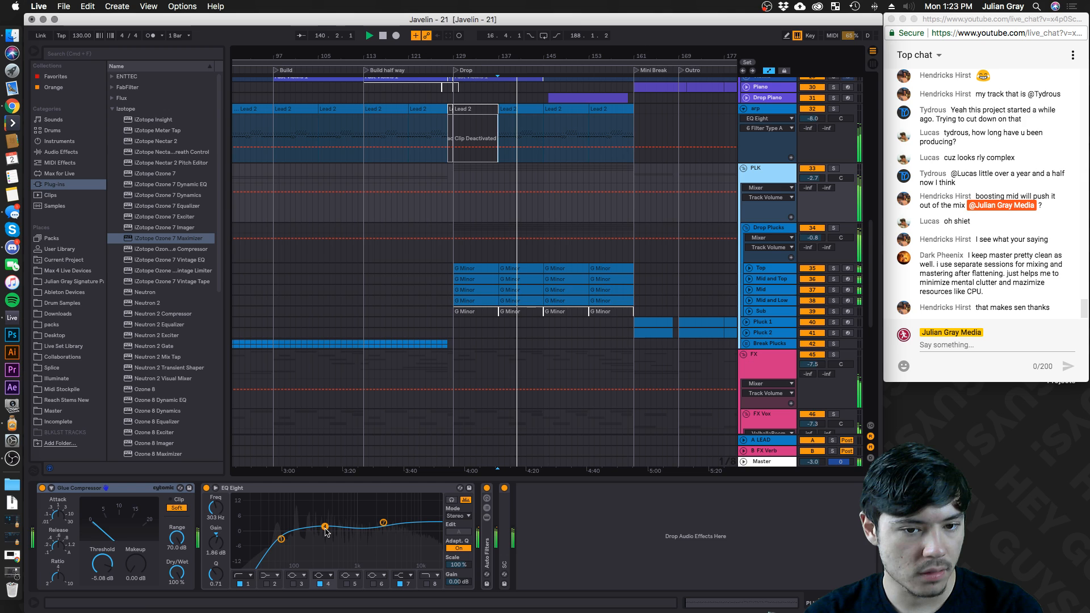
pyautogui.press('space')
pyautogui.click(834, 168)
pyautogui.click(451, 215)
pyautogui.press('space')
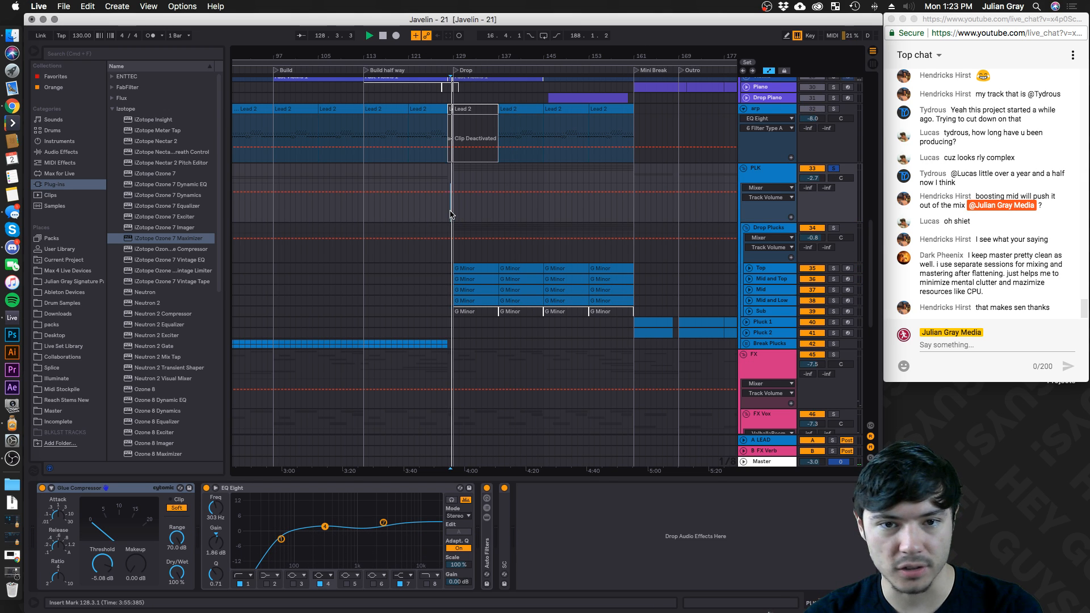
# Set the PLK group's Glue Compressor makeup to 1.75 dB and its EQ Eight output gain to -2.81 dB
pyautogui.moveTo(136, 564); pyautogui.dragTo(135, 554)
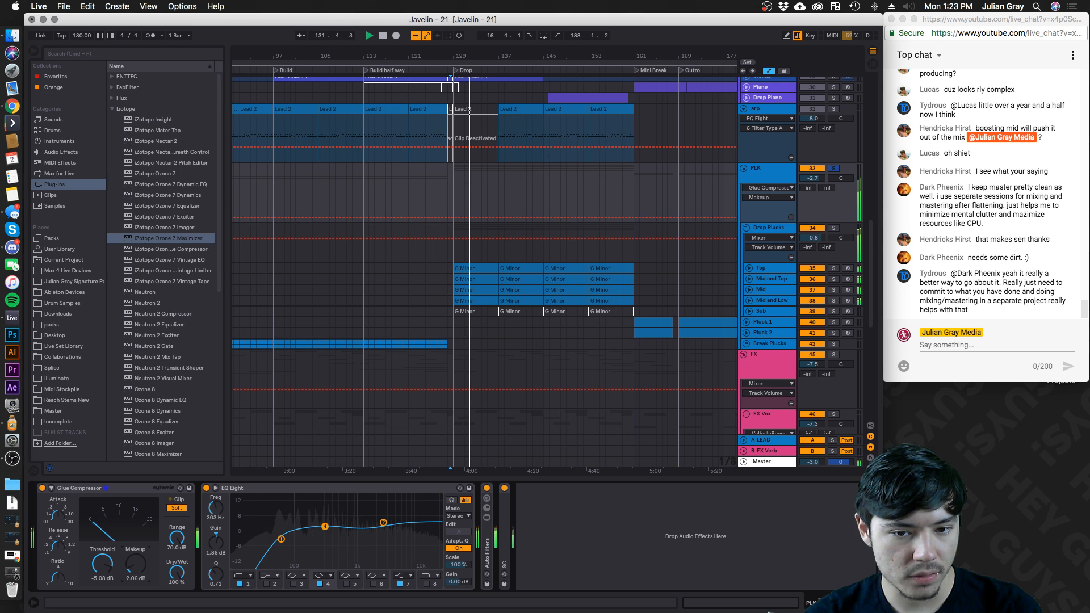
pyautogui.press('space')
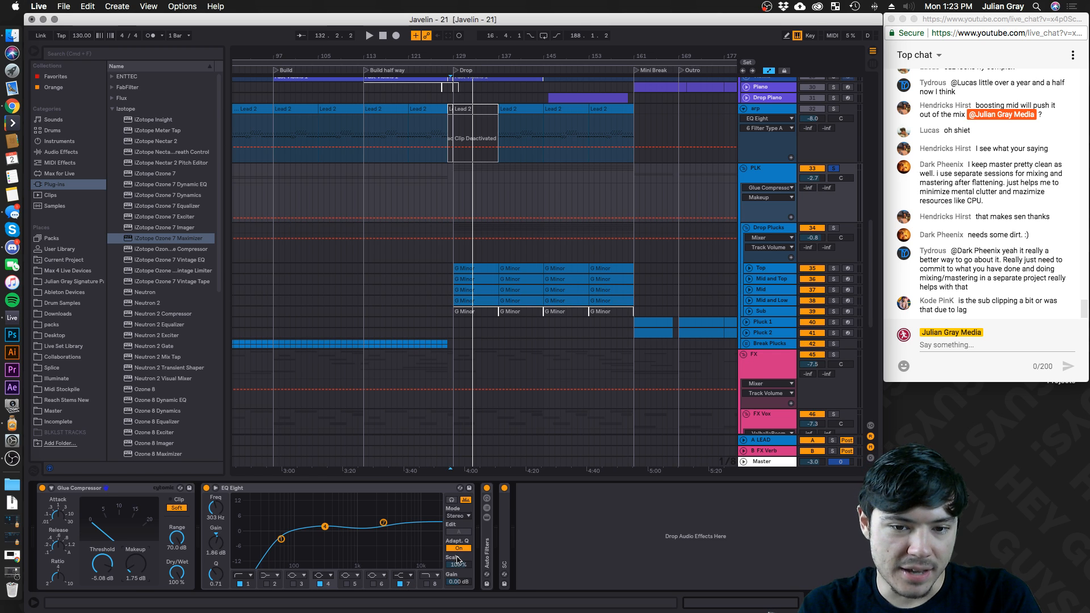
pyautogui.moveTo(464, 582); pyautogui.dragTo(464, 596)
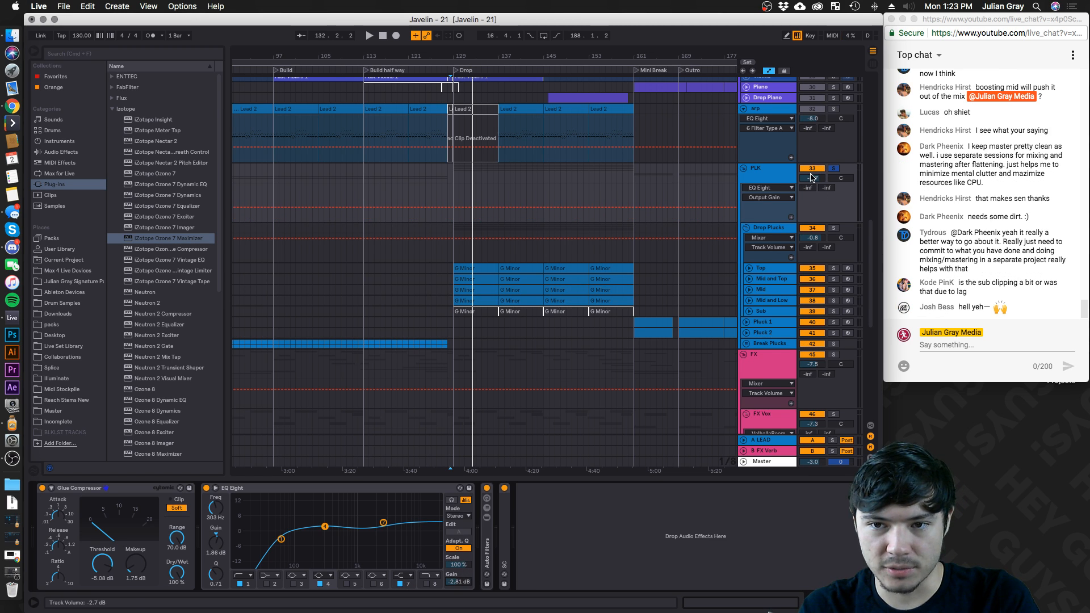
# Unsolo the PLK group and raise its volume to -1.1 dB while playing the drop with the full mix
pyautogui.click(770, 176)
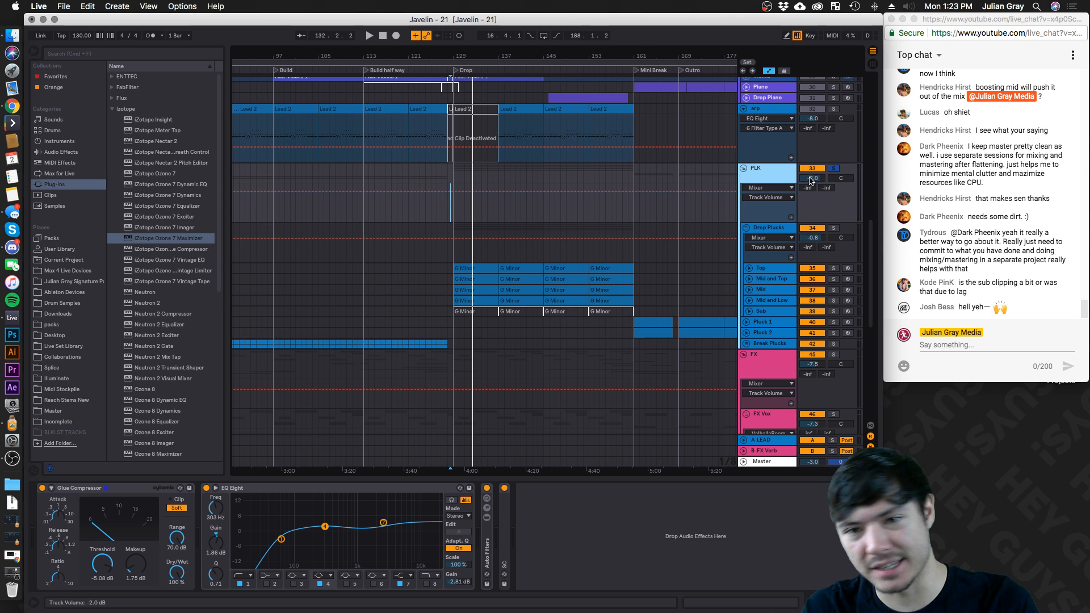
pyautogui.click(454, 176)
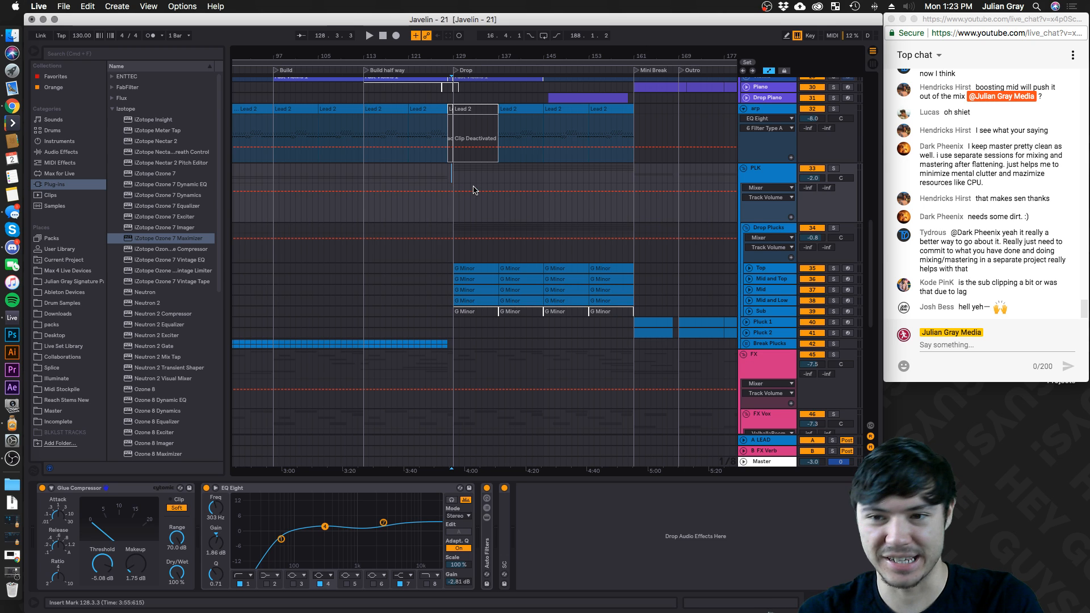
pyautogui.press('space')
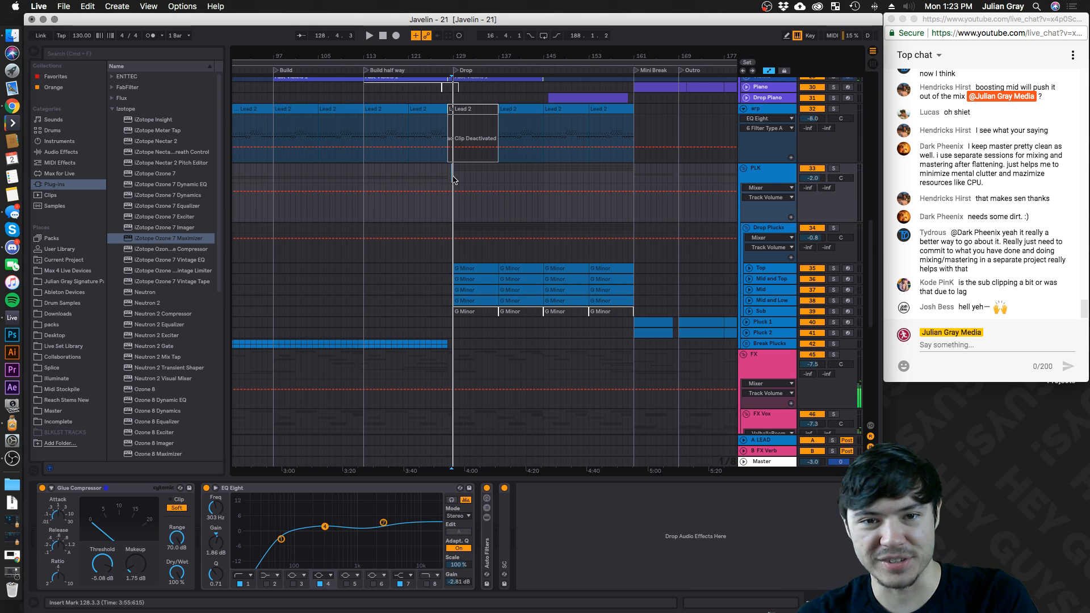
pyautogui.press('space')
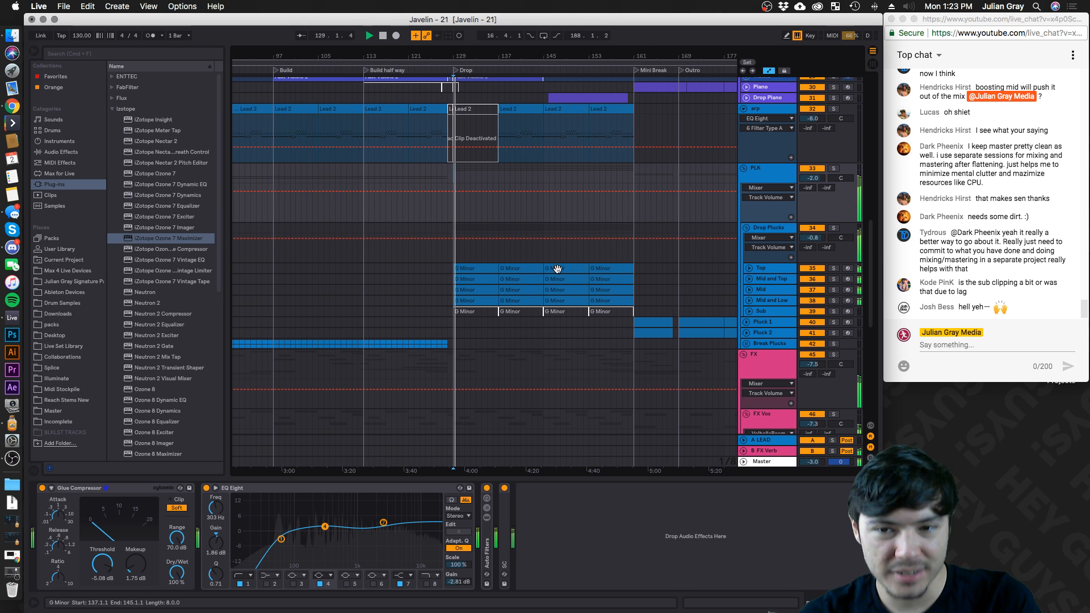
pyautogui.click(742, 182)
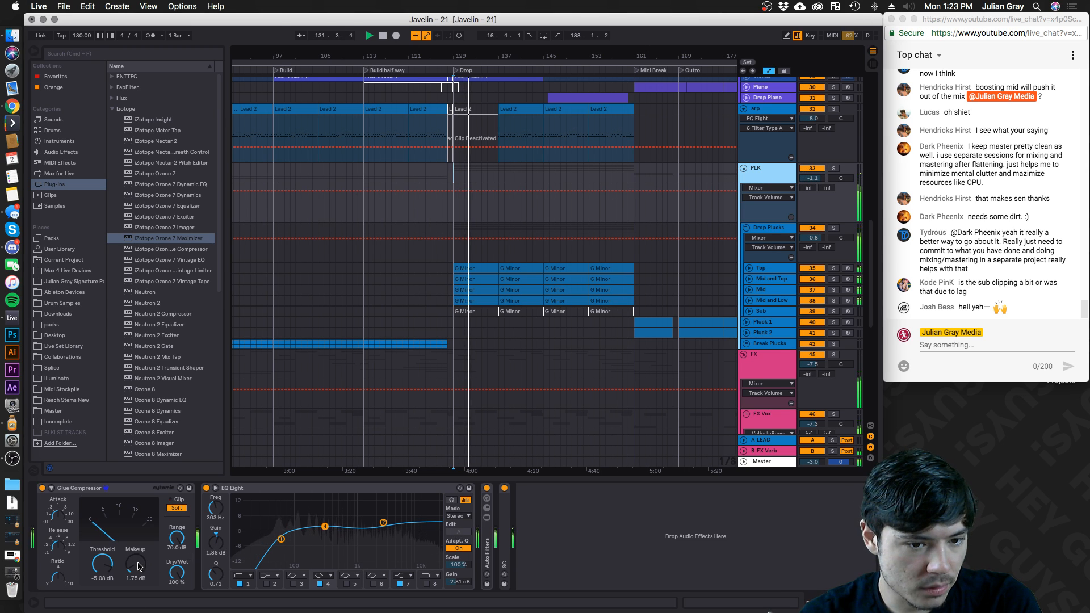
# Lower the PLK group's Glue Compressor makeup to 1.27 dB and its track volume to -1.7 dB
pyautogui.moveTo(138, 564); pyautogui.dragTo(138, 567)
pyautogui.moveTo(816, 177); pyautogui.dragTo(816, 180)
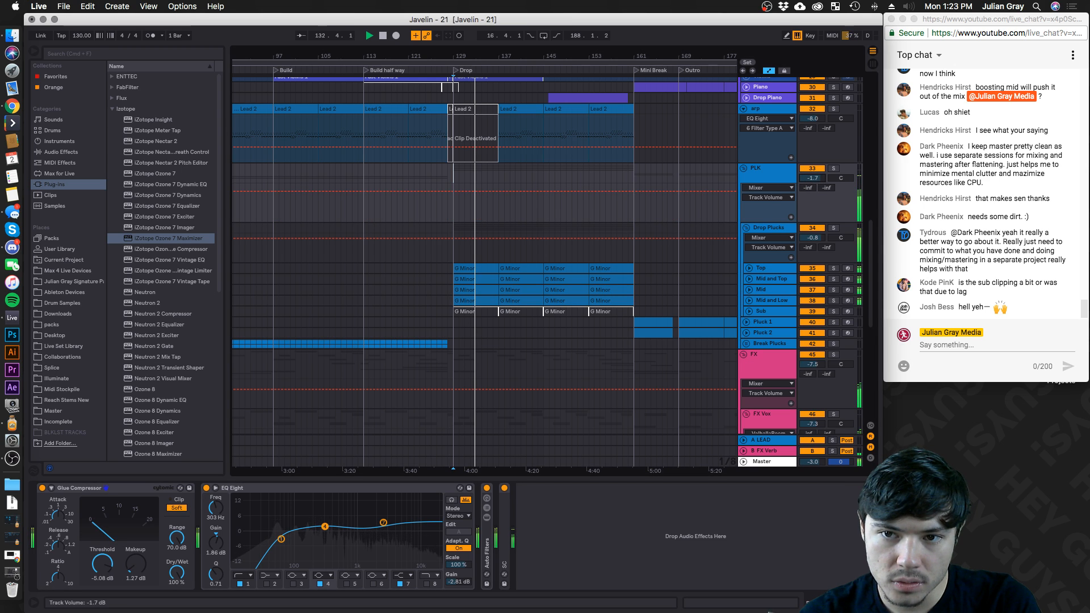
# Set the Sub Bas track's volume to -1.1 dB while the drop plays and stop playback
pyautogui.scroll(5, 626, 205)
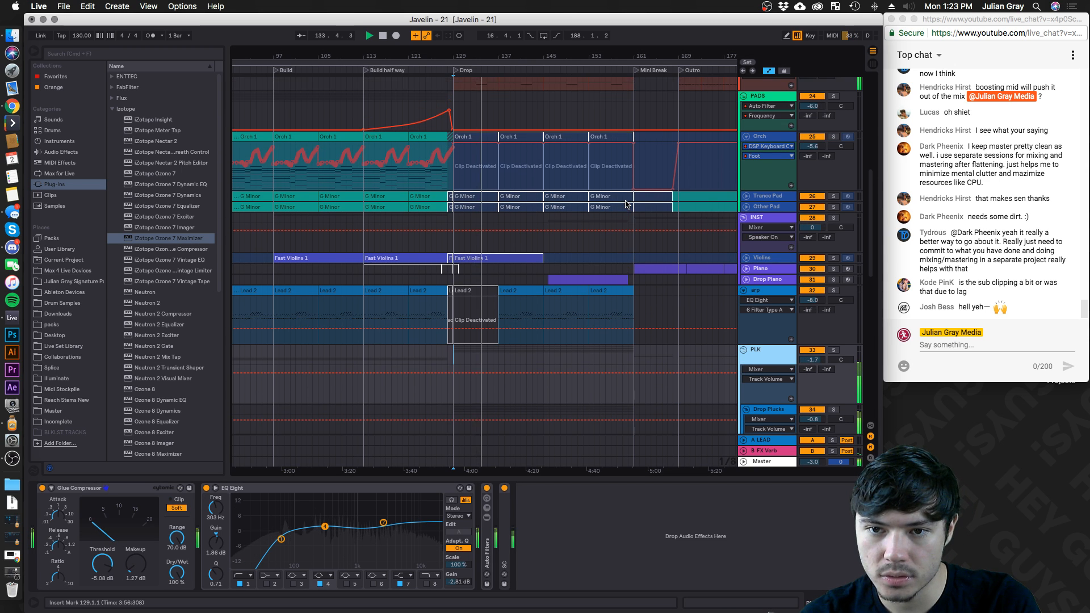
pyautogui.scroll(6, 626, 204)
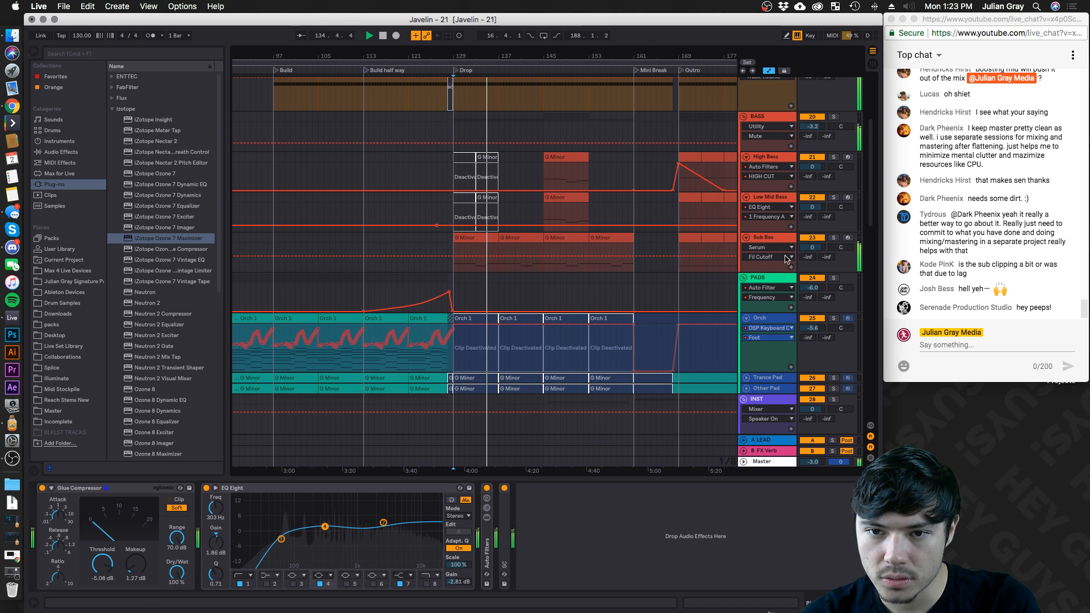
pyautogui.scroll(-1, 708, 248)
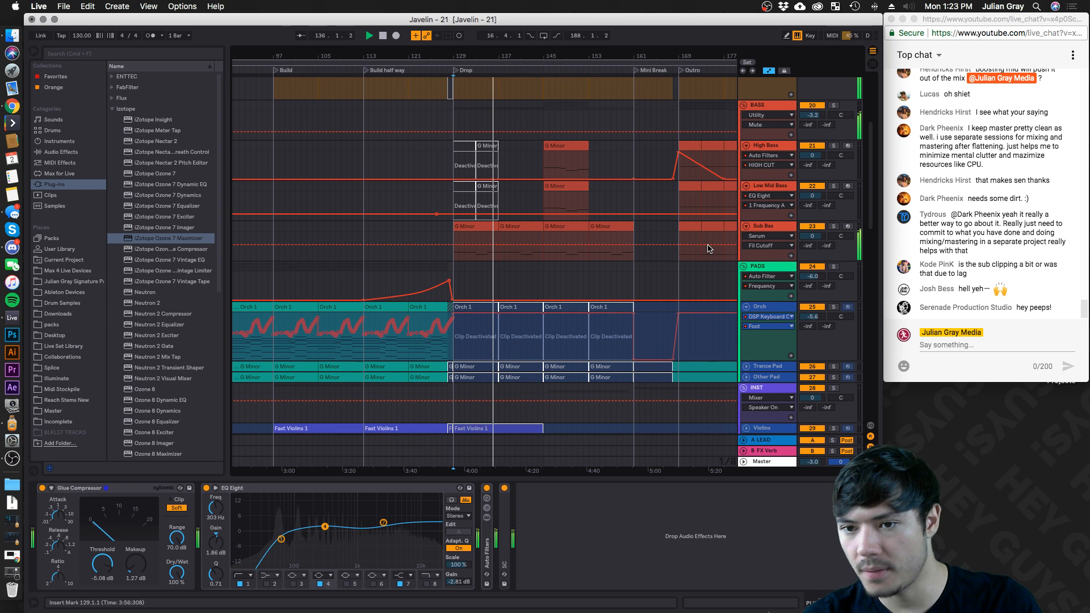
pyautogui.scroll(-4, 708, 248)
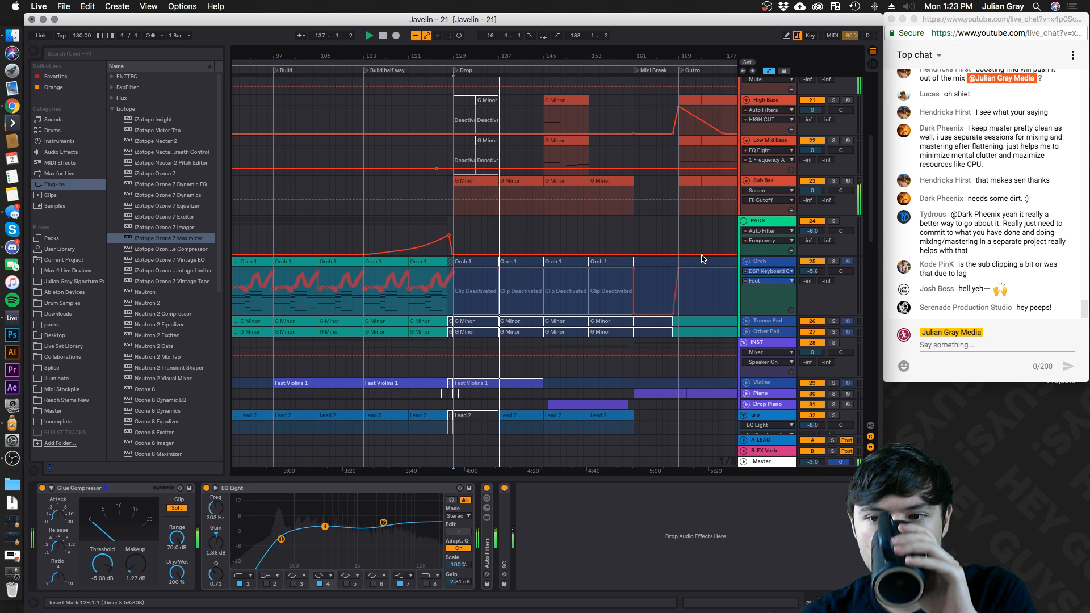
pyautogui.scroll(-20, 702, 259)
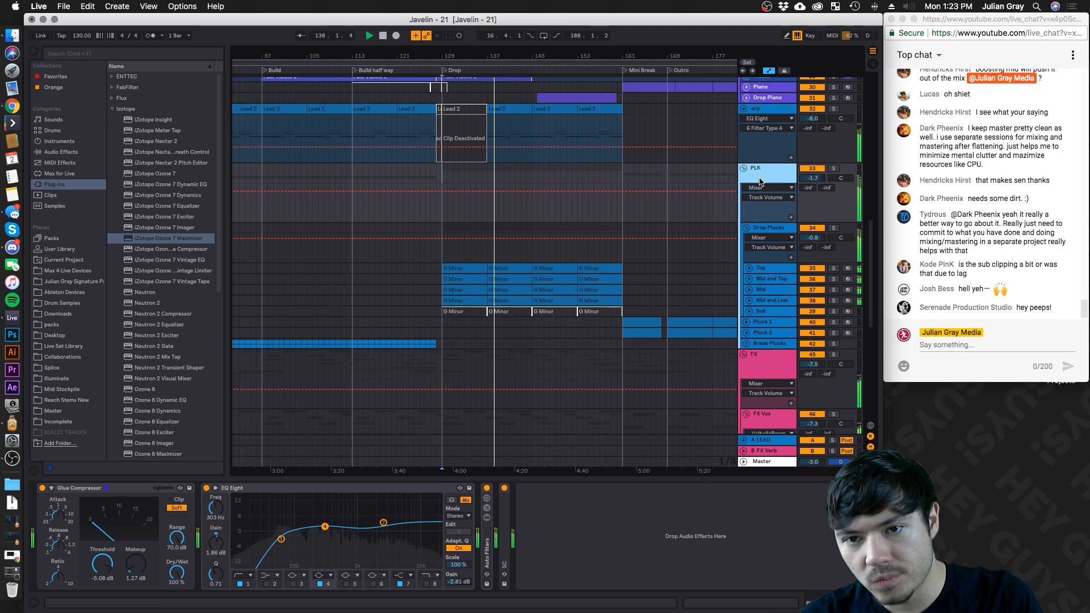
pyautogui.scroll(-20, 760, 181)
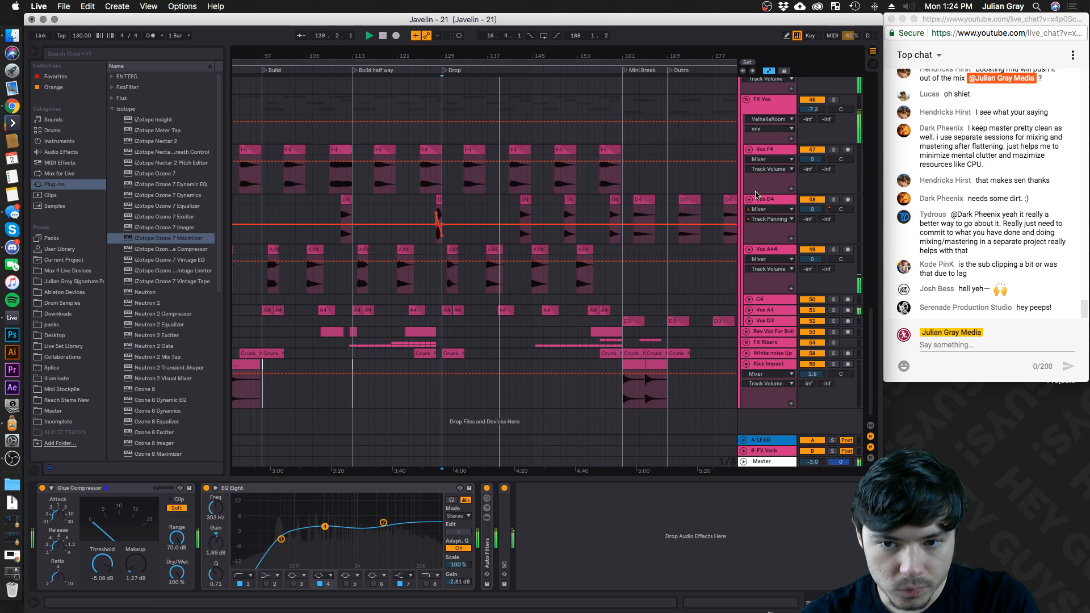
pyautogui.scroll(20, 756, 195)
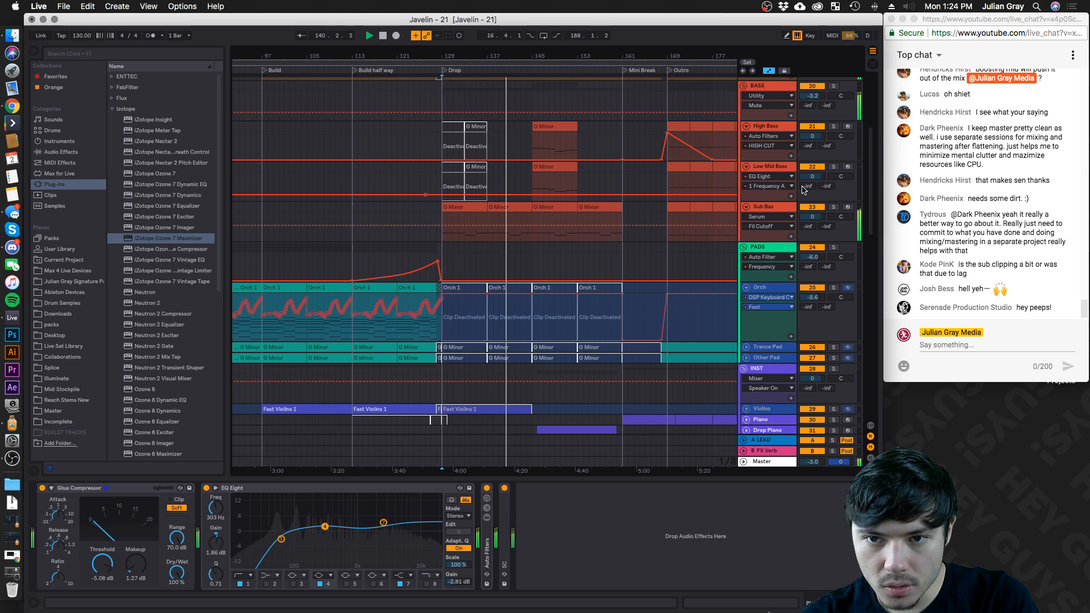
pyautogui.moveTo(812, 217); pyautogui.dragTo(812, 219)
pyautogui.click(786, 207)
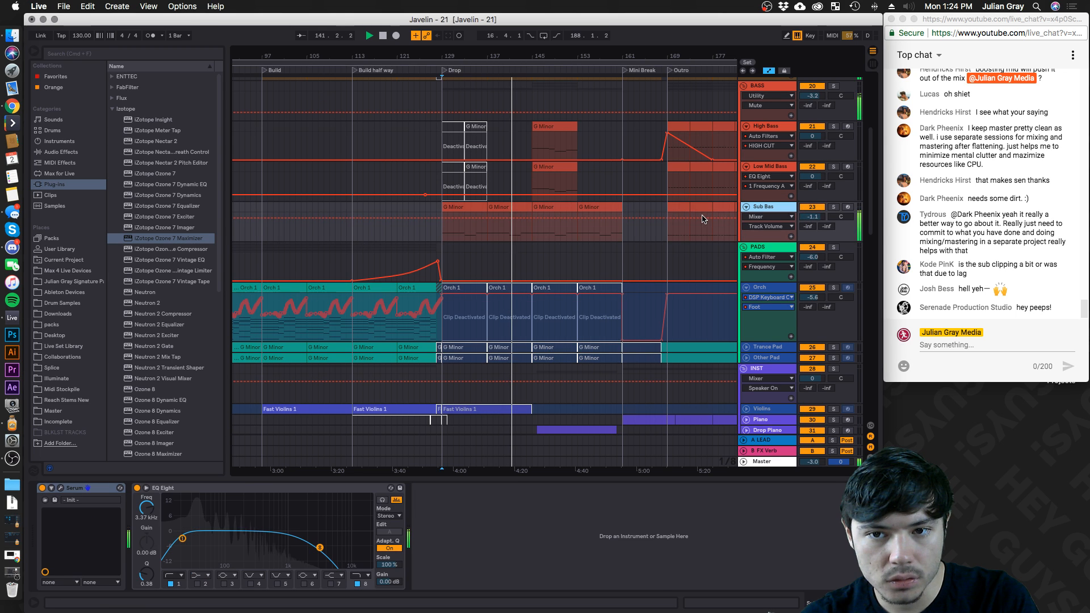
pyautogui.press('space')
pyautogui.scroll(8, 641, 219)
pyautogui.scroll(3, 641, 220)
pyautogui.click(660, 234)
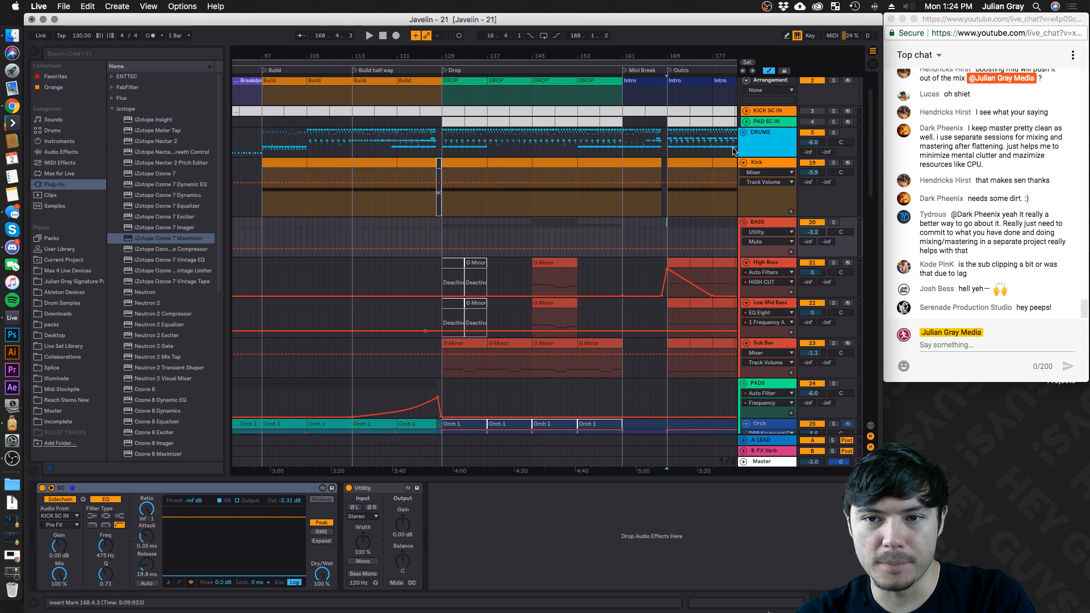
pyautogui.scroll(3, 738, 154)
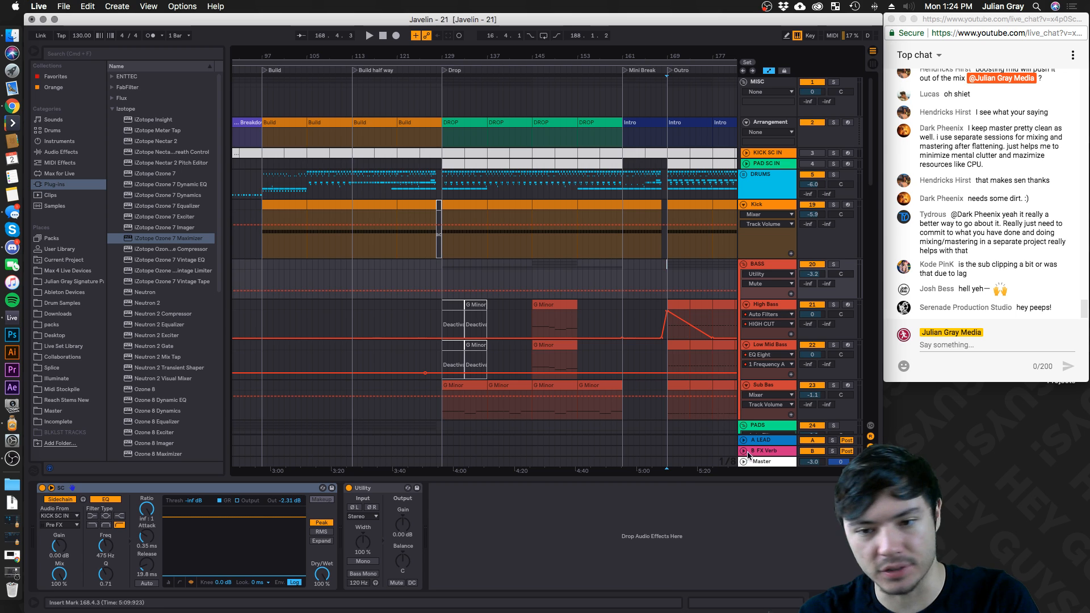
pyautogui.click(762, 464)
pyautogui.click(673, 268)
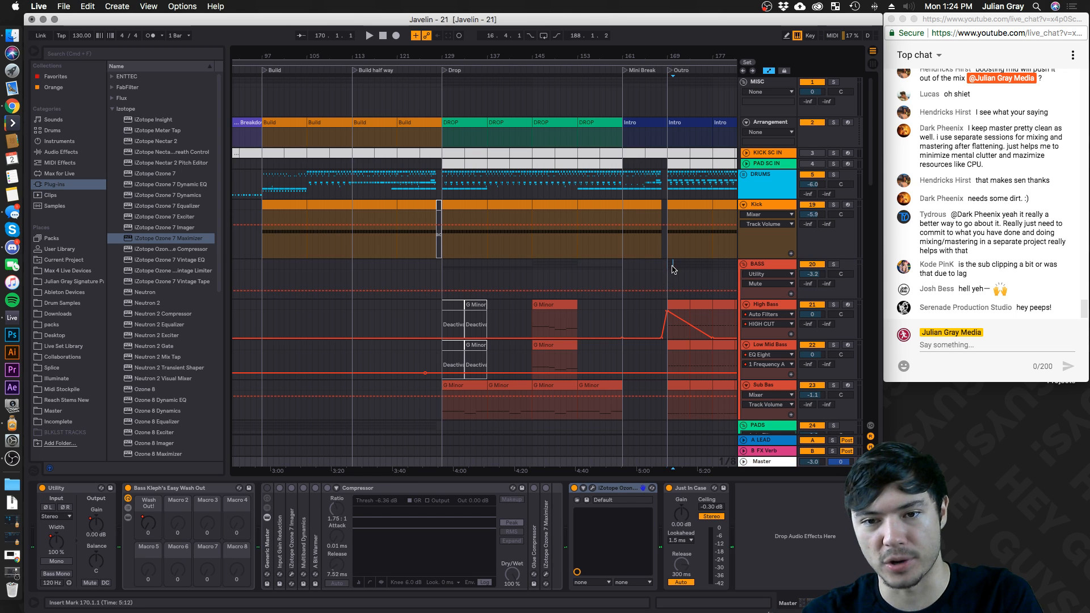
# Show the whole arrangement and play the breakdown from about bar 65
pyautogui.moveTo(441, 60); pyautogui.dragTo(440, 40)
pyautogui.click(441, 104)
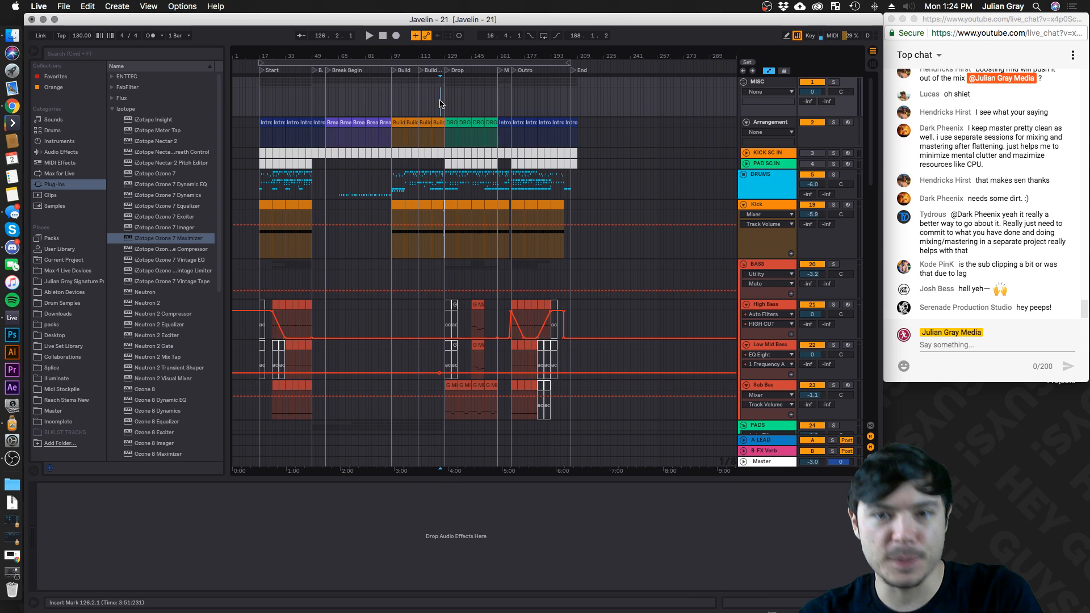
pyautogui.click(379, 92)
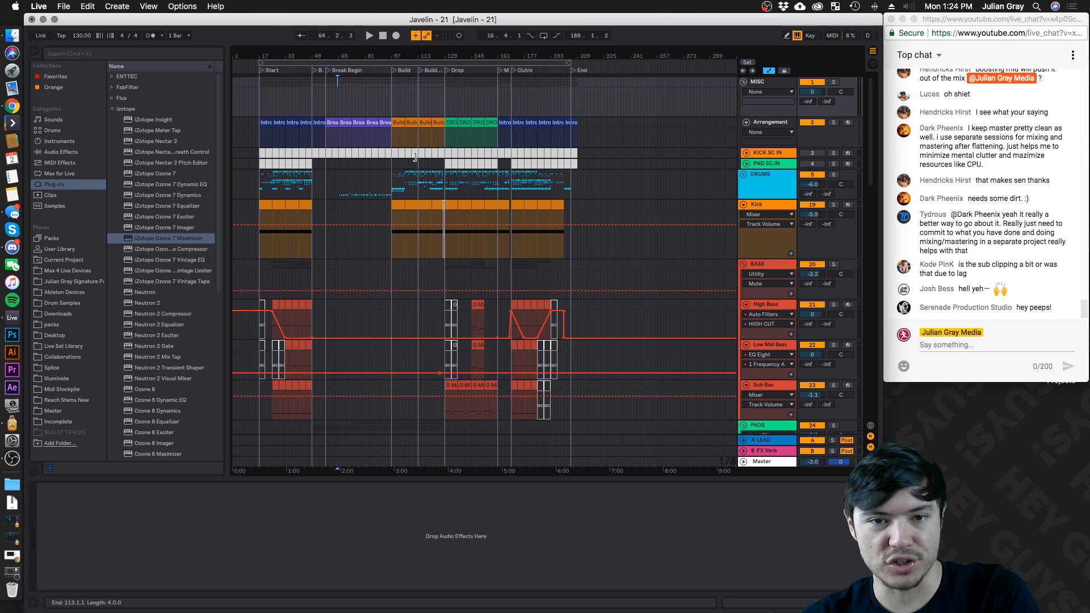
pyautogui.click(390, 187)
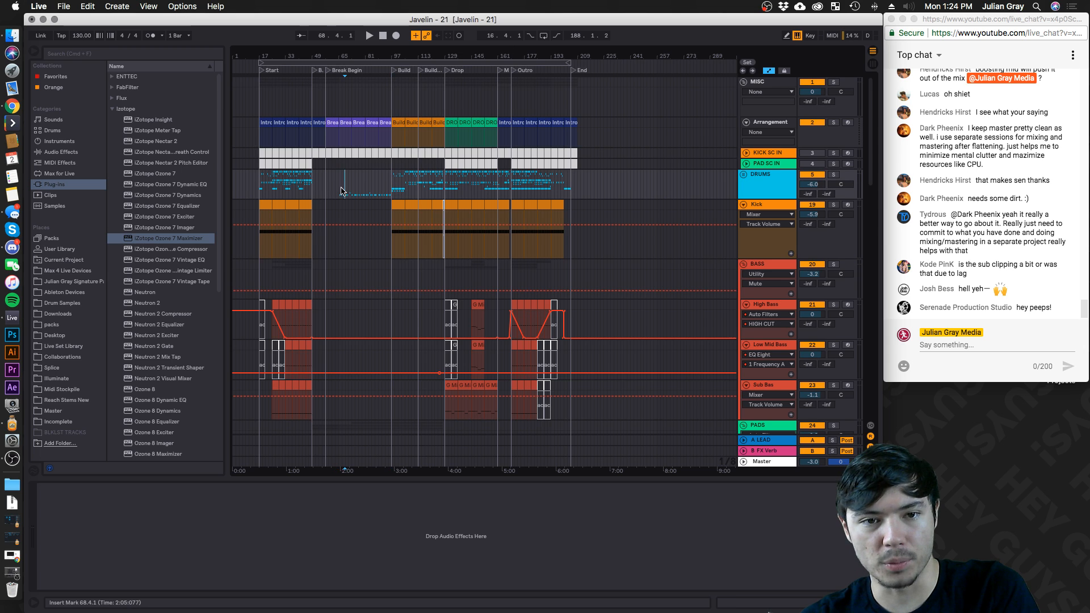
pyautogui.press('space')
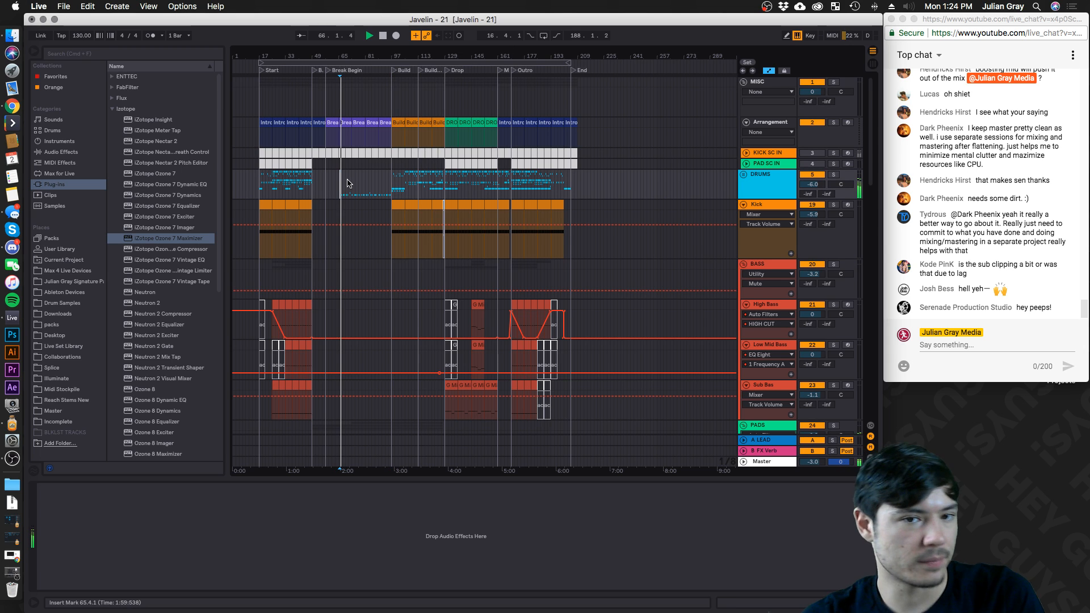
# Review the bass, pad, instrument and FX vocal tracks while the breakdown plays
pyautogui.moveTo(421, 51); pyautogui.dragTo(462, 63)
pyautogui.scroll(-4, 469, 188)
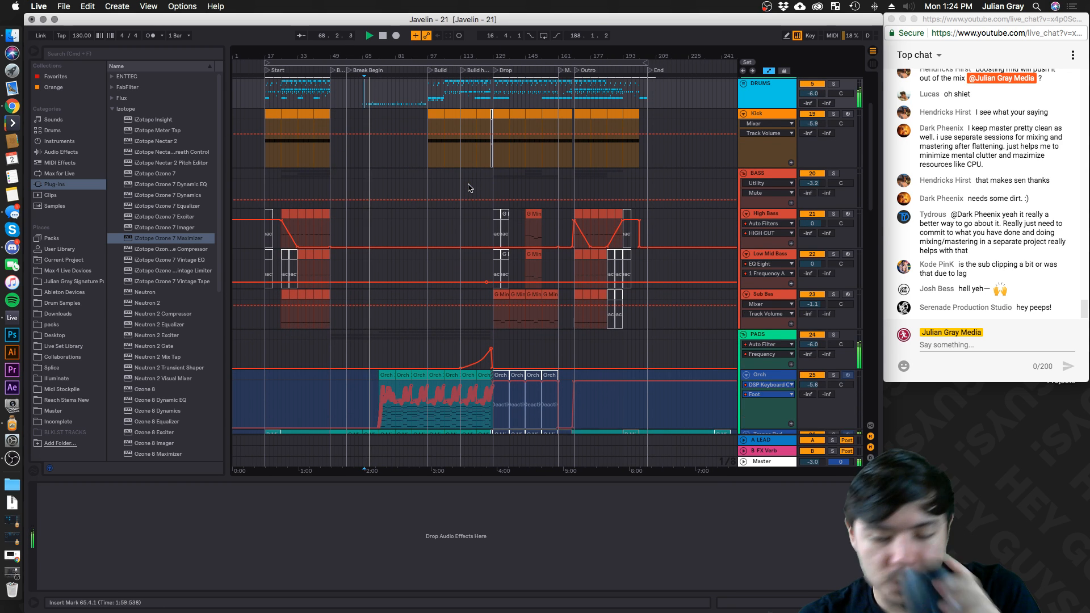
pyautogui.scroll(-8, 468, 187)
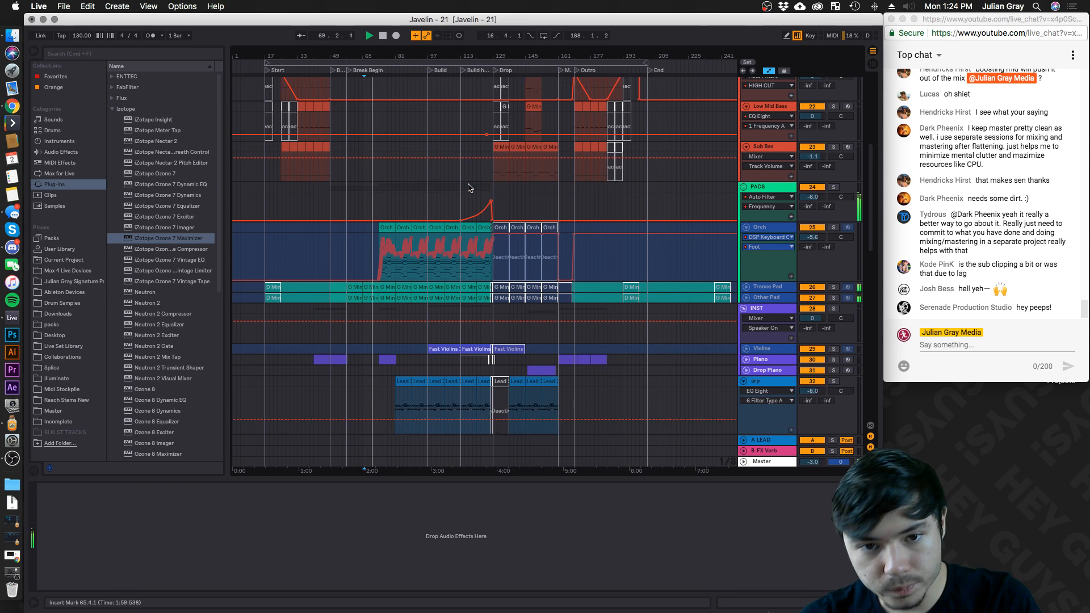
pyautogui.scroll(3, 469, 188)
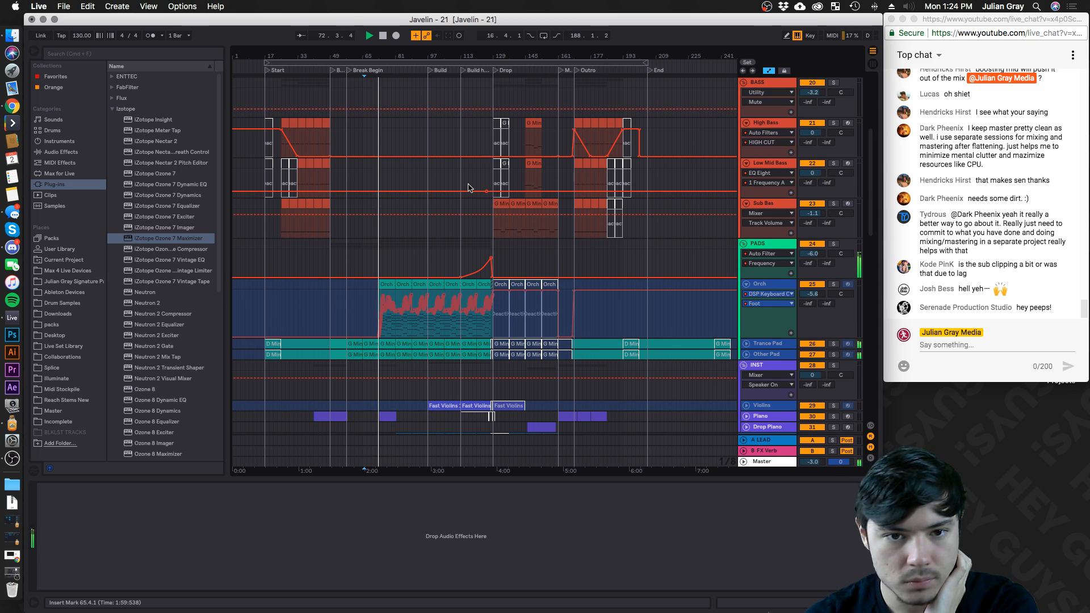
pyautogui.hscroll(1, 470, 188)
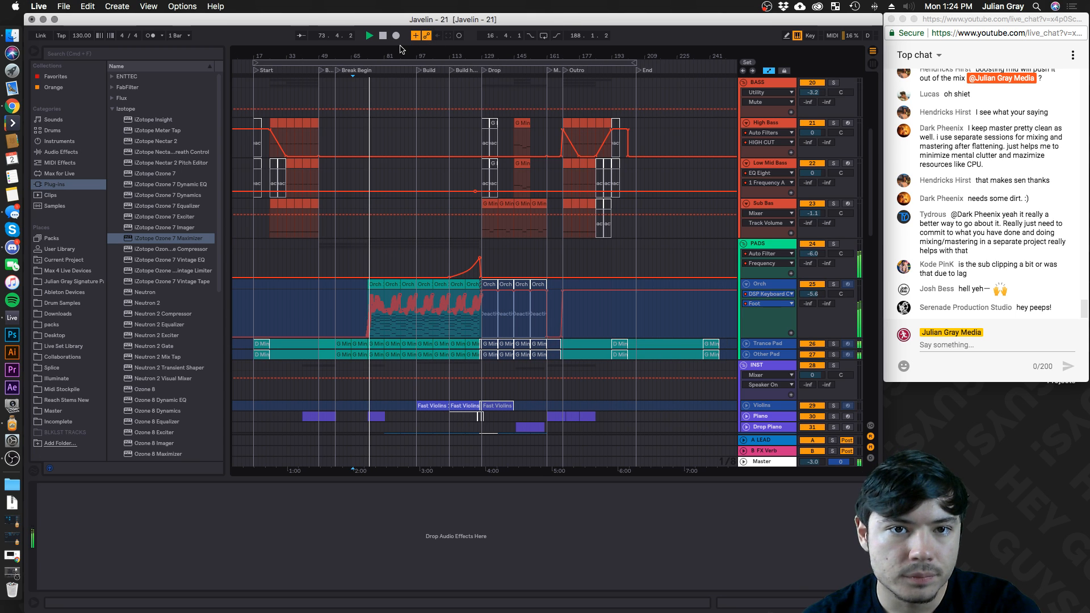
pyautogui.moveTo(400, 51); pyautogui.dragTo(400, 77)
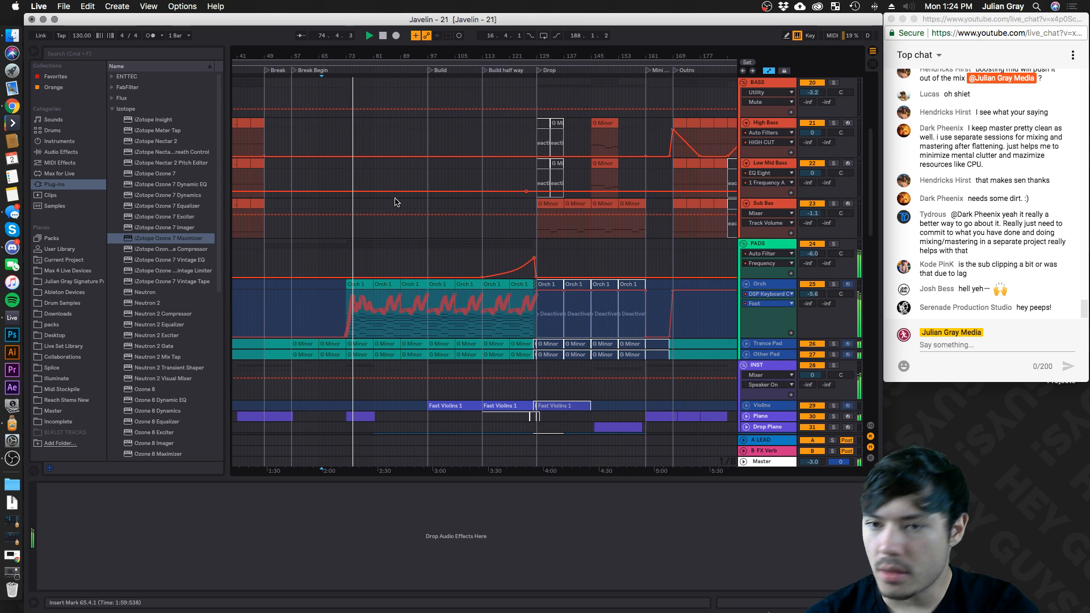
pyautogui.scroll(-10, 397, 216)
pyautogui.scroll(-8, 403, 258)
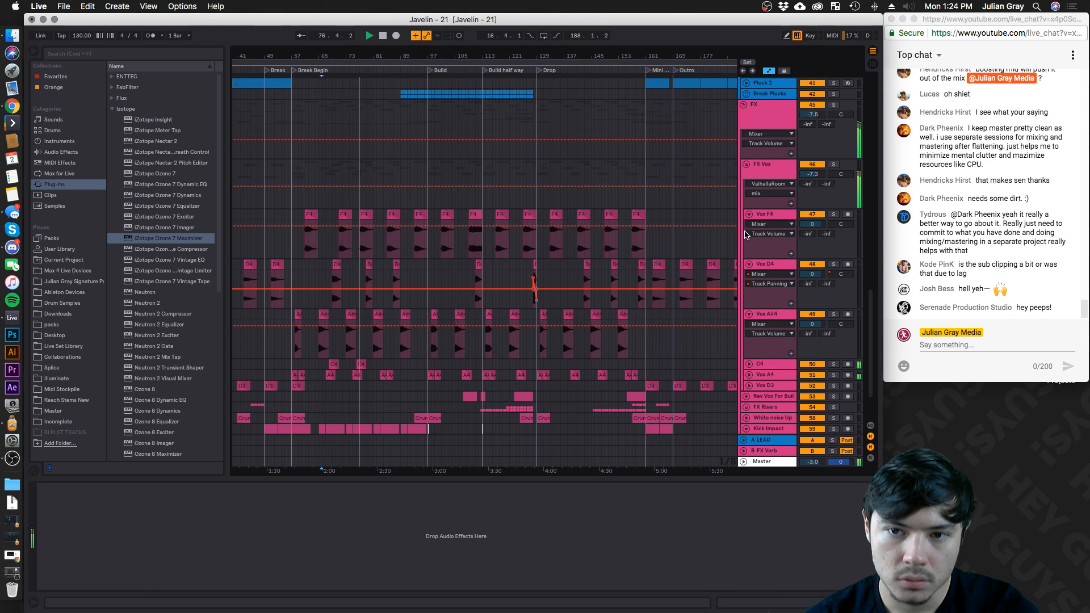
# Show the FX group's EQ Eight and place the insert marker at the start of the drop in its volume lane
pyautogui.click(770, 127)
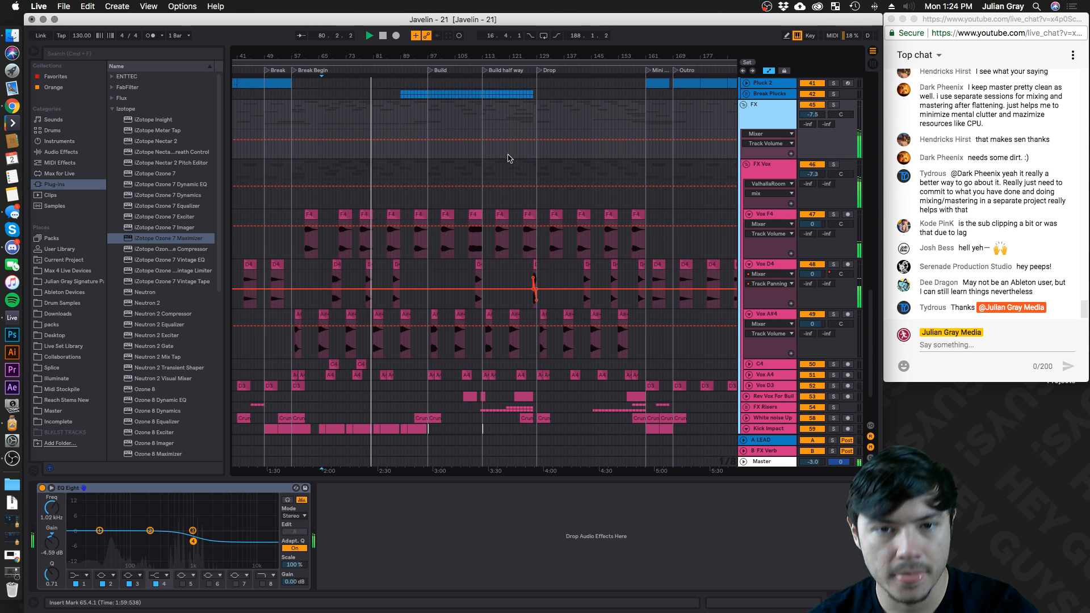
pyautogui.click(536, 153)
pyautogui.scroll(8, 535, 153)
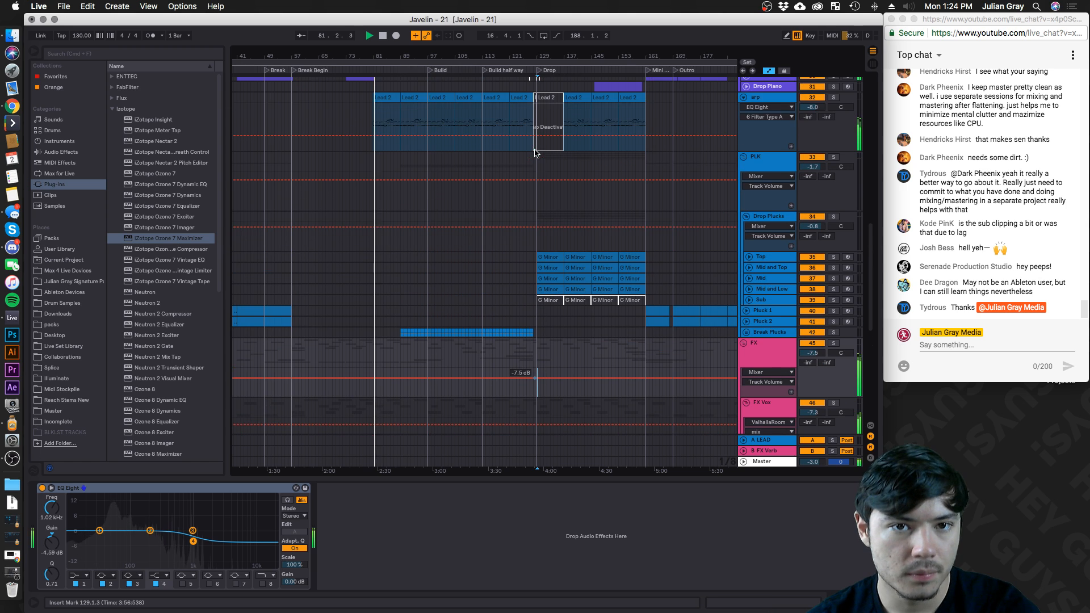
pyautogui.scroll(-5, 509, 195)
pyautogui.scroll(6, 509, 195)
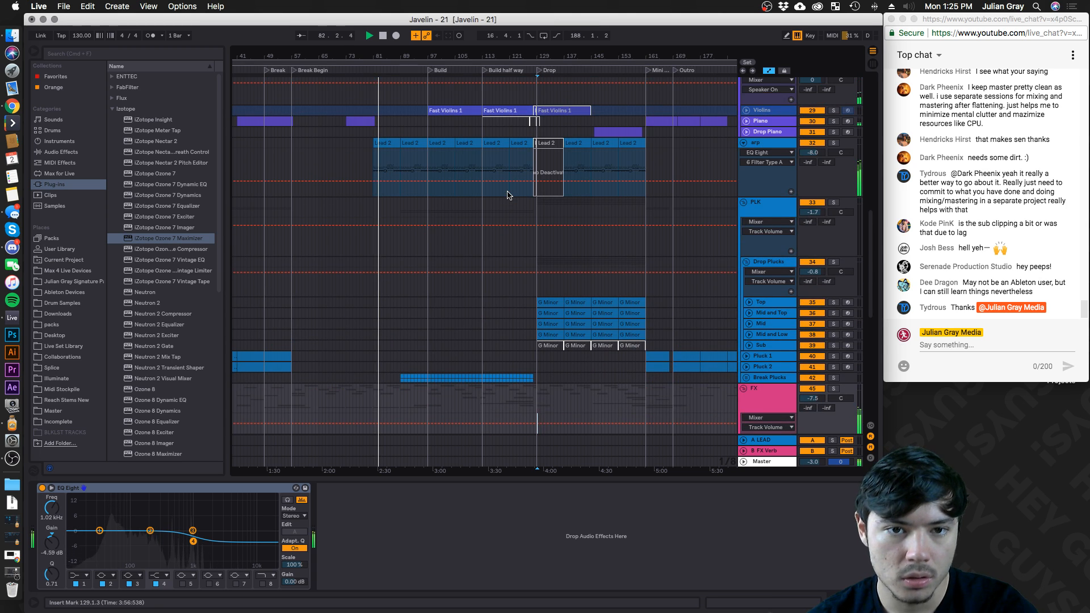
# Inspect the High Cut filter and EQ Eight near the end of the arp track's device chain
pyautogui.click(767, 143)
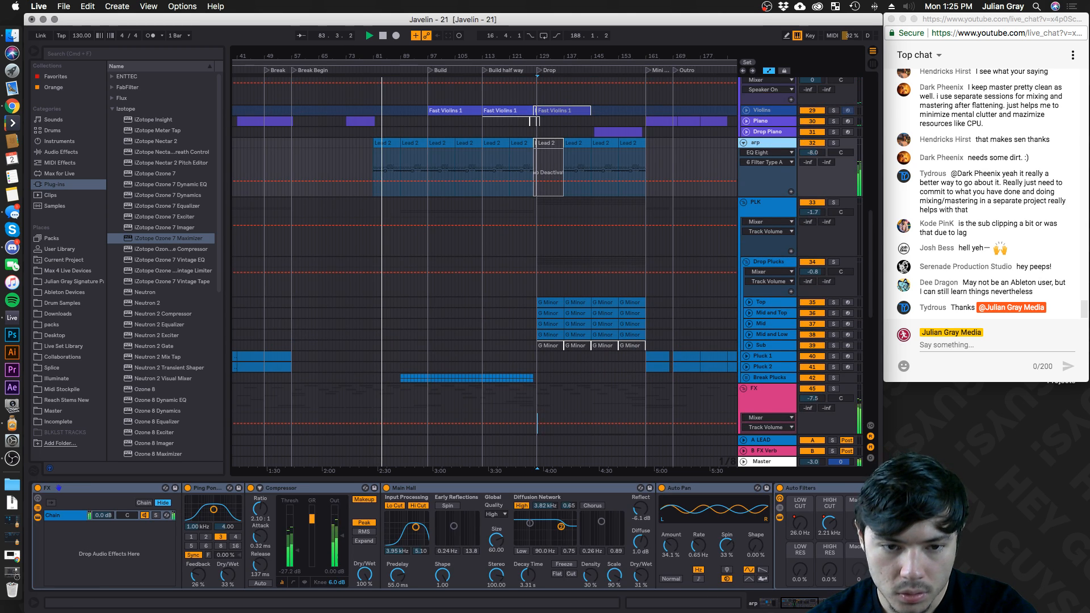
pyautogui.moveTo(800, 603); pyautogui.dragTo(852, 603)
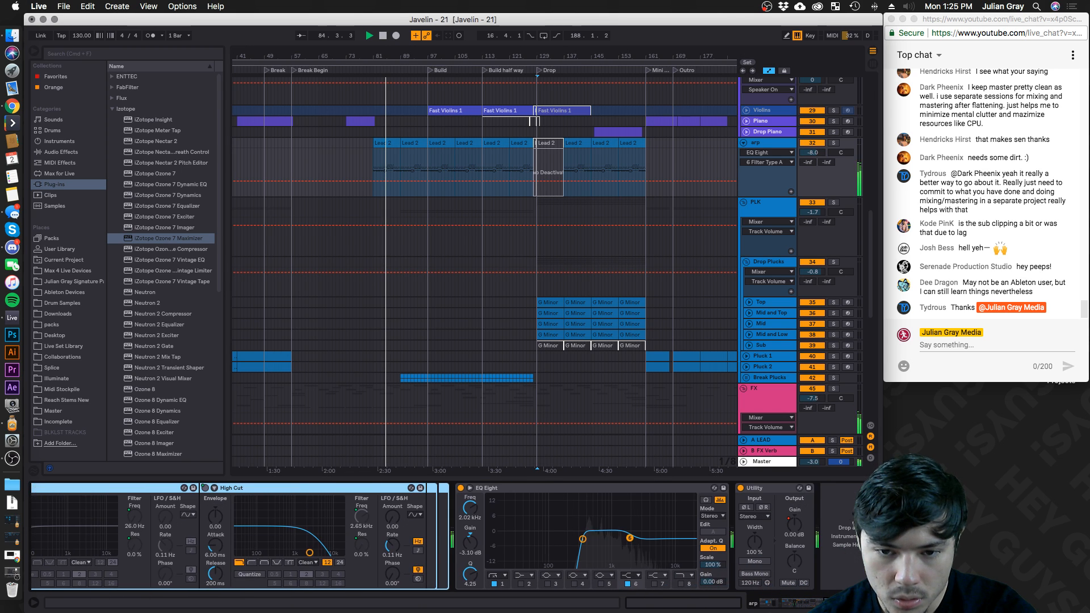
pyautogui.click(382, 489)
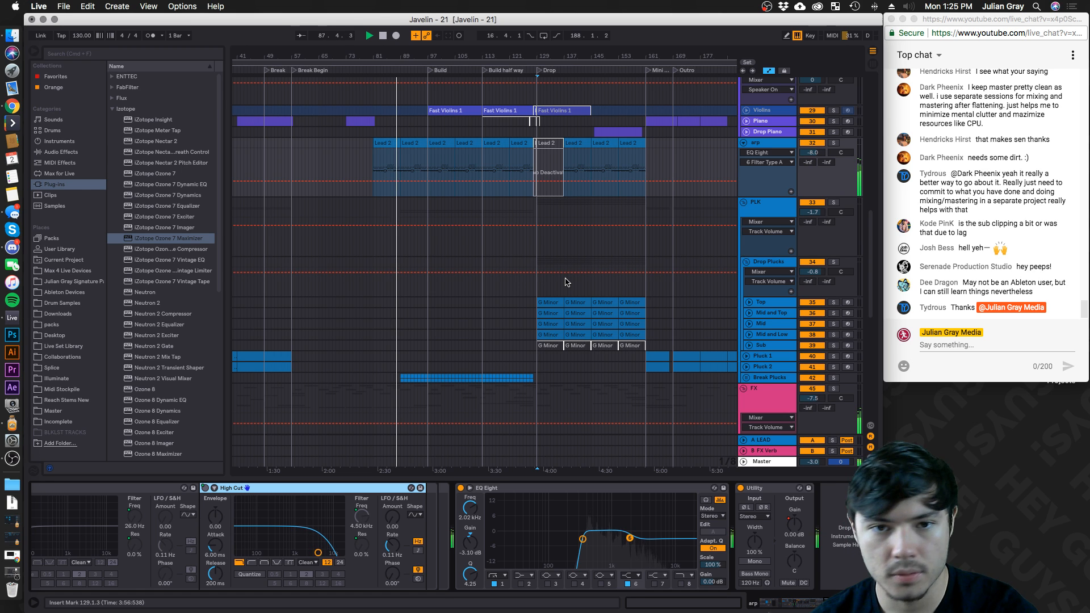
# Examine the pad, violin and arp clips from the breakdown through the build into the drop during playback
pyautogui.moveTo(393, 57); pyautogui.dragTo(398, 81)
pyautogui.scroll(6, 486, 150)
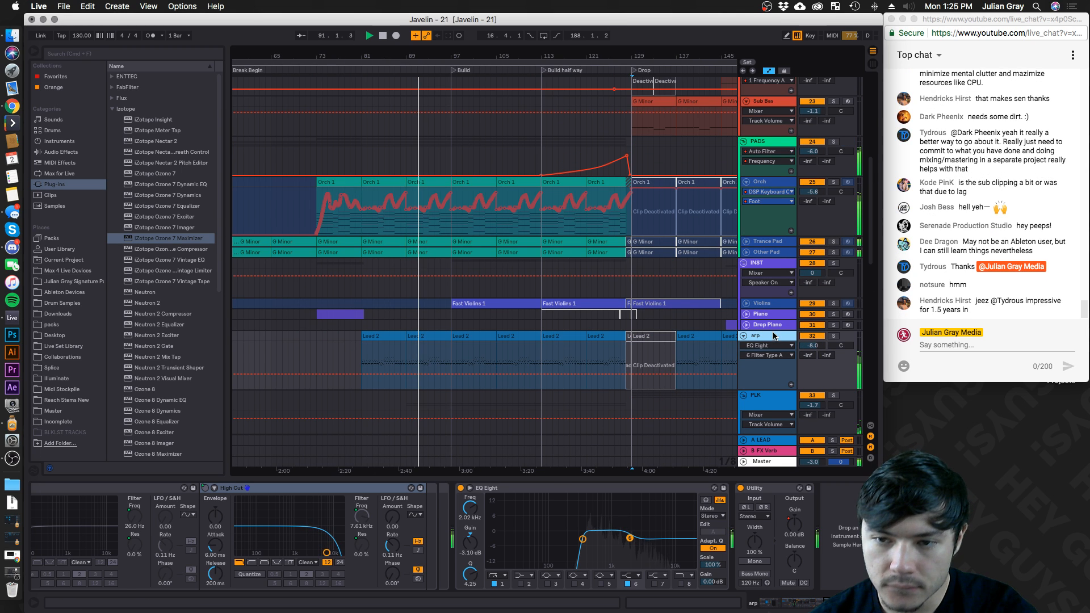
pyautogui.scroll(-1, 586, 348)
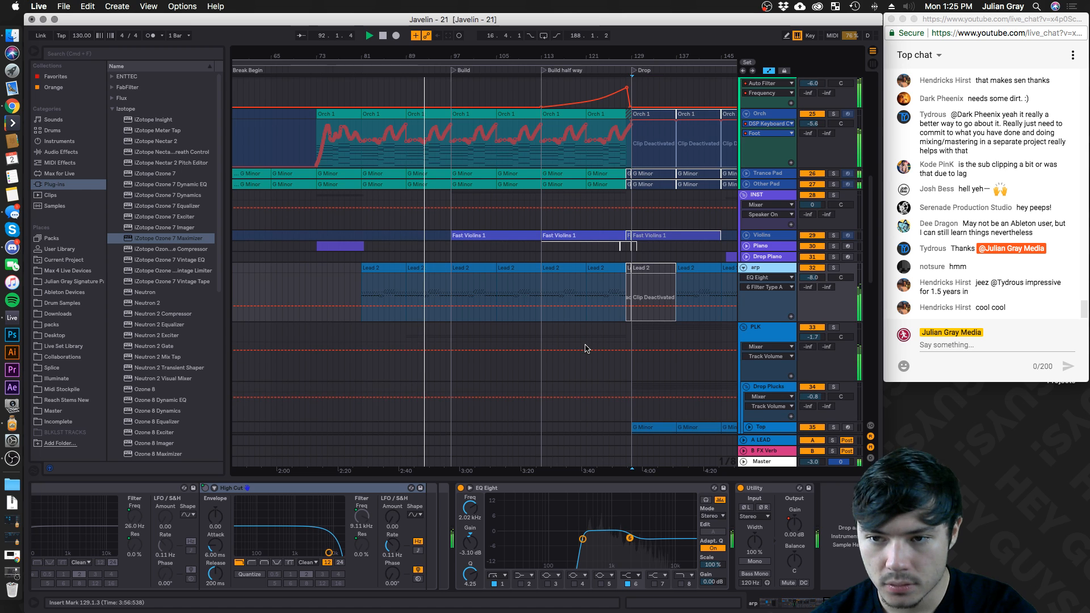
pyautogui.scroll(-3, 587, 349)
pyautogui.hscroll(3, 586, 348)
pyautogui.scroll(3, 587, 348)
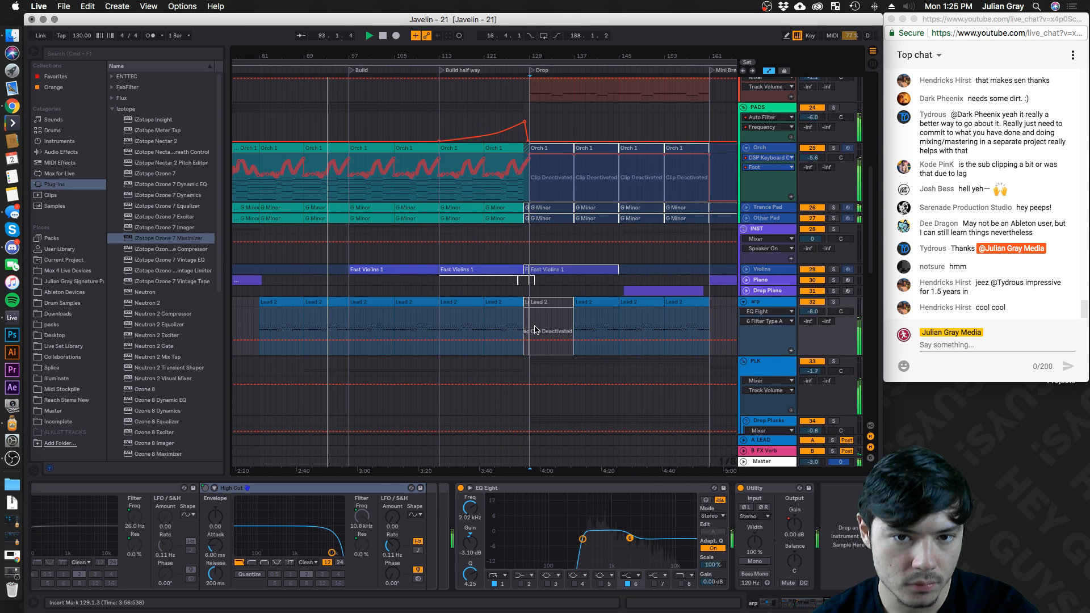
# Unfold the DRUMS group and select the BREAK DRUMS group inside it
pyautogui.click(502, 316)
pyautogui.scroll(10, 502, 316)
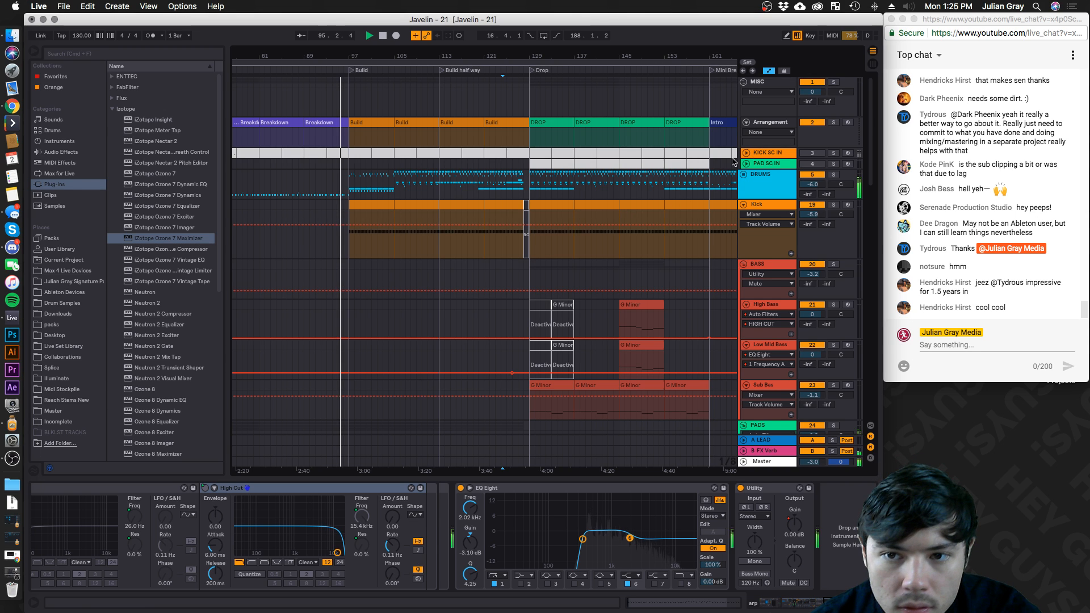
pyautogui.click(743, 177)
pyautogui.click(743, 177)
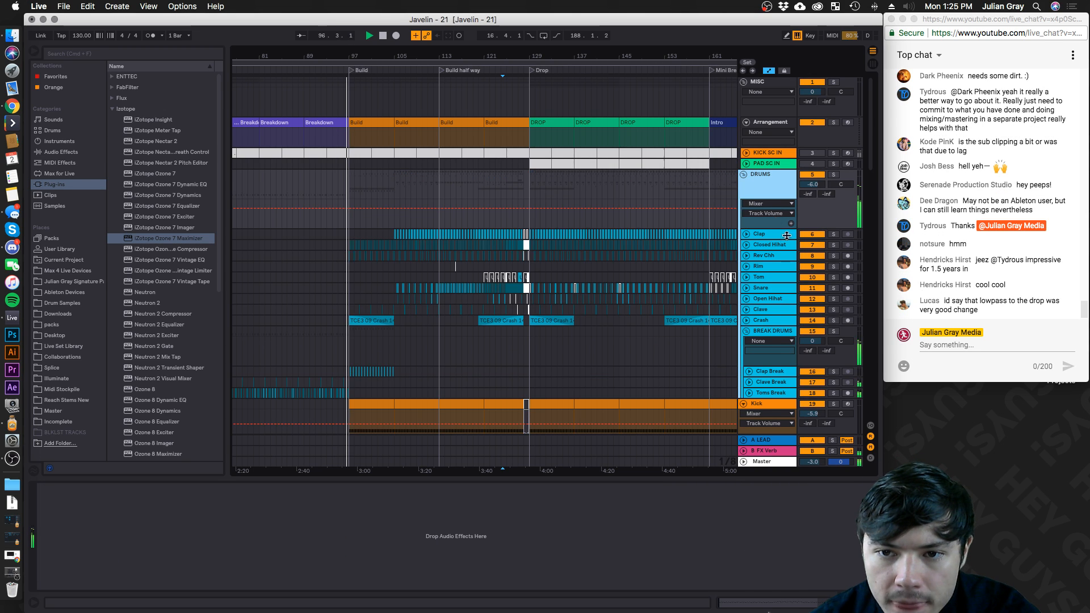
pyautogui.scroll(-1, 777, 326)
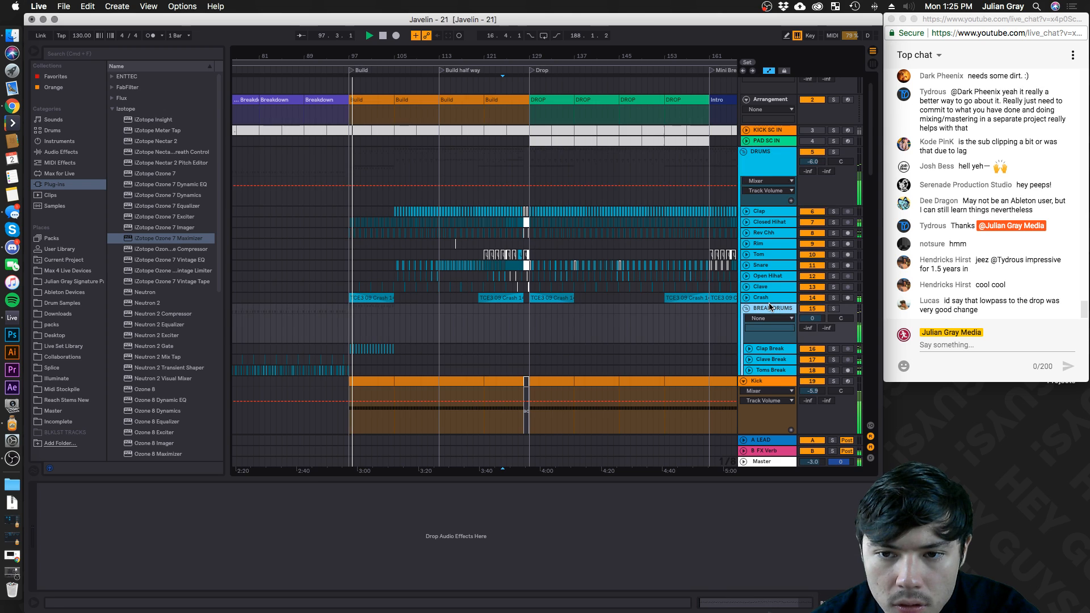
pyautogui.scroll(-2, 775, 397)
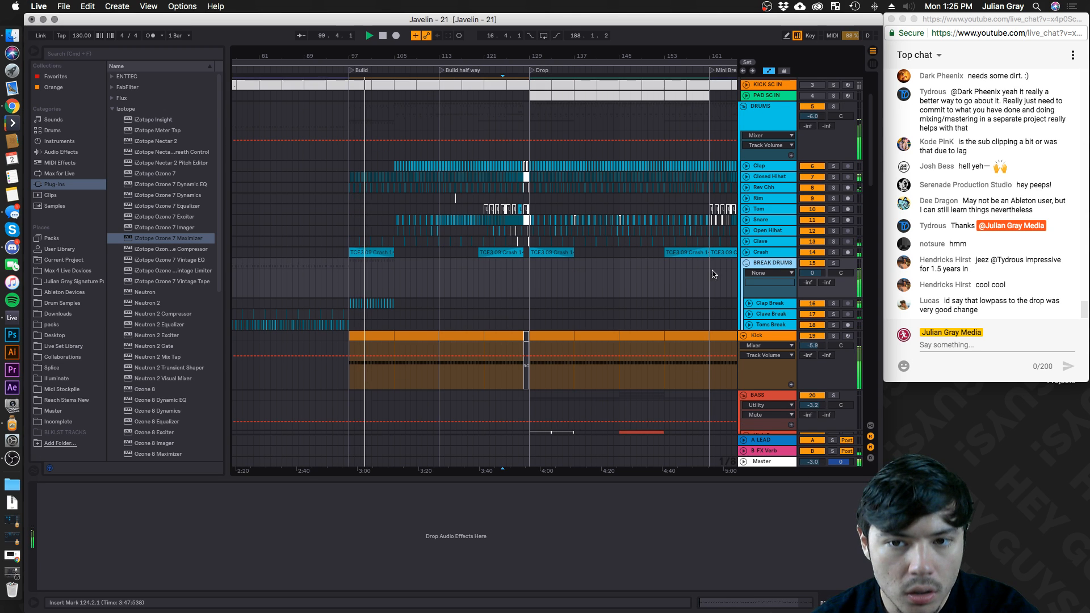
# Copy the Auto Filter from the PADS group and paste it at the end of the arp track's device chain
pyautogui.scroll(-5, 707, 284)
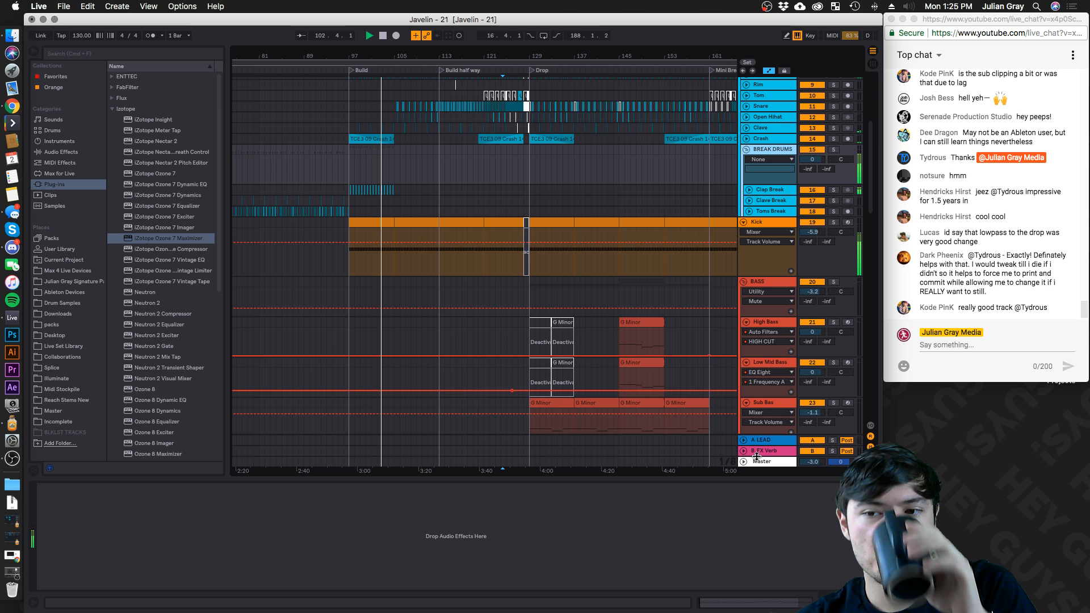
pyautogui.click(436, 286)
pyautogui.scroll(-5, 441, 292)
pyautogui.scroll(-2, 441, 297)
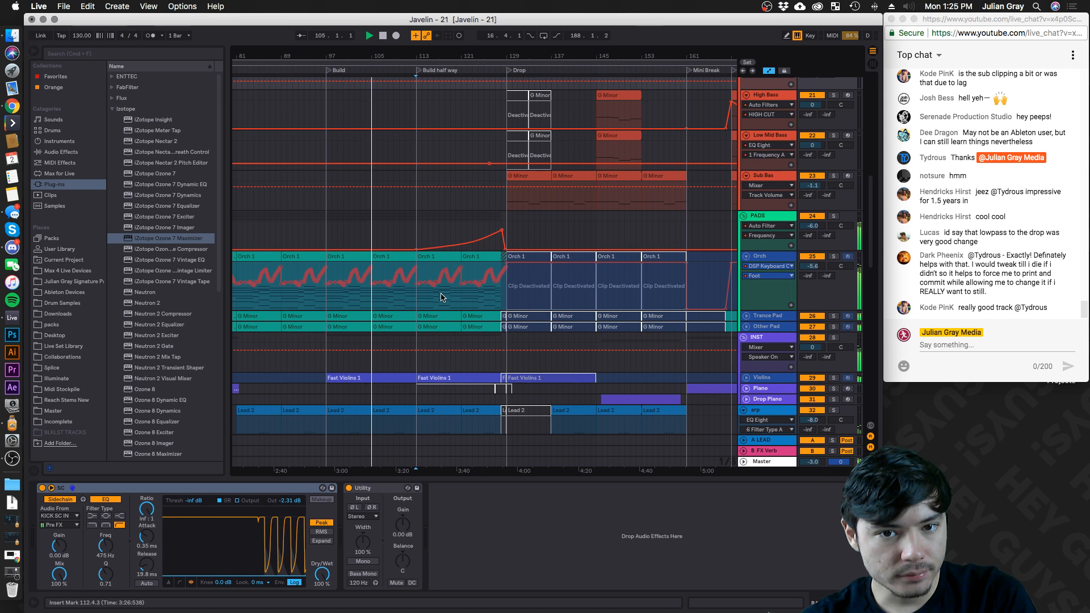
pyautogui.click(630, 231)
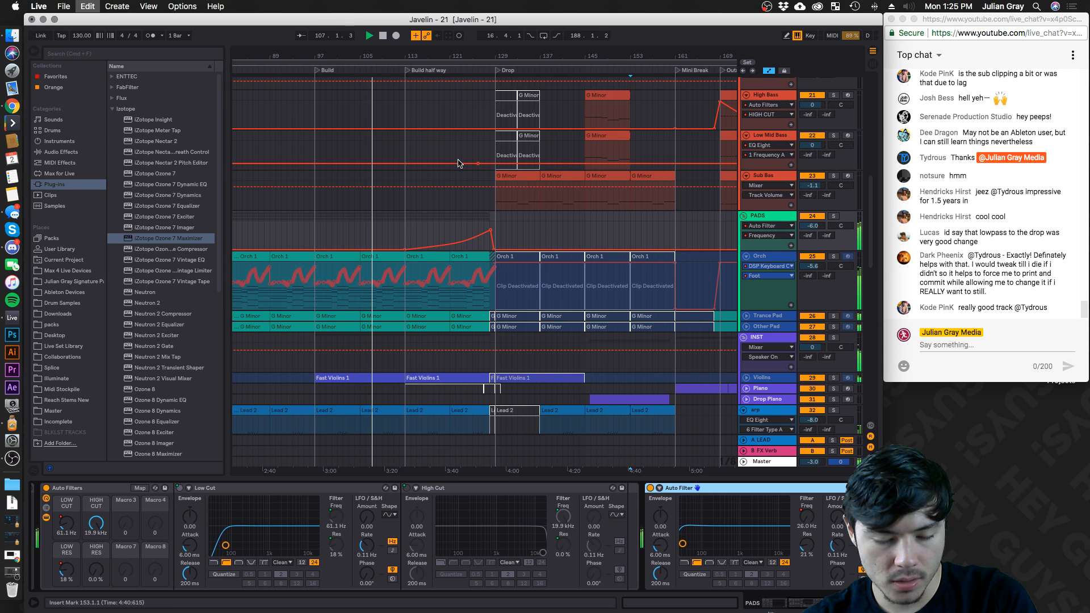
pyautogui.scroll(-5, 692, 248)
pyautogui.click(691, 248)
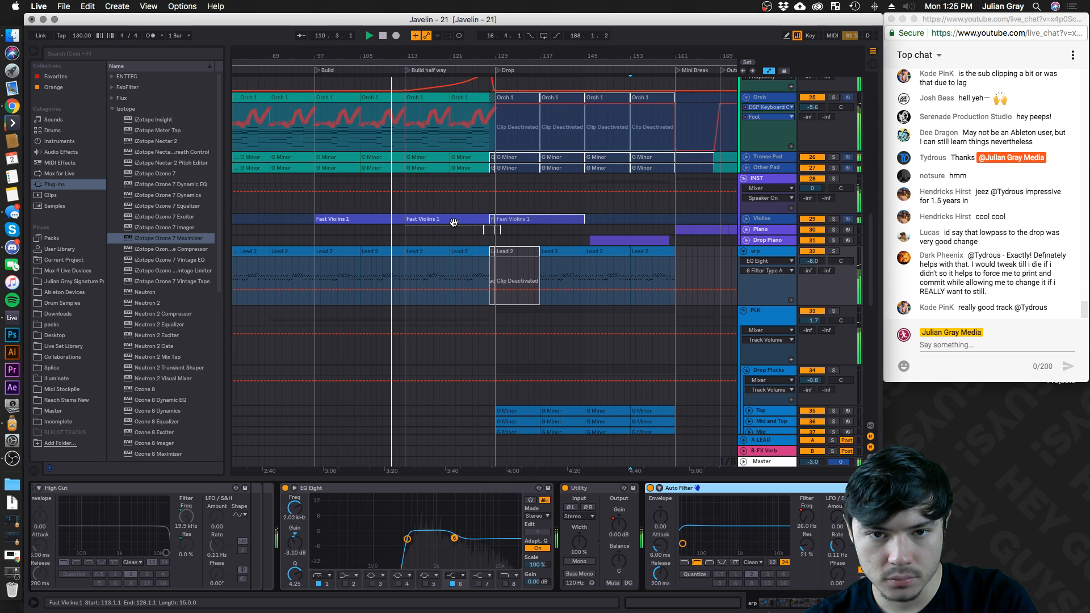
# Paste the copied Auto Filter onto the Break Plucks track and at the end of the PLK group's device chain
pyautogui.scroll(-4, 445, 222)
pyautogui.scroll(-4, 446, 221)
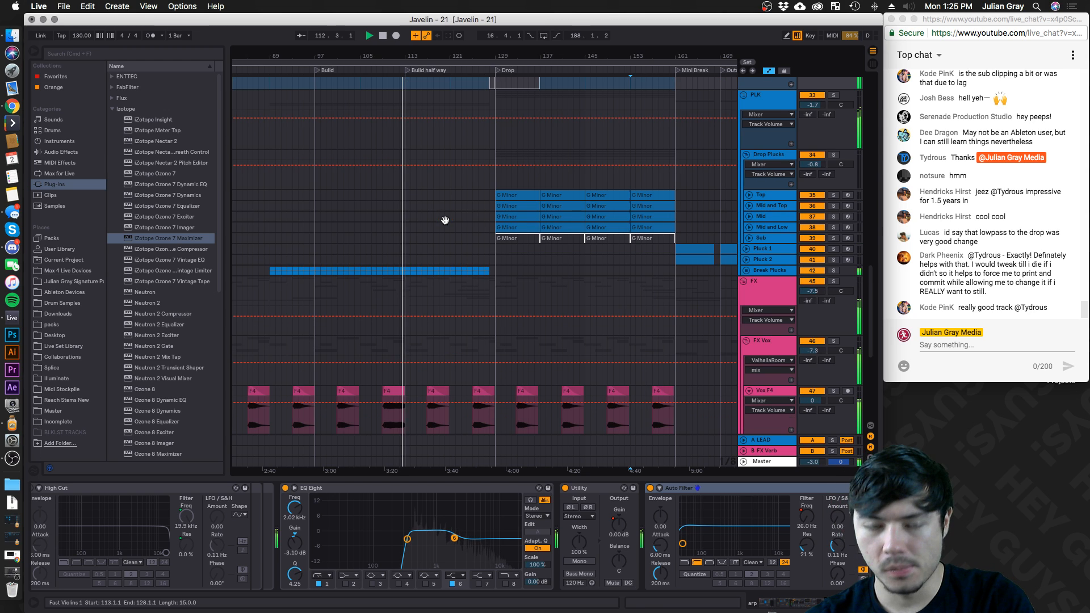
pyautogui.click(500, 272)
pyautogui.press('super+v')
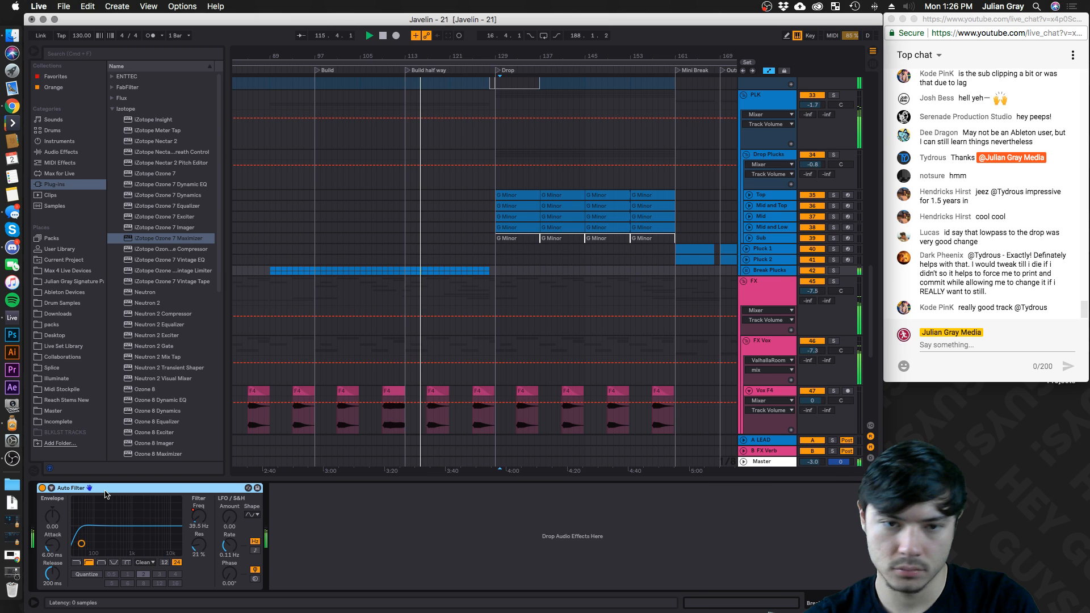
pyautogui.click(457, 123)
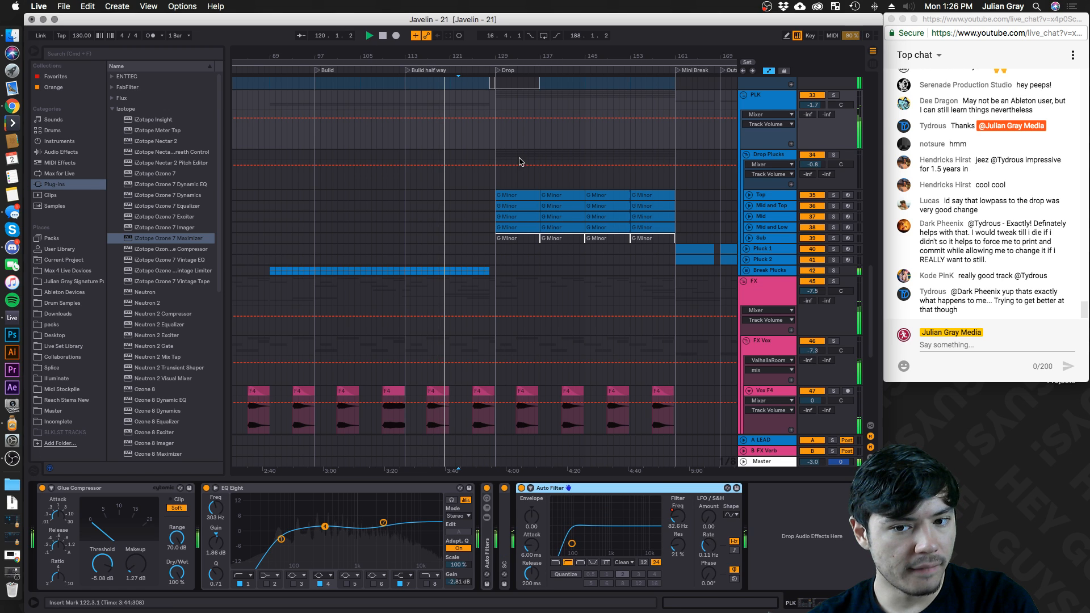
# Review the pluck, FX and vocal lanes from the build into the drop while the PLK group's filter sweep plays
pyautogui.scroll(-2, 560, 261)
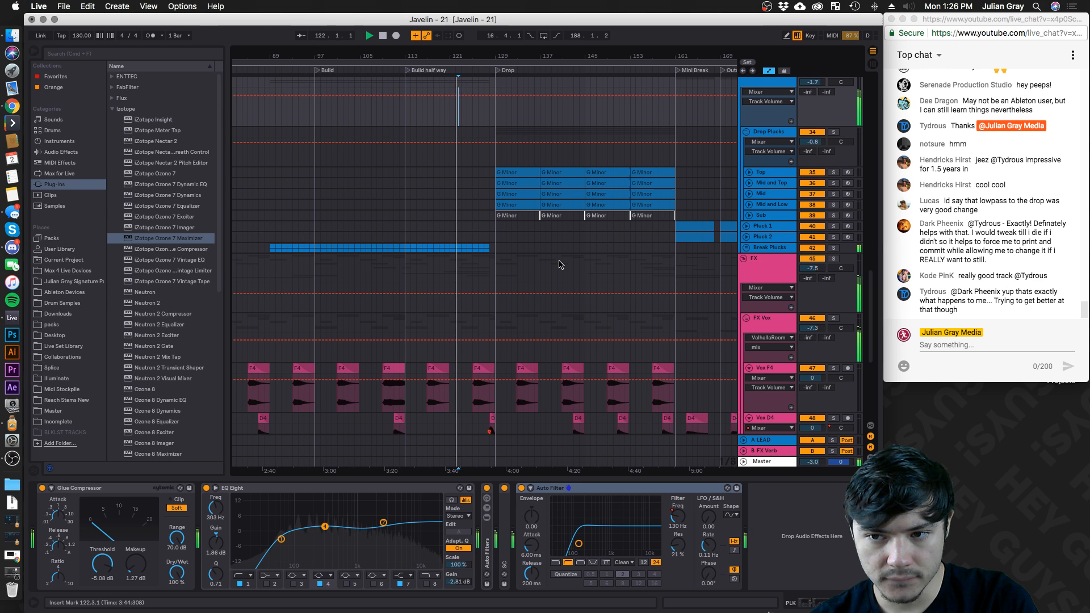
pyautogui.scroll(-5, 561, 264)
pyautogui.scroll(4, 560, 264)
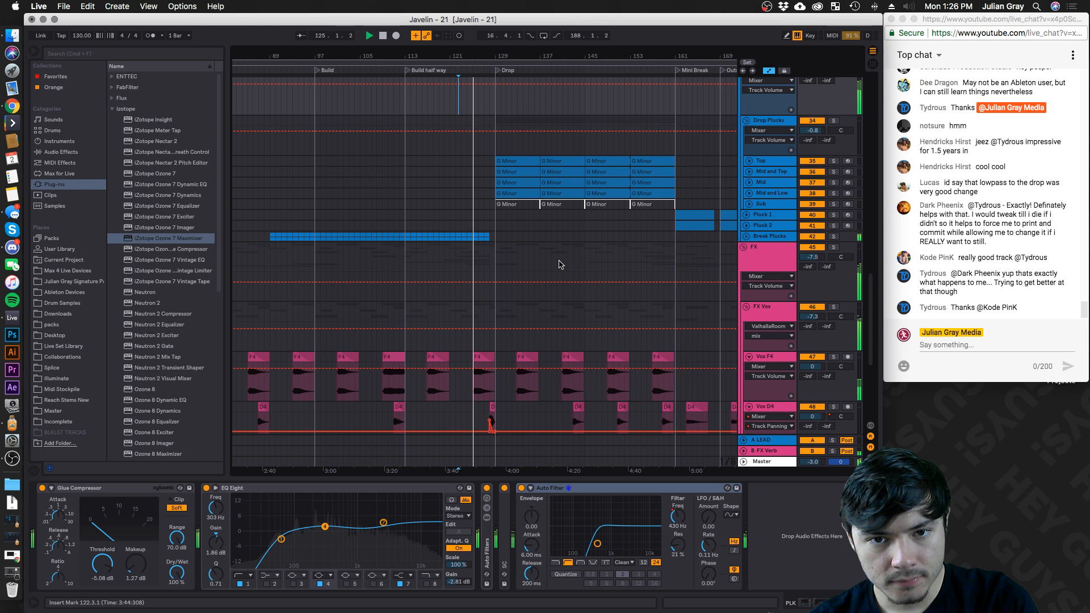
pyautogui.scroll(2, 560, 264)
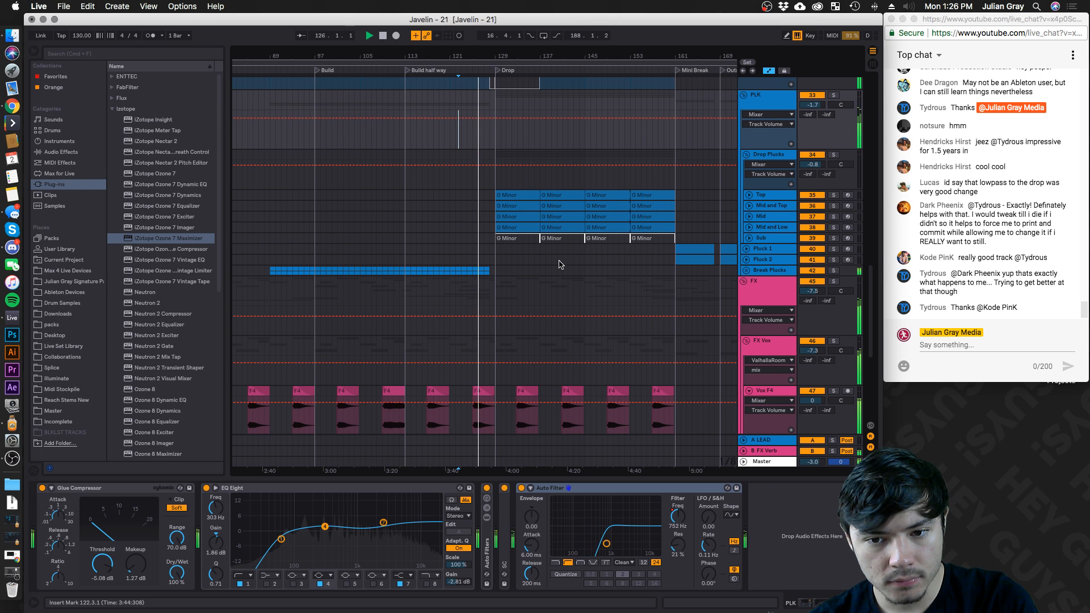
pyautogui.scroll(4, 560, 264)
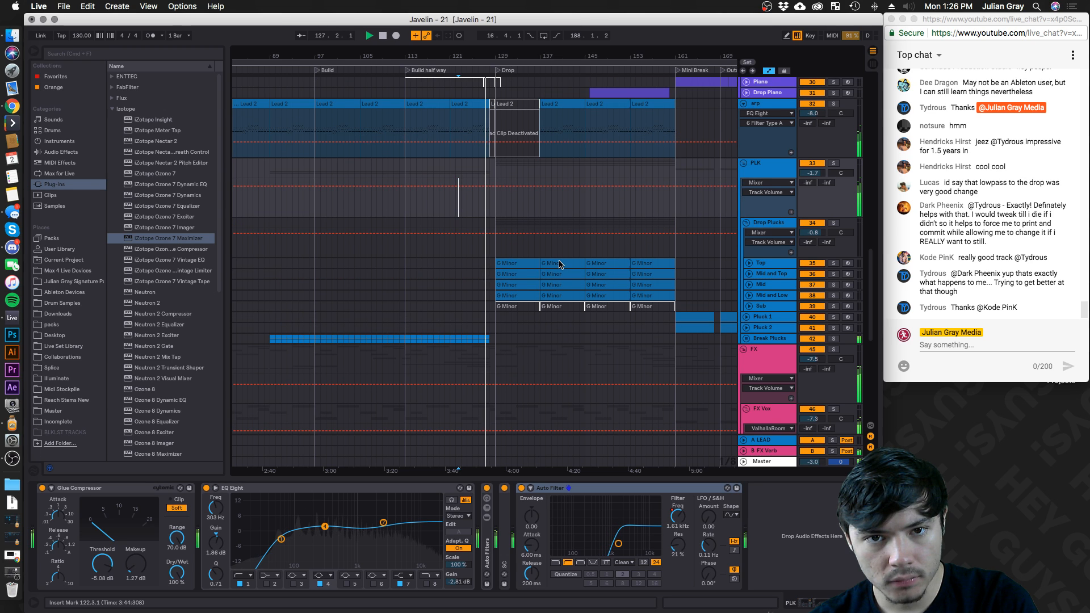
pyautogui.scroll(3, 559, 264)
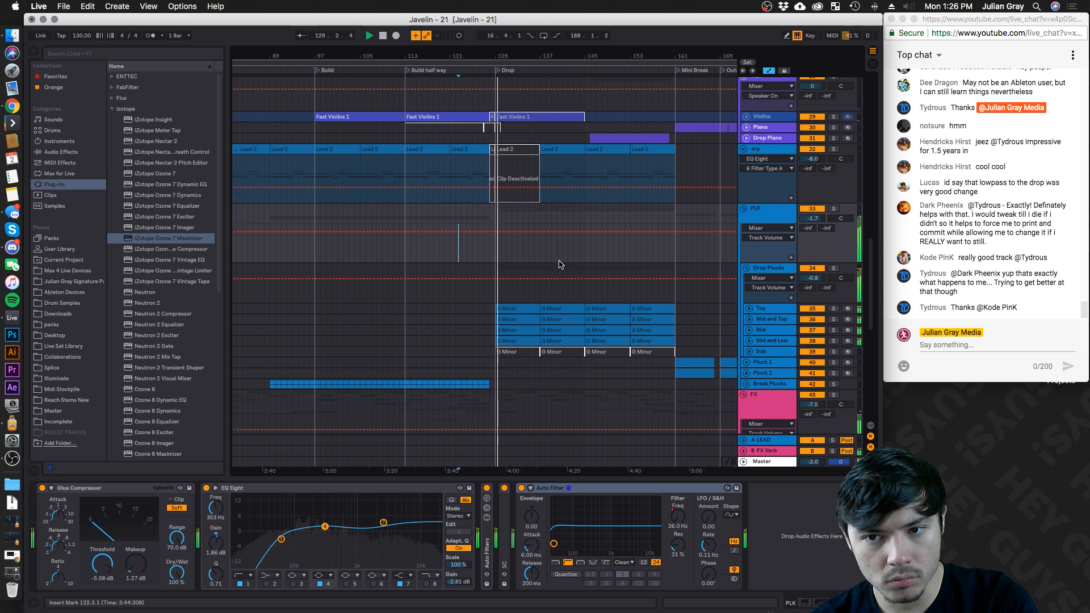
# Set the Sub Bass track's volume to -1.2 dB and show the Low Mid Bass track's devices
pyautogui.scroll(4, 560, 264)
pyautogui.scroll(15, 559, 264)
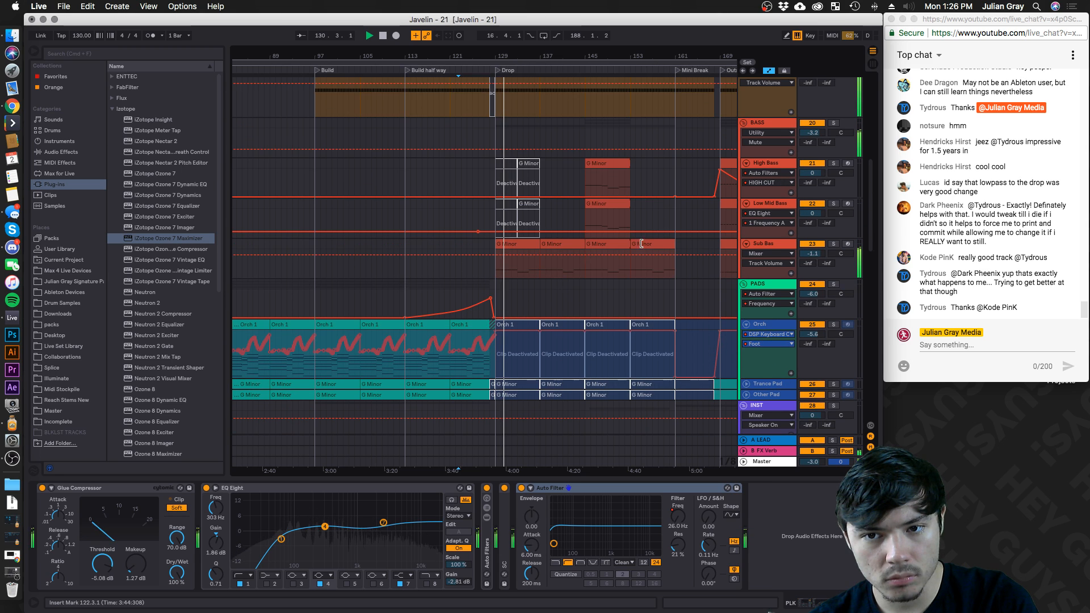
pyautogui.click(761, 243)
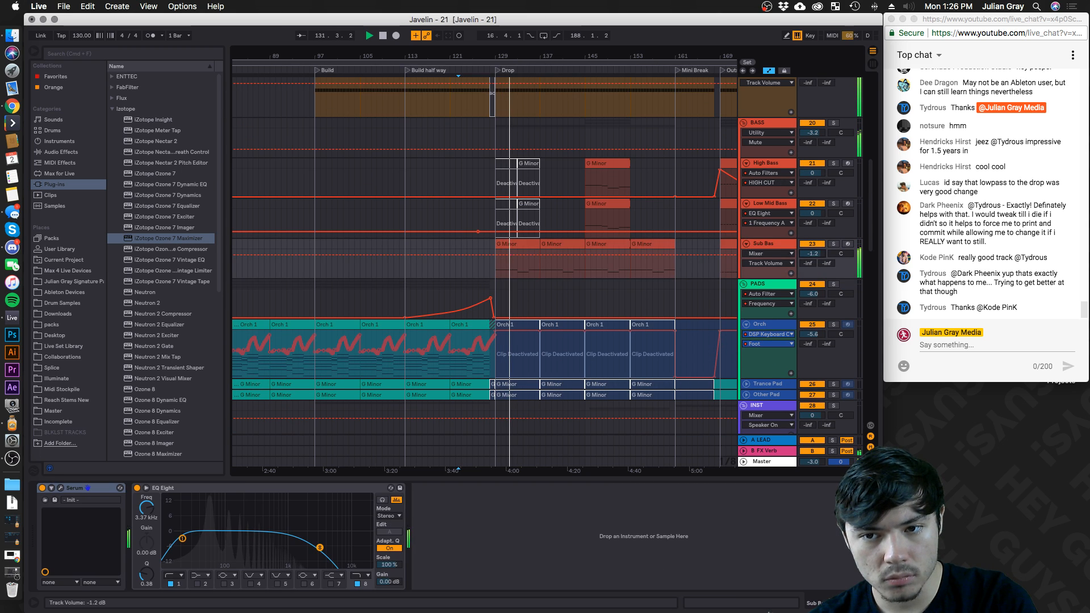
pyautogui.click(678, 224)
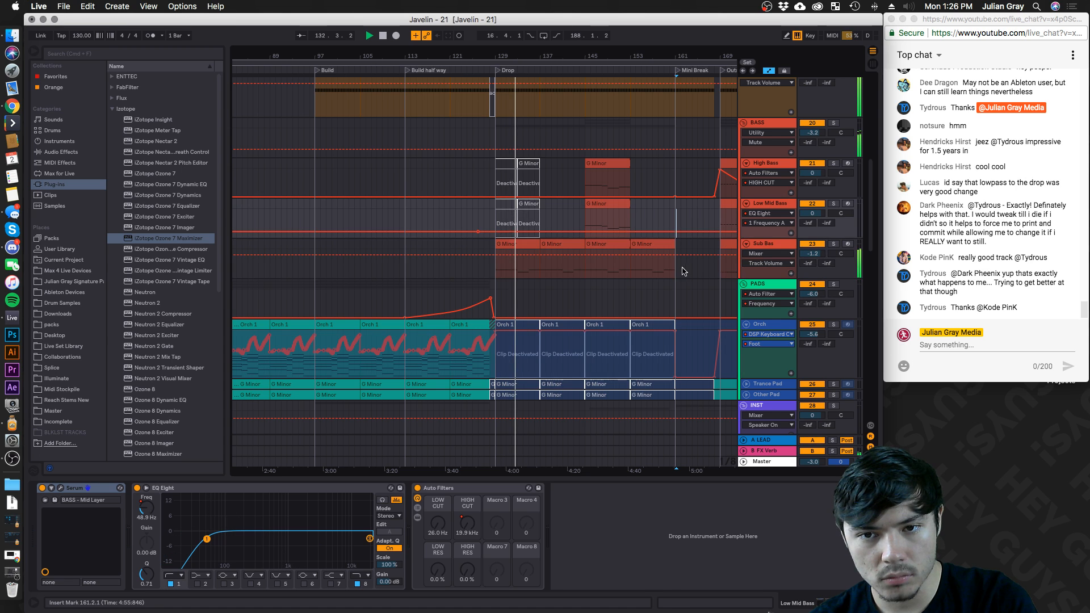
# Add the Xfer OTT plug-in to the Drop Plucks group's empty device chain
pyautogui.scroll(-20, 680, 261)
pyautogui.scroll(-4, 682, 275)
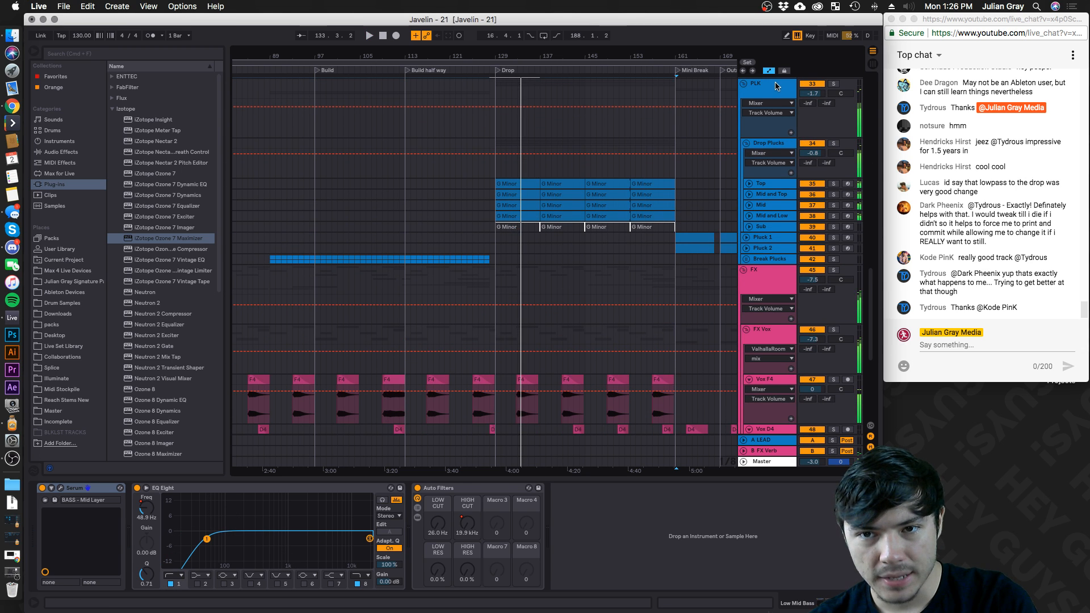
pyautogui.click(775, 85)
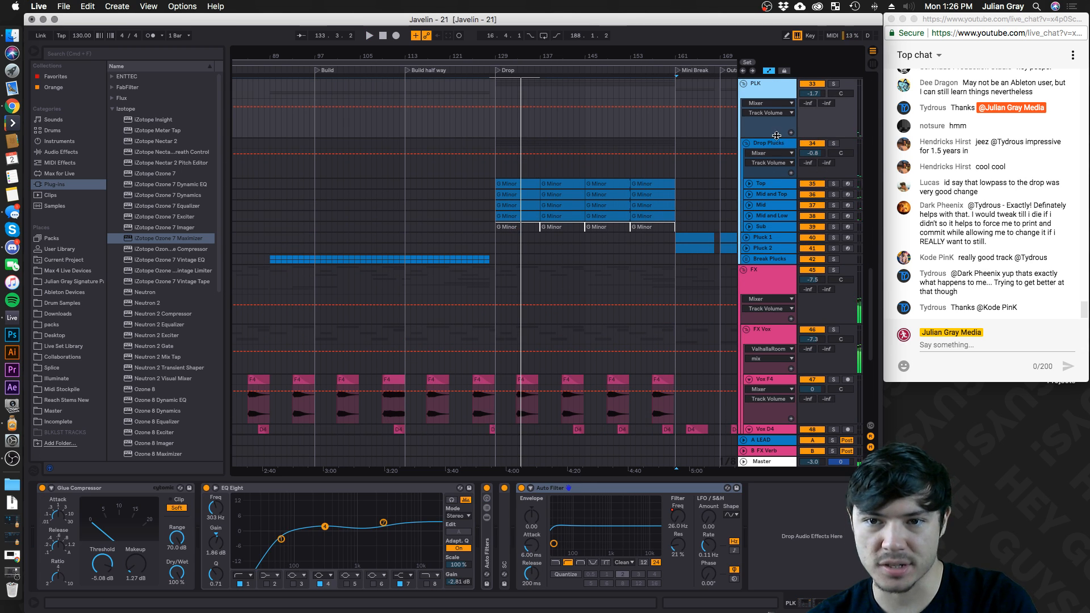
pyautogui.click(776, 141)
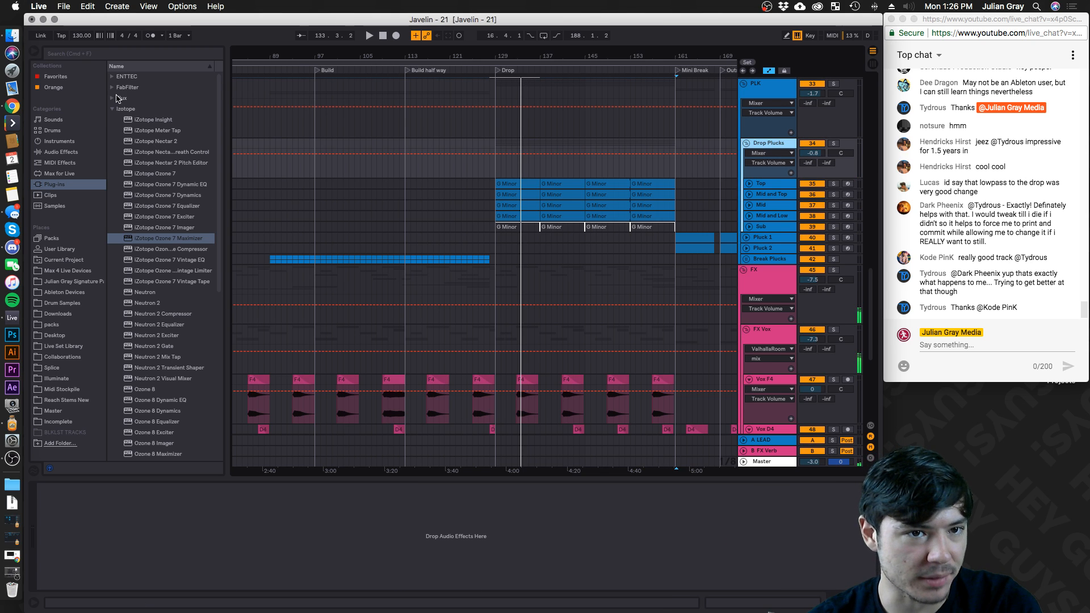
pyautogui.click(112, 109)
pyautogui.click(114, 164)
pyautogui.moveTo(131, 174); pyautogui.dragTo(657, 184)
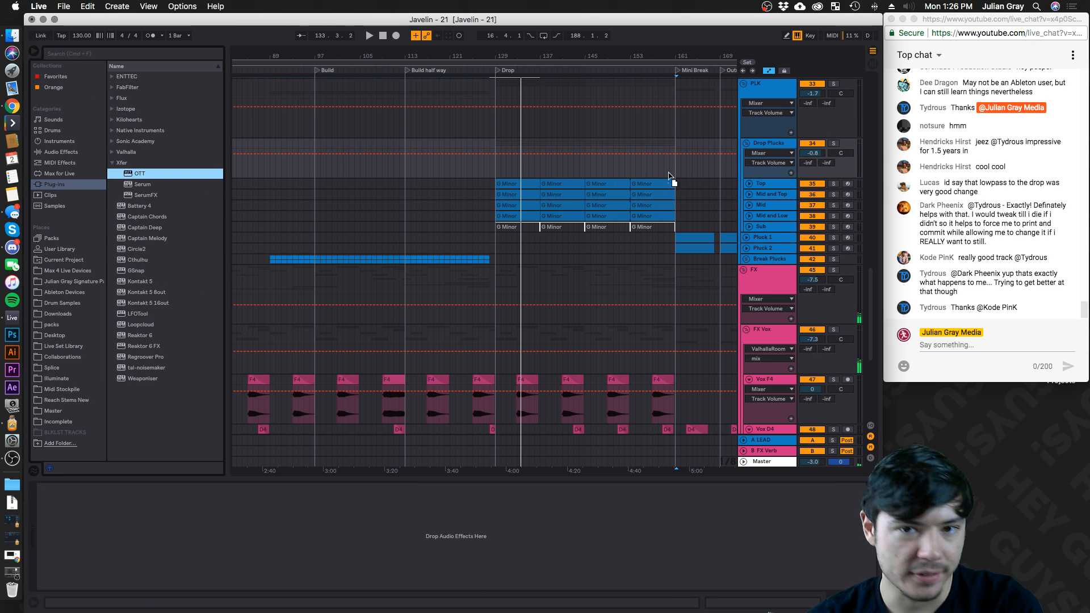
pyautogui.moveTo(239, 441); pyautogui.dragTo(237, 500)
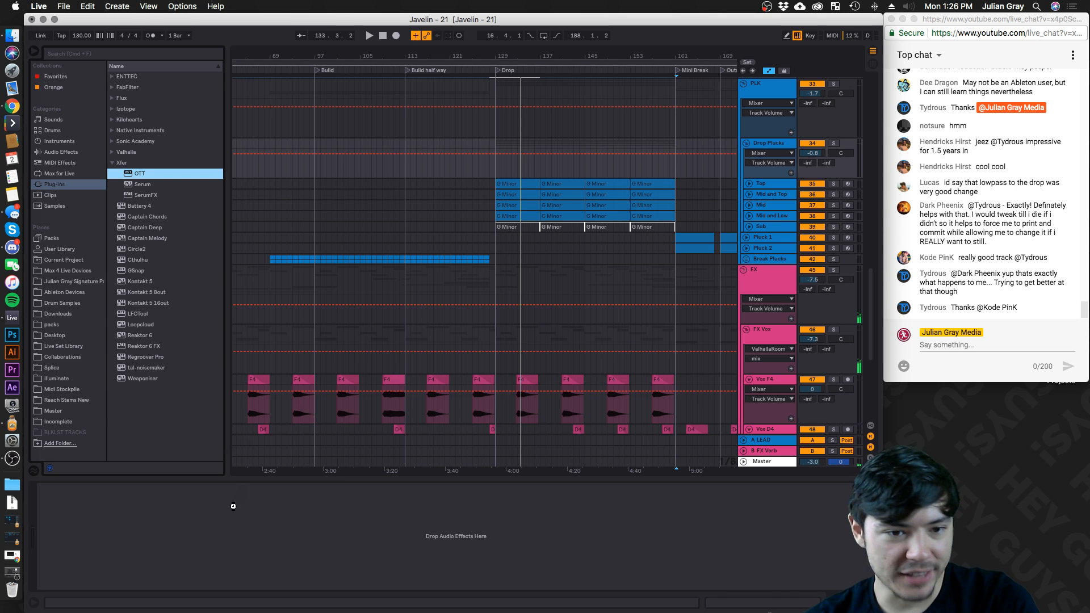
# Play from just before the drop while lowering OTT's depth and setting its out gain to -0.1 dB on Drop Plucks
pyautogui.press('space')
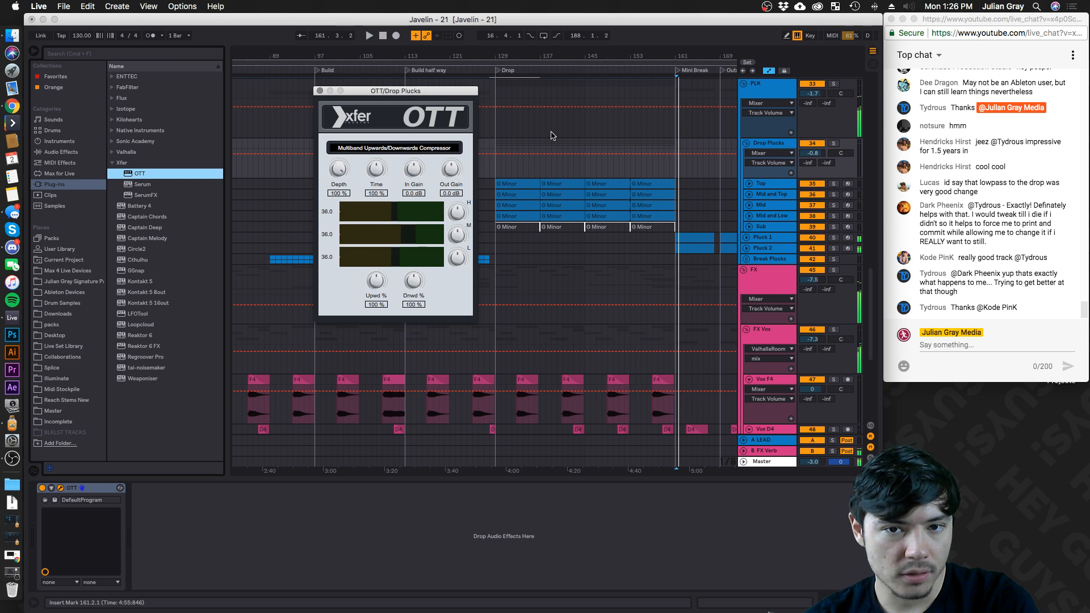
pyautogui.click(493, 162)
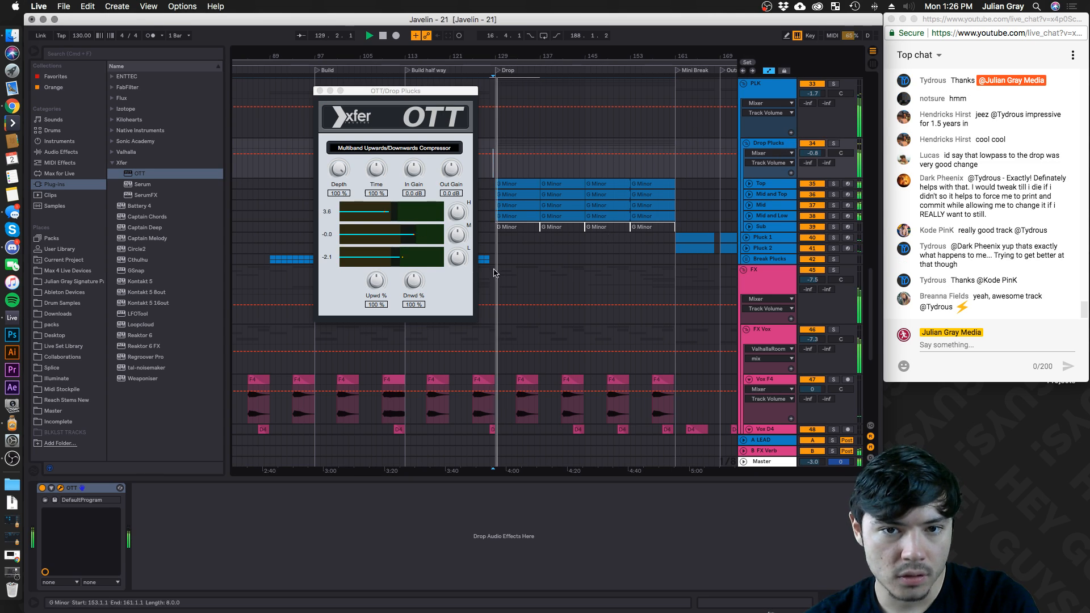
pyautogui.moveTo(398, 213); pyautogui.dragTo(415, 208)
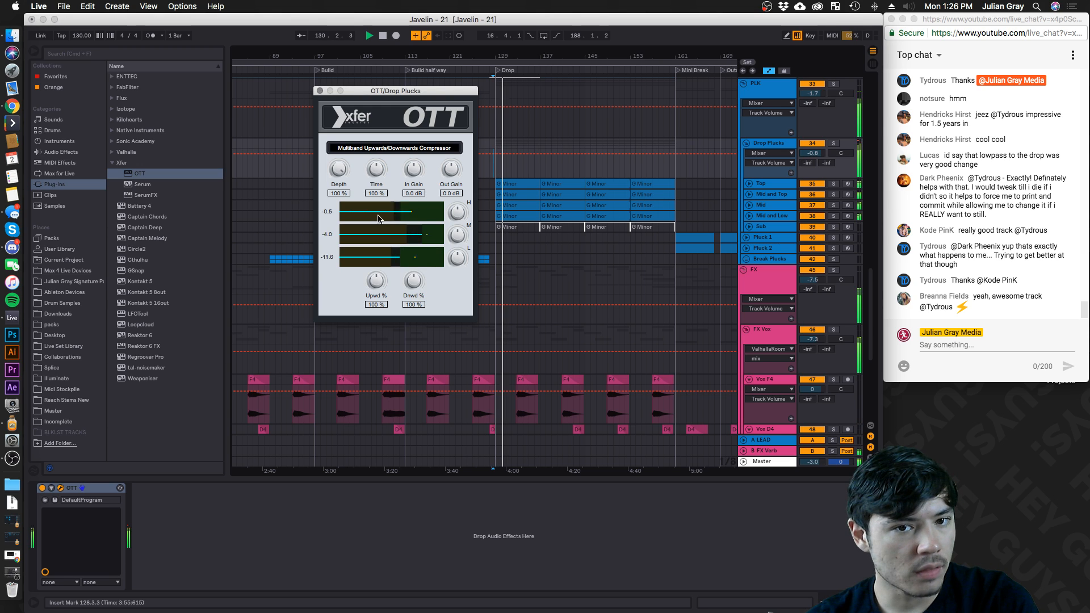
pyautogui.moveTo(340, 169); pyautogui.dragTo(342, 177)
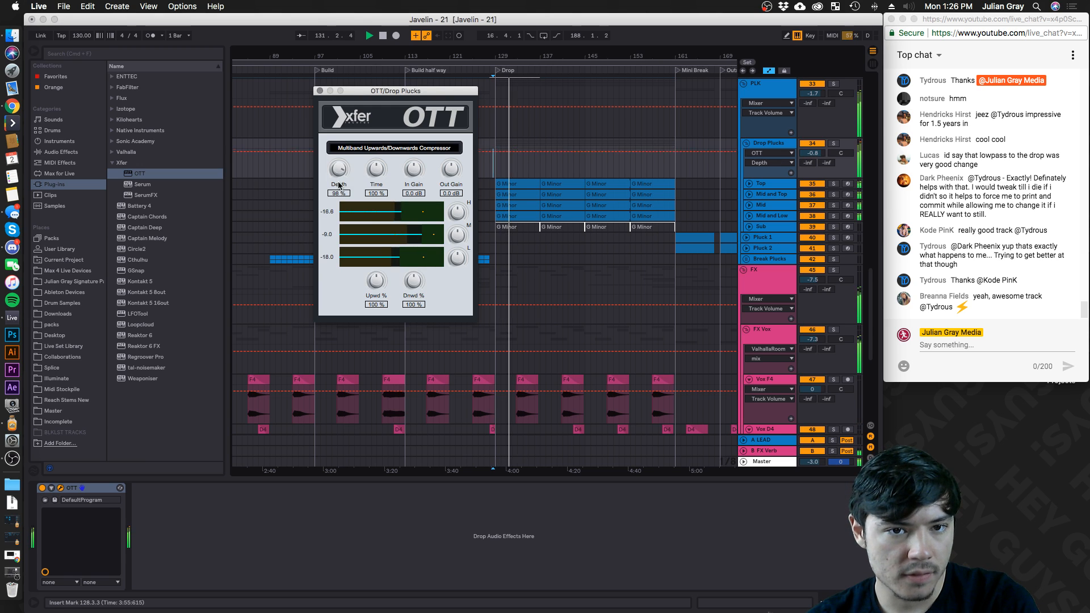
pyautogui.moveTo(451, 169); pyautogui.dragTo(435, 178)
pyautogui.press('space')
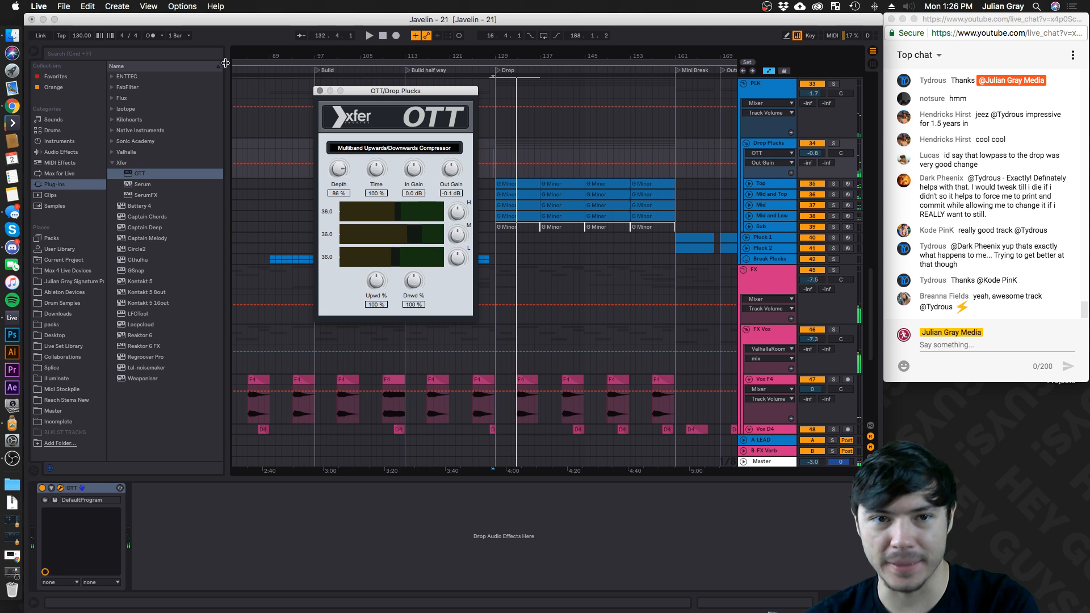
# Close the OTT window and delete the plug-in from the Drop Plucks group
pyautogui.click(60, 488)
pyautogui.click(84, 494)
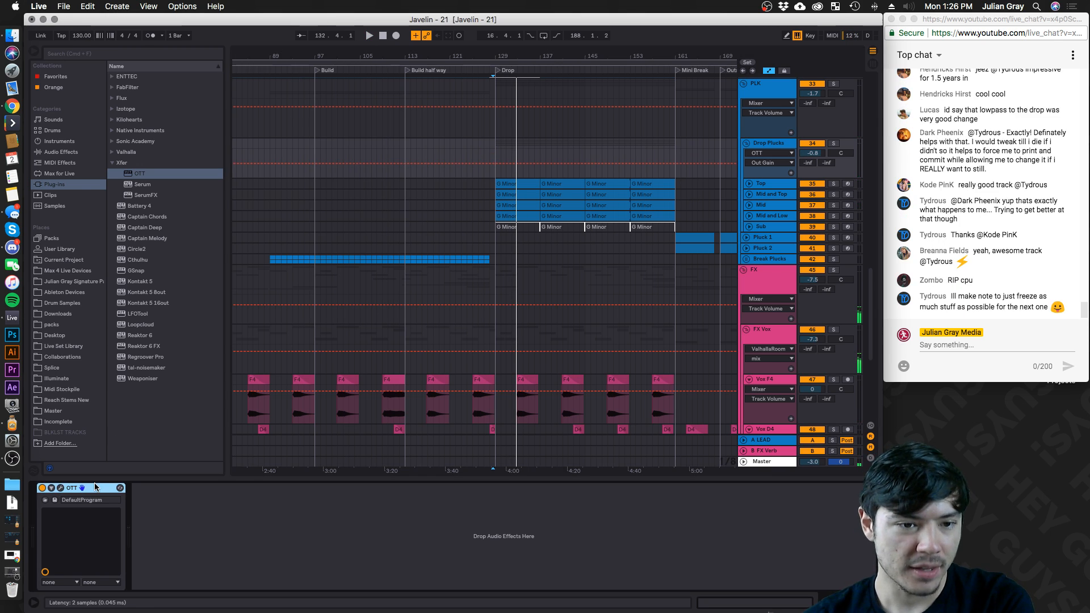
pyautogui.moveTo(497, 145); pyautogui.dragTo(403, 151)
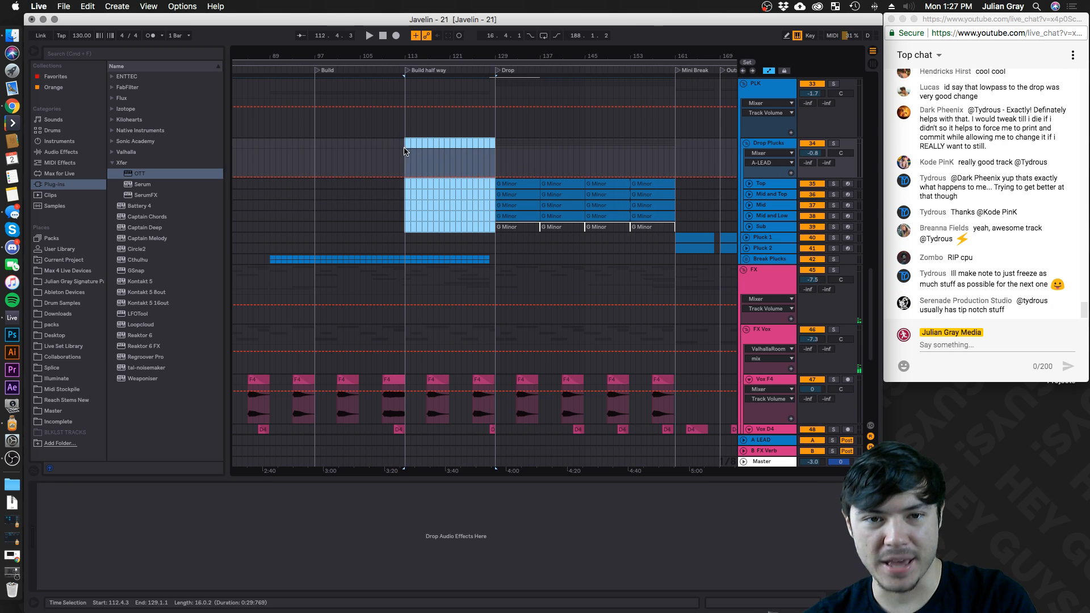
pyautogui.click(412, 145)
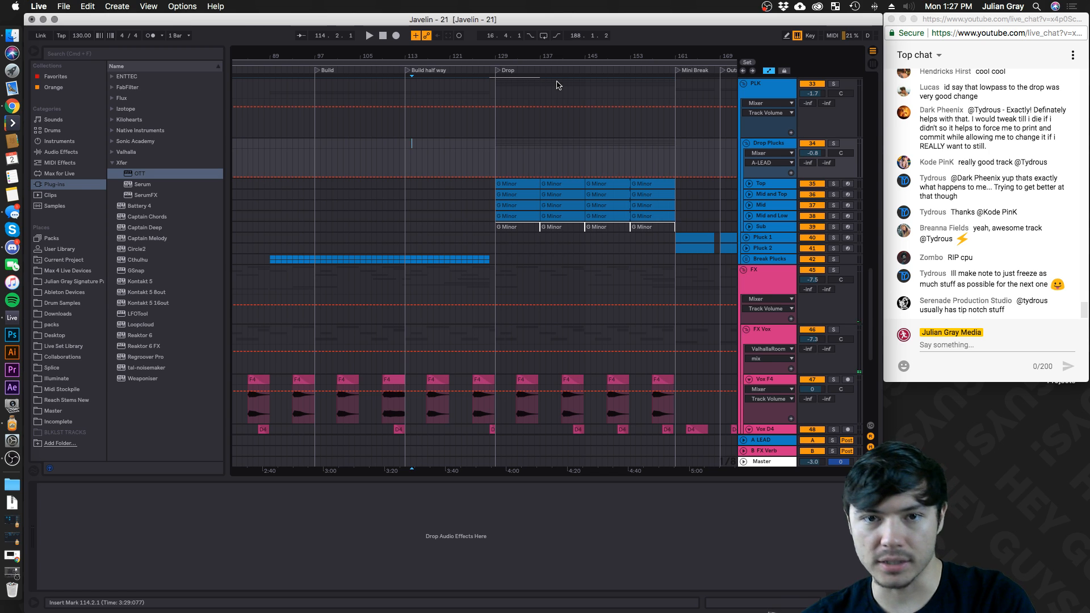
# Save the set with the whole arrangement in view and run Collect All and Save on the project
pyautogui.press('-')
pyautogui.press('-')
pyautogui.click(448, 147)
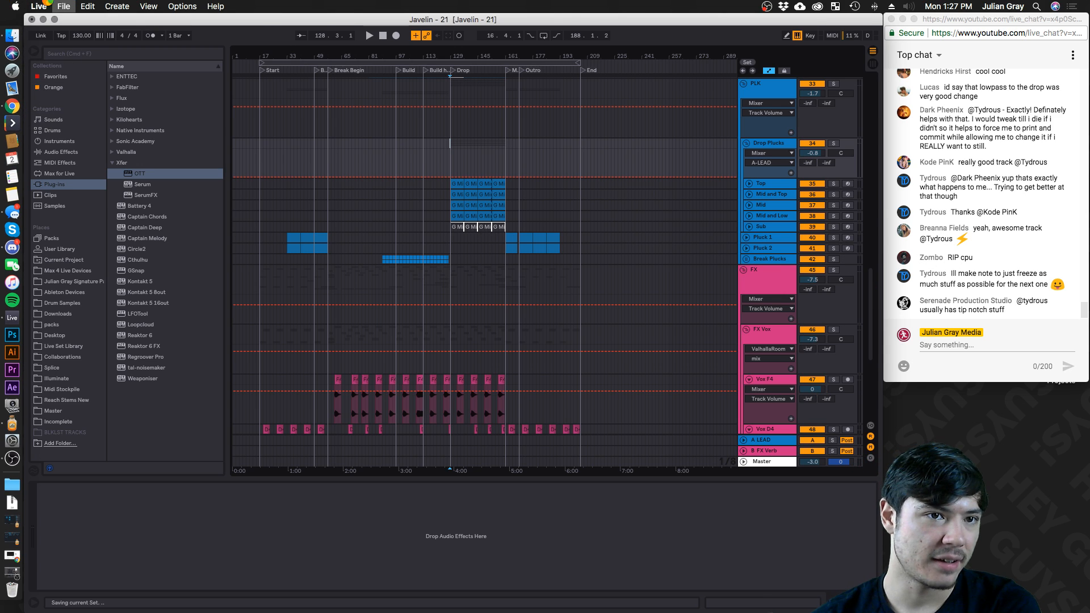
pyautogui.click(64, 7)
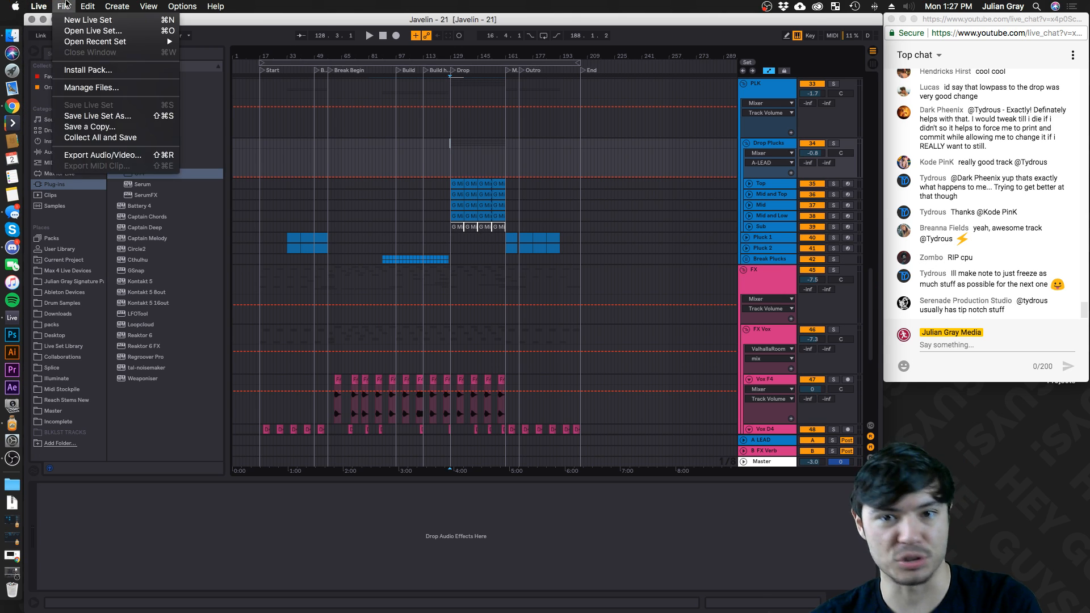
pyautogui.click(109, 139)
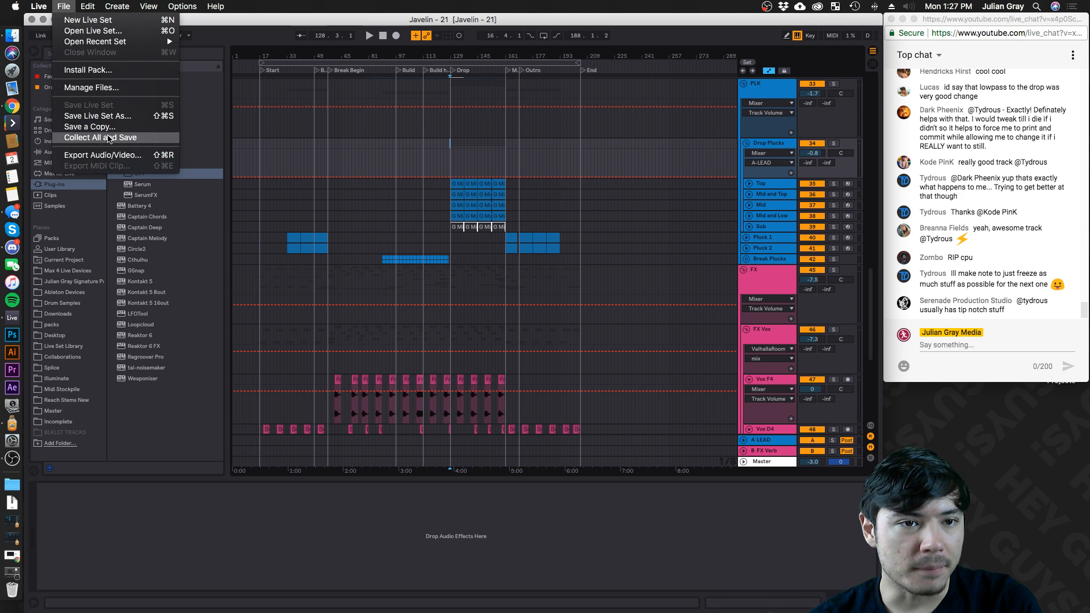
pyautogui.click(652, 351)
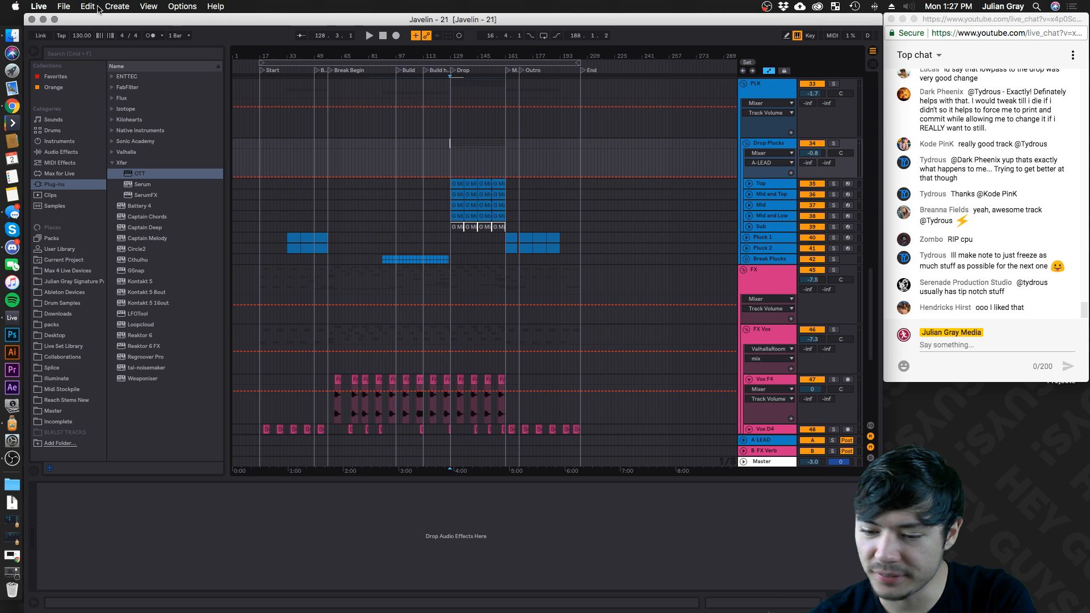
# Open entice.als from the entice Project folder inside the desktop's Patreon Fix-Your-Project live stream folder
pyautogui.click(39, 7)
pyautogui.moveTo(62, 8)
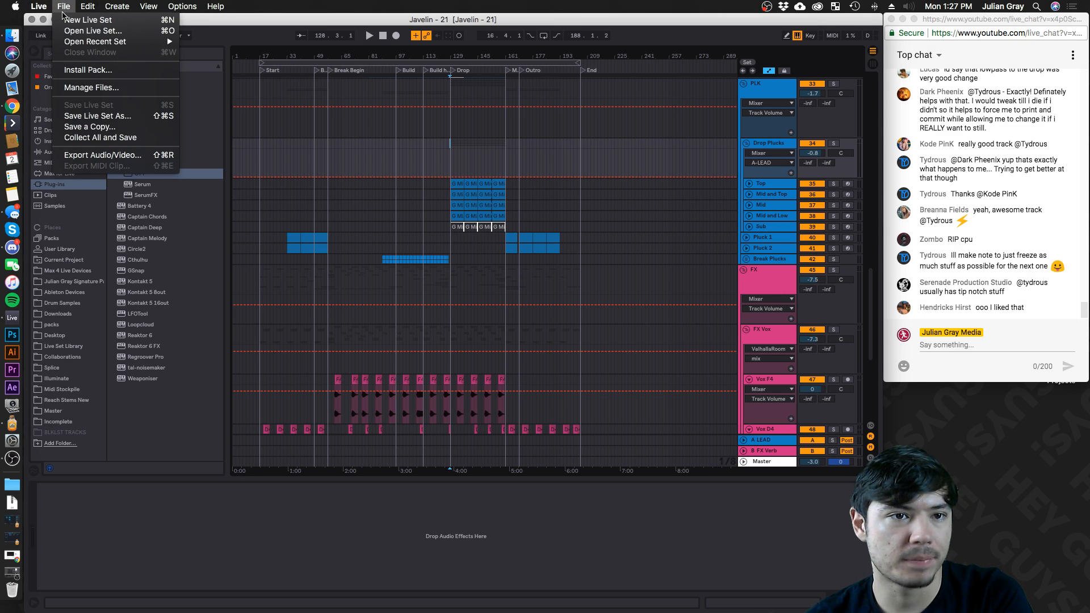
pyautogui.click(72, 32)
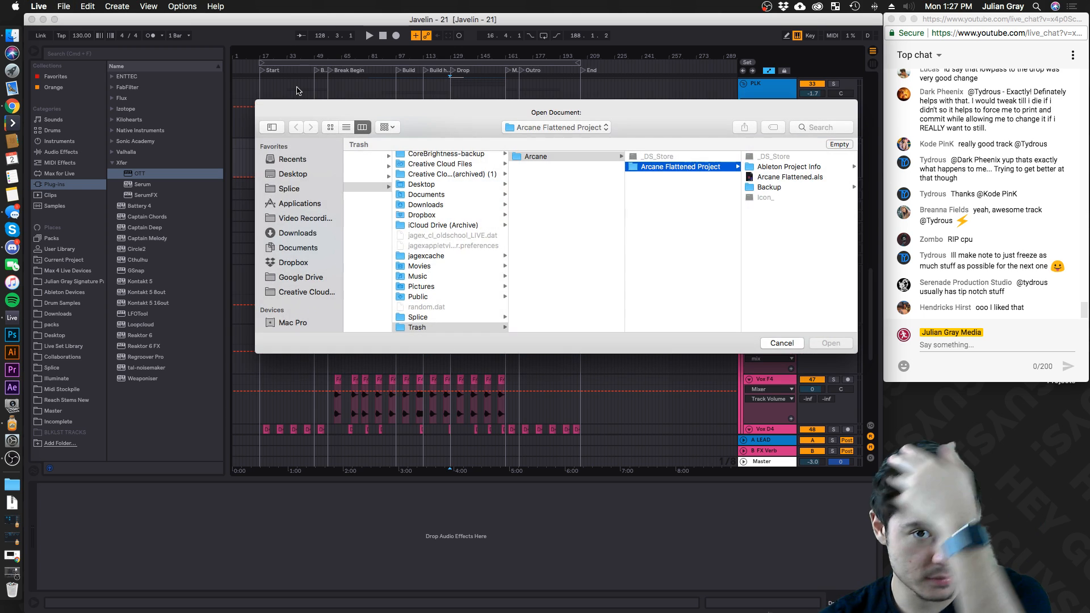
pyautogui.hscroll(-5, 447, 204)
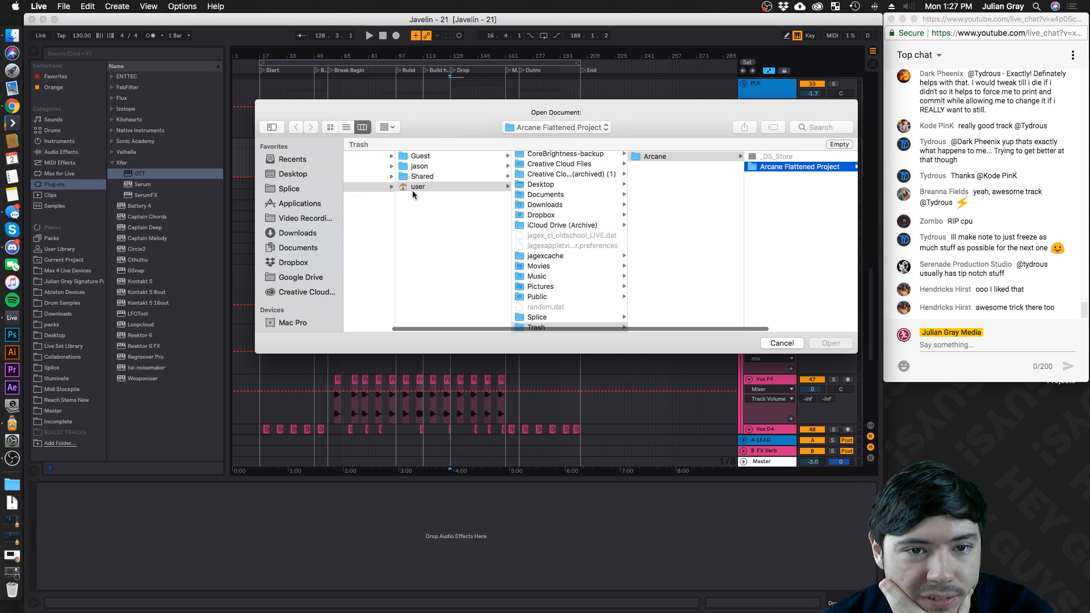
pyautogui.click(302, 174)
pyautogui.click(409, 164)
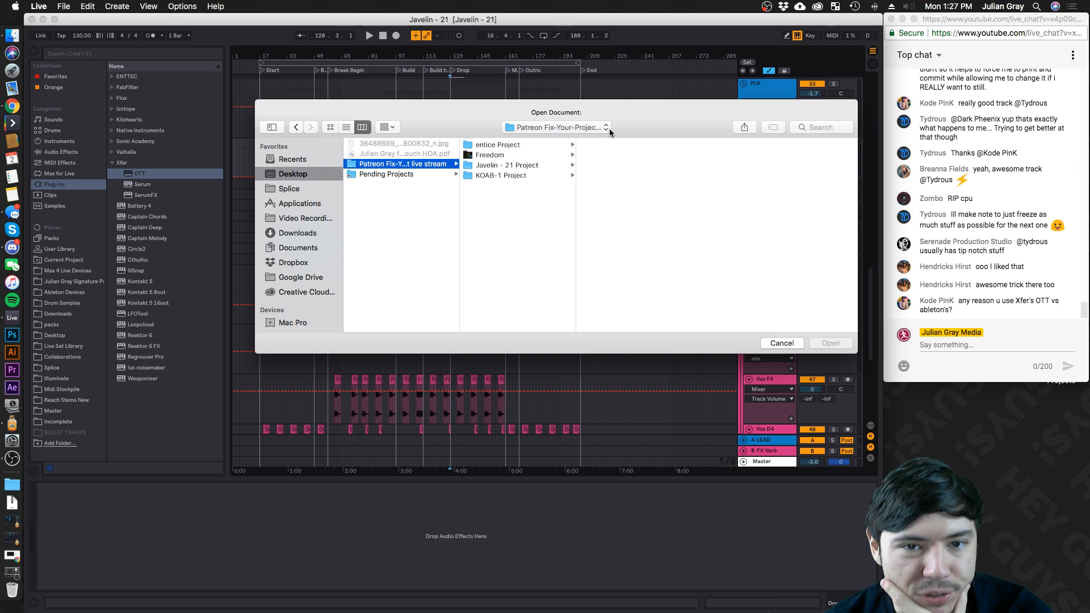
pyautogui.click(511, 144)
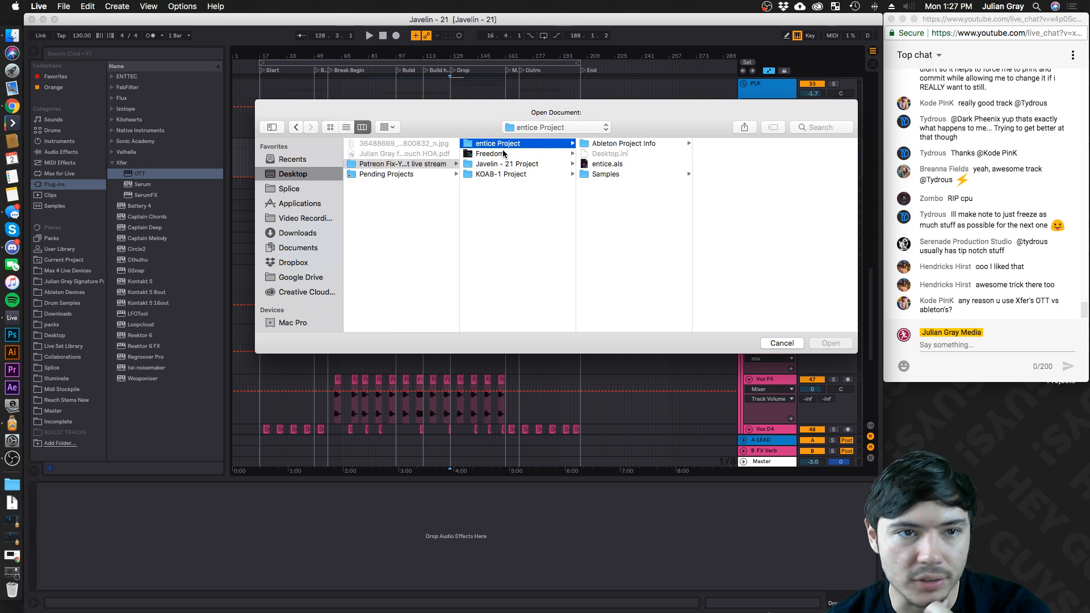
pyautogui.doubleClick(604, 164)
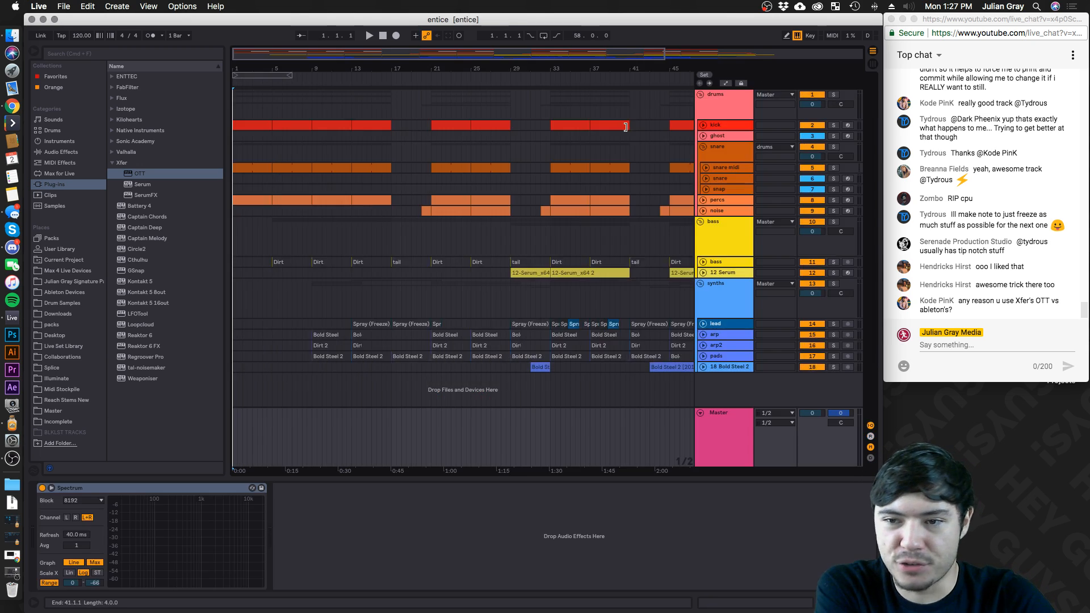
# Show the whole arrangement, select the drums group and play the set from bar 1
pyautogui.doubleClick(591, 55)
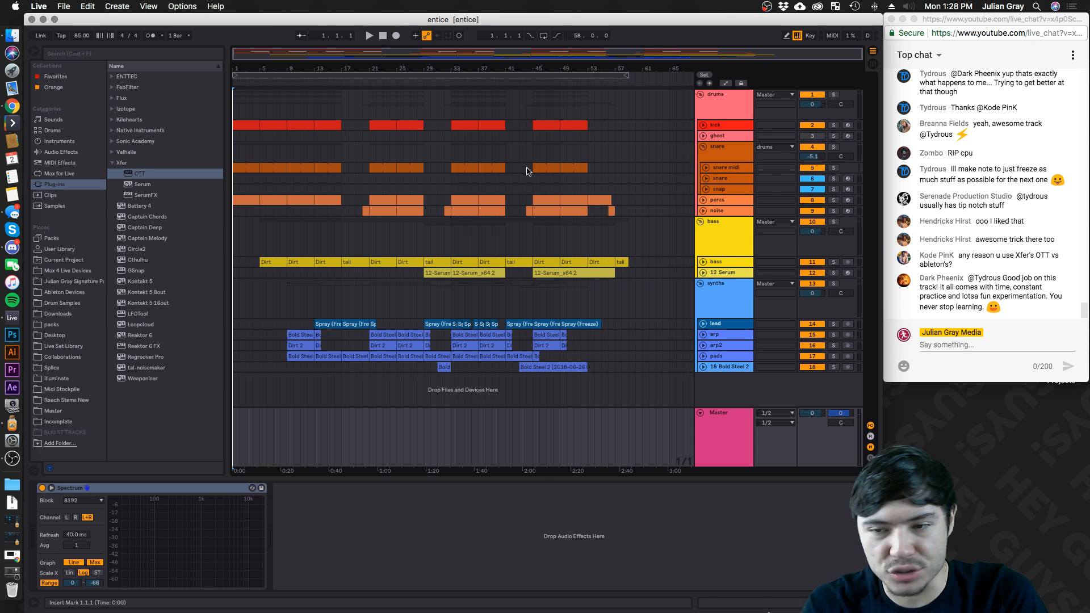
pyautogui.click(335, 94)
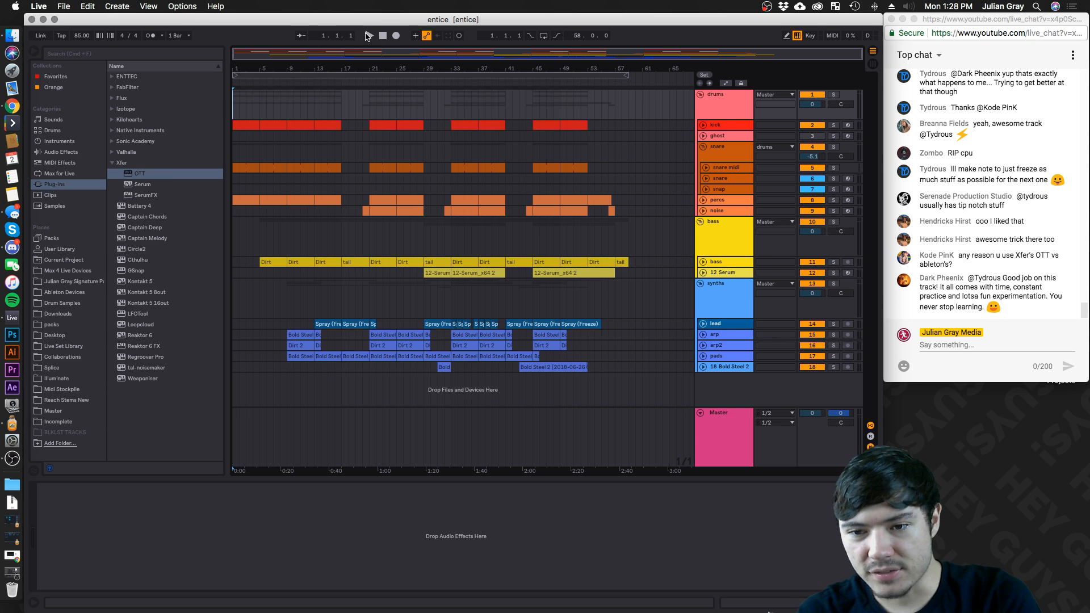
pyautogui.click(368, 37)
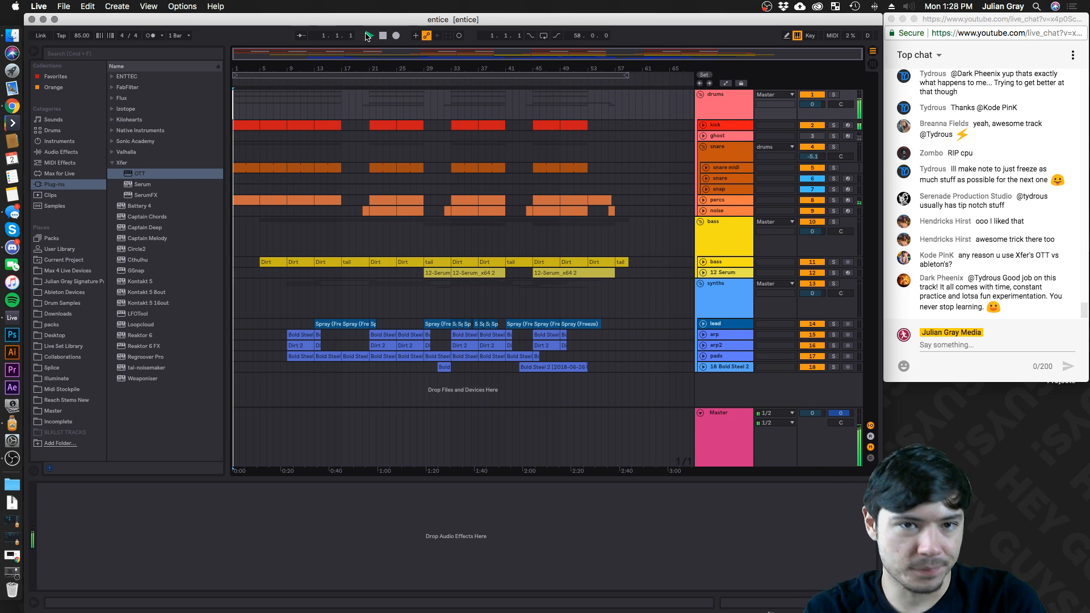
# Check the device chains of the drums, noise, bass and synths tracks while the opening bars play
pyautogui.press('+')
pyautogui.click(383, 102)
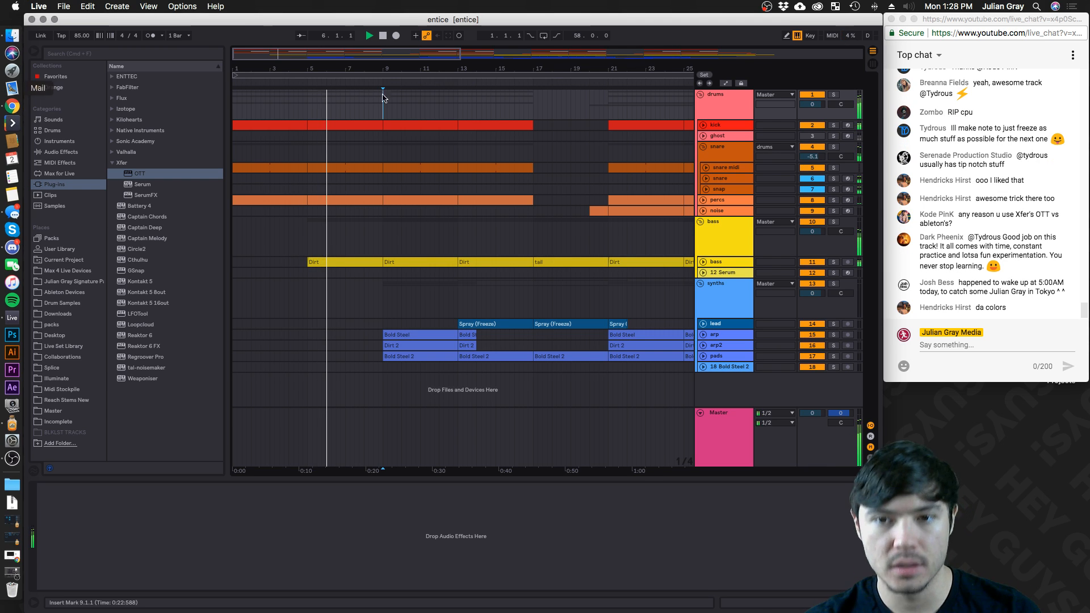
pyautogui.click(712, 98)
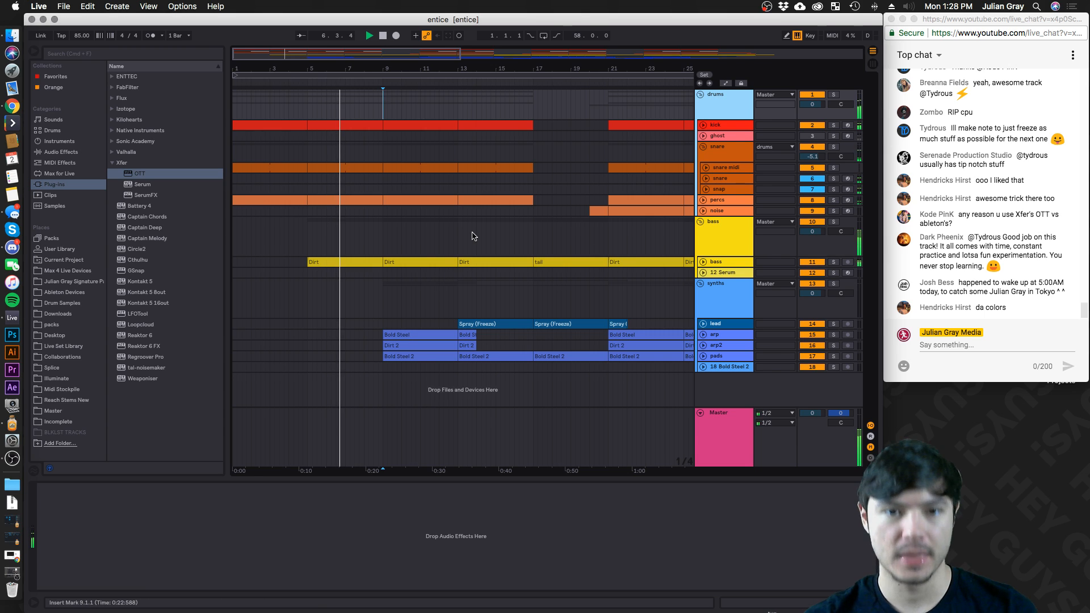
pyautogui.click(533, 211)
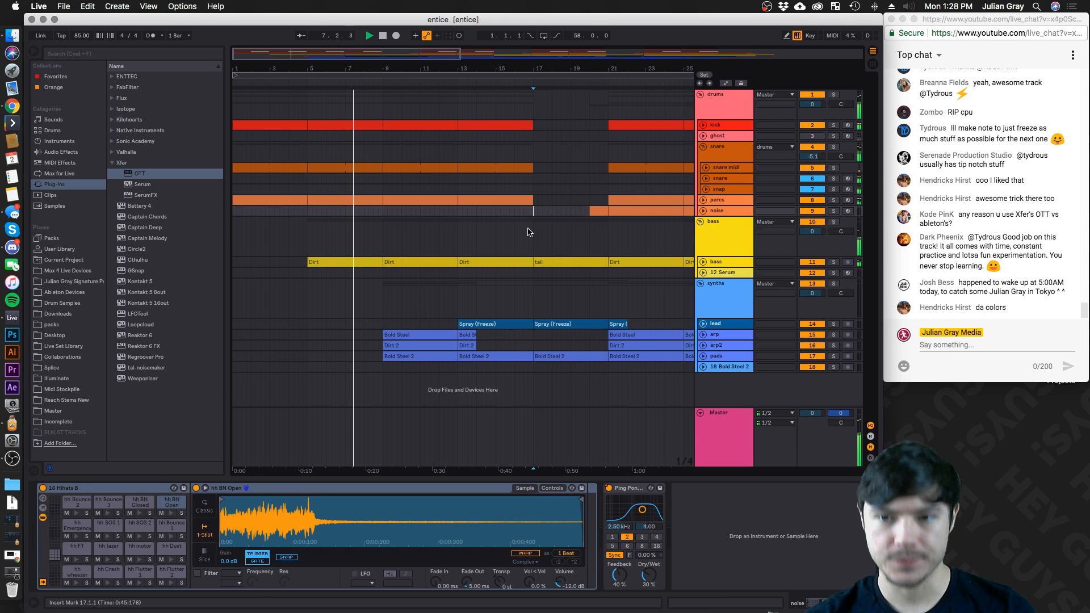
pyautogui.hscroll(2, 535, 231)
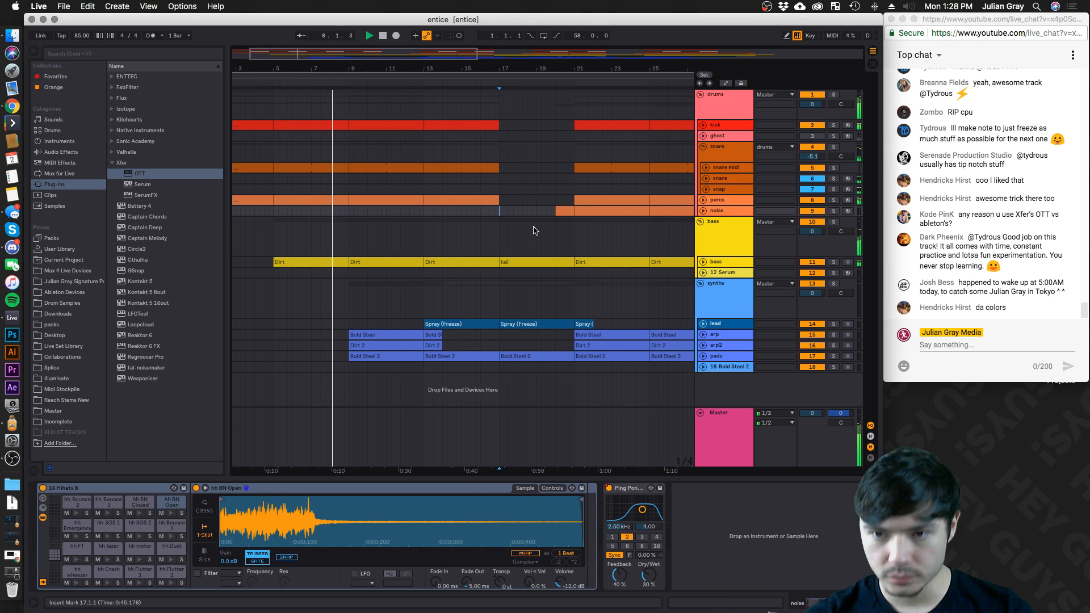
pyautogui.click(736, 99)
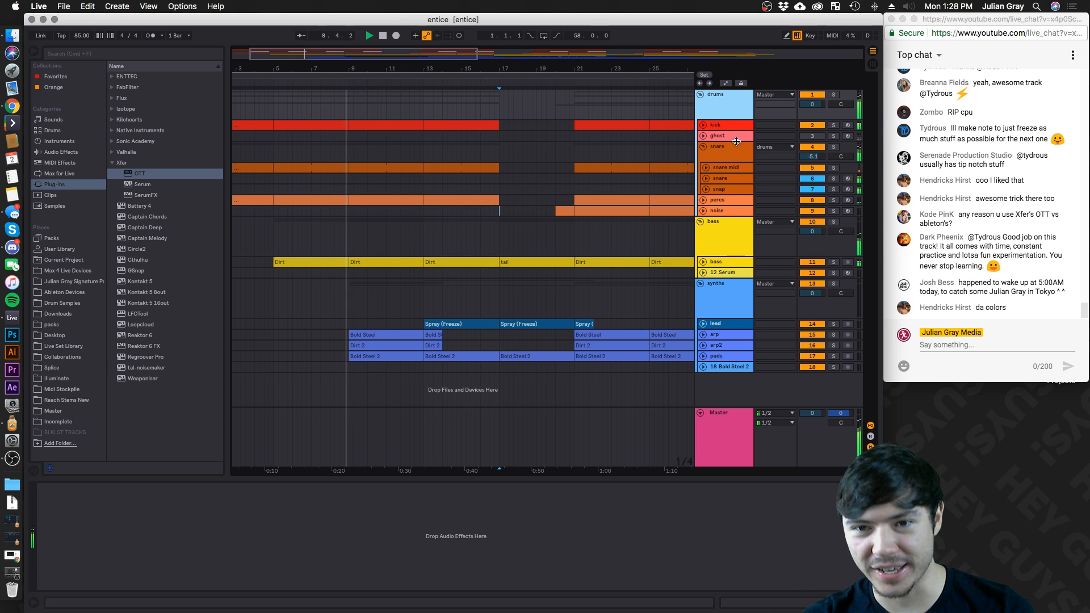
pyautogui.click(584, 239)
pyautogui.click(573, 240)
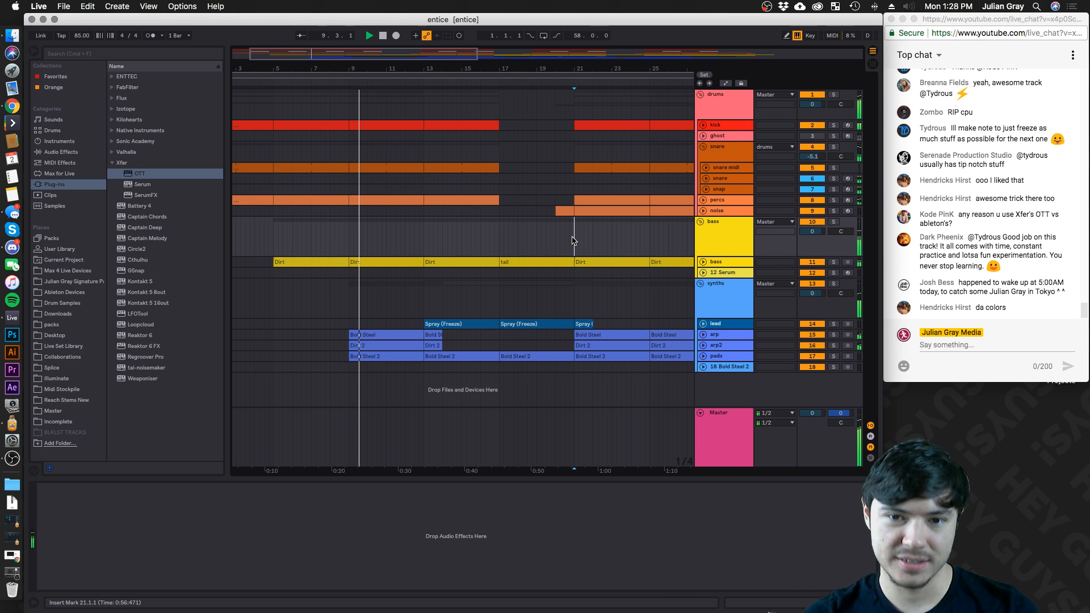
pyautogui.click(729, 286)
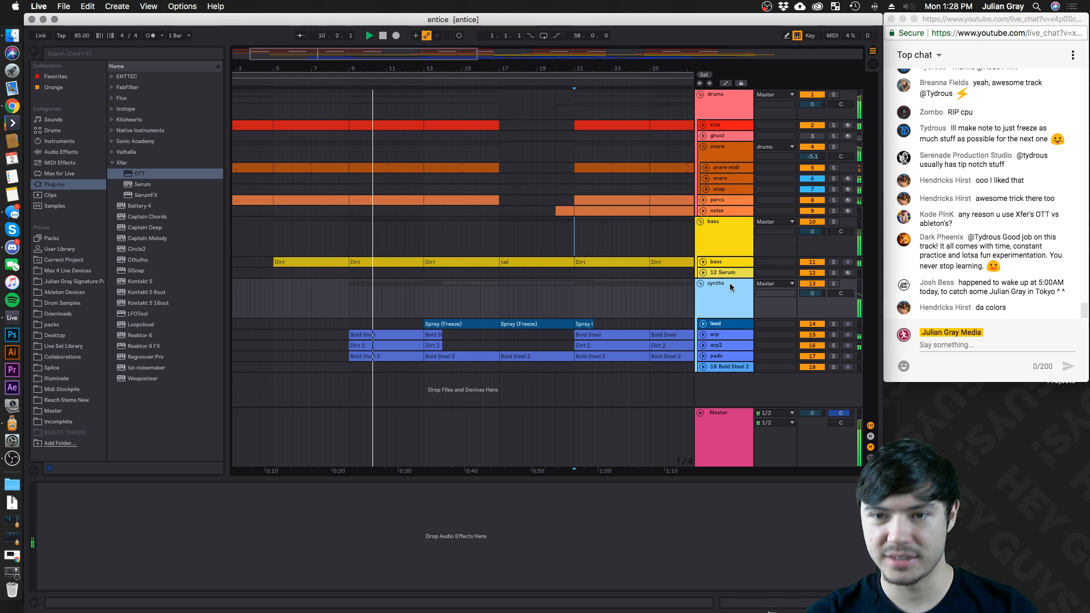
# Examine the Simpler samples on the snare and snap tracks, with the full arrangement brought back into view
pyautogui.click(499, 179)
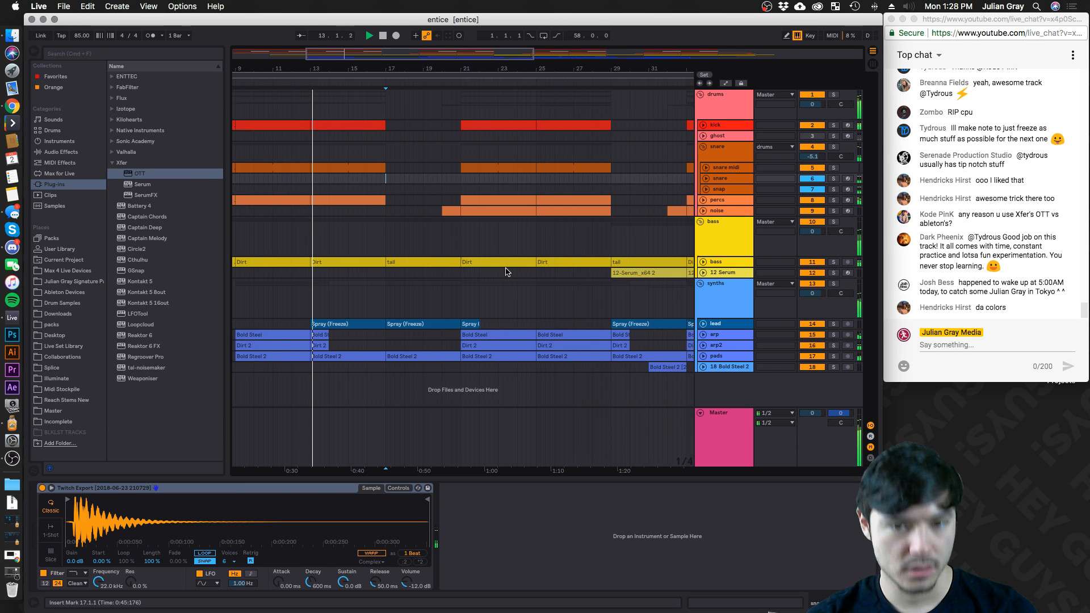
pyautogui.click(449, 189)
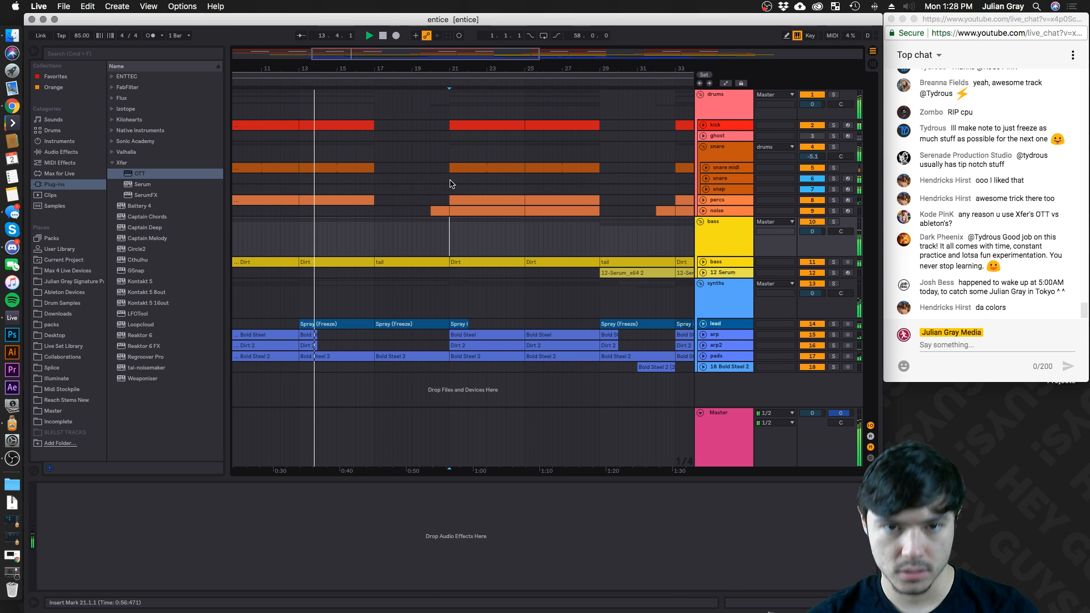
pyautogui.hscroll(-6, 456, 225)
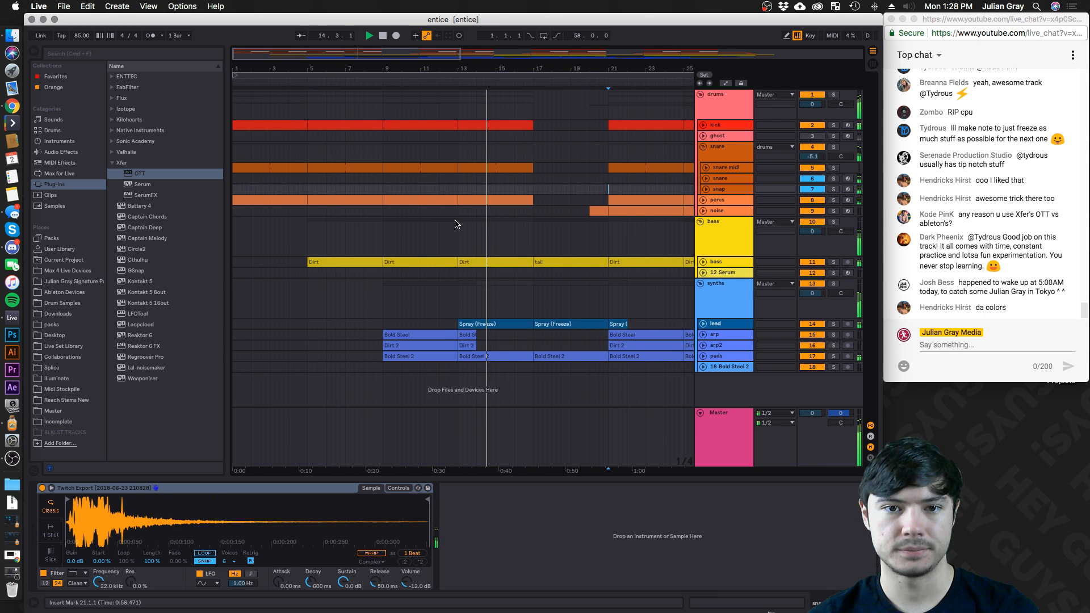
pyautogui.moveTo(395, 53); pyautogui.dragTo(395, 28)
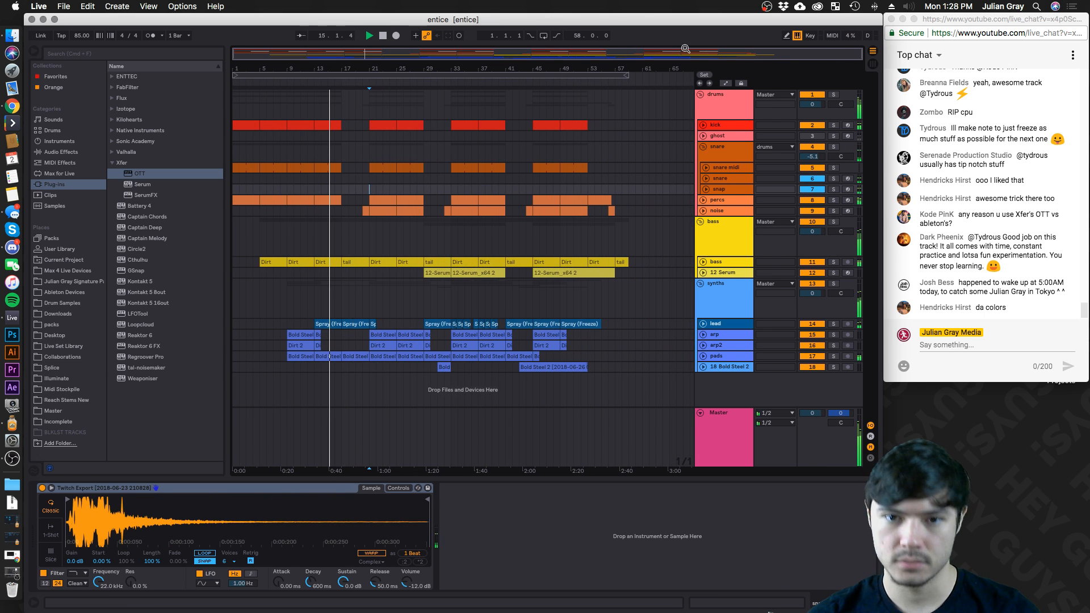
pyautogui.click(560, 237)
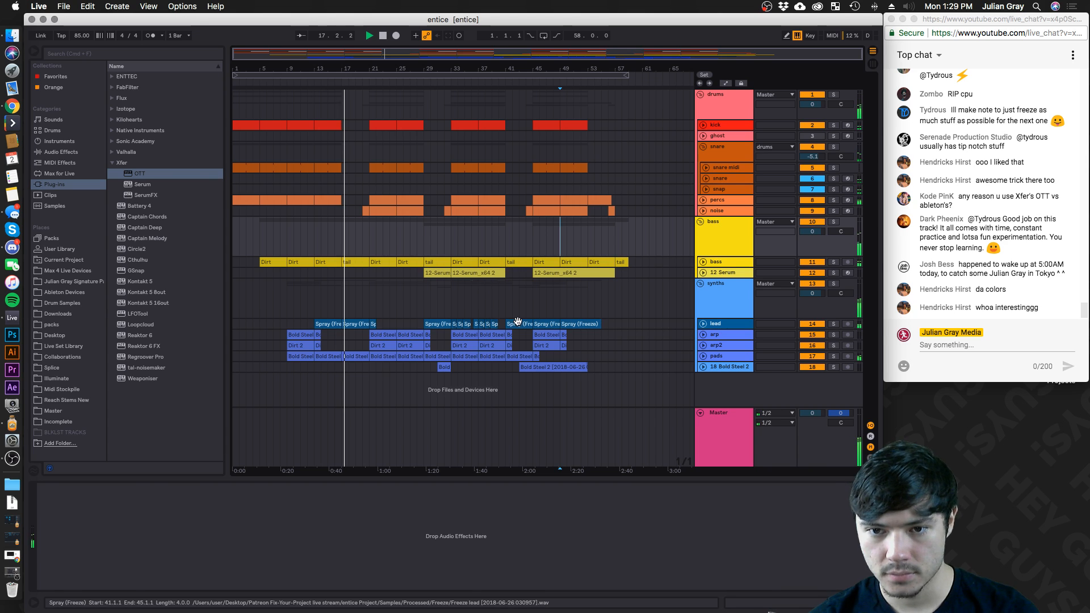
# Unfold the pads track to inspect its Utility and EQ Eight, fold it again and check the synths group
pyautogui.click(699, 356)
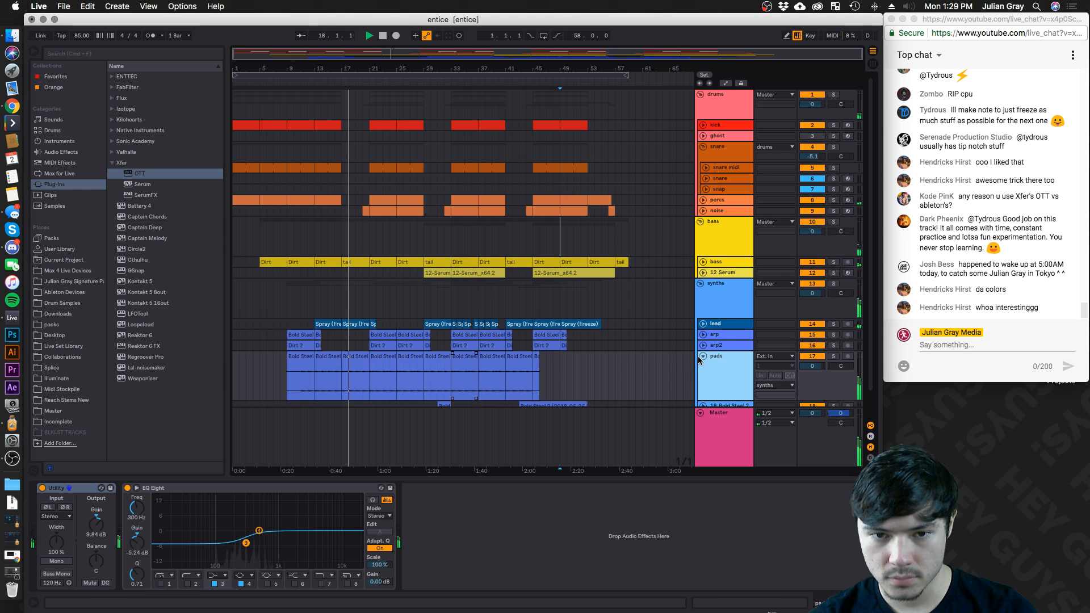
pyautogui.click(702, 356)
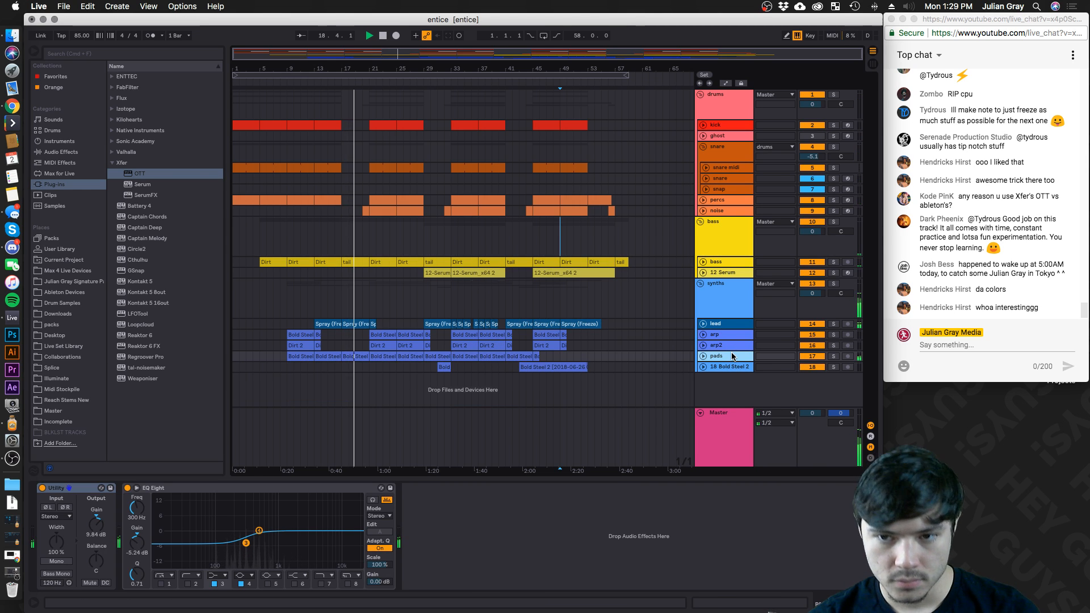
pyautogui.click(713, 312)
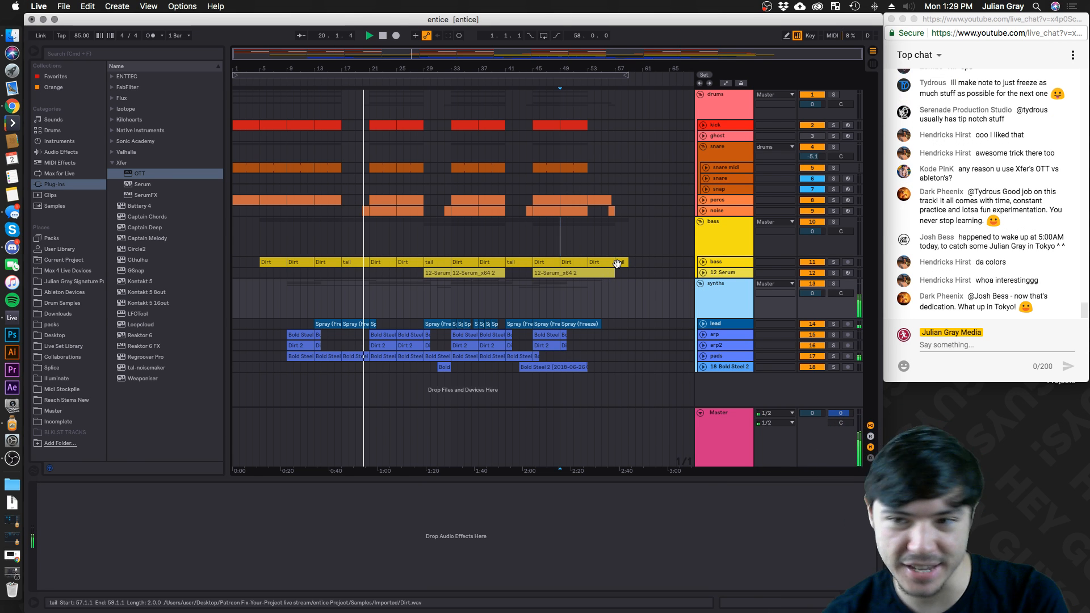
# Check the bass group's device chain and fold the bass group, leaving the synths group unfolded
pyautogui.click(424, 235)
pyautogui.click(725, 228)
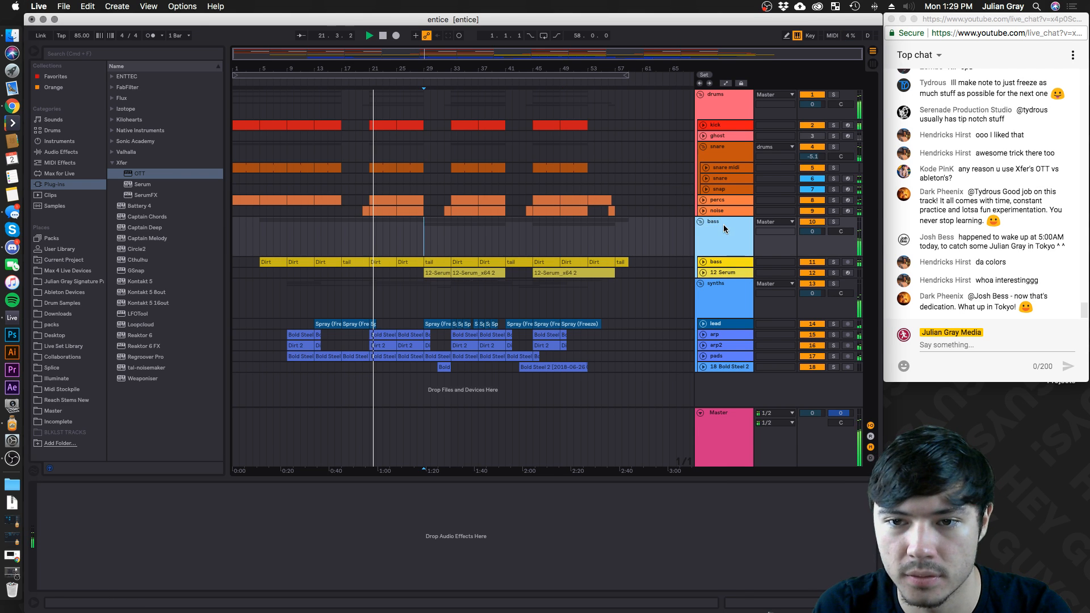
pyautogui.click(700, 221)
pyautogui.click(700, 232)
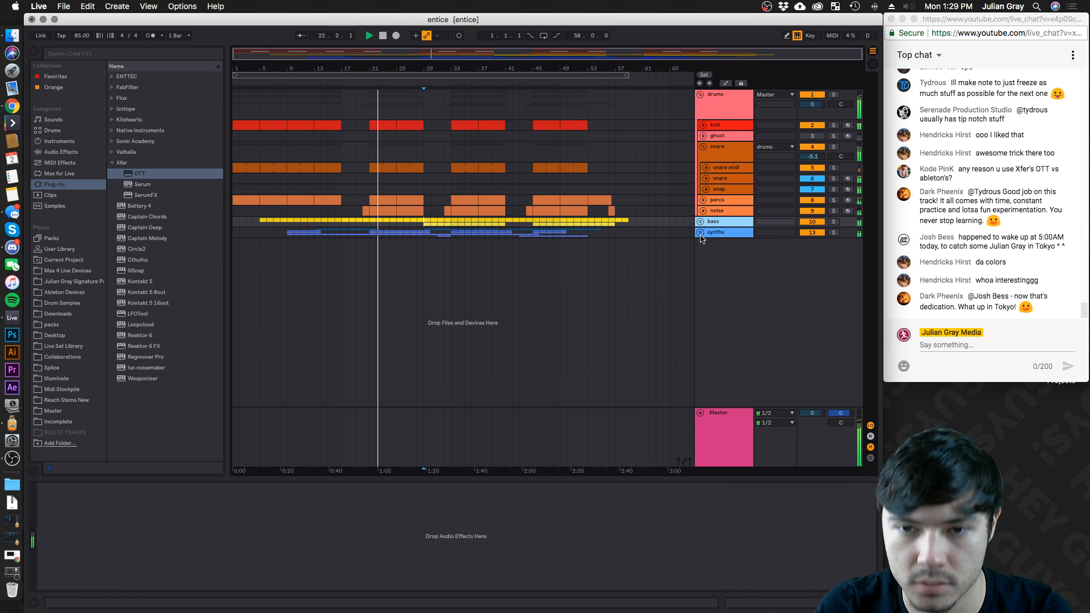
pyautogui.click(701, 233)
# Check the drums group and review its section boundaries around bars 53 and 33 during playback
pyautogui.click(700, 100)
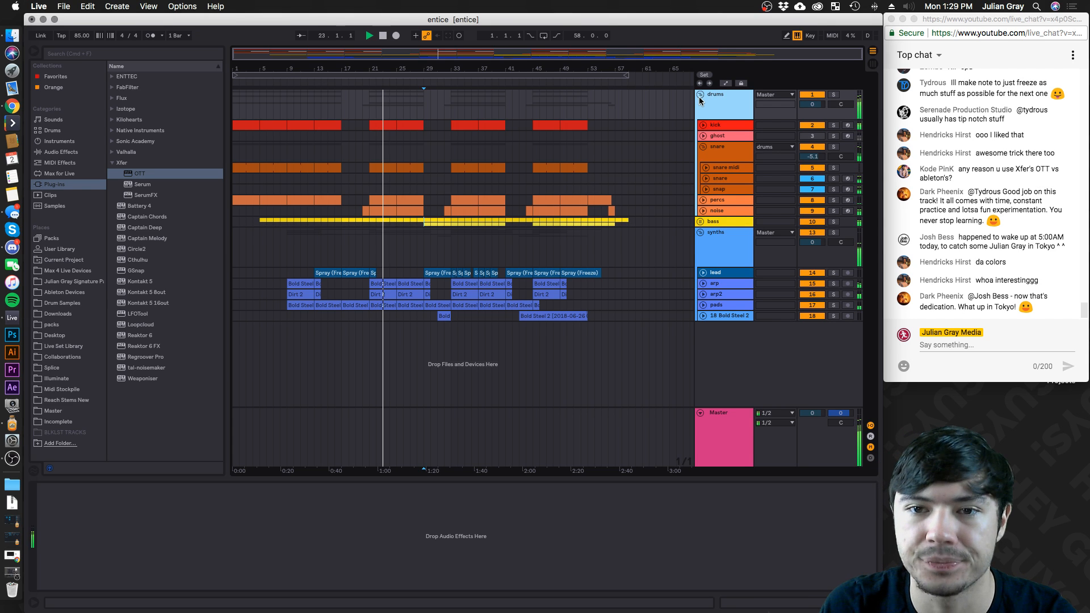
pyautogui.click(588, 112)
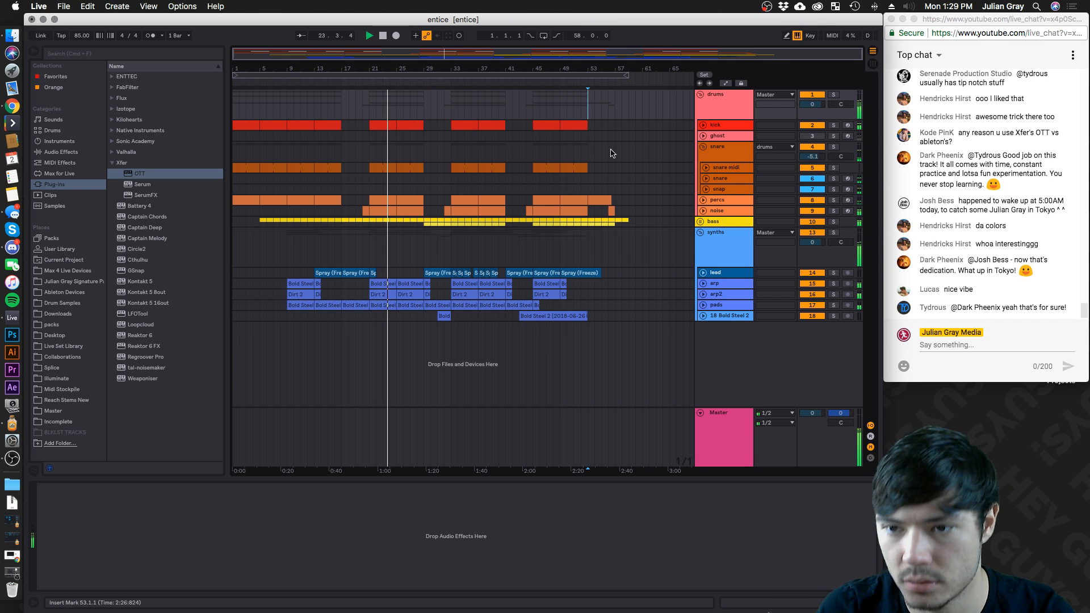
pyautogui.click(530, 108)
pyautogui.click(452, 108)
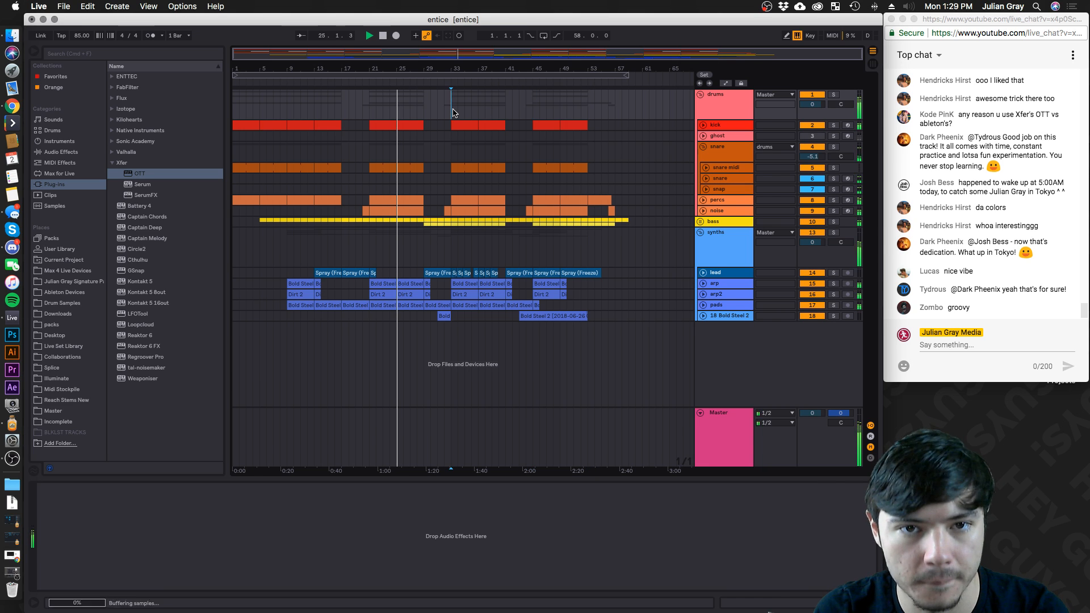
pyautogui.click(439, 85)
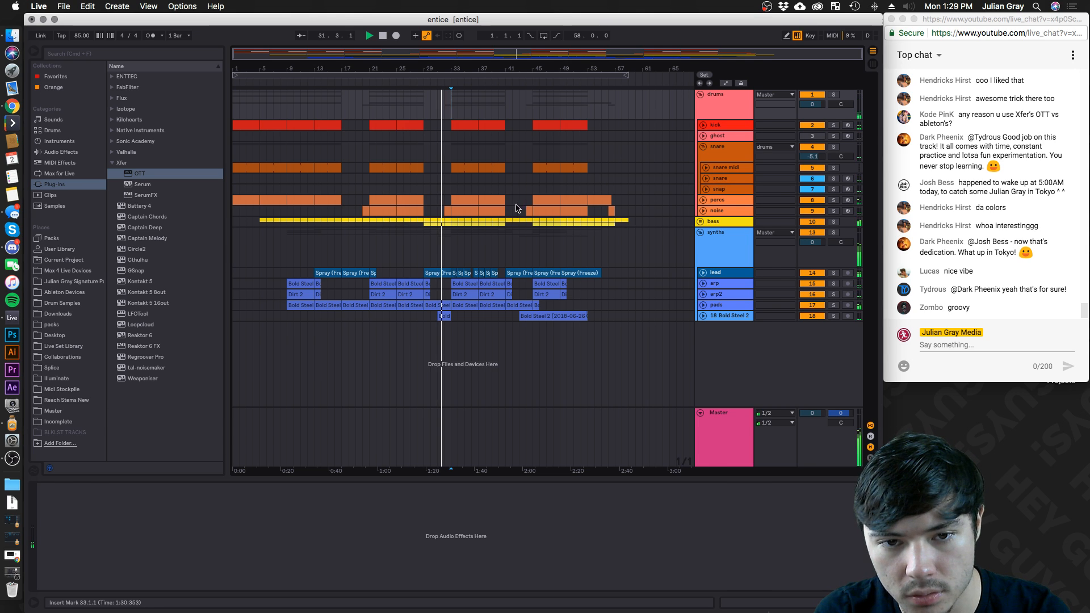
# Select the synths and bass groups in turn and unfold the bass group's tracks
pyautogui.click(717, 255)
pyautogui.click(716, 252)
pyautogui.click(713, 222)
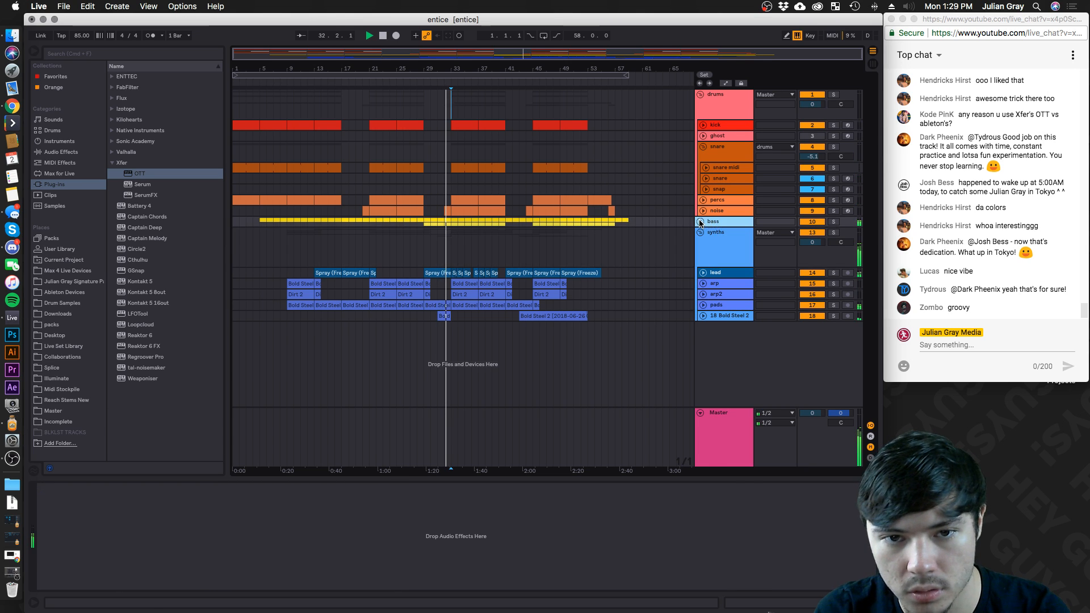
pyautogui.click(700, 222)
# Compare the bass group's section starts by placing the insert marker at bars 29 and 33 during playback
pyautogui.click(453, 245)
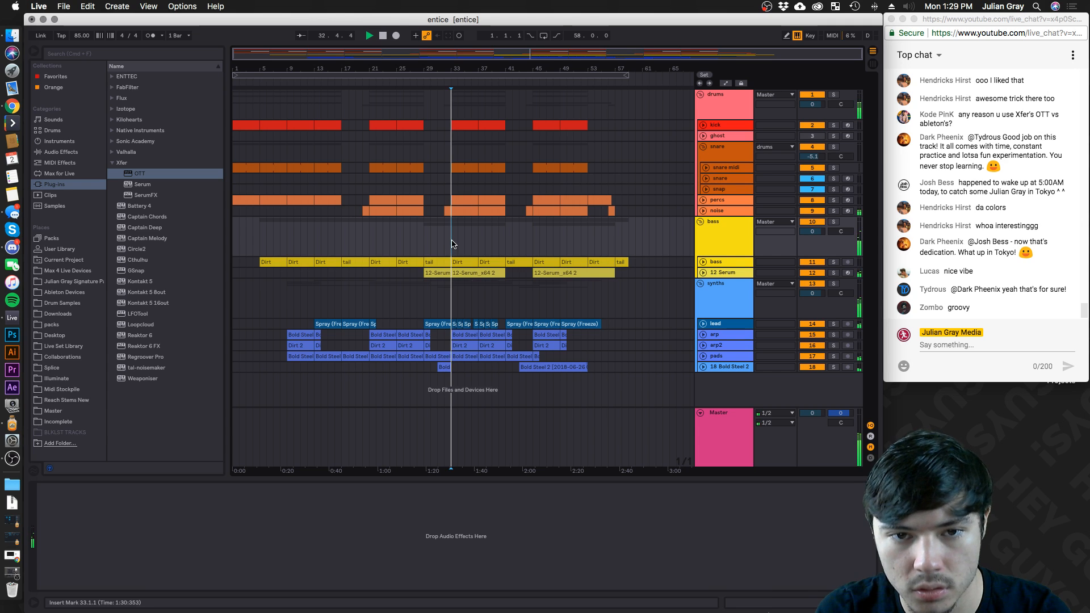
pyautogui.click(425, 239)
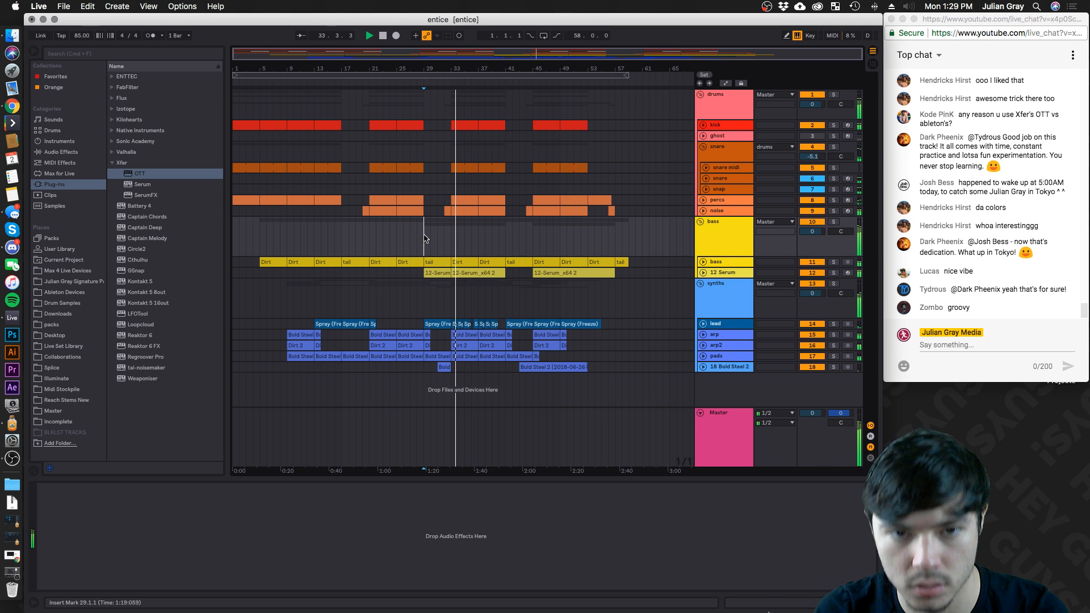
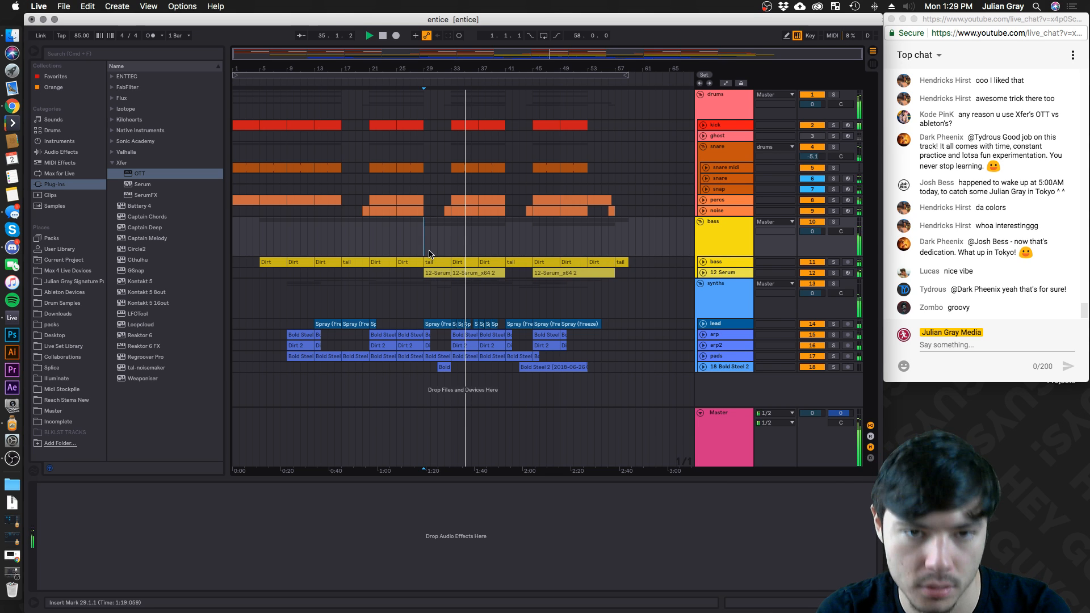
pyautogui.click(451, 238)
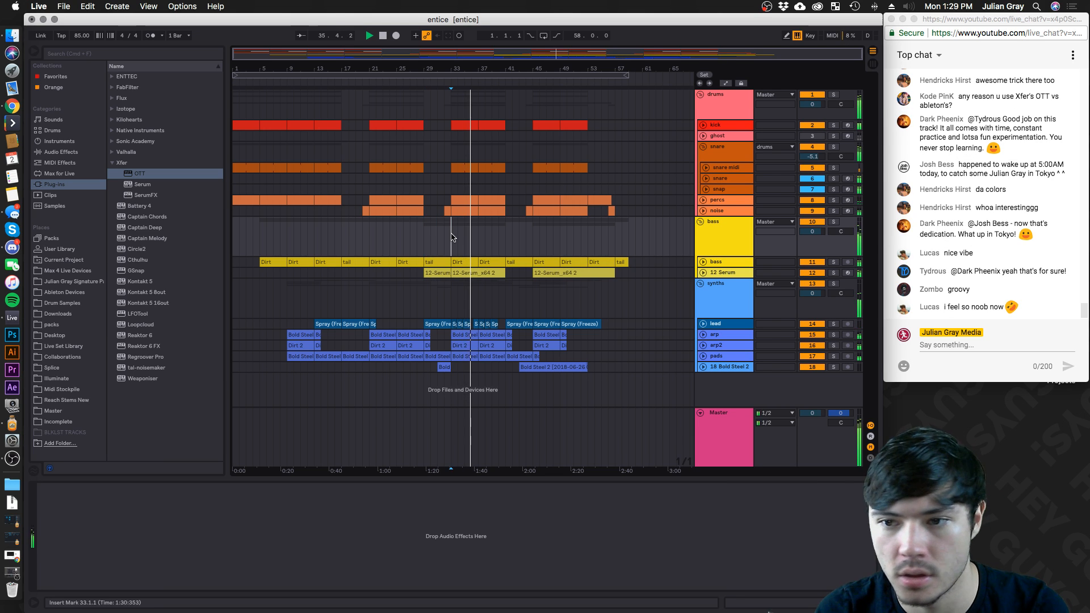
# Stop playback and delete the arrangement time from bar 17 to bar 29 across all tracks
pyautogui.press('space')
pyautogui.moveTo(452, 235); pyautogui.dragTo(511, 376)
pyautogui.click(514, 303)
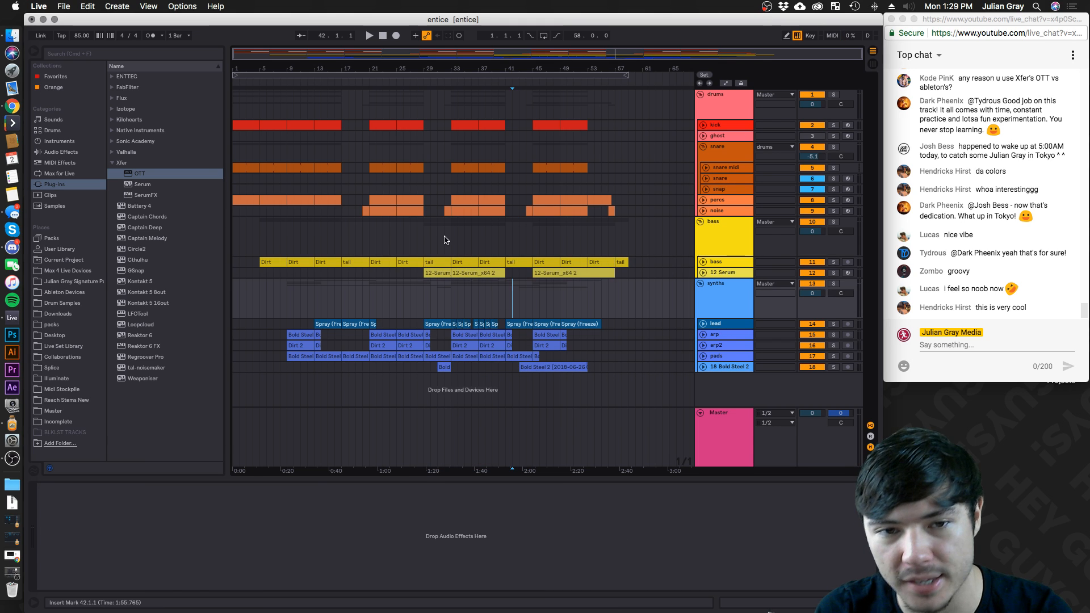
pyautogui.moveTo(425, 238); pyautogui.dragTo(340, 102)
pyautogui.click(87, 6)
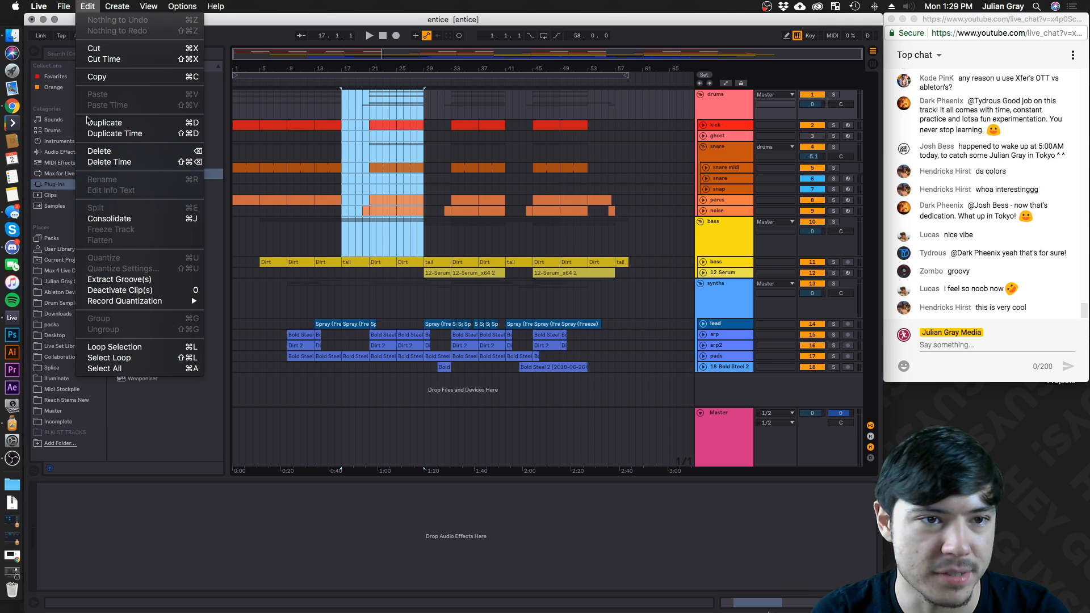
pyautogui.click(122, 163)
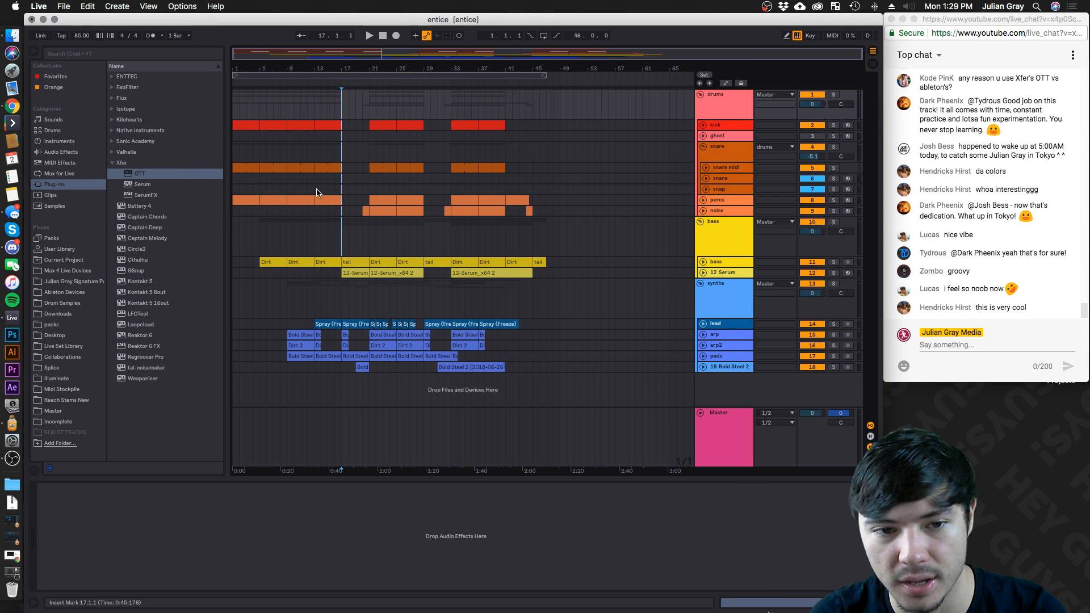
# Play the arrangement from bar 13 to check the shortened transition around bars 17 to 21, placing insert markers at the section edges
pyautogui.click(315, 239)
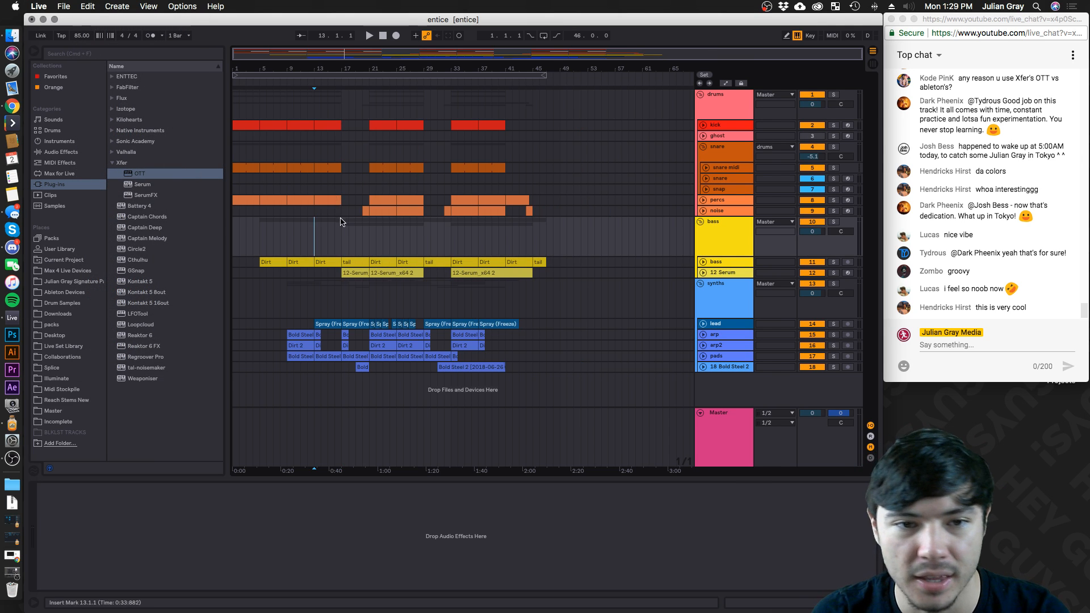
pyautogui.moveTo(319, 215); pyautogui.dragTo(424, 237)
pyautogui.click(314, 210)
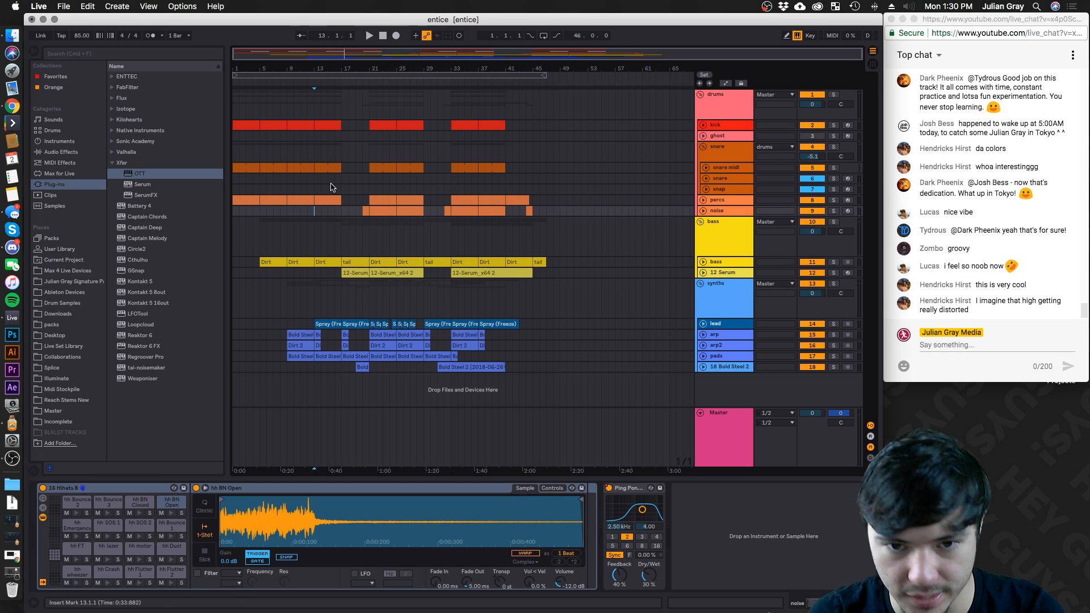
pyautogui.press('space')
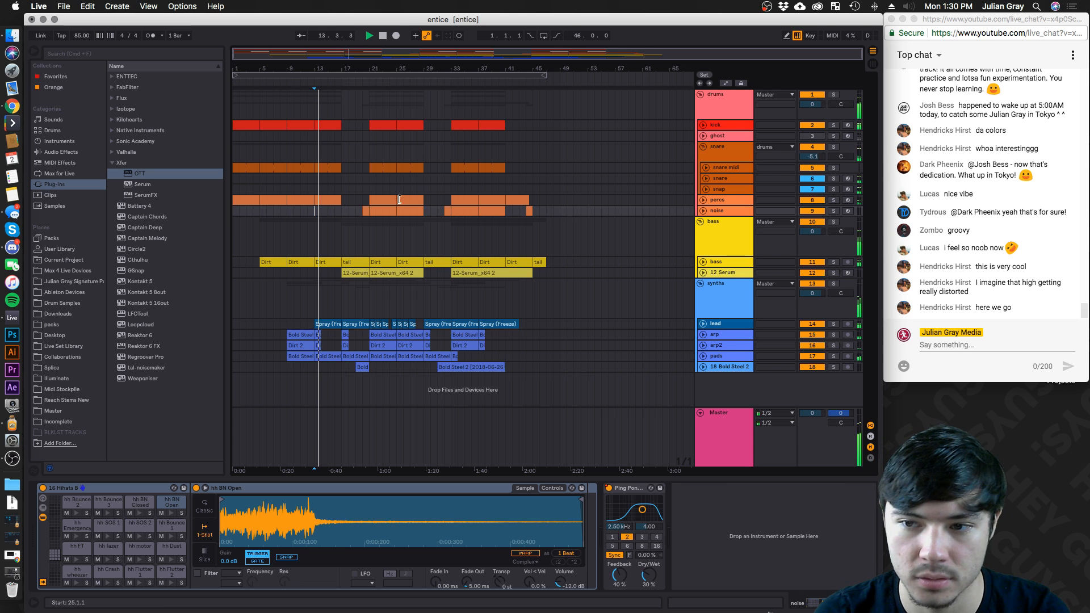
pyautogui.click(363, 190)
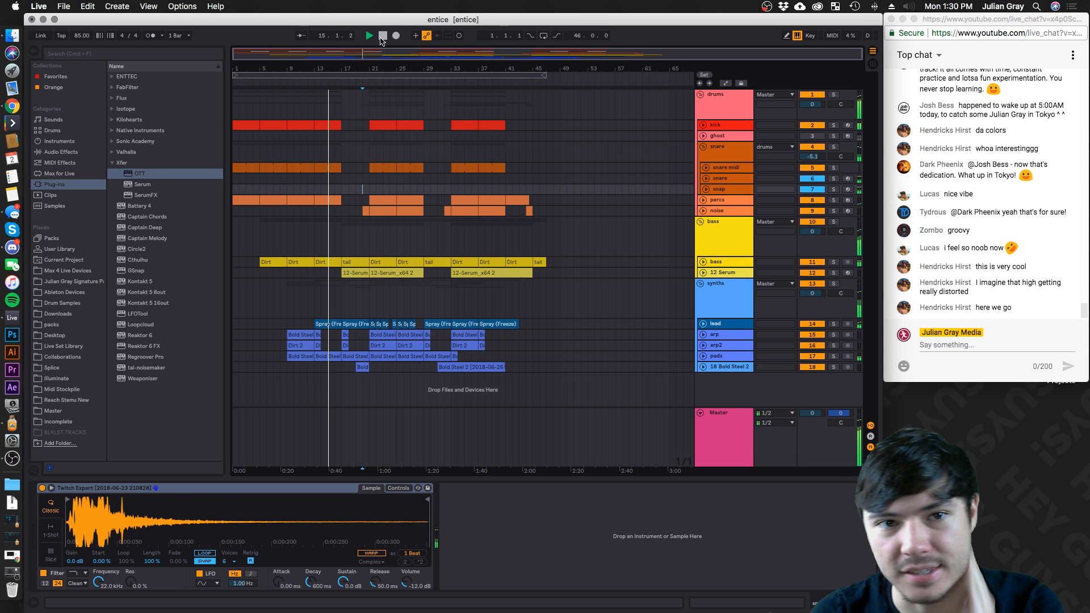
pyautogui.click(341, 138)
pyautogui.click(369, 150)
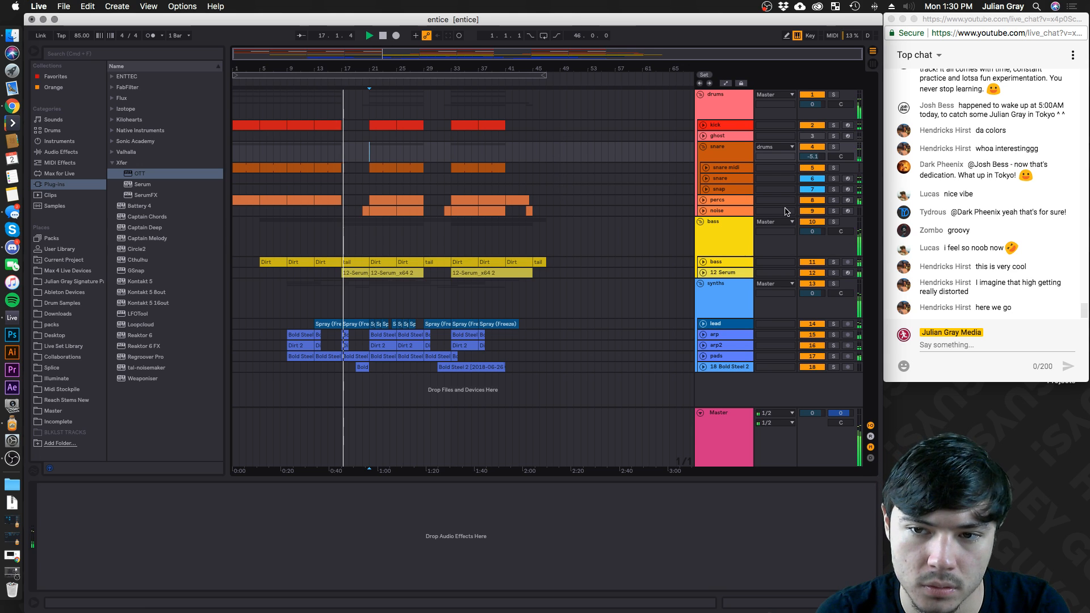
pyautogui.click(729, 248)
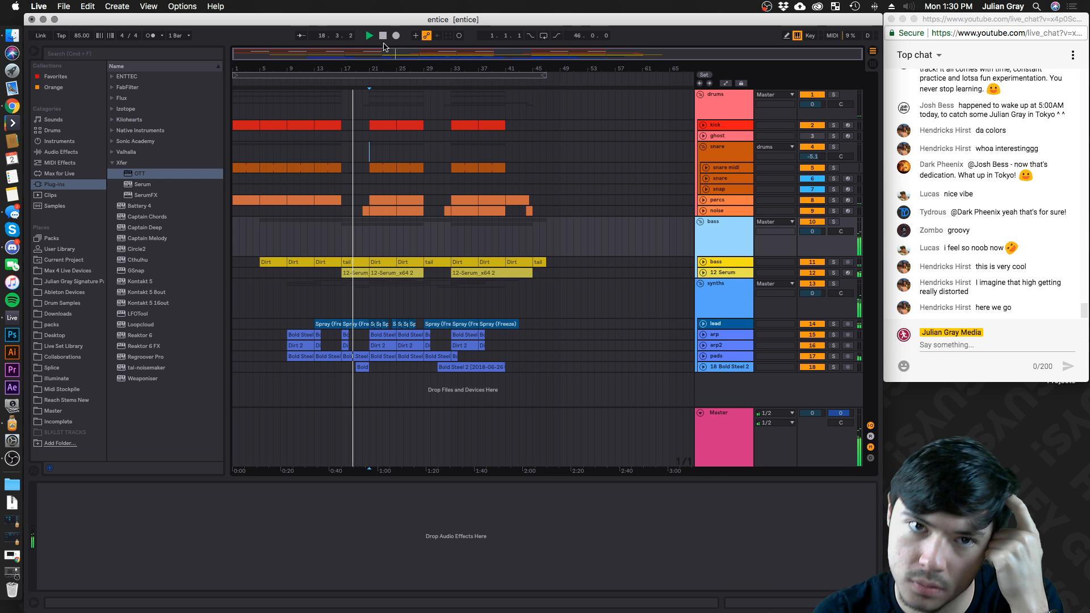
pyautogui.click(382, 37)
pyautogui.click(334, 98)
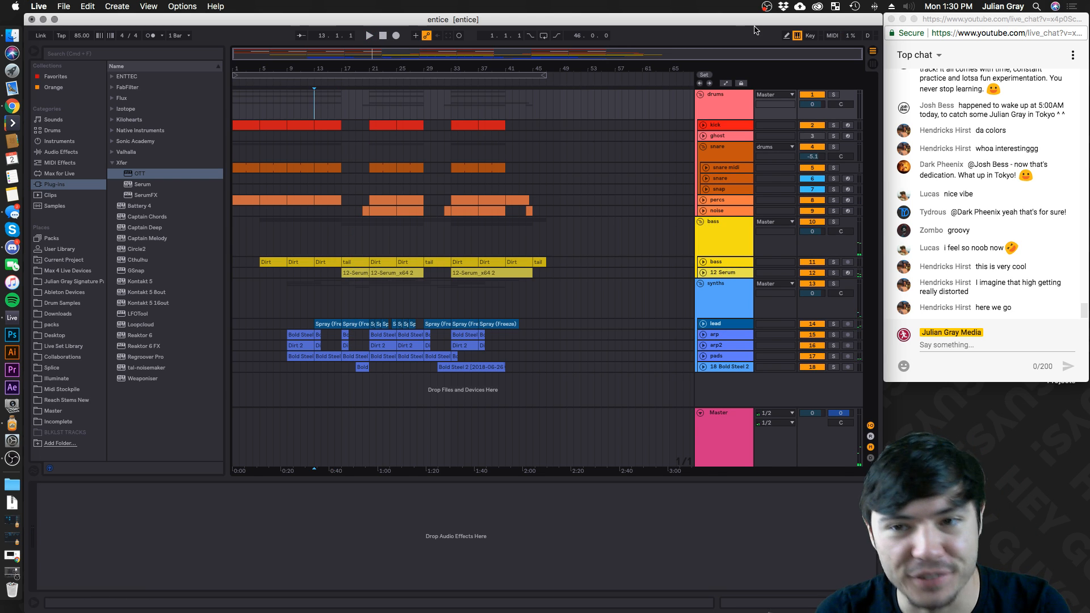
# Unfold the kick track and listen to it from bar 13, with the insert marker placed at bar 17
pyautogui.click(715, 125)
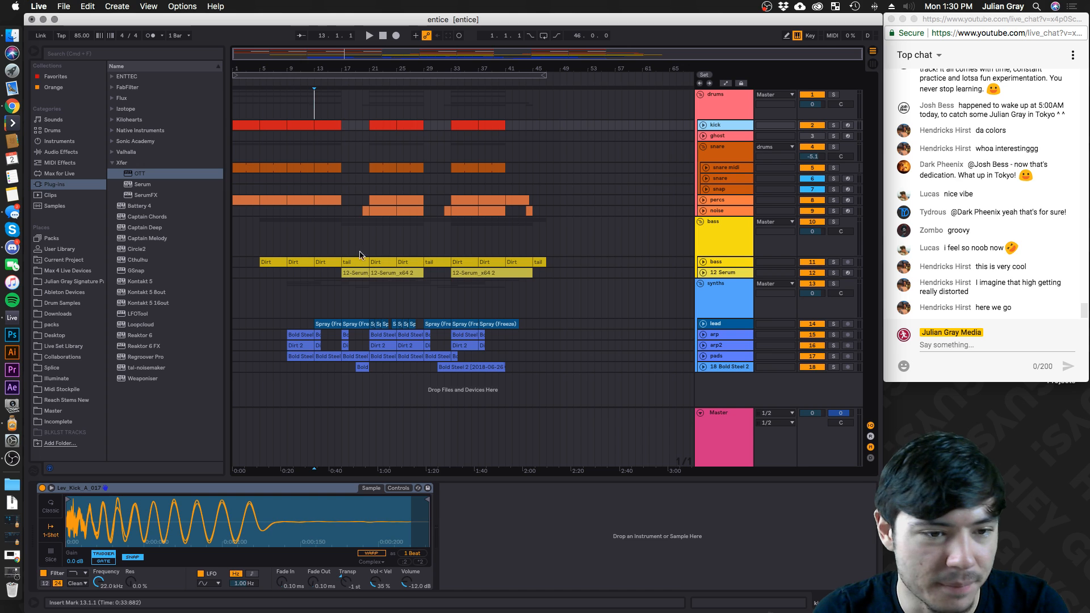
pyautogui.click(706, 126)
pyautogui.press('space')
pyautogui.click(356, 146)
pyautogui.click(341, 154)
pyautogui.press('space')
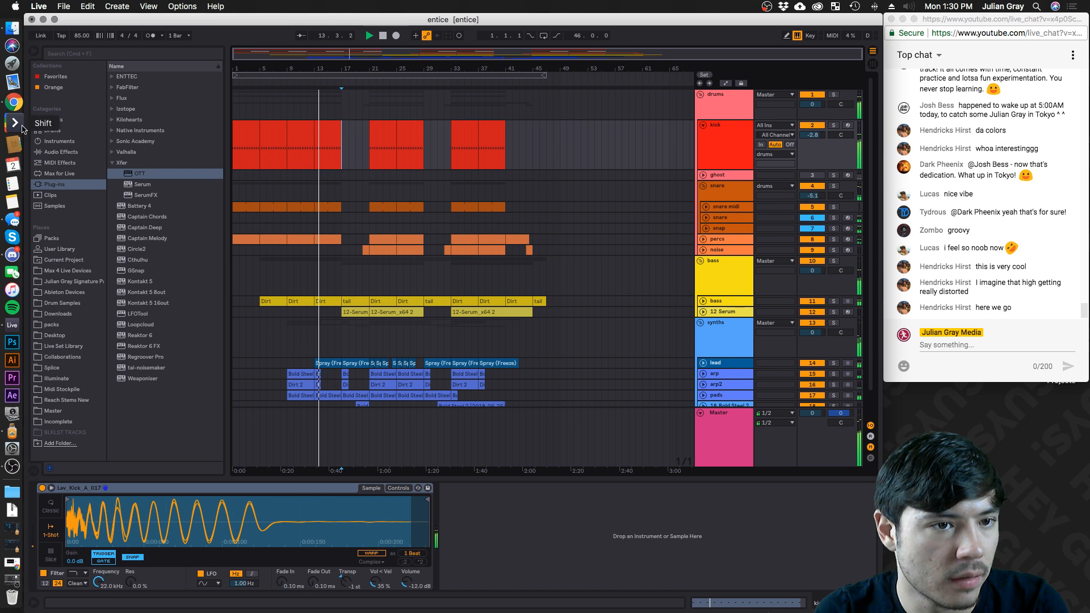
# Add EQ Eight to the kick track, cut its lower mids and raise the high band to 0.63 dB at 4.95 kHz
pyautogui.click(61, 151)
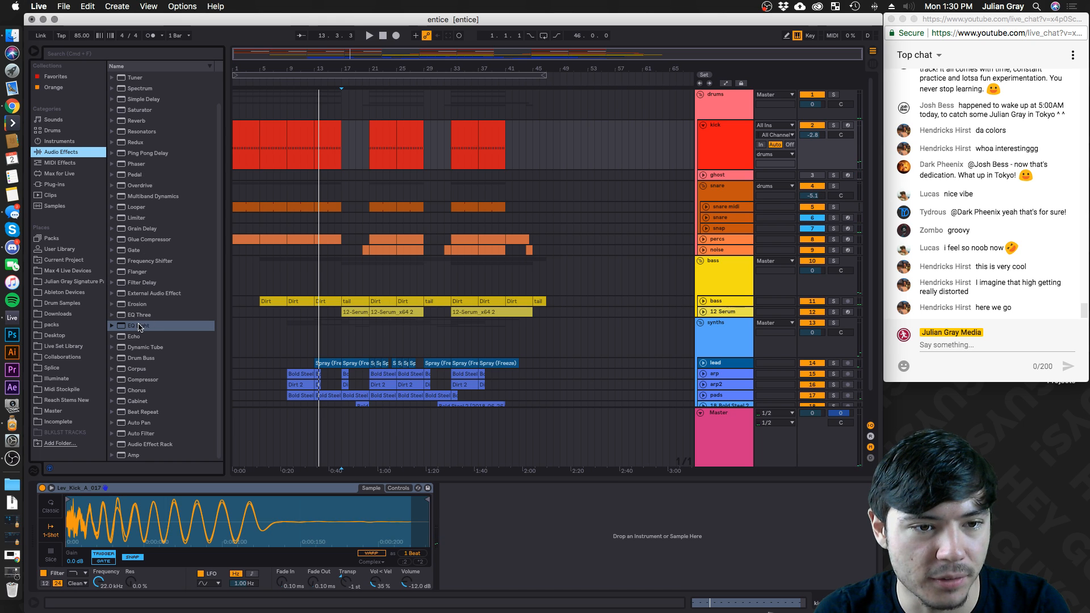
pyautogui.moveTo(143, 323); pyautogui.dragTo(171, 314)
pyautogui.moveTo(611, 532); pyautogui.dragTo(559, 542)
pyautogui.moveTo(637, 534); pyautogui.dragTo(638, 533)
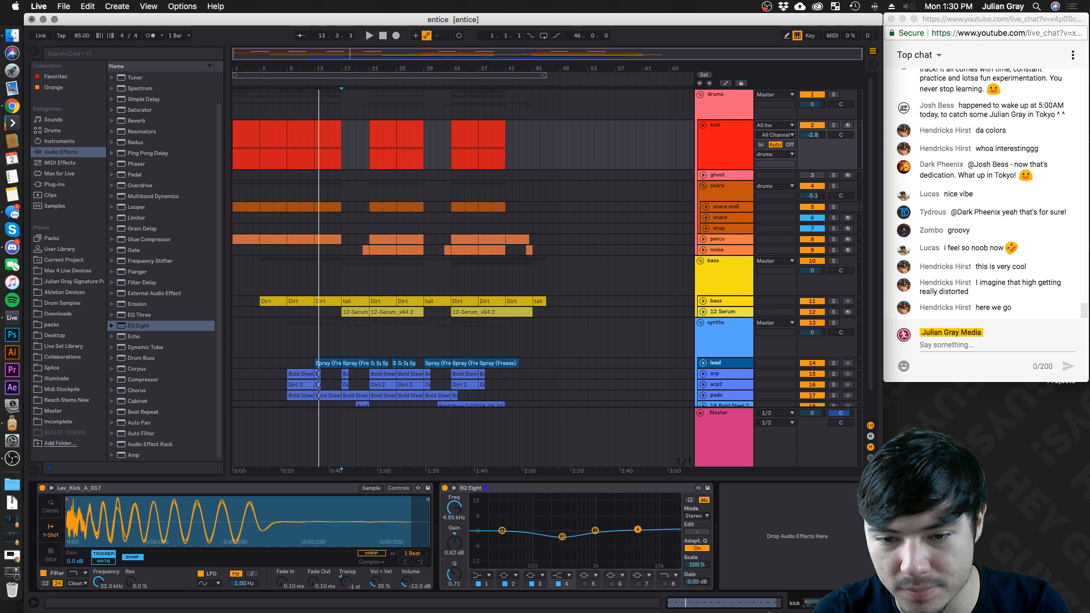
# During playback from bar 12, shift the kick EQ's mid dip higher and raise band 1 to 1.12 dB at 86.1 Hz
pyautogui.click(311, 157)
pyautogui.press('space')
pyautogui.moveTo(564, 537); pyautogui.dragTo(530, 528)
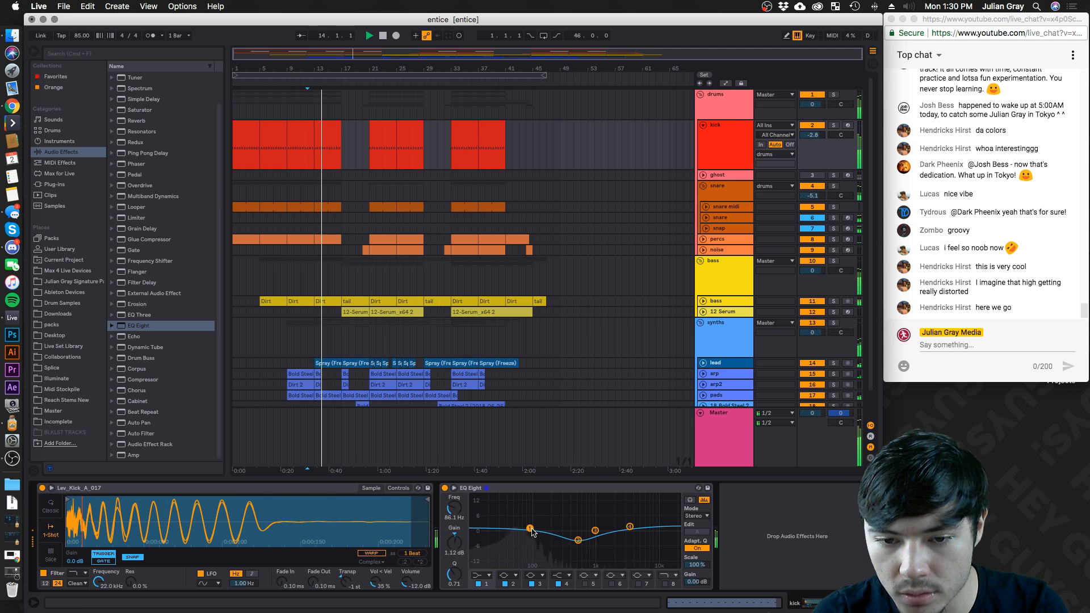
# Set the kick track's volume to -0.9 dB and its EQ's high band to 0.87 dB at 3.67 kHz
pyautogui.click(730, 150)
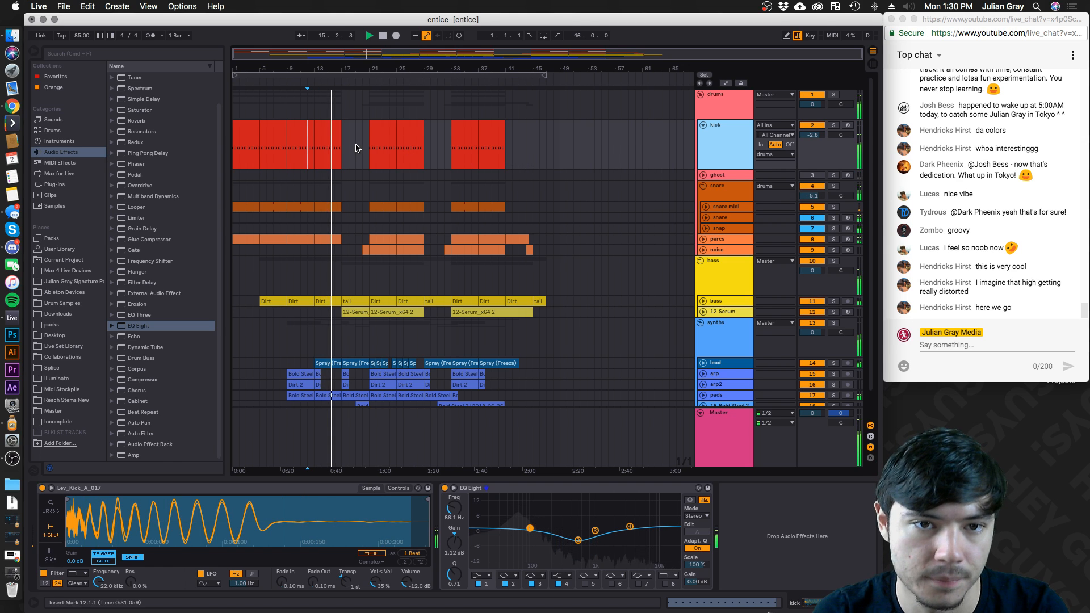
pyautogui.moveTo(813, 135); pyautogui.dragTo(813, 130)
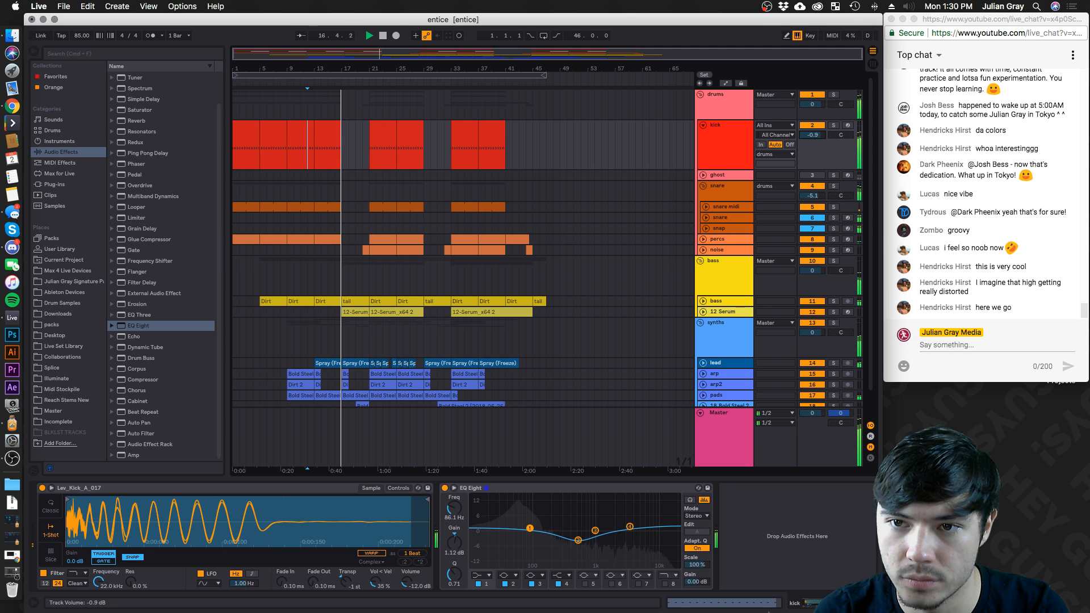
pyautogui.click(717, 138)
pyautogui.moveTo(630, 527); pyautogui.dragTo(630, 528)
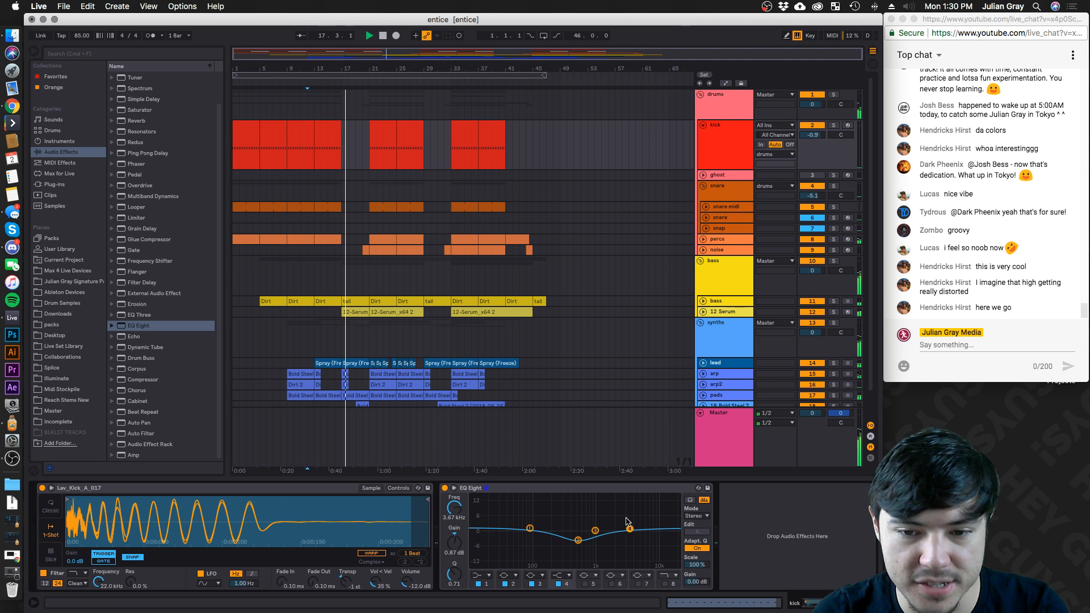
# Play the arrangement from bar 9 with the kick clip's bars 9 to 13 selected to hear the adjusted kick
pyautogui.click(306, 126)
pyautogui.press('space')
pyautogui.press('space')
pyautogui.click(730, 145)
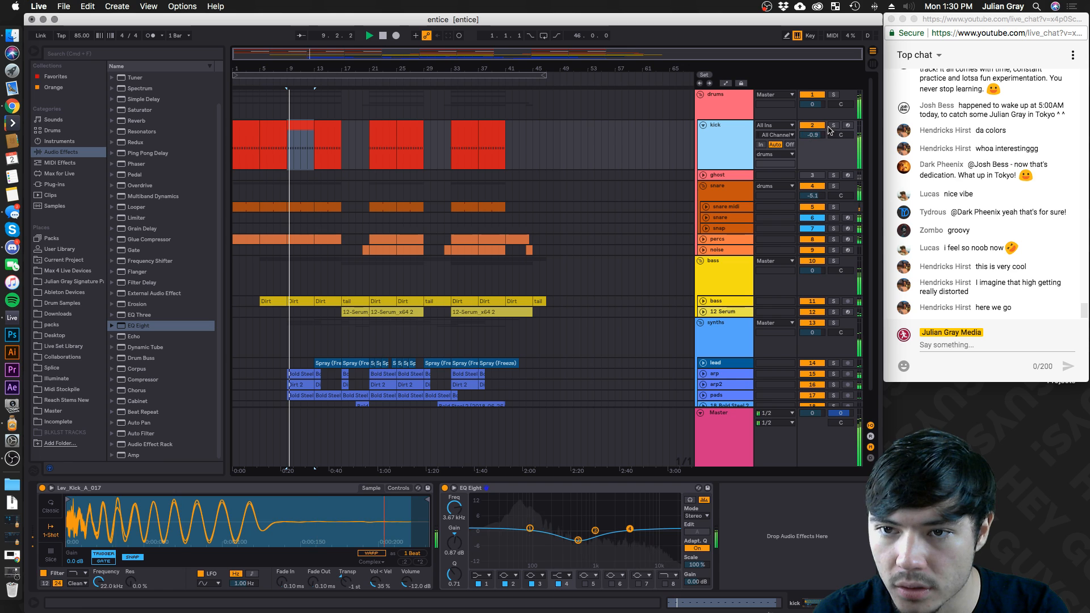
# Go through the ghost and snare tracks, unfold the snare midi track and solo the snare group
pyautogui.click(728, 191)
pyautogui.click(726, 173)
pyautogui.click(711, 189)
pyautogui.click(739, 207)
pyautogui.click(725, 220)
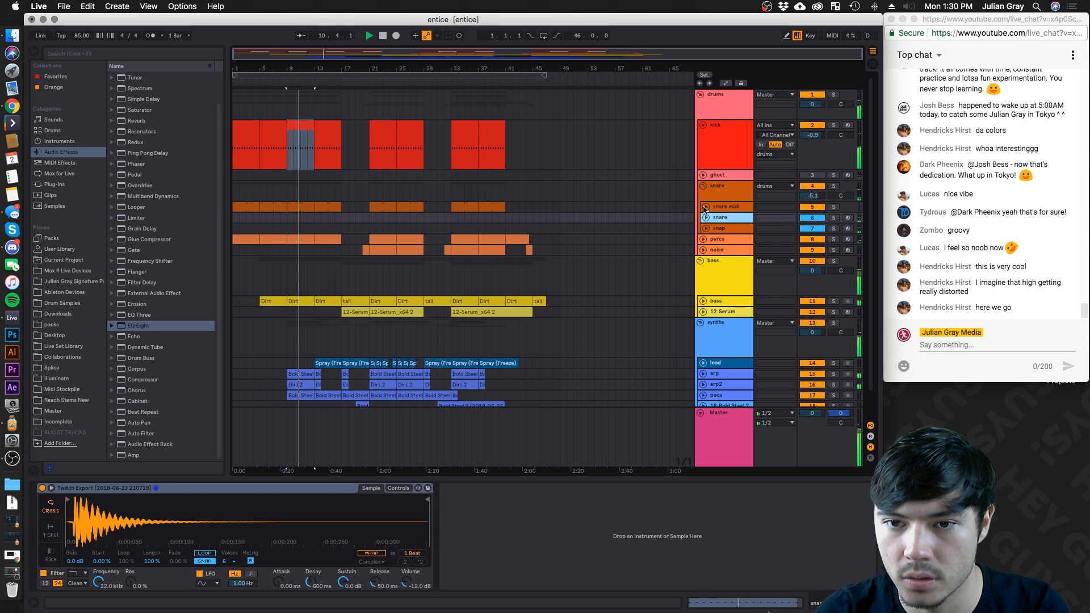
pyautogui.click(705, 207)
pyautogui.click(835, 185)
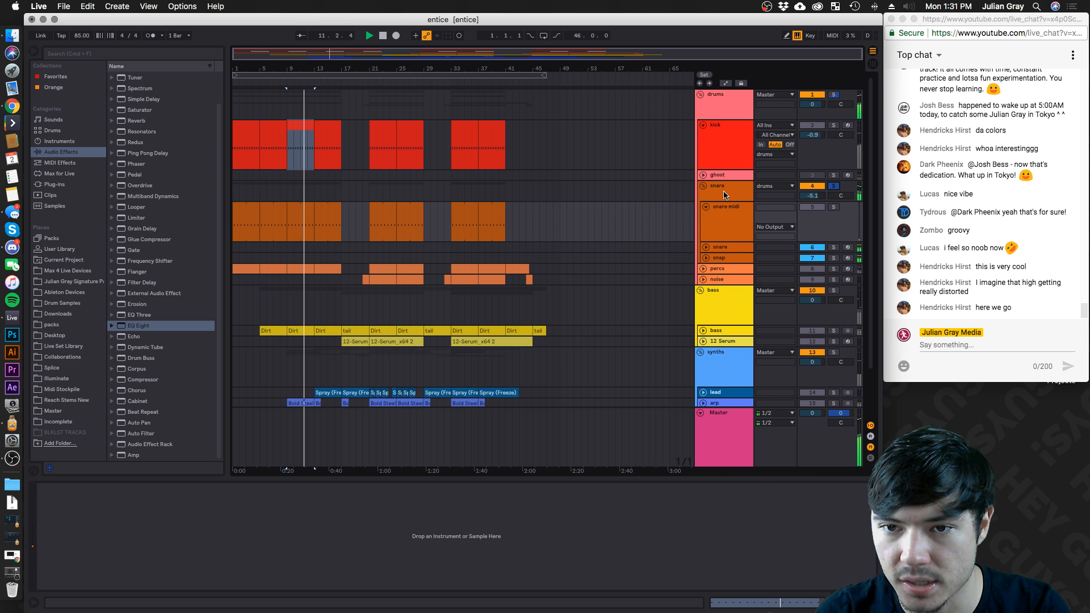
# Set the snare group's volume to -3.3 dB
pyautogui.click(723, 192)
pyautogui.click(727, 246)
pyautogui.click(727, 198)
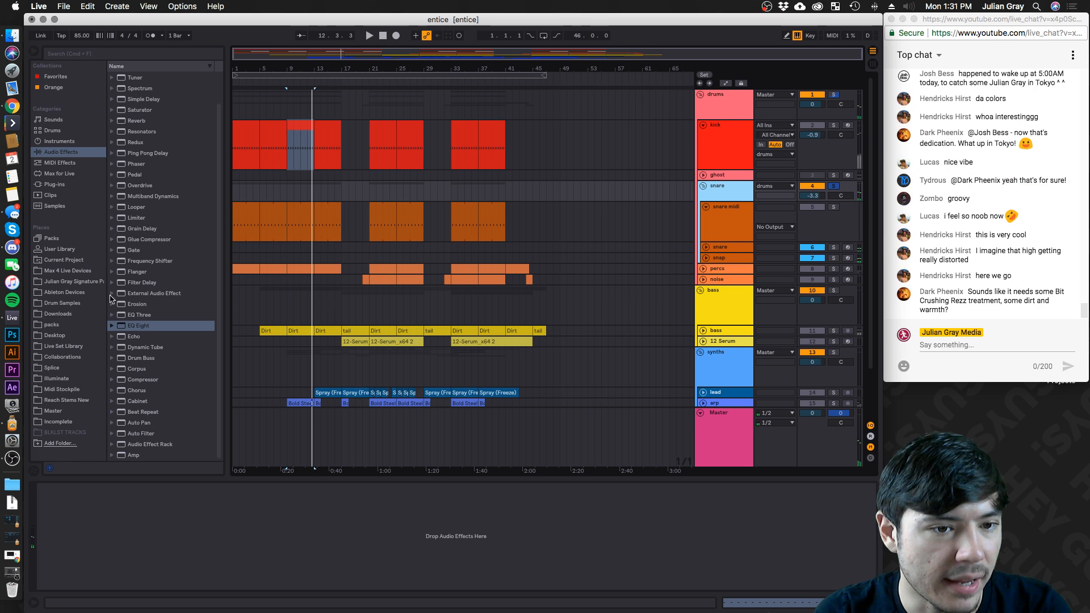
# Add EQ Eight to the snare group with a low cut, band 2 at -3.60 dB, 290 Hz and band 3 at -1.12 dB, 1000 Hz
pyautogui.click(137, 327)
pyautogui.moveTo(247, 411); pyautogui.dragTo(160, 544)
pyautogui.click(85, 575)
pyautogui.click(78, 517)
pyautogui.press('space')
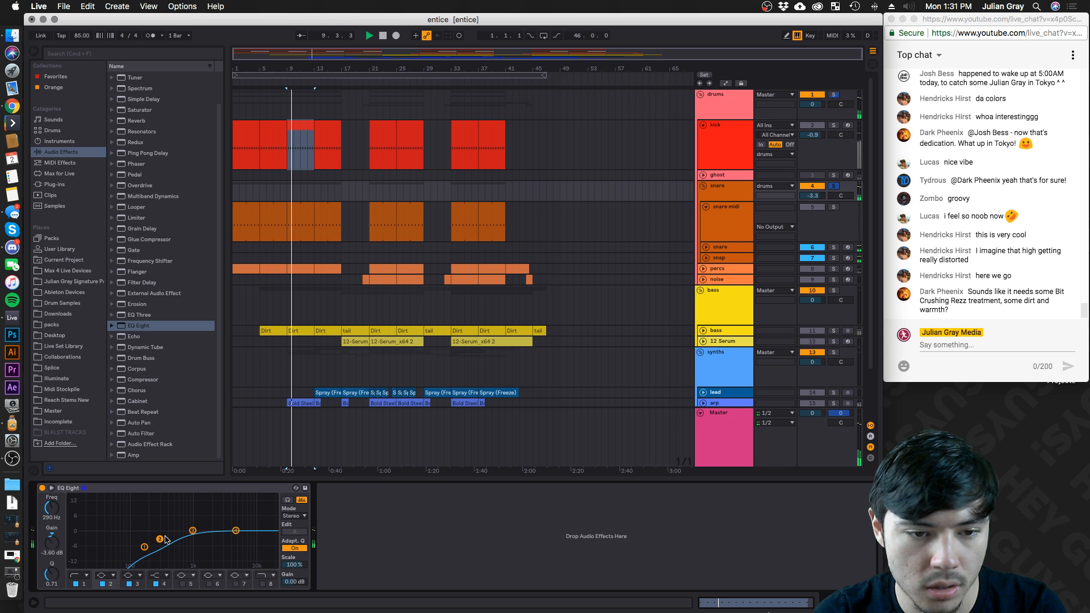
pyautogui.moveTo(236, 531); pyautogui.dragTo(192, 534)
pyautogui.click(725, 185)
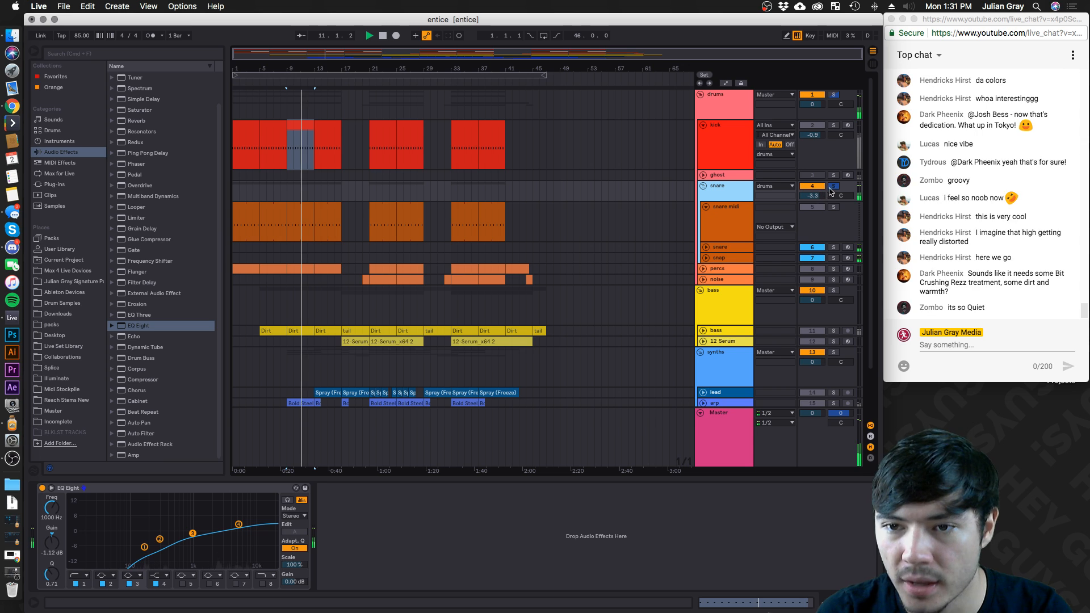
# Solo and unfold the percs track alongside the snare group and stop playback
pyautogui.click(706, 269)
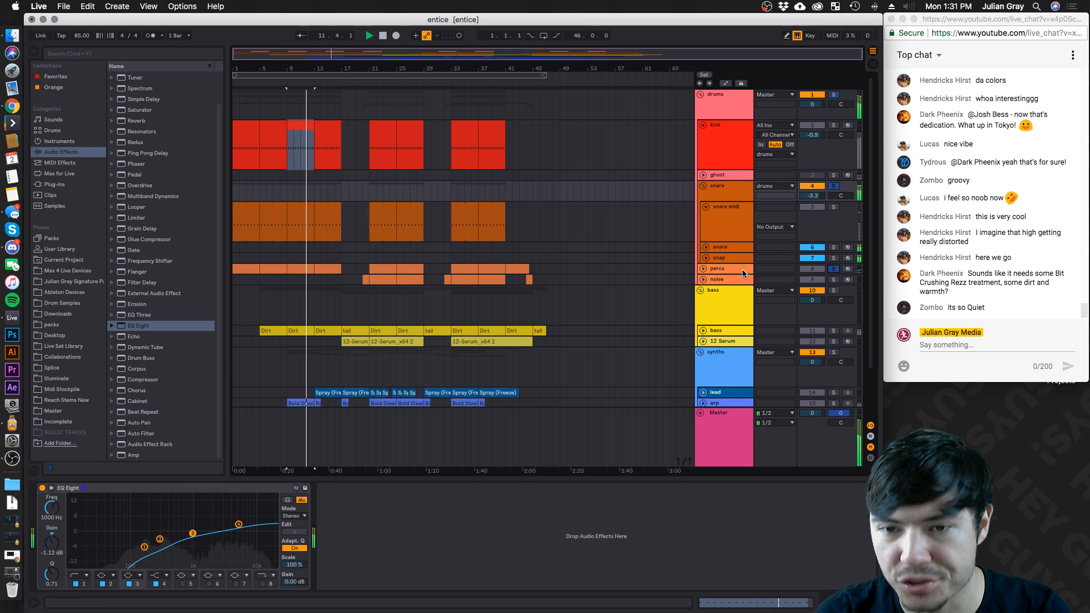
pyautogui.click(703, 269)
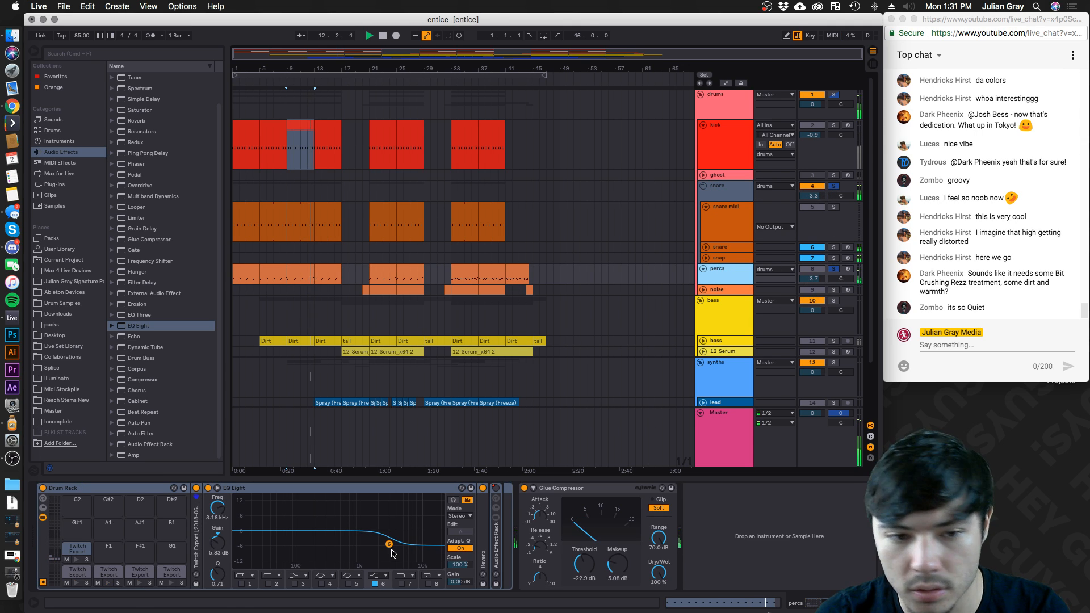
pyautogui.press('space')
# Preview the percs Drum Rack pads and pan the D1 pad's sample to 34L
pyautogui.click(106, 584)
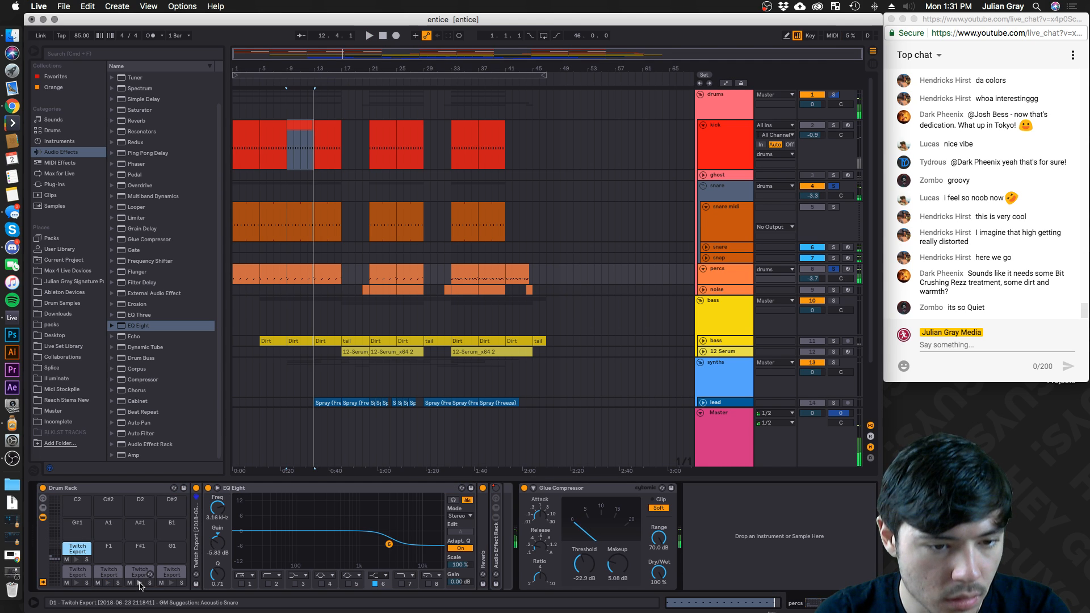
pyautogui.click(140, 583)
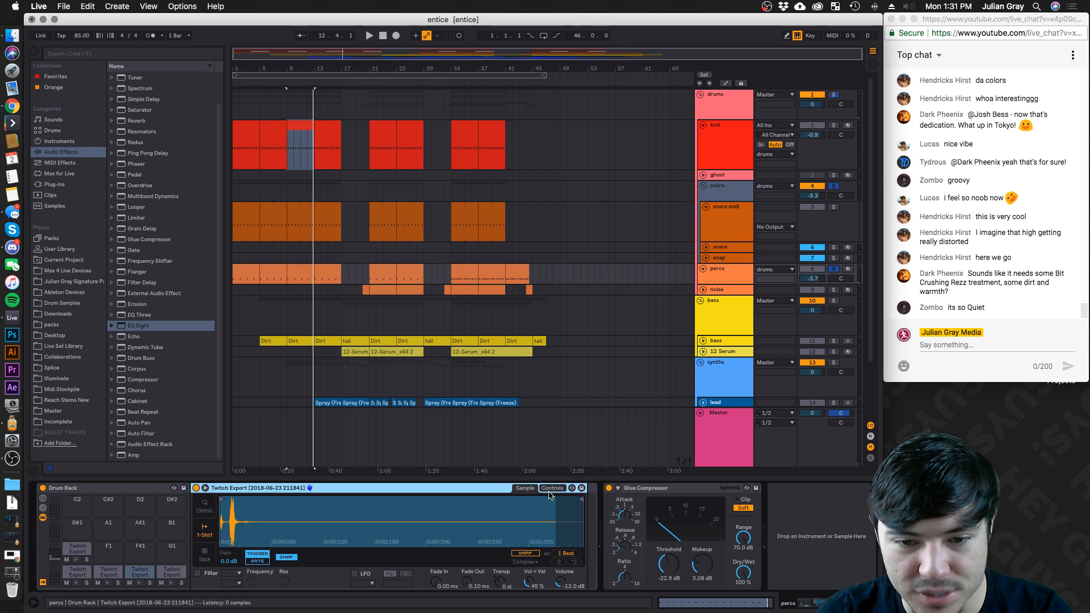
pyautogui.click(552, 488)
pyautogui.moveTo(452, 556); pyautogui.dragTo(452, 576)
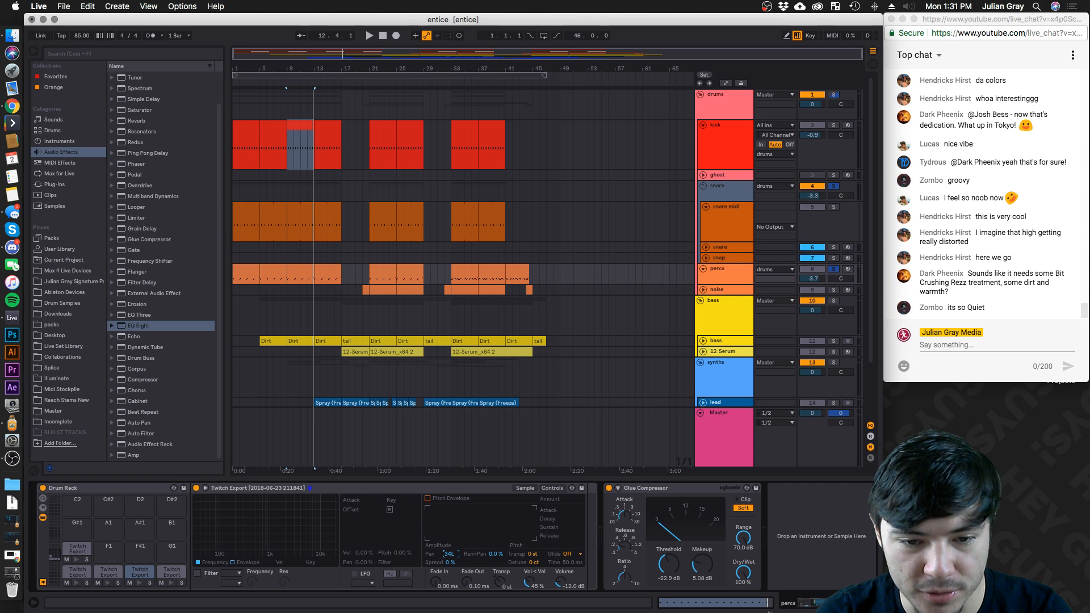
# Check the D#1 pad's sample controls, and pan the C#1 pad's sample to 50R and the C1 pad's sample to 27L
pyautogui.click(172, 572)
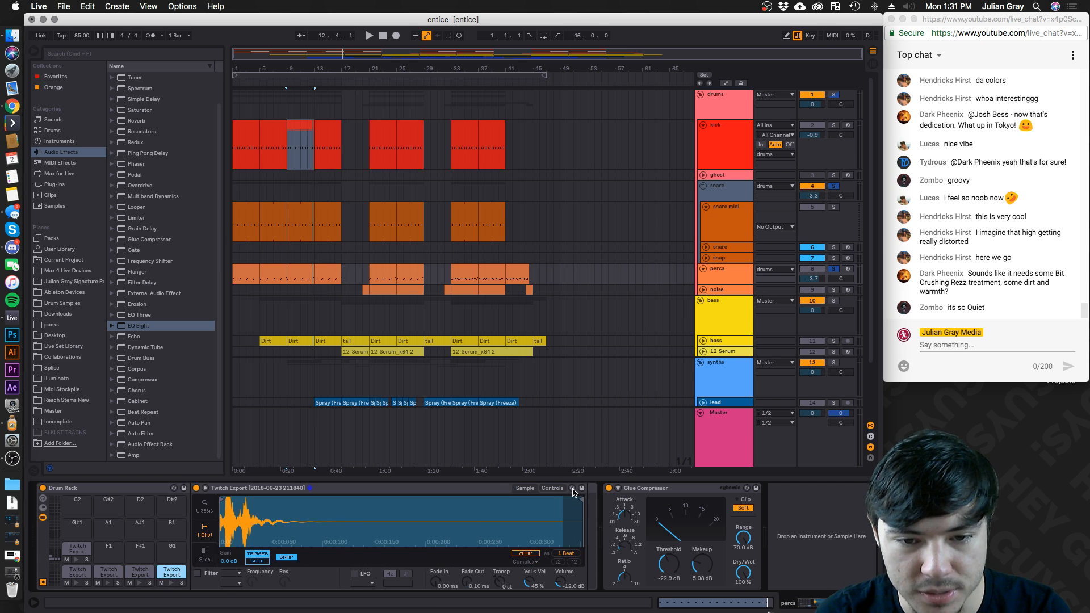
pyautogui.click(552, 488)
pyautogui.click(109, 572)
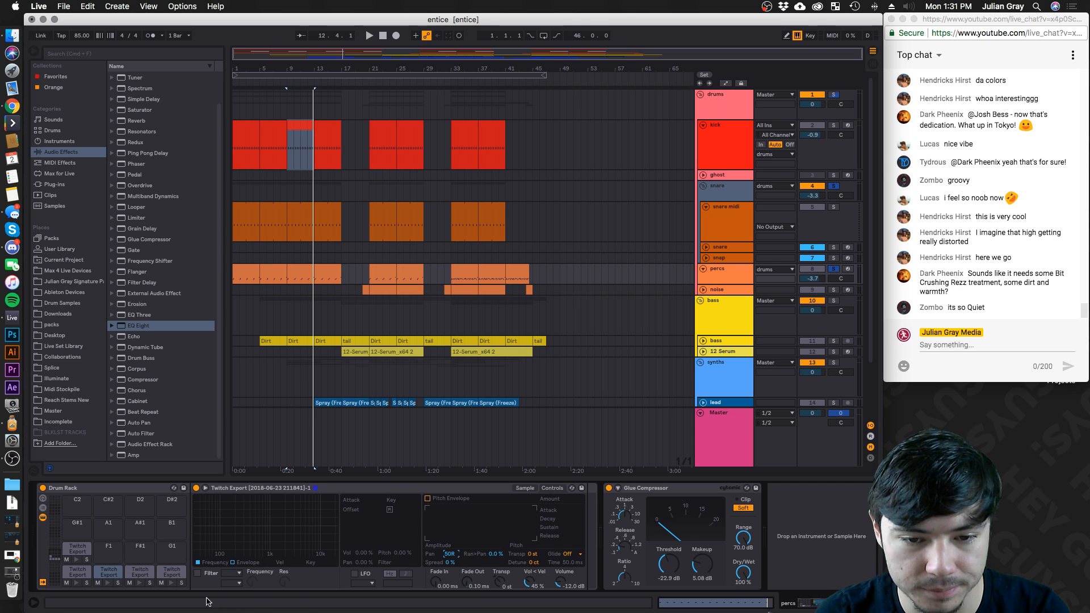
pyautogui.click(78, 572)
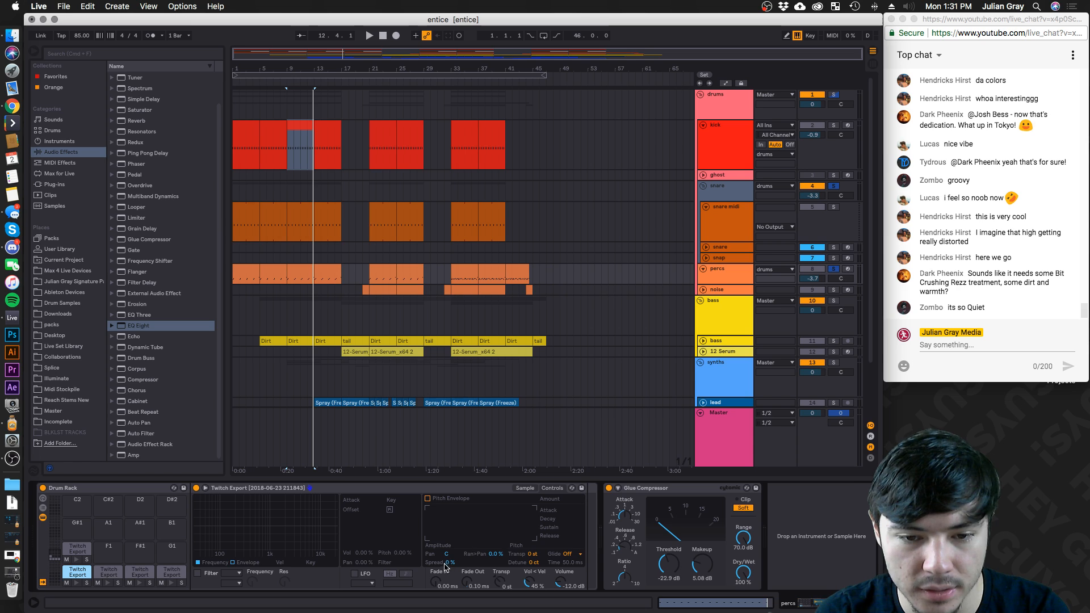
pyautogui.click(447, 555)
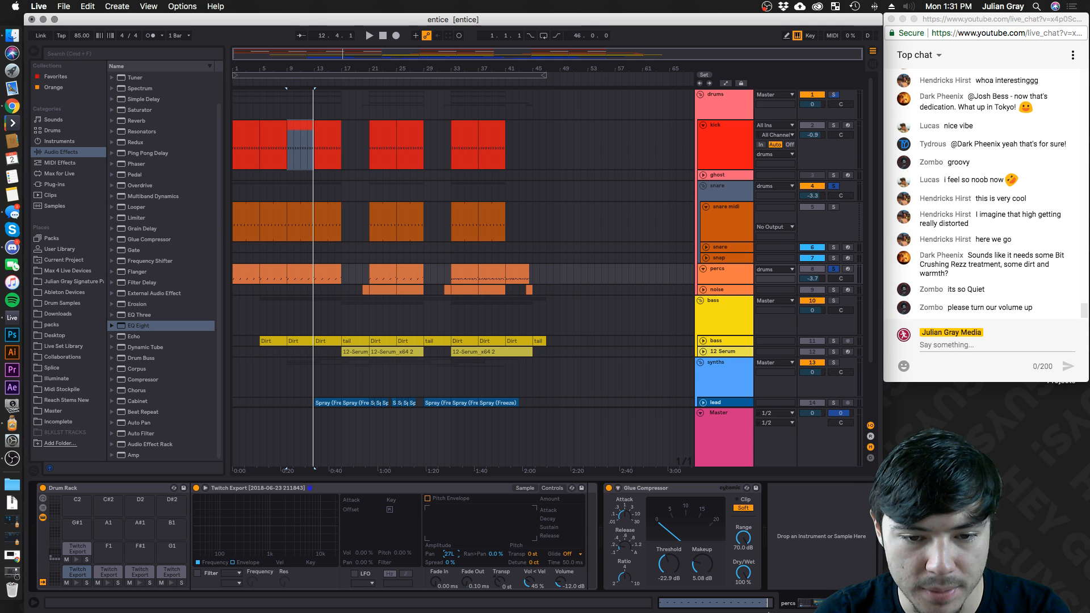
# Check the E1 pad's device chain and play the percs track from bar 9 to hear the panned samples
pyautogui.click(79, 549)
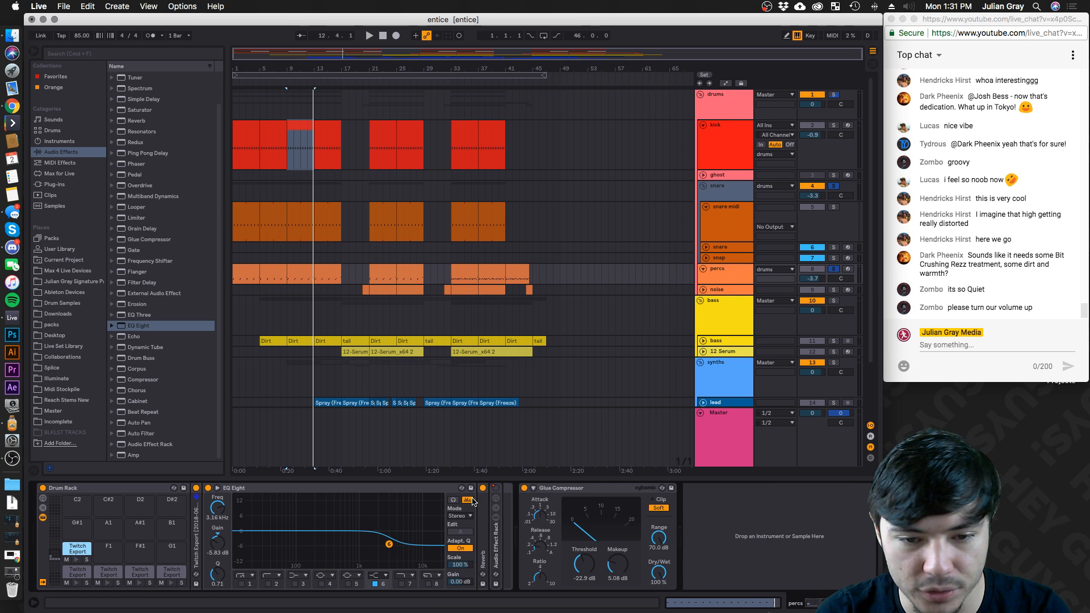
pyautogui.press('space')
pyautogui.click(719, 277)
pyautogui.press('space')
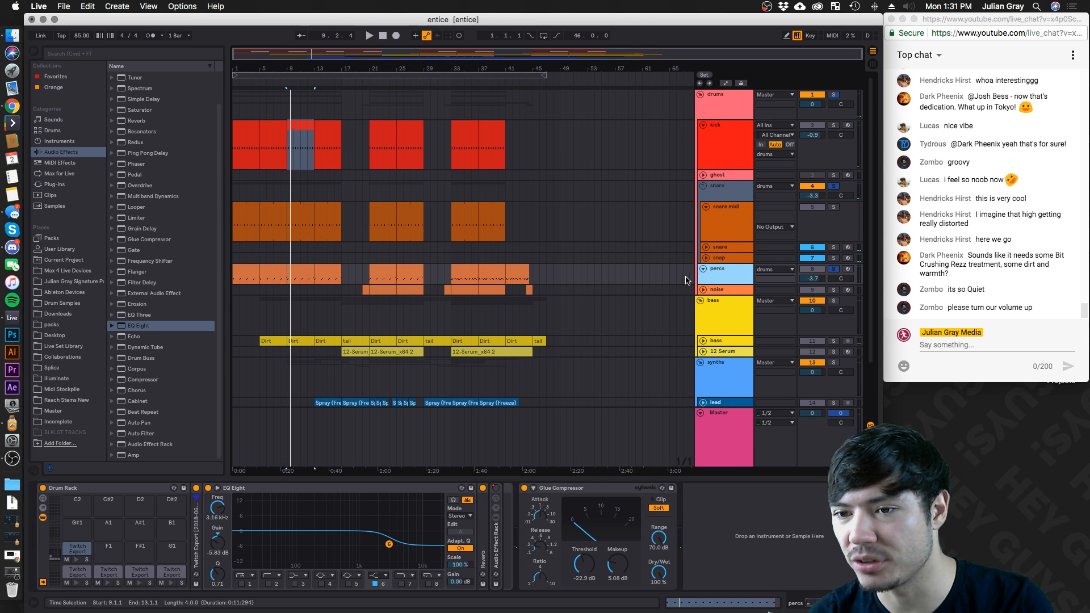
# Check the device chains on the percs and Master tracks
pyautogui.click(595, 277)
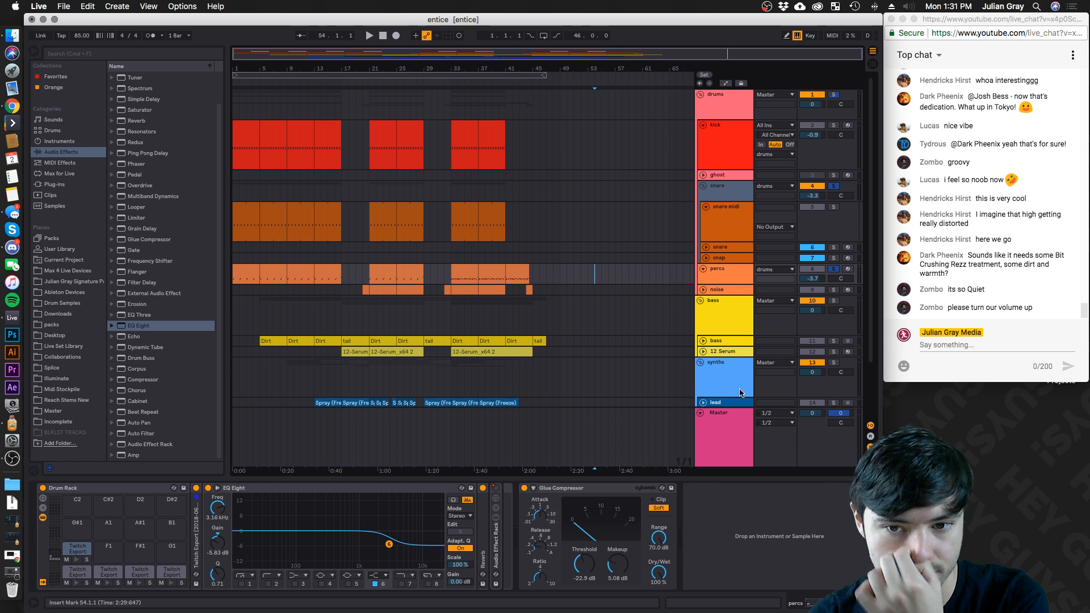
pyautogui.click(733, 457)
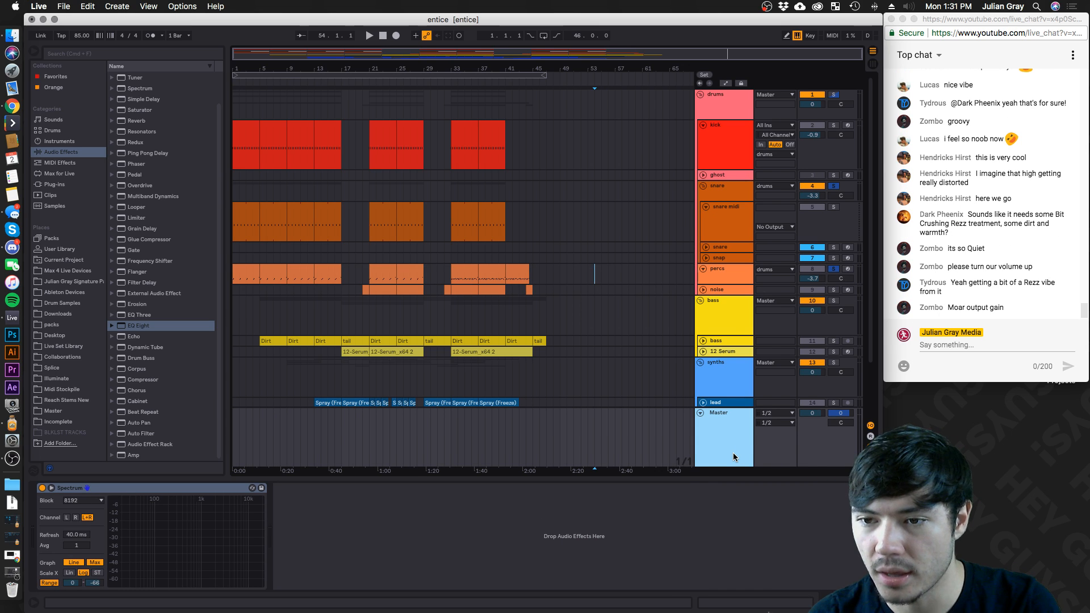
pyautogui.click(533, 279)
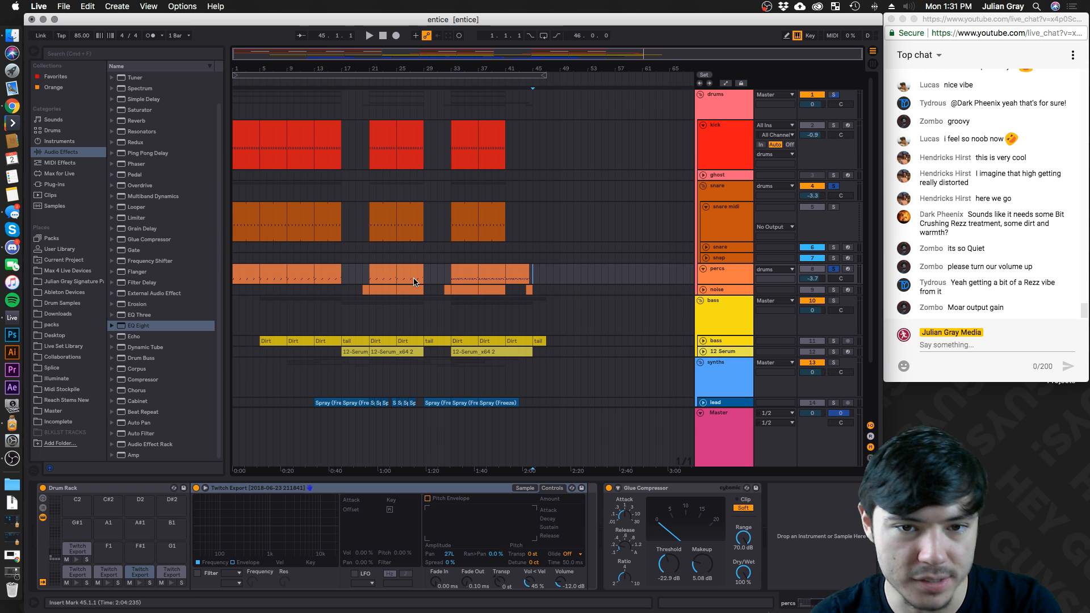
pyautogui.click(341, 277)
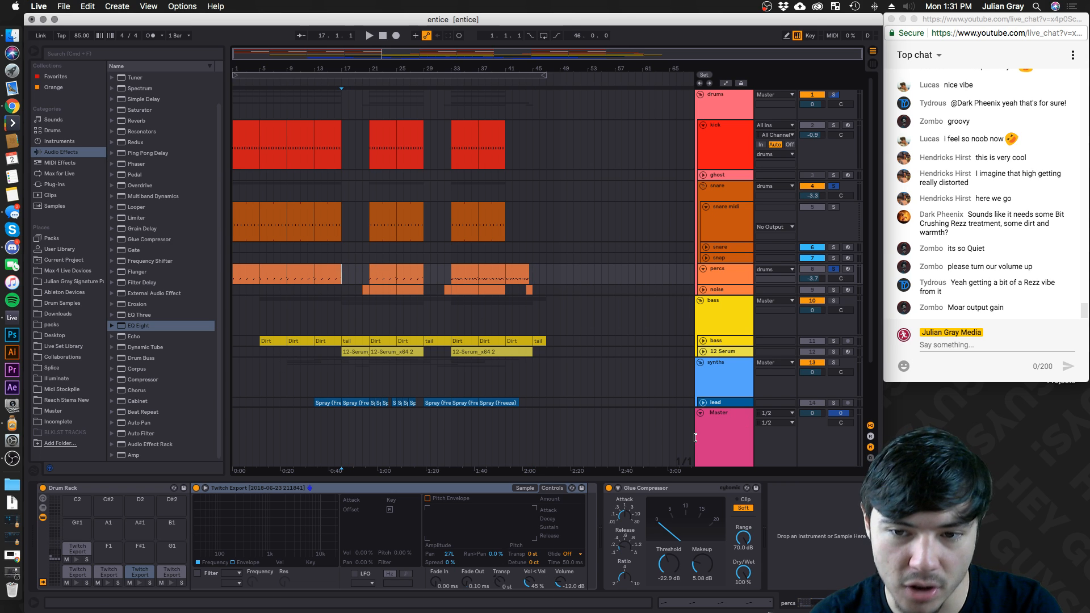
pyautogui.click(695, 437)
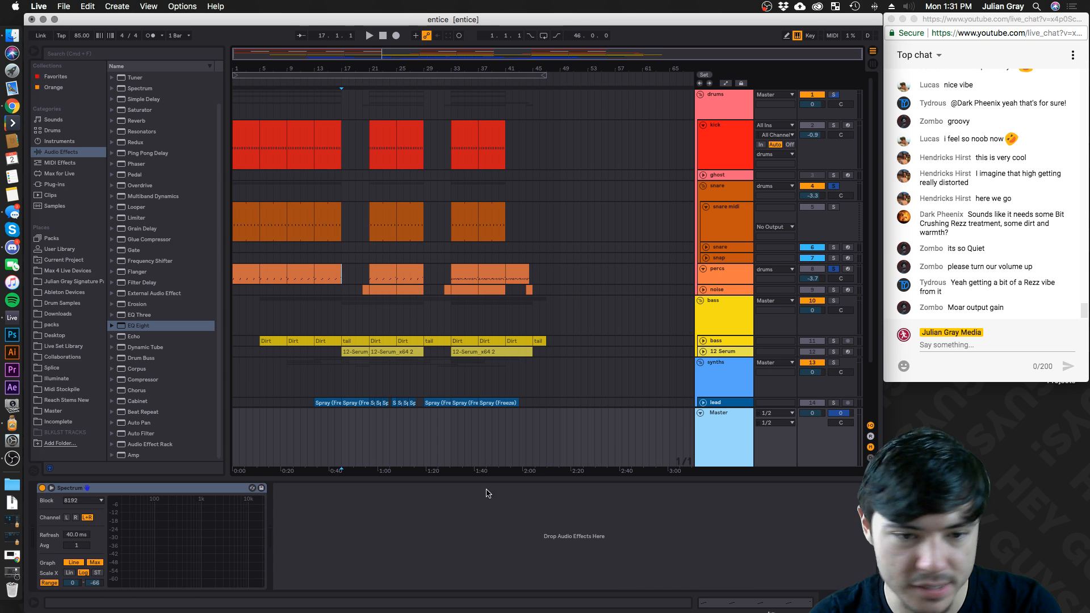
# Switch to OBS to check the Desktop Audio level, return to Live and play the drums from bar 21
pyautogui.click(11, 457)
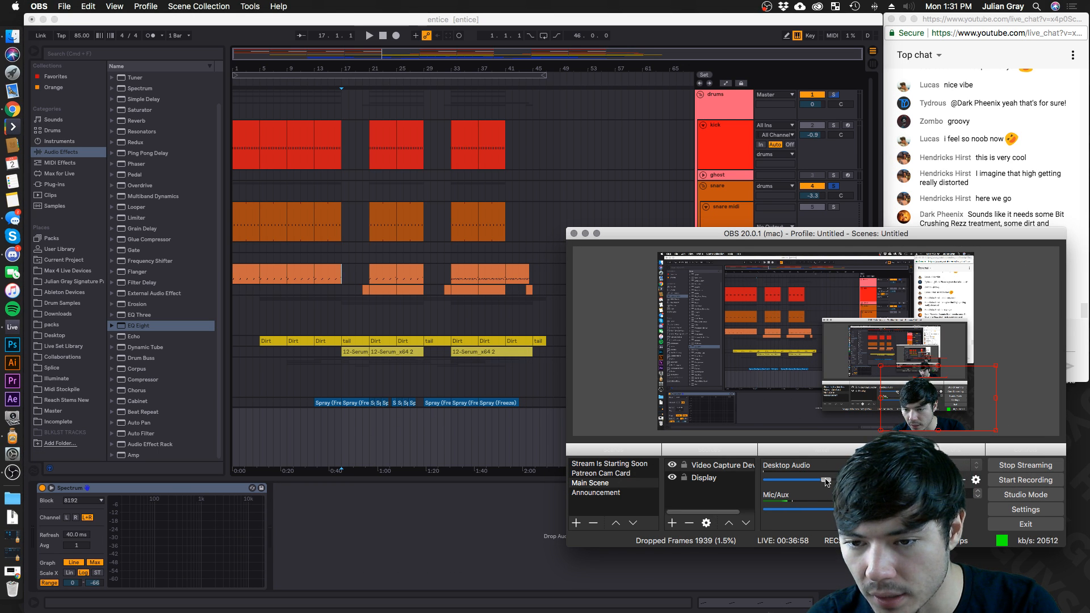
pyautogui.click(586, 236)
pyautogui.click(352, 224)
pyautogui.press('space')
pyautogui.click(706, 249)
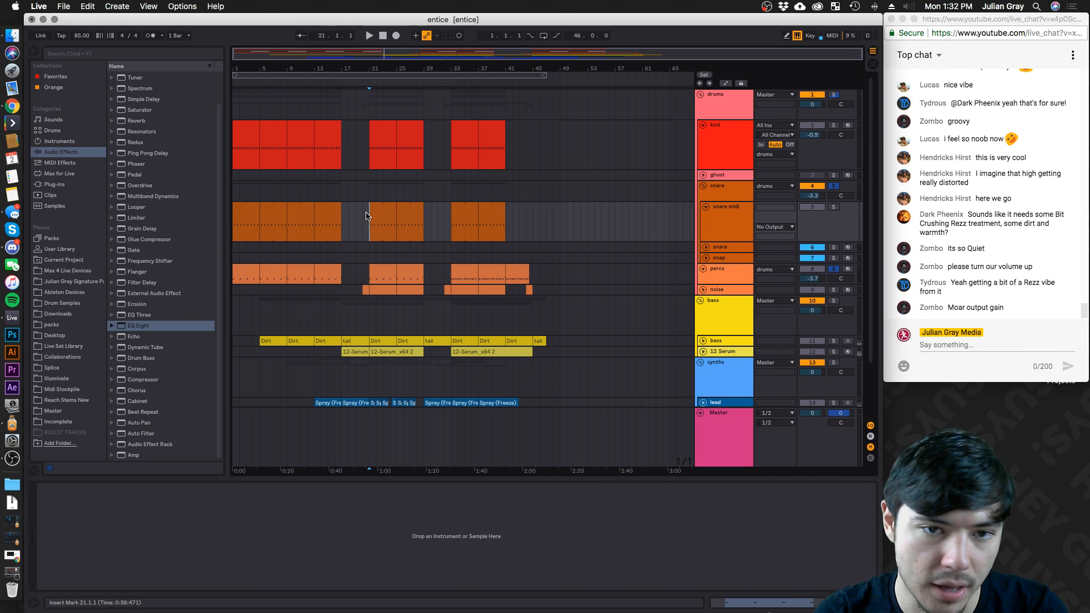
pyautogui.click(730, 271)
pyautogui.press('space')
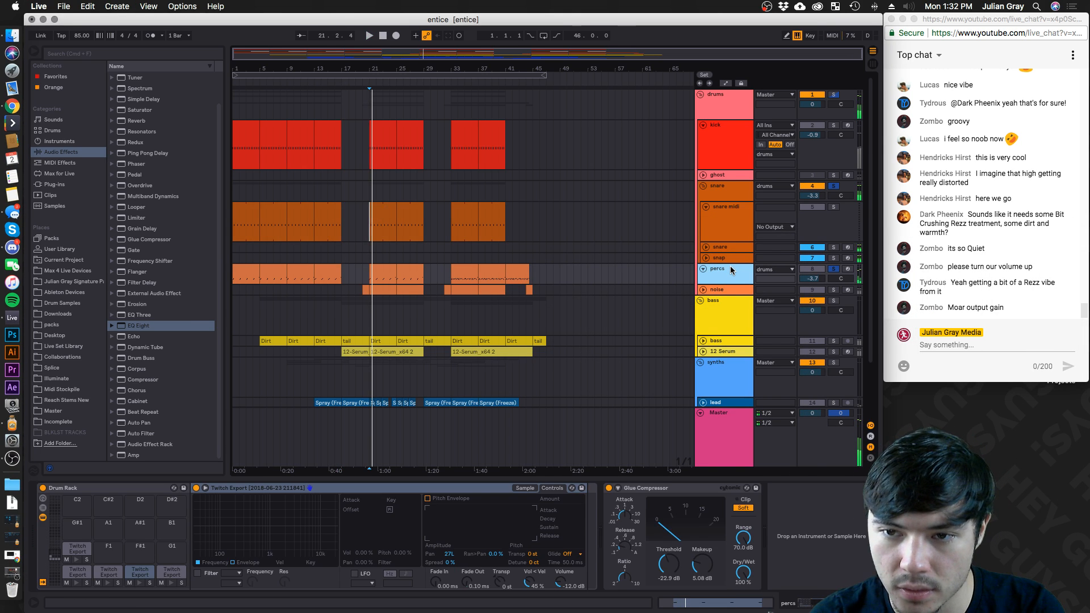
# Select the snare group and adjust its track volume
pyautogui.click(731, 211)
pyautogui.click(734, 190)
pyautogui.click(812, 195)
pyautogui.click(736, 190)
# Reshape the snare group's EQ Eight during playback, raising band 2, adjusting band 3 and setting band 4 to 1.36 dB at 5.62 kHz
pyautogui.press('space')
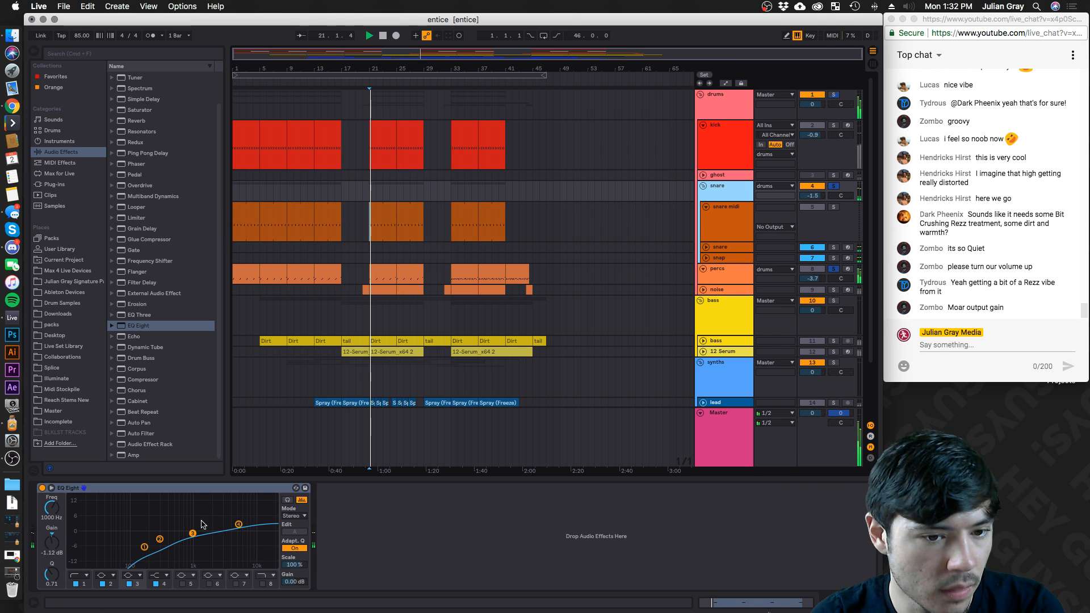
pyautogui.moveTo(160, 539); pyautogui.dragTo(159, 533)
pyautogui.press('space')
pyautogui.click(192, 534)
pyautogui.moveTo(239, 524); pyautogui.dragTo(239, 529)
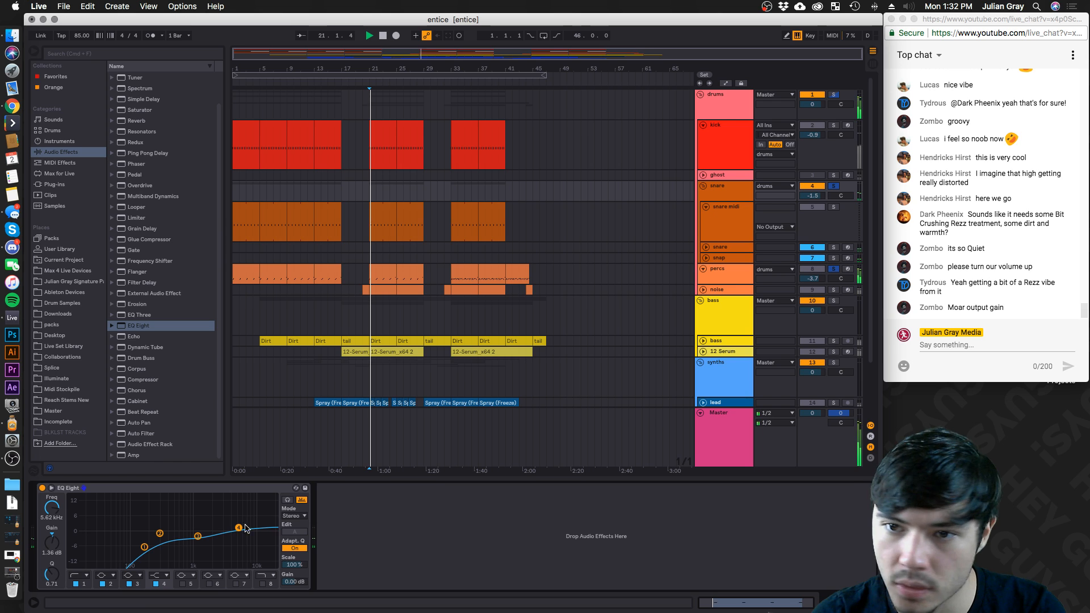
pyautogui.press('space')
# Lower the percs track's volume to -4.2 dB and play the drums from bar 20
pyautogui.click(725, 270)
pyautogui.click(817, 278)
pyautogui.moveTo(816, 278); pyautogui.dragTo(817, 280)
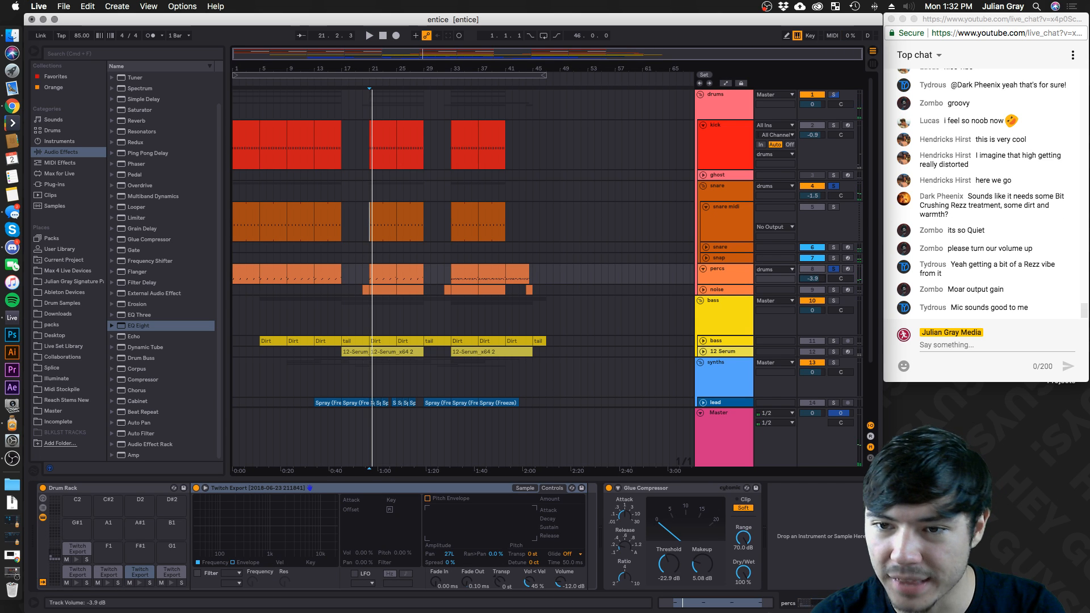
pyautogui.click(704, 282)
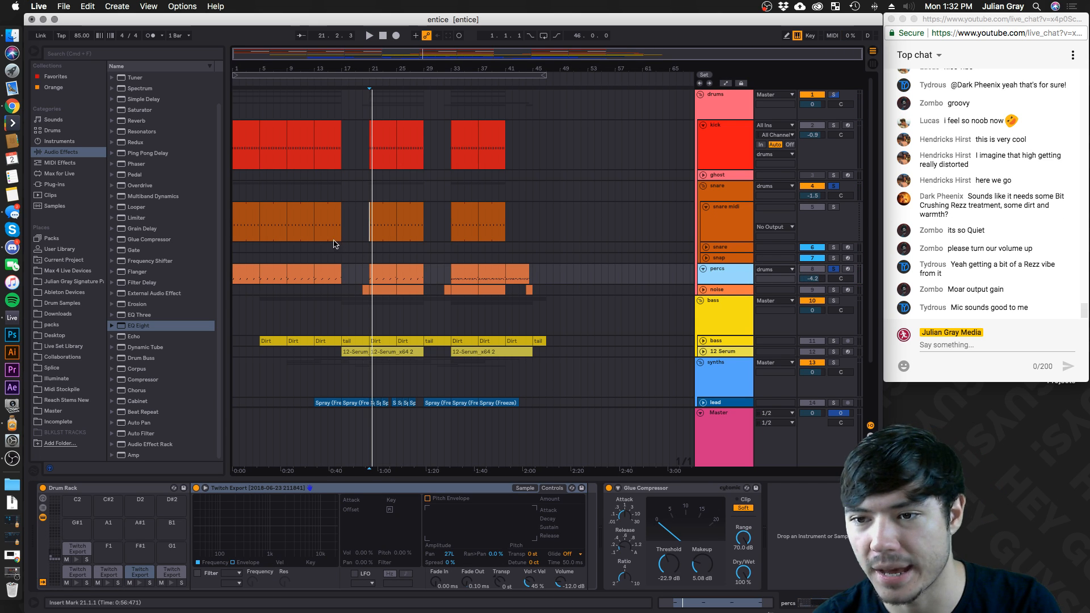
pyautogui.click(347, 269)
pyautogui.press('space')
pyautogui.click(363, 269)
pyautogui.press('space')
pyautogui.press('space')
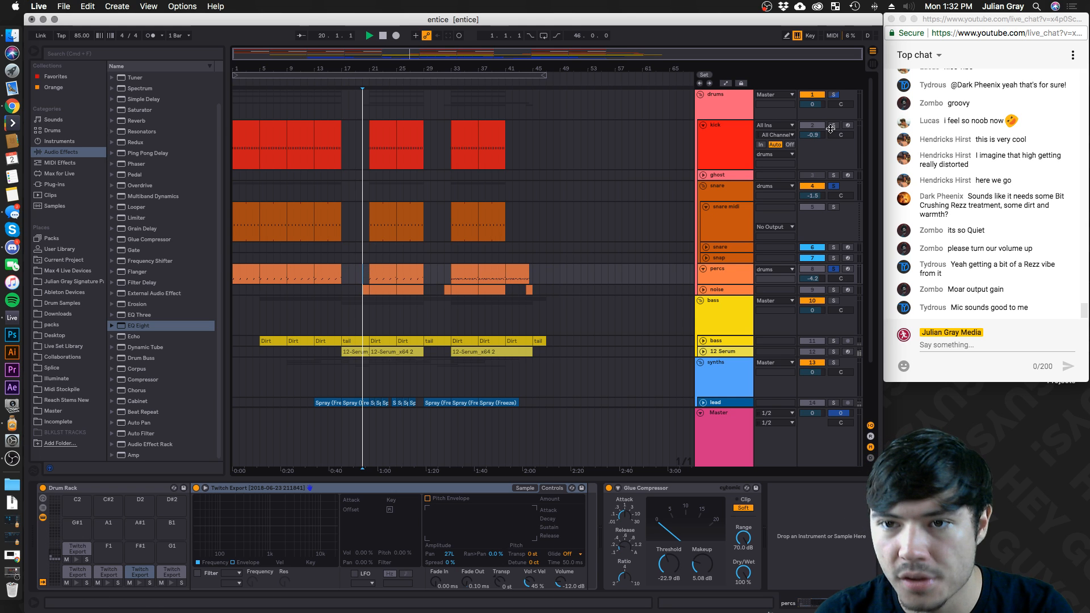
# Soften the kick's EQ Eight curve during playback, setting the 82.5 Hz band's gain to 0.37 dB
pyautogui.click(748, 149)
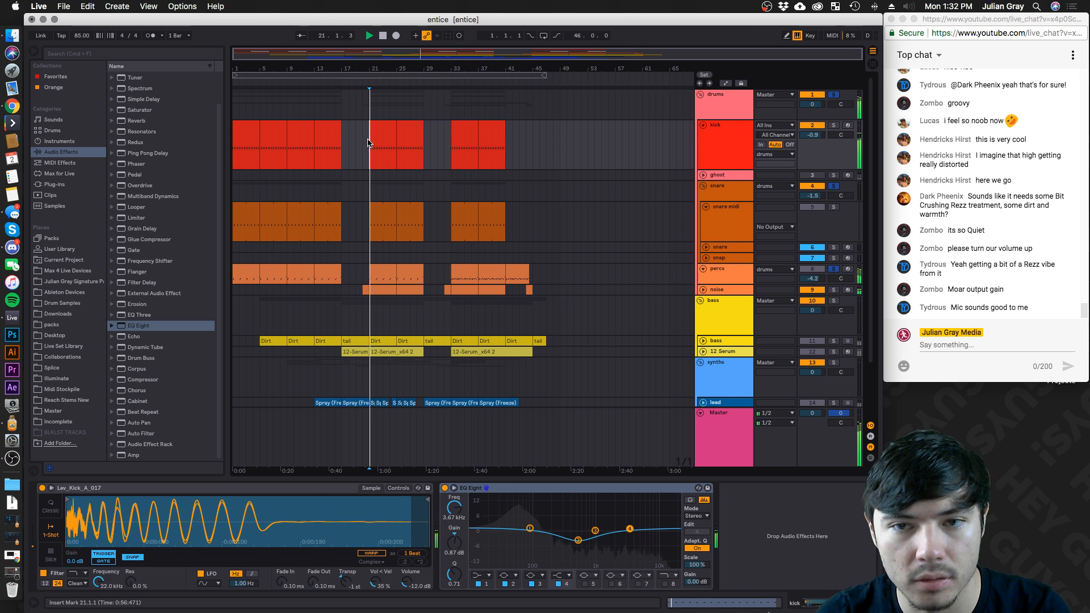
pyautogui.moveTo(578, 539); pyautogui.dragTo(529, 529)
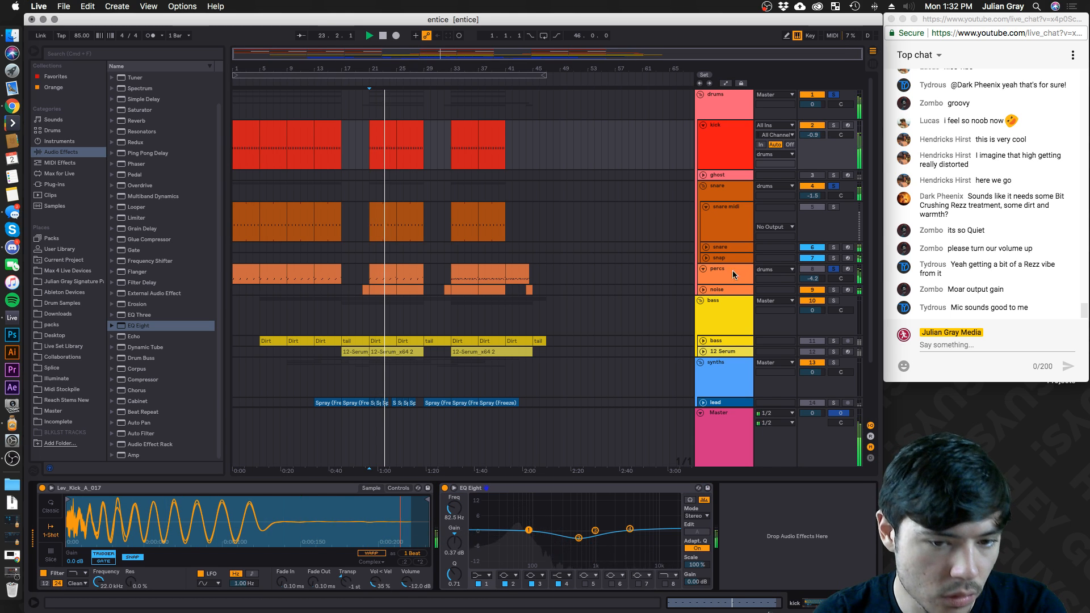
pyautogui.click(719, 142)
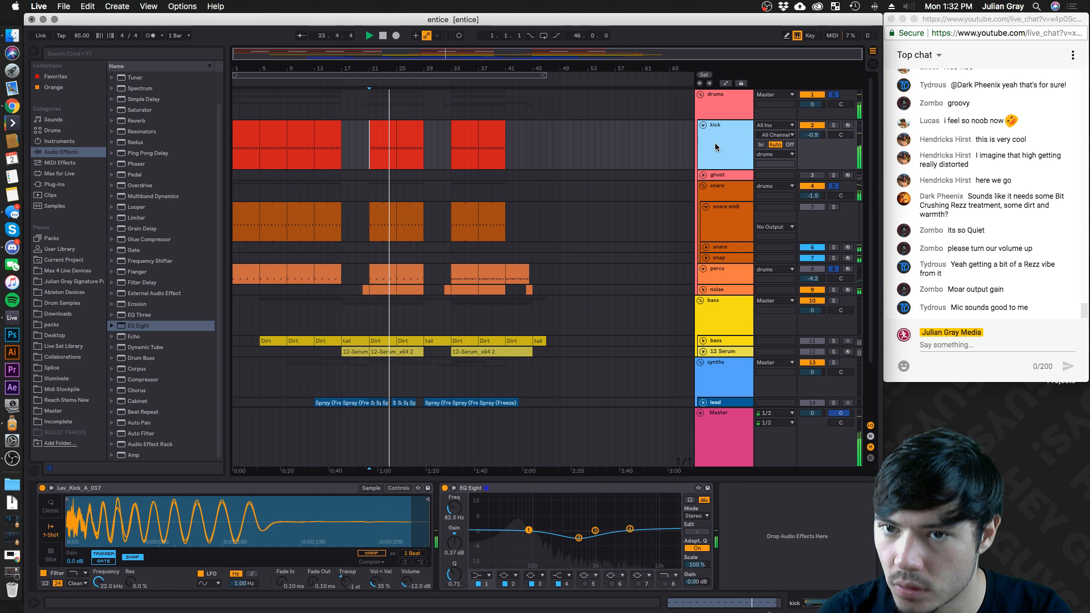
pyautogui.press('space')
# Add a Drum Buss after the kick track's EQ Eight and start playback
pyautogui.click(54, 184)
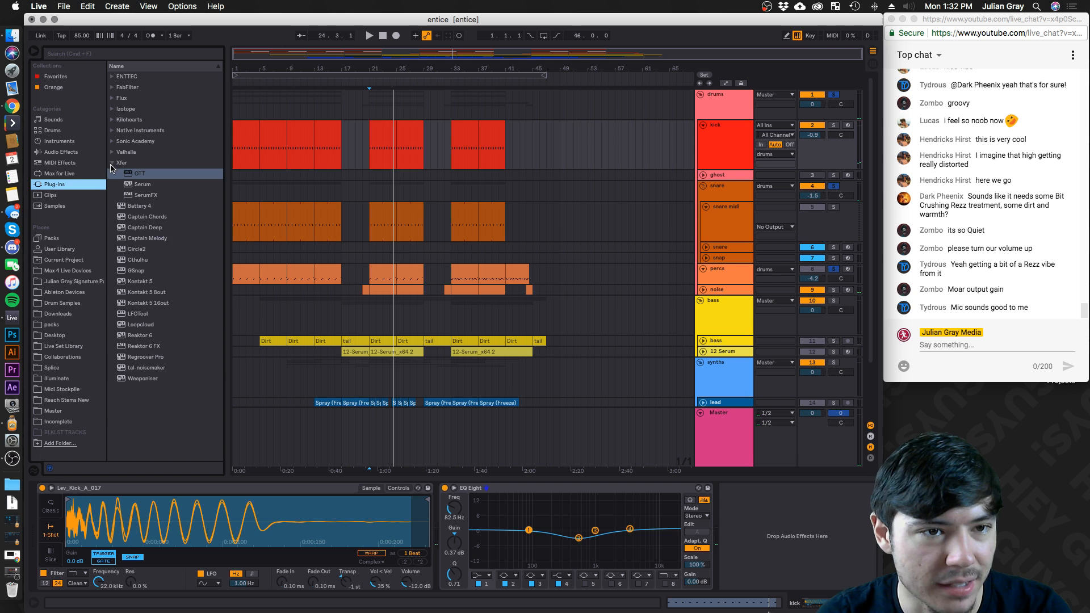
pyautogui.click(112, 163)
pyautogui.click(59, 152)
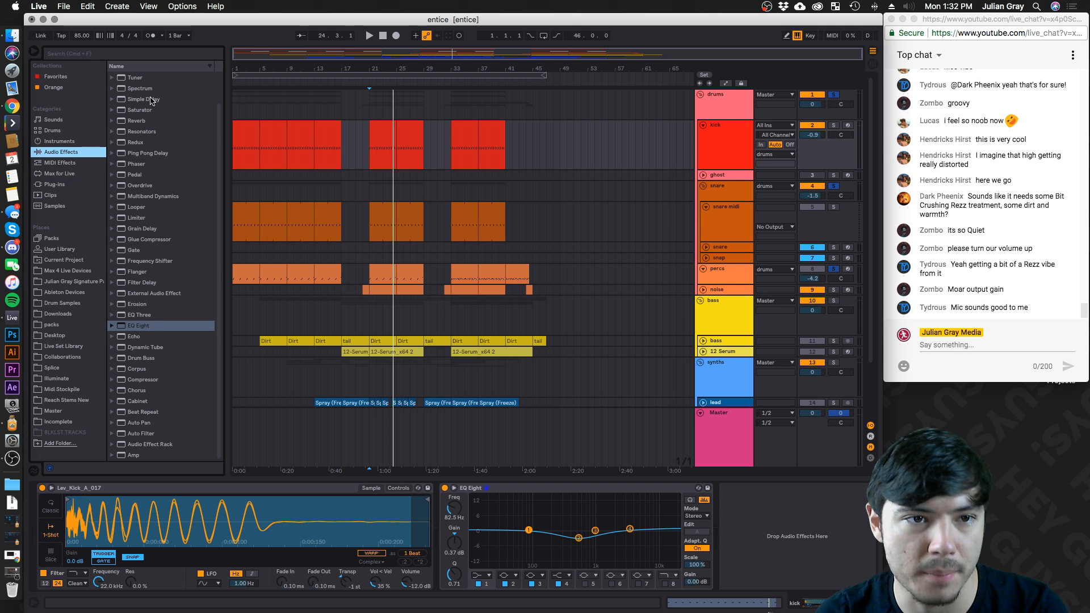
pyautogui.moveTo(136, 358); pyautogui.dragTo(797, 568)
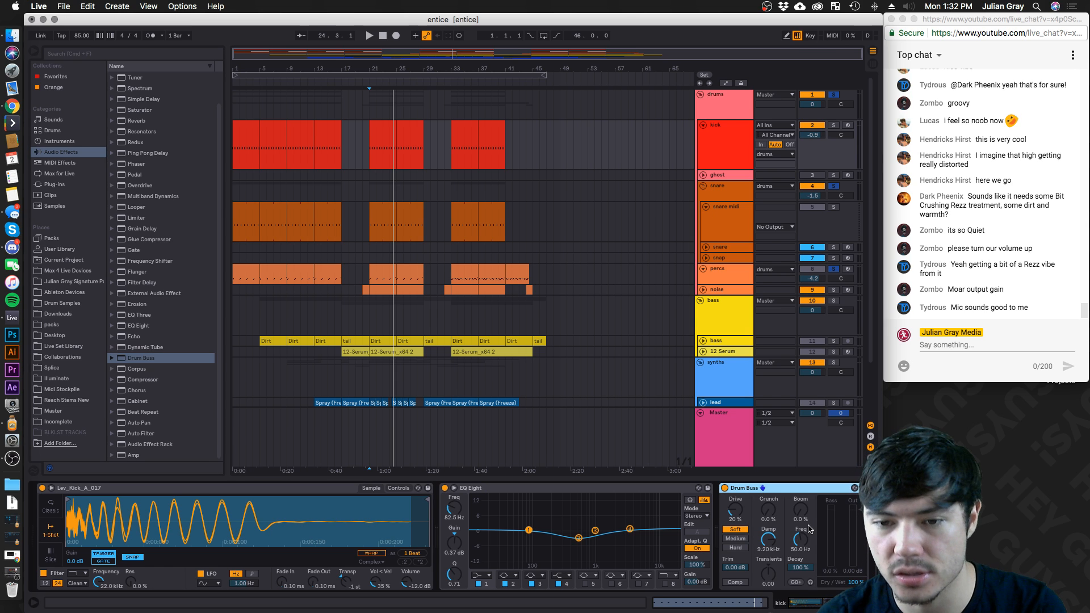
pyautogui.press('space')
pyautogui.hscroll(2, 807, 534)
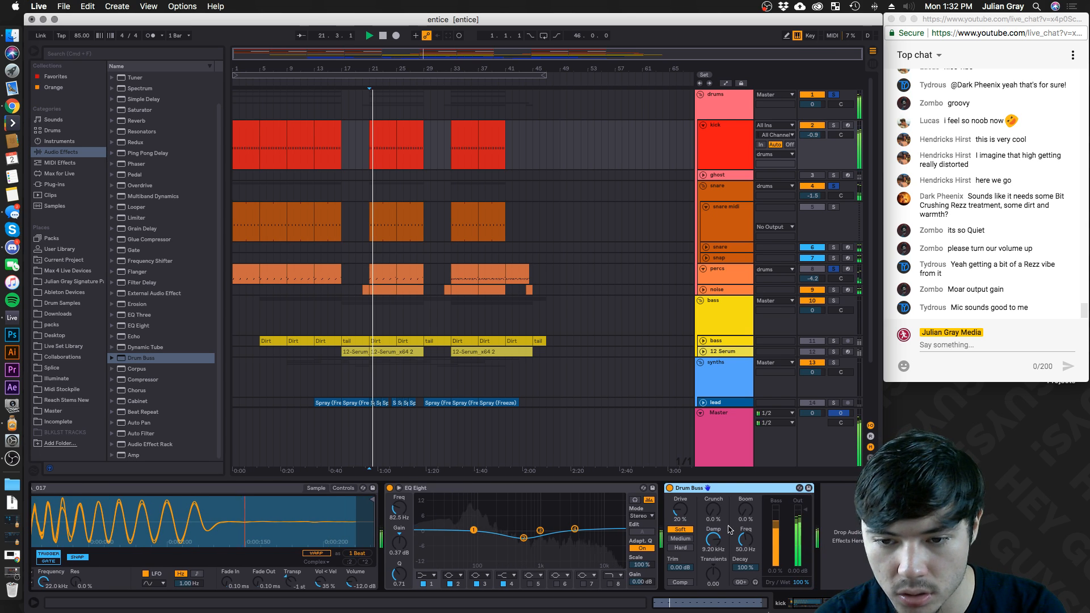
# Set the kick's Drum Buss Drive to 25% and Crunch to 18%, compare it bypassed, and lower the kick track's volume
pyautogui.moveTo(714, 510)
pyautogui.mouseDown()
pyautogui.moveTo(713, 491)
pyautogui.moveTo(683, 507)
pyautogui.moveTo(713, 512)
pyautogui.mouseUp()
pyautogui.moveTo(813, 134); pyautogui.dragTo(813, 135)
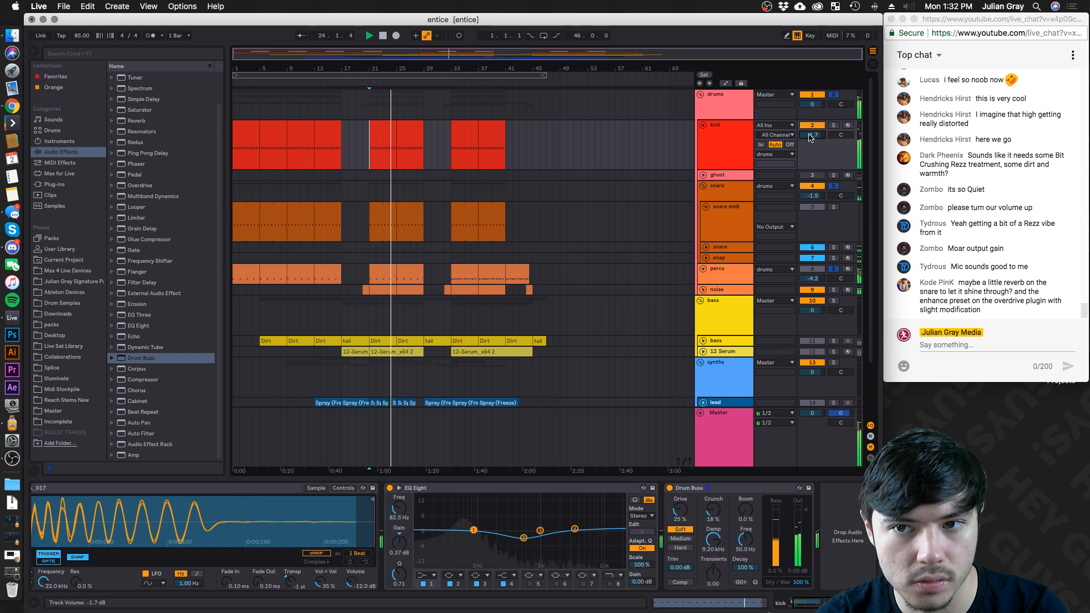
pyautogui.click(748, 136)
pyautogui.click(670, 489)
pyautogui.click(669, 489)
pyautogui.moveTo(804, 139); pyautogui.dragTo(804, 141)
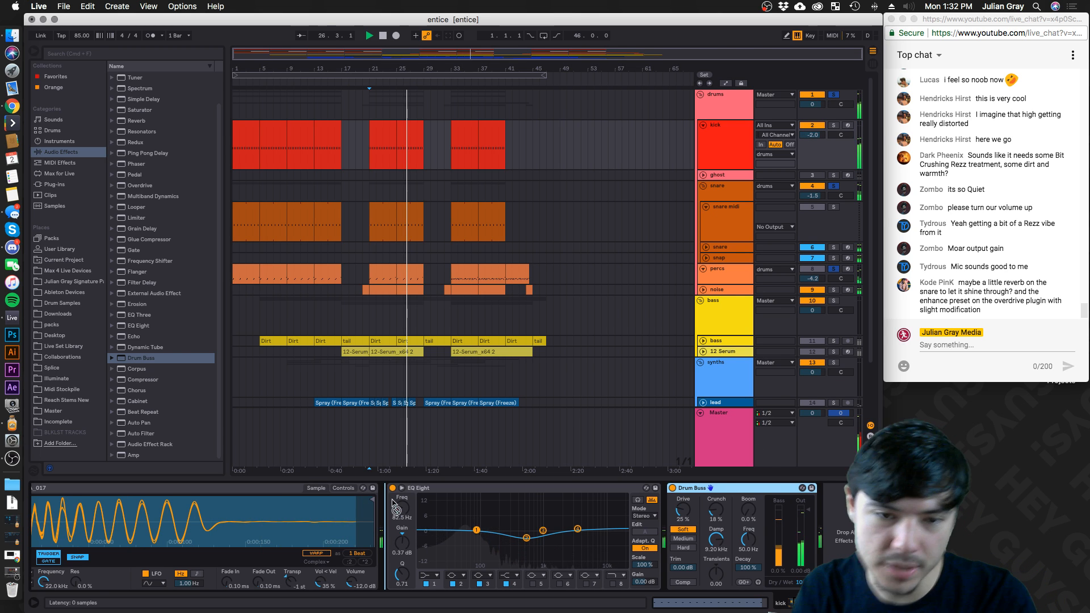
# Move the kick's Drum Buss before EQ Eight and set the EQ's band 4 to -2.85 dB at 3.67 kHz
pyautogui.moveTo(689, 488); pyautogui.dragTo(414, 499)
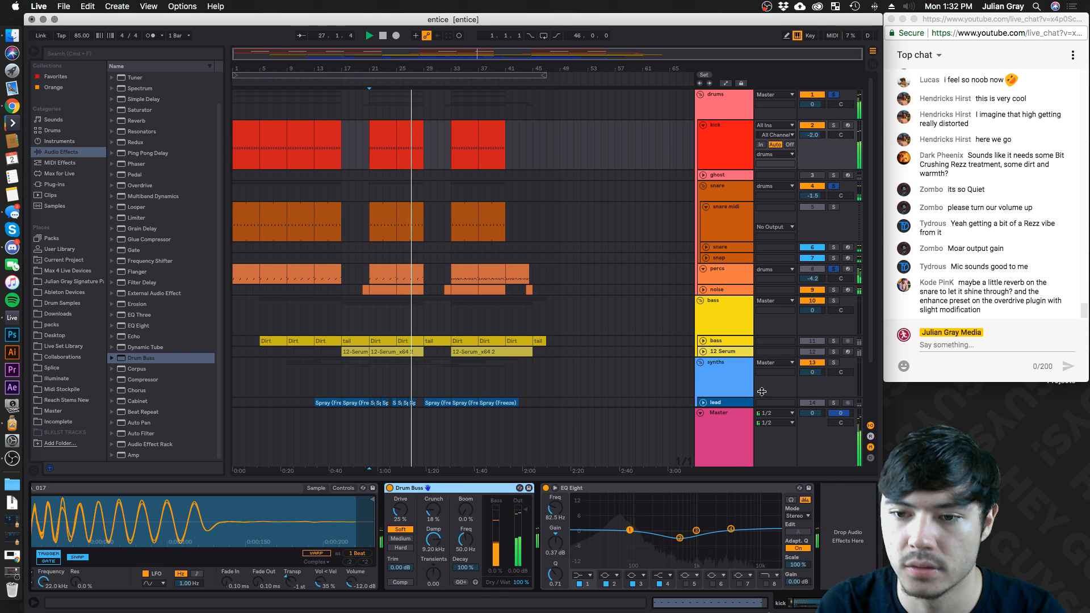
pyautogui.click(730, 529)
pyautogui.moveTo(731, 529); pyautogui.dragTo(730, 537)
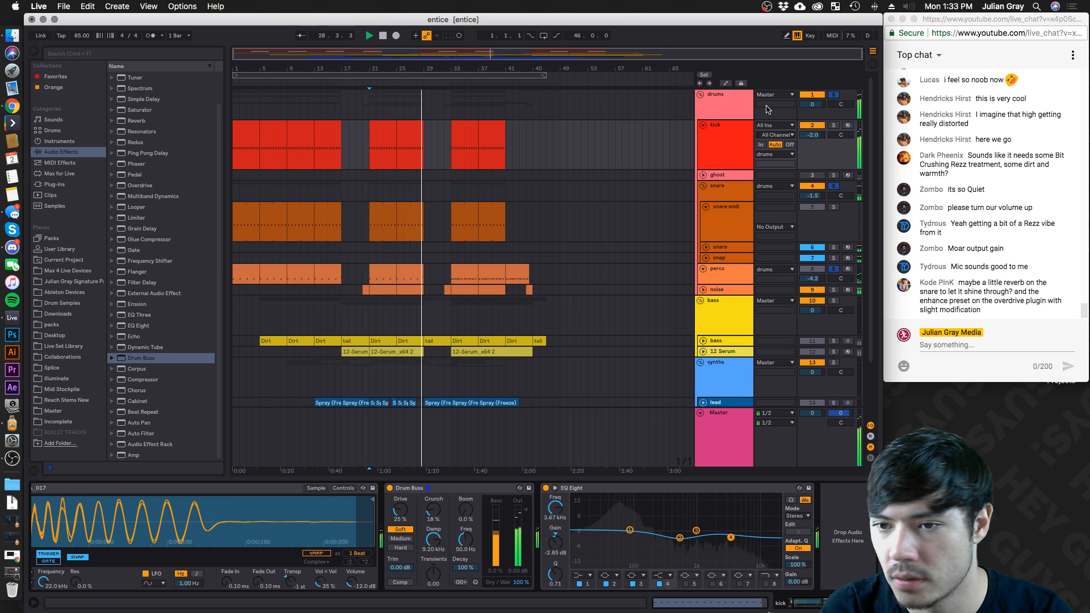
# Play the drums from bar 21 and check the devices on the snare group and its inner tracks
pyautogui.click(723, 135)
pyautogui.click(722, 194)
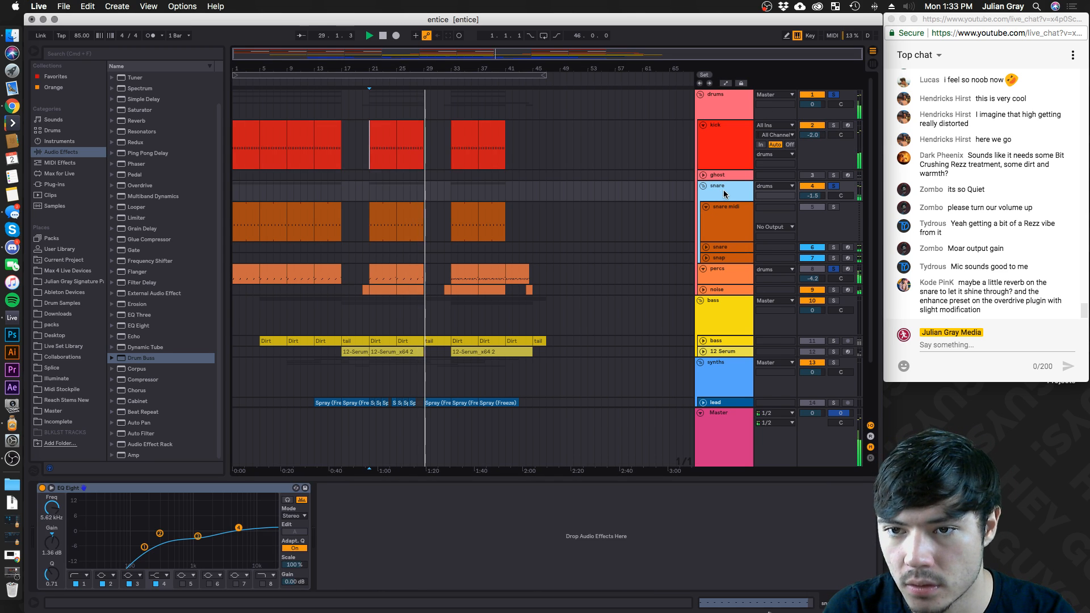
pyautogui.click(370, 194)
pyautogui.press('space')
pyautogui.press('space')
pyautogui.click(715, 224)
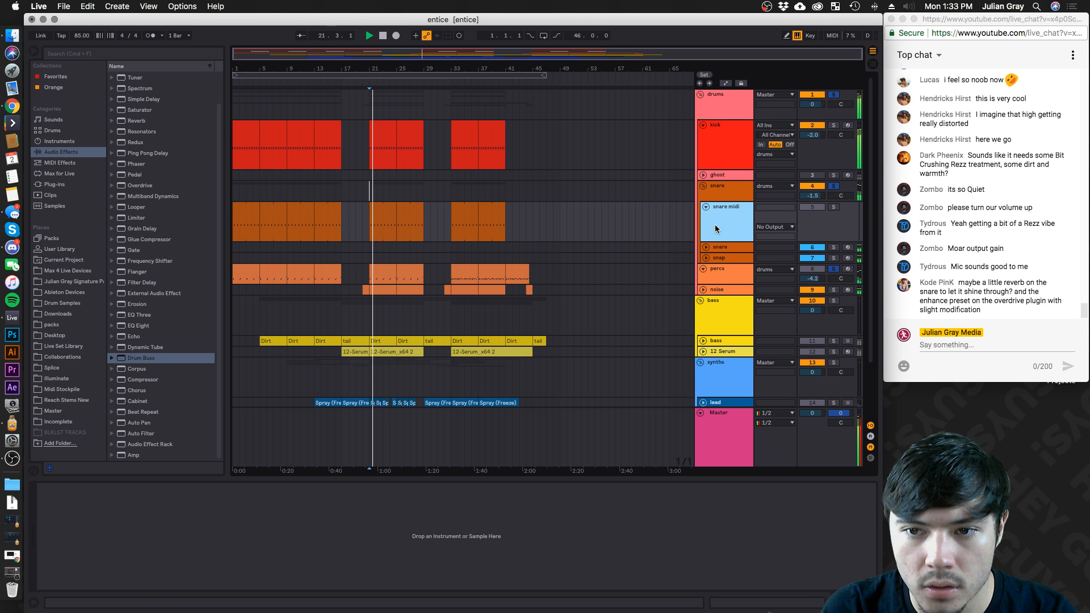
pyautogui.click(720, 247)
pyautogui.click(731, 188)
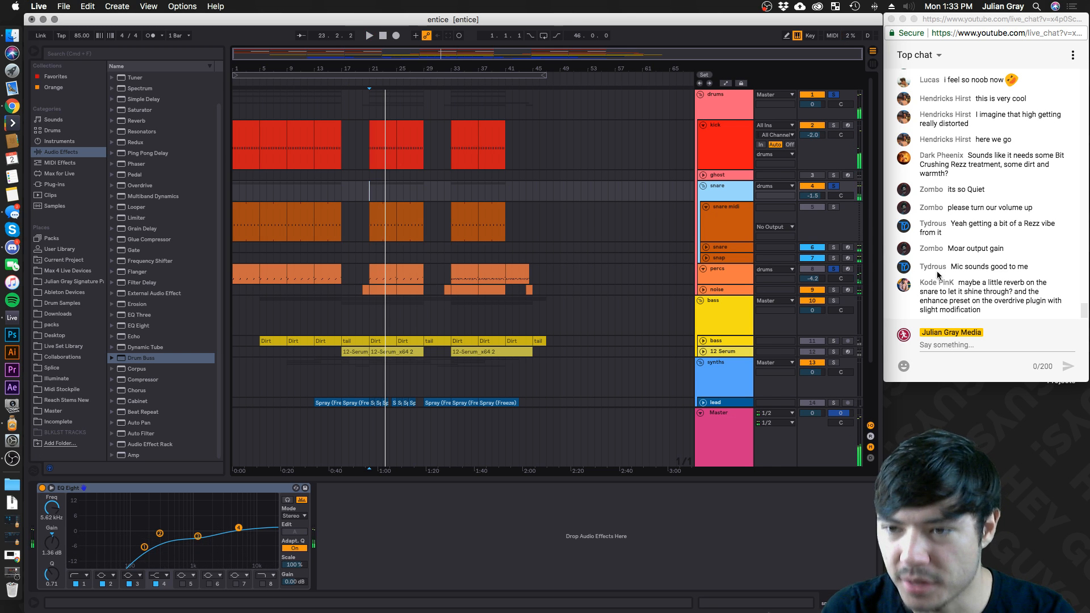
pyautogui.click(716, 101)
pyautogui.click(734, 194)
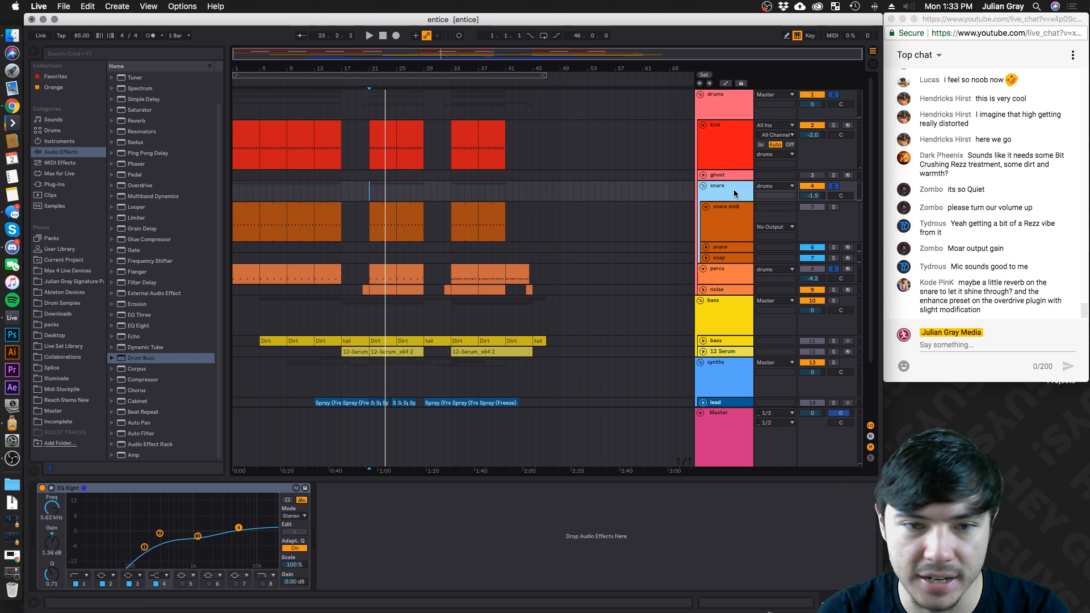
pyautogui.press('space')
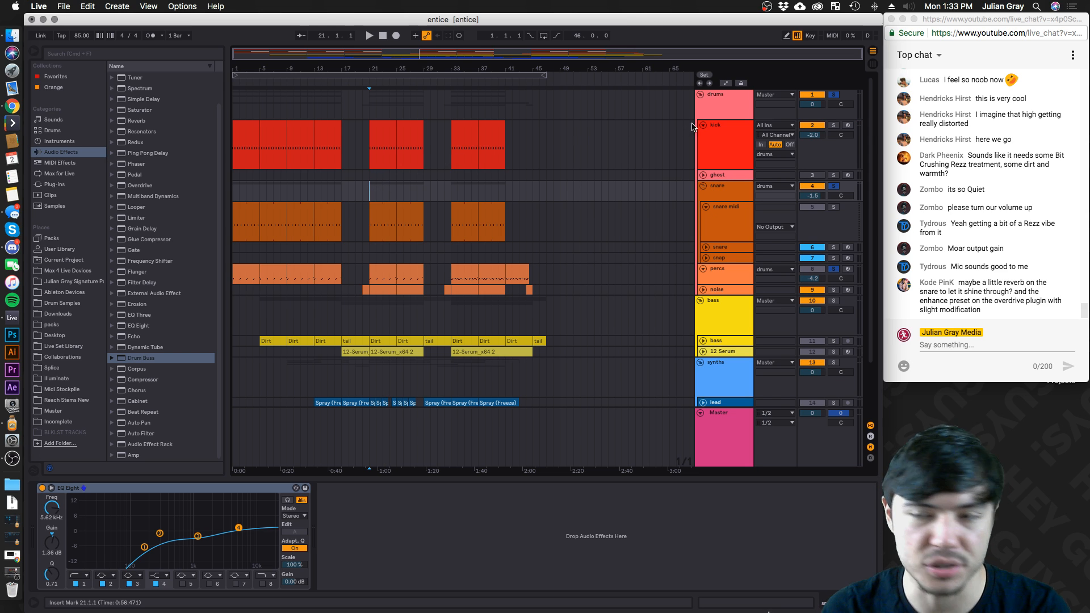
# Add the ValhallaRoom reverb plug-in after EQ Eight on the snare group
pyautogui.click(737, 116)
pyautogui.click(724, 195)
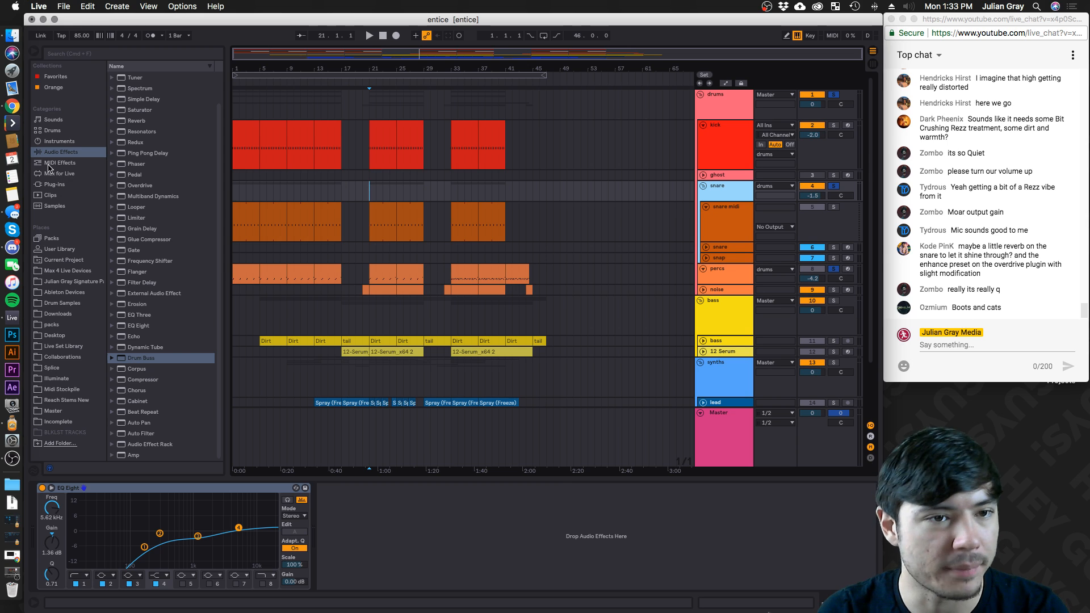
pyautogui.click(75, 185)
pyautogui.click(111, 153)
pyautogui.moveTo(149, 163); pyautogui.dragTo(398, 555)
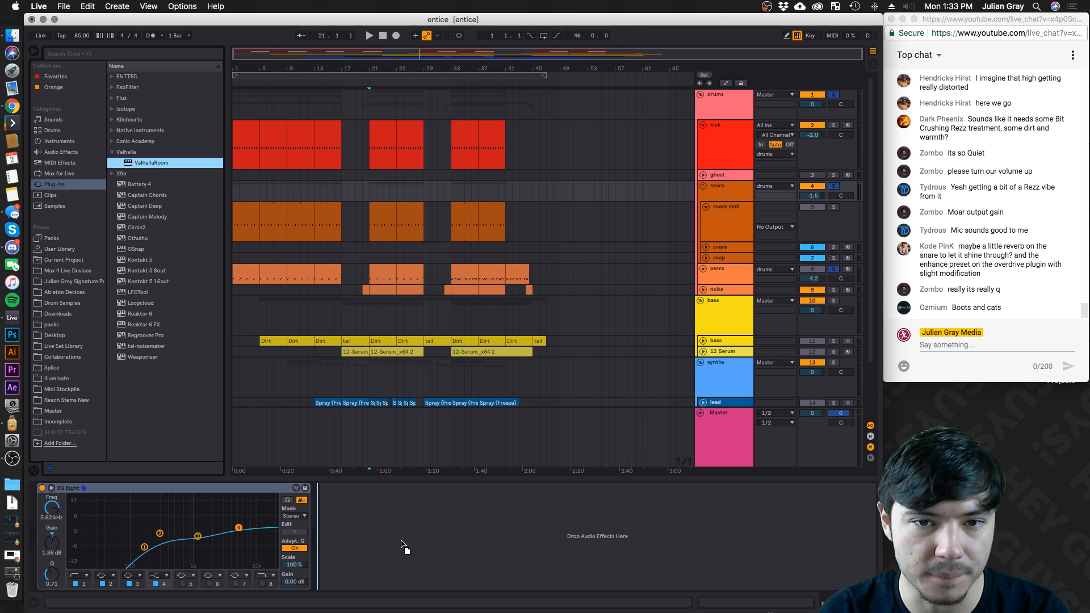
pyautogui.moveTo(366, 537); pyautogui.dragTo(366, 537)
# Set ValhallaRoom's Decay to 4.85 s and its Mix to about 15%, fine-tuning it during playback, and close the plug-in window
pyautogui.moveTo(331, 194); pyautogui.dragTo(342, 270)
pyautogui.moveTo(420, 251); pyautogui.dragTo(414, 241)
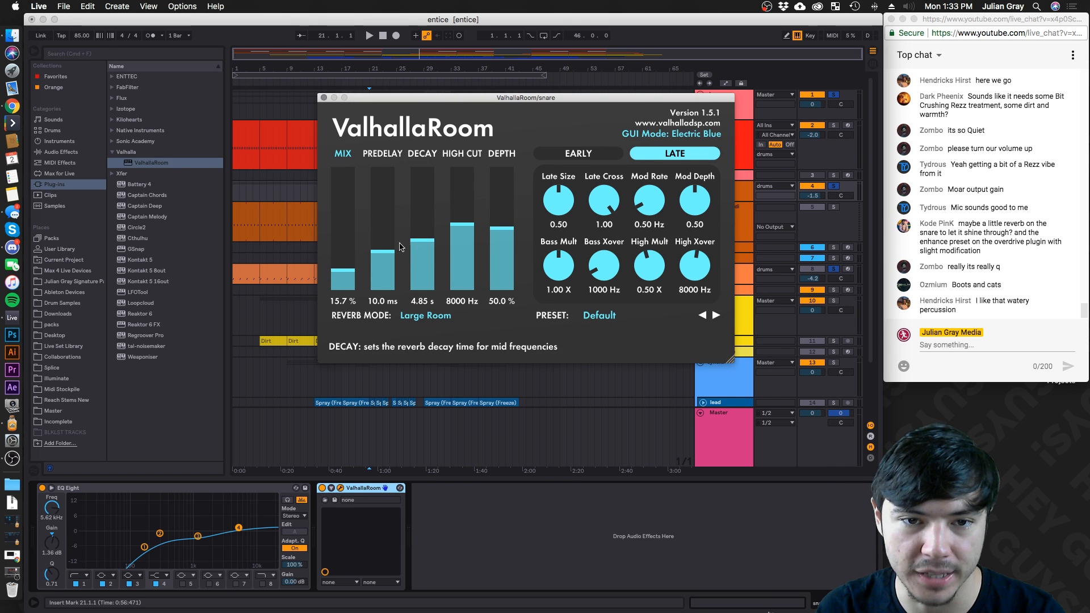
pyautogui.press('space')
pyautogui.moveTo(343, 271); pyautogui.dragTo(343, 275)
pyautogui.press('space')
pyautogui.click(324, 97)
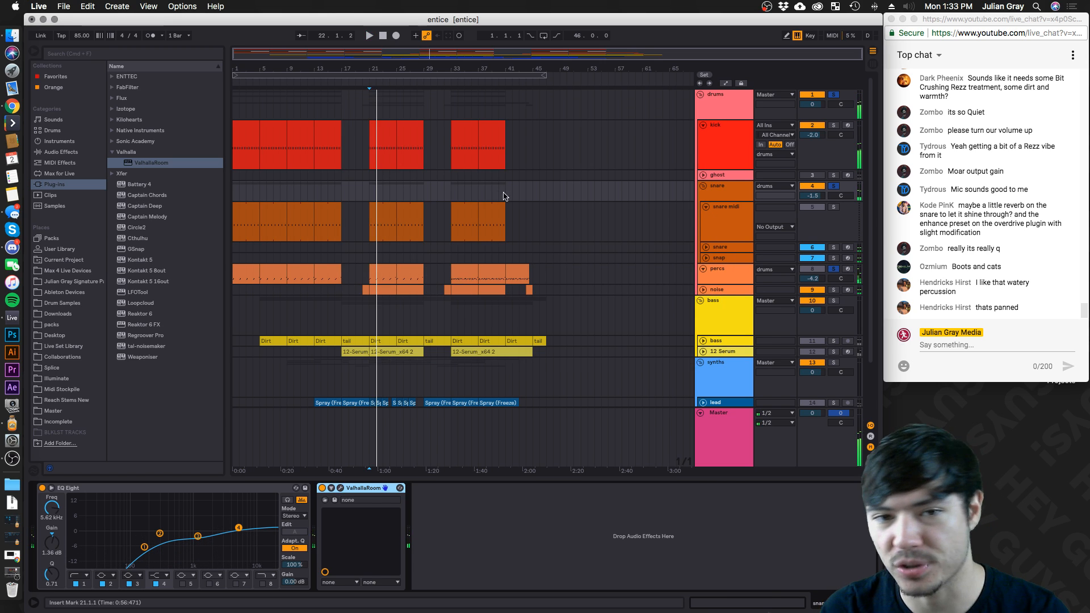
# Reopen the snare group's ValhallaRoom, set its Mix to 19.8% and play the drums from bar 40
pyautogui.click(497, 185)
pyautogui.click(340, 487)
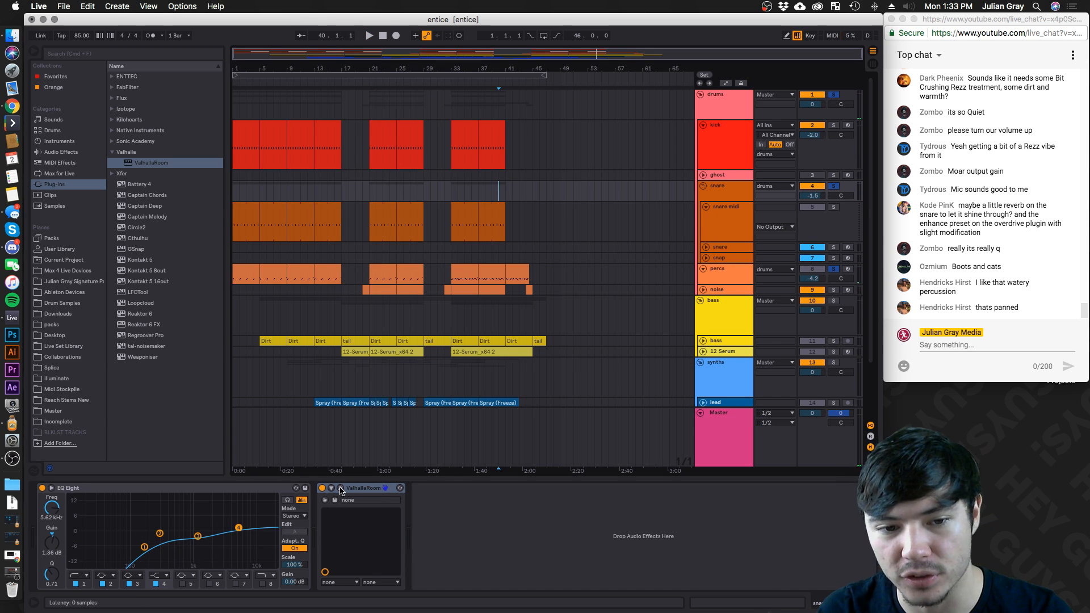
pyautogui.moveTo(332, 211); pyautogui.dragTo(341, 268)
pyautogui.press('space')
pyautogui.press('space')
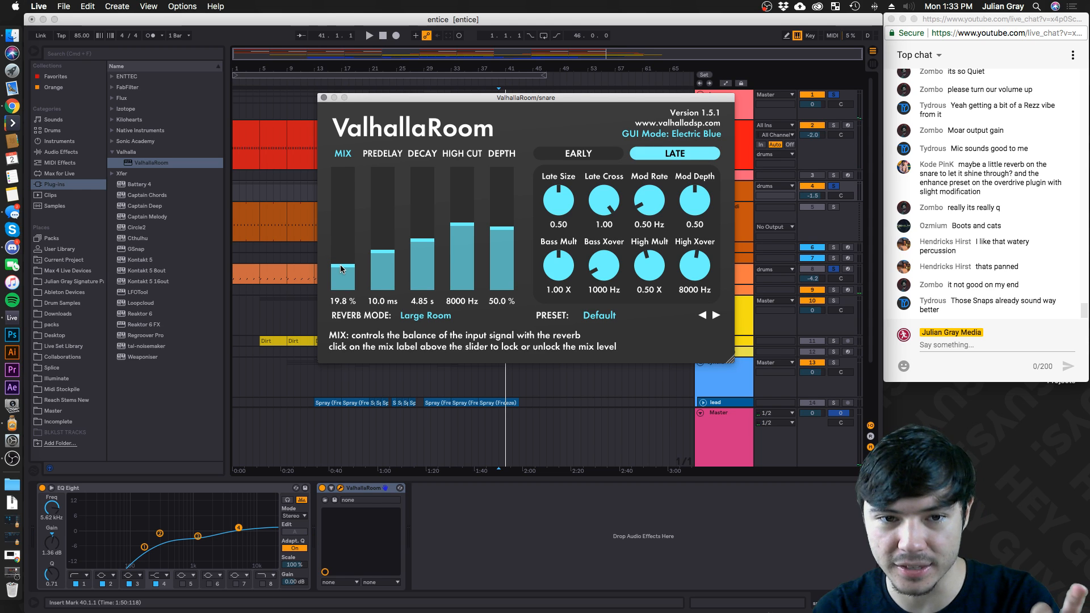
# Set the snare group's ValhallaRoom Mix to 13.4% and its Decay to 3.69 s during playback, and close the plug-in window
pyautogui.moveTo(341, 269); pyautogui.dragTo(339, 278)
pyautogui.press('space')
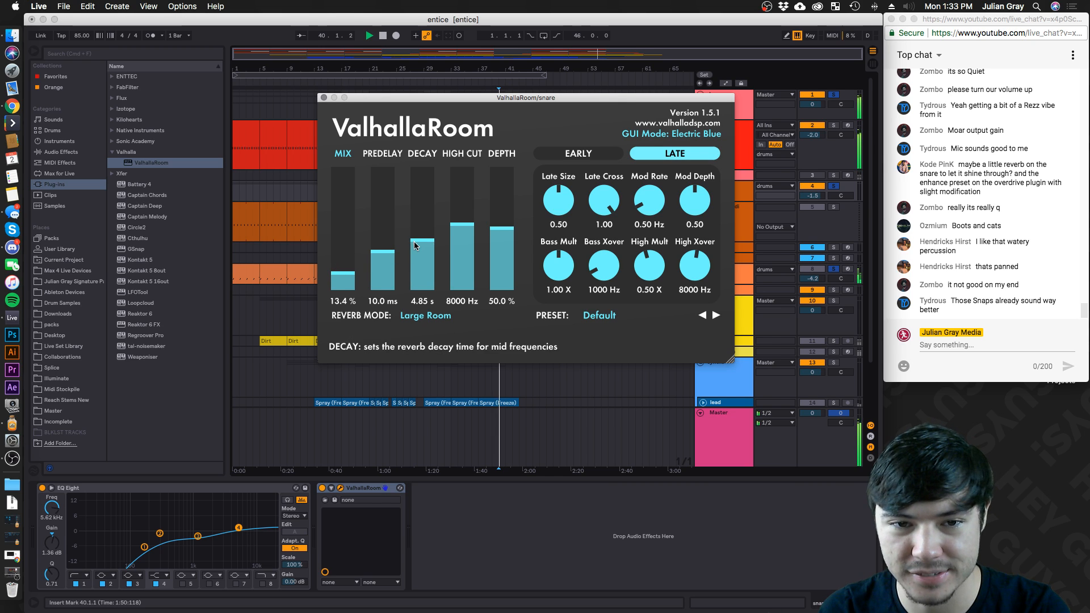
pyautogui.click(416, 242)
pyautogui.moveTo(416, 241); pyautogui.dragTo(417, 244)
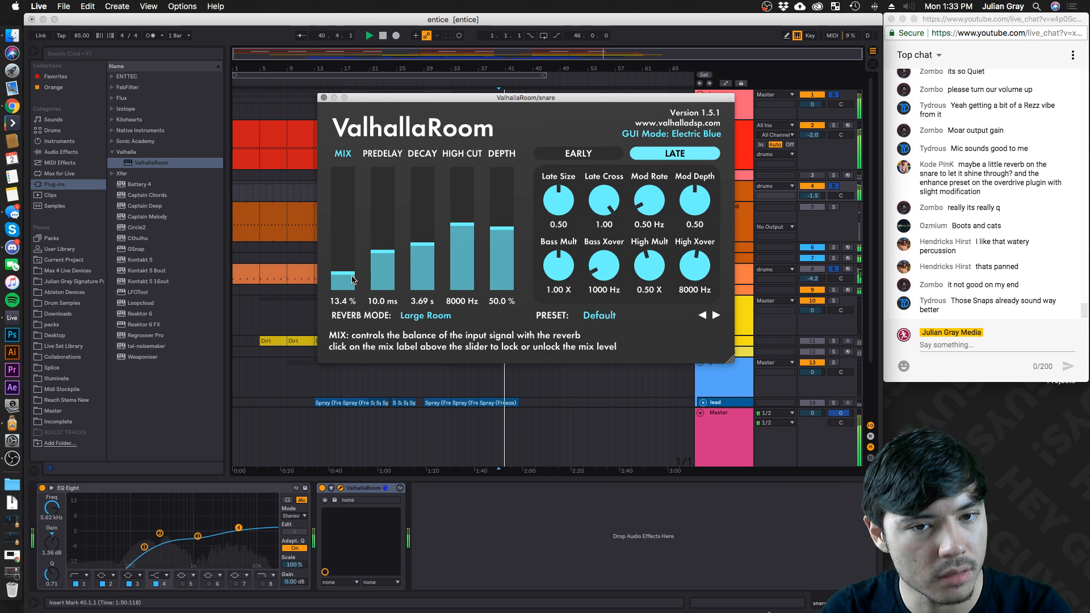
pyautogui.click(325, 98)
pyautogui.press('space')
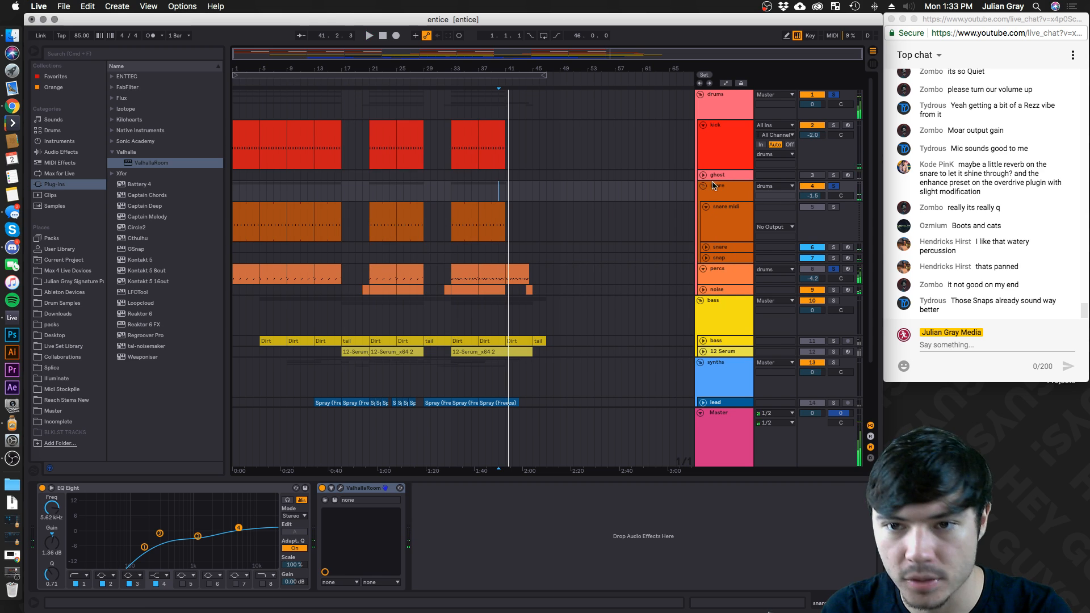
# Add a Compressor after ValhallaRoom on the snare group, set its threshold to -29.0 dB and play the drums briefly
pyautogui.click(59, 151)
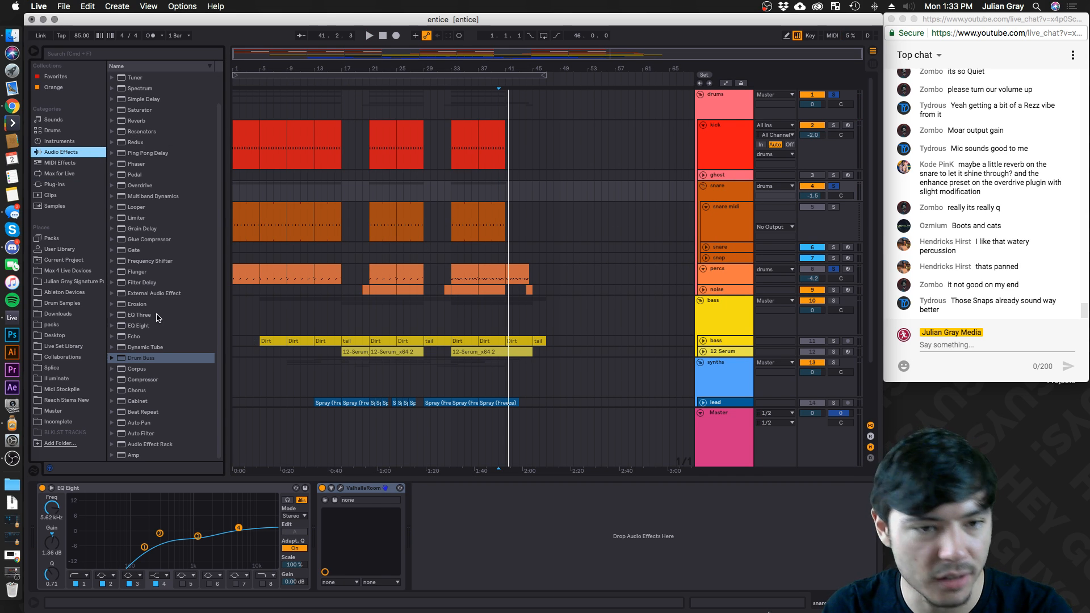
pyautogui.moveTo(152, 379); pyautogui.dragTo(628, 545)
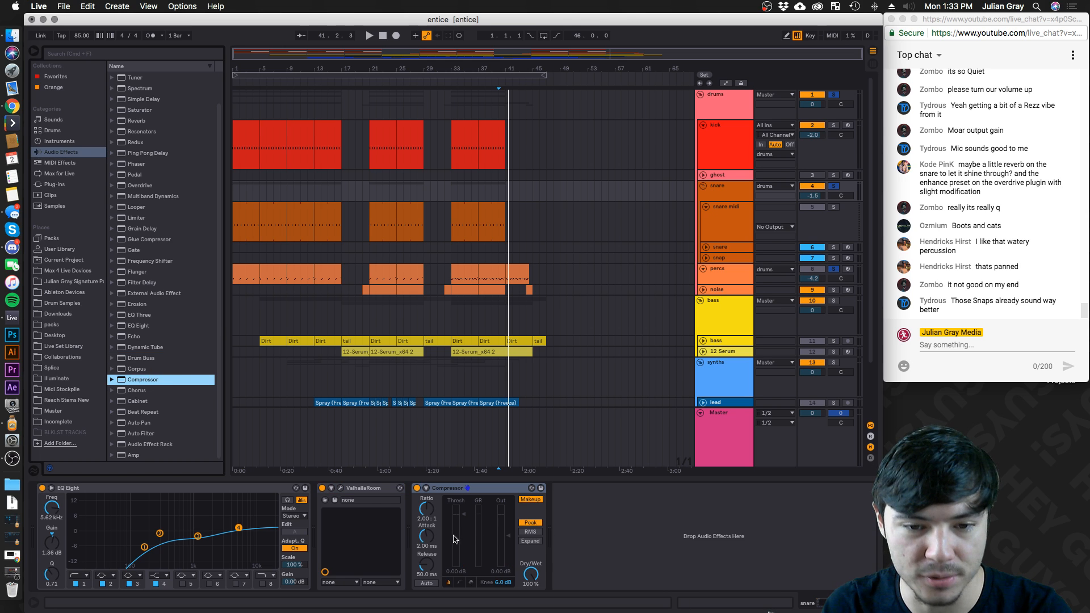
pyautogui.moveTo(454, 540); pyautogui.dragTo(455, 559)
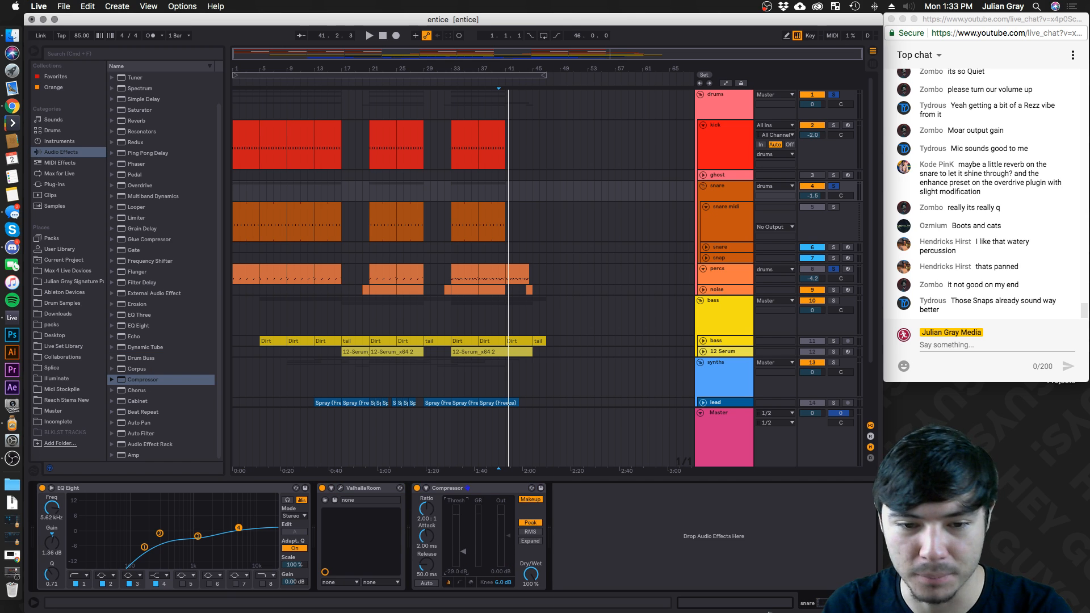
pyautogui.press('space')
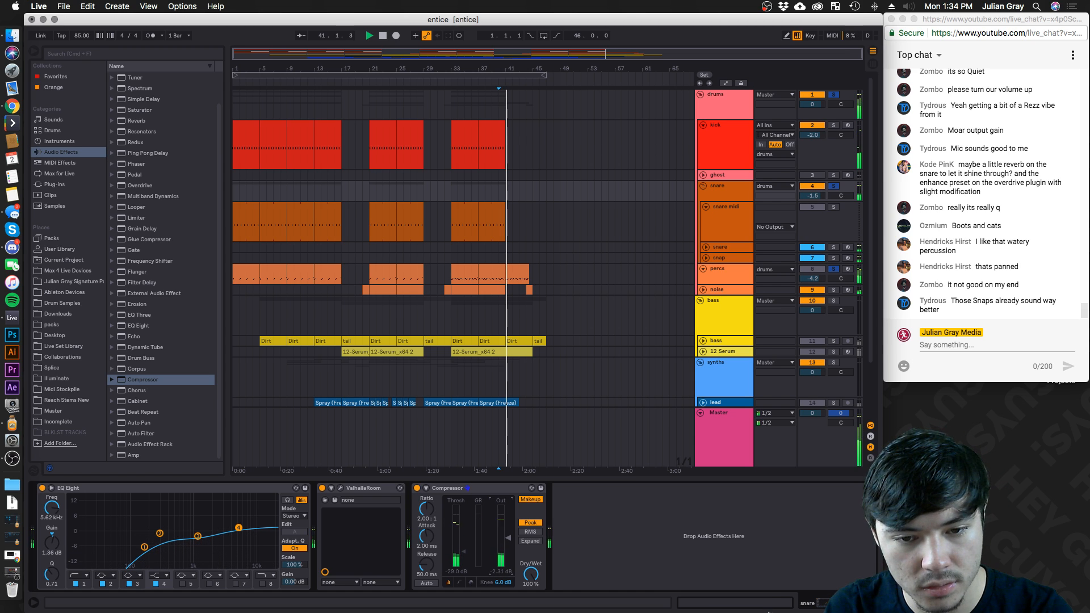
pyautogui.press('space')
# Set the snare group Compressor's threshold to -33.1 dB and play the drums from bar 21
pyautogui.click(422, 207)
pyautogui.click(437, 195)
pyautogui.click(444, 221)
pyautogui.click(451, 185)
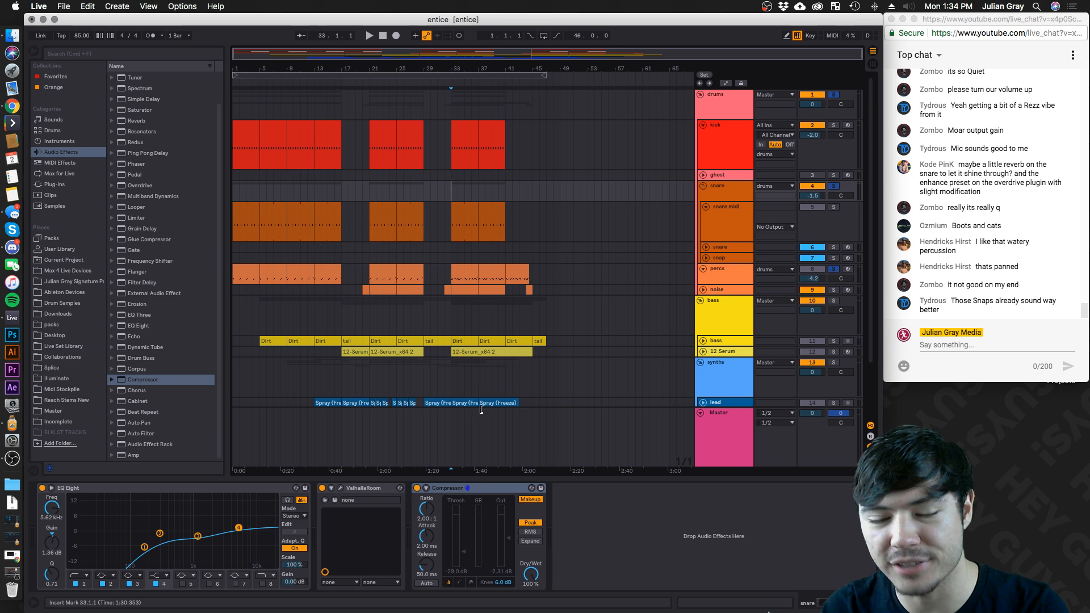
pyautogui.click(467, 556)
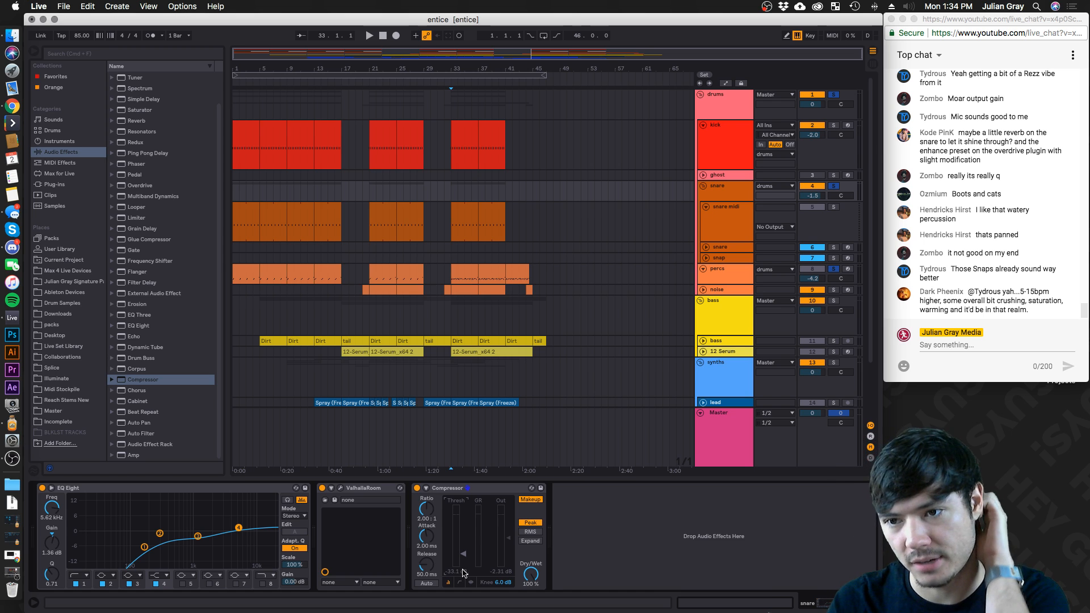
pyautogui.click(367, 225)
pyautogui.press('space')
pyautogui.click(505, 196)
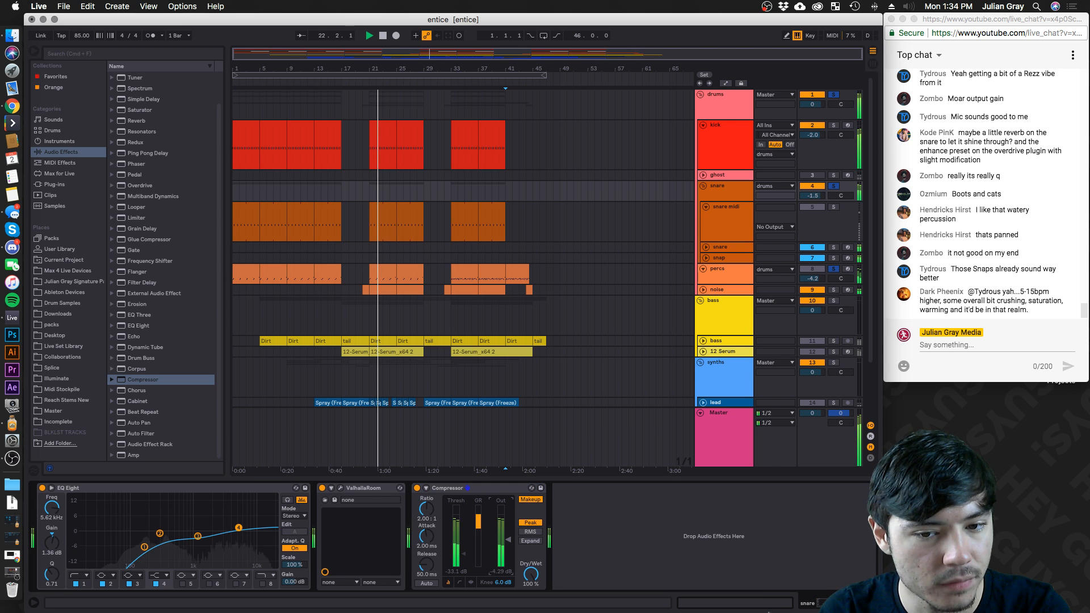
# Reopen the snare group's ValhallaRoom, set its High Cut to 6140 Hz and Decay to 1.48 s, check them in playback and close the window
pyautogui.click(340, 489)
pyautogui.moveTo(462, 225); pyautogui.dragTo(424, 257)
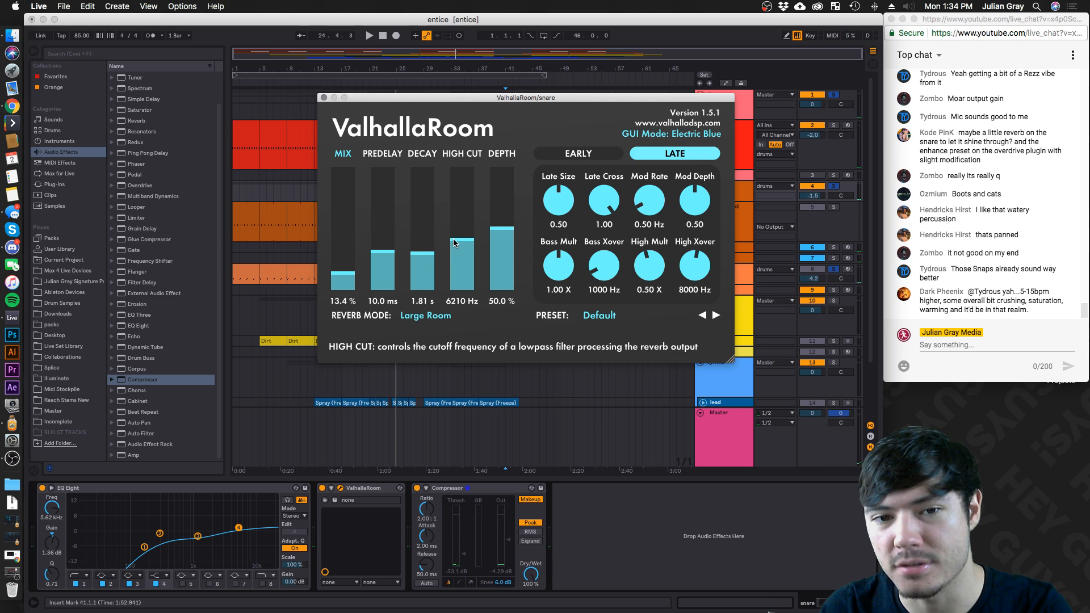
pyautogui.moveTo(459, 239); pyautogui.dragTo(460, 239)
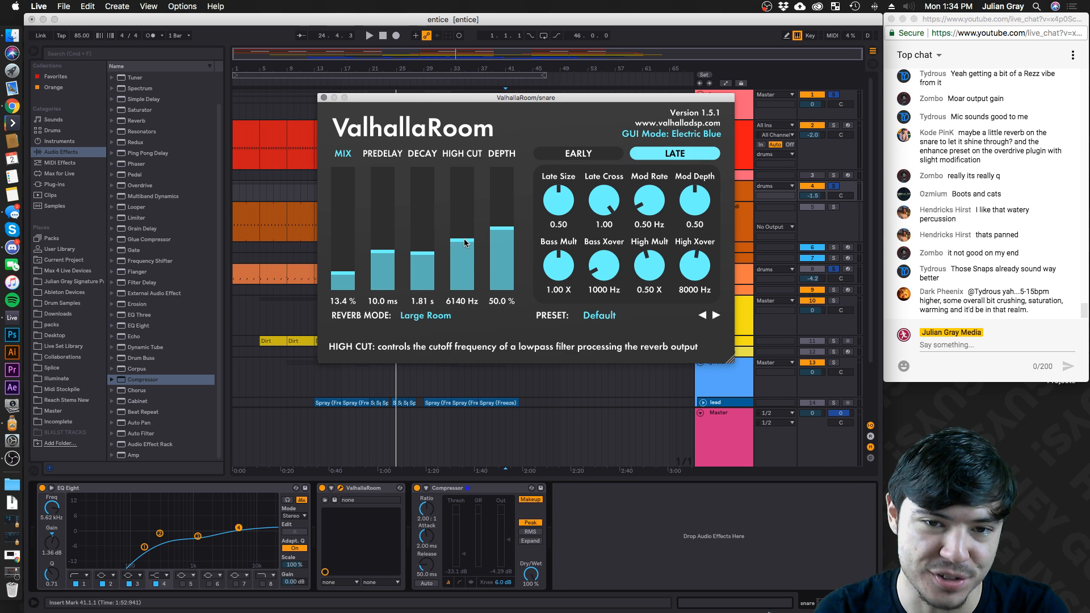
pyautogui.press('space')
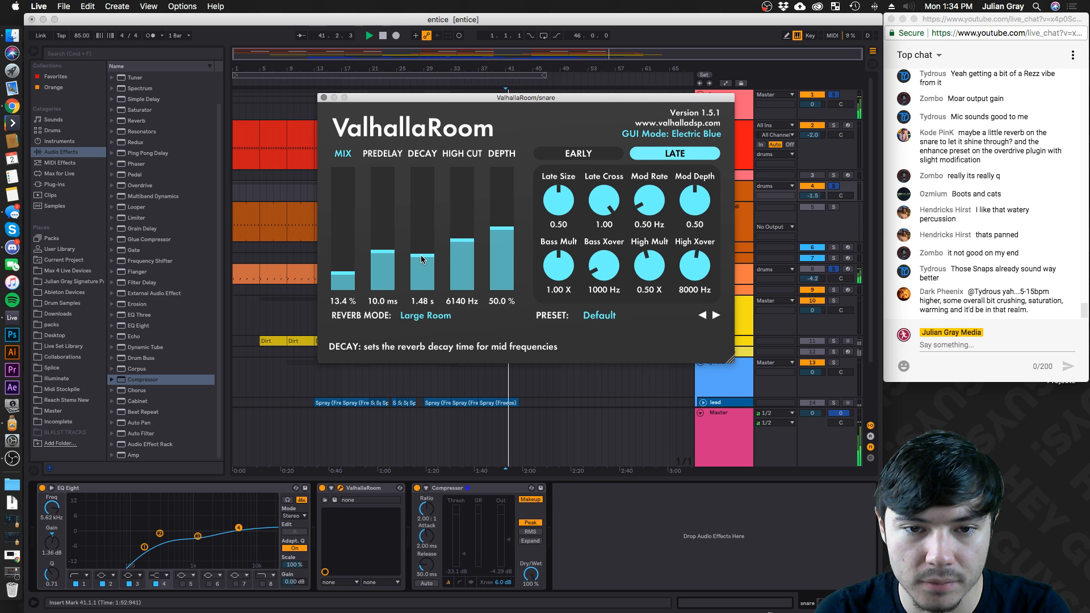
pyautogui.press('space')
pyautogui.click(324, 99)
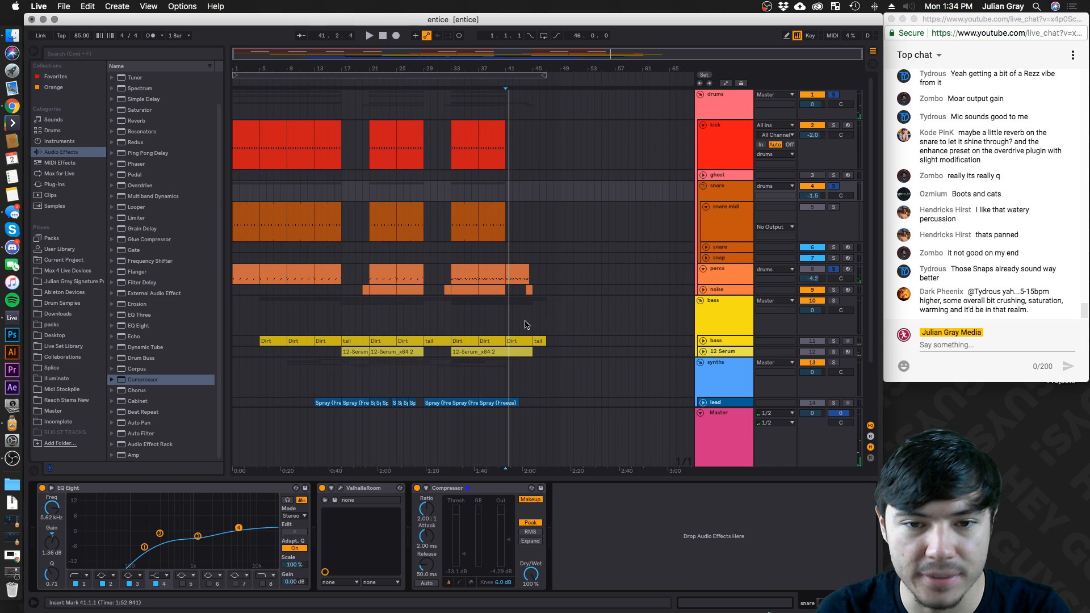
# Play the drums from bar 33, set the snare group's ValhallaRoom High Cut to 8130 Hz and close the plug-in window
pyautogui.click(452, 256)
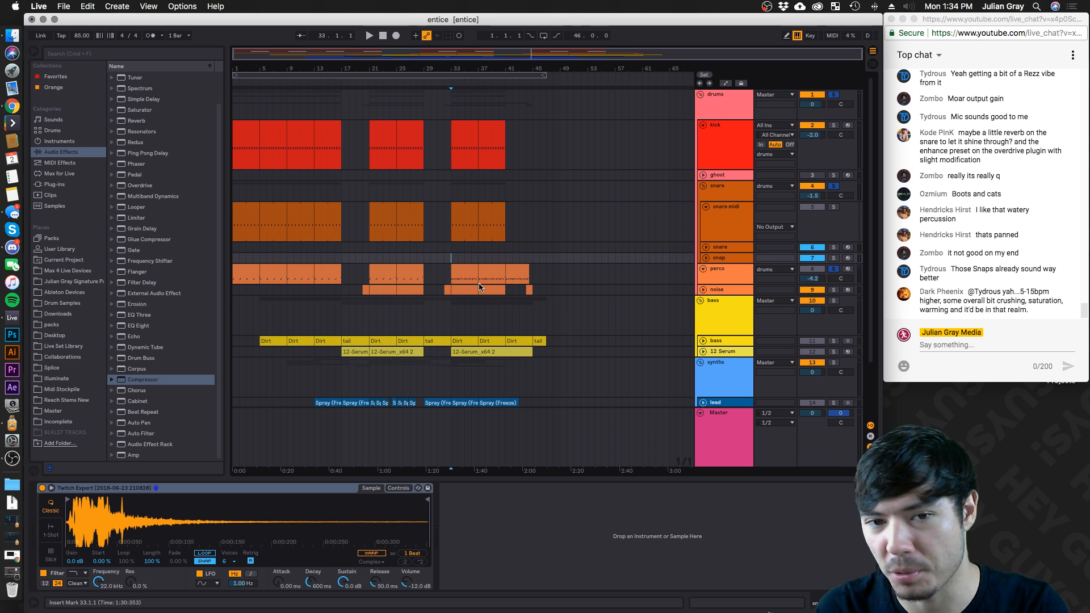
pyautogui.press('space')
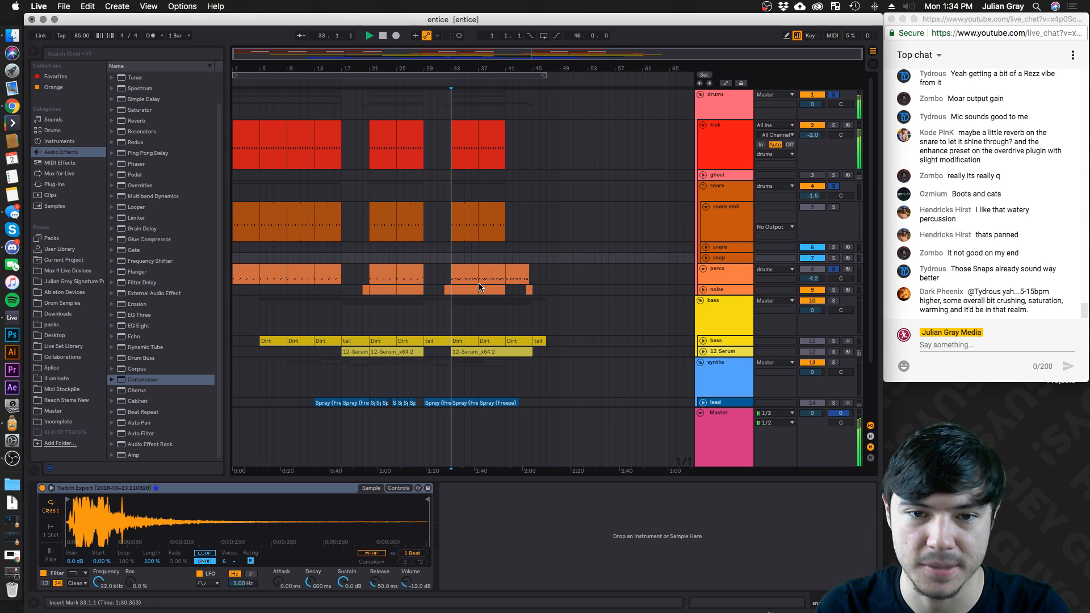
pyautogui.click(729, 248)
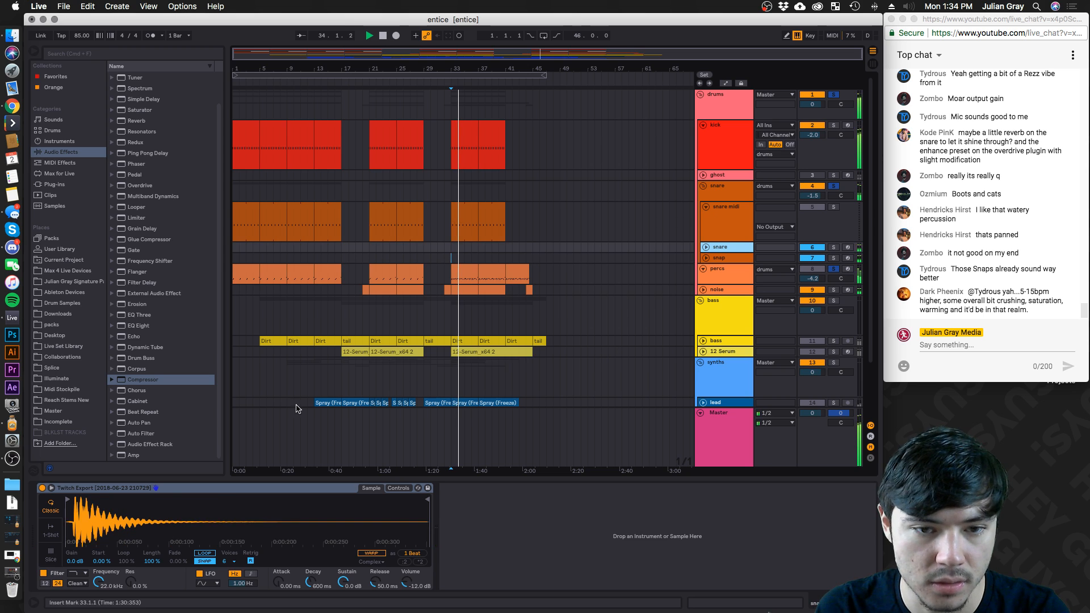
pyautogui.click(720, 197)
pyautogui.moveTo(461, 240); pyautogui.dragTo(468, 221)
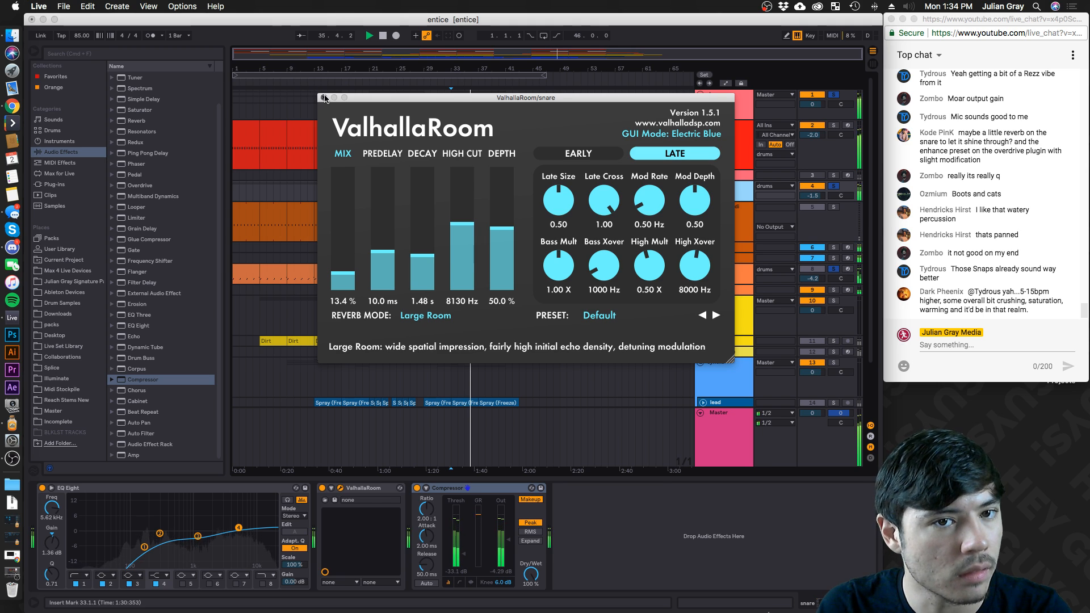
pyautogui.click(324, 97)
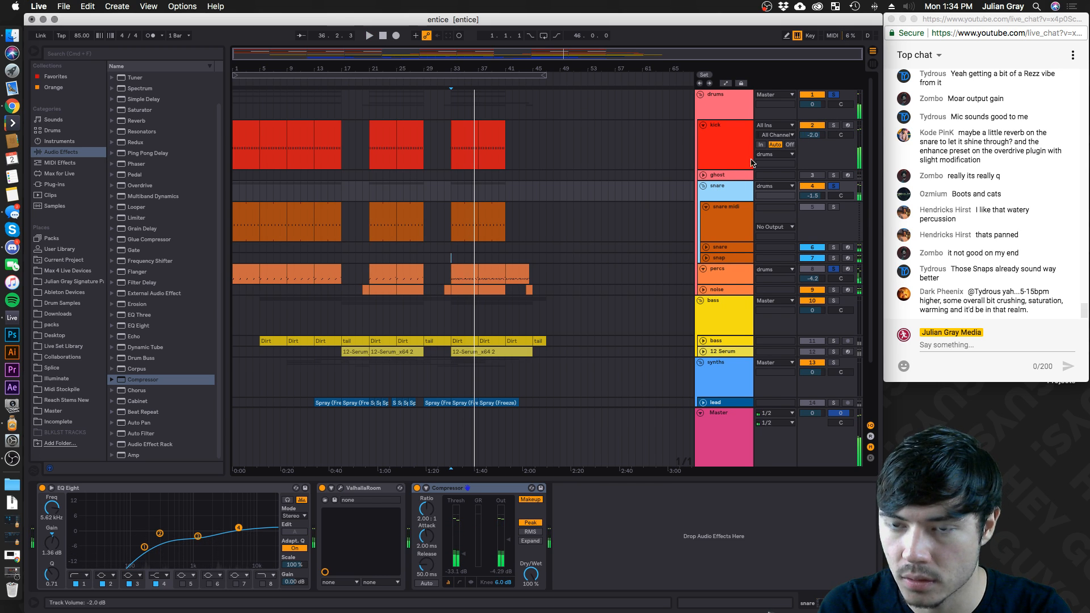
# Solo the bass group and play from bar 33, and solo the bass track inside it to hear it alone
pyautogui.scroll(-2, 738, 169)
pyautogui.click(833, 255)
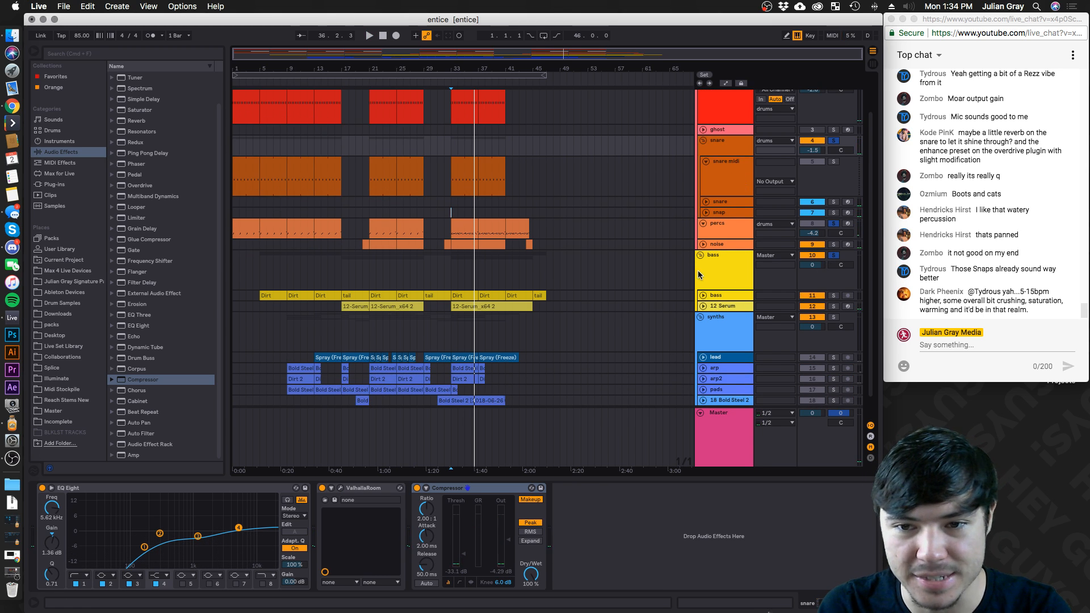
pyautogui.click(421, 265)
pyautogui.press('space')
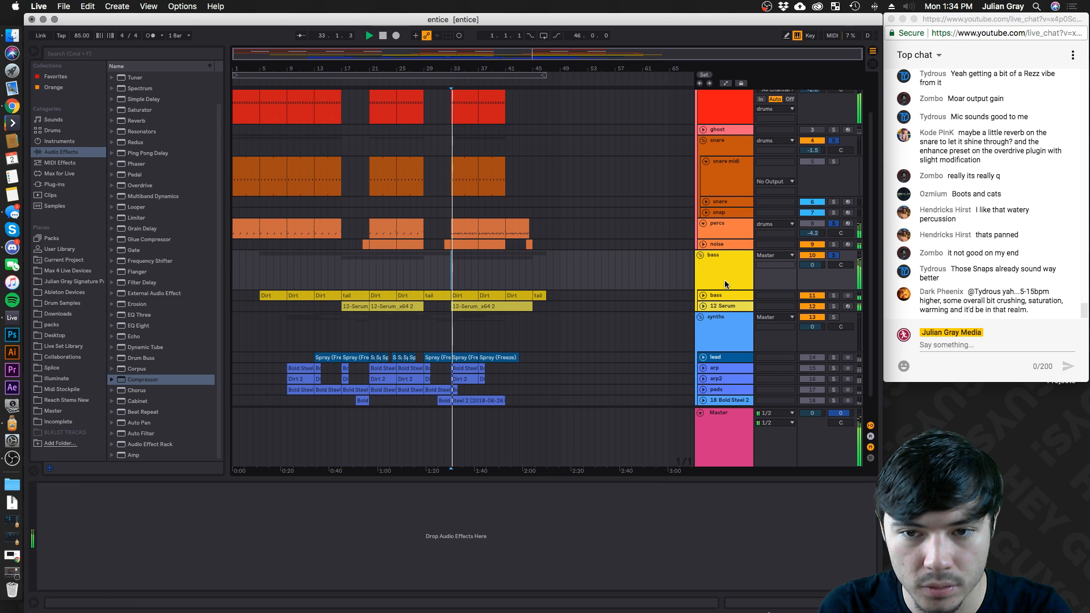
pyautogui.click(724, 295)
pyautogui.click(834, 295)
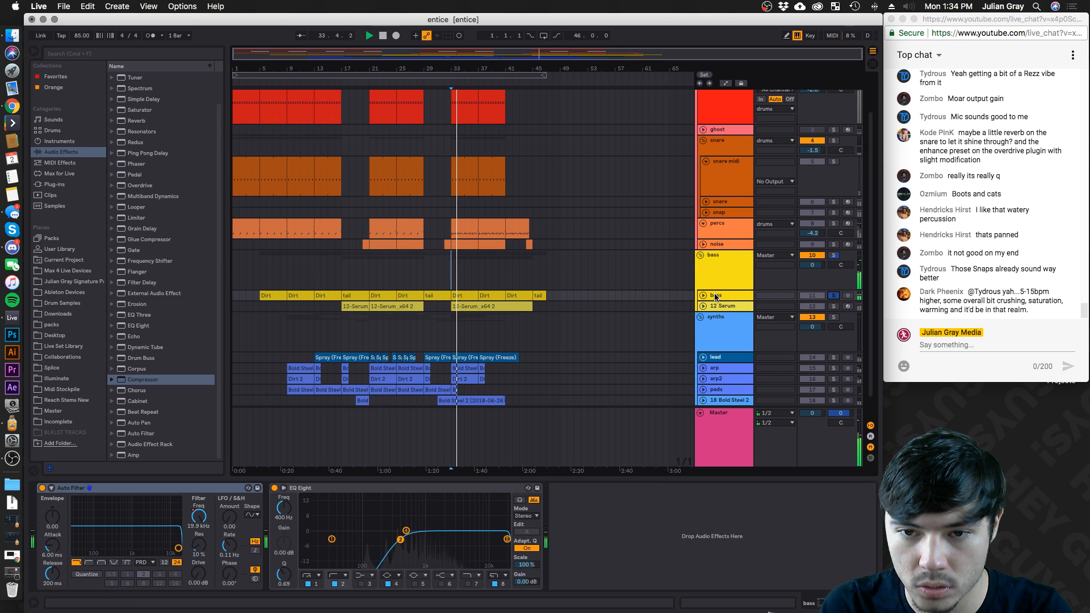
# Unfold the bass and 12 Serum tracks and solo the 12 Serum track
pyautogui.click(702, 295)
pyautogui.click(834, 345)
pyautogui.click(724, 345)
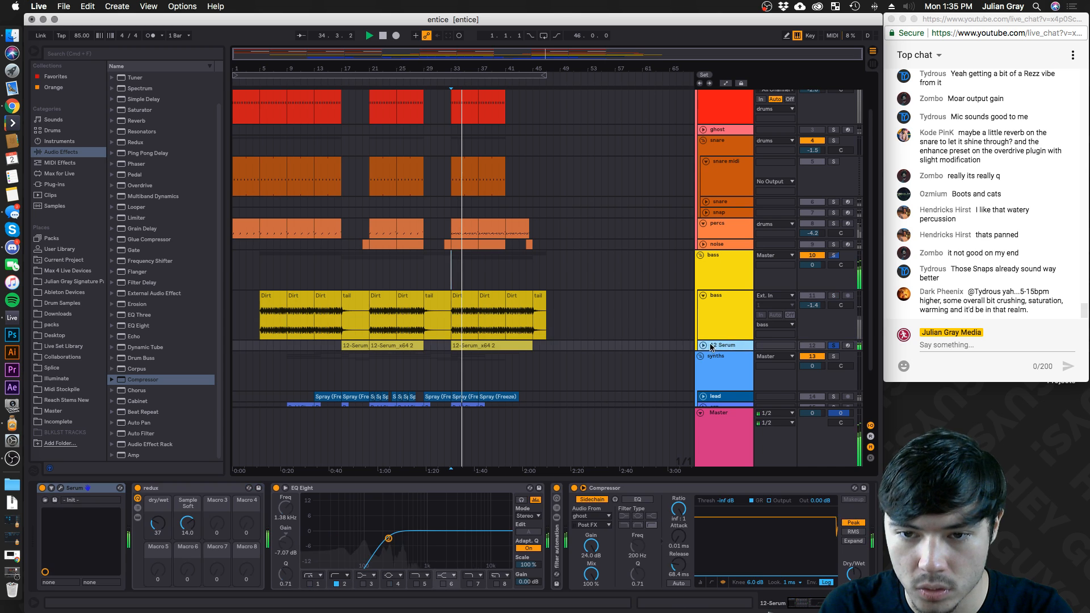
pyautogui.click(702, 344)
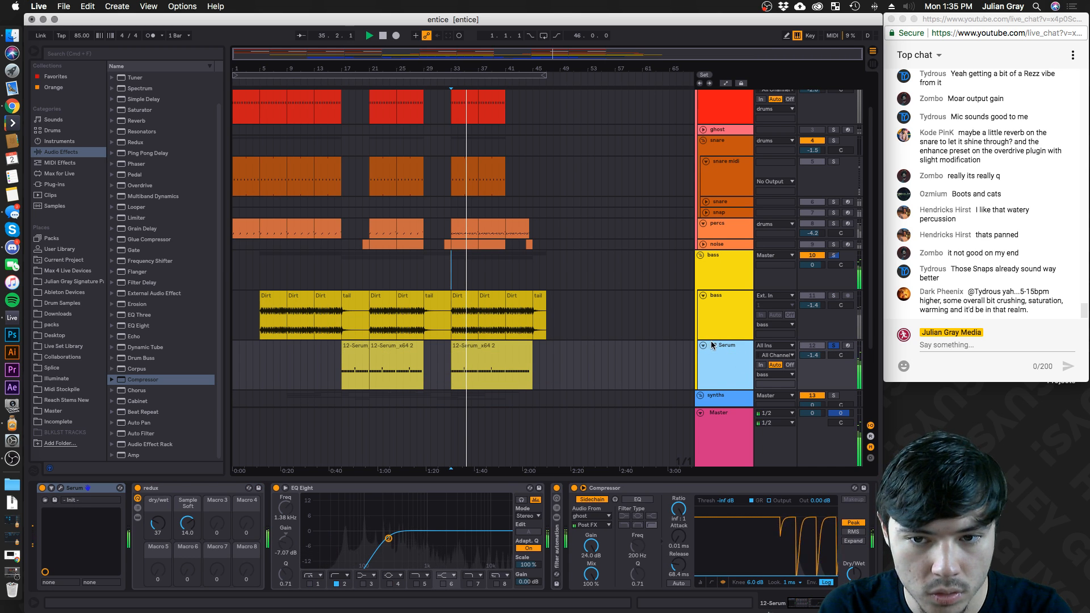
pyautogui.scroll(-1, 572, 378)
pyautogui.scroll(-1, 572, 378)
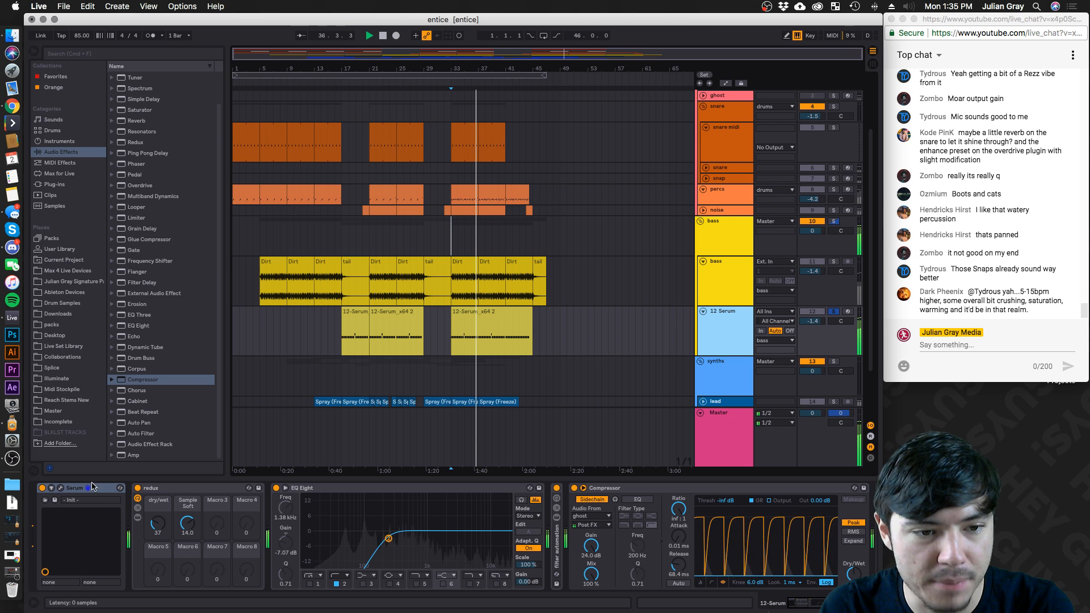
# Open Serum on the 12 Serum track, try a saw wave on the sub oscillator during playback and restore the sine at octave -2
pyautogui.click(60, 488)
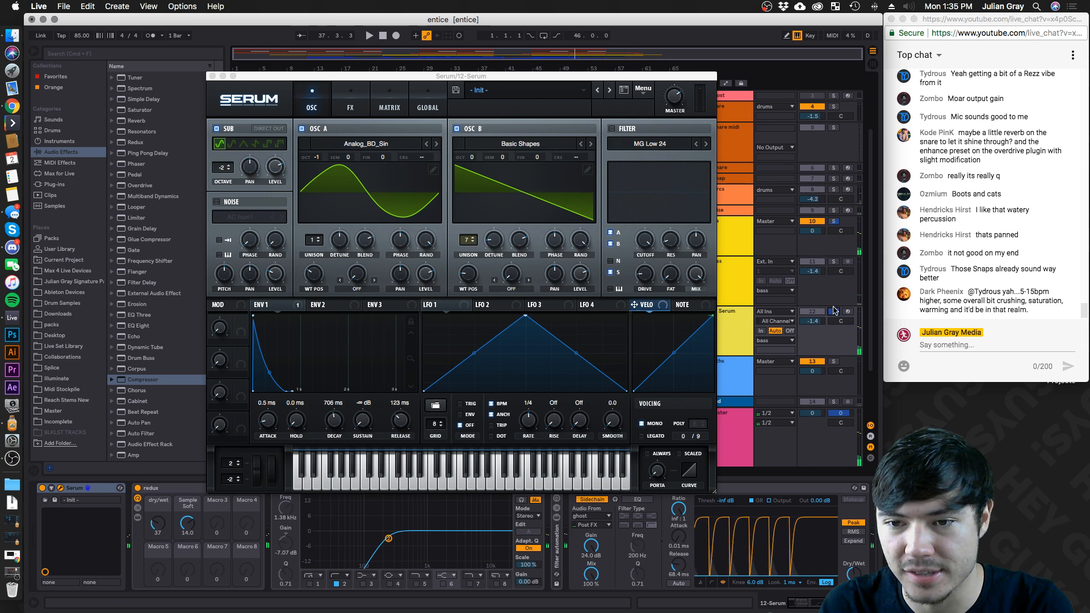
pyautogui.click(255, 145)
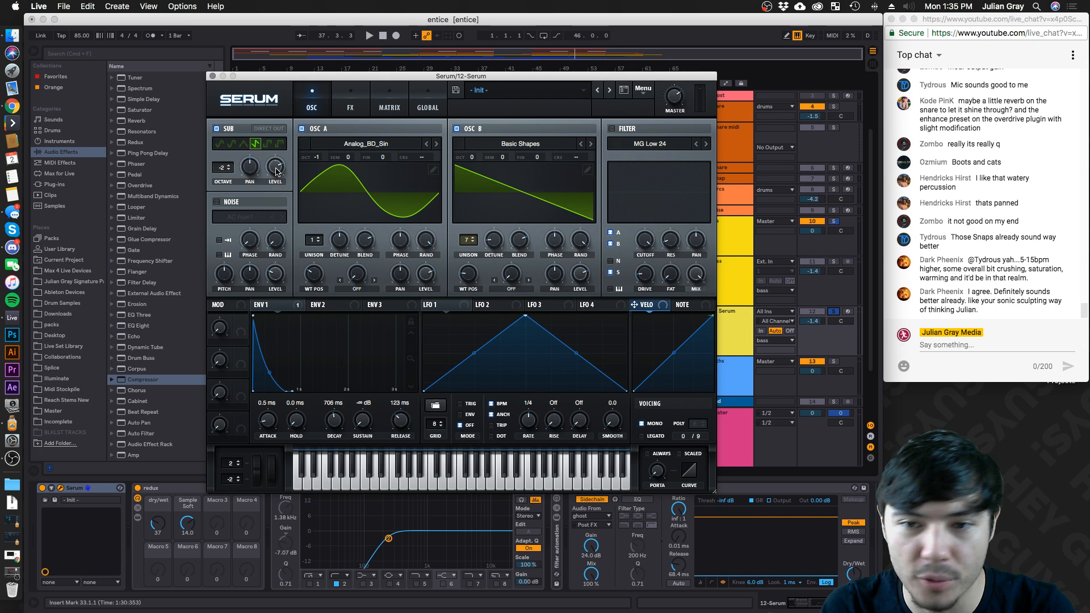
pyautogui.press('space')
pyautogui.moveTo(224, 168); pyautogui.dragTo(223, 164)
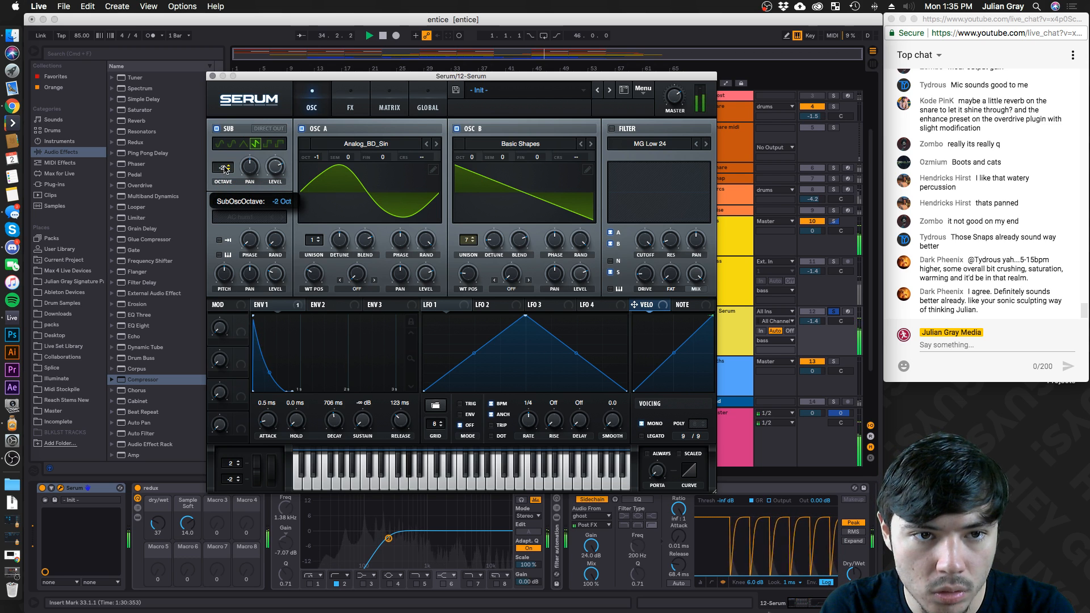
pyautogui.click(219, 145)
pyautogui.moveTo(223, 167); pyautogui.dragTo(223, 171)
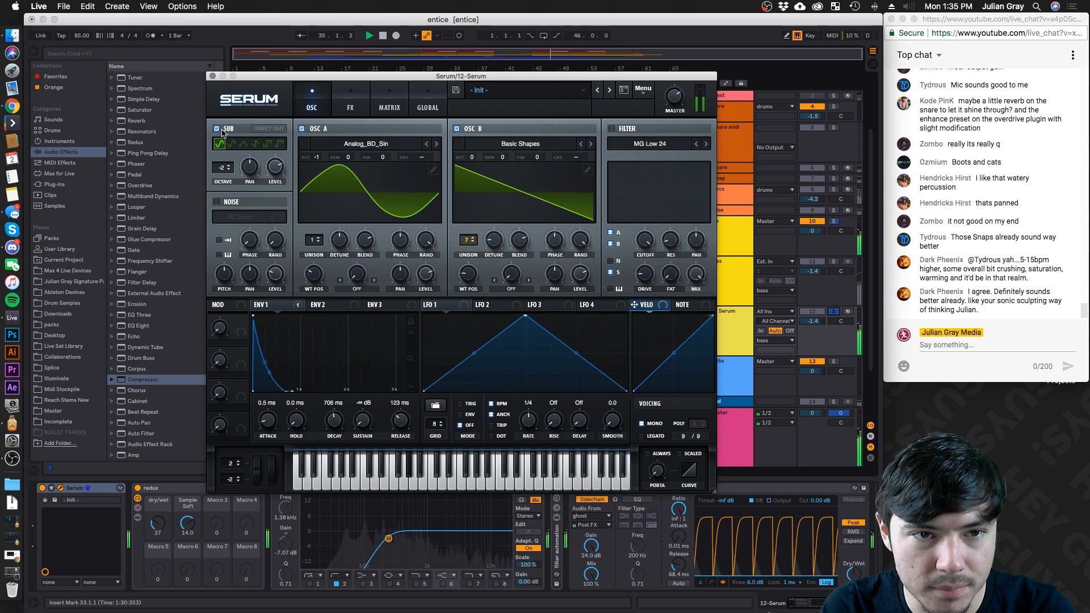
# Close the Serum window, turn off the 12 Serum track's EQ Eight and play from bar 33
pyautogui.click(213, 78)
pyautogui.press('space')
pyautogui.click(364, 492)
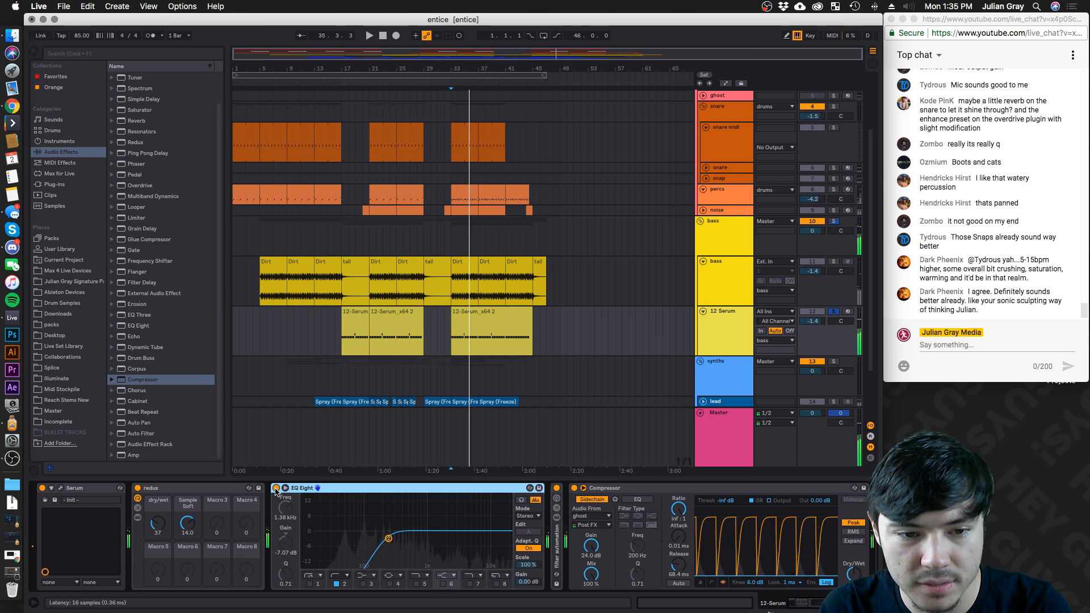
pyautogui.press('space')
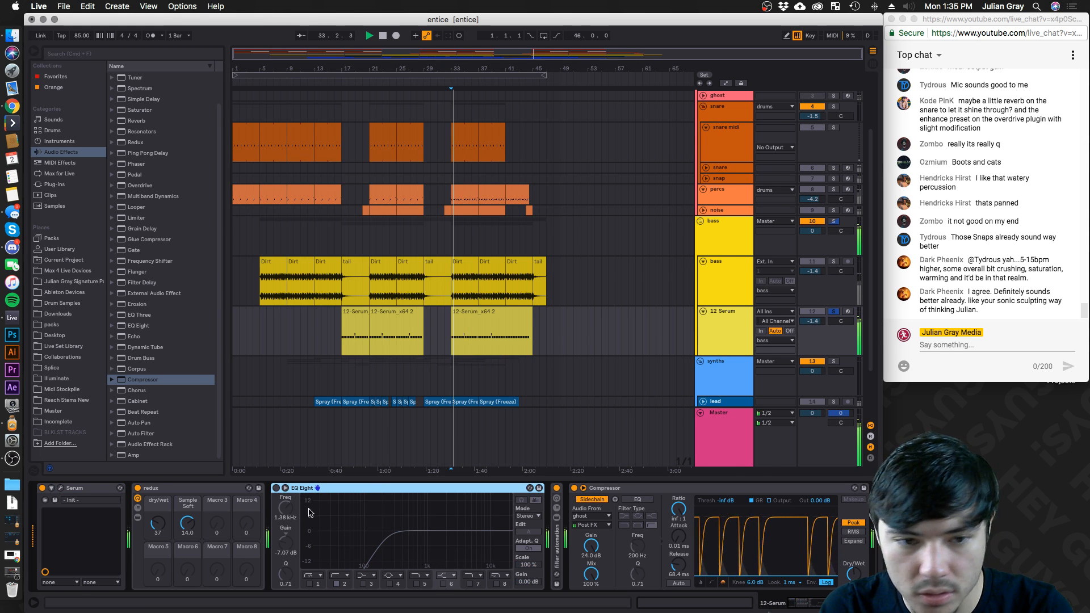
# Reopen Serum, set its sub oscillator to a saw wave and enable the MG Low 24 filter, adjusting its cutoff
pyautogui.click(62, 488)
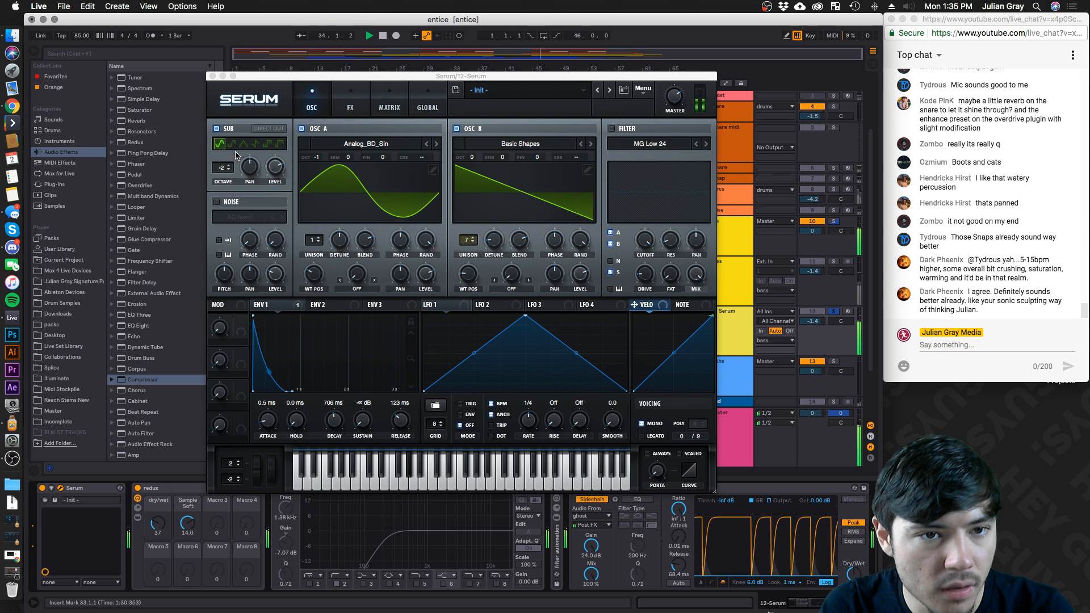
pyautogui.click(256, 144)
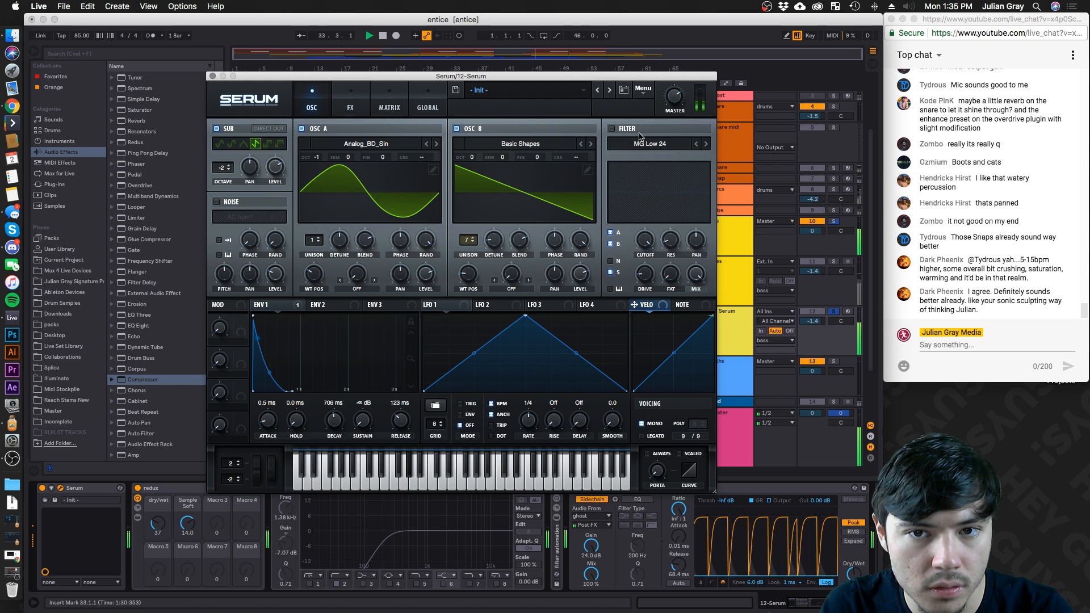
pyautogui.click(616, 129)
pyautogui.moveTo(645, 239)
pyautogui.mouseDown()
pyautogui.moveTo(636, 309)
pyautogui.moveTo(624, 274)
pyautogui.moveTo(651, 237)
pyautogui.mouseUp()
# Set Serum oscillator B's warp mode to FM (from A) with an amount of about 70% and play from bar 33
pyautogui.click(513, 290)
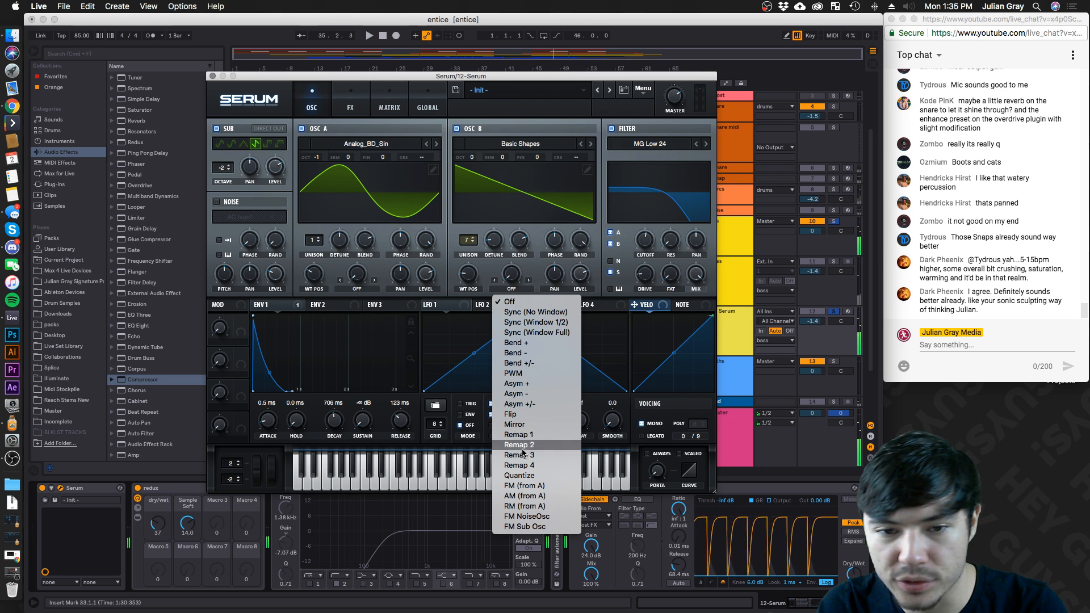
pyautogui.click(536, 486)
pyautogui.moveTo(523, 279); pyautogui.dragTo(522, 250)
pyautogui.press('space')
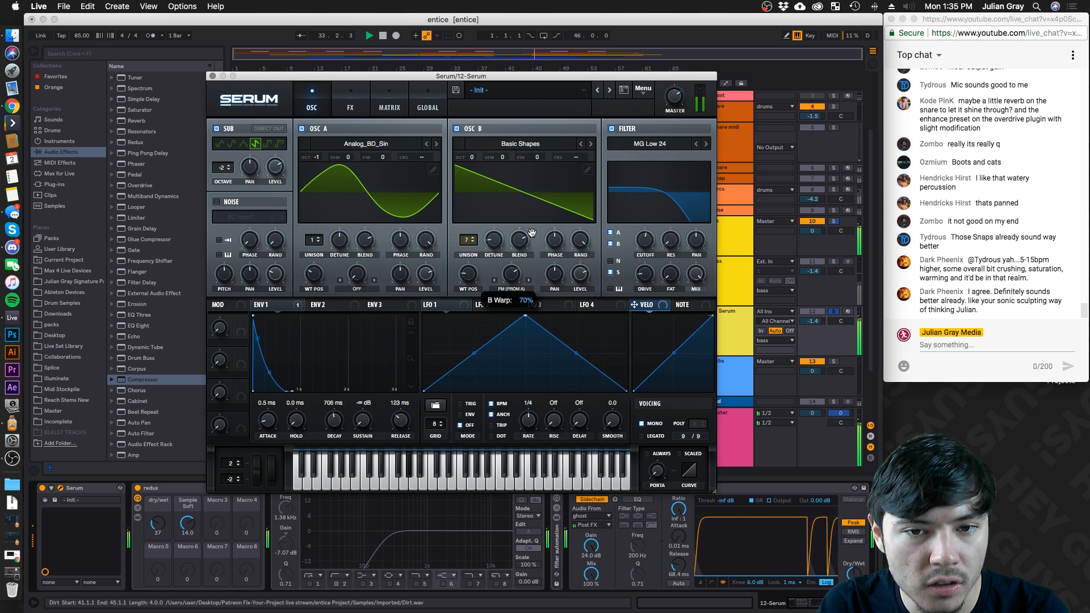
# Set Serum oscillator B's octave to -1, raise the filter cutoff, lower B's FM warp to about 59% and replay from bar 33
pyautogui.moveTo(470, 157); pyautogui.dragTo(469, 168)
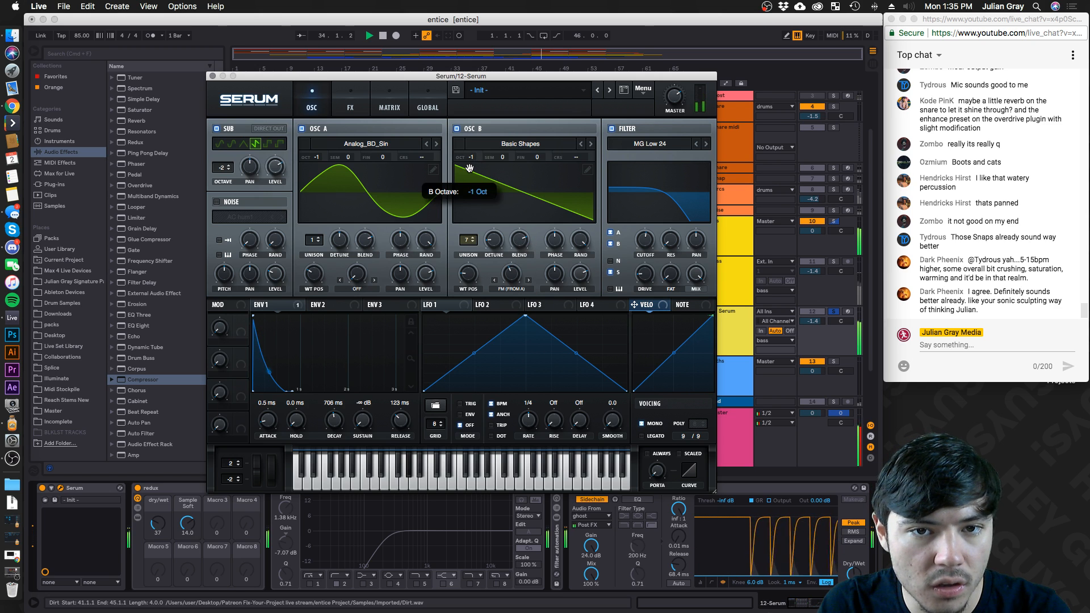
pyautogui.moveTo(648, 241); pyautogui.dragTo(662, 208)
pyautogui.moveTo(511, 274); pyautogui.dragTo(510, 297)
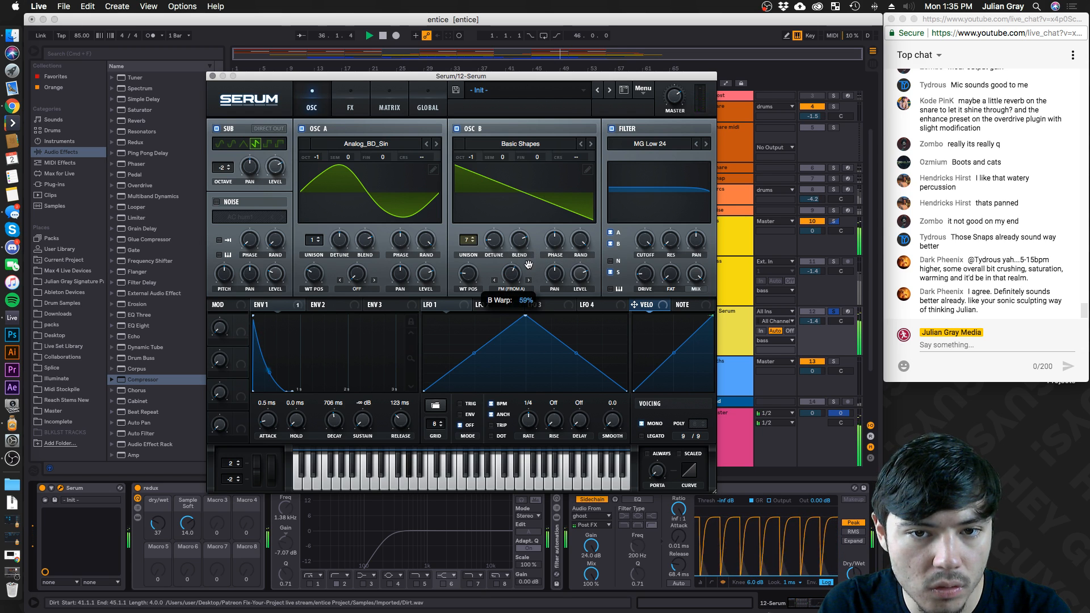
pyautogui.press('space')
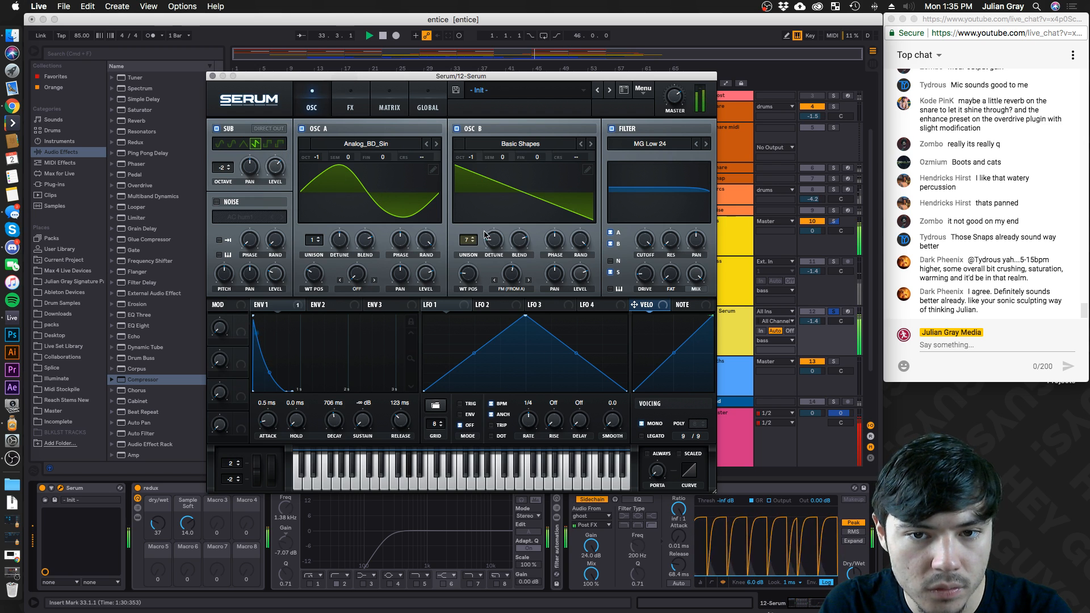
# Turn off oscillator B's warp, set oscillator A's warp to FM (from B) at about 78% and play from bar 33
pyautogui.click(525, 291)
pyautogui.click(513, 301)
pyautogui.click(356, 290)
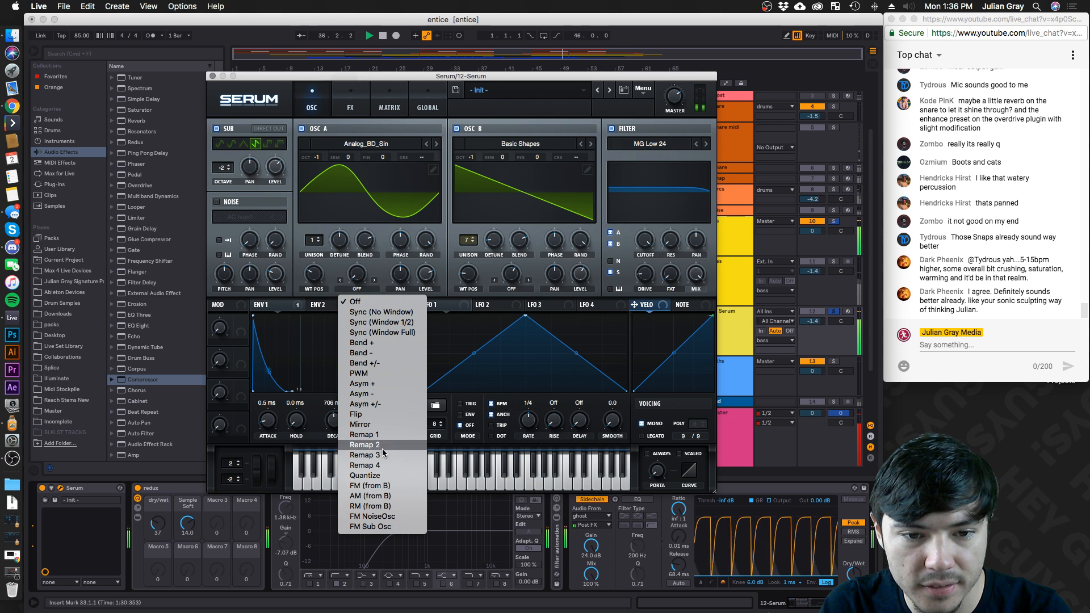
pyautogui.click(370, 486)
pyautogui.press('space')
pyautogui.moveTo(354, 277); pyautogui.dragTo(367, 256)
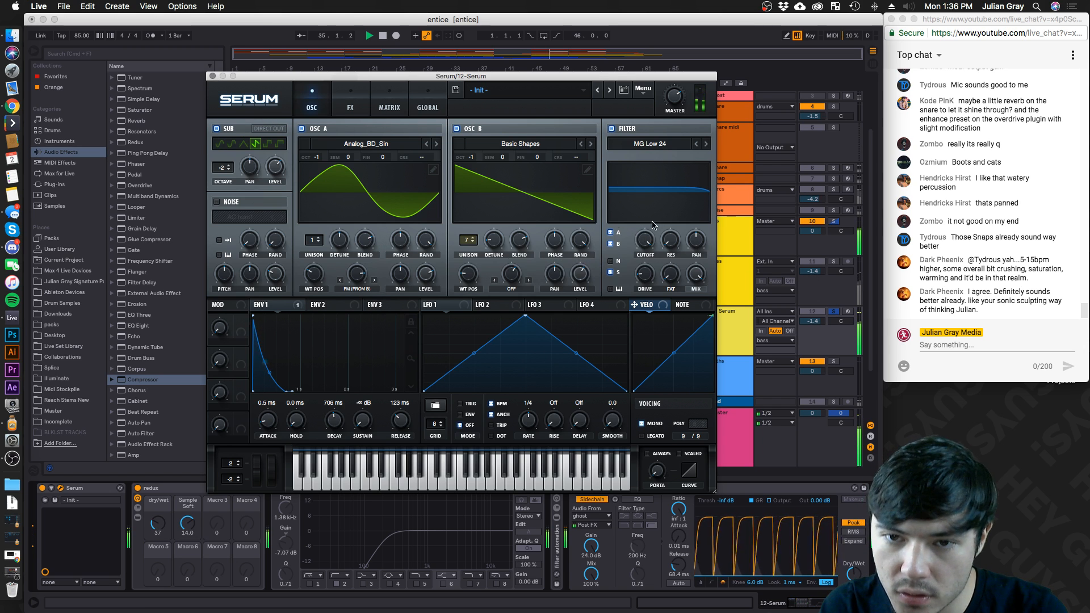
pyautogui.moveTo(359, 279); pyautogui.dragTo(363, 275)
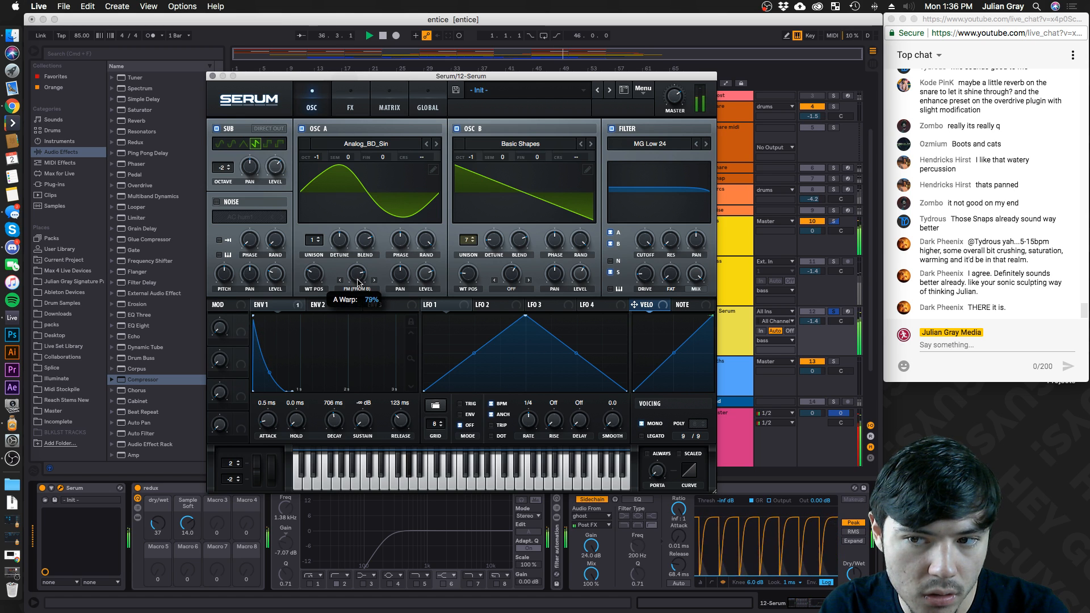
pyautogui.moveTo(357, 282); pyautogui.dragTo(357, 284)
pyautogui.press('space')
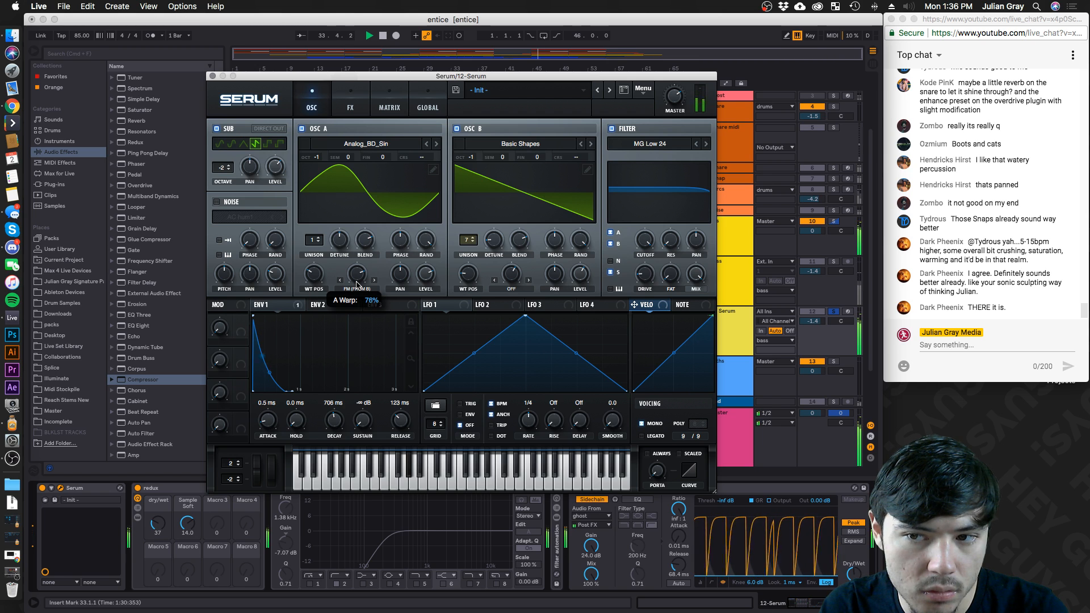
# Close the Serum window, solo the bass and drums groups together and play from bar 33
pyautogui.click(211, 77)
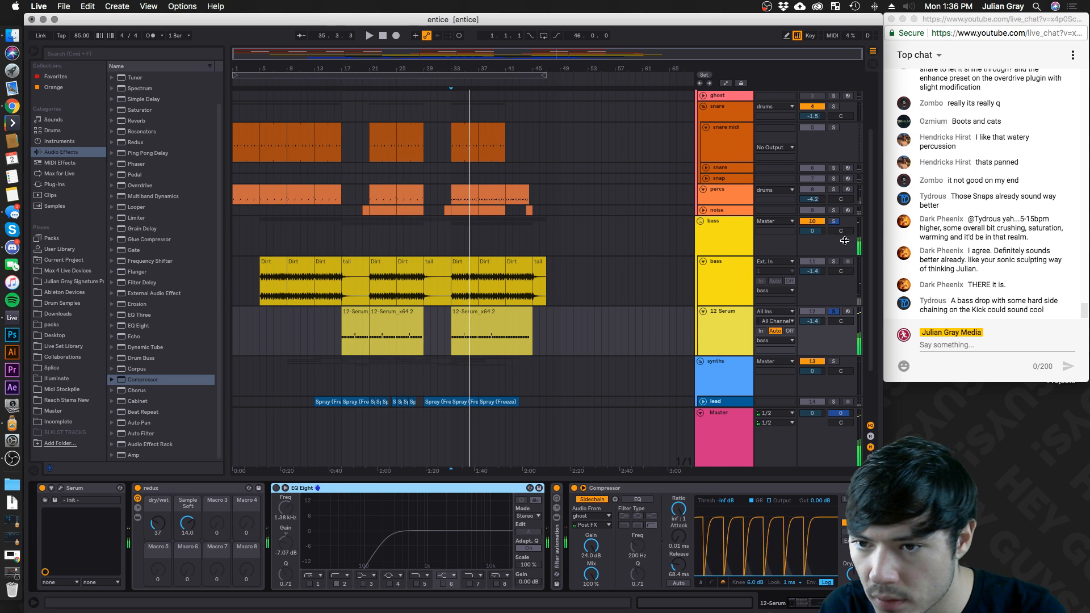
pyautogui.click(833, 221)
pyautogui.scroll(3, 719, 244)
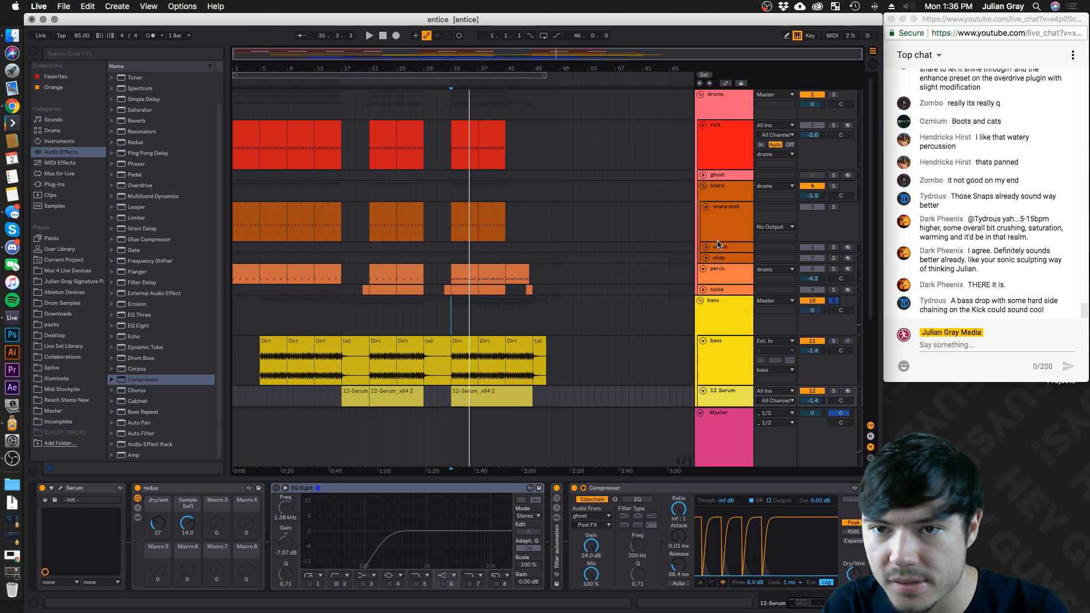
pyautogui.keyDown('super'); pyautogui.click(833, 95); pyautogui.keyUp('super')
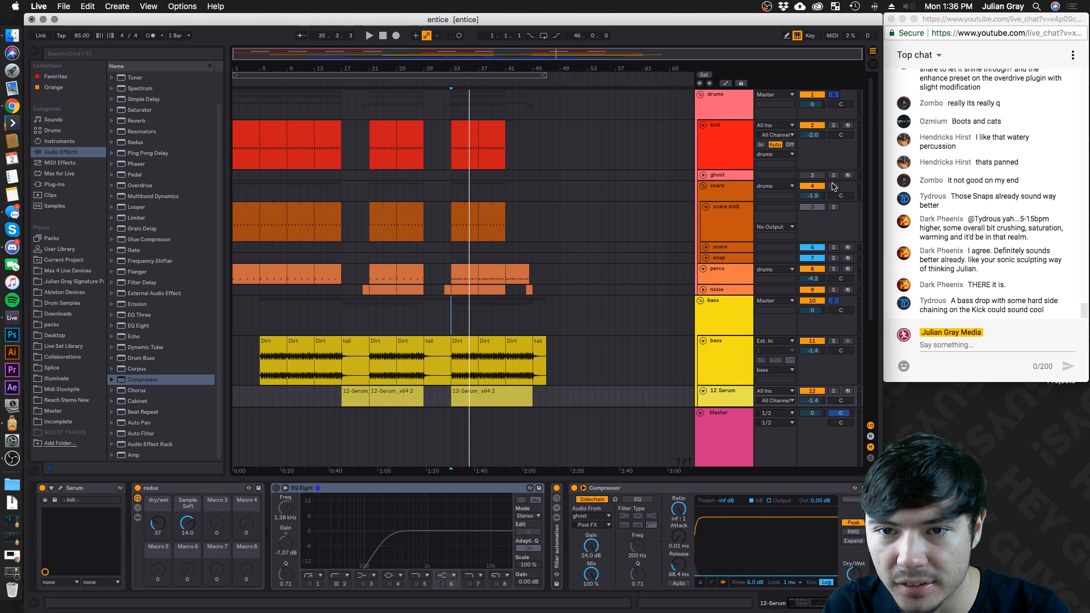
pyautogui.press('space')
pyautogui.scroll(-4, 572, 248)
# Reopen Serum on the 12 Serum track, set oscillator A's FM warp to about 67% and close the window
pyautogui.click(739, 292)
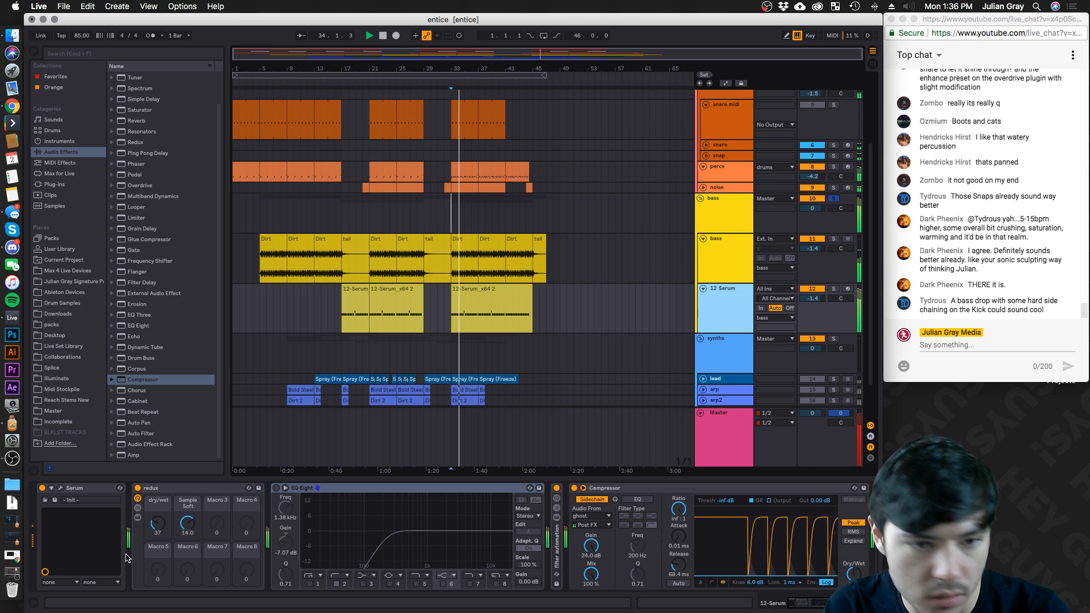
pyautogui.click(60, 488)
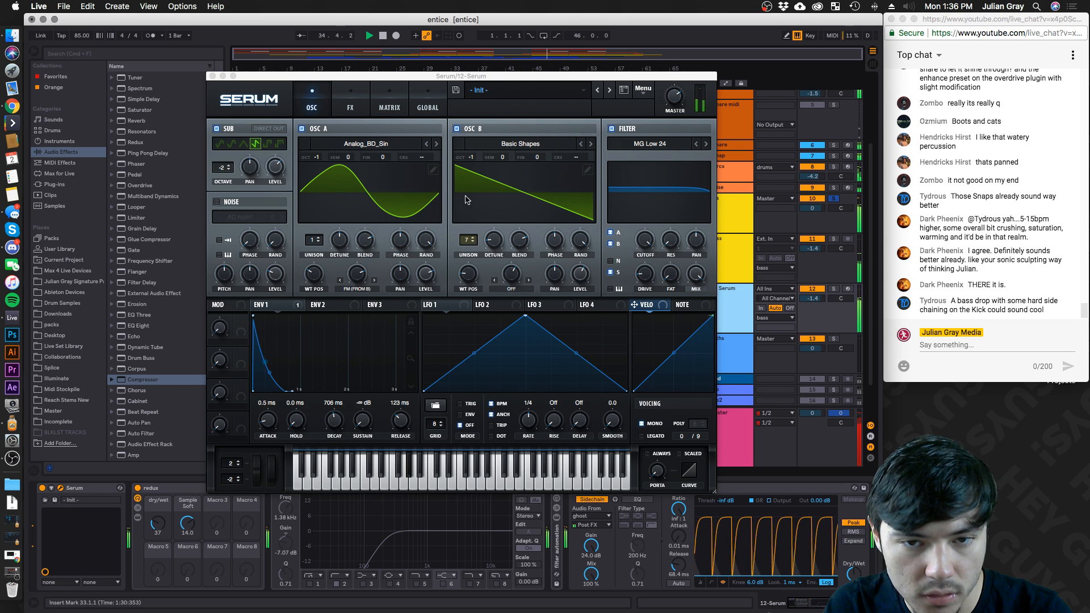
pyautogui.moveTo(364, 278)
pyautogui.mouseDown()
pyautogui.moveTo(360, 263)
pyautogui.moveTo(355, 284)
pyautogui.mouseUp()
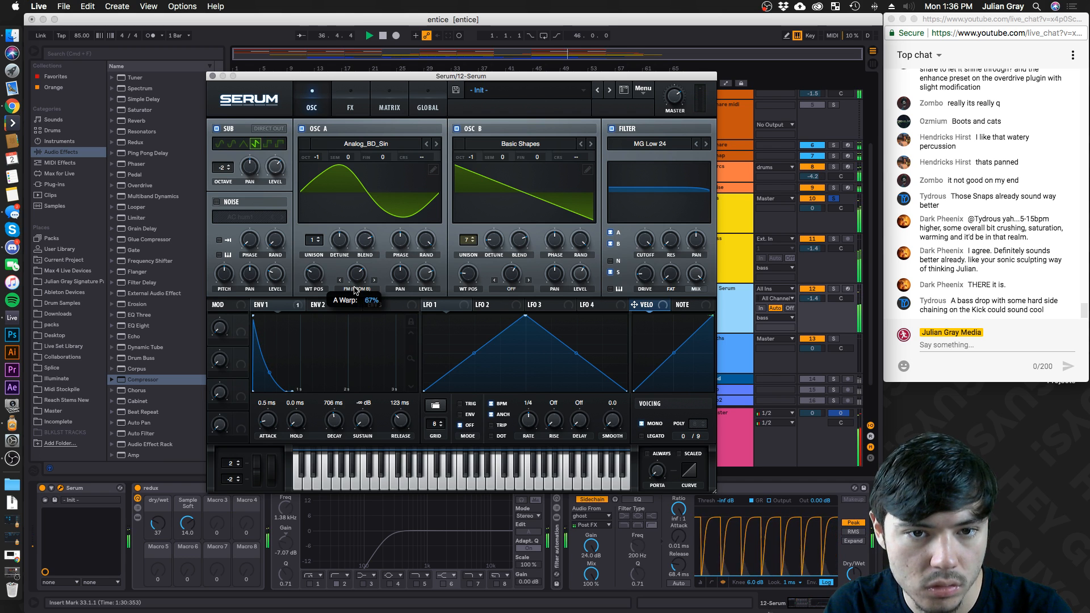
pyautogui.click(213, 77)
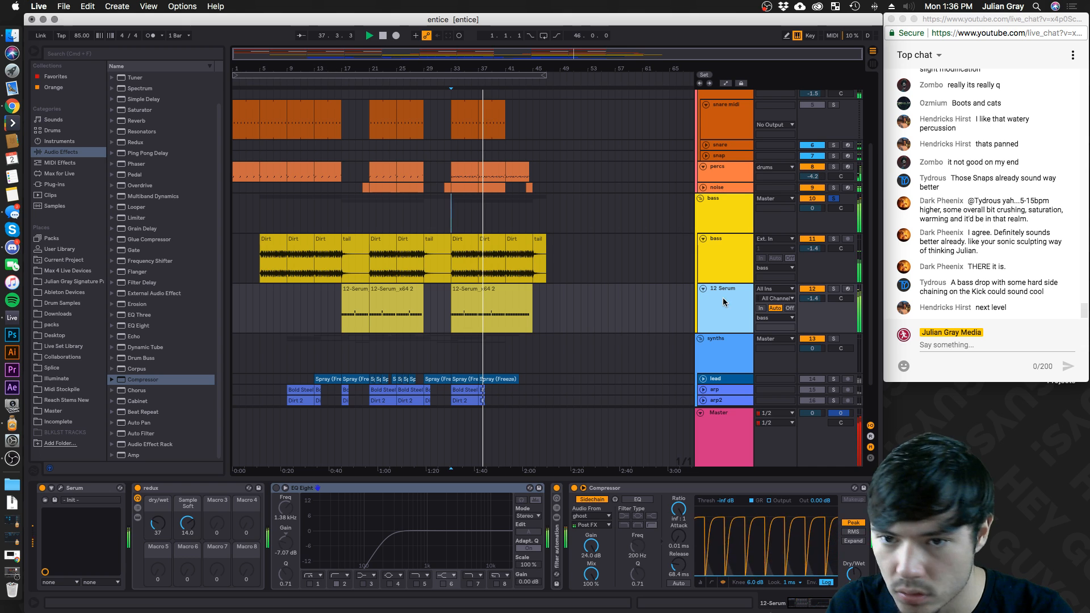
# Lower the bass group's volume to -1.5 dB and show the devices on the bass audio track
pyautogui.click(825, 603)
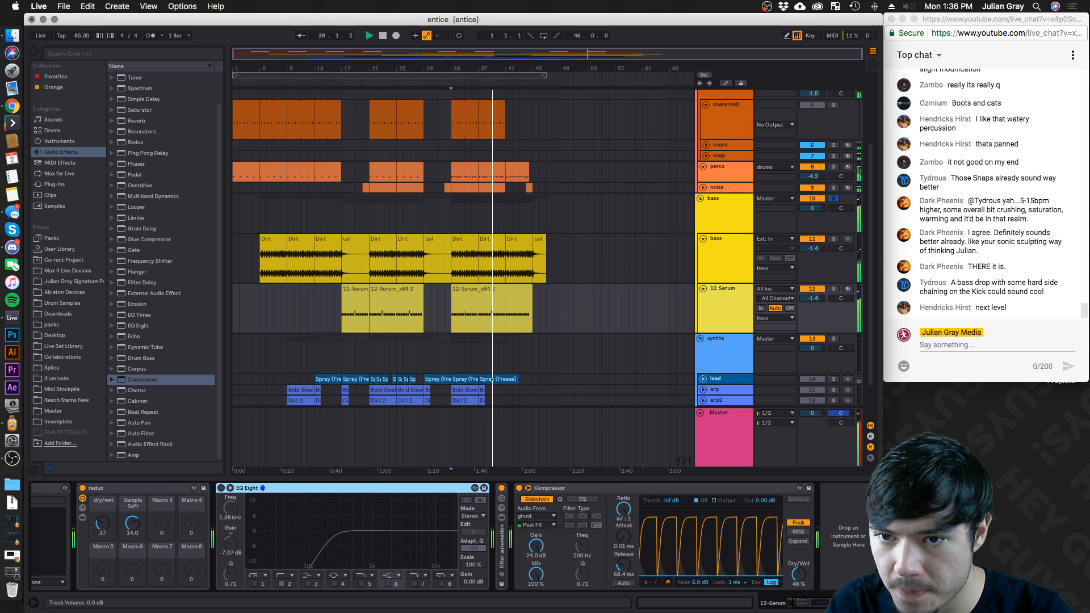
pyautogui.moveTo(812, 209); pyautogui.dragTo(812, 217)
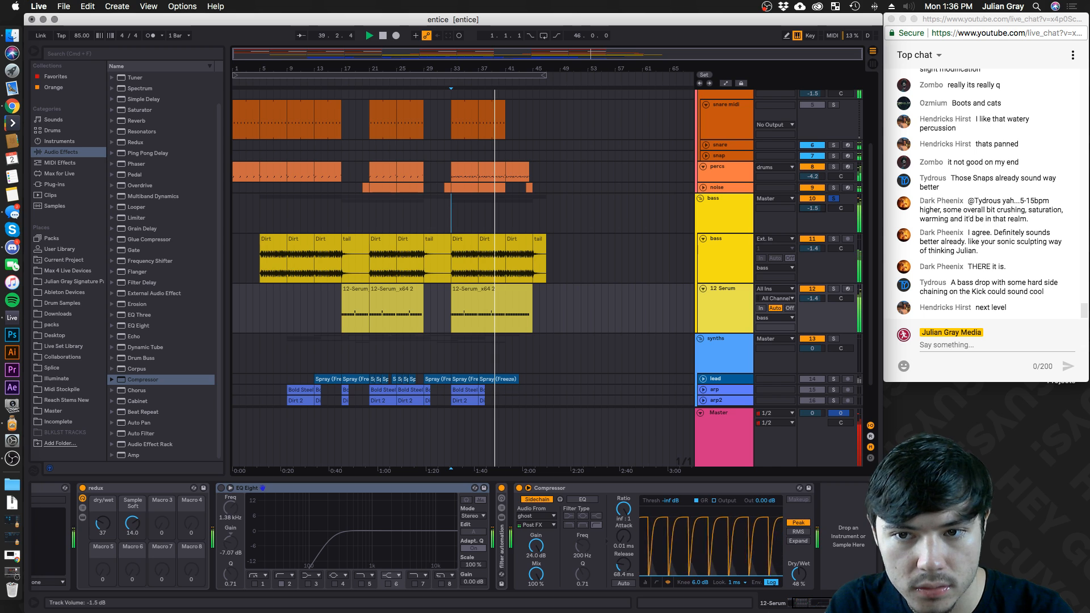
pyautogui.click(735, 221)
pyautogui.click(733, 263)
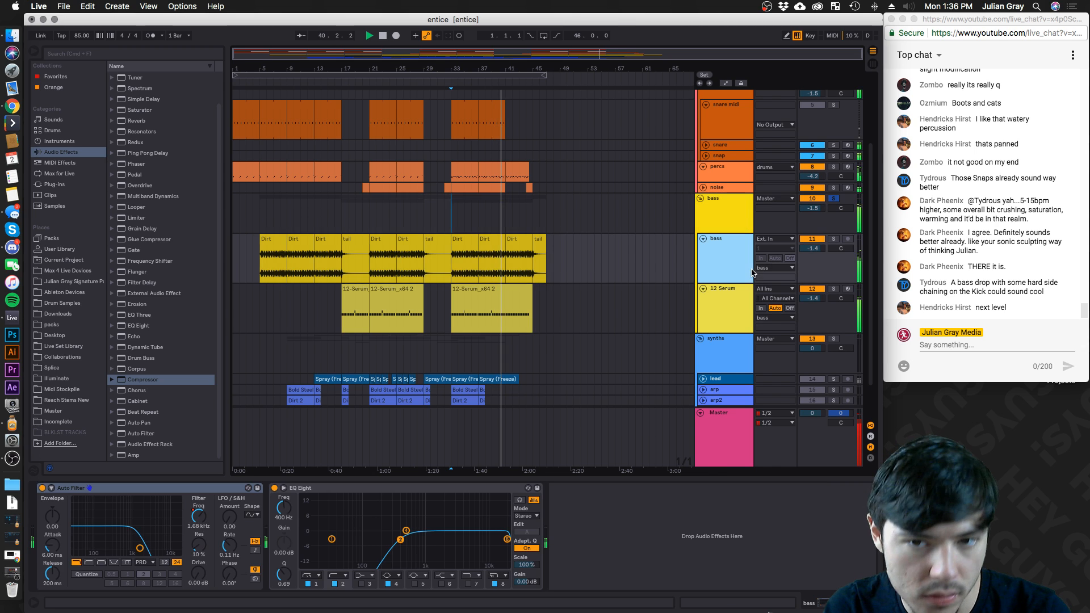
# Delete the EQ Eight from the 12 Serum track's device chain
pyautogui.click(734, 306)
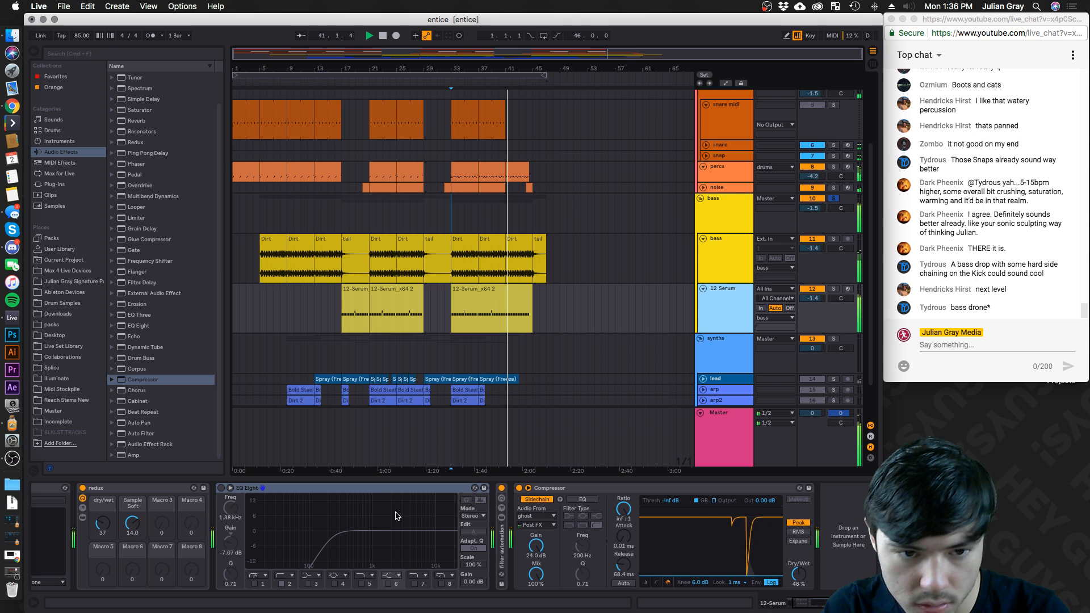
pyautogui.click(373, 494)
pyautogui.press('Delete')
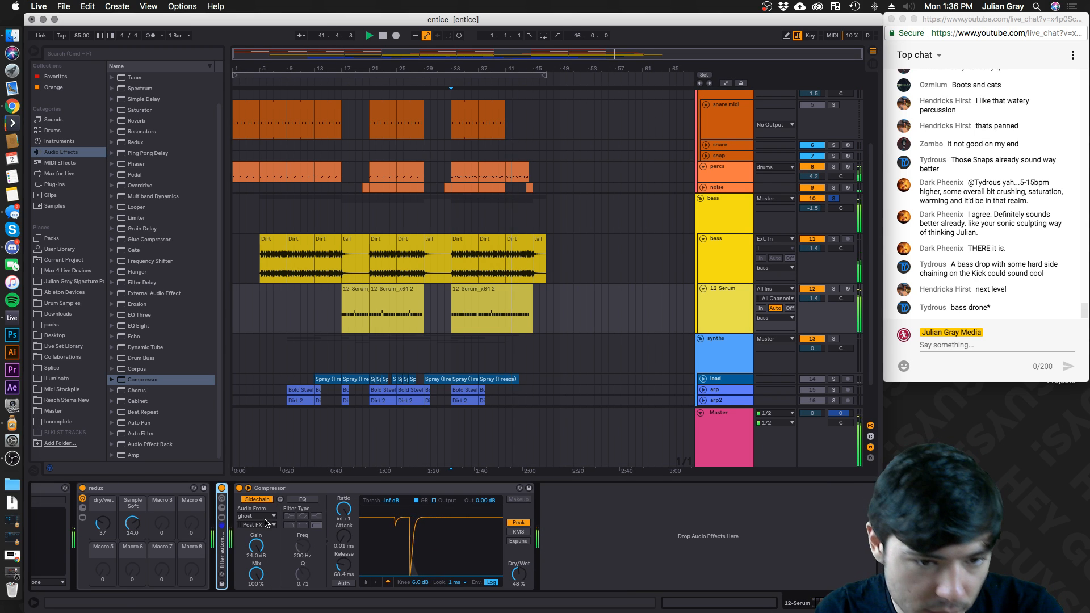
# Unfold the filter automation rack on the 12 Serum track and toggle it off and on to compare
pyautogui.doubleClick(222, 539)
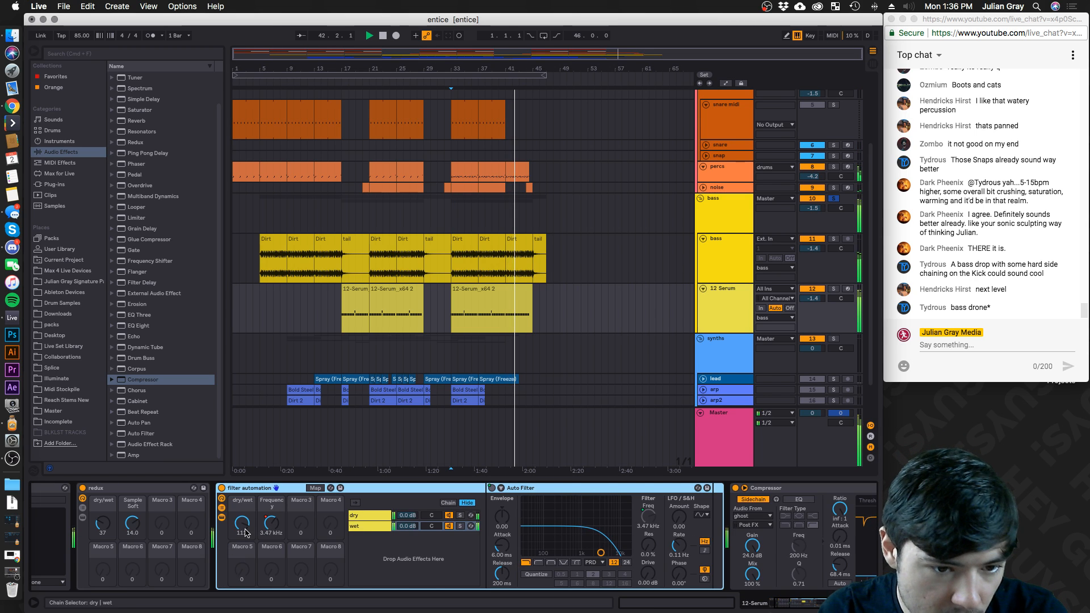
pyautogui.click(221, 488)
pyautogui.click(221, 489)
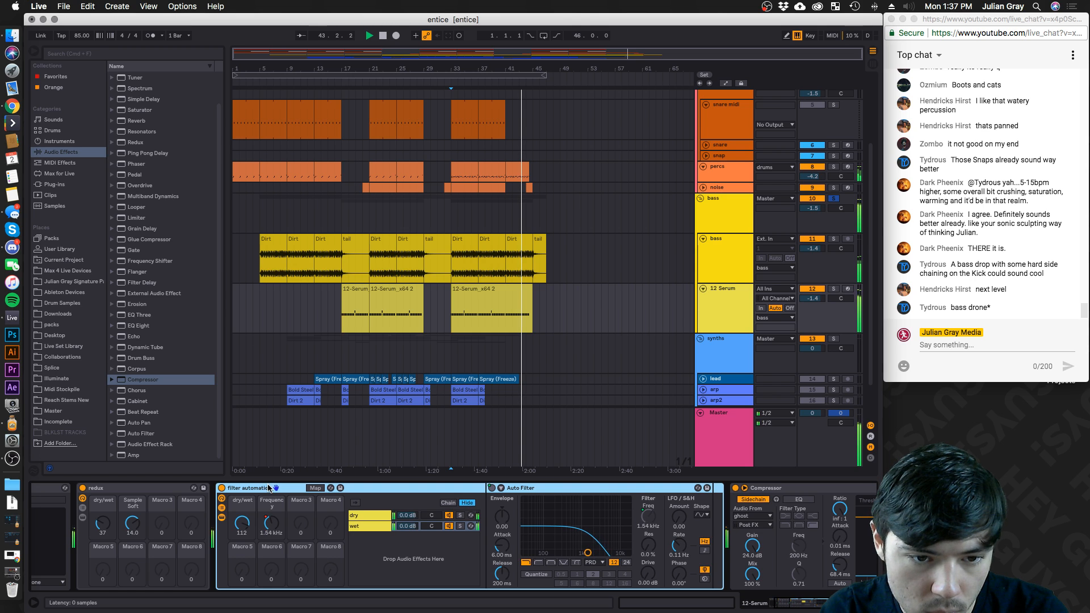
# Play from the 12 Serum clip at bar 33, review the track's device chain and briefly open Serum
pyautogui.click(489, 285)
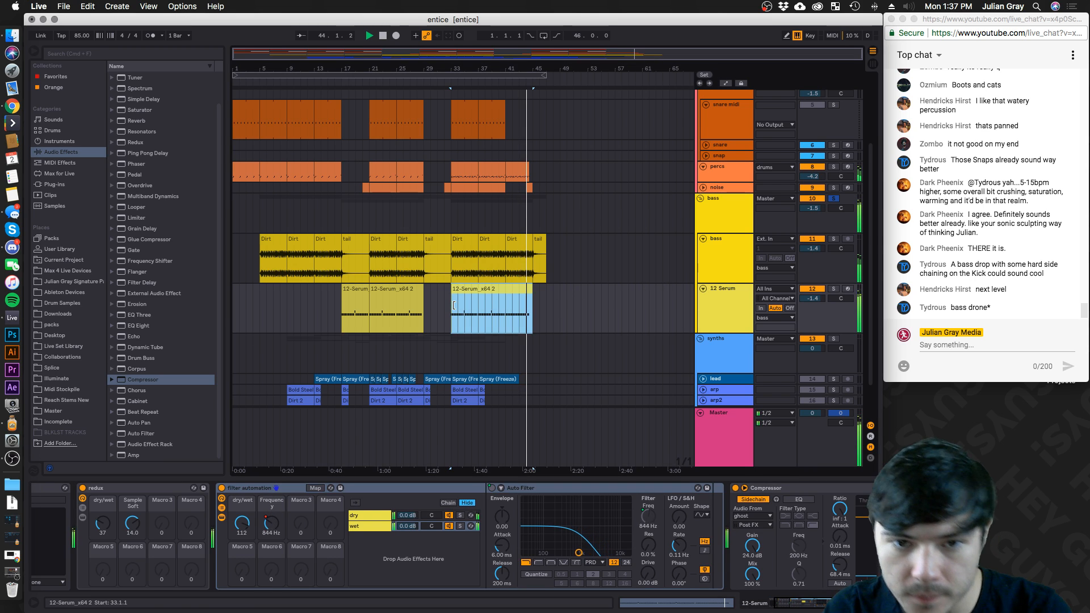
pyautogui.click(820, 608)
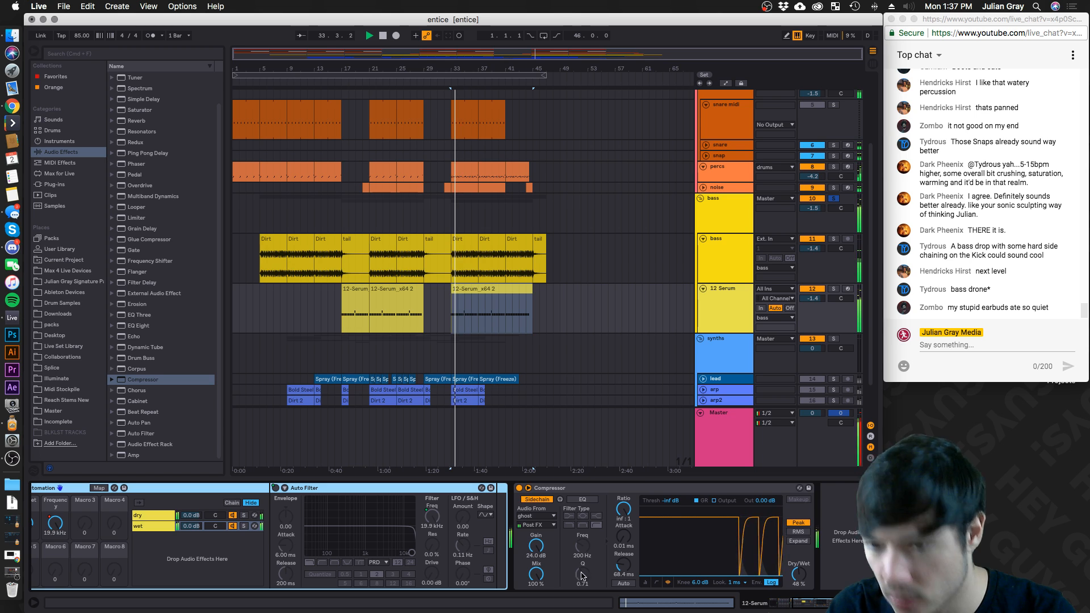
pyautogui.hscroll(-5, 263, 568)
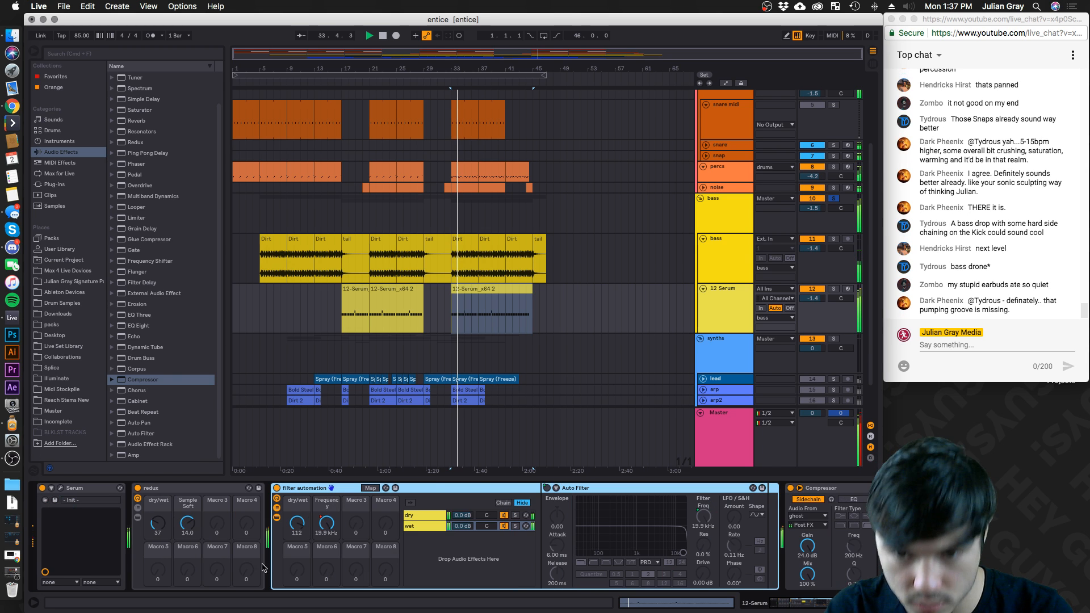
pyautogui.click(61, 489)
pyautogui.click(216, 78)
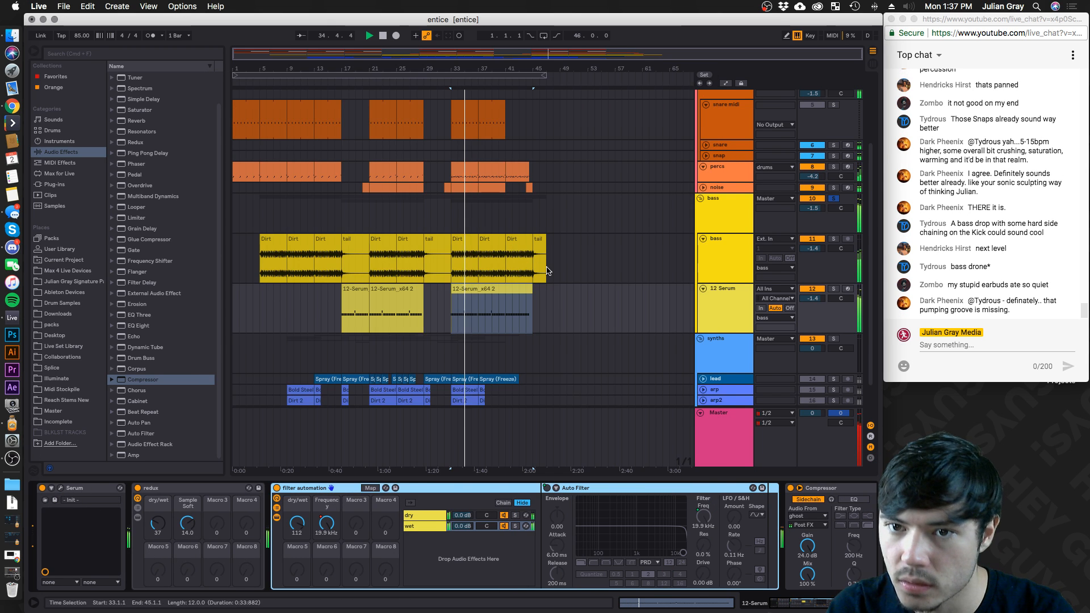
# Lower the bass group's volume, then reduce the drums and bass groups together to -5.5 dB and -7.5 dB
pyautogui.scroll(2, 547, 271)
pyautogui.click(702, 249)
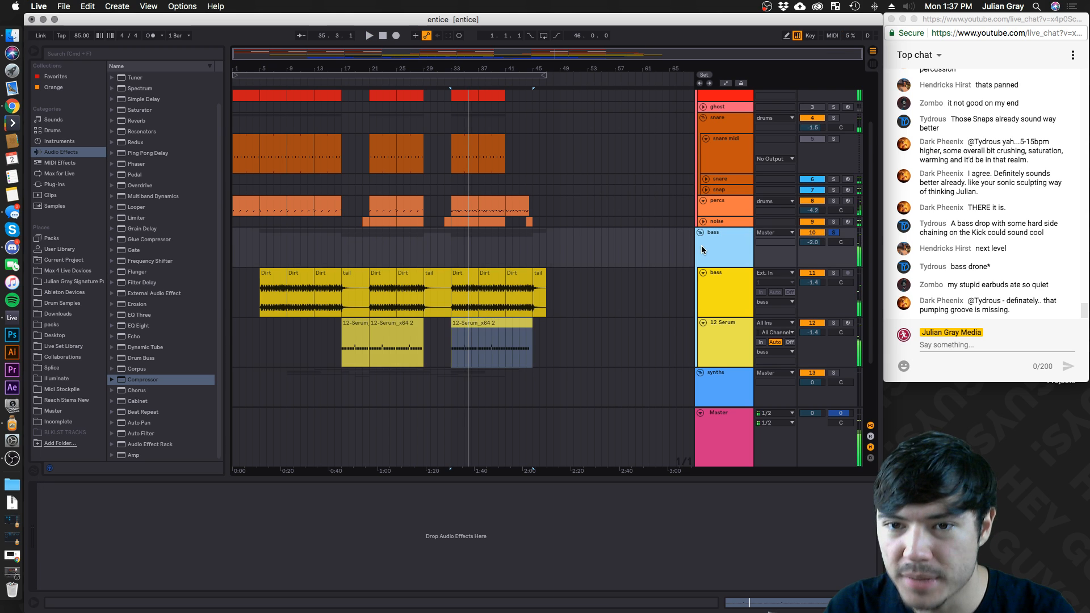
pyautogui.scroll(3, 702, 250)
pyautogui.click(766, 107)
pyautogui.moveTo(812, 104); pyautogui.dragTo(812, 114)
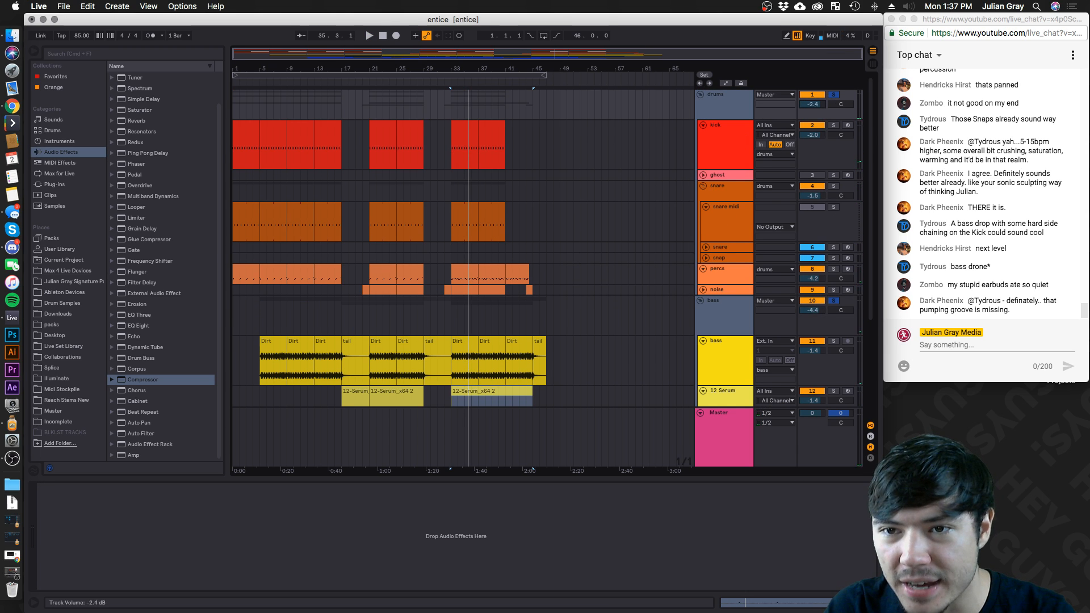
# Lower the synths group's volume to -6.1 dB
pyautogui.scroll(-5, 683, 241)
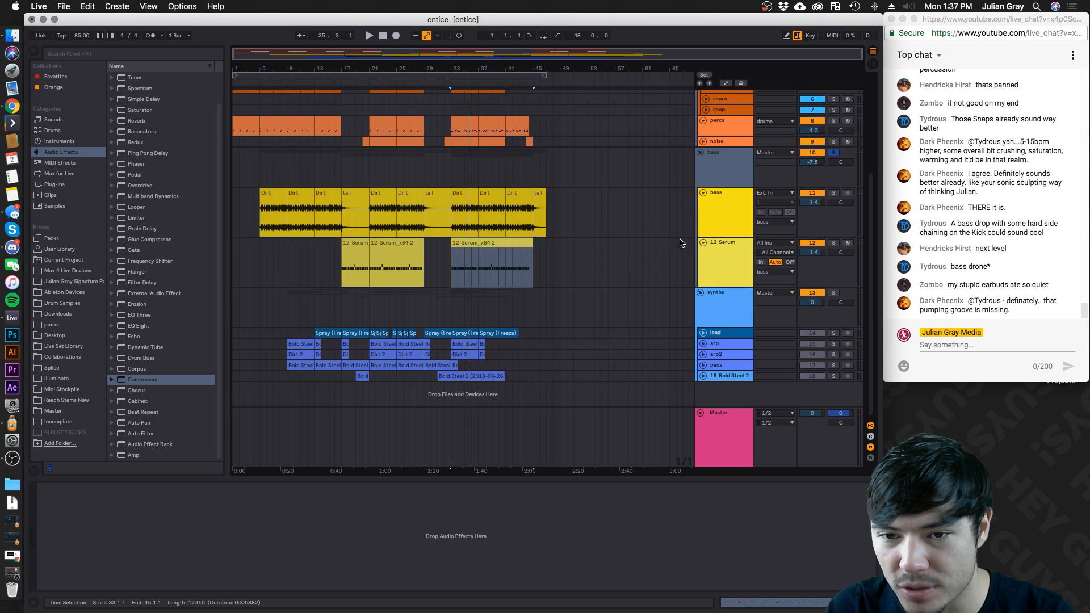
pyautogui.click(723, 295)
pyautogui.moveTo(814, 302); pyautogui.dragTo(814, 309)
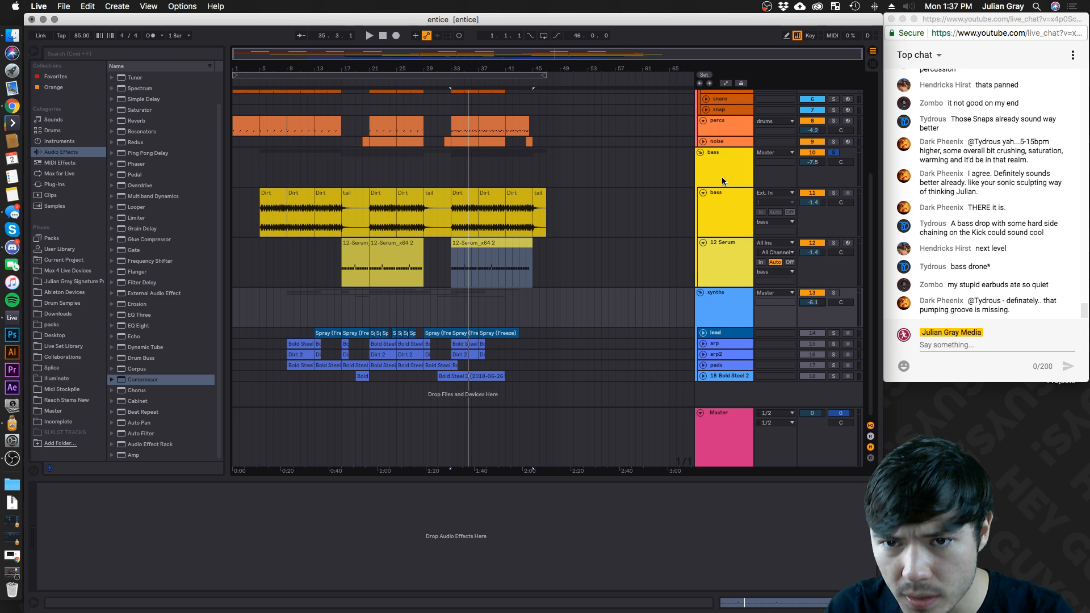
# Unsolo the drums and bass groups and play the full mix from bar 33
pyautogui.scroll(5, 722, 180)
pyautogui.click(732, 107)
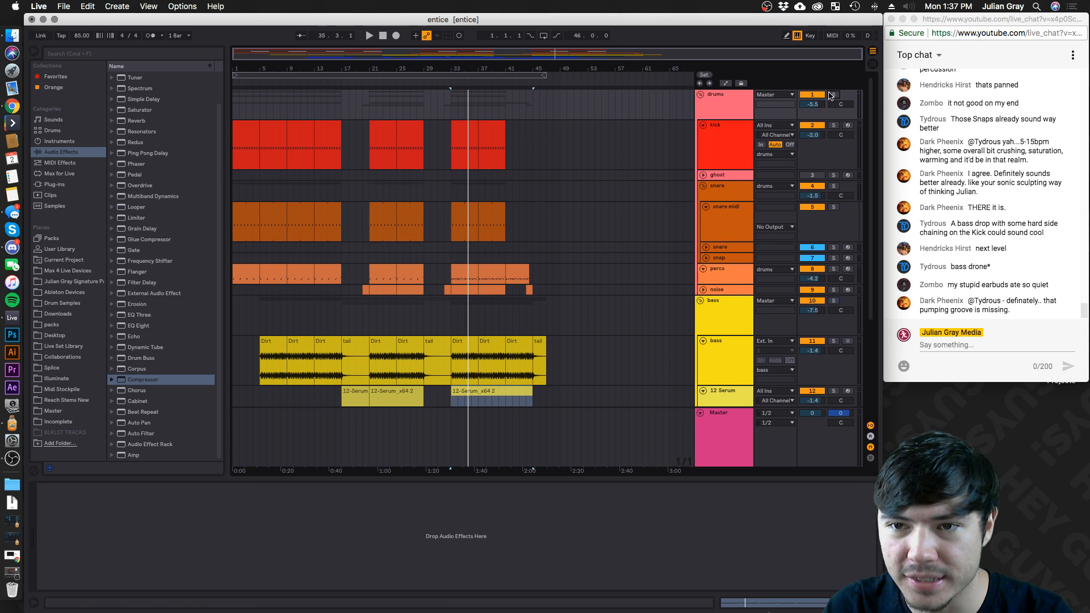
pyautogui.press('space')
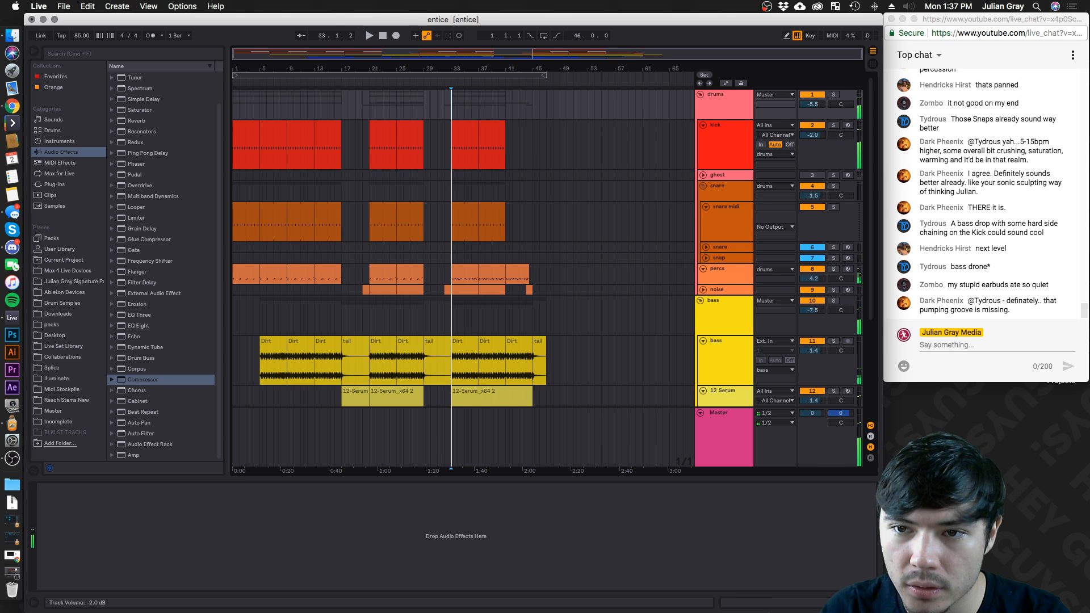
# Move the kick track out of the drums group to above it and set its volume to -2.2 dB
pyautogui.click(737, 127)
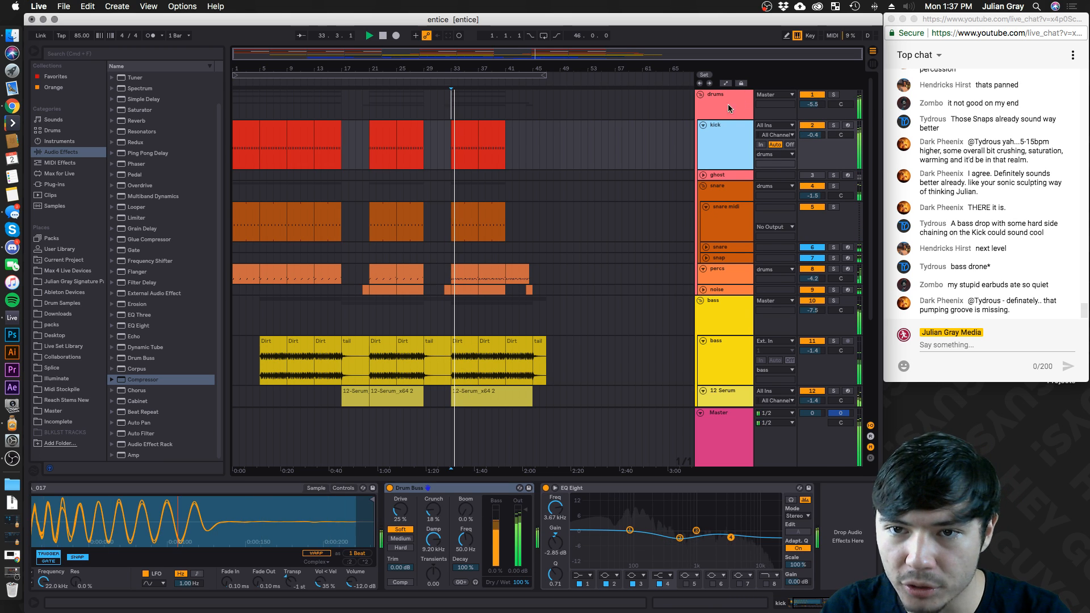
pyautogui.moveTo(729, 105); pyautogui.dragTo(729, 91)
pyautogui.moveTo(813, 104); pyautogui.dragTo(813, 105)
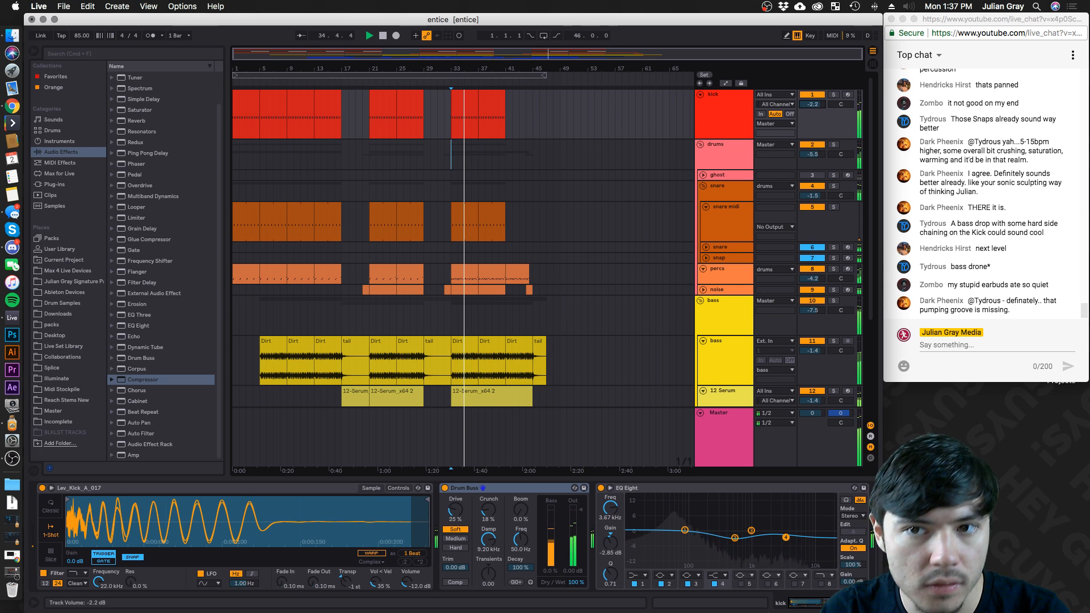
pyautogui.click(737, 114)
# Raise the drums group's volume to -2.2 dB and replay from bar 33
pyautogui.press('space')
pyautogui.moveTo(816, 159); pyautogui.dragTo(818, 156)
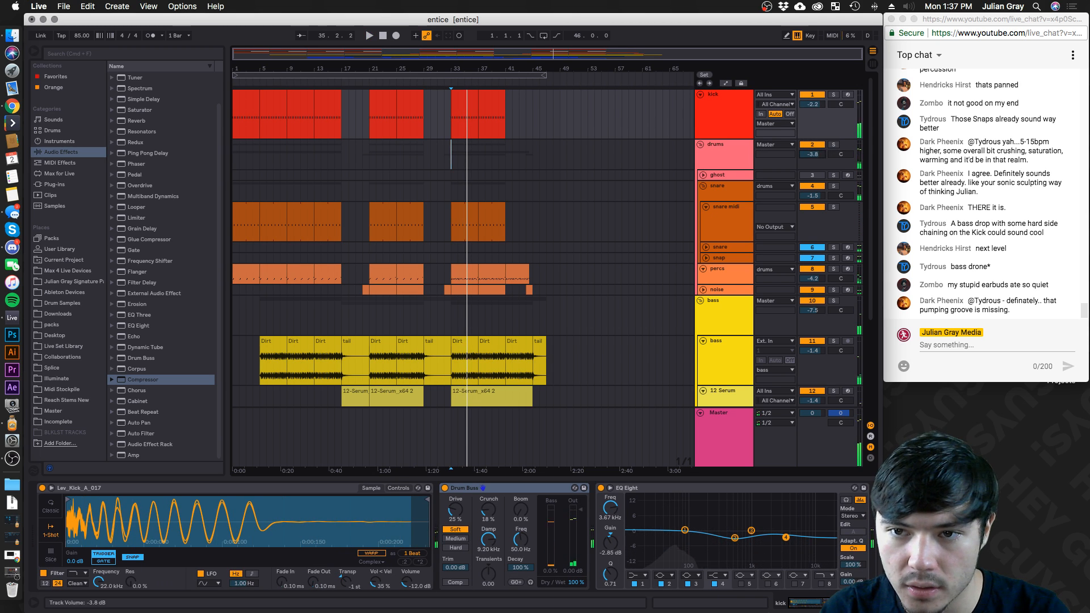
pyautogui.press('space')
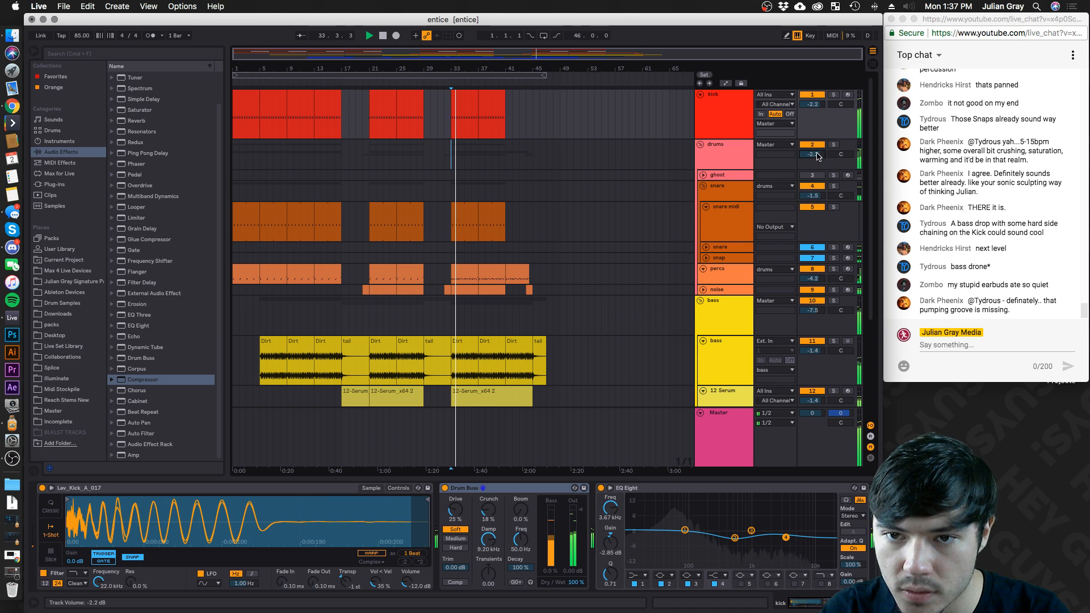
# Raise the bass group's volume to -2.2 dB while the full mix plays
pyautogui.click(730, 162)
pyautogui.scroll(-5, 736, 180)
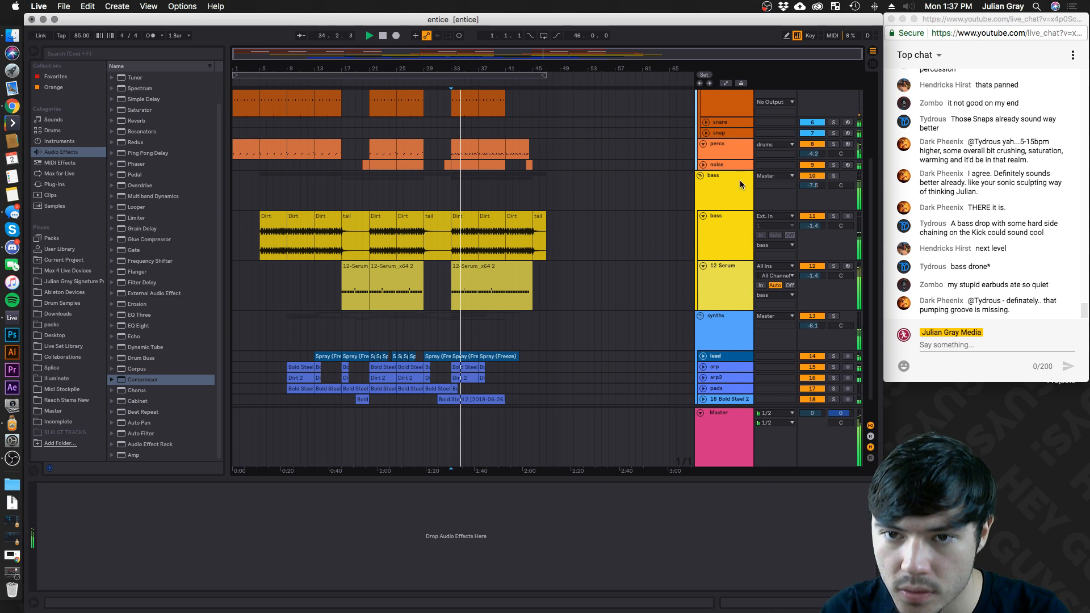
pyautogui.moveTo(819, 184); pyautogui.dragTo(819, 165)
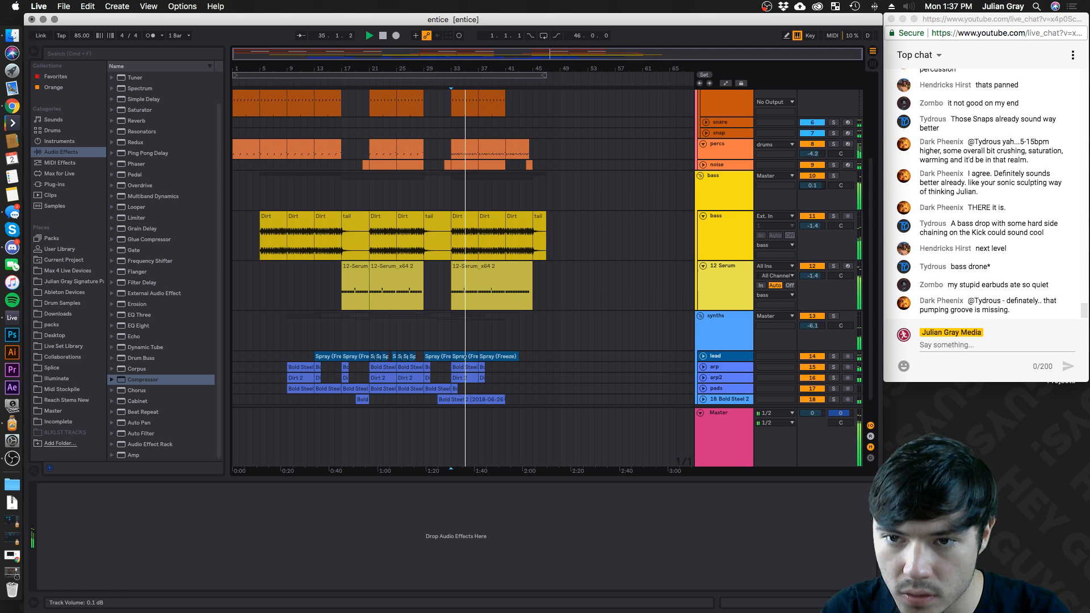
pyautogui.click(704, 184)
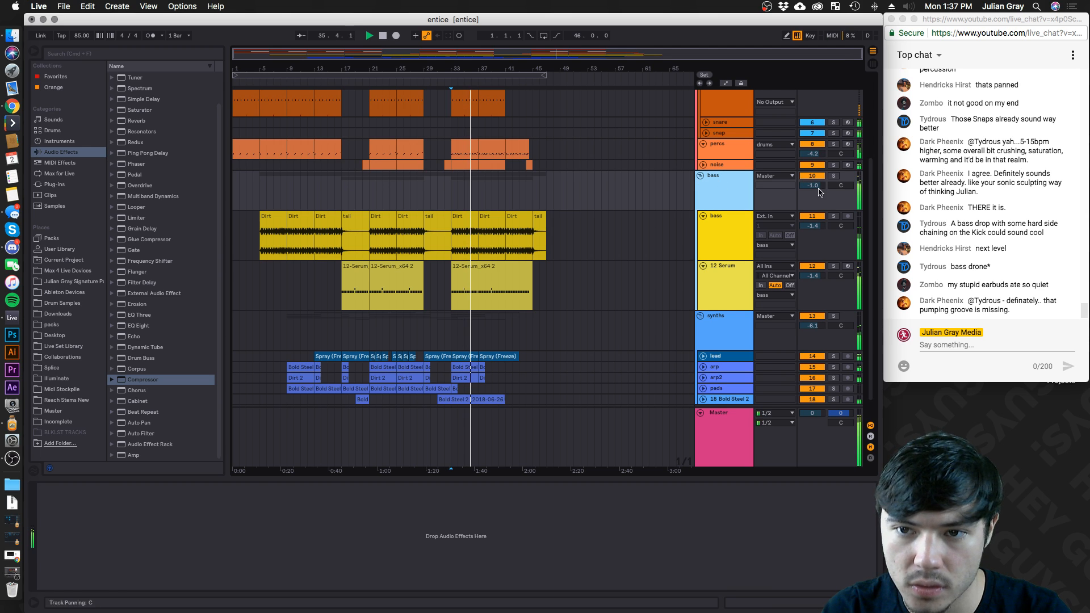
pyautogui.moveTo(813, 186); pyautogui.dragTo(812, 189)
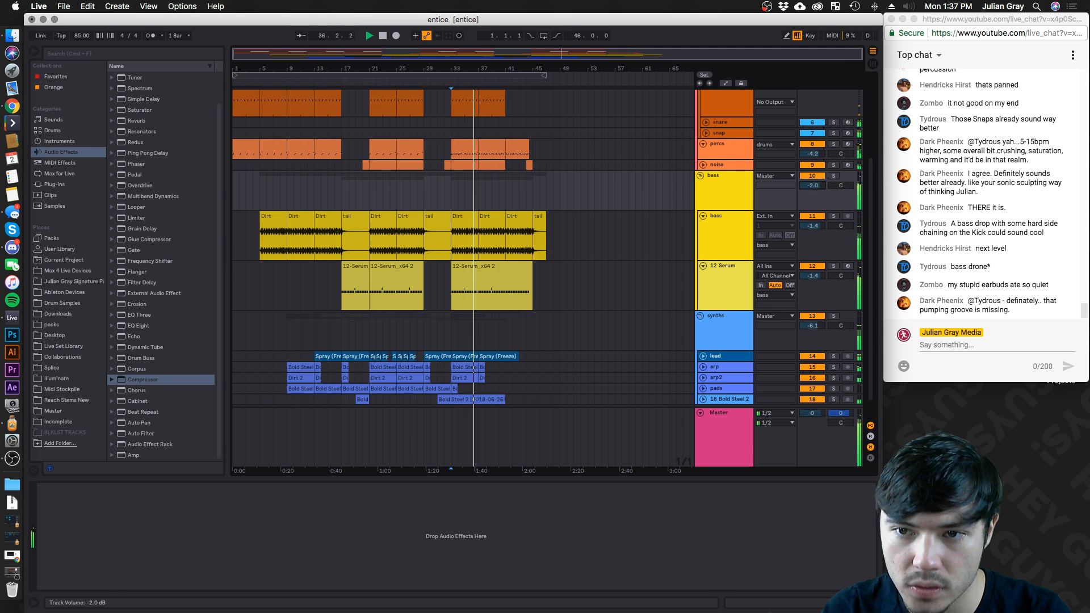
pyautogui.click(710, 248)
pyautogui.click(723, 179)
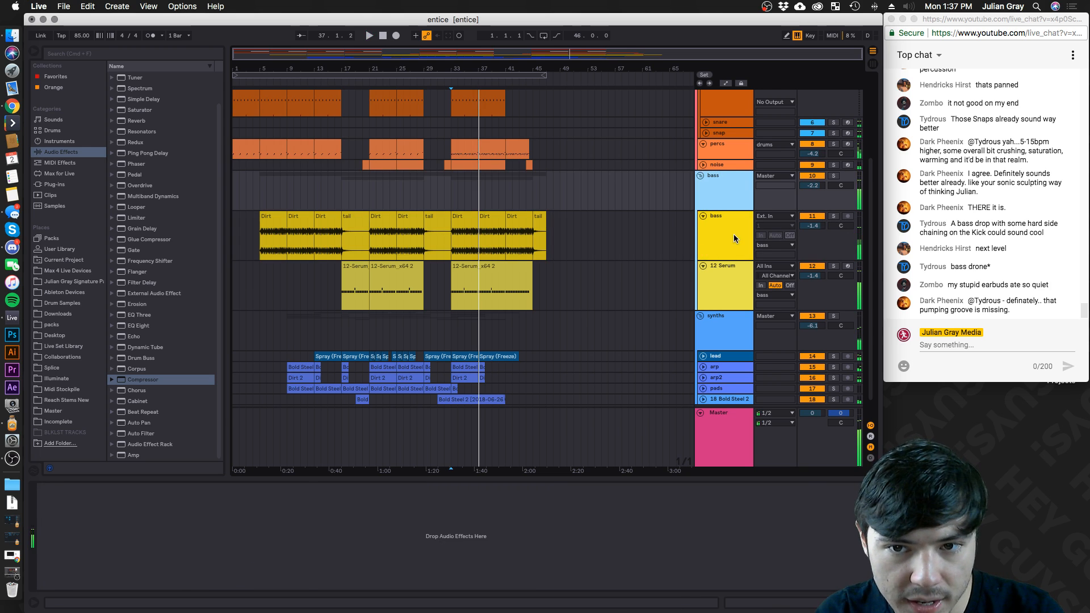
# Move the sidechain Compressor from the 12 Serum track onto the bass group
pyautogui.click(724, 264)
pyautogui.hscroll(5, 830, 588)
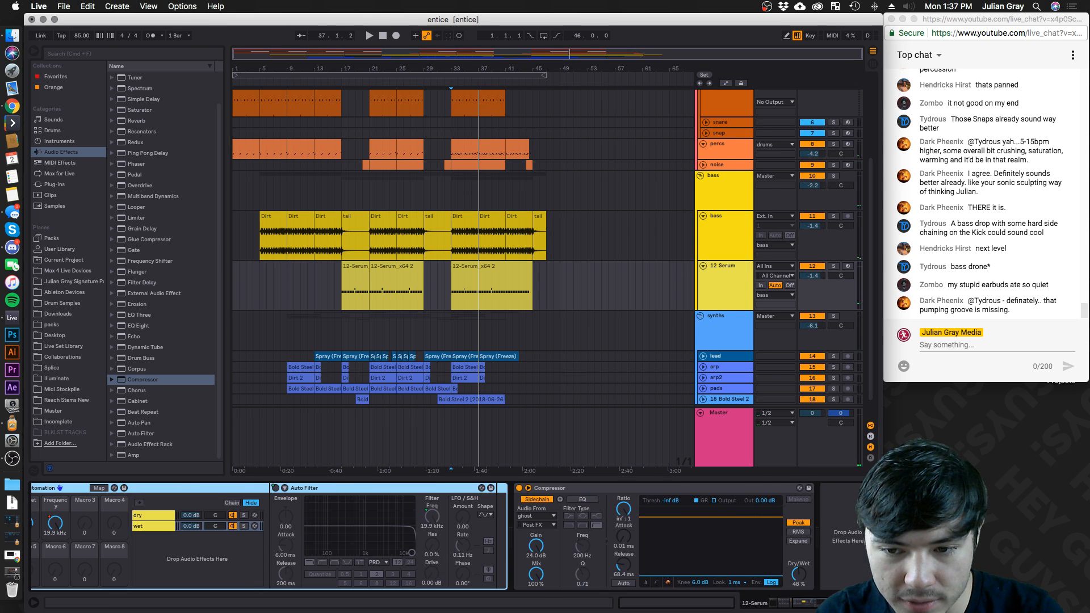
pyautogui.click(677, 491)
pyautogui.press('super+x')
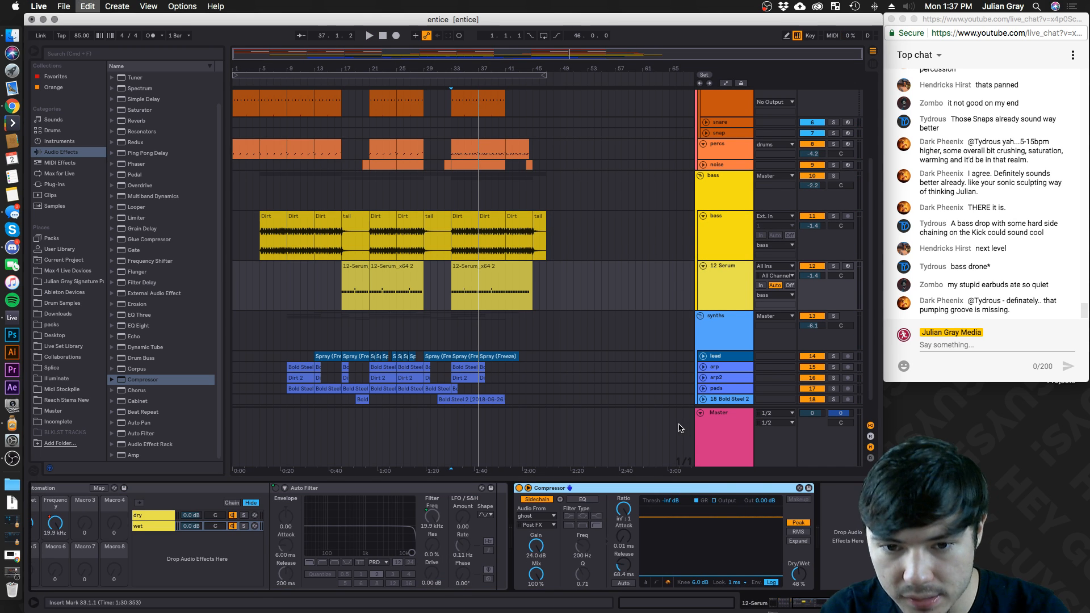
pyautogui.click(724, 284)
pyautogui.click(711, 175)
pyautogui.click(329, 351)
pyautogui.press('super+v')
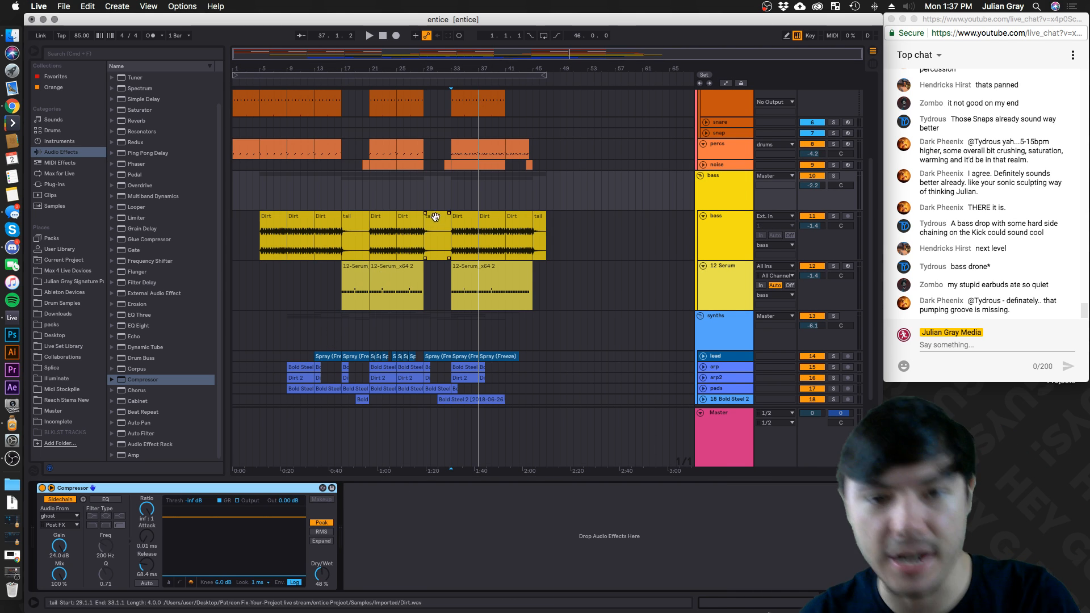
# Solo the bass group during playback from bar 33, and try a 217 ms compressor release before undoing it
pyautogui.click(495, 250)
pyautogui.press('space')
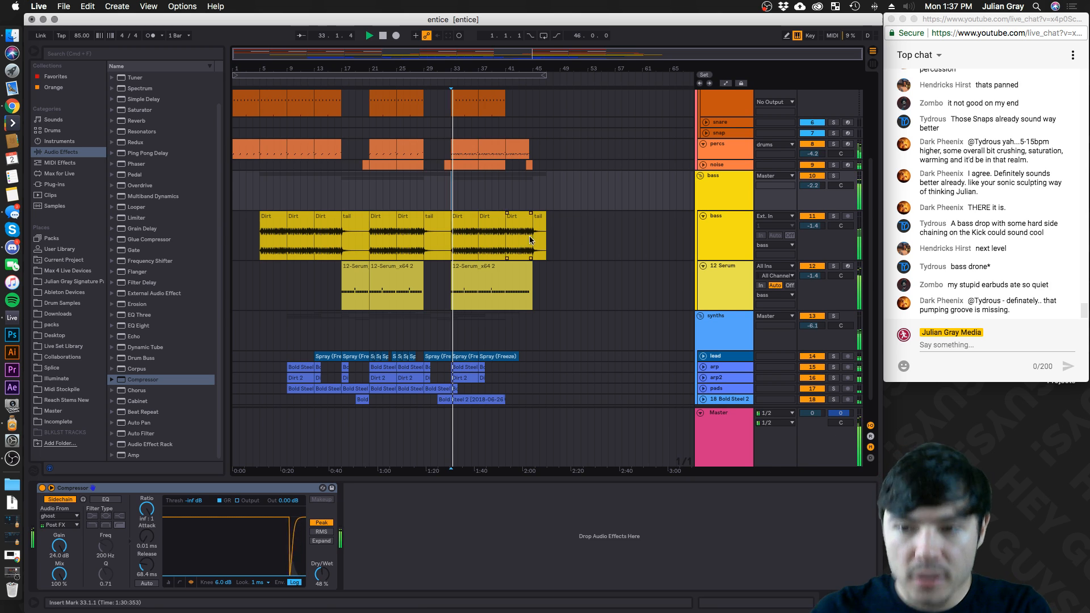
pyautogui.click(833, 176)
pyautogui.moveTo(147, 565); pyautogui.dragTo(146, 545)
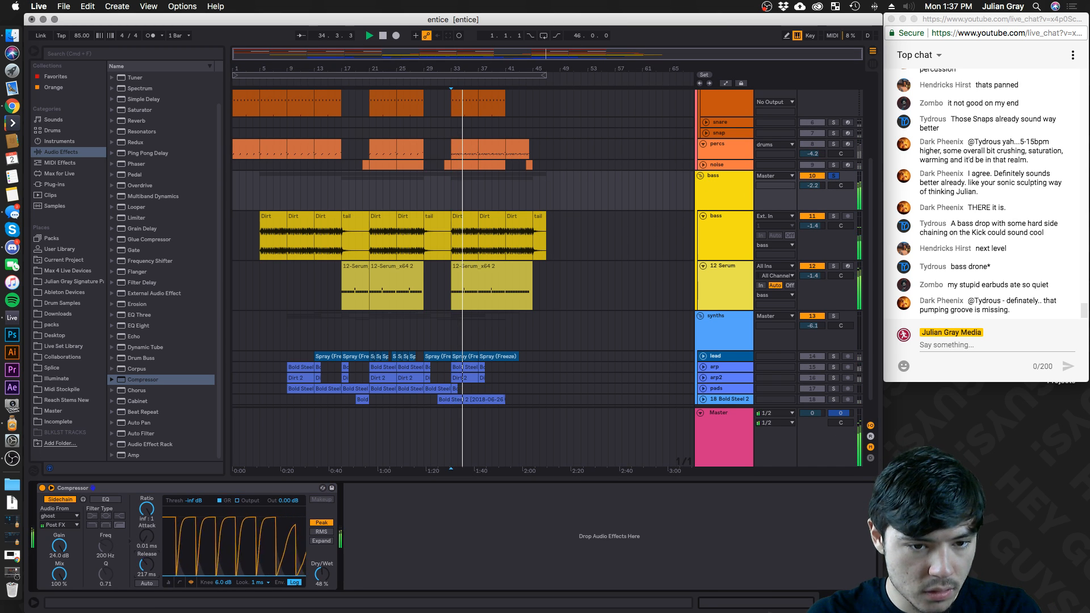
pyautogui.press('super+z')
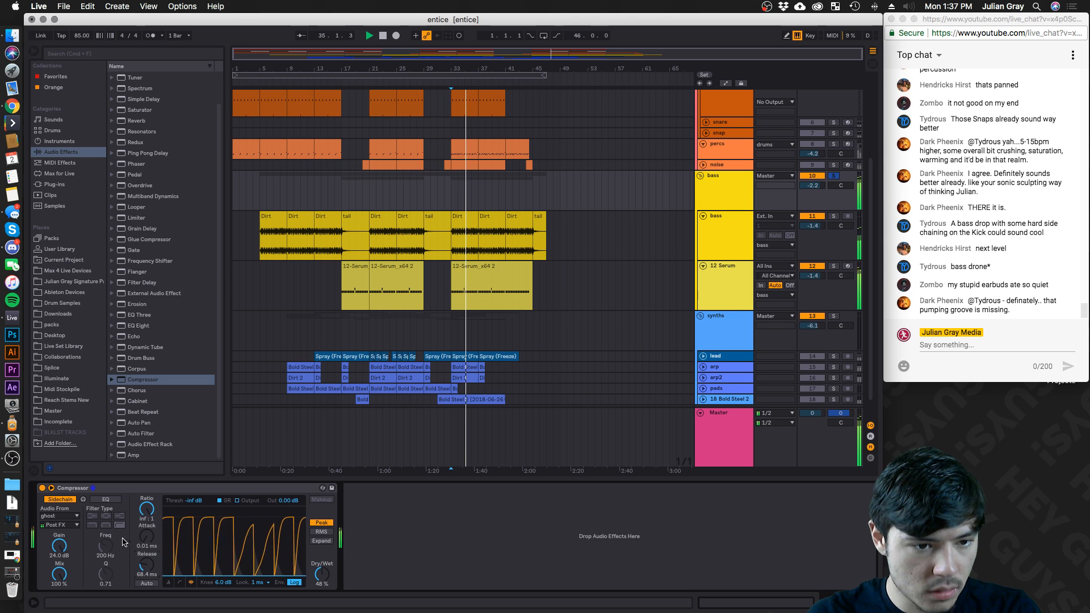
# Set the bass group compressor's sidechain source to kick and its threshold to -45.1 dB, and switch to the compact meter display
pyautogui.click(59, 516)
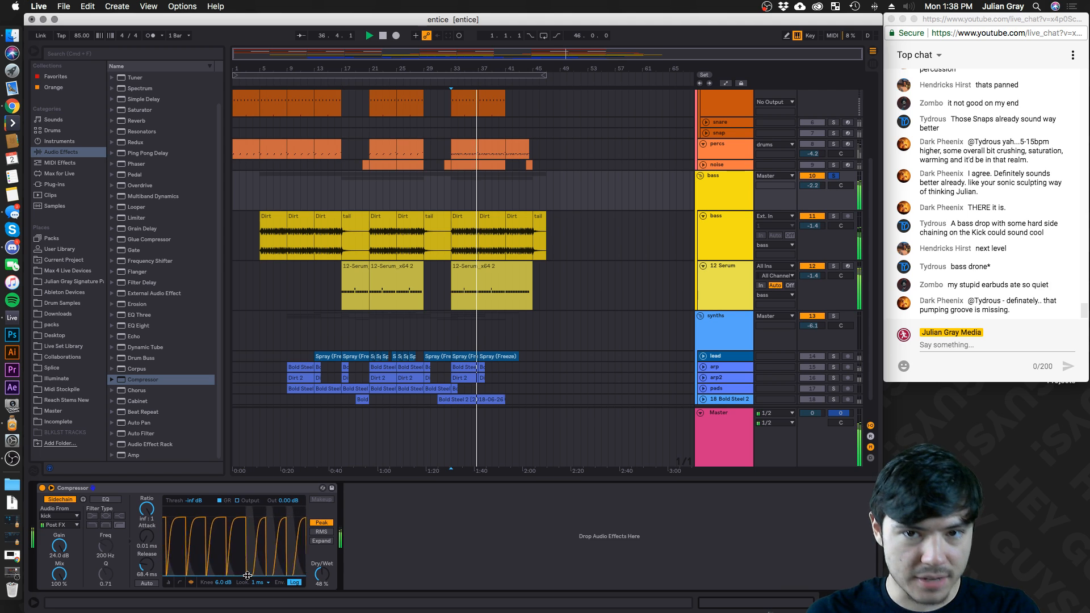
pyautogui.moveTo(248, 576); pyautogui.dragTo(248, 568)
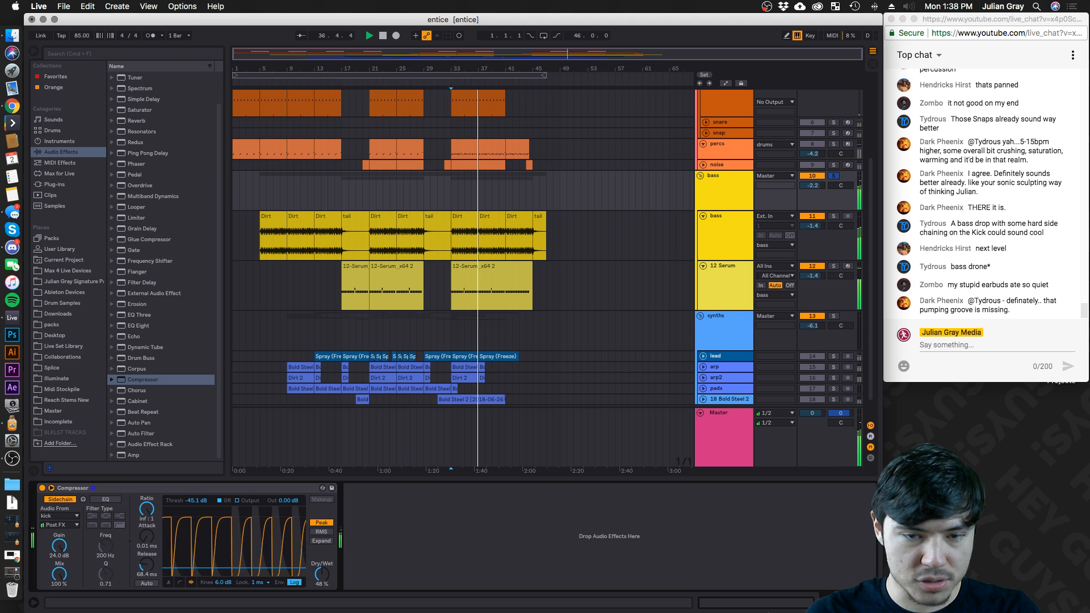
pyautogui.click(168, 582)
# Inspect the device chains of the kick and bass tracks, and return to the bass group's compressor
pyautogui.scroll(5, 600, 219)
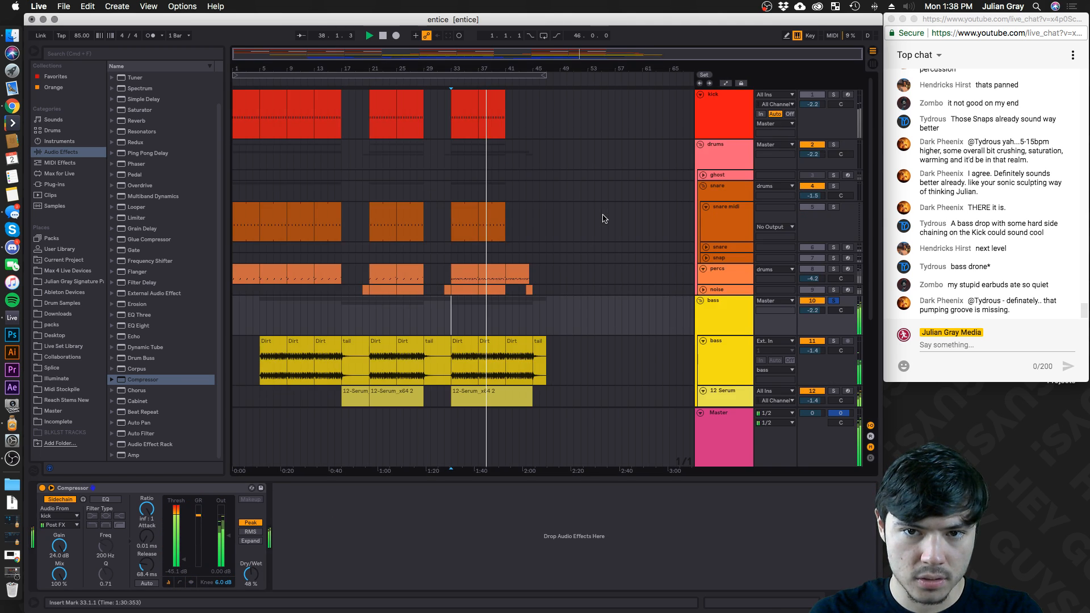
pyautogui.click(725, 97)
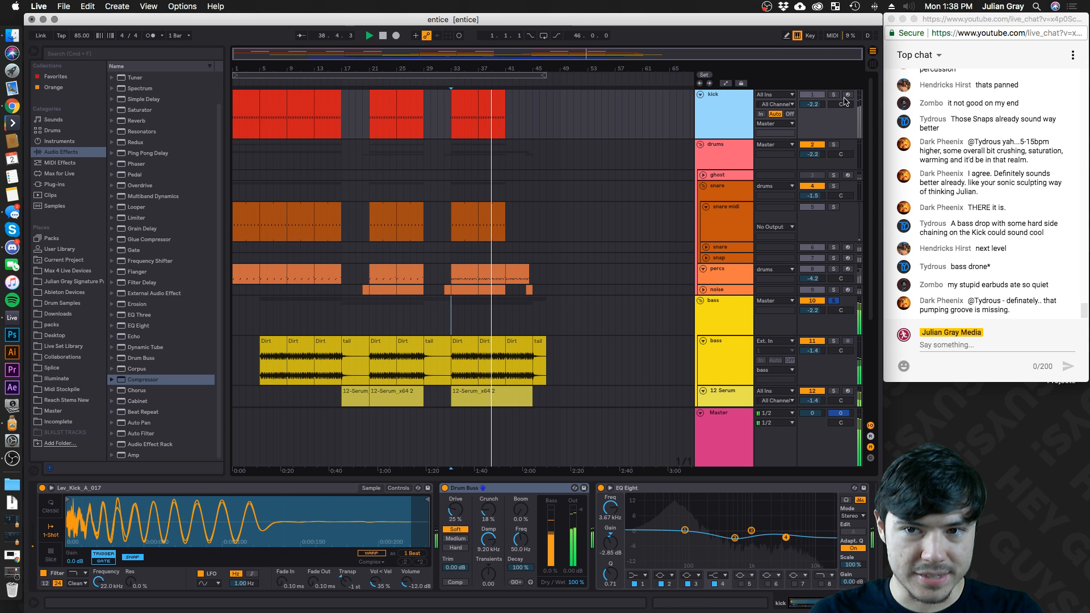
pyautogui.scroll(-5, 703, 232)
pyautogui.click(705, 235)
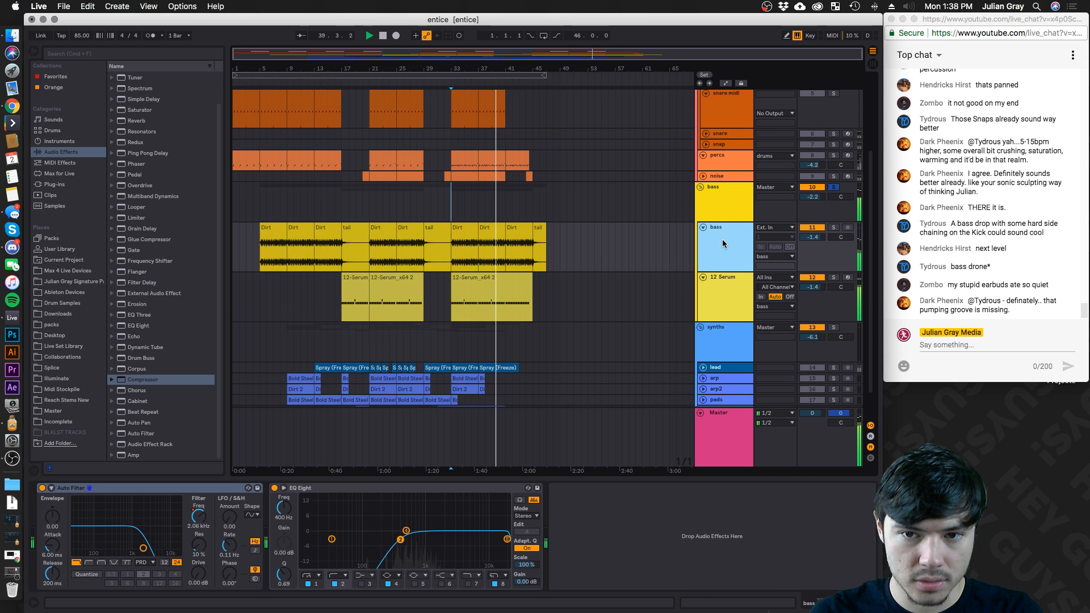
pyautogui.click(744, 202)
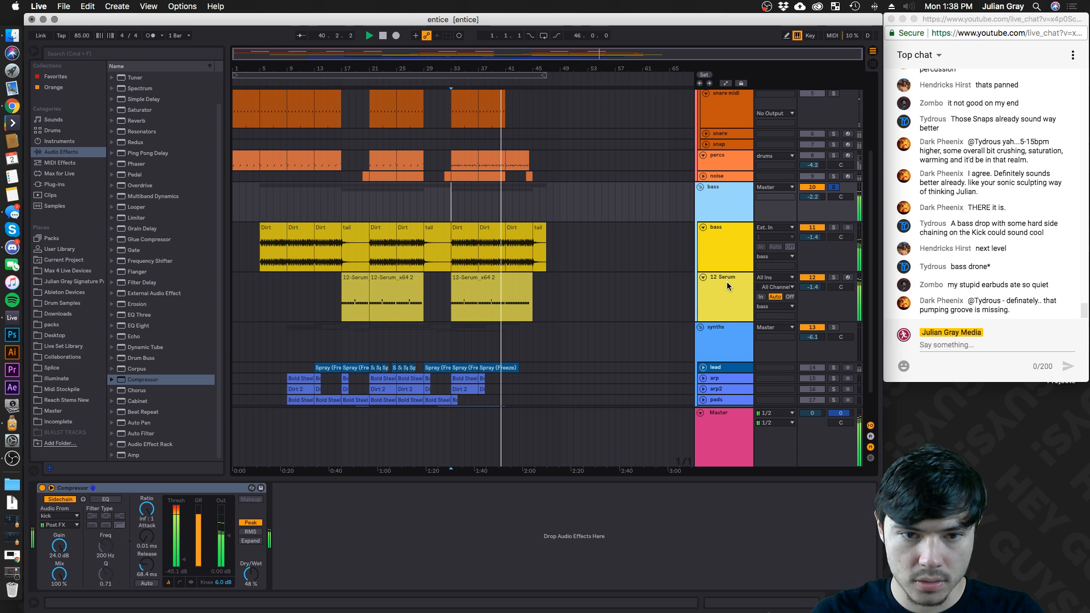
# Lower the compressor's sidechain gain to 1.14 dB while replaying the bass from bar 33
pyautogui.press('space')
pyautogui.moveTo(59, 547)
pyautogui.mouseDown()
pyautogui.moveTo(59, 560)
pyautogui.moveTo(60, 546)
pyautogui.mouseUp()
pyautogui.press('space')
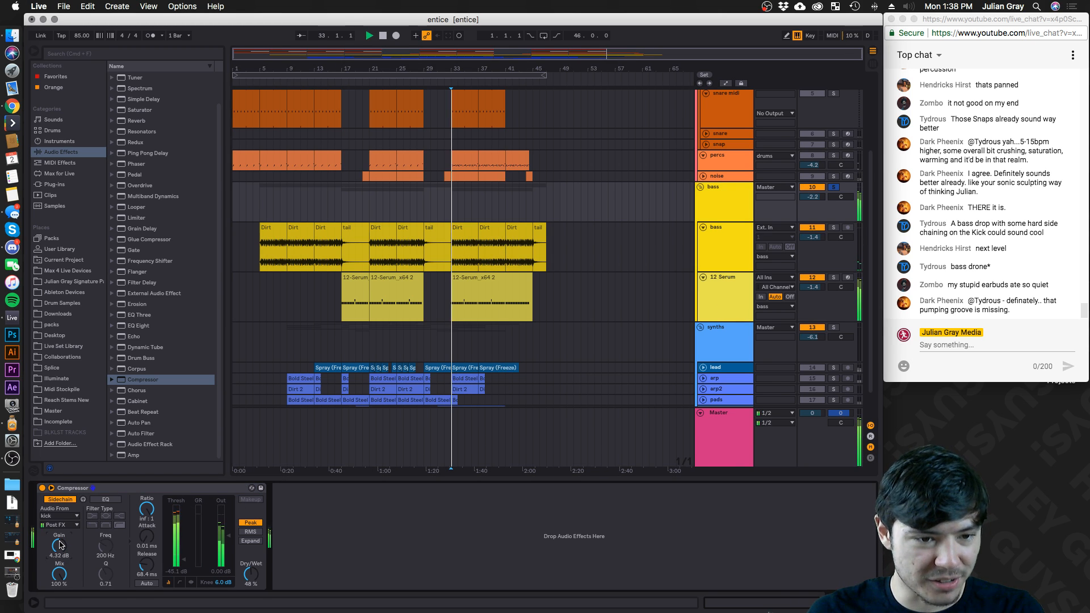
pyautogui.press('space')
# Enable the compressor's sidechain EQ and set its high-pass filter to 3.09 kHz with a Q of 1.73
pyautogui.click(106, 500)
pyautogui.moveTo(106, 547); pyautogui.dragTo(106, 533)
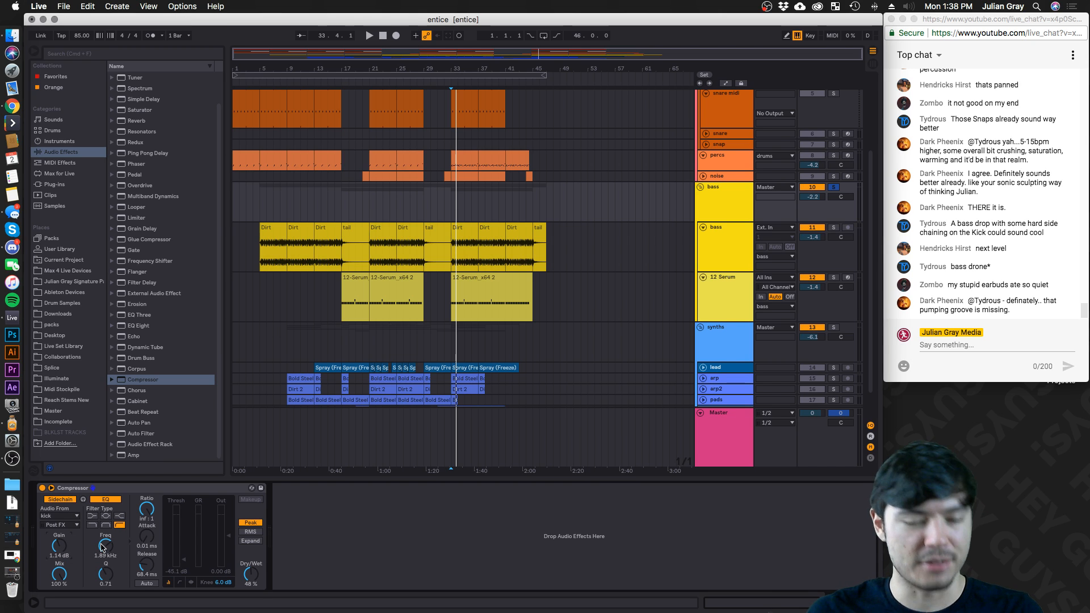
pyautogui.press('space')
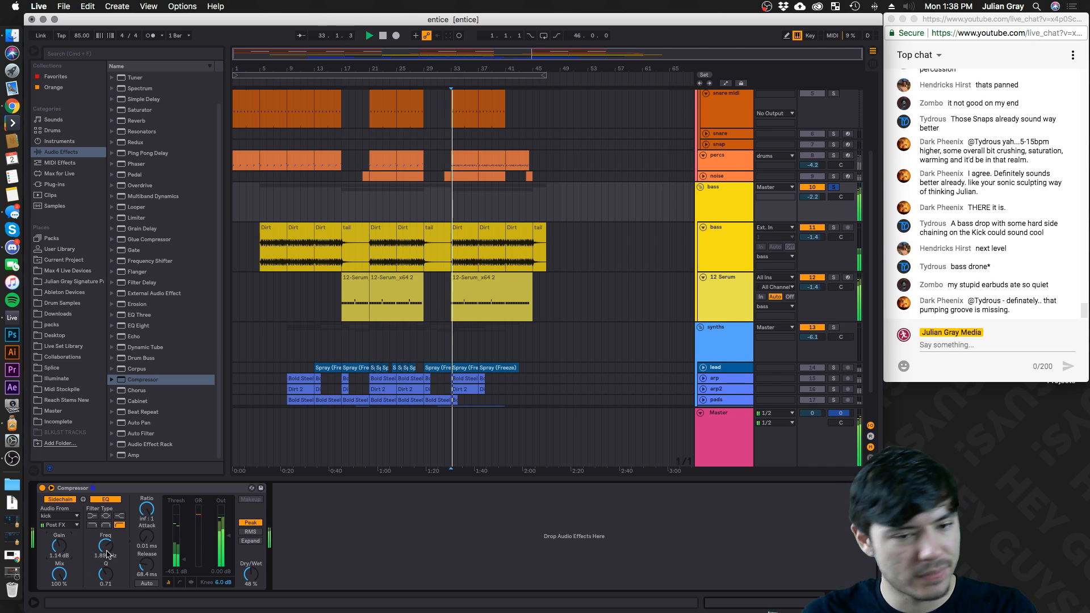
pyautogui.moveTo(105, 550); pyautogui.dragTo(104, 541)
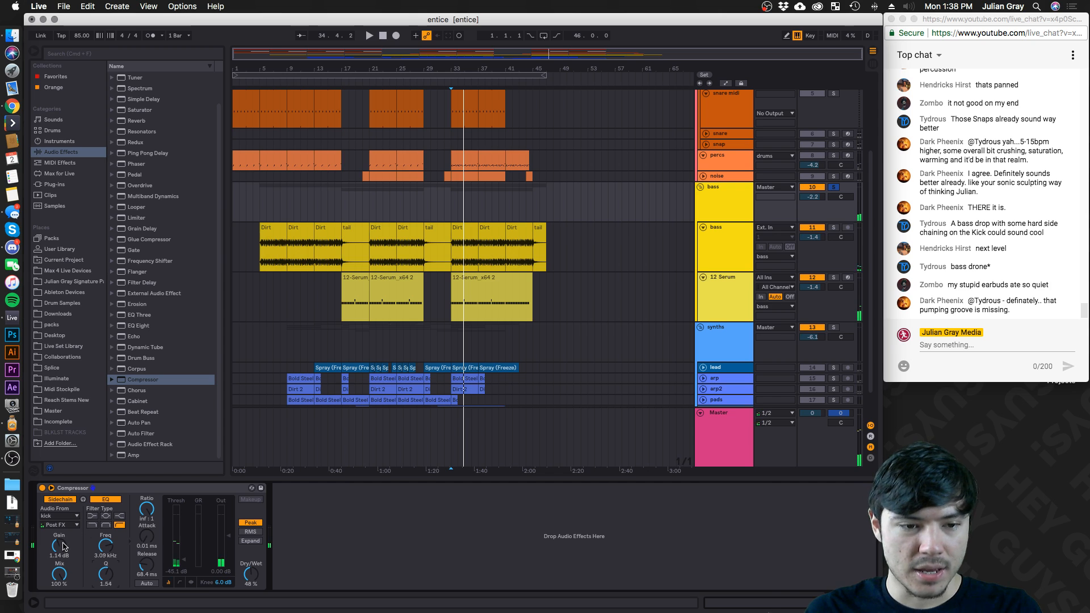
pyautogui.moveTo(50, 551); pyautogui.dragTo(59, 549)
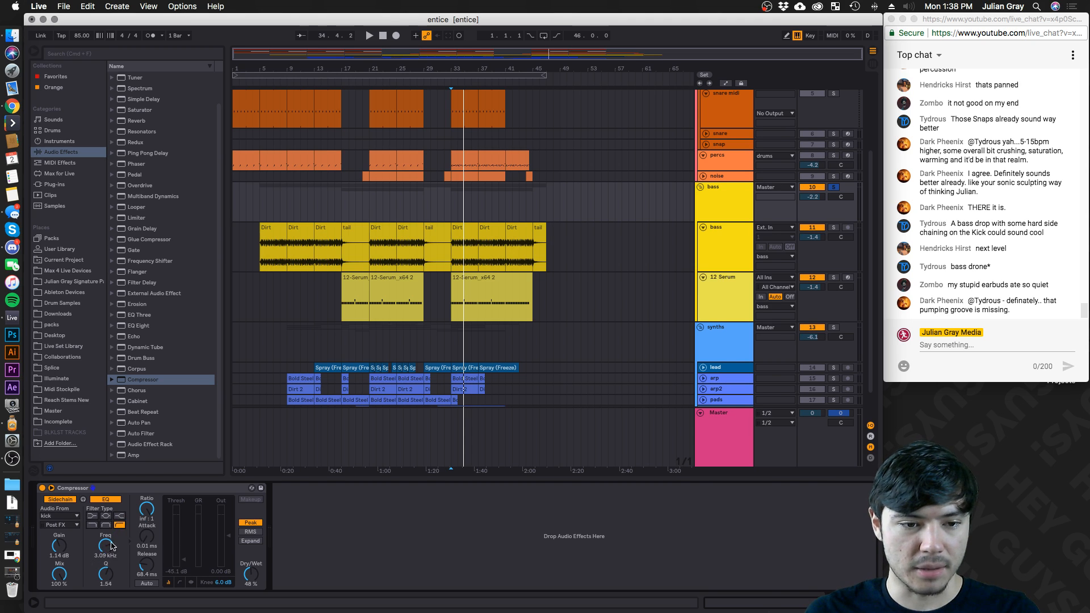
pyautogui.click(105, 575)
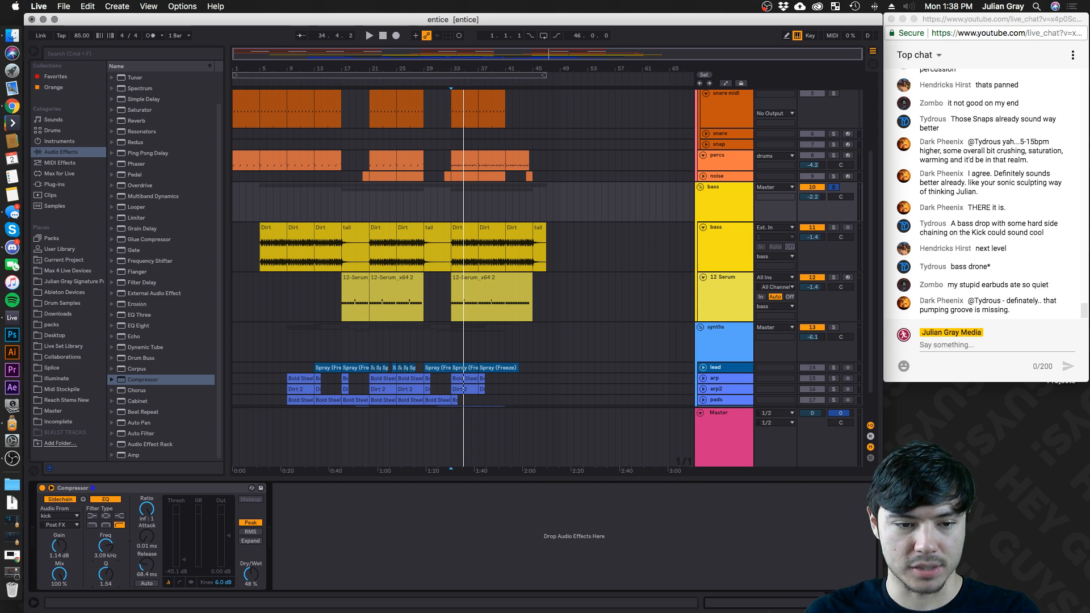
# Set the bass group compressor's release to 241 ms, lower its threshold, and raise its output gain to 0.99 dB
pyautogui.press('space')
pyautogui.moveTo(147, 564)
pyautogui.mouseDown()
pyautogui.moveTo(147, 550)
pyautogui.moveTo(142, 563)
pyautogui.mouseUp()
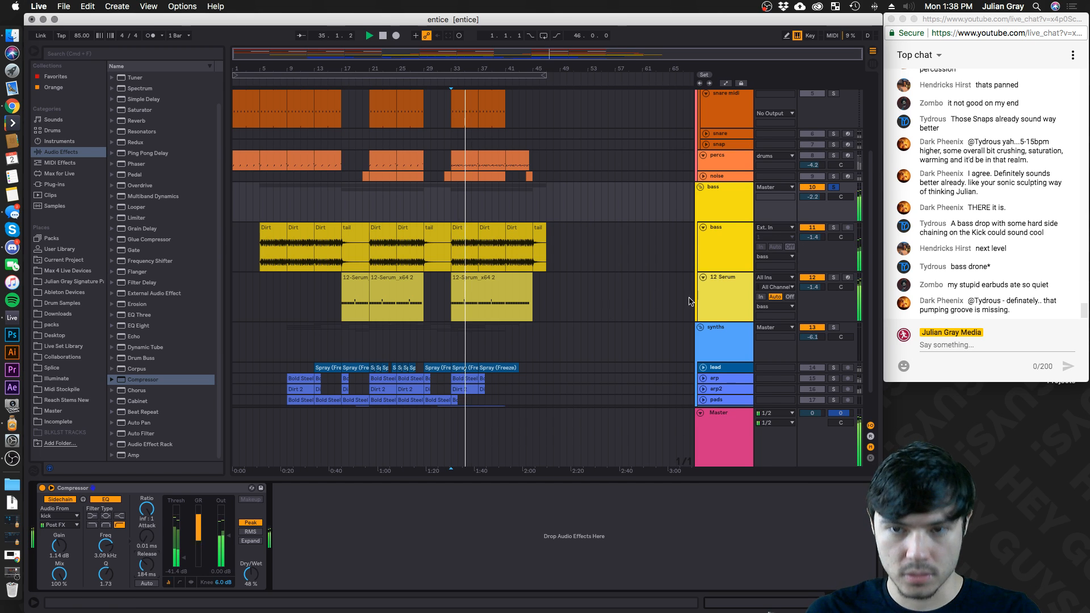
pyautogui.moveTo(140, 568); pyautogui.dragTo(182, 560)
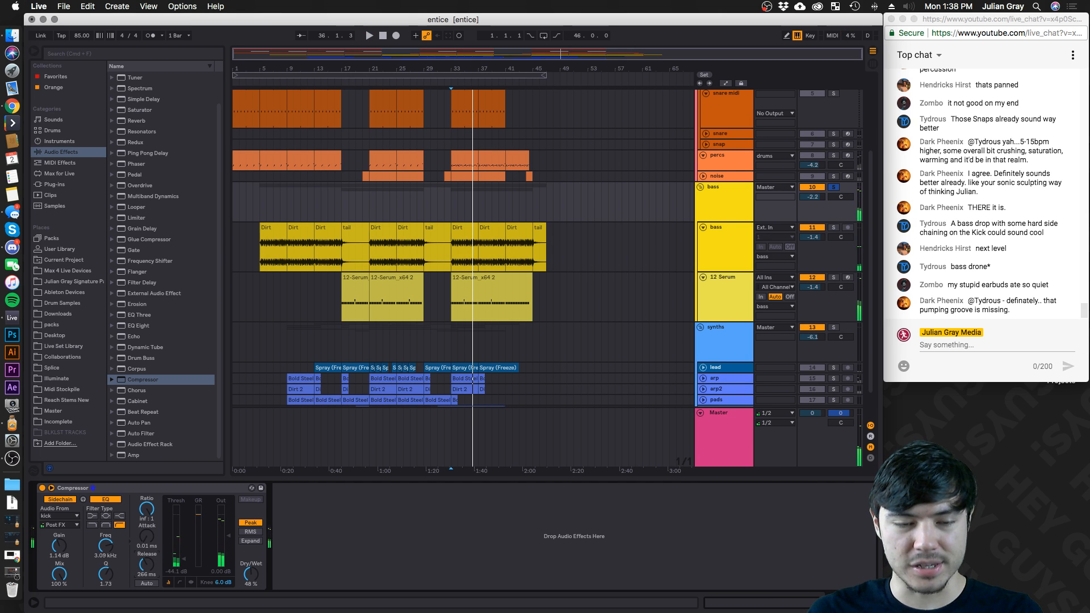
pyautogui.press('space')
pyautogui.moveTo(146, 569); pyautogui.dragTo(222, 575)
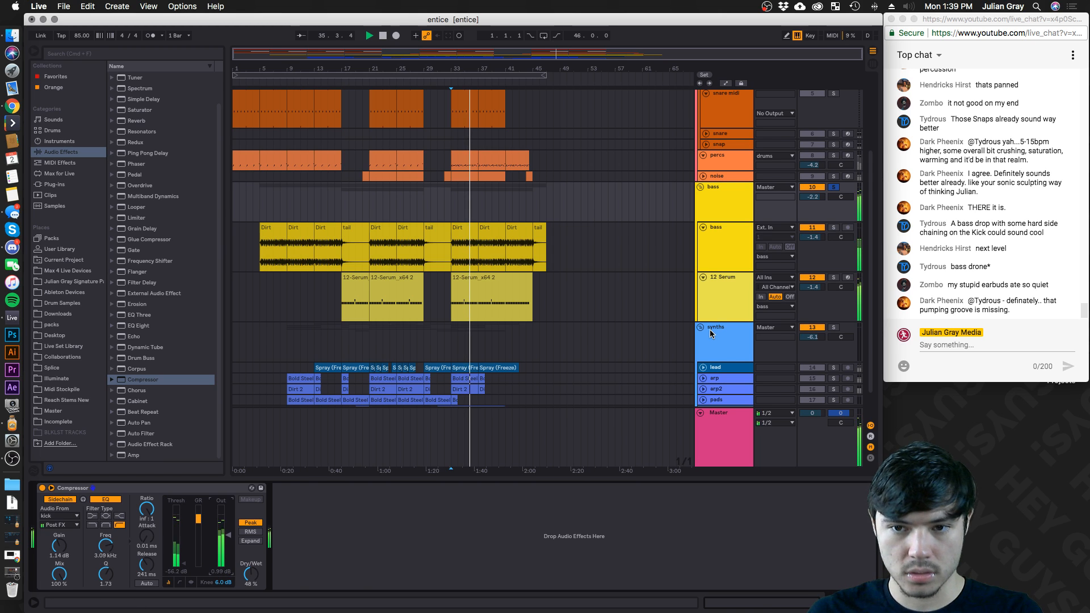
# Solo the bass audio track and add a Ping Pong Delay after its EQ Eight
pyautogui.click(732, 248)
pyautogui.click(834, 228)
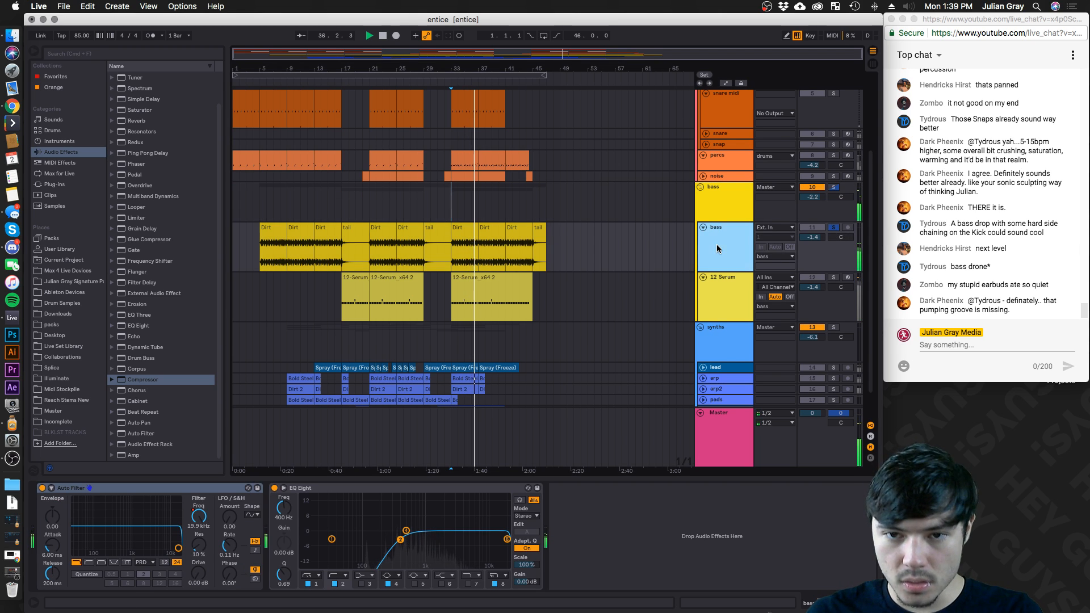
pyautogui.click(601, 239)
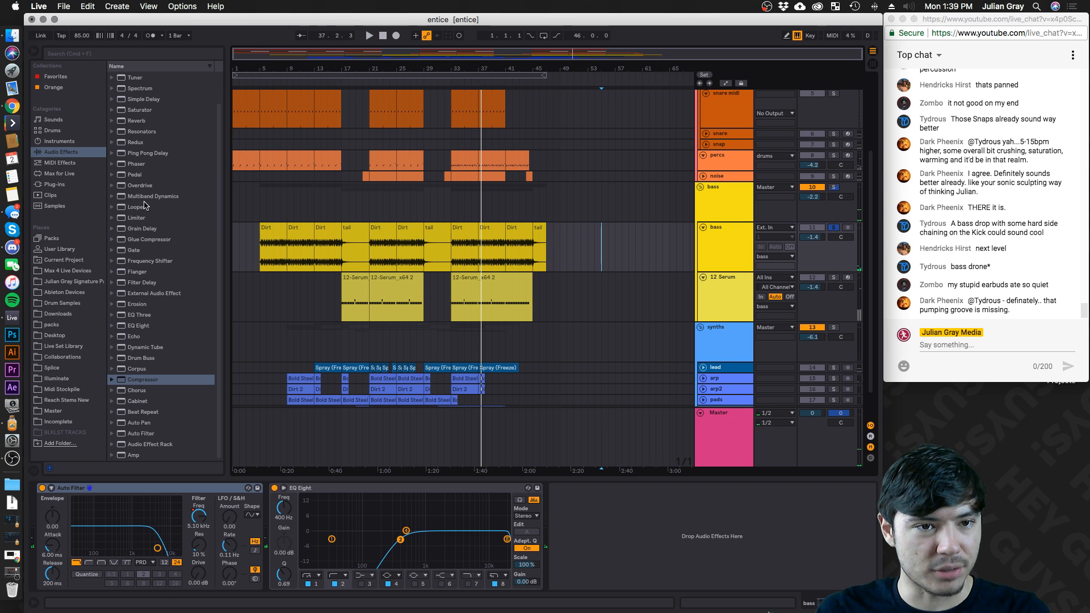
pyautogui.scroll(3, 144, 208)
pyautogui.click(158, 185)
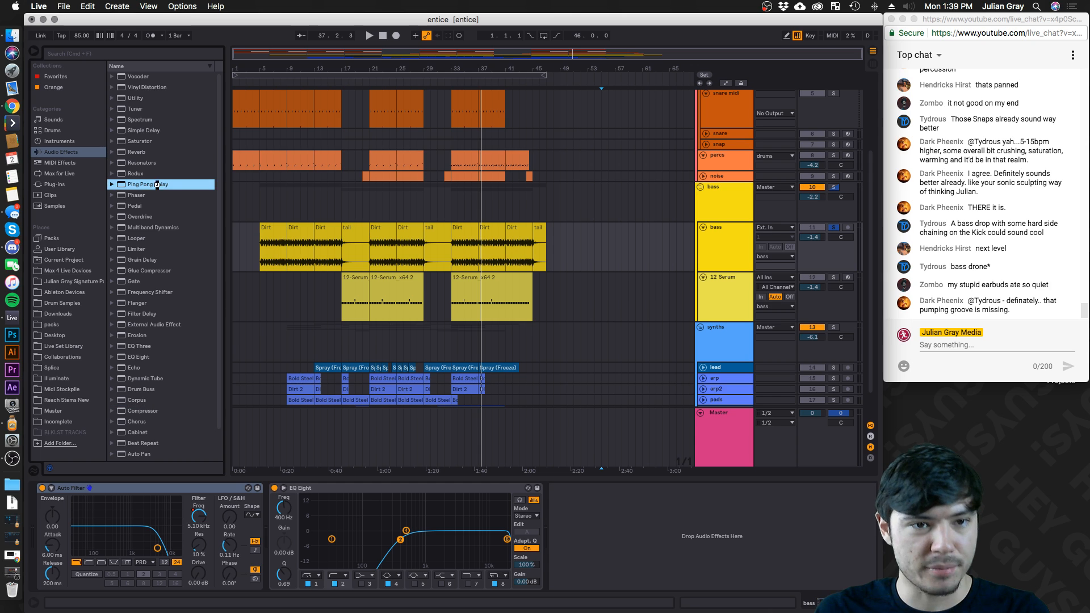
pyautogui.press('space')
pyautogui.click(594, 575)
pyautogui.press('space')
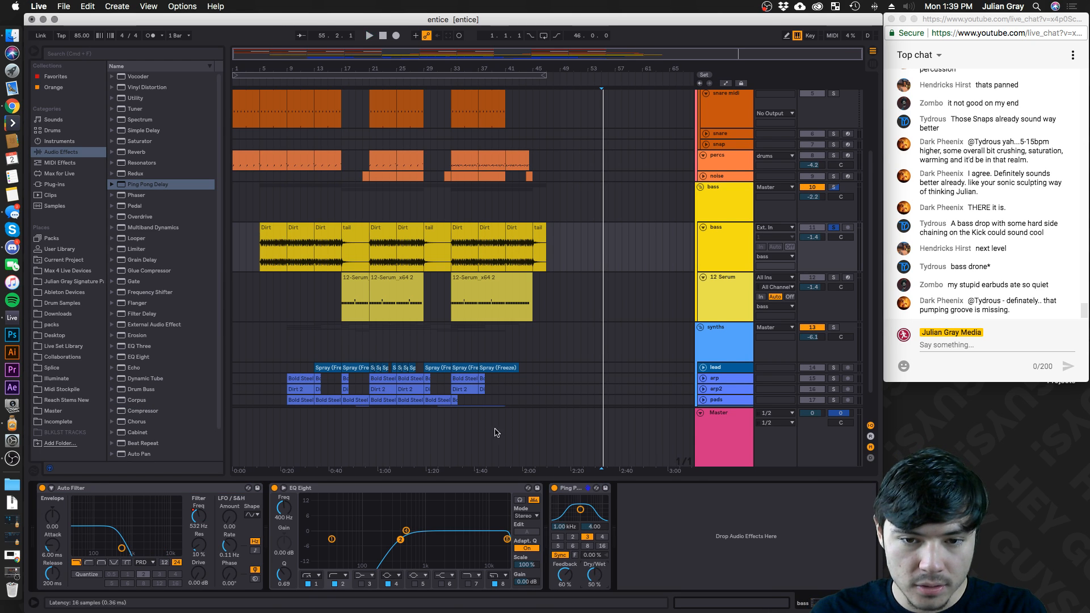
# Play the bass track from bar 33 and set the Ping Pong Delay's dry/wet to 34%
pyautogui.moveTo(481, 229); pyautogui.dragTo(452, 238)
pyautogui.press('space')
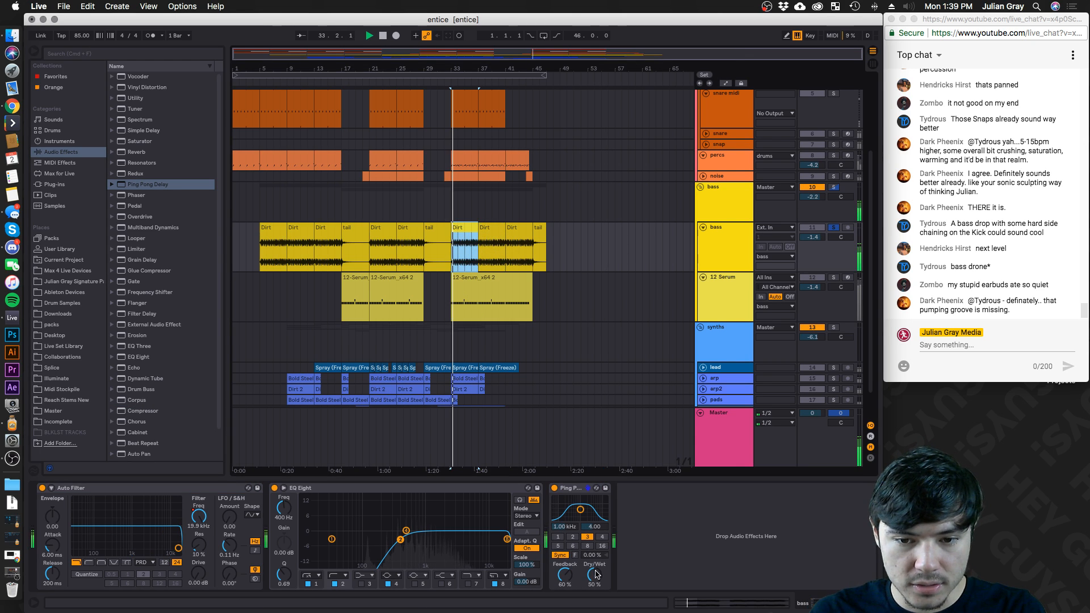
pyautogui.moveTo(595, 574); pyautogui.dragTo(594, 579)
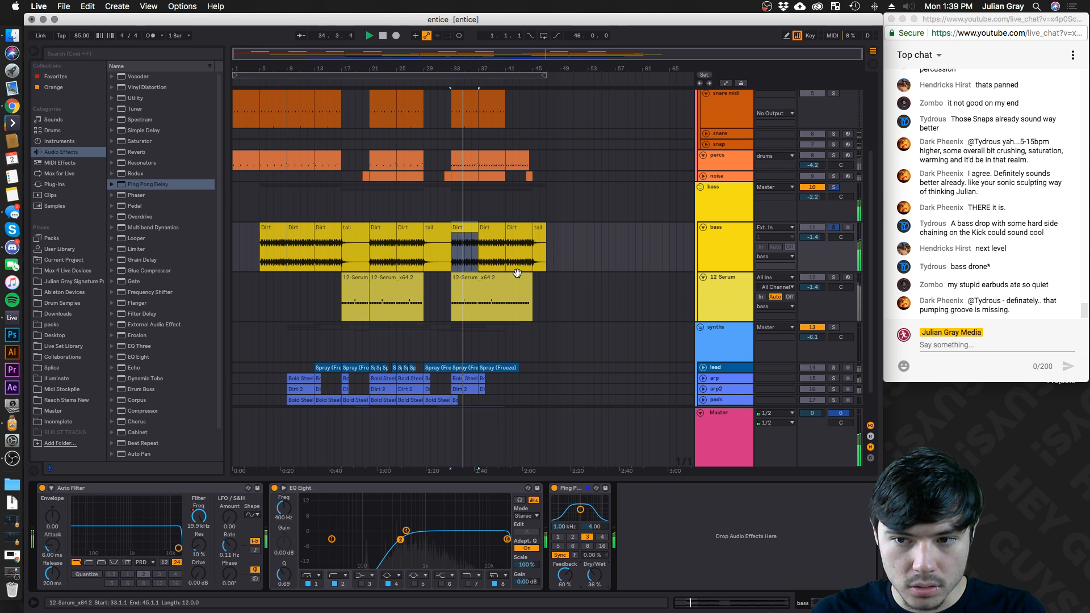
pyautogui.moveTo(591, 574); pyautogui.dragTo(591, 576)
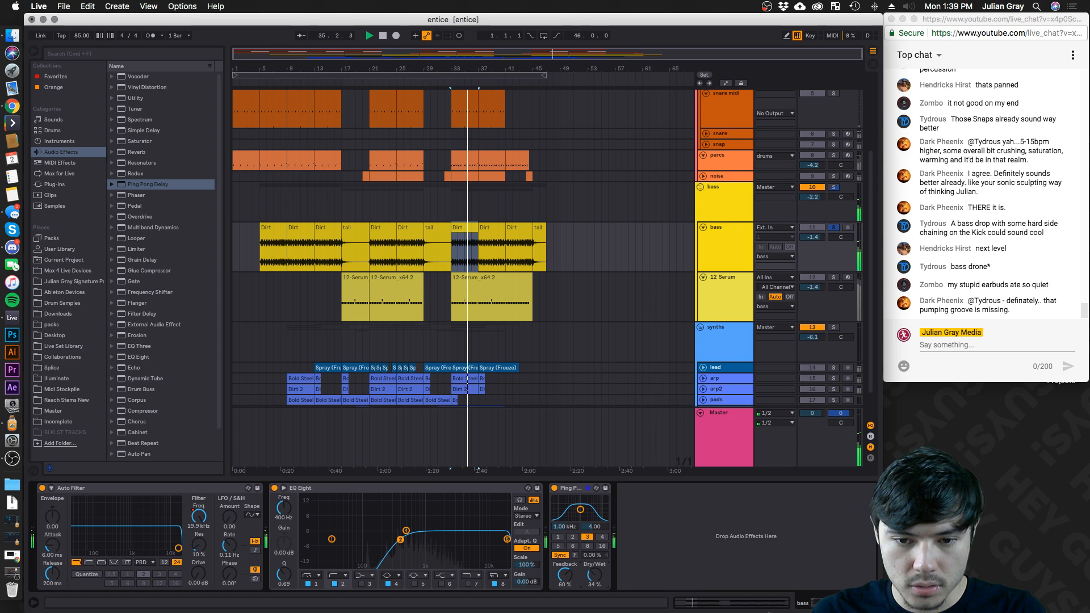
# Solo the whole bass group instead of only the bass track, and bring up the group's compressor
pyautogui.click(834, 187)
pyautogui.click(706, 196)
pyautogui.click(729, 248)
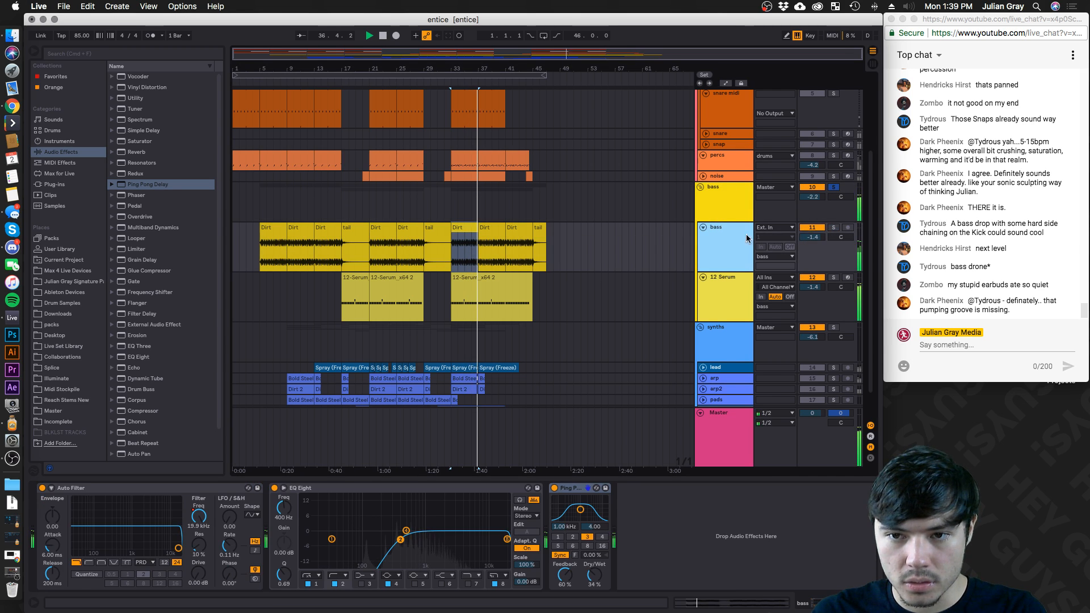
pyautogui.click(714, 205)
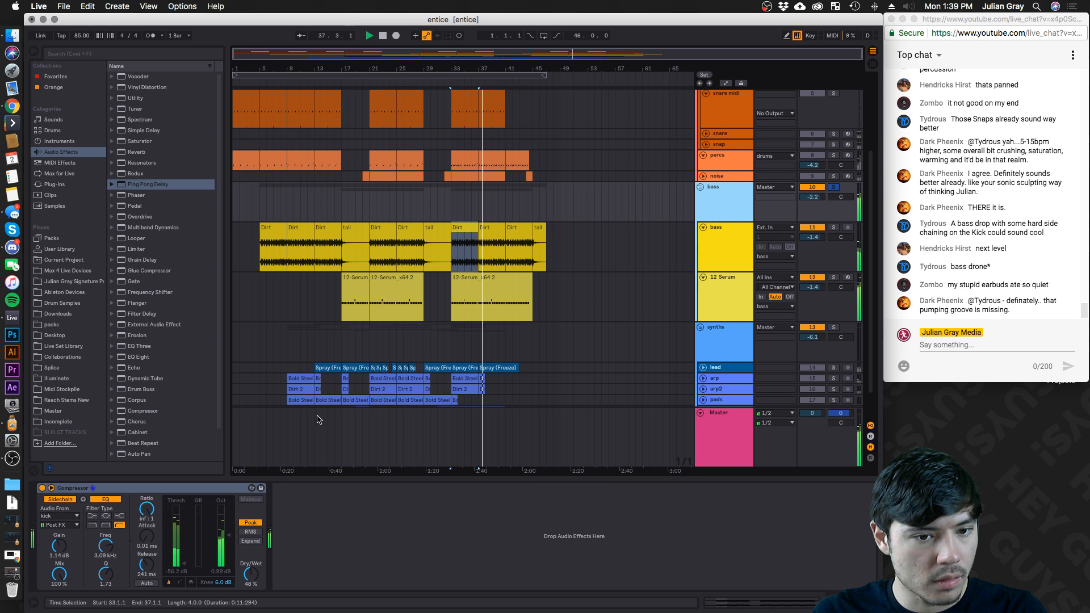
# Solo the 12 Serum track, open its Serum instrument, and play the track from bar 38
pyautogui.click(723, 299)
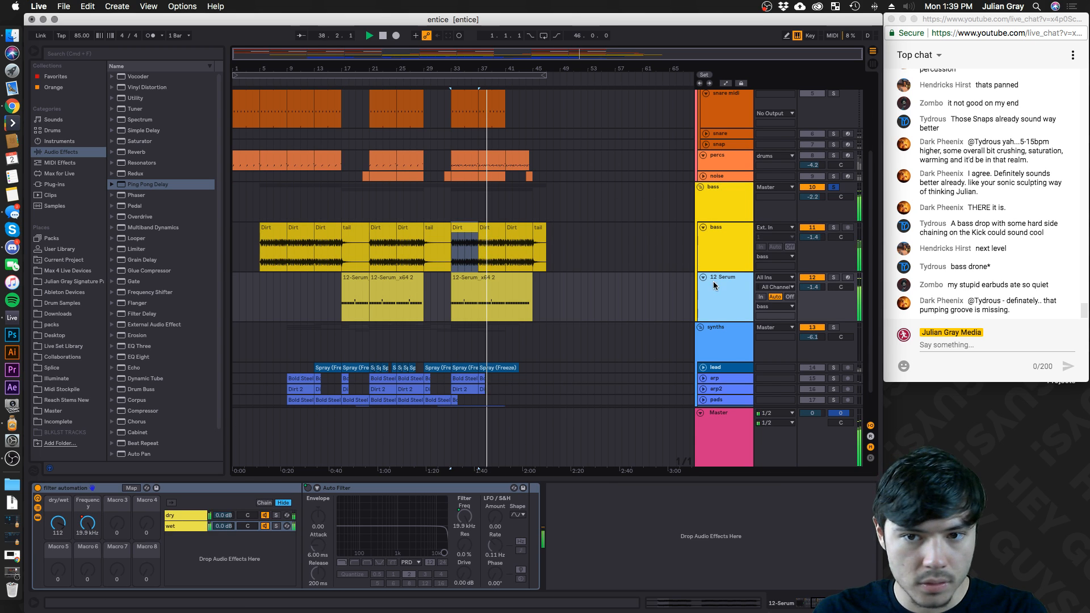
pyautogui.click(833, 278)
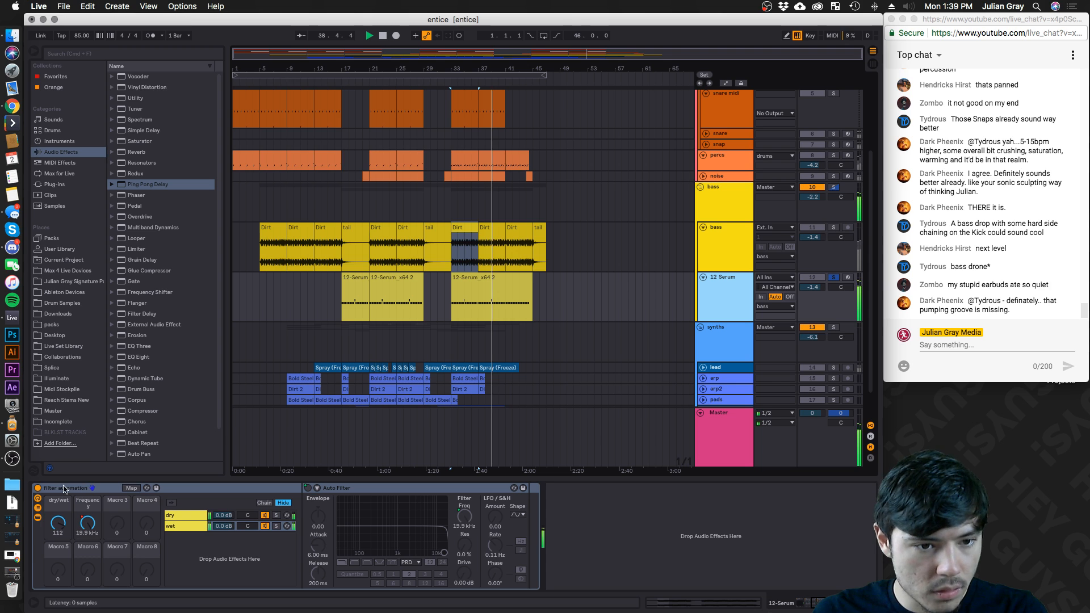
pyautogui.click(485, 303)
pyautogui.click(60, 488)
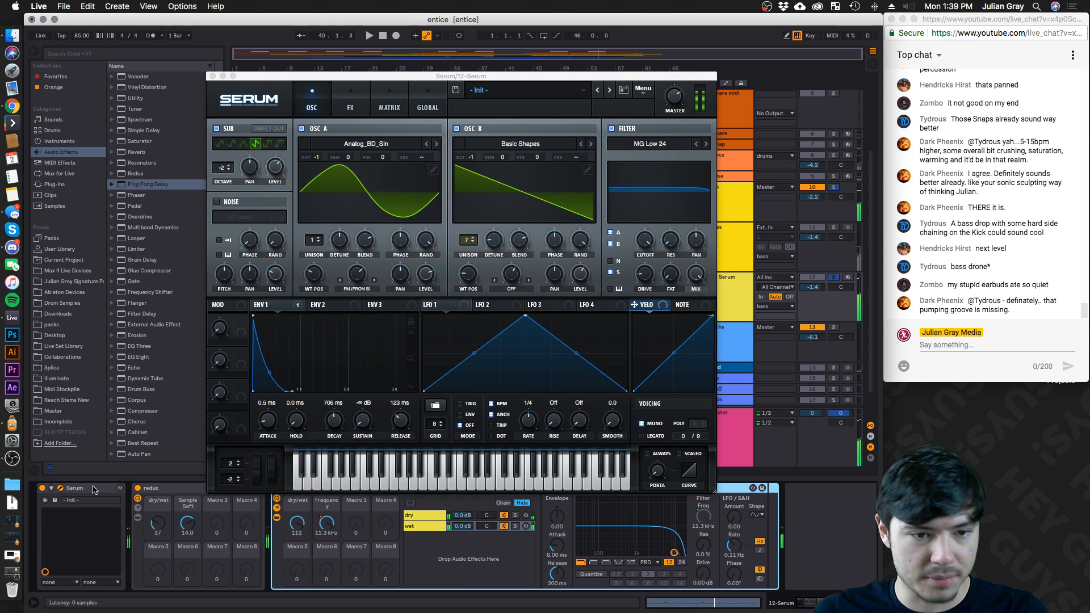
pyautogui.press('space')
# Load the Basic Shapes wavetable into Serum's oscillator A and try different octave and FM (from B) amounts
pyautogui.click(414, 146)
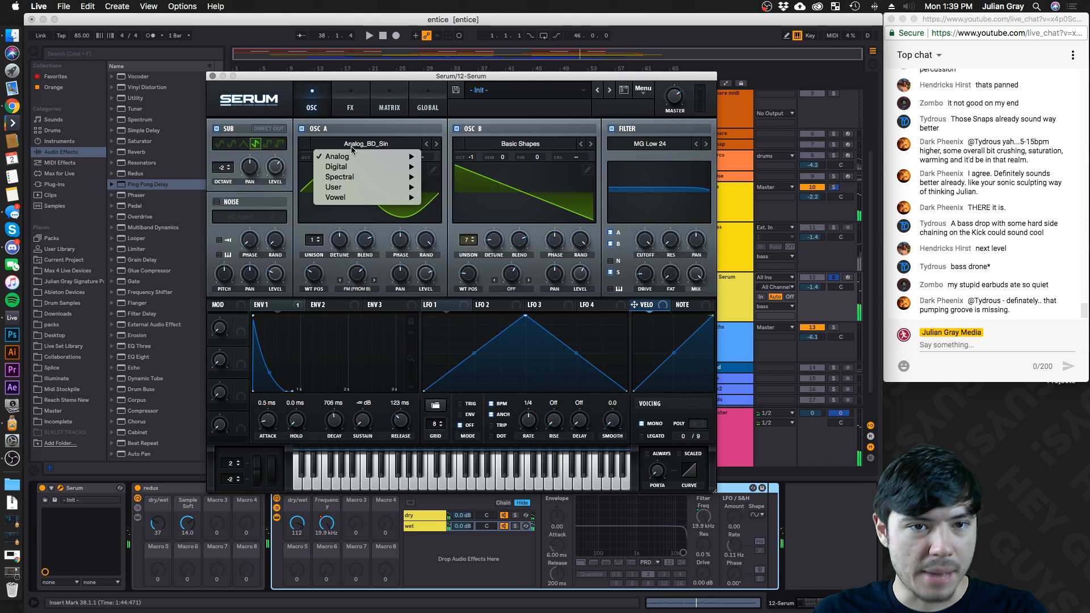
pyautogui.moveTo(375, 154)
pyautogui.click(454, 196)
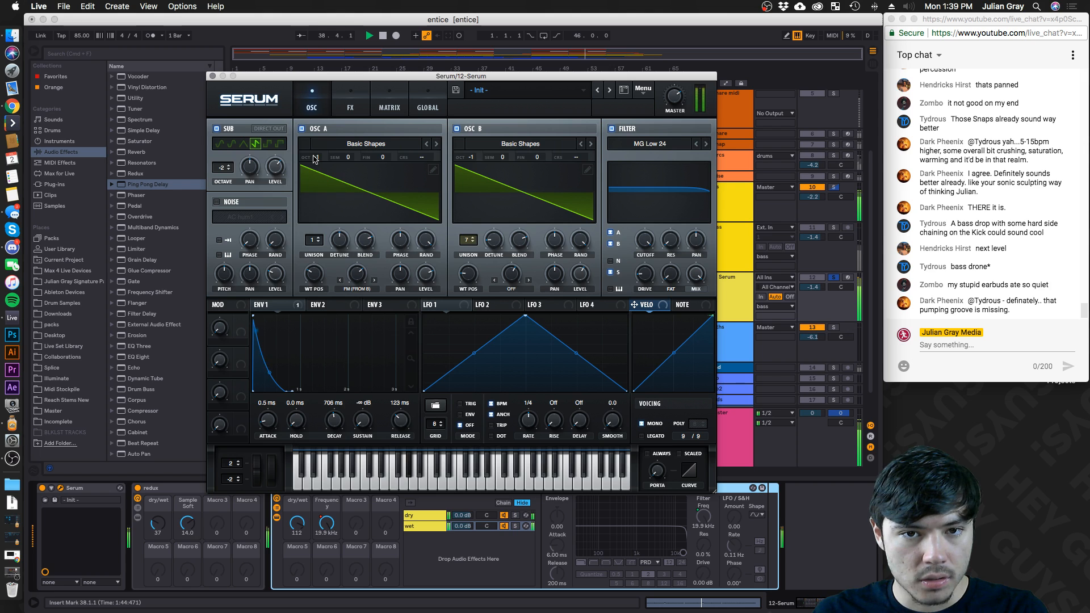
pyautogui.moveTo(316, 159)
pyautogui.mouseDown()
pyautogui.moveTo(311, 179)
pyautogui.moveTo(318, 163)
pyautogui.mouseUp()
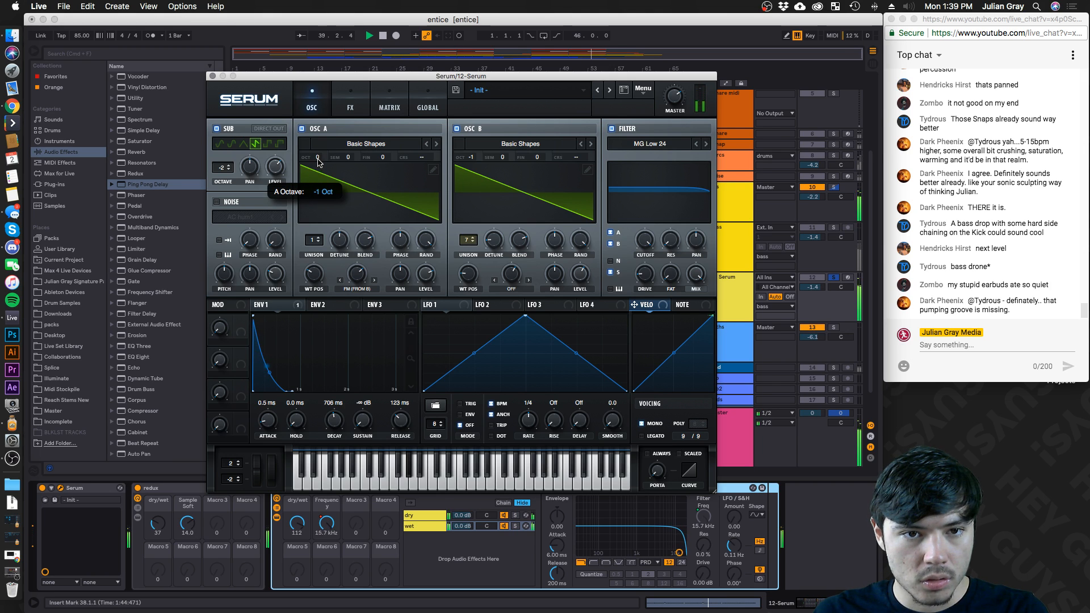
pyautogui.moveTo(360, 273); pyautogui.dragTo(364, 264)
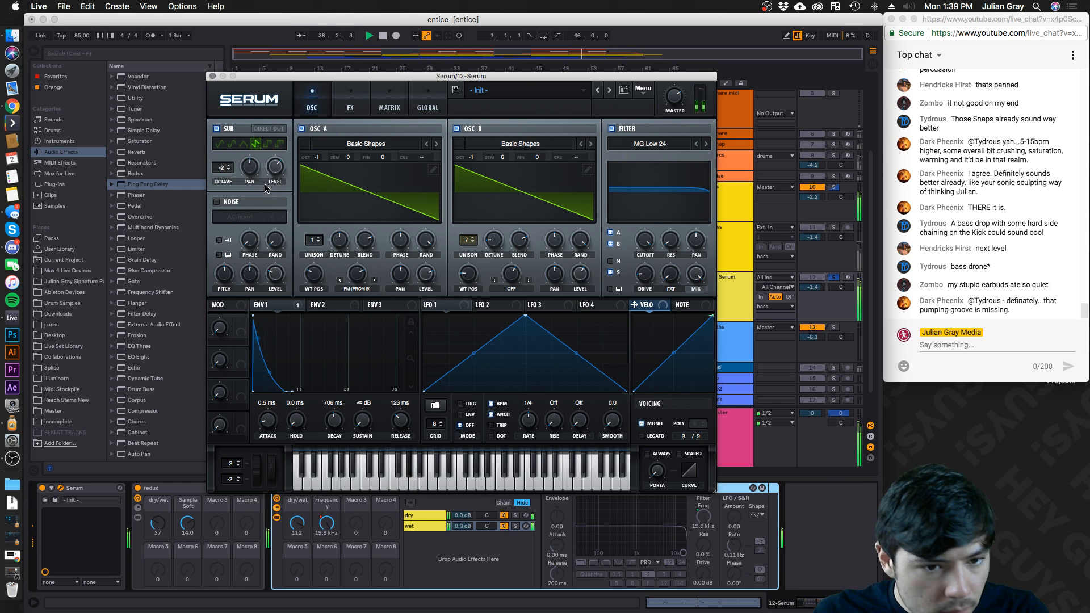
# Lower the filter frequency of Serum's Distortion effect to 184 and move the plugin window to uncover the arrangement
pyautogui.click(344, 109)
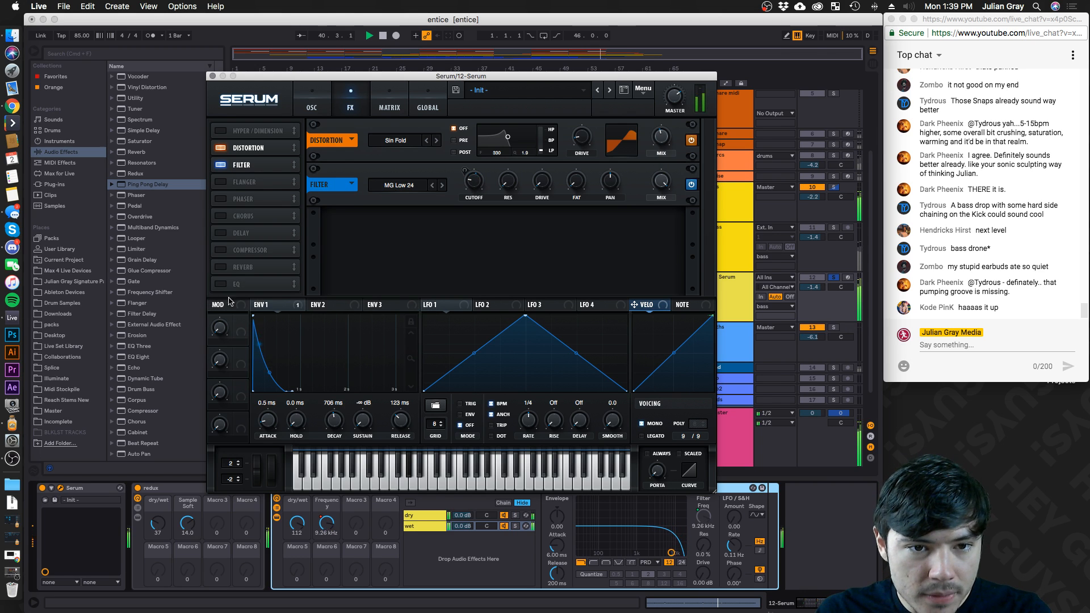
pyautogui.moveTo(462, 169)
pyautogui.mouseDown()
pyautogui.moveTo(473, 179)
pyautogui.moveTo(476, 171)
pyautogui.mouseUp()
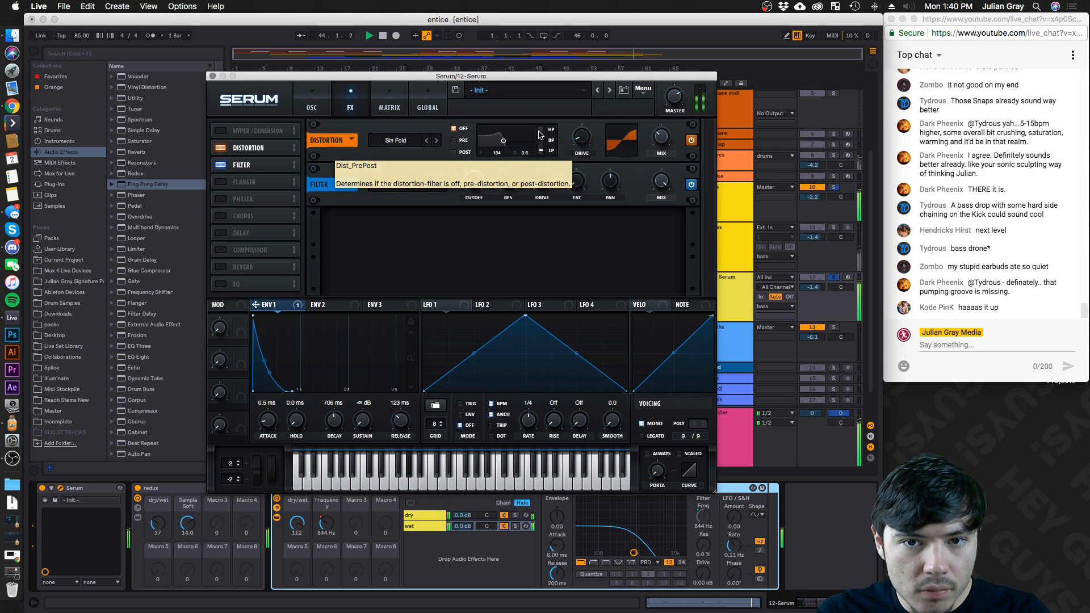
pyautogui.moveTo(321, 75); pyautogui.dragTo(290, 289)
# Play the arrangement from bar 21 and bring up the bass group's sidechain compressor
pyautogui.click(372, 198)
pyautogui.press('space')
pyautogui.press('space')
pyautogui.click(741, 202)
pyautogui.click(728, 241)
pyautogui.click(723, 205)
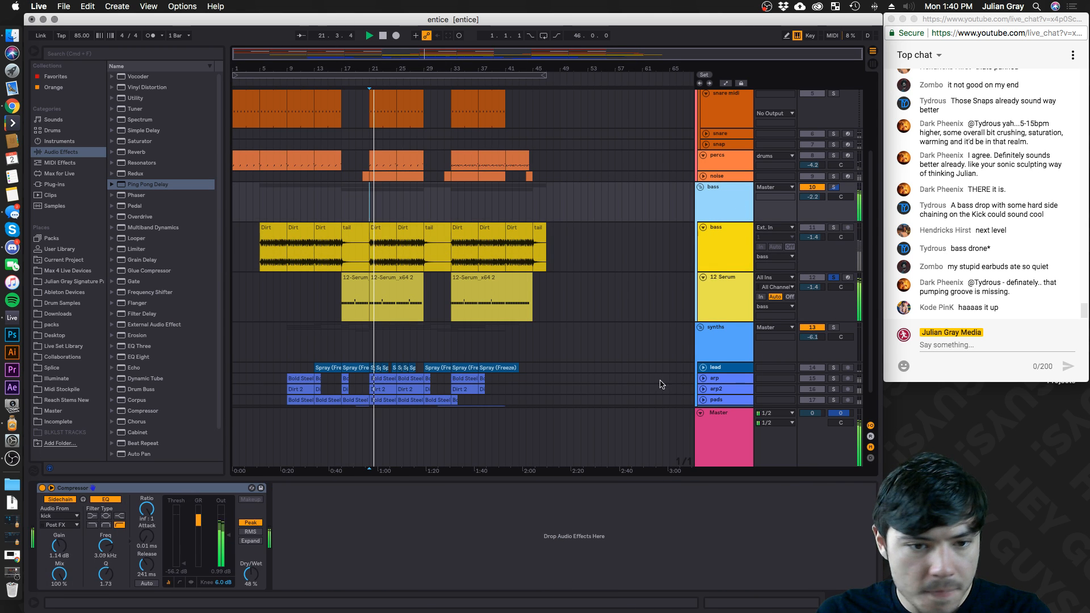
# Return to Serum on the 12 Serum track, stop playback, and review its oscillator and effects settings
pyautogui.click(722, 297)
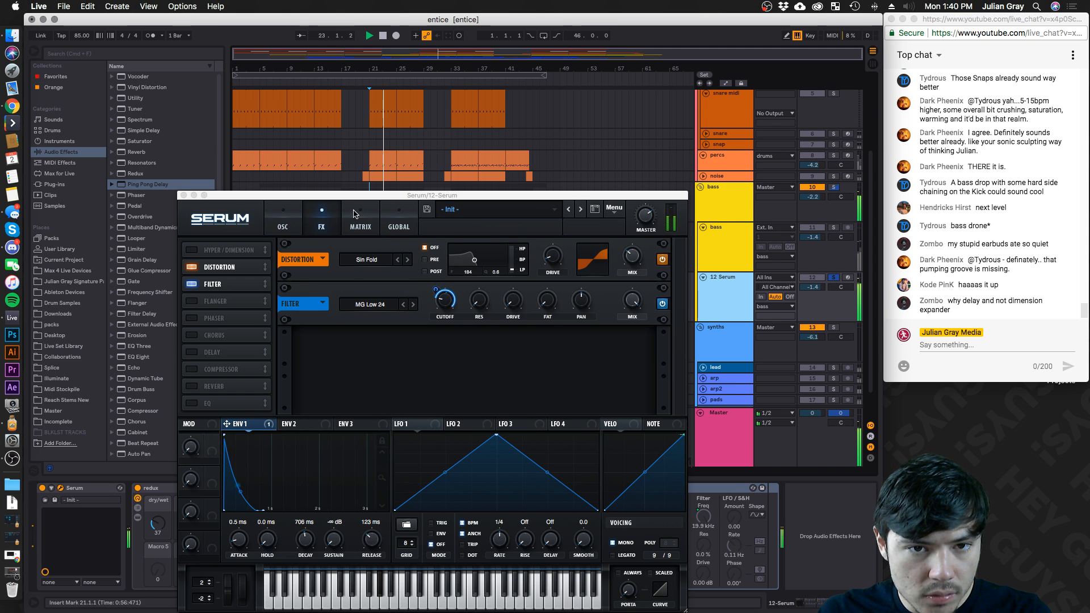
pyautogui.click(278, 218)
pyautogui.press('space')
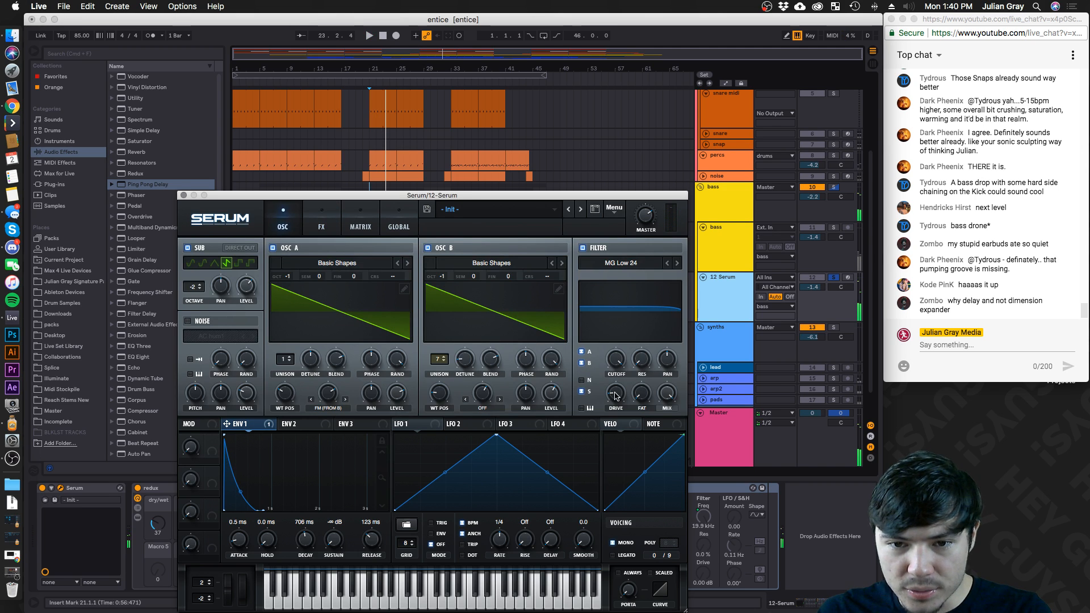
pyautogui.click(318, 215)
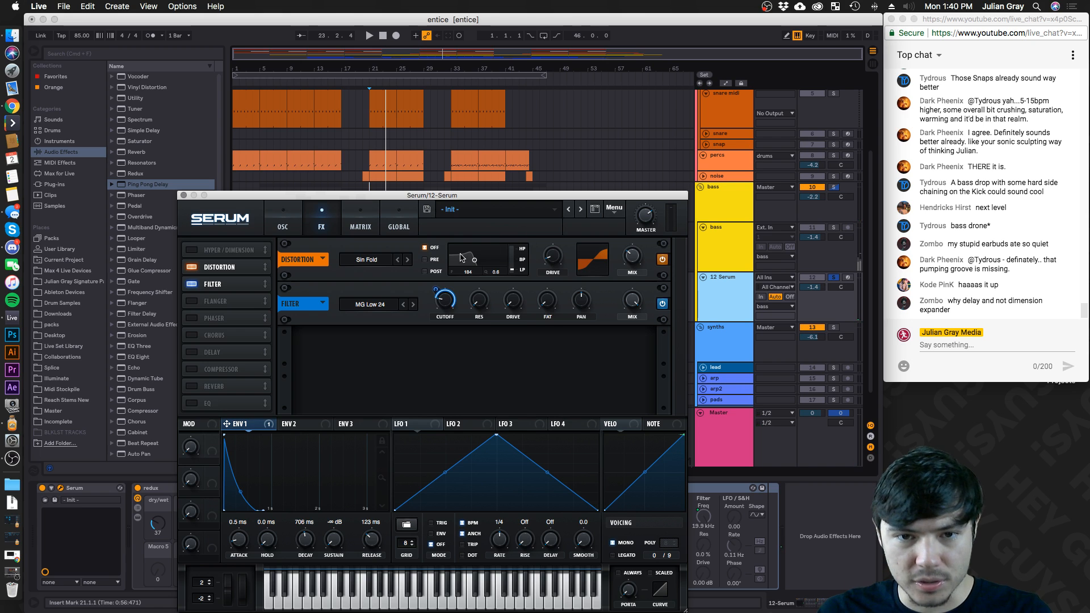
# Audition the soloed Serum bass from bar 21 and show the synth's oscillator page
pyautogui.press('space')
pyautogui.moveTo(633, 246)
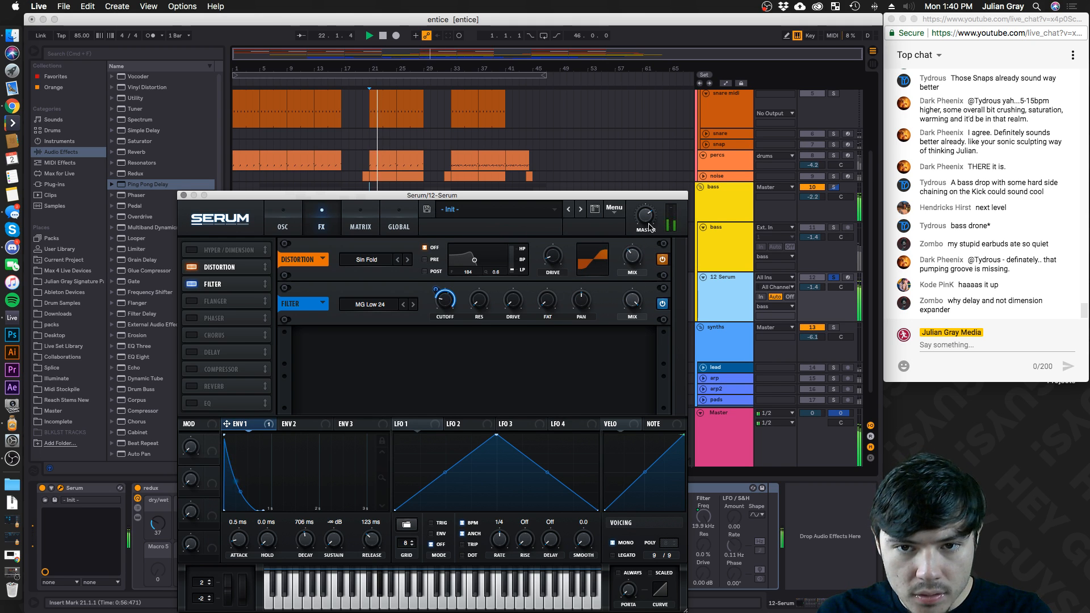
pyautogui.moveTo(649, 223)
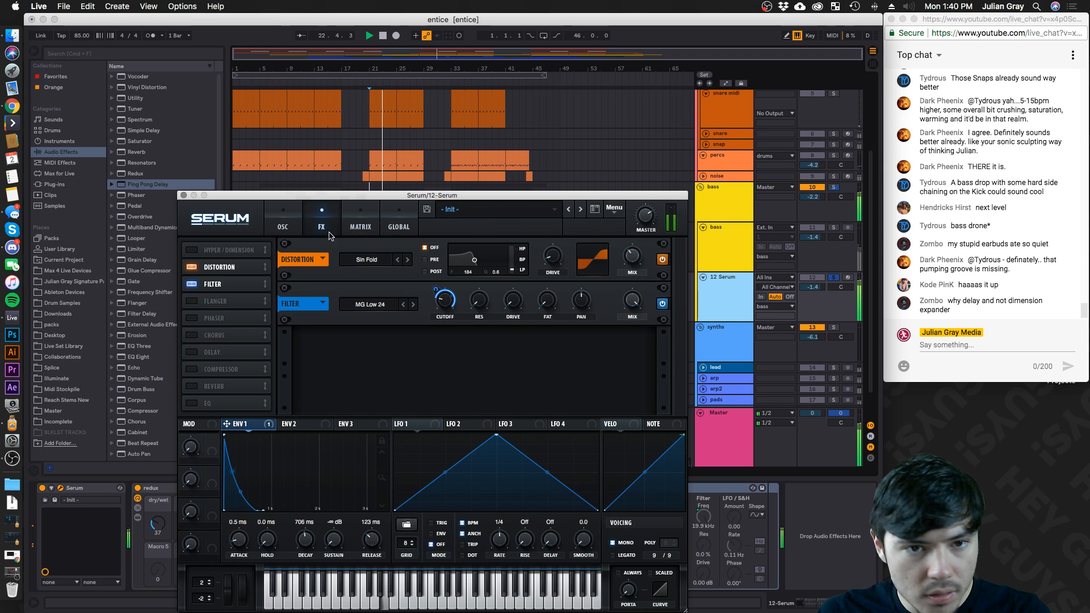
pyautogui.rightClick(268, 210)
pyautogui.click(286, 205)
pyautogui.press('space')
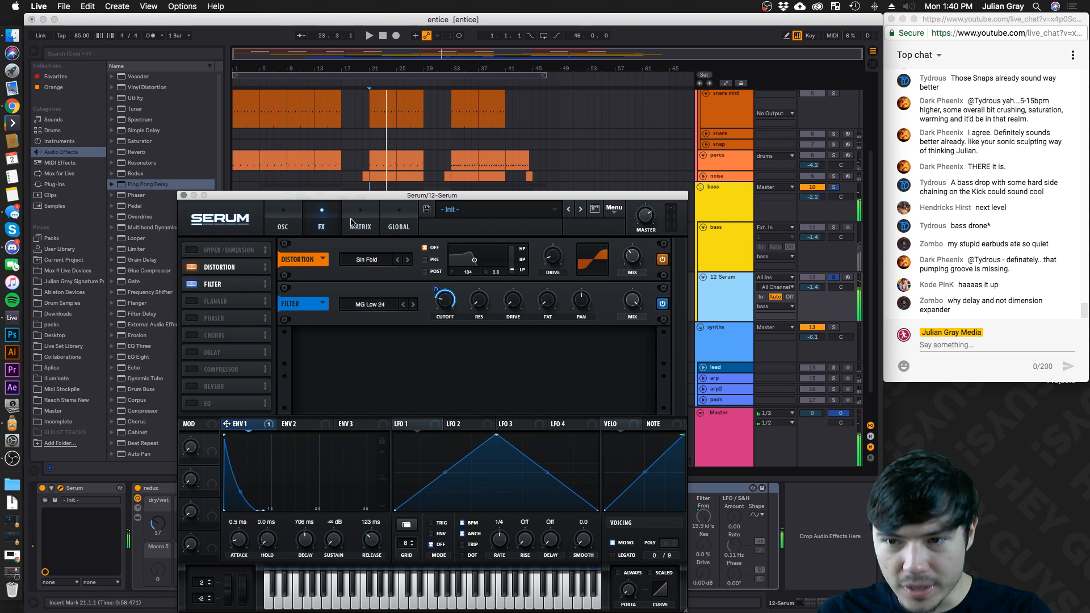
pyautogui.click(283, 222)
pyautogui.press('space')
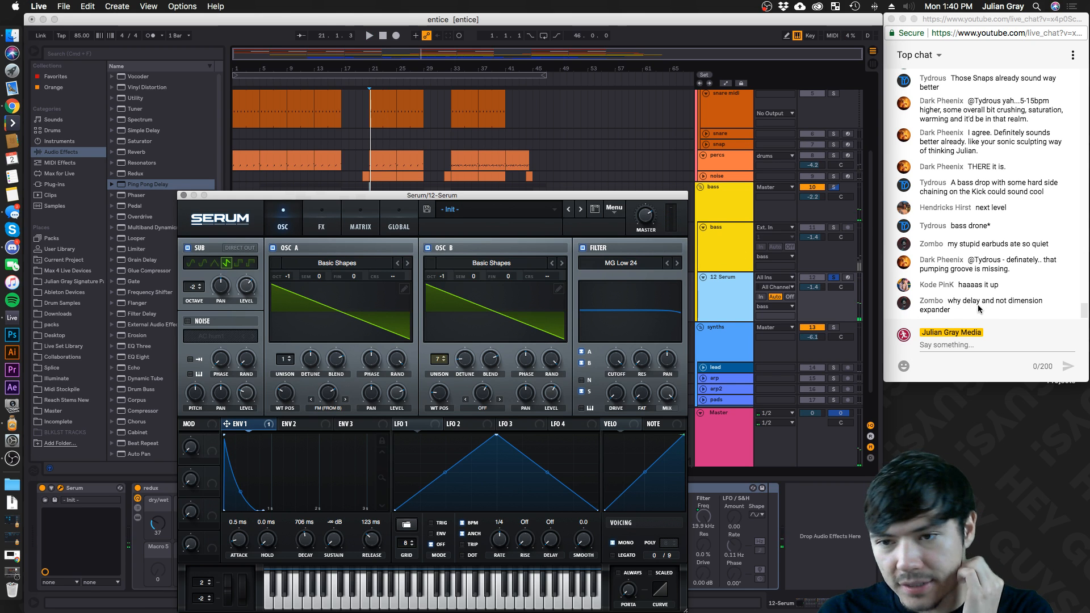
# Move the Serum window out of the way, then solo the whole bass group and play it from bar 21
pyautogui.click(638, 221)
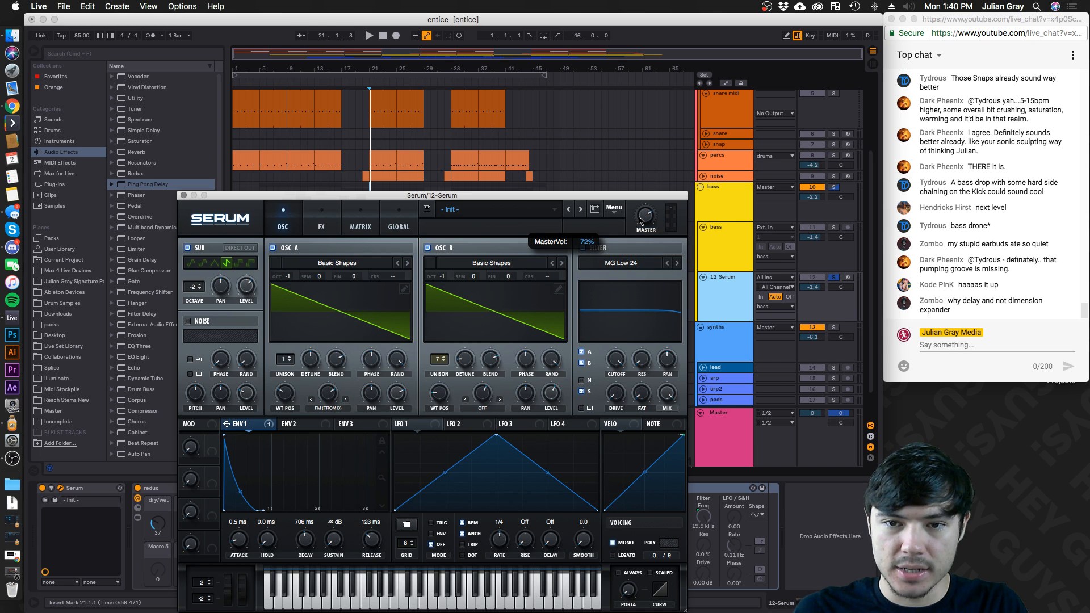
pyautogui.moveTo(622, 194); pyautogui.dragTo(627, 157)
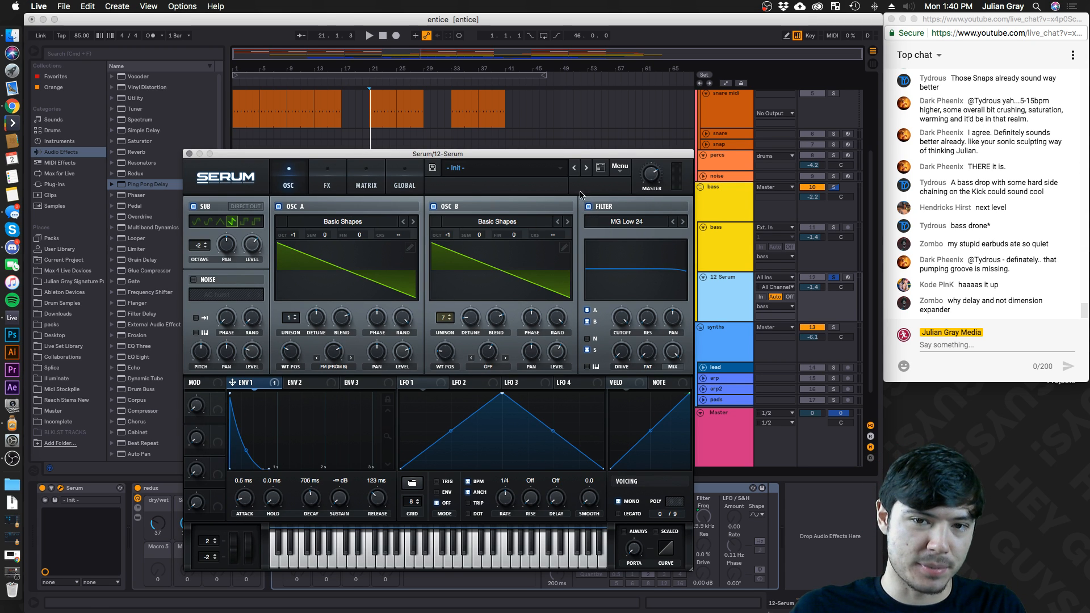
pyautogui.click(363, 128)
pyautogui.press('space')
pyautogui.click(834, 188)
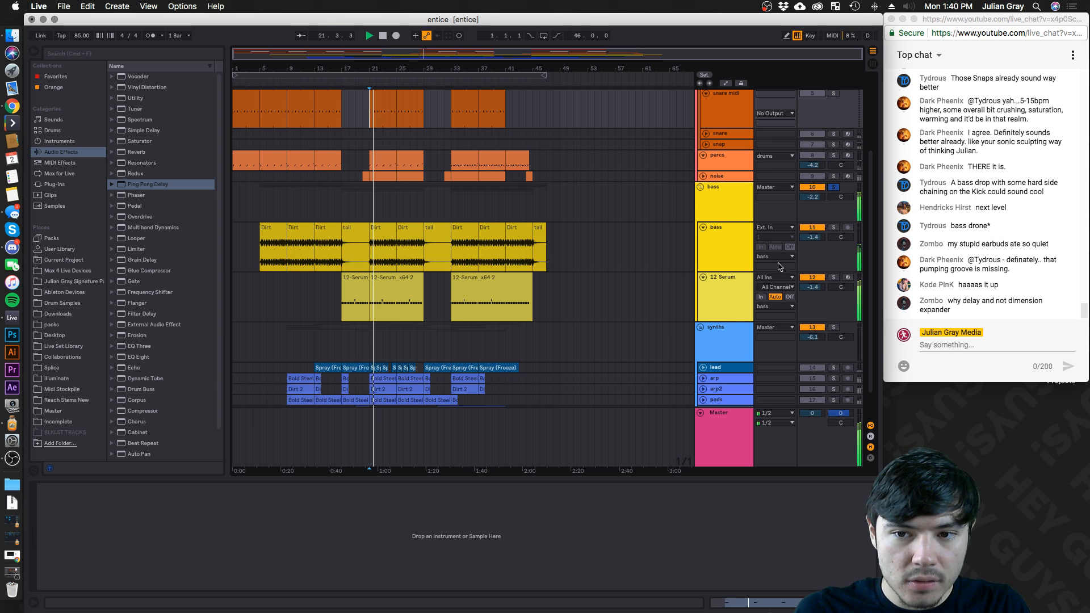
# Reopen Serum on the 12 Serum track and set the sub oscillator's level to 74%
pyautogui.click(737, 287)
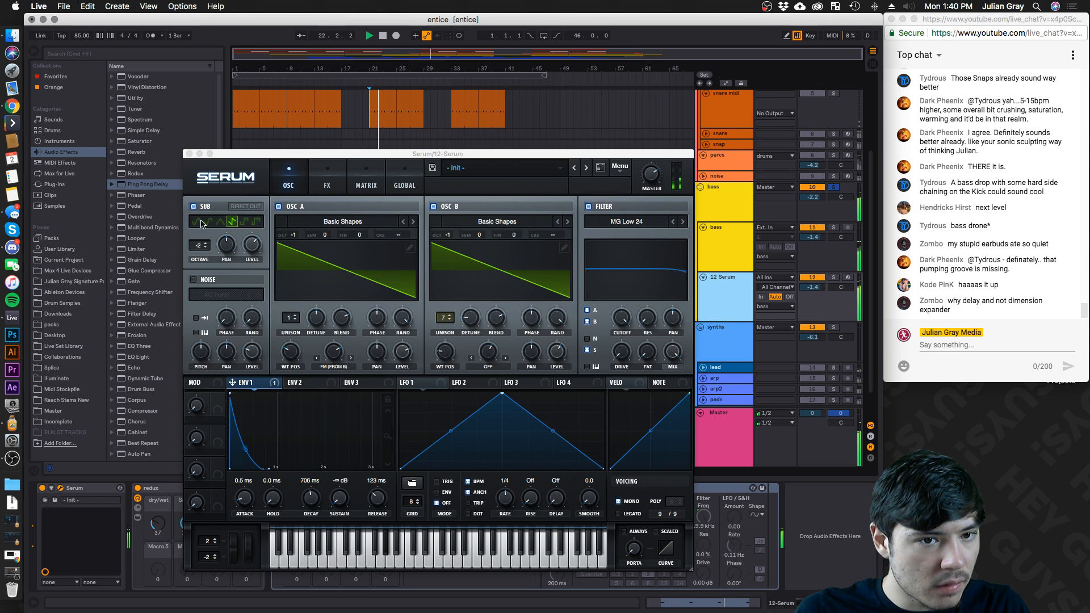
pyautogui.click(251, 235)
pyautogui.click(205, 241)
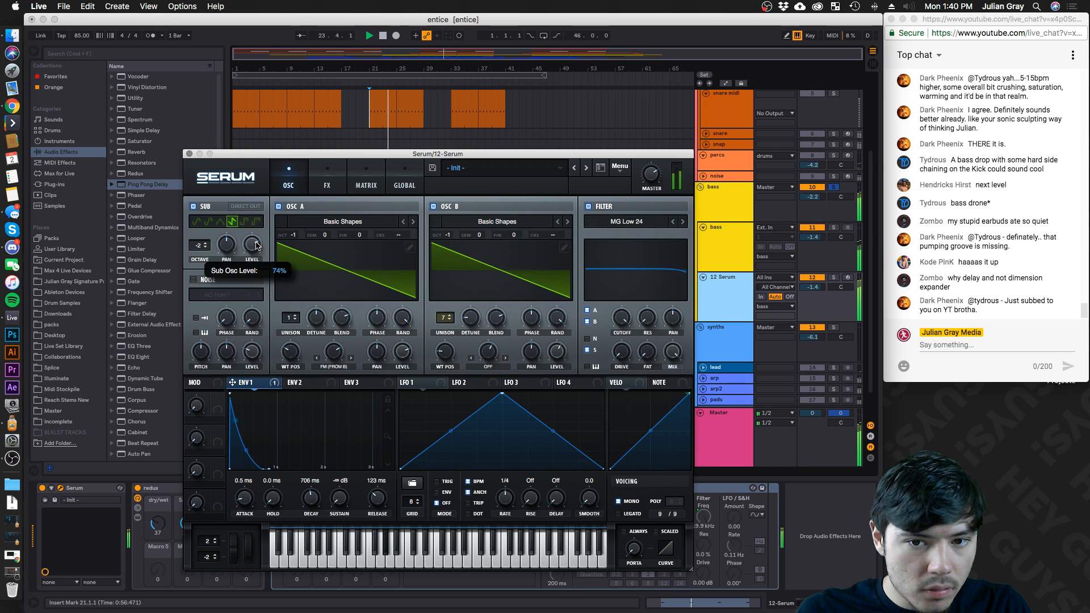
# Raise the drive of Serum's Sin Fold distortion and fine-tune the cutoff of its effects filter
pyautogui.click(326, 173)
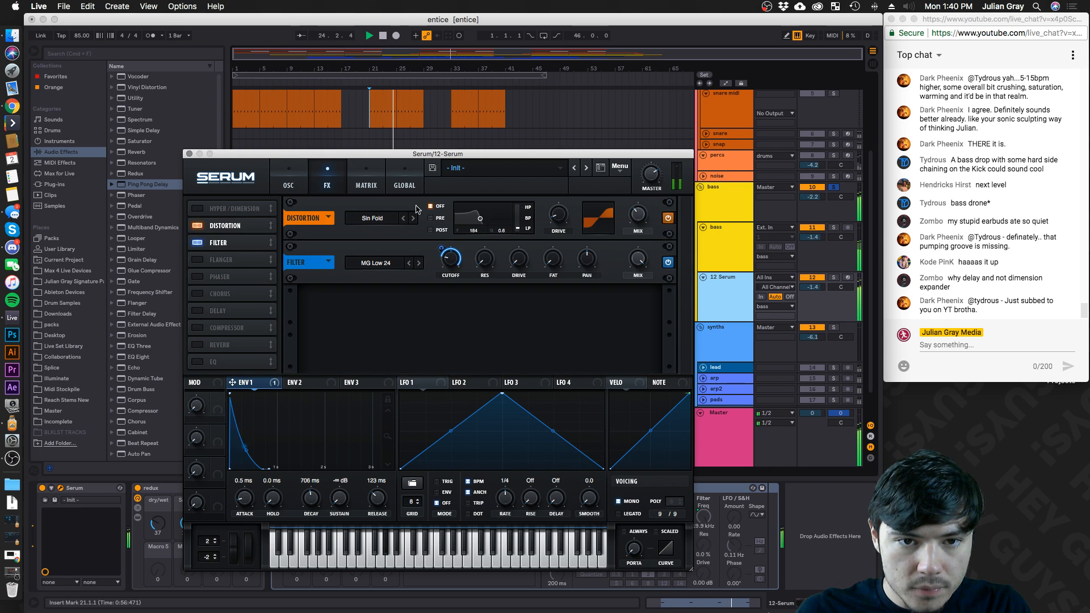
pyautogui.moveTo(564, 214); pyautogui.dragTo(565, 197)
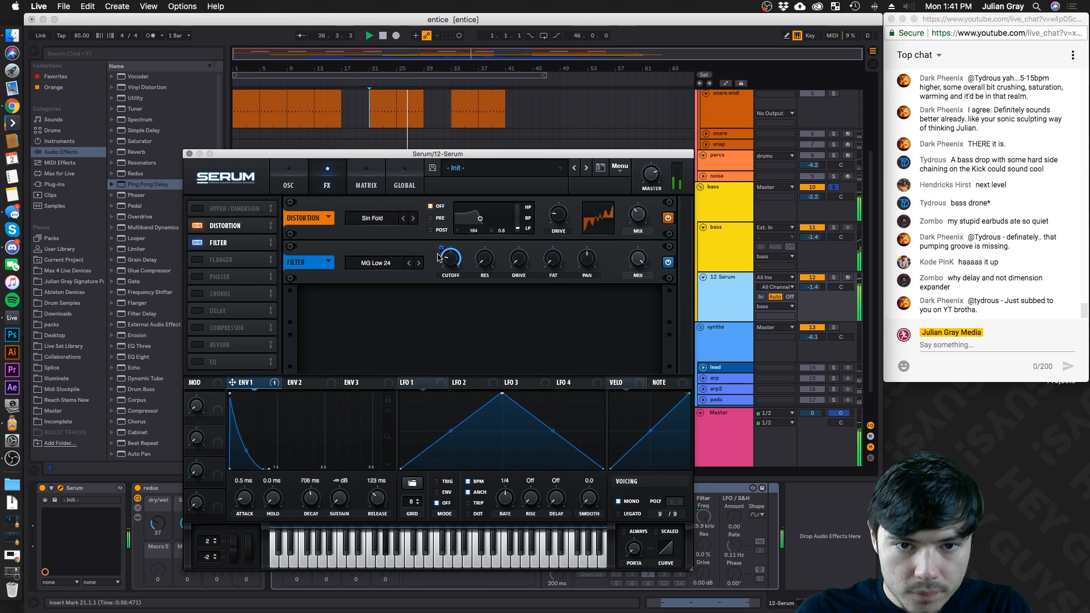
pyautogui.moveTo(449, 259); pyautogui.dragTo(452, 252)
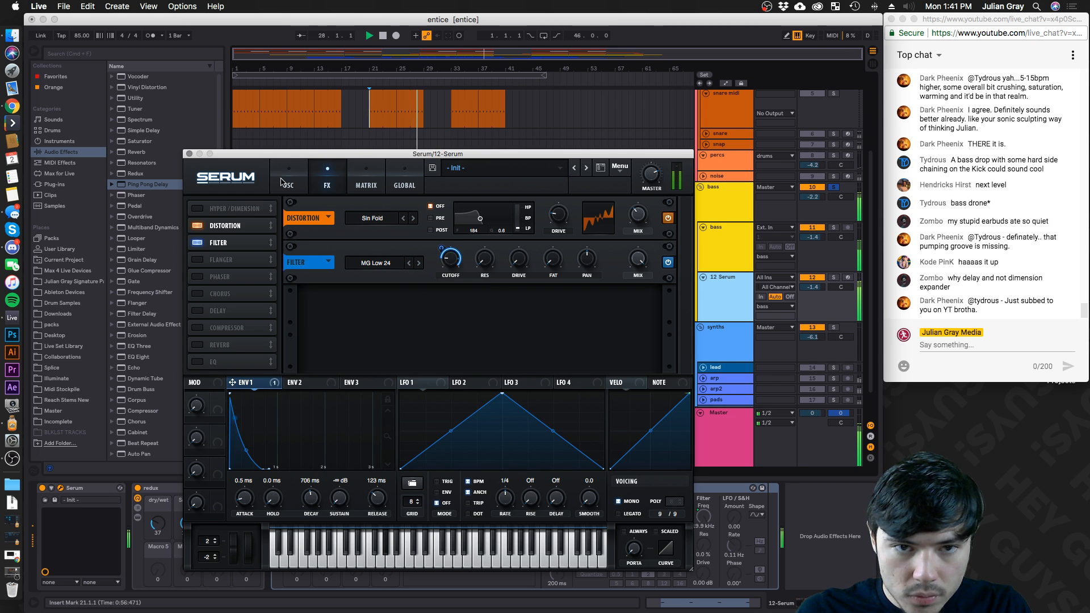
pyautogui.click(189, 155)
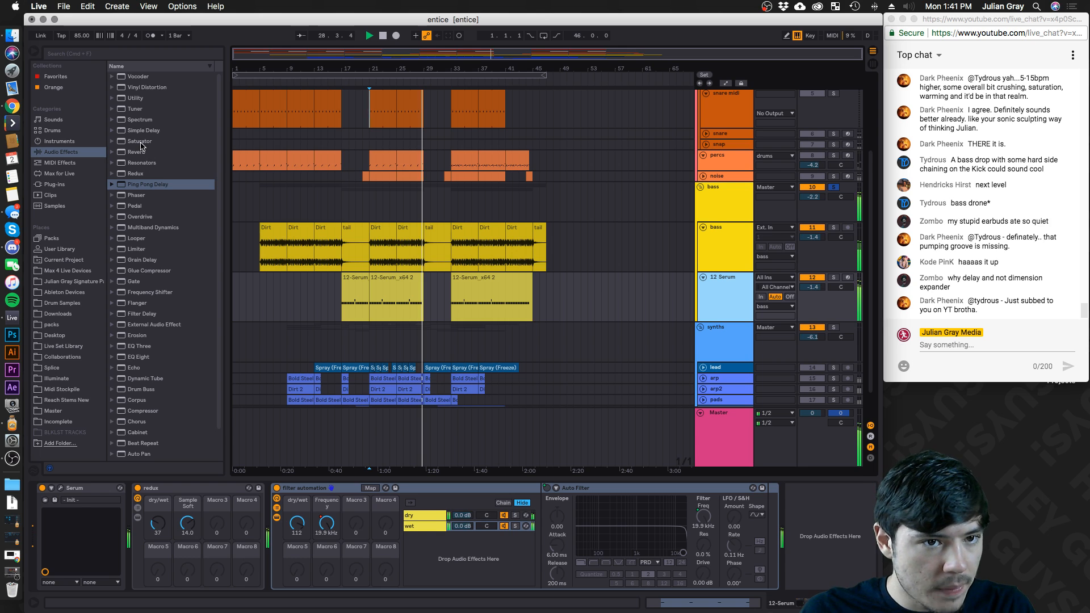
# Insert the Xfer OTT plug-in directly after Serum on the 12 Serum track and set its depth to 72%
pyautogui.click(53, 185)
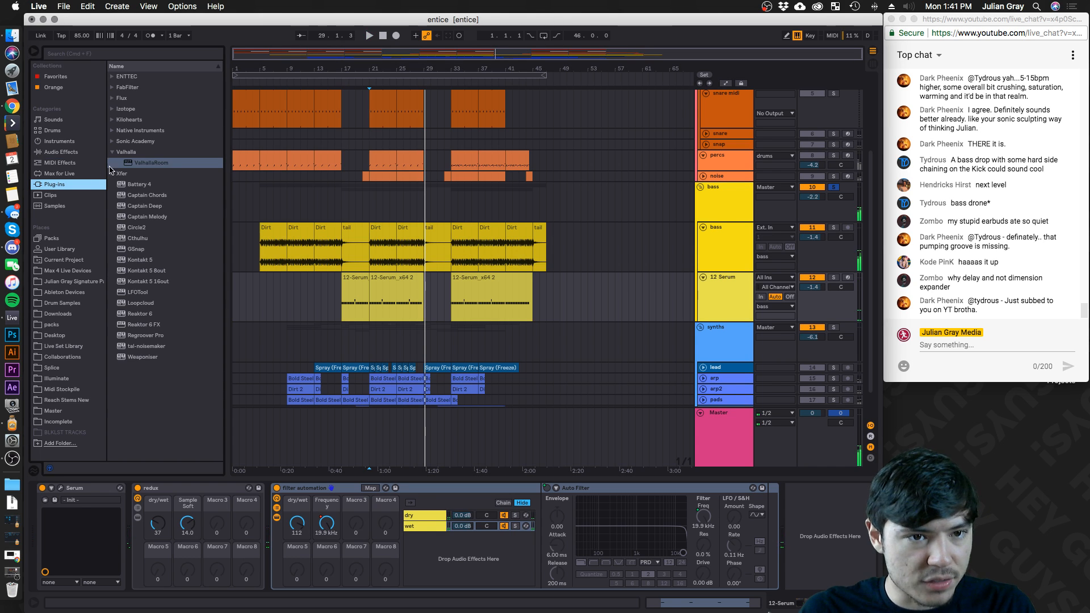
pyautogui.click(112, 174)
pyautogui.moveTo(136, 174); pyautogui.dragTo(139, 504)
pyautogui.press('space')
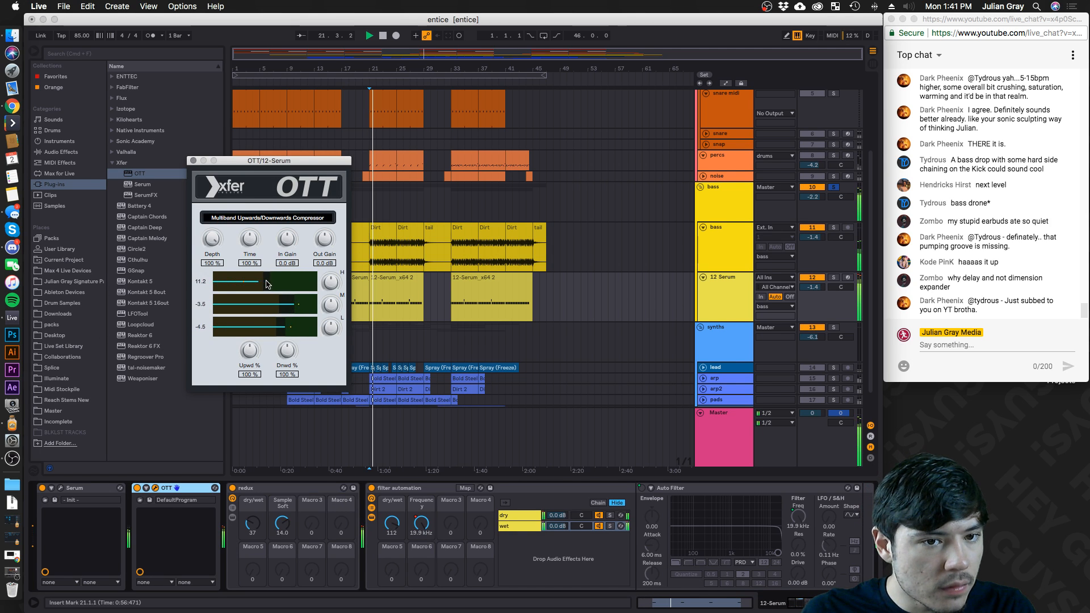
pyautogui.moveTo(207, 238); pyautogui.dragTo(205, 262)
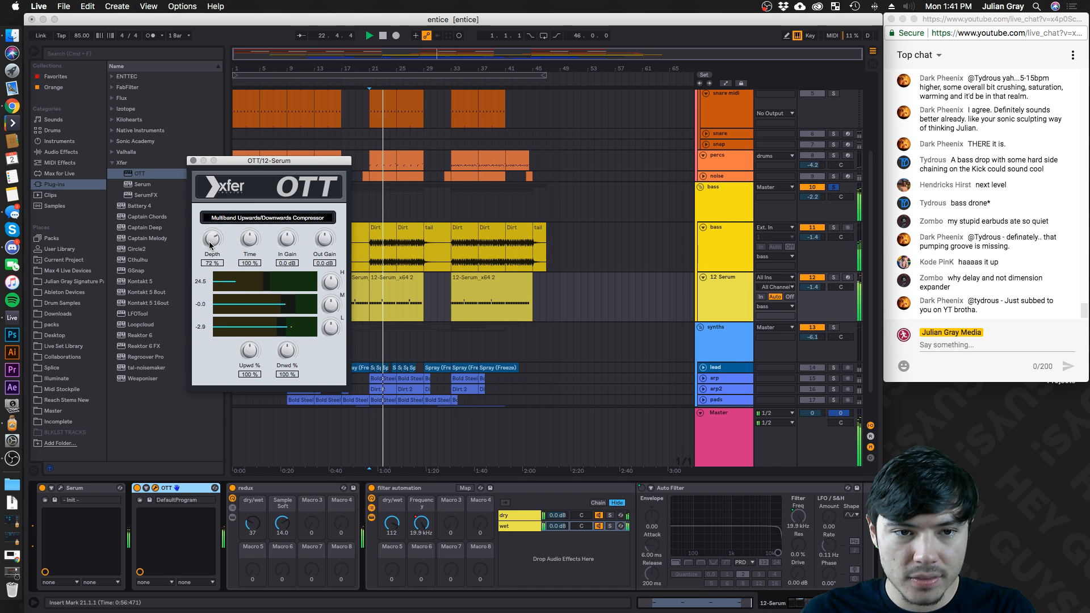
pyautogui.click(193, 161)
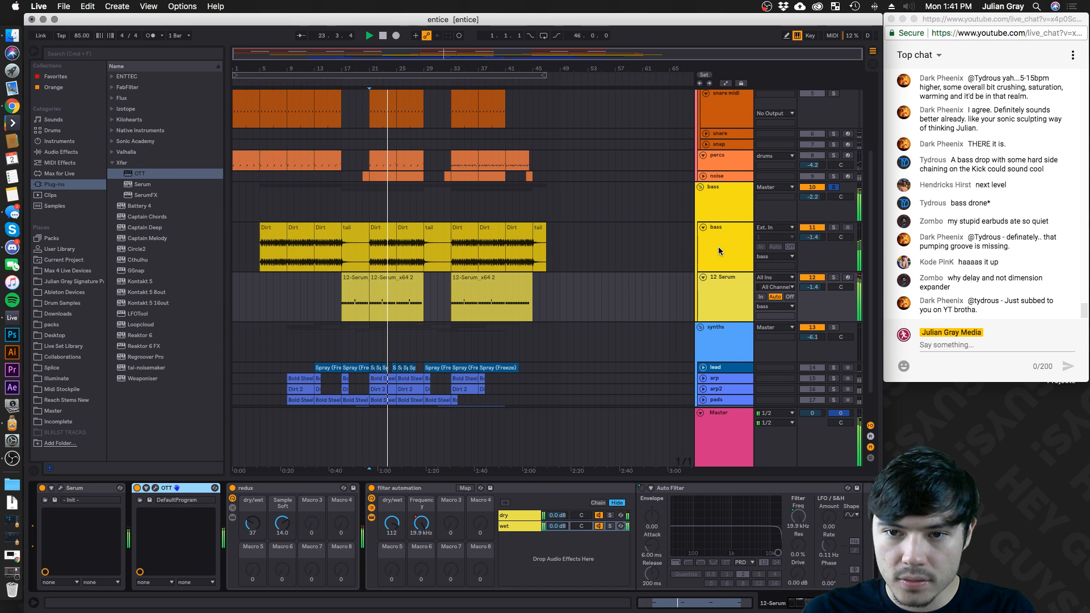
# Lower the 12 Serum track to -7.0 dB and shift the bass track's Ping Pong Delay filter to 2.26 kHz
pyautogui.click(720, 251)
pyautogui.moveTo(813, 288); pyautogui.dragTo(813, 309)
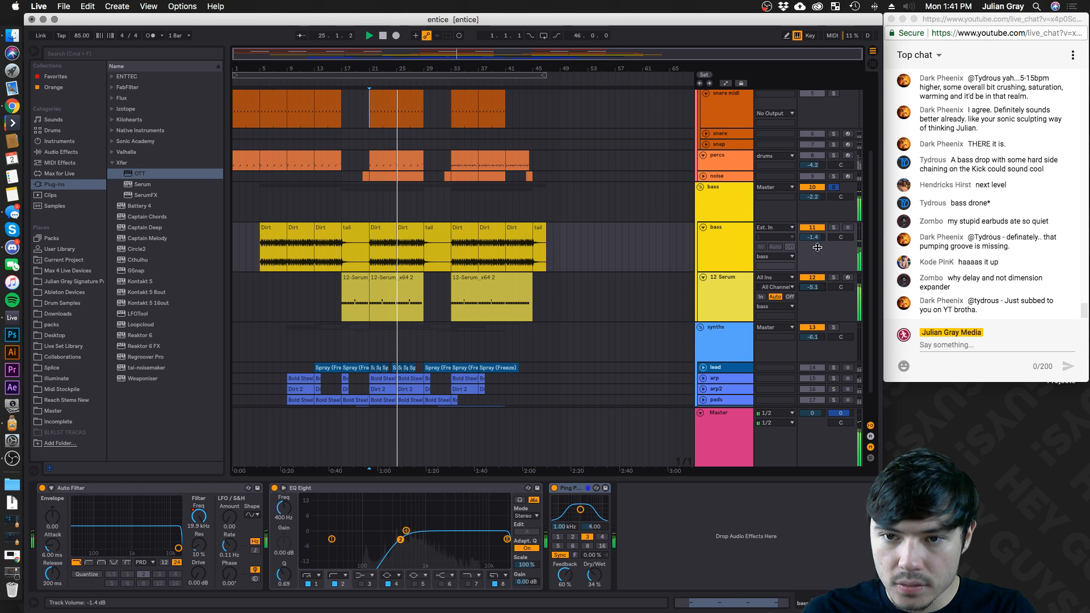
pyautogui.click(733, 255)
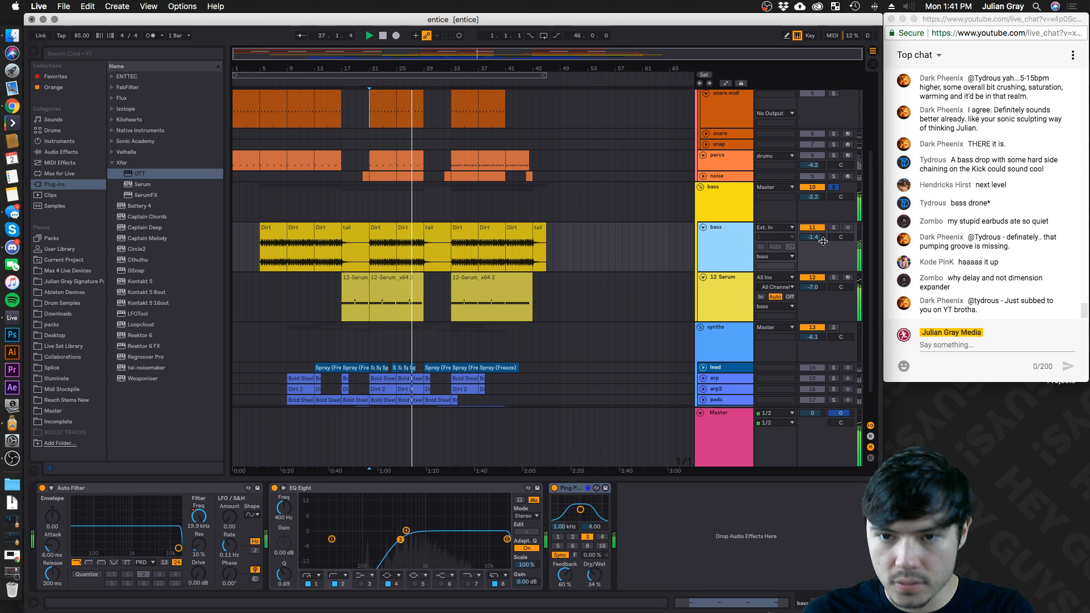
pyautogui.moveTo(581, 510); pyautogui.dragTo(587, 506)
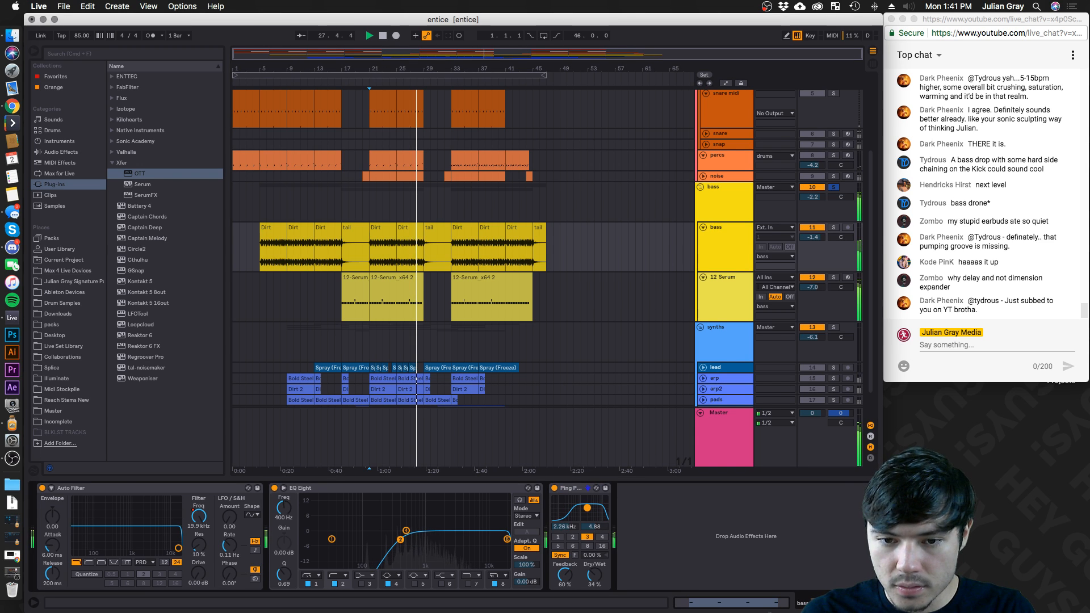
# Solo the kick track and drums group together with the bass group, and play them from bar 21
pyautogui.click(838, 188)
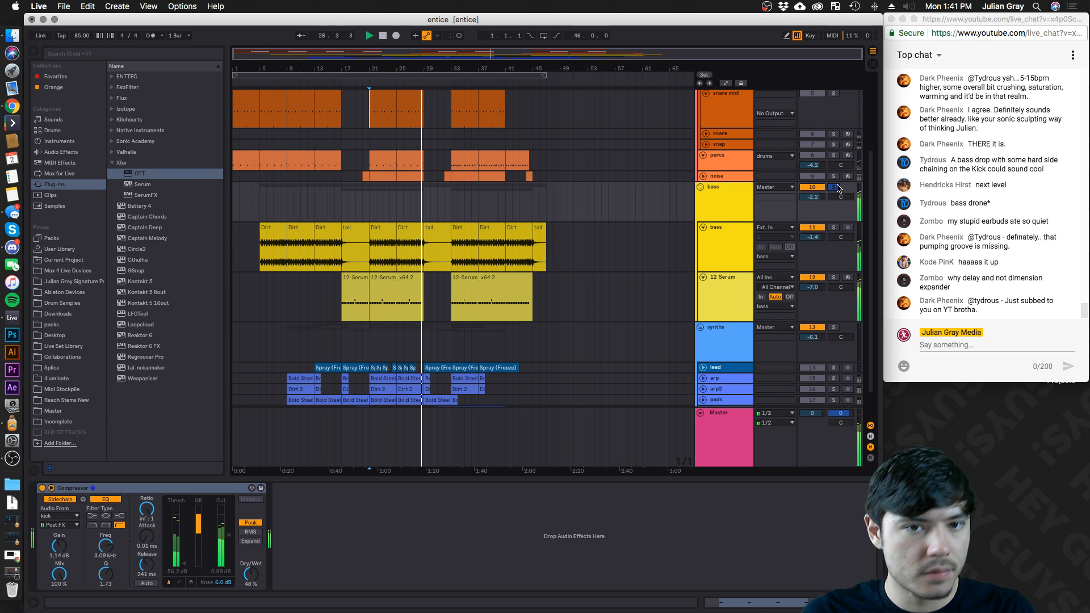
pyautogui.scroll(4, 733, 195)
pyautogui.keyDown('super'); pyautogui.click(837, 145); pyautogui.keyUp('super')
pyautogui.keyDown('super'); pyautogui.click(835, 96); pyautogui.keyUp('super')
pyautogui.click(349, 113)
pyautogui.press('space')
pyautogui.click(369, 113)
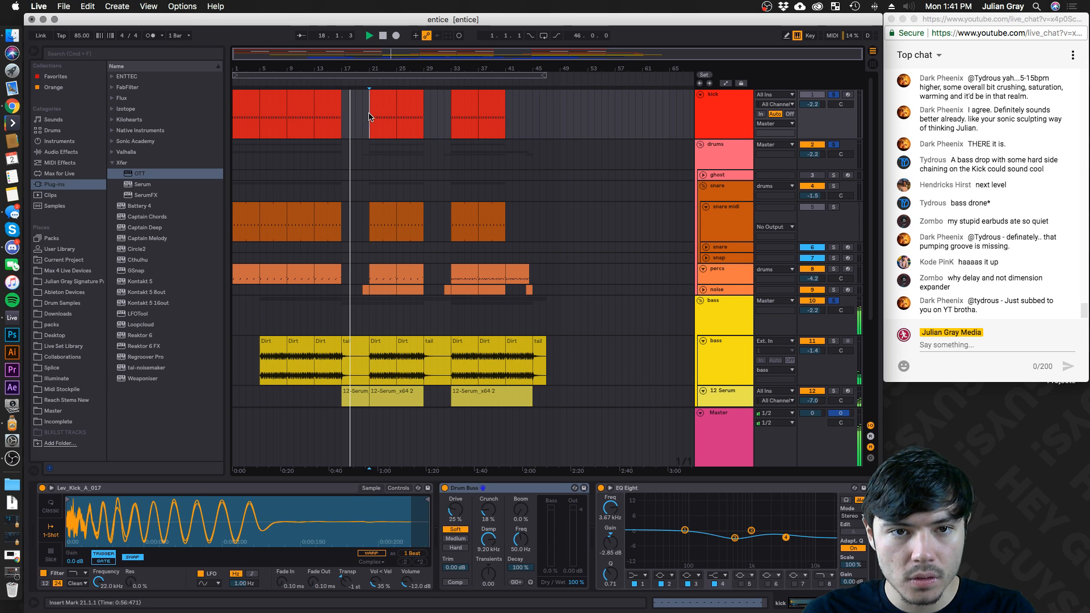
pyautogui.scroll(-1, 582, 261)
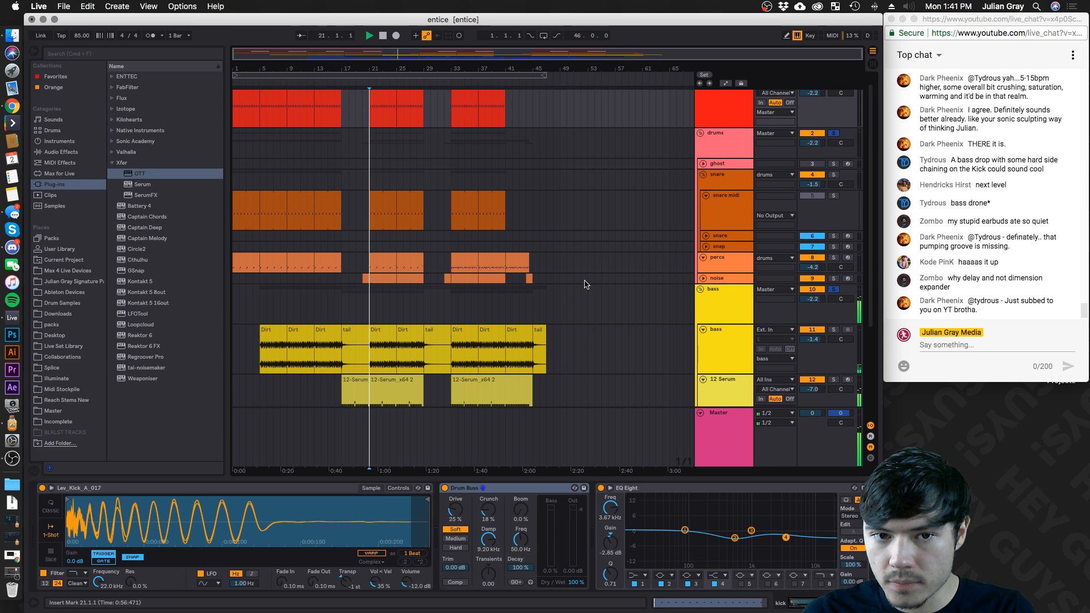
pyautogui.scroll(1, 645, 295)
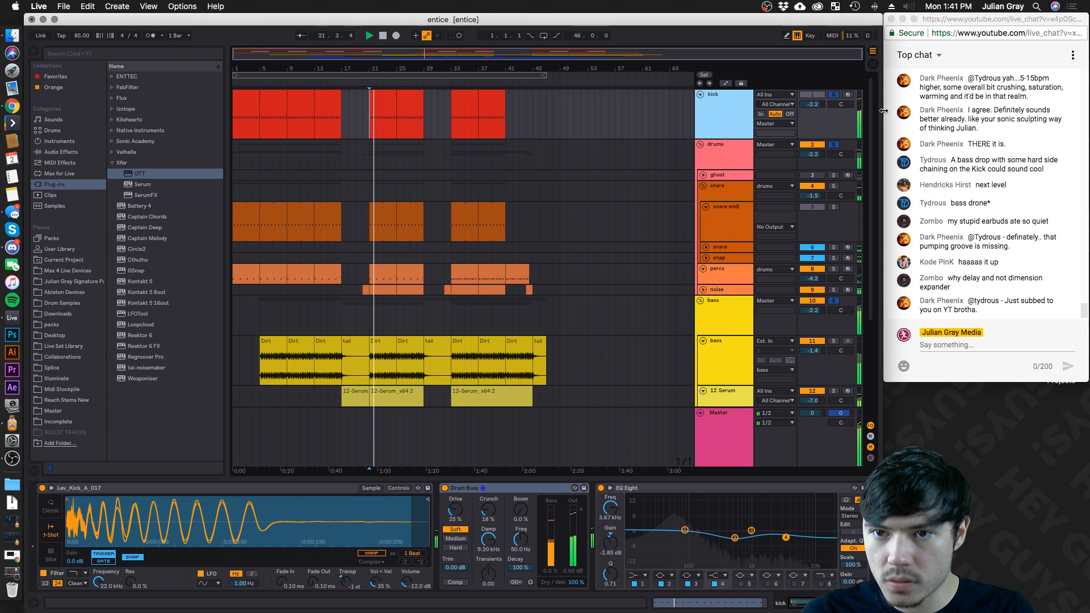
# Raise the kick track's volume to -0.5 dB and the snare group's volume to -0.6 dB
pyautogui.moveTo(812, 104); pyautogui.dragTo(813, 91)
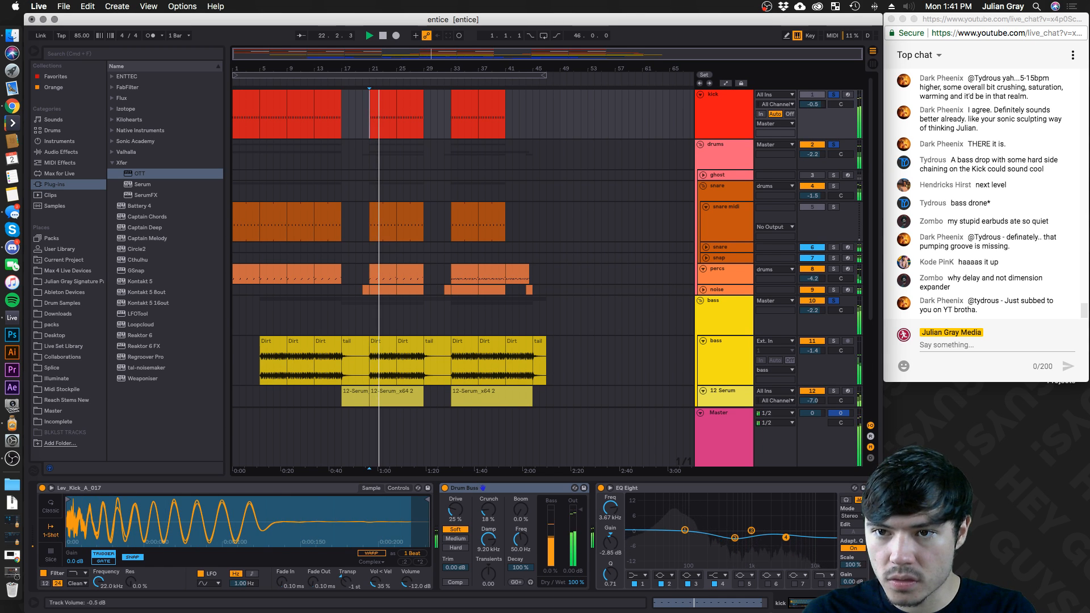
pyautogui.click(733, 125)
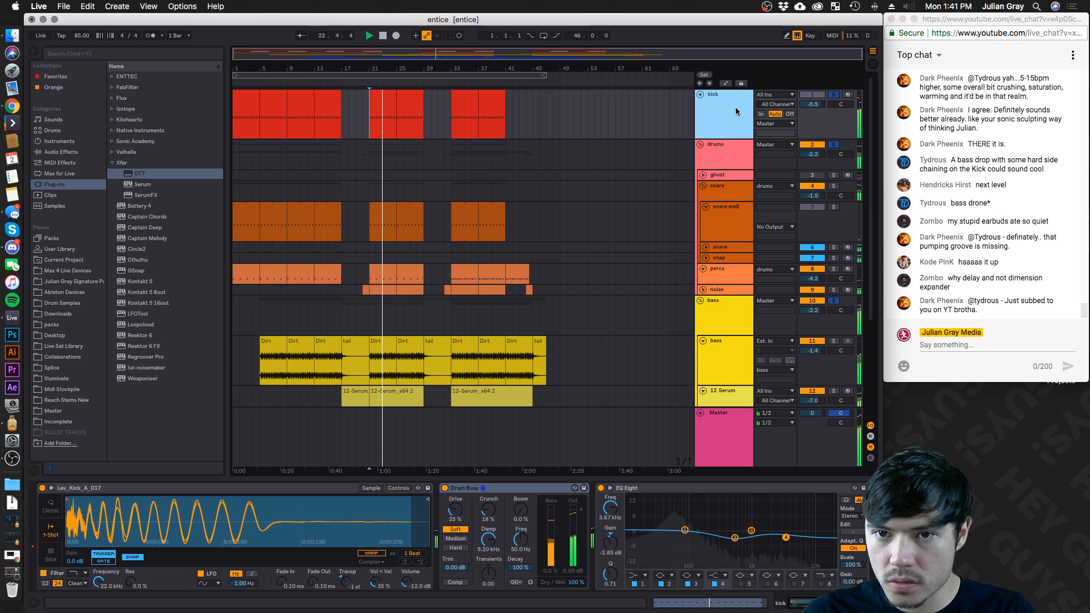
pyautogui.click(732, 155)
pyautogui.click(814, 195)
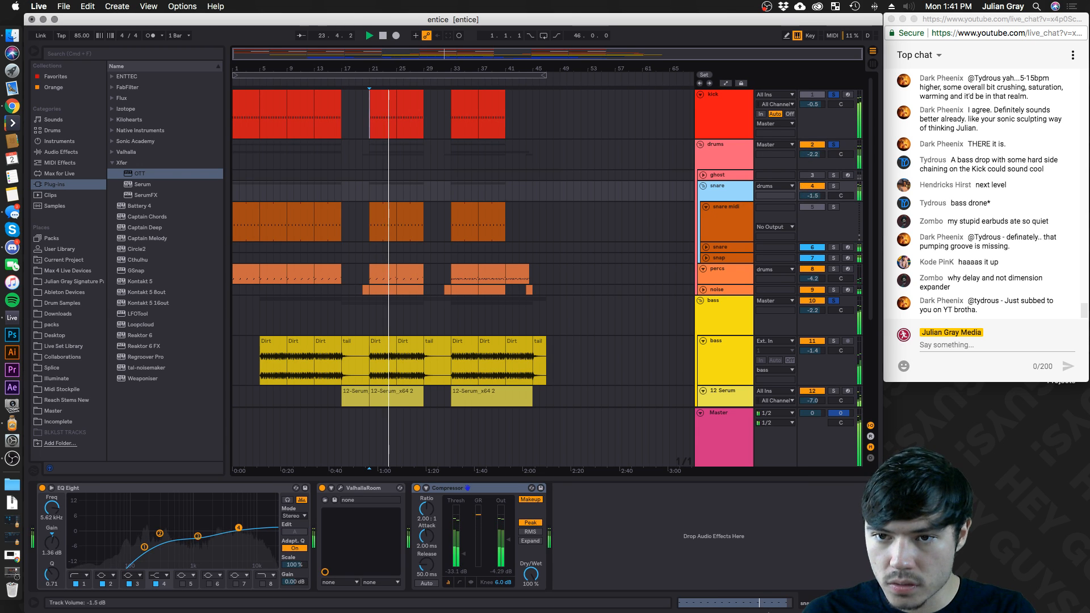
# Add the synths group to the soloed tracks and set its volume to -1.4 dB
pyautogui.scroll(-5, 793, 296)
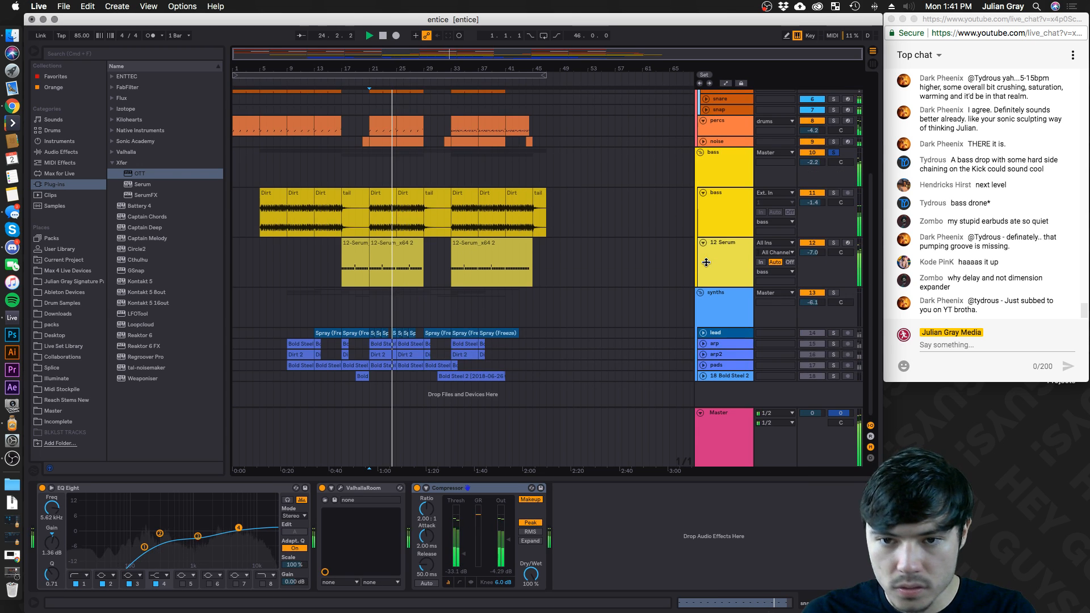
pyautogui.click(813, 302)
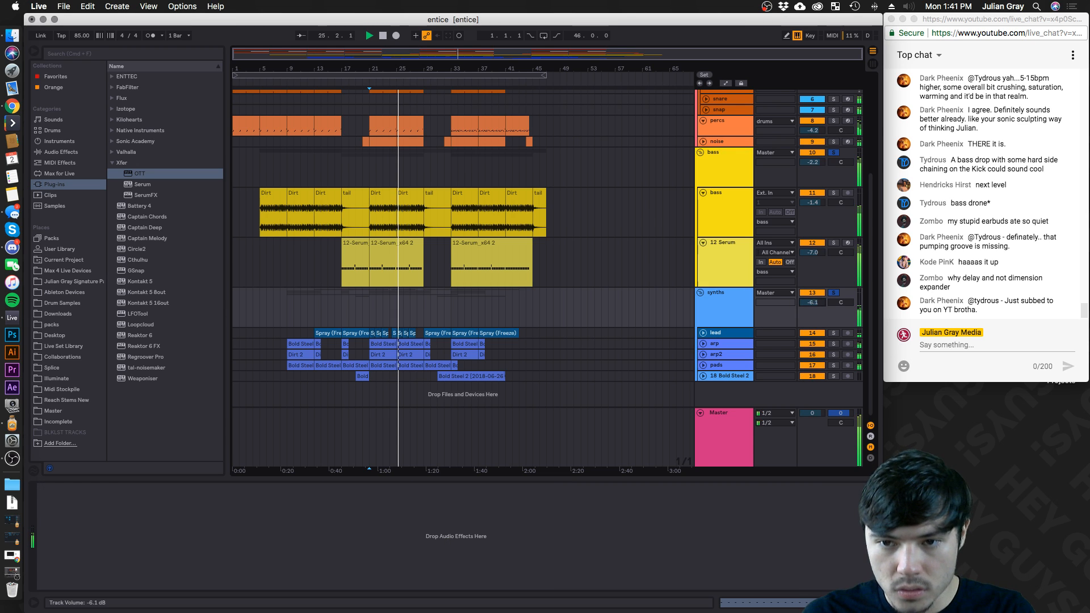
pyautogui.press('super+z')
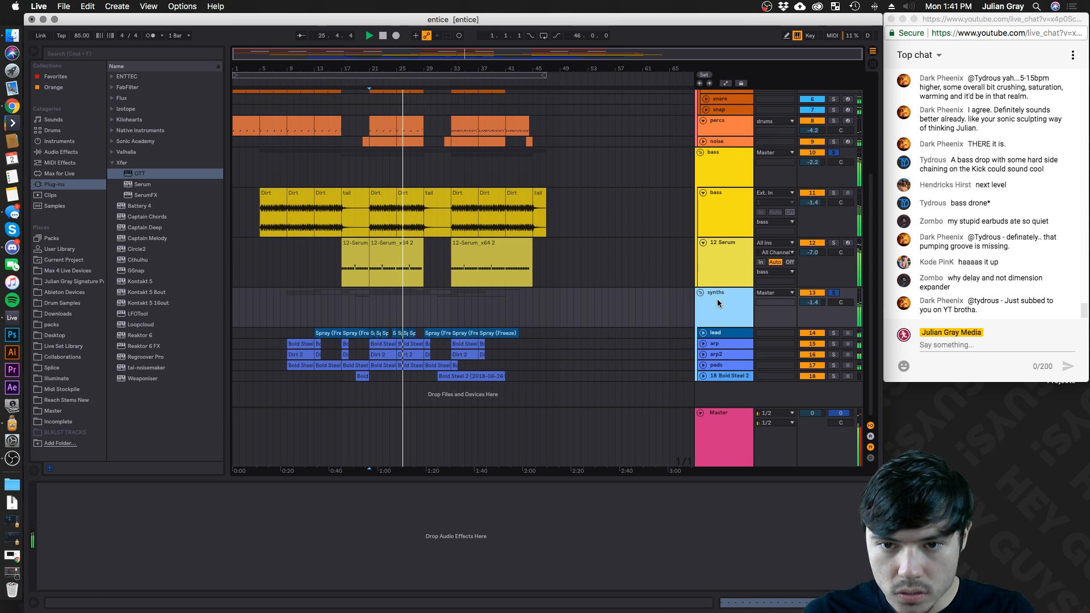
# Lower the kick, drums, bass and synths together, bringing the kick to -4.5 dB, drums and bass to -6.2 dB, and synths to -5.4 dB
pyautogui.scroll(5, 717, 298)
pyautogui.click(813, 104)
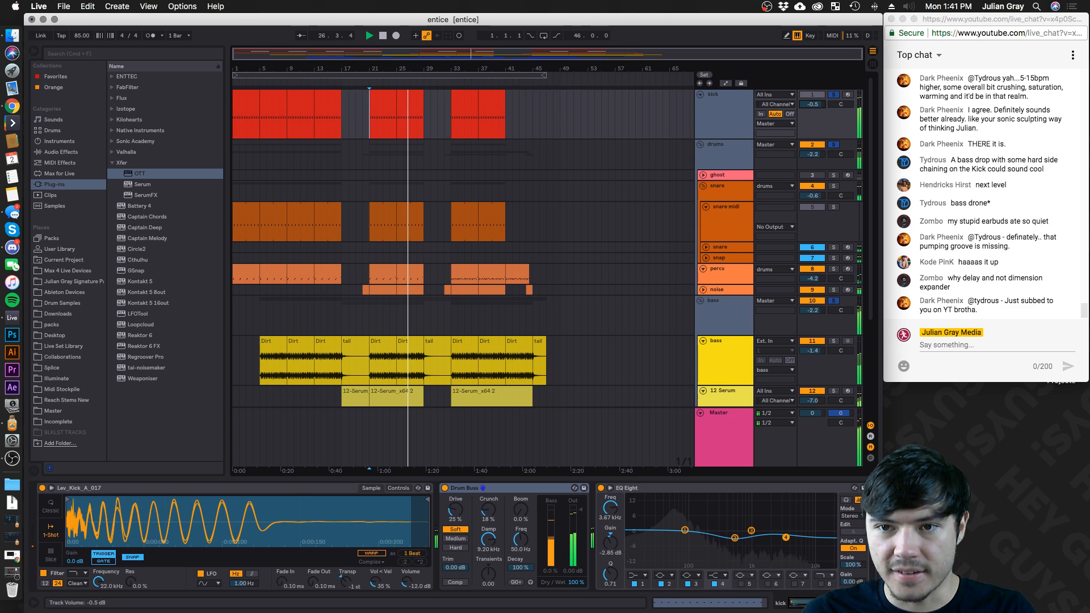
pyautogui.scroll(-1, 599, 329)
pyautogui.scroll(-5, 599, 328)
# Set the synths group's volume to -4.6 dB and replay the mix from bar 25
pyautogui.click(719, 422)
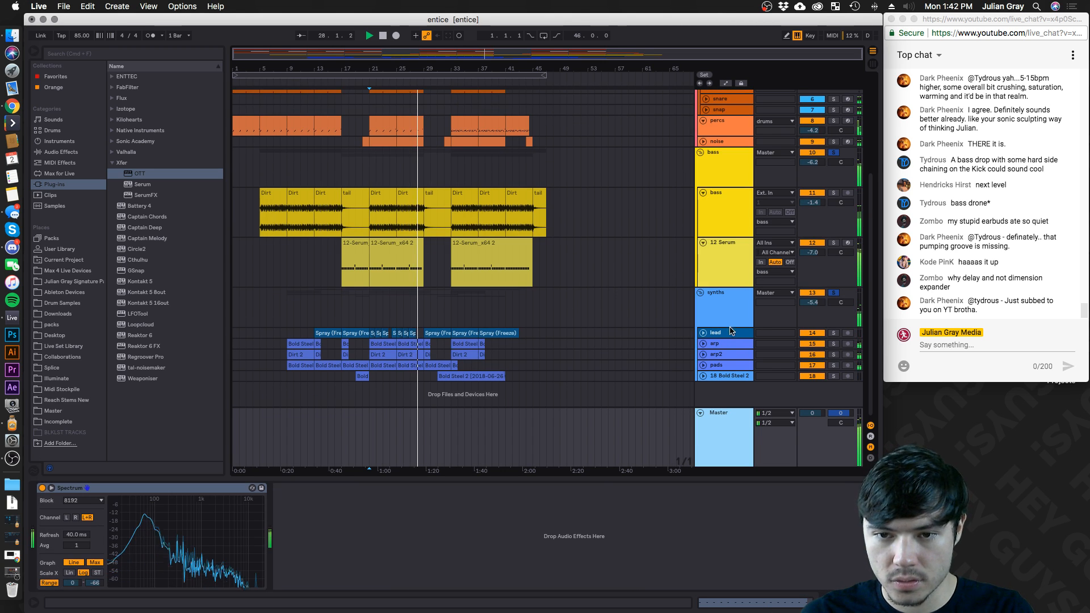
pyautogui.click(804, 307)
pyautogui.moveTo(815, 303); pyautogui.dragTo(812, 301)
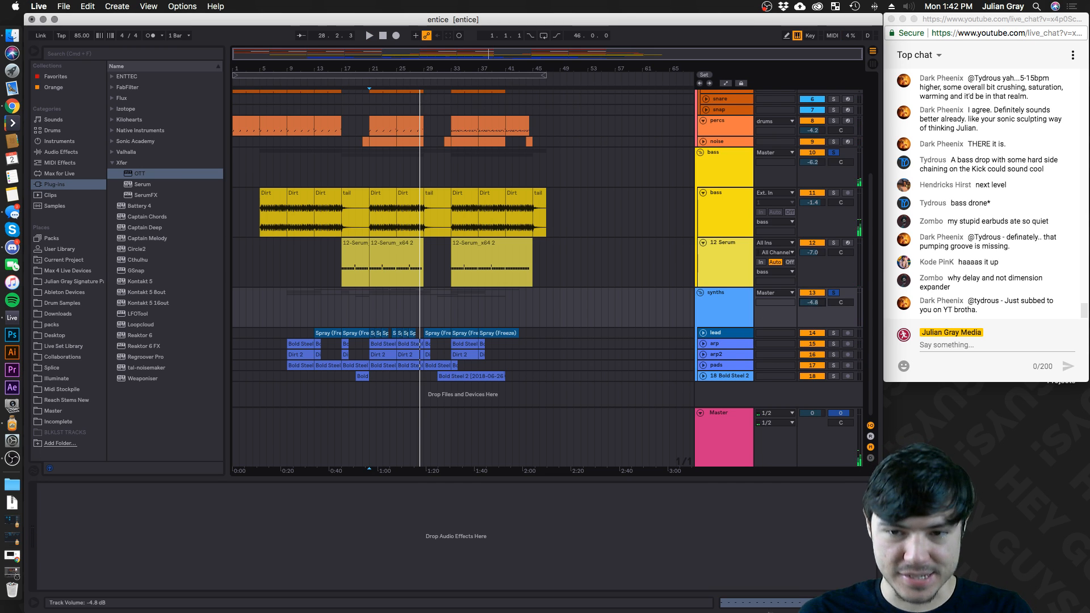
pyautogui.click(398, 309)
pyautogui.press('space')
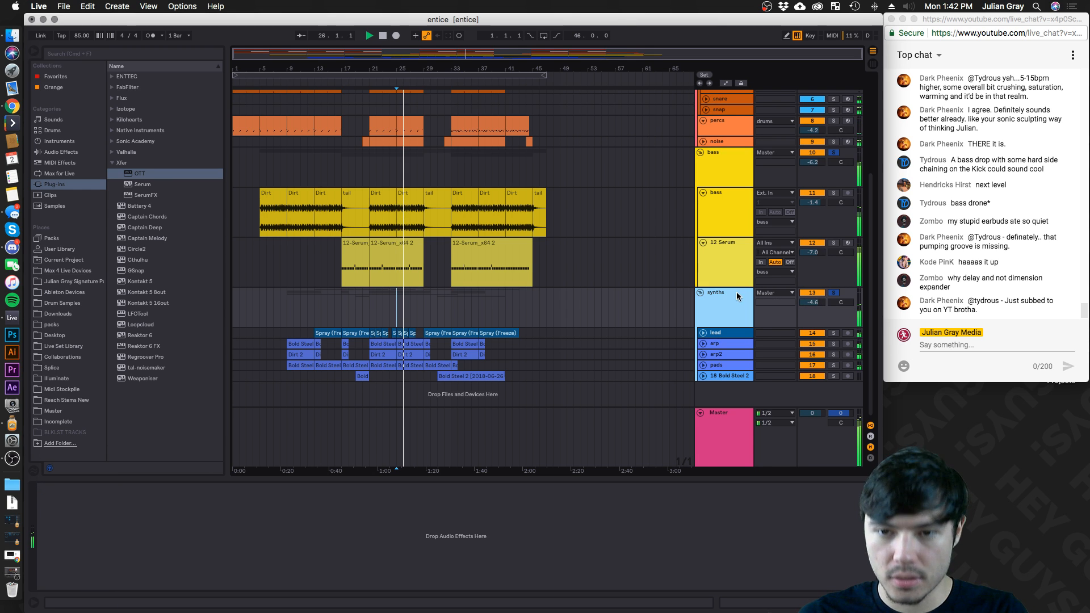
# Examine the playing mix in the Master track's Spectrum analyzer
pyautogui.scroll(5, 739, 293)
pyautogui.click(718, 431)
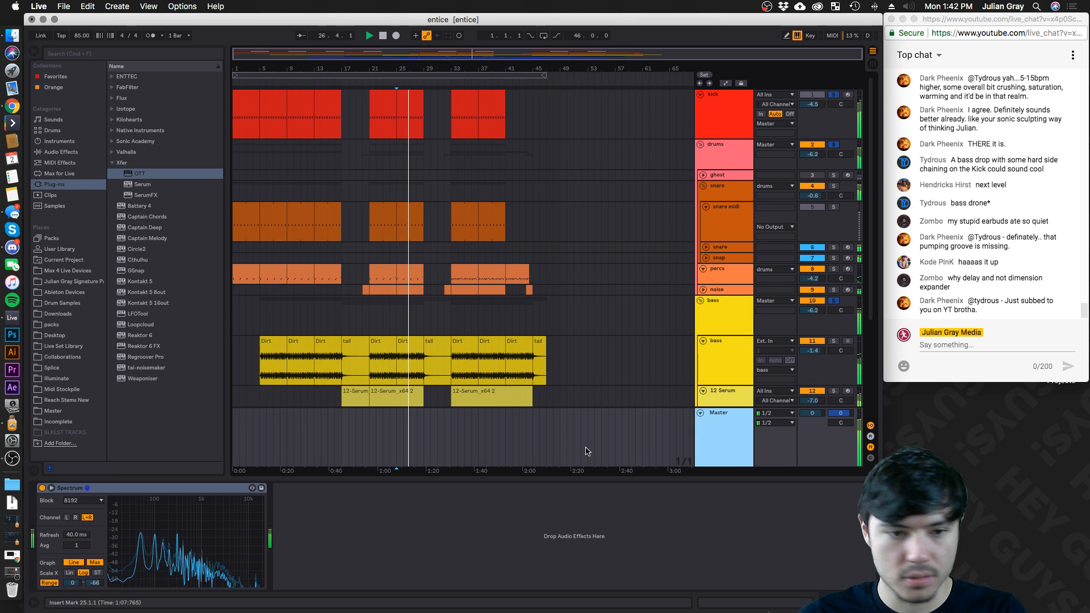
# Add the iZotope Ozone 7 Maximizer to the Master track, set its threshold to -7.0 dB with IRC IV limiting, and replay the mix
pyautogui.click(116, 109)
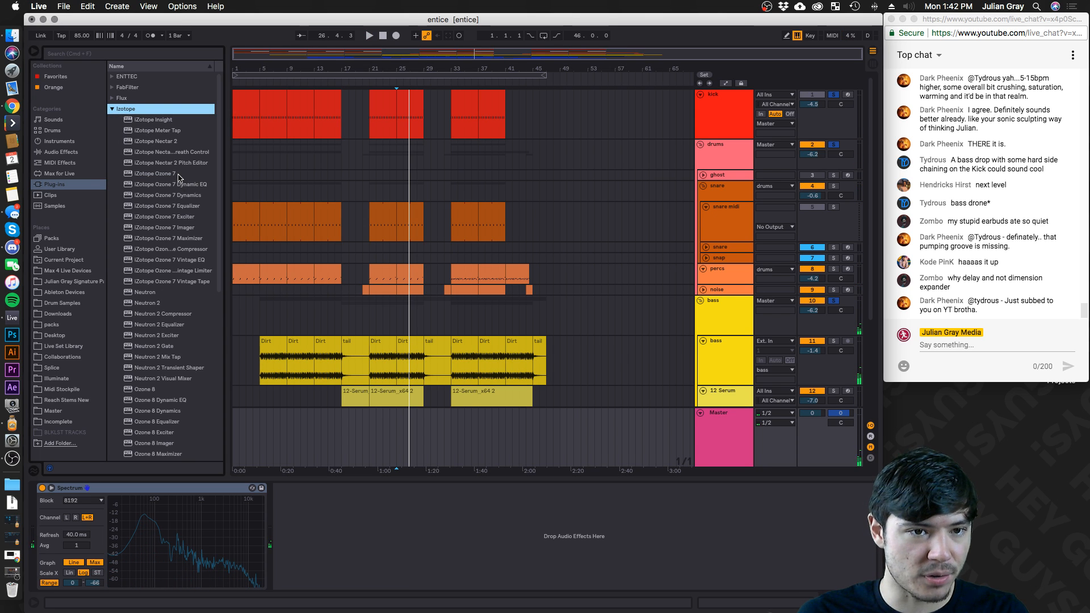
pyautogui.moveTo(193, 238); pyautogui.dragTo(388, 494)
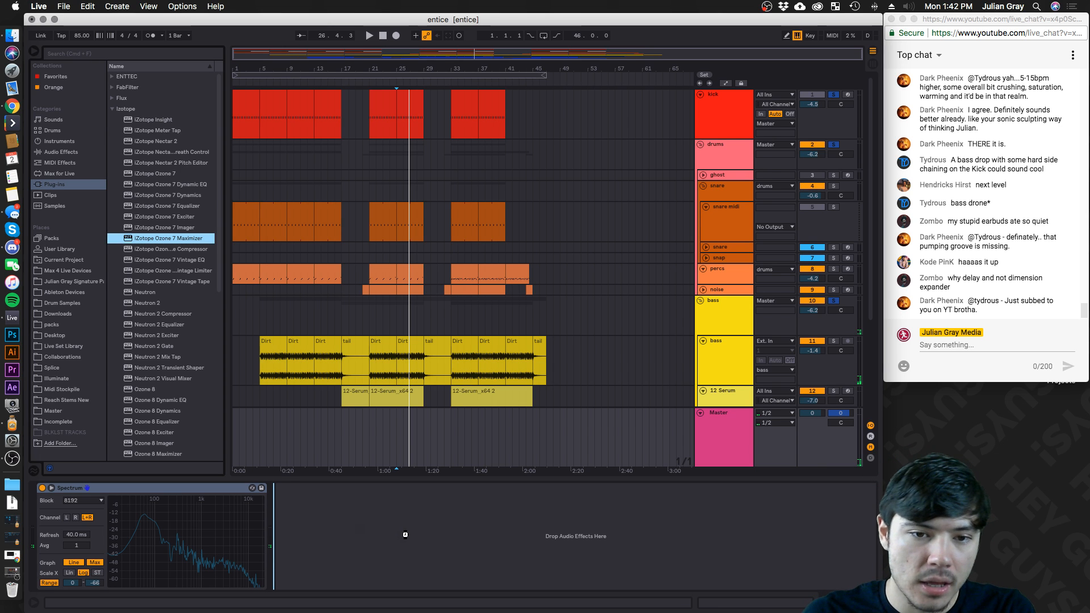
pyautogui.moveTo(405, 534); pyautogui.dragTo(405, 535)
pyautogui.moveTo(363, 295); pyautogui.dragTo(365, 341)
pyautogui.click(254, 373)
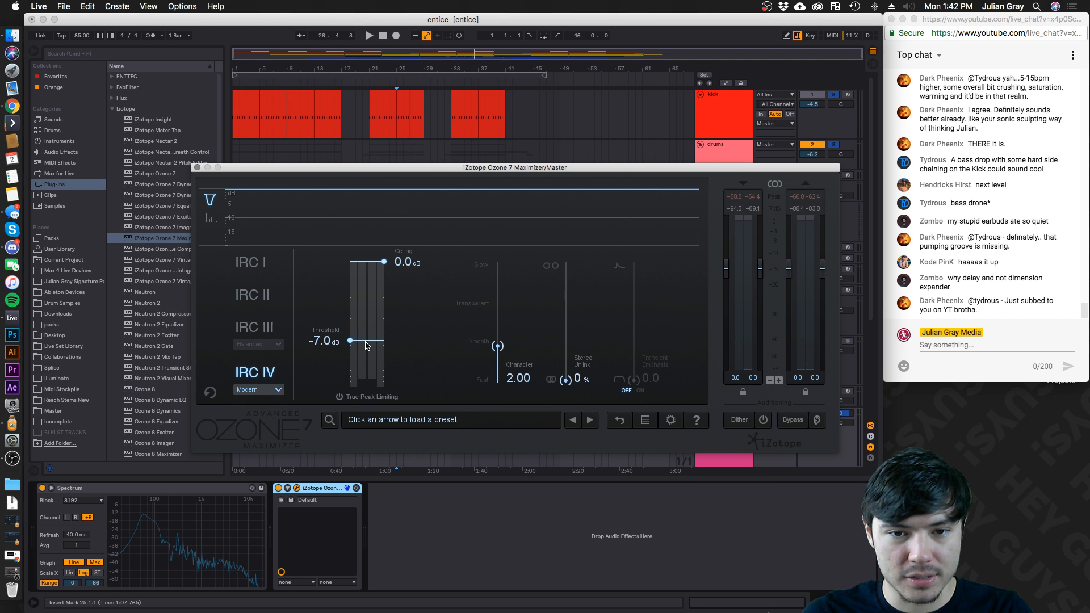
pyautogui.press('space')
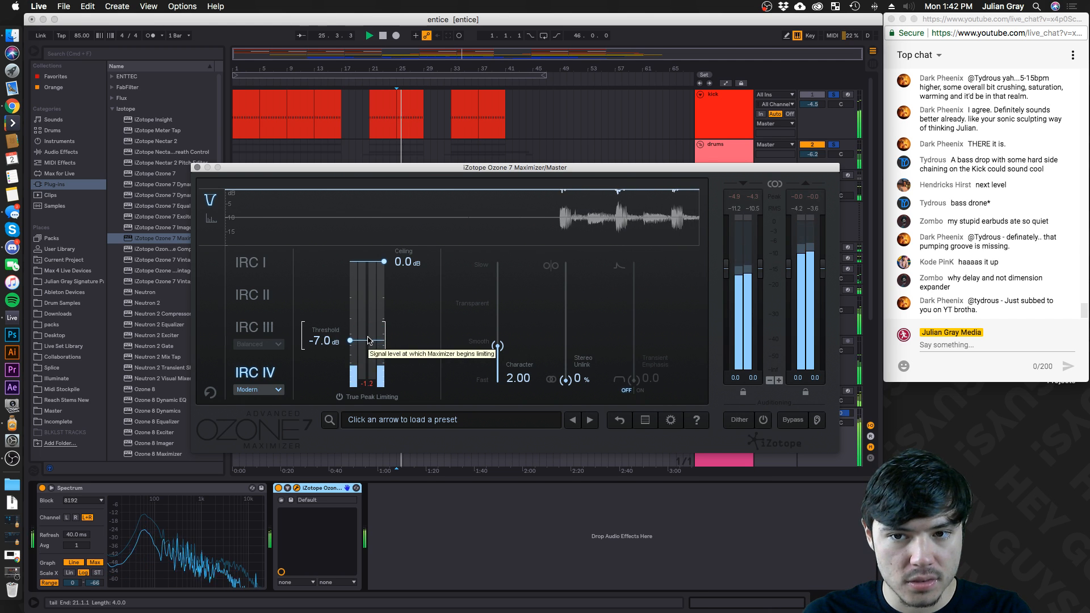
pyautogui.click(197, 168)
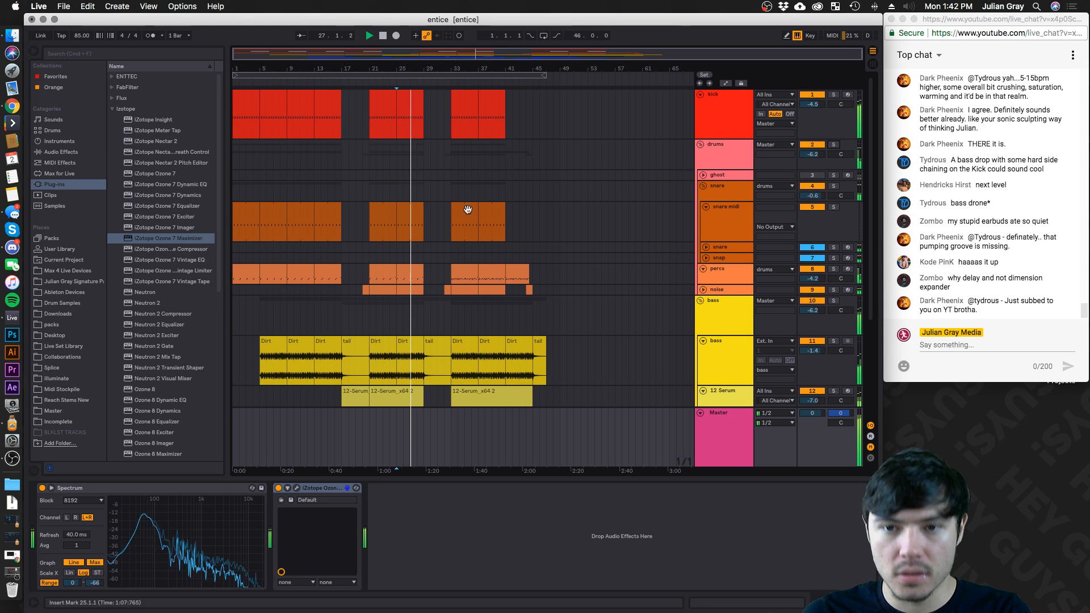
# Solo the arp and the synths group in turn while playing, and unfold the arp and lead tracks
pyautogui.scroll(-5, 462, 205)
pyautogui.click(727, 344)
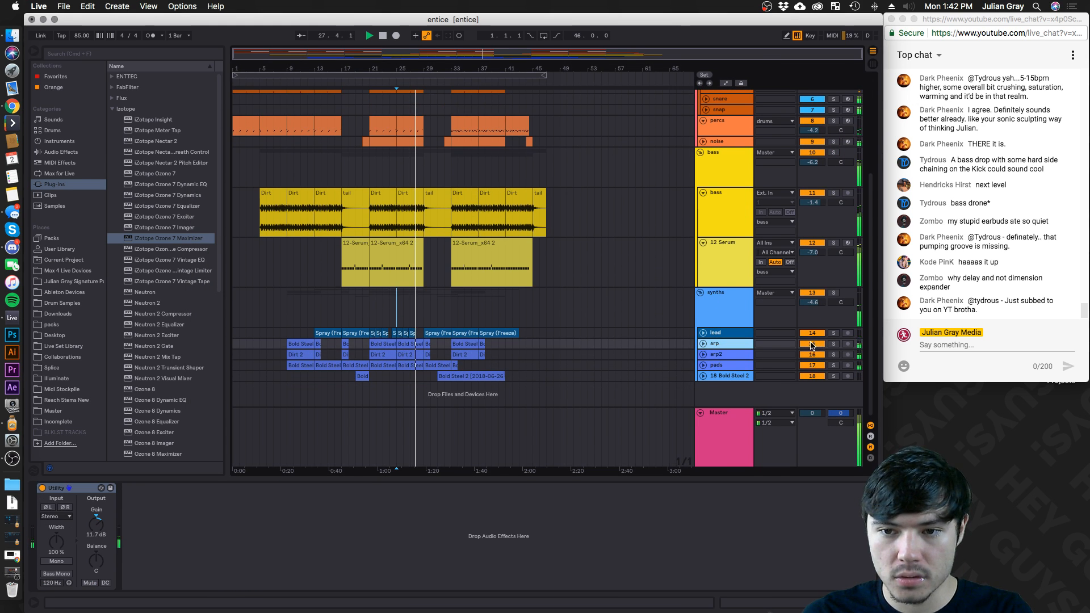
pyautogui.click(833, 343)
pyautogui.click(703, 344)
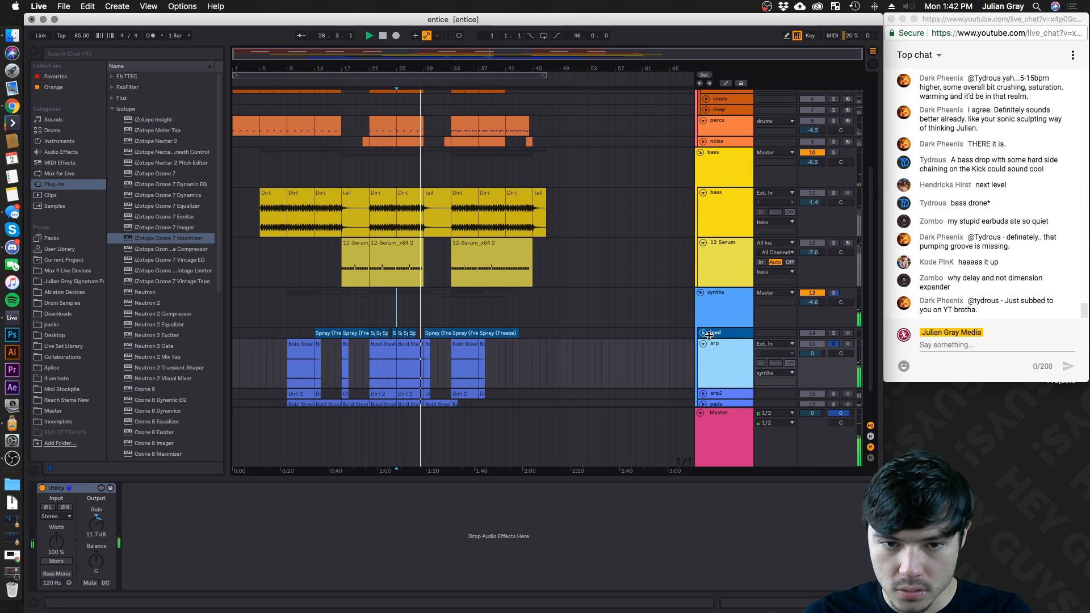
pyautogui.scroll(-1, 730, 319)
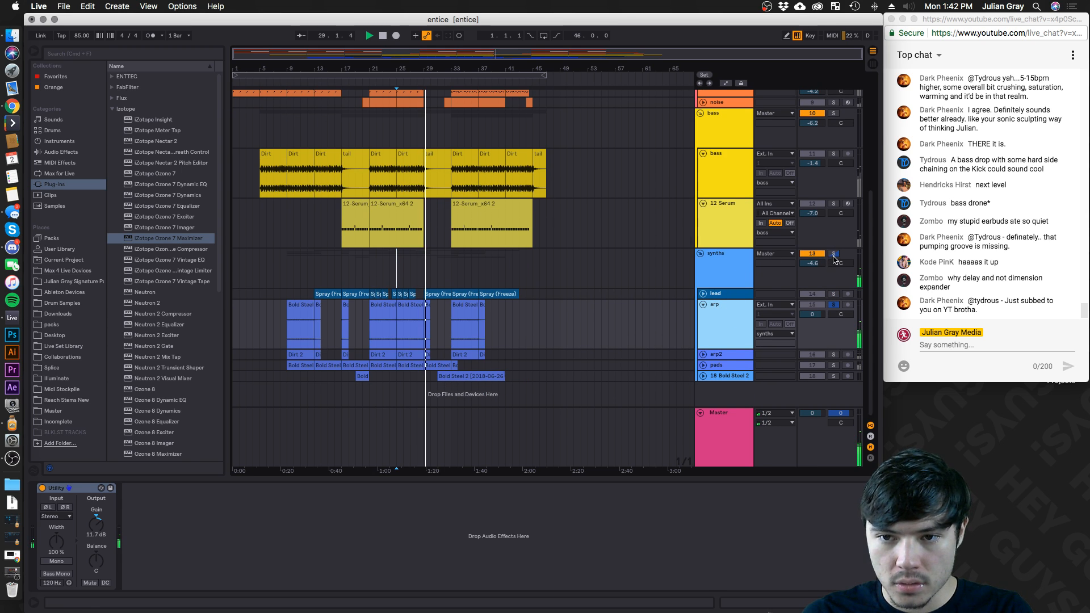
pyautogui.click(699, 294)
pyautogui.click(702, 294)
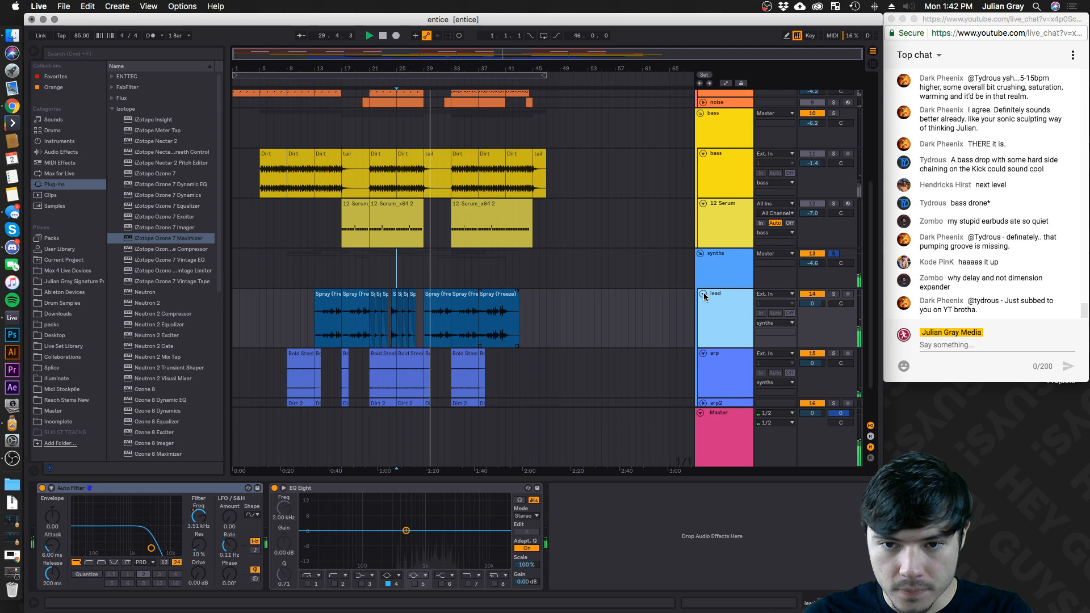
# Move the lead track out of the synths group, placing it directly below the 12 Serum track
pyautogui.scroll(-3, 725, 356)
pyautogui.moveTo(725, 269); pyautogui.dragTo(725, 205)
pyautogui.moveTo(729, 193); pyautogui.dragTo(744, 197)
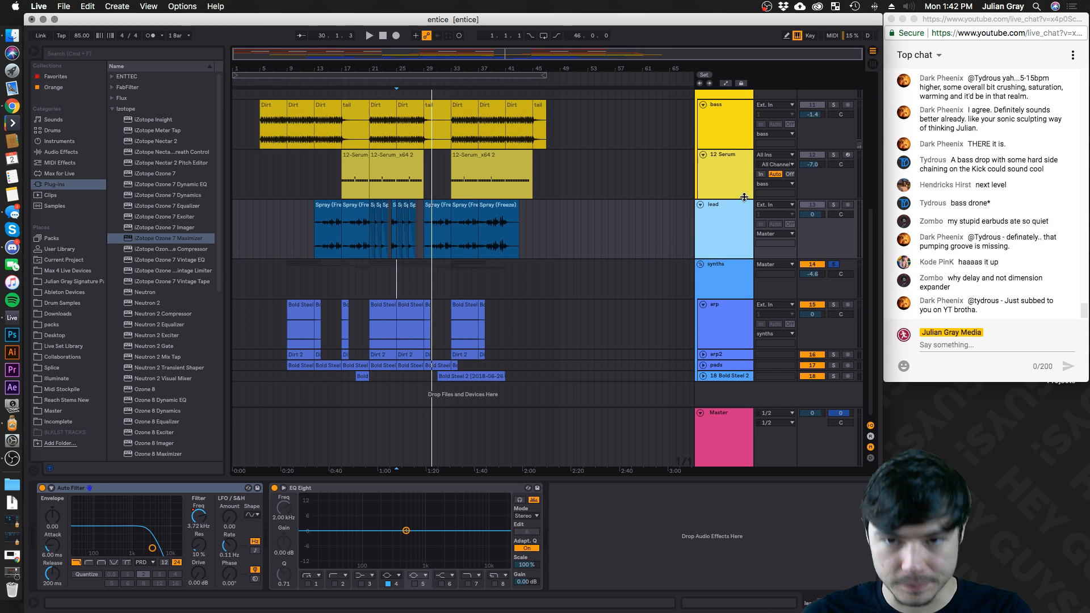
# Listen to the lead soloed from bar 13, and return to the full mix
pyautogui.click(835, 206)
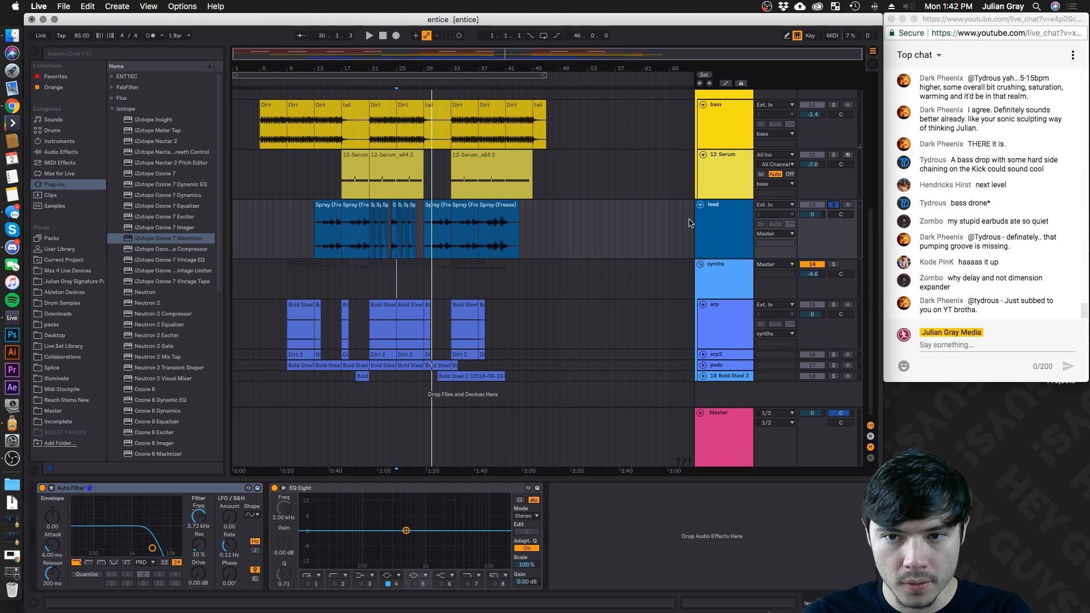
pyautogui.click(318, 223)
pyautogui.press('space')
pyautogui.click(833, 205)
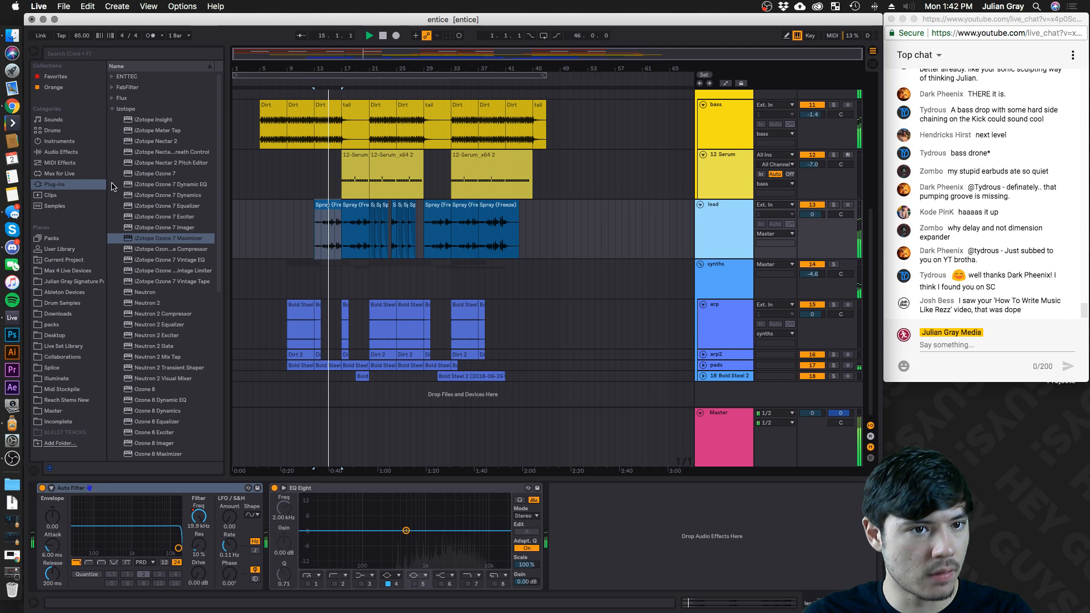
# Add a Compressor after the lead's EQ Eight and set its output gain to 1.65 dB while playing from bar 21
pyautogui.click(54, 152)
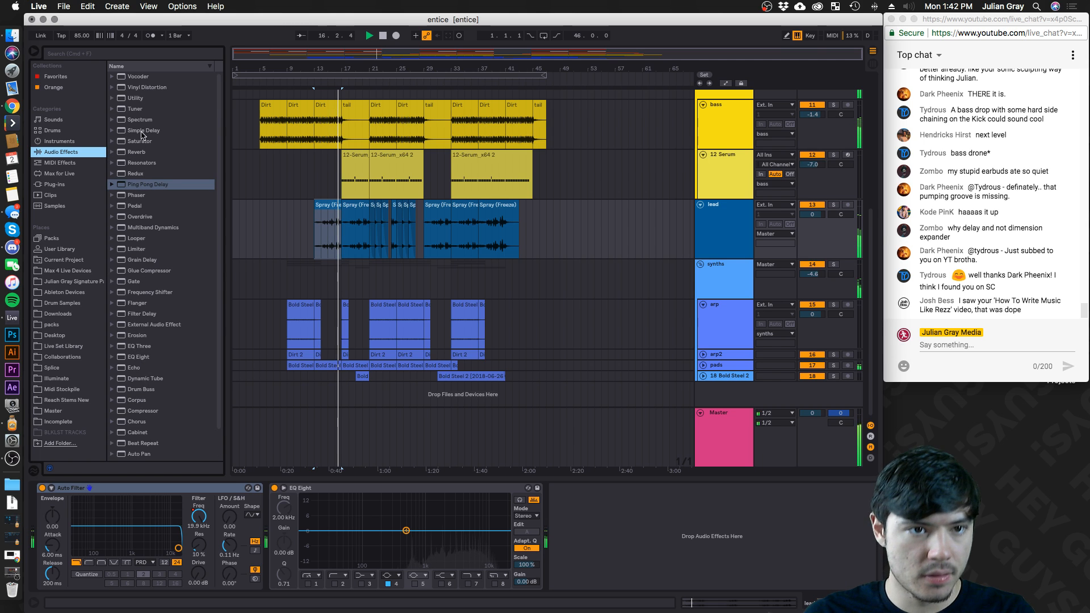
pyautogui.scroll(-2, 163, 310)
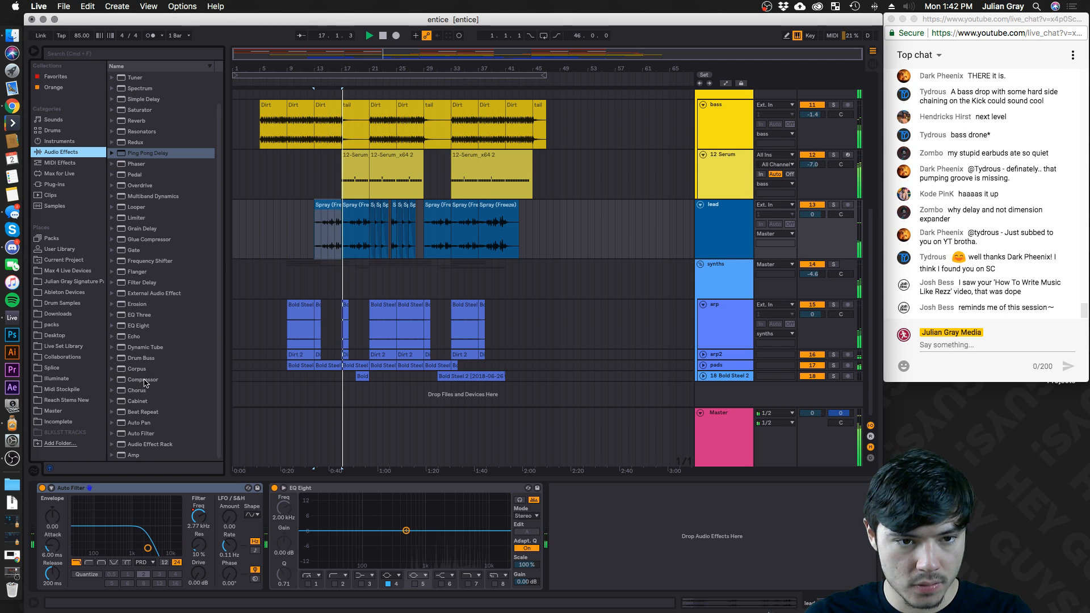
pyautogui.click(161, 379)
pyautogui.moveTo(384, 413); pyautogui.dragTo(645, 533)
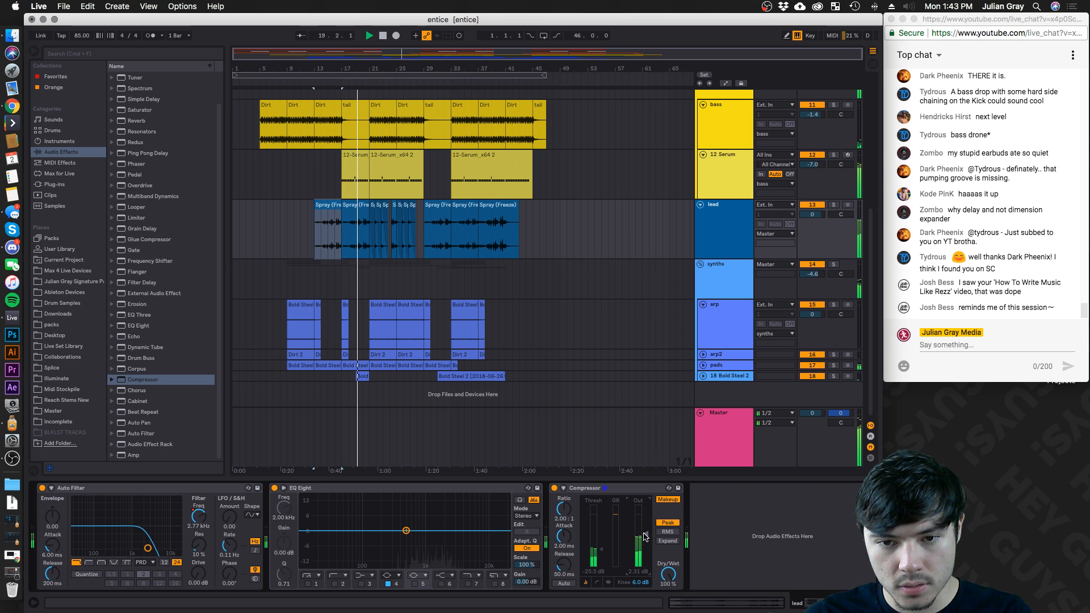
pyautogui.click(634, 489)
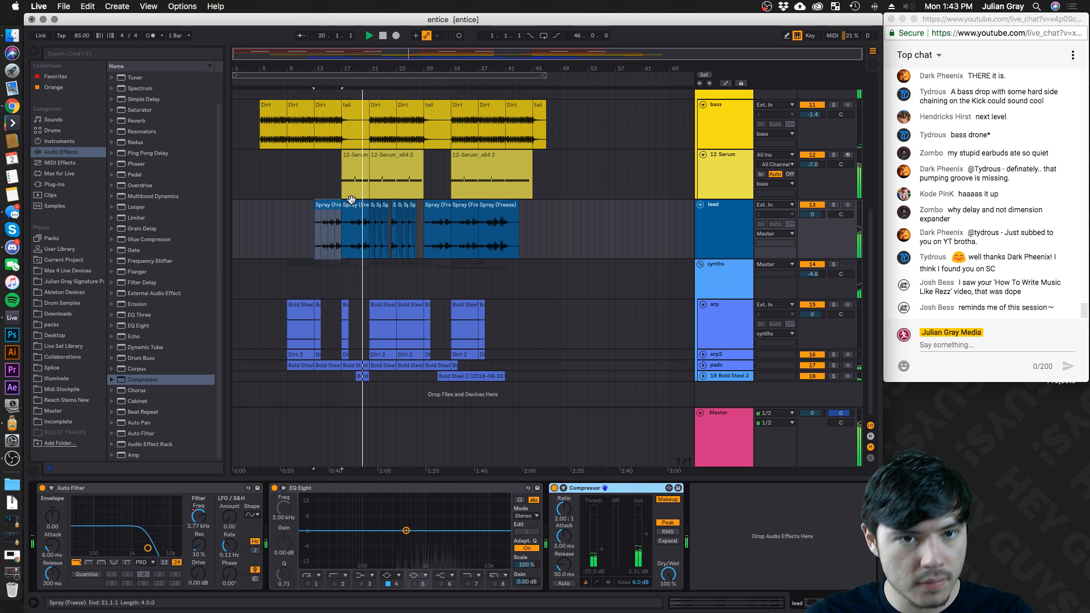
pyautogui.click(387, 155)
pyautogui.click(733, 239)
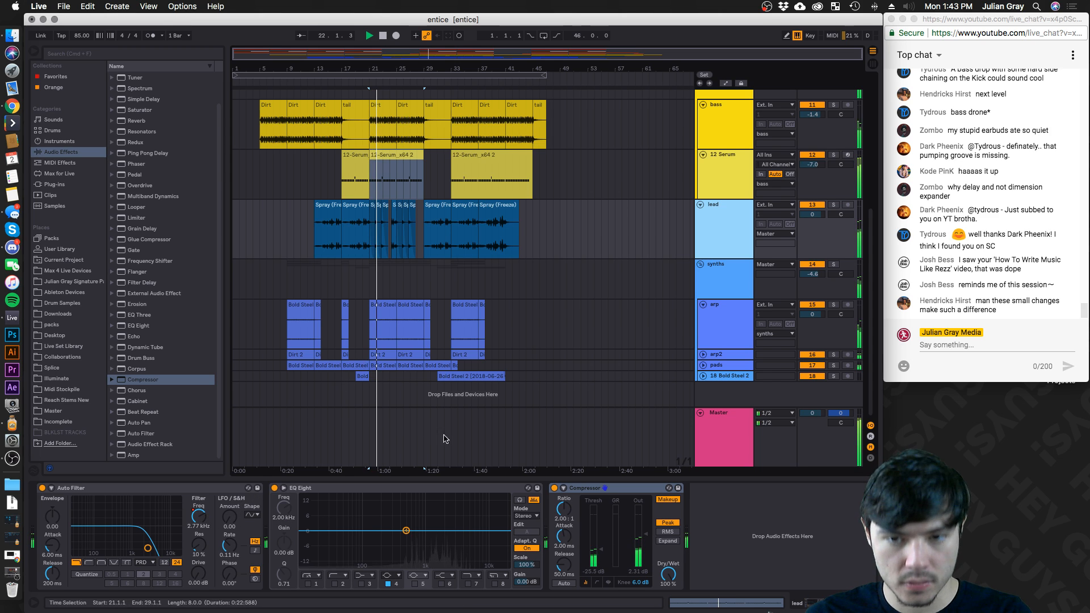
pyautogui.click(646, 534)
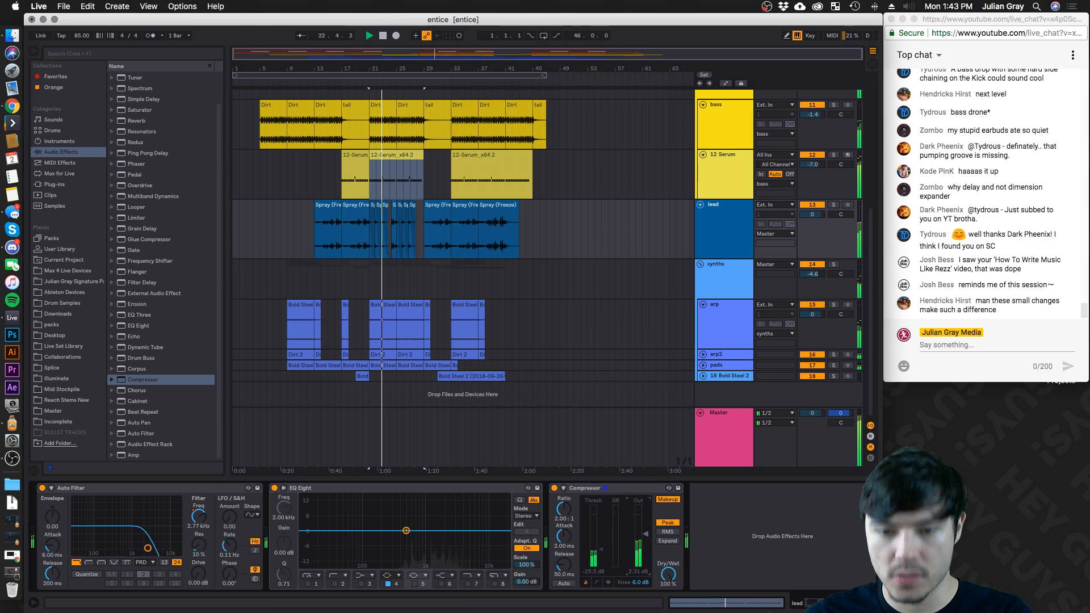
# Add an Auto Filter after the lead's Compressor as a high-pass with frequency 26.0 Hz and resonance 5.3%
pyautogui.scroll(2, 166, 194)
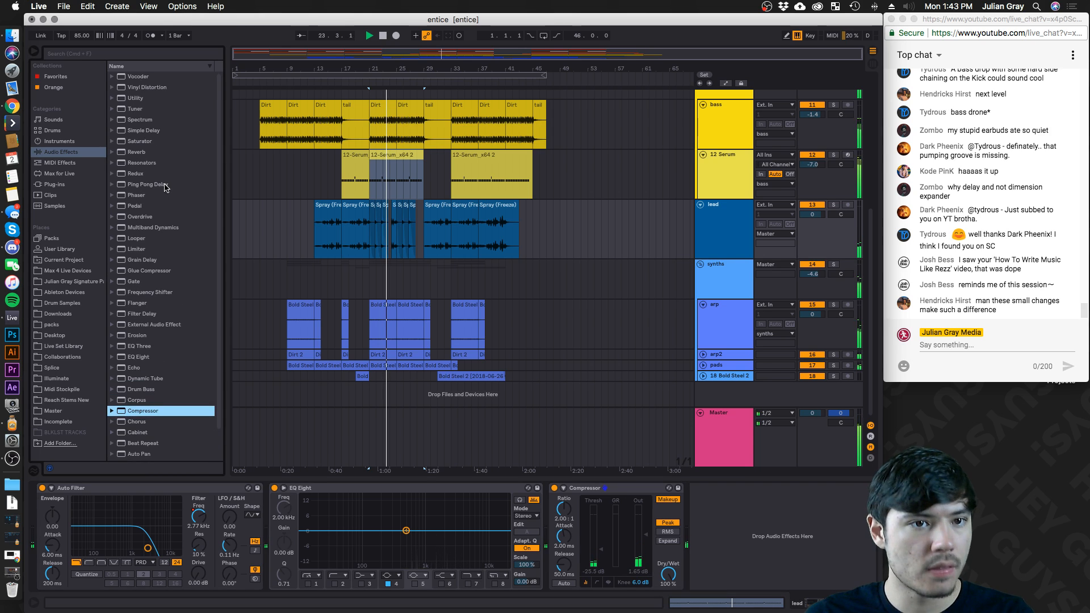
pyautogui.scroll(-2, 172, 239)
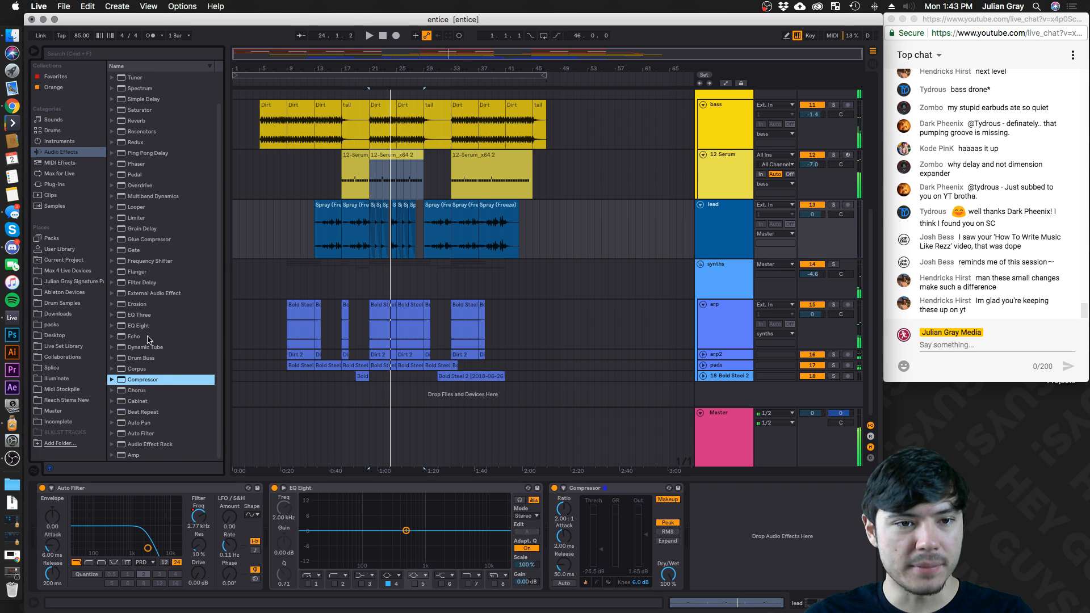
pyautogui.scroll(2, 152, 346)
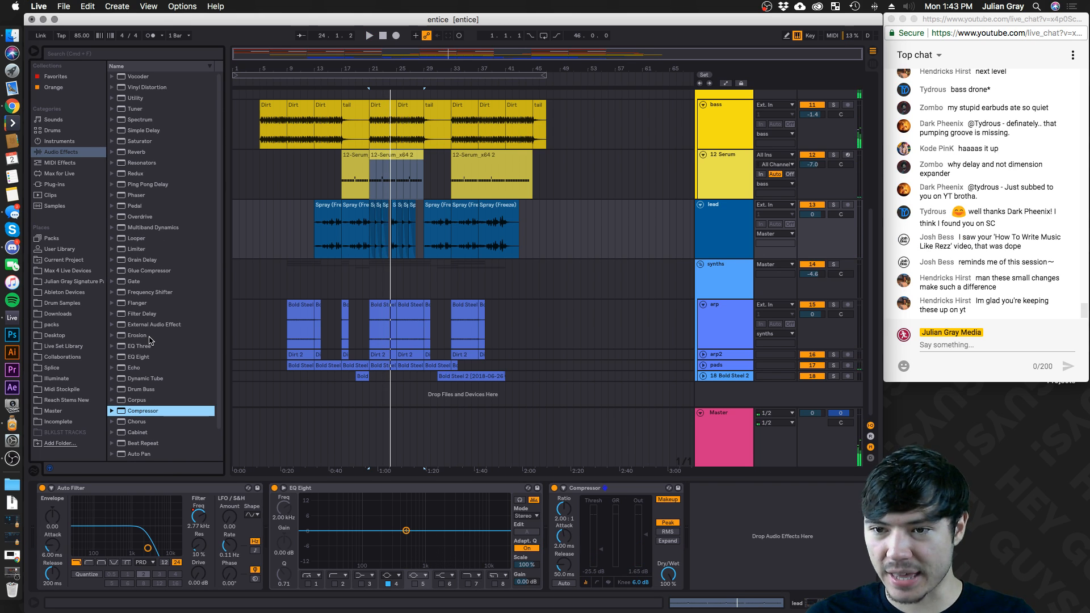
pyautogui.scroll(-2, 162, 205)
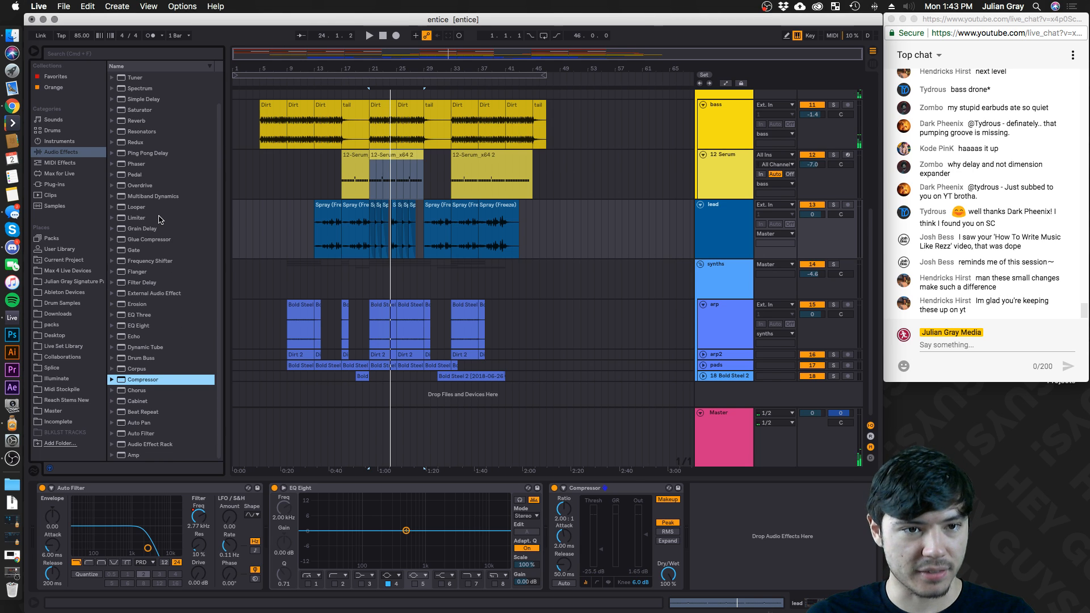
pyautogui.click(142, 434)
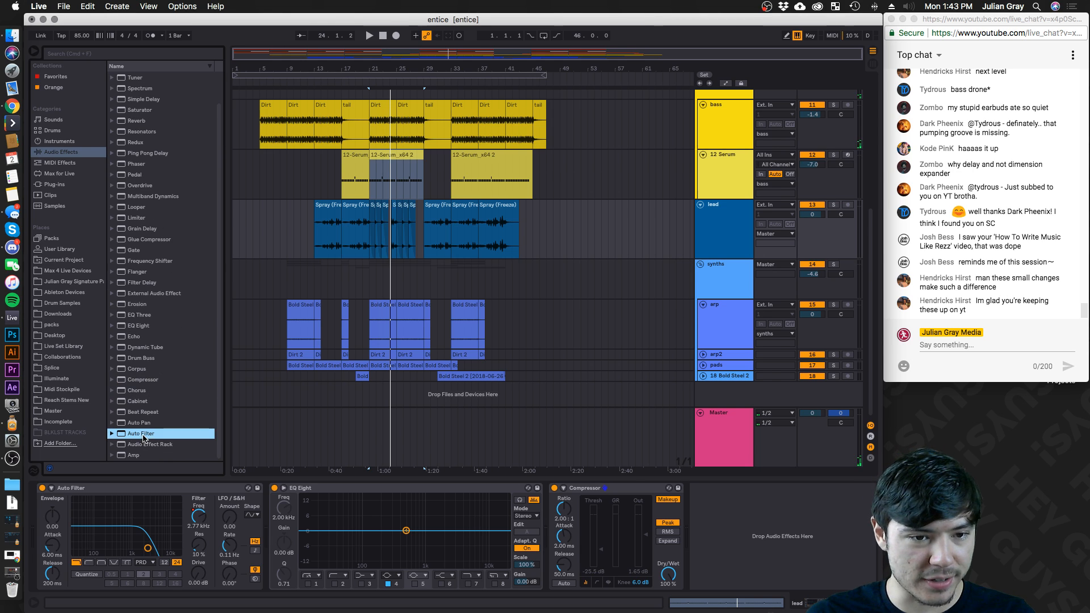
pyautogui.moveTo(347, 438); pyautogui.dragTo(752, 556)
pyautogui.click(697, 562)
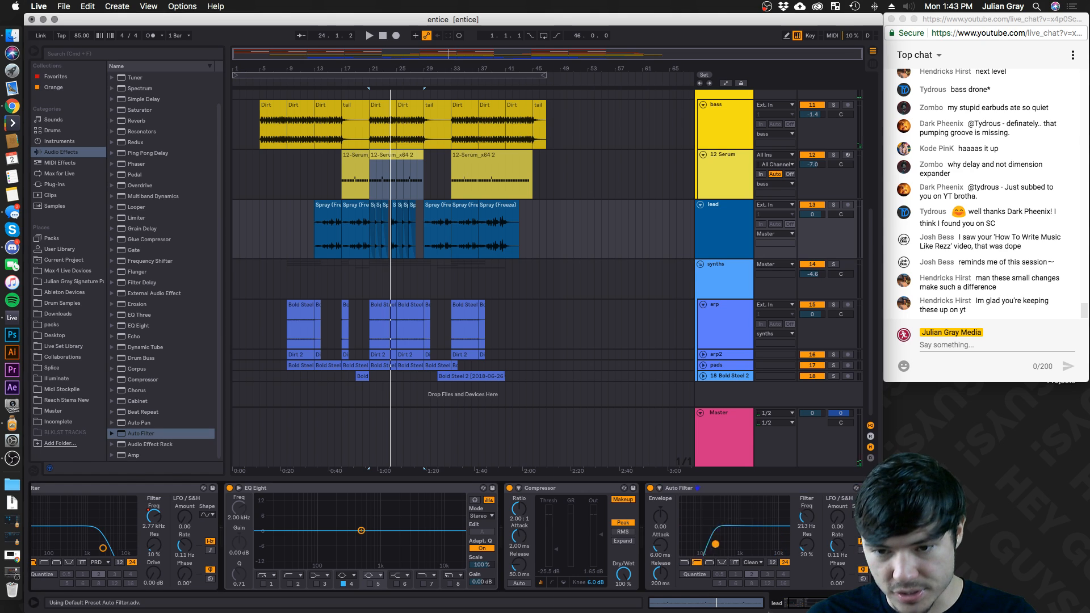
# Show automation and draw a ramp of the lead's new Auto Filter frequency rising into bar 21 and dropping back there
pyautogui.click(370, 224)
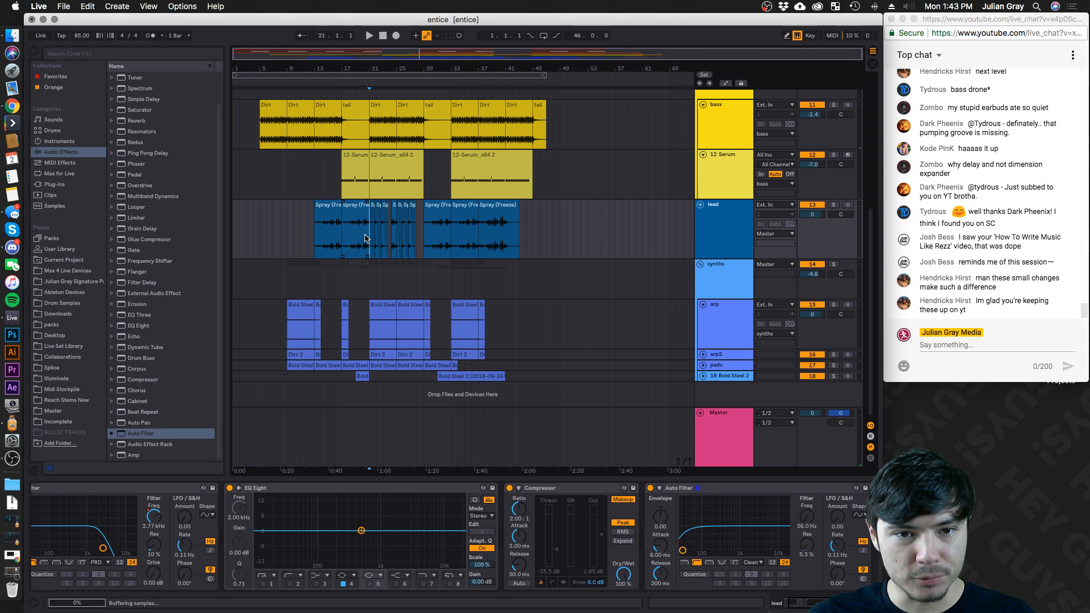
pyautogui.click(703, 230)
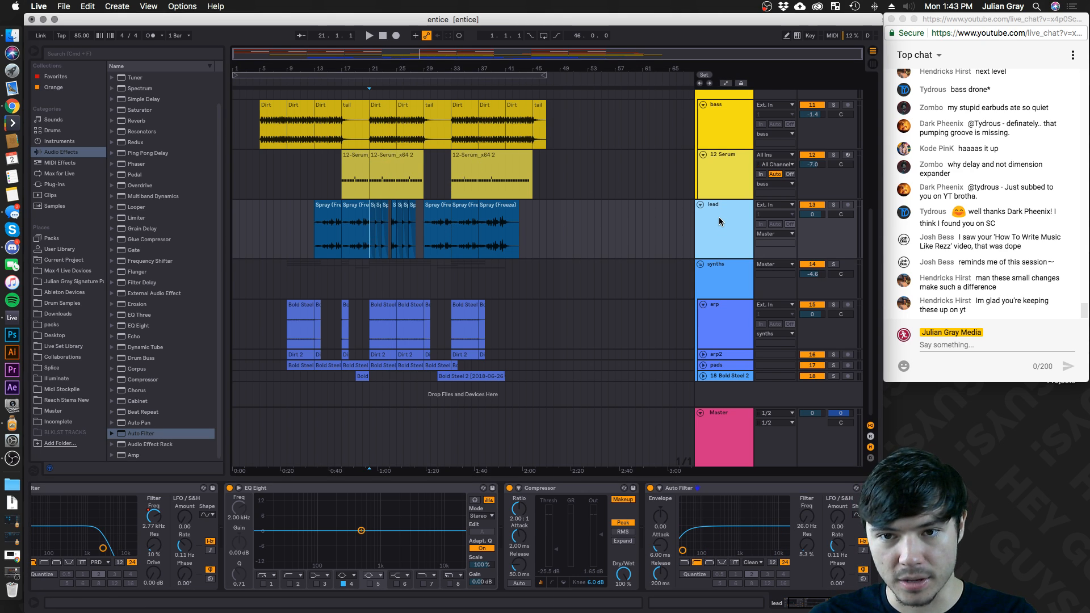
pyautogui.press('a')
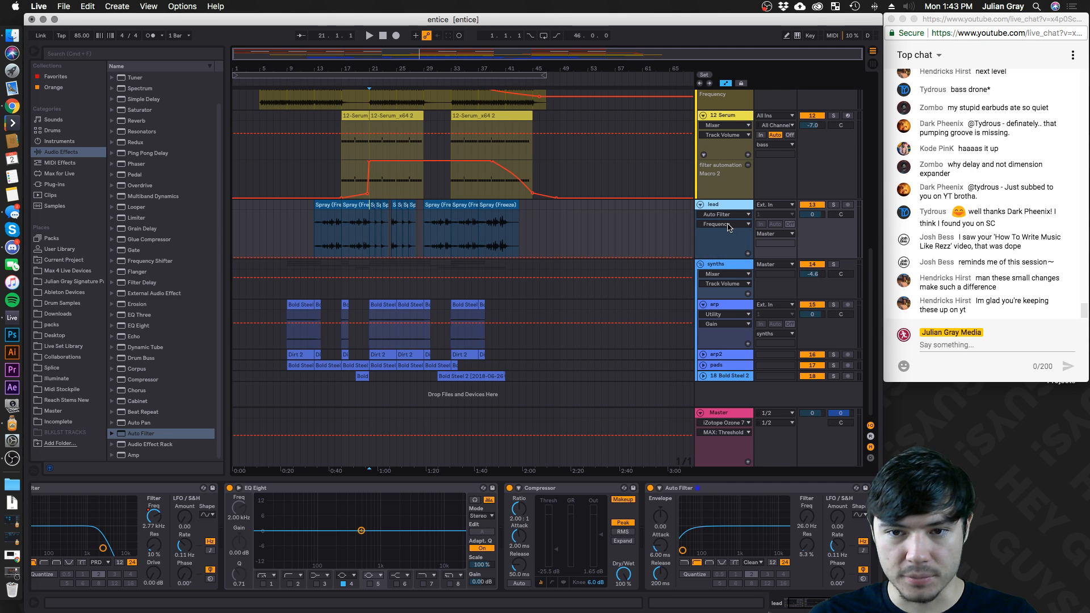
pyautogui.click(357, 261)
pyautogui.press('Left')
pyautogui.press('space')
pyautogui.moveTo(368, 235); pyautogui.dragTo(369, 230)
pyautogui.press('+')
pyautogui.press('+')
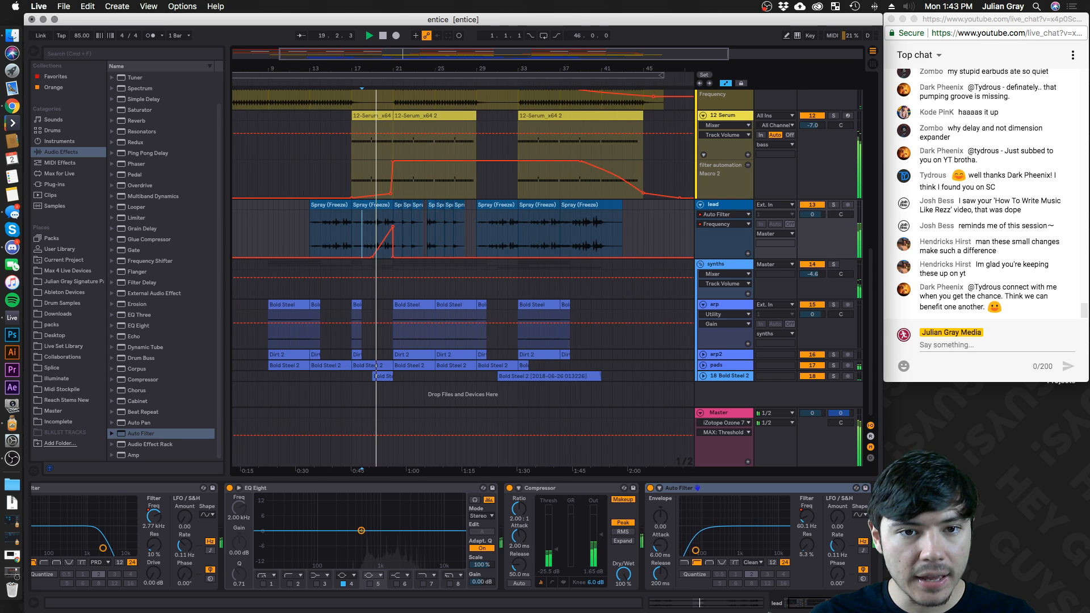
# Adjust the peak of the lead's filter ramp to about 4.02 kHz at bar 21 and replay the transition
pyautogui.moveTo(409, 227); pyautogui.dragTo(407, 223)
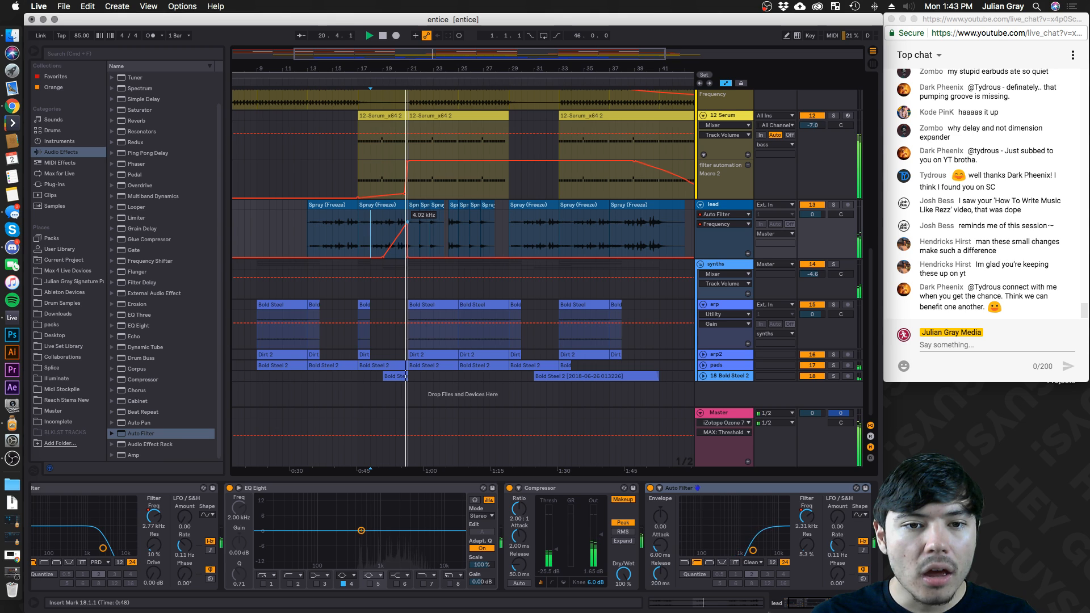
pyautogui.click(402, 227)
pyautogui.scroll(-3, 346, 234)
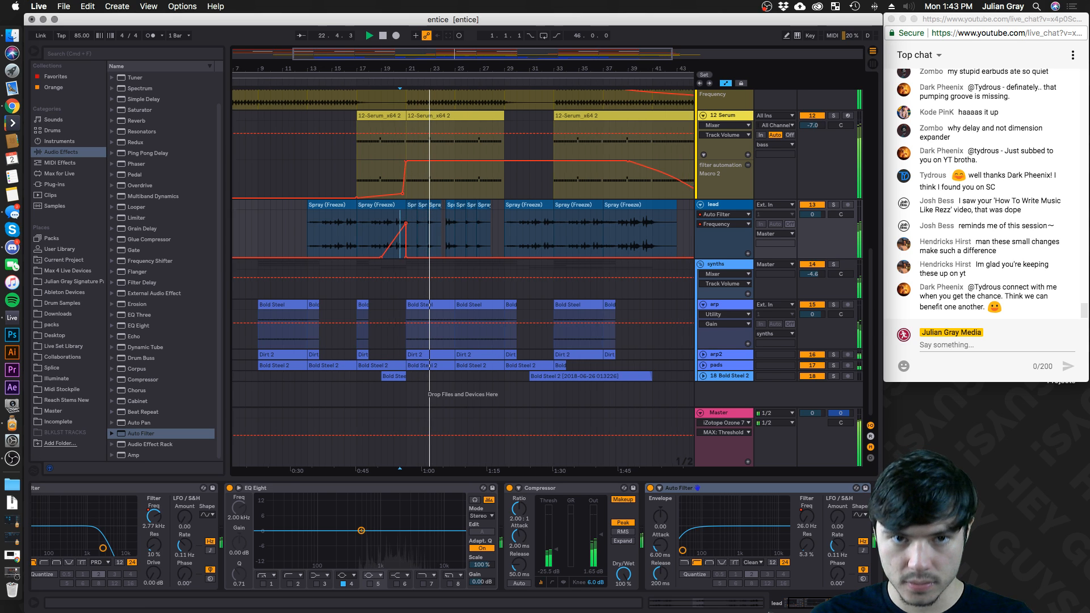
# Place the insert marker at bar 21 on the bass track and fold the bass group
pyautogui.scroll(5, 380, 233)
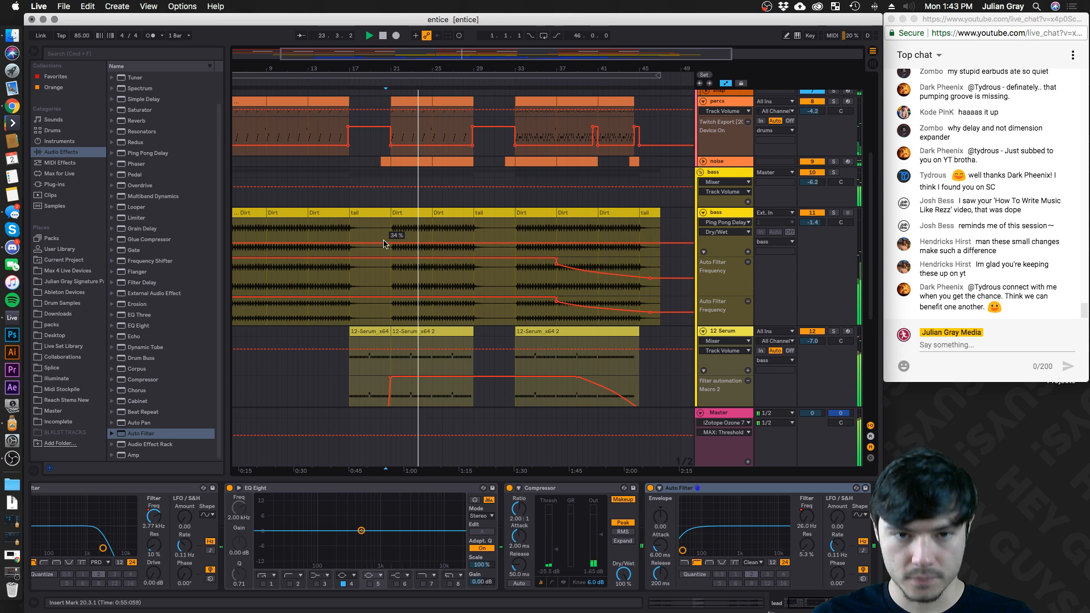
pyautogui.click(390, 227)
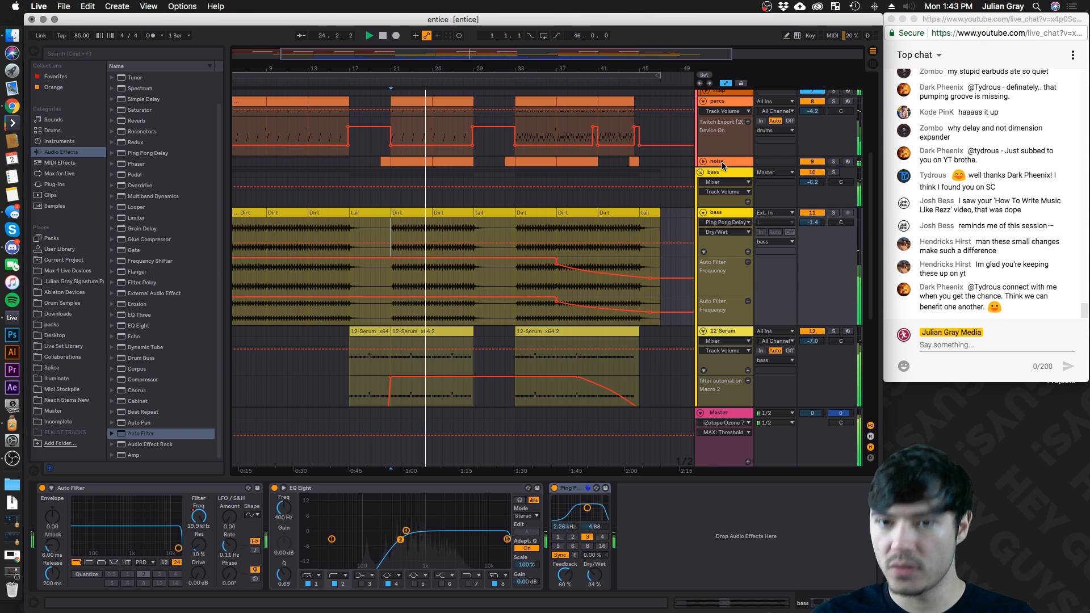
pyautogui.click(700, 172)
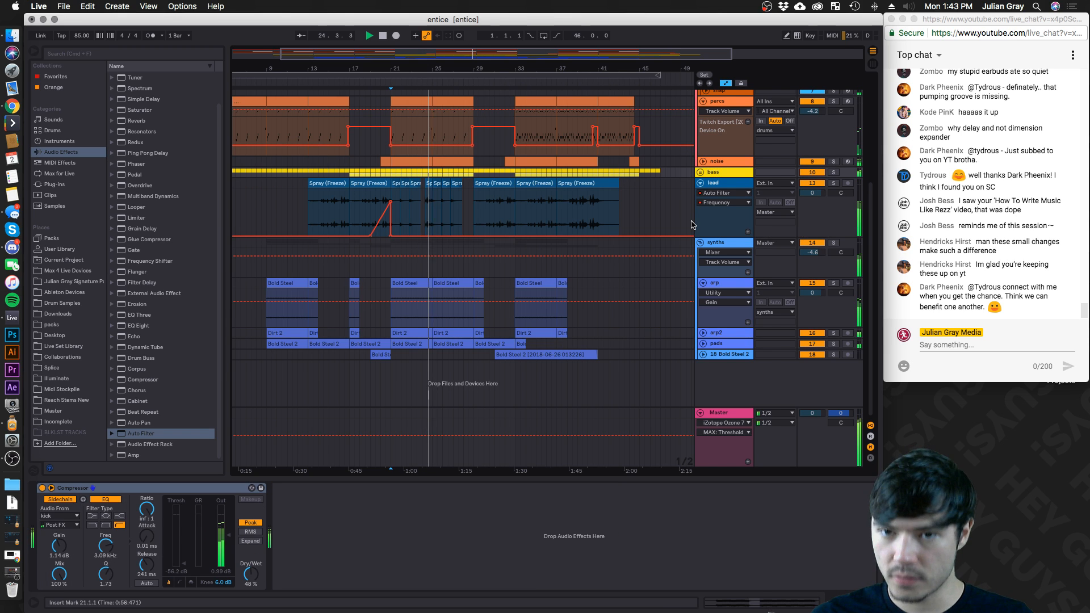
# Copy the lead clip at bar 17 with its filter ramp, paste it at bar 29, and play from there
pyautogui.click(489, 223)
pyautogui.press('space')
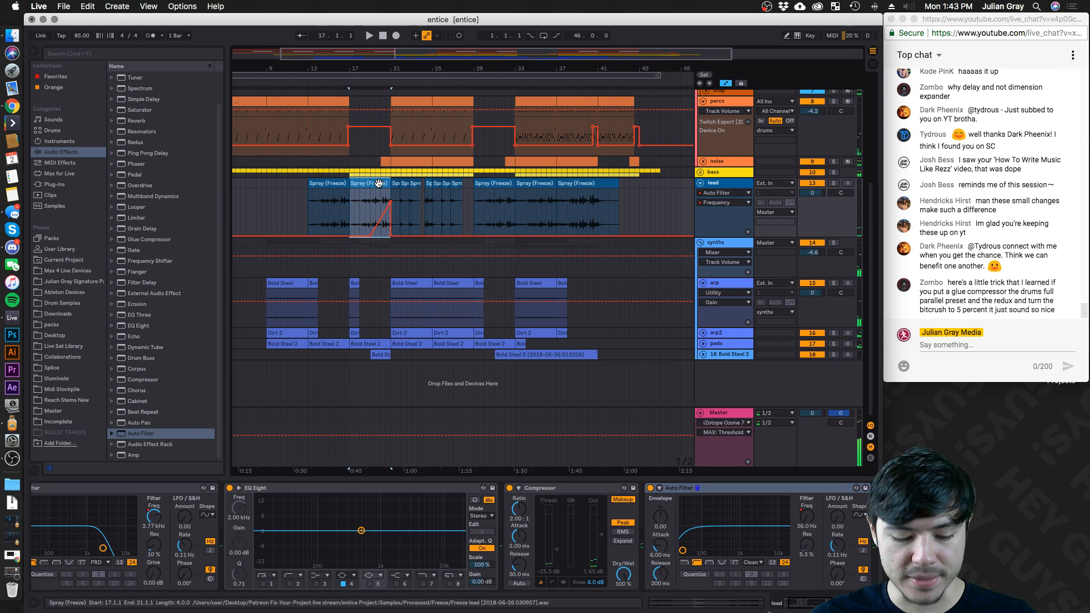
pyautogui.click(495, 184)
pyautogui.click(495, 185)
pyautogui.press('super+v')
pyautogui.press('Left')
pyautogui.press('space')
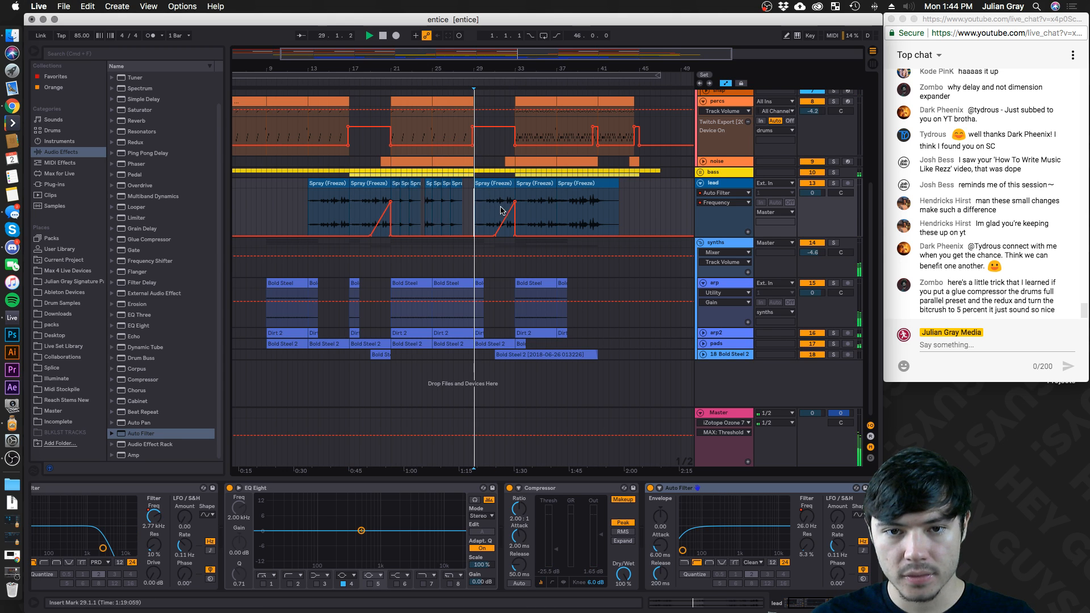
# Place the insert marker at bar 33 and set the synths group's volume to -4.5 dB
pyautogui.click(517, 195)
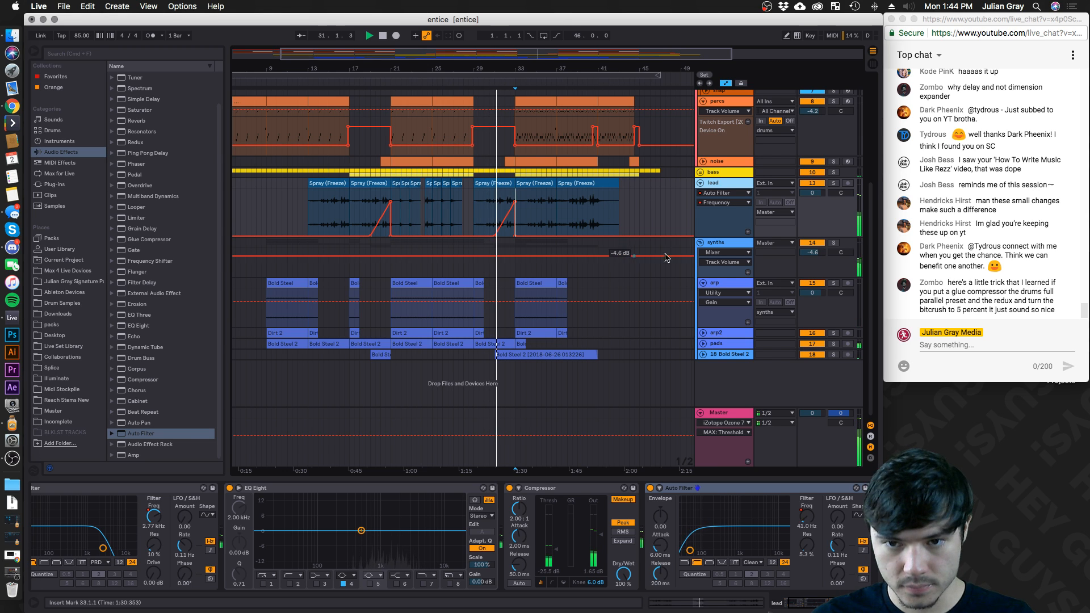
pyautogui.click(725, 243)
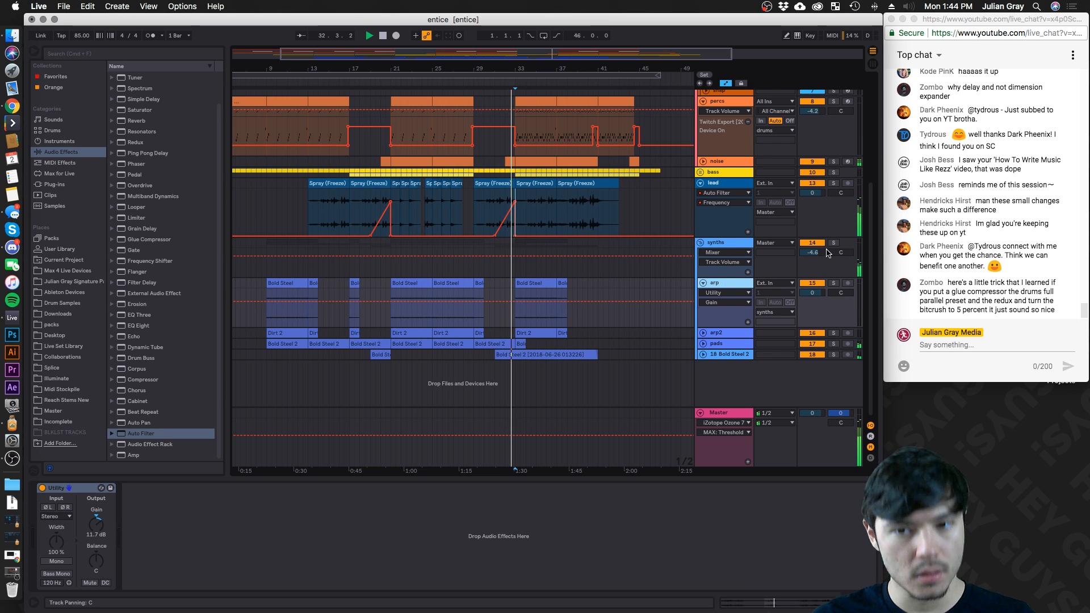
pyautogui.moveTo(816, 253); pyautogui.dragTo(815, 257)
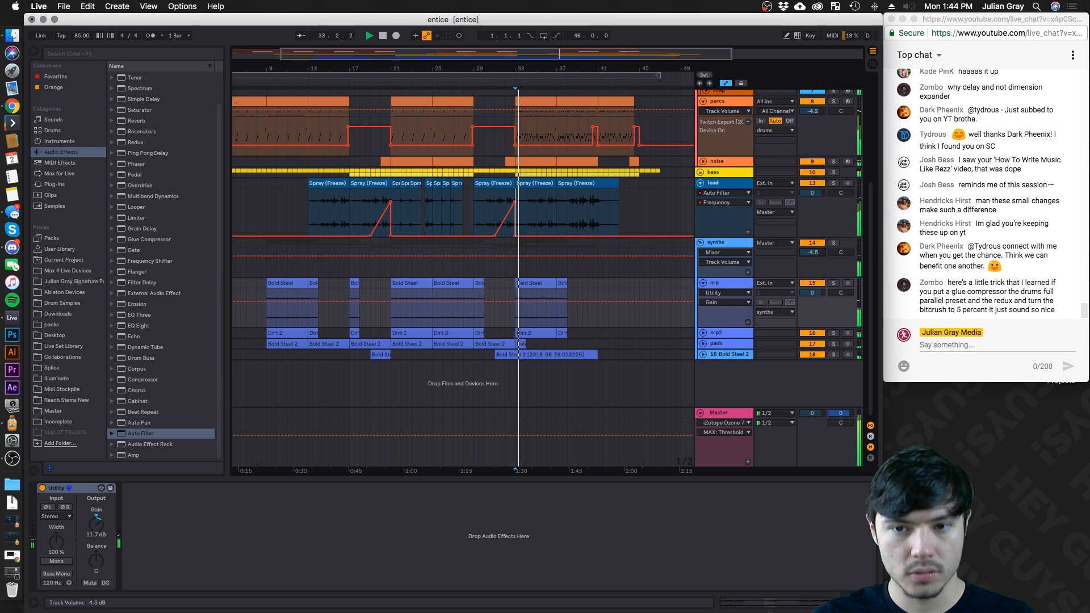
# Set the lead track's volume to -1.8 dB and solo the lead
pyautogui.click(729, 244)
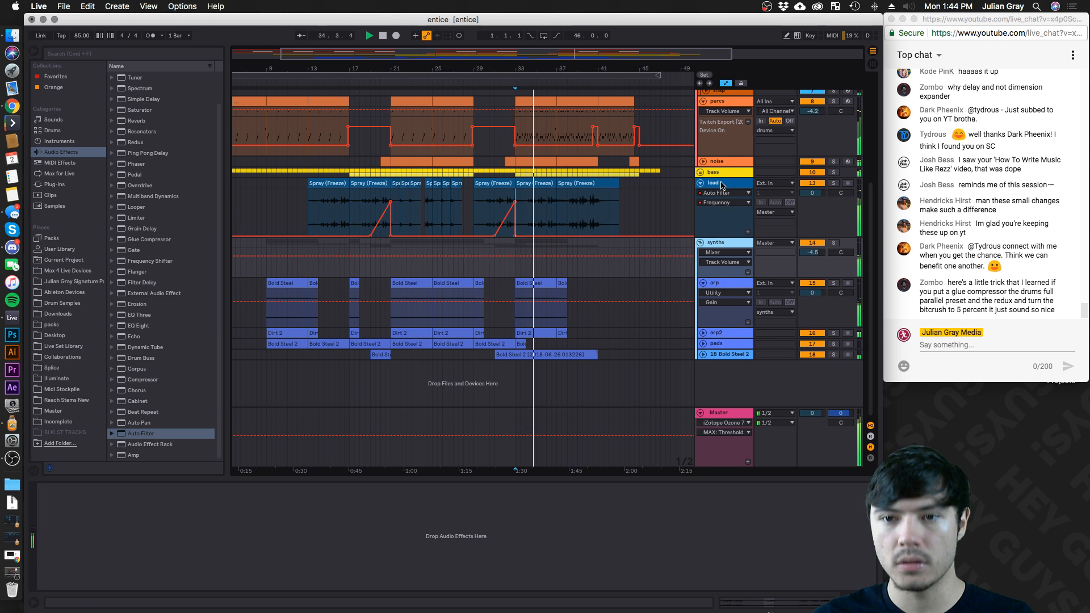
pyautogui.click(738, 184)
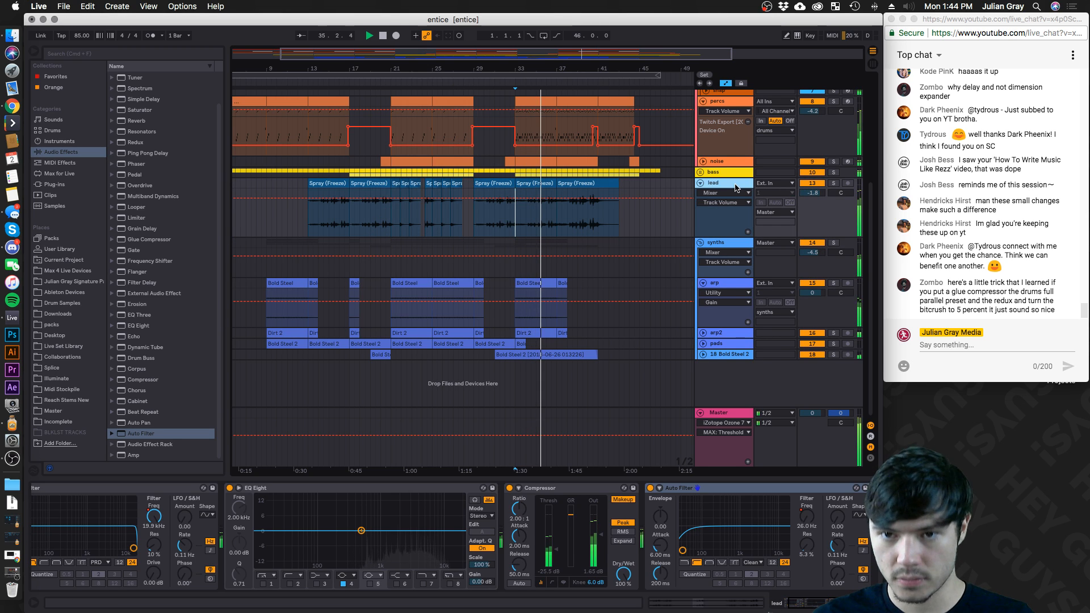
pyautogui.click(833, 182)
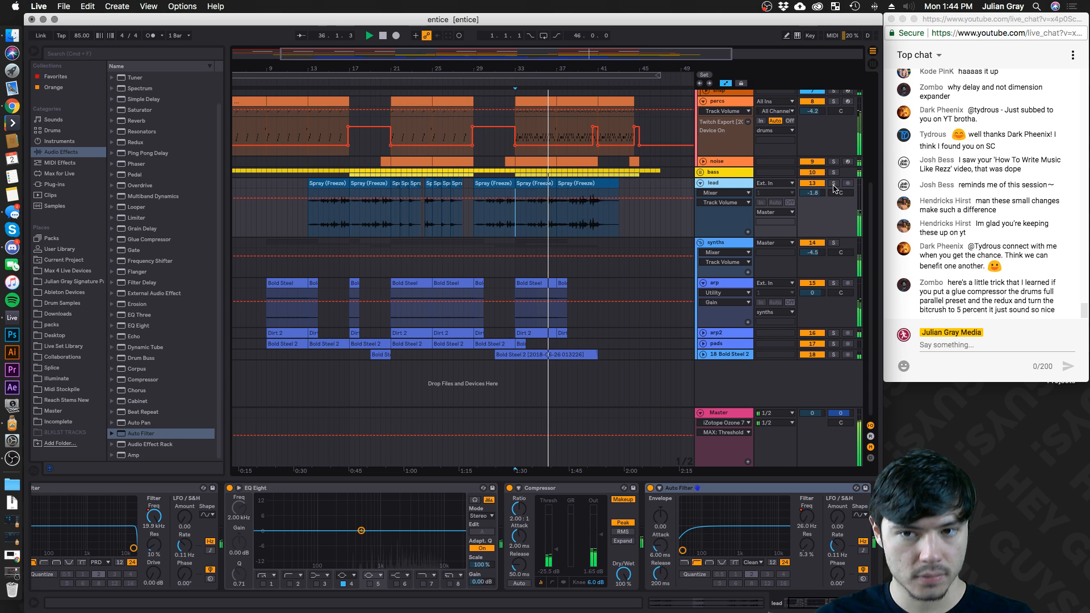
# Add a Ping Pong Delay after the lead's Auto Filter with 35% feedback, 26% dry/wet and the filter at 8.07 kHz
pyautogui.moveTo(155, 155); pyautogui.dragTo(629, 226)
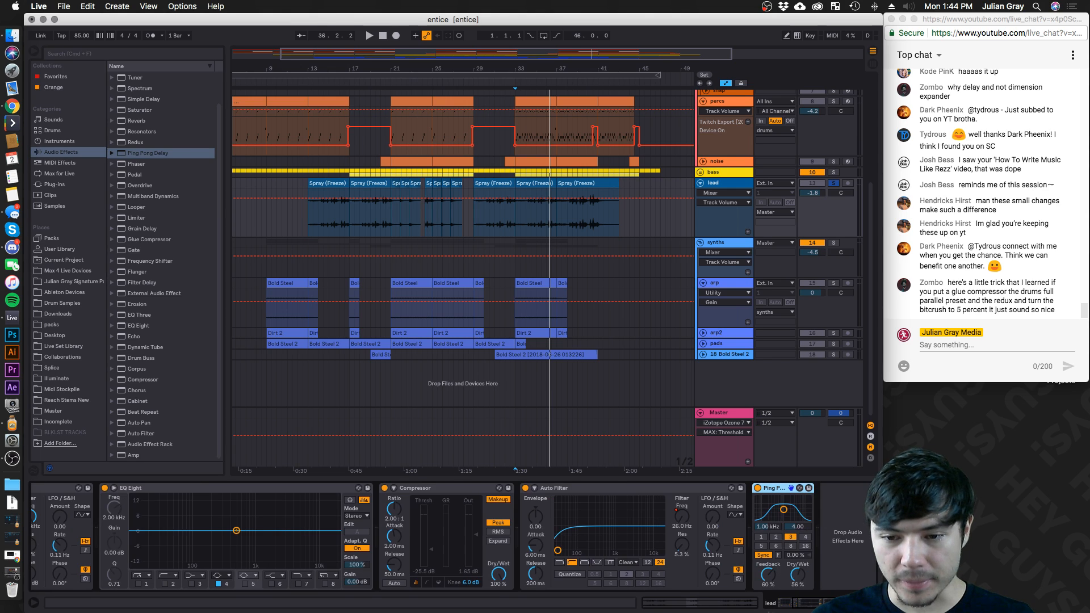
pyautogui.moveTo(794, 572); pyautogui.dragTo(793, 599)
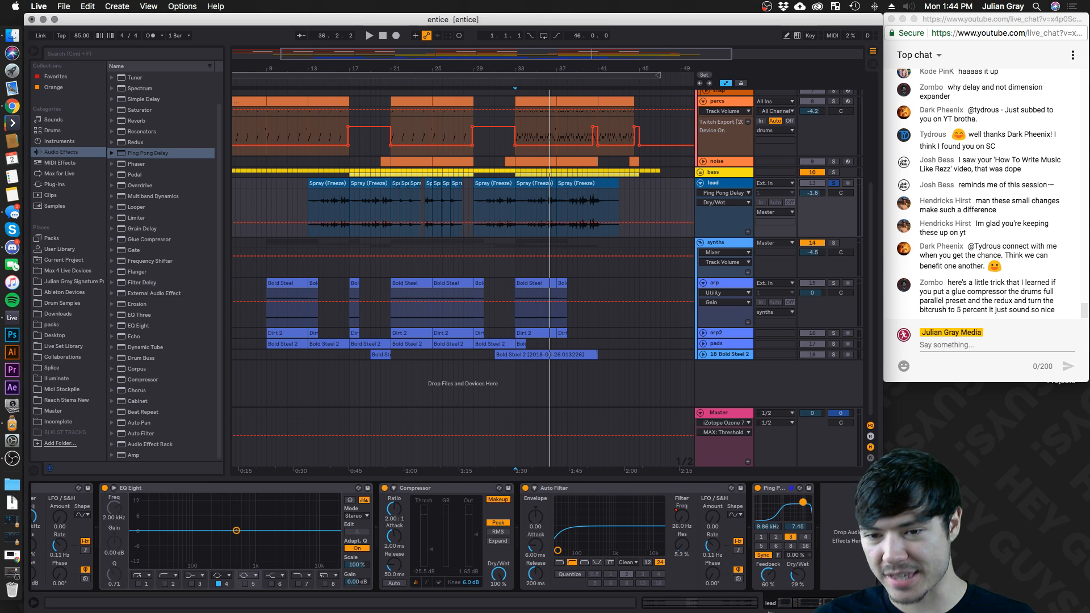
pyautogui.moveTo(800, 506); pyautogui.dragTo(801, 504)
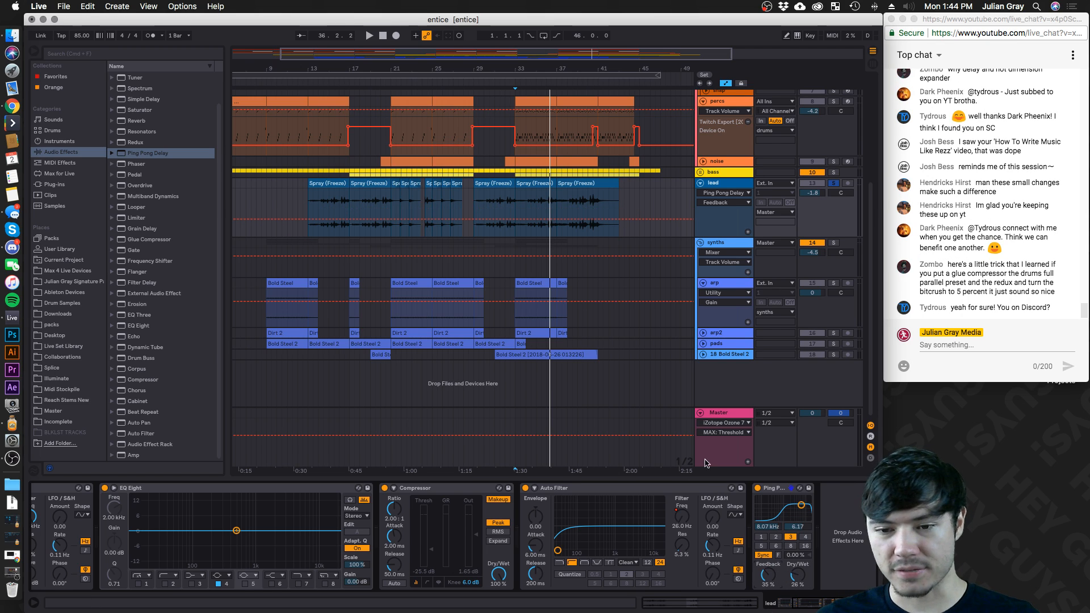
# Play the soloed lead from just before bar 29 and set the Ping Pong Delay's dry/wet to 27%
pyautogui.click(470, 200)
pyautogui.press('space')
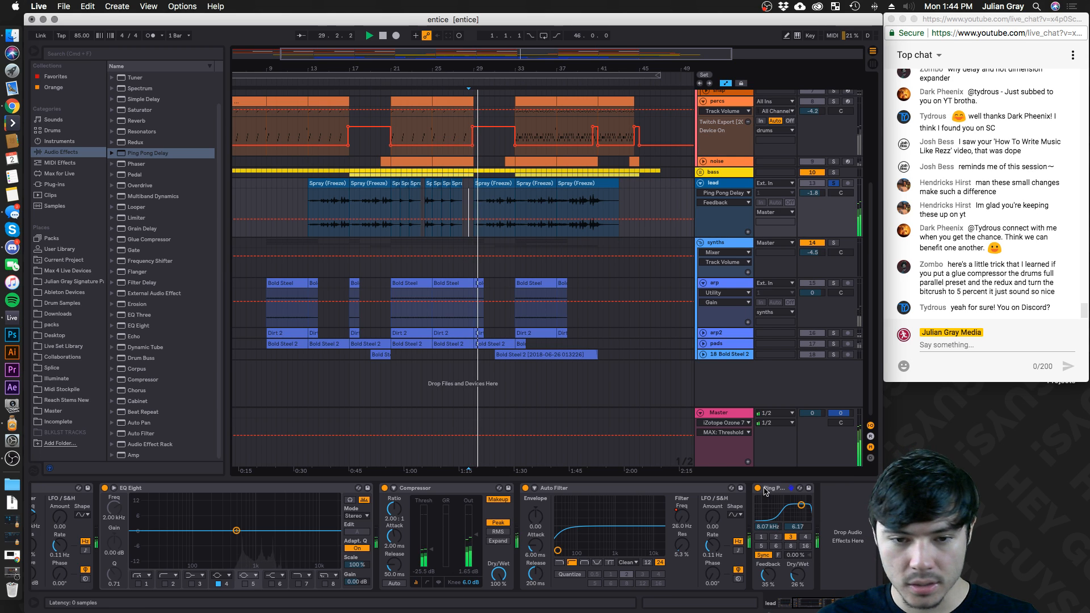
pyautogui.moveTo(798, 575); pyautogui.dragTo(798, 574)
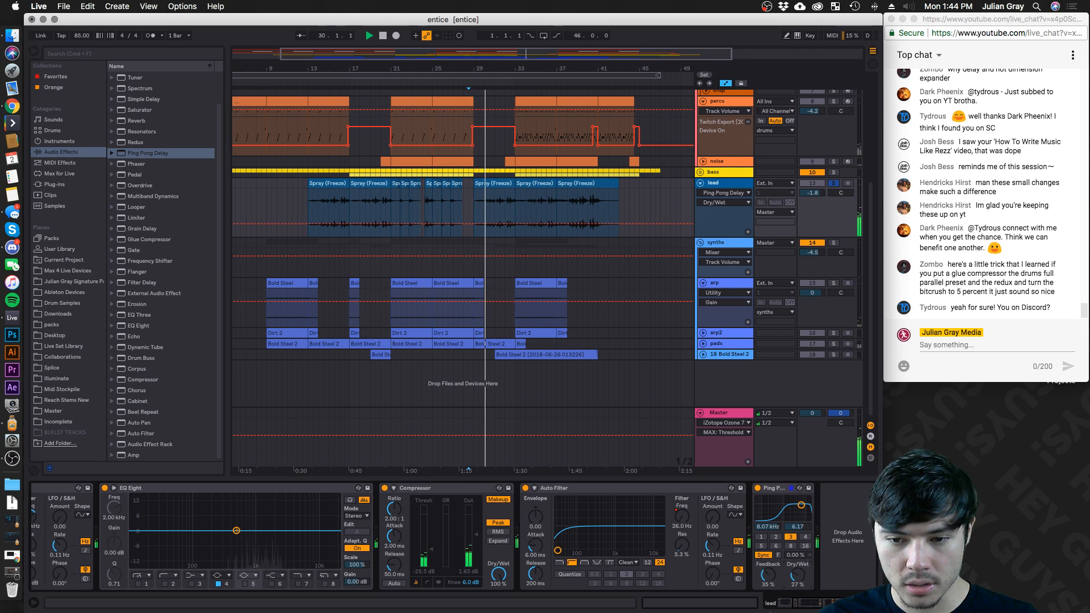
# Move the Ping Pong Delay ahead of the lead's Compressor, set its filter to about 3 kHz and dry/wet to 28%, and unsolo the lead
pyautogui.moveTo(769, 488); pyautogui.dragTo(462, 502)
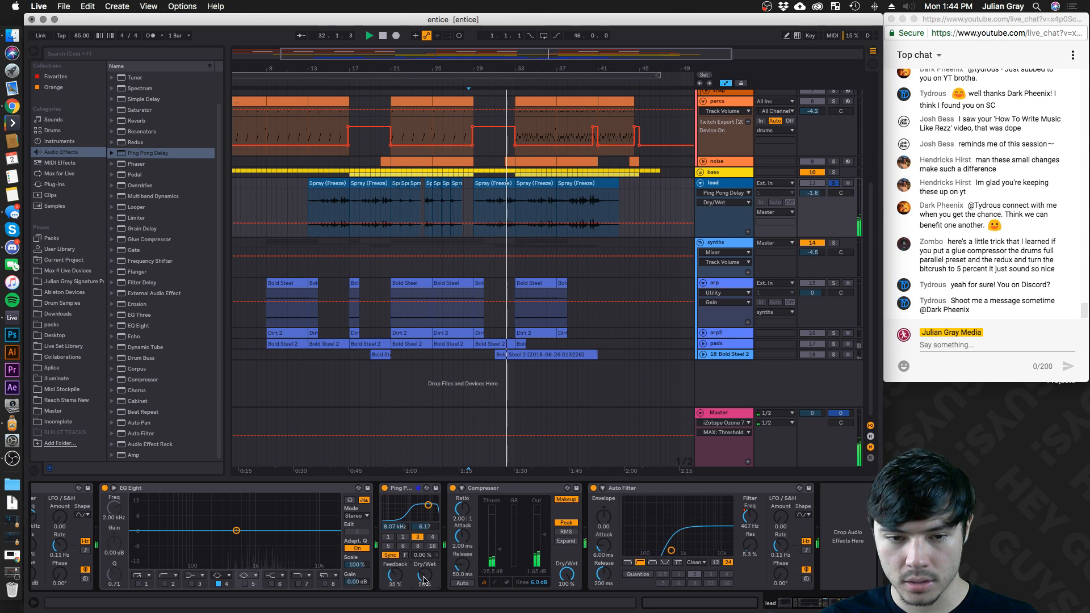
pyautogui.moveTo(419, 504); pyautogui.dragTo(420, 506)
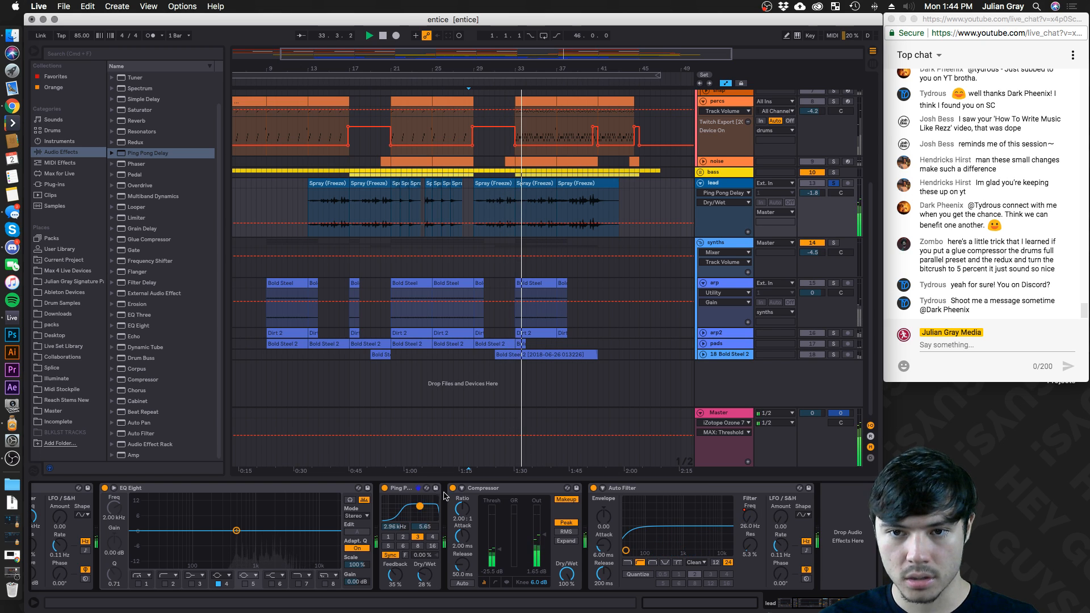
pyautogui.click(834, 183)
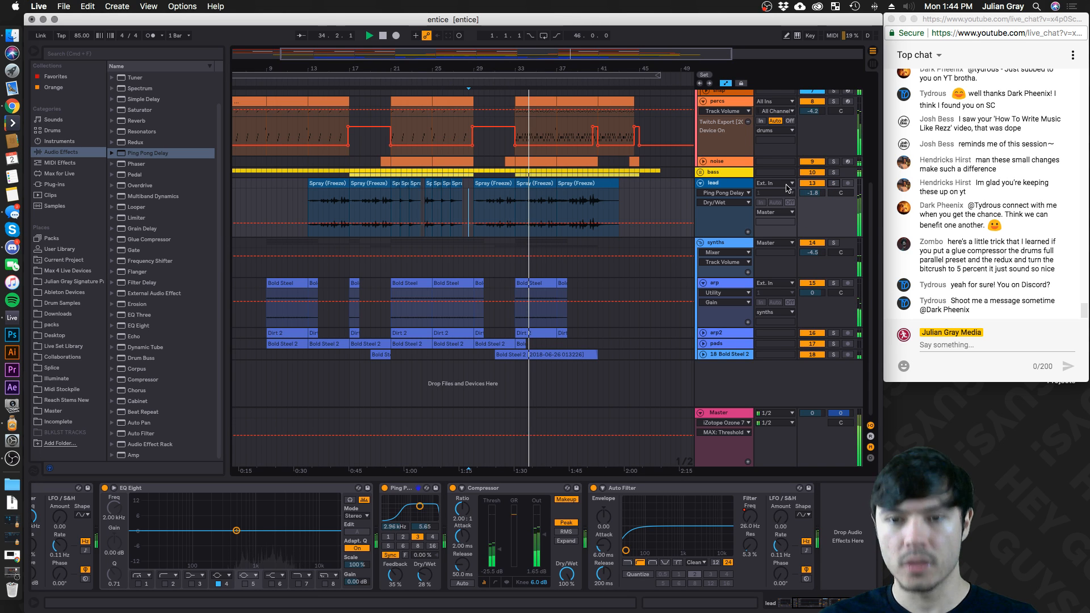
# Copy the bass group's kick-sidechained Compressor and paste it onto the synths group
pyautogui.scroll(5, 723, 164)
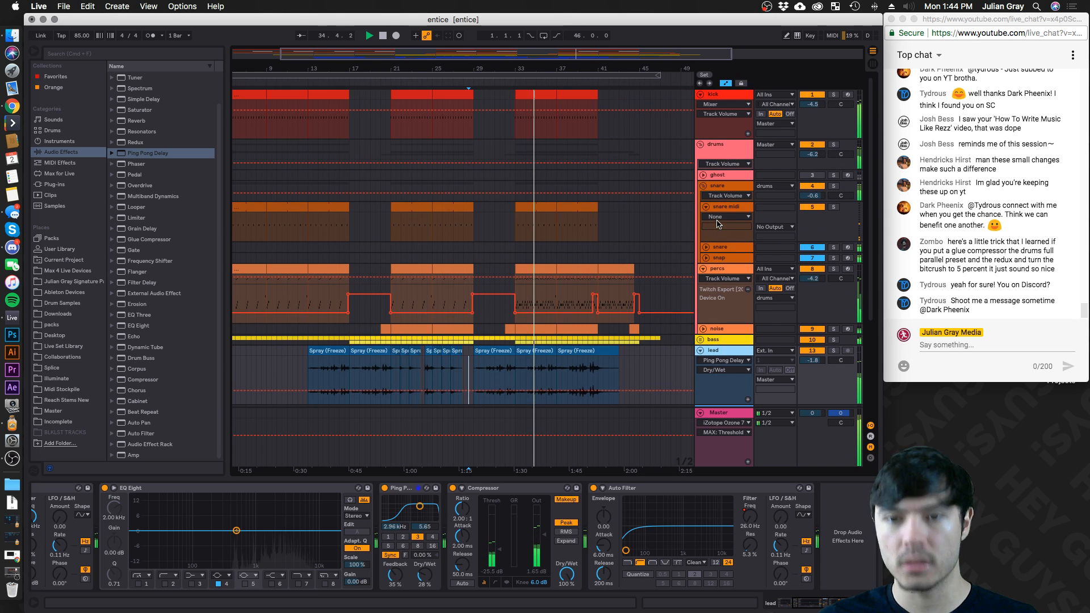
pyautogui.click(722, 154)
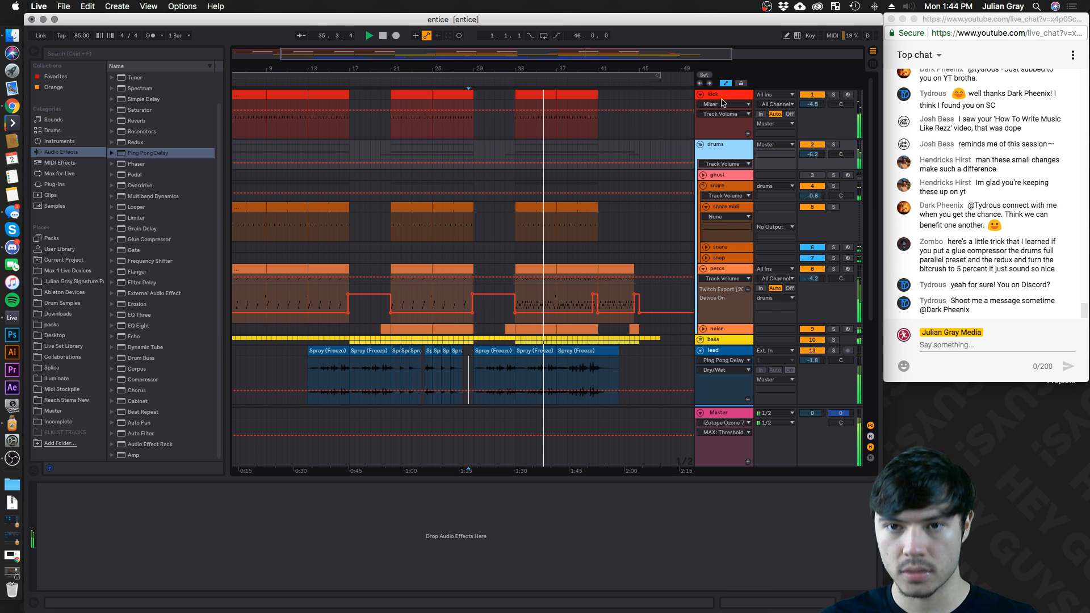
pyautogui.scroll(-4, 670, 202)
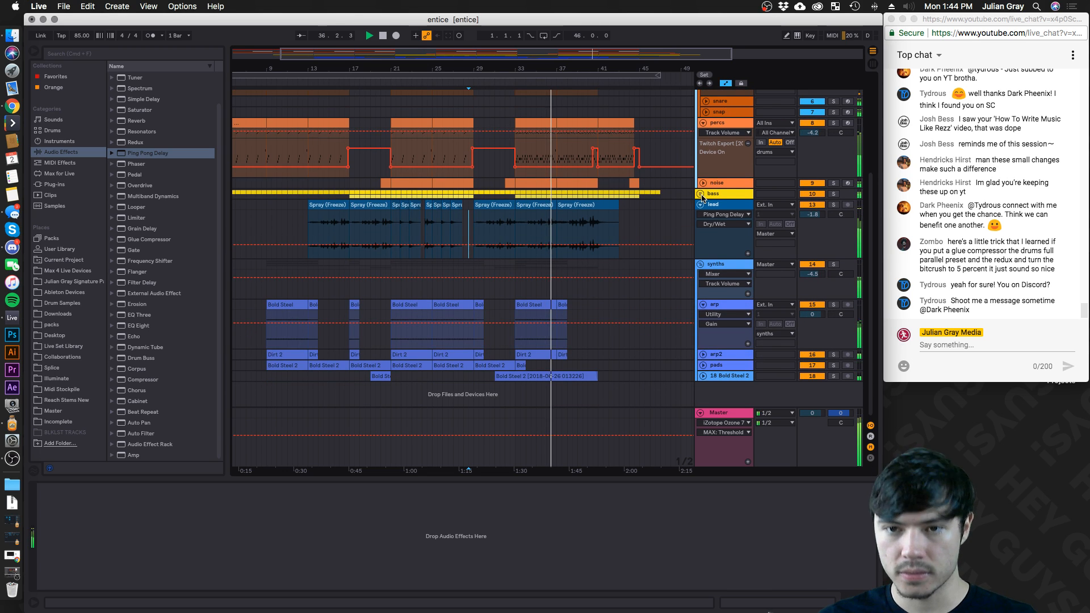
pyautogui.click(717, 193)
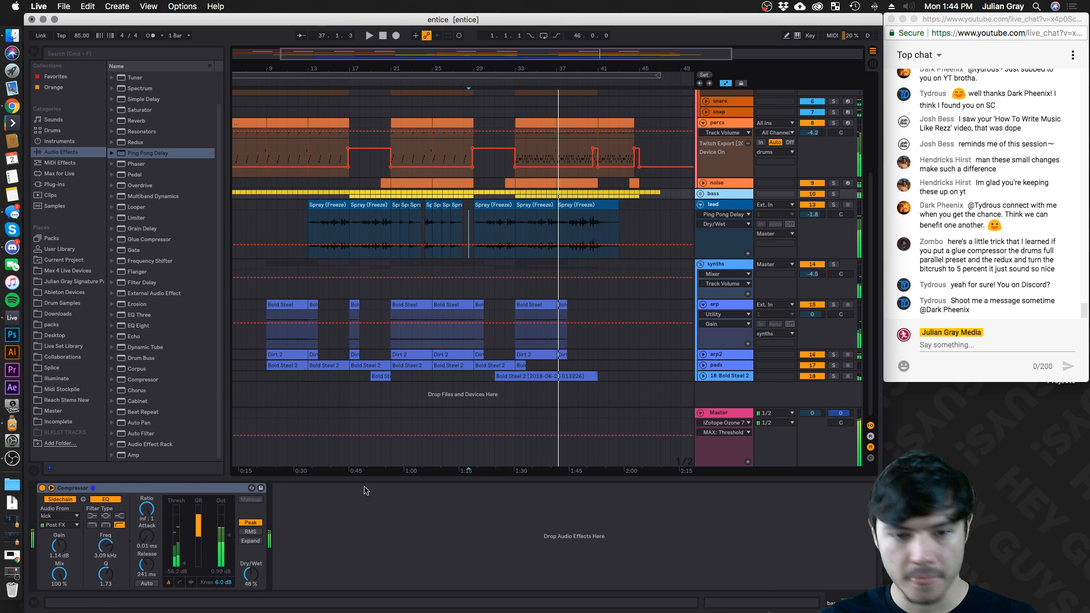
pyautogui.click(211, 477)
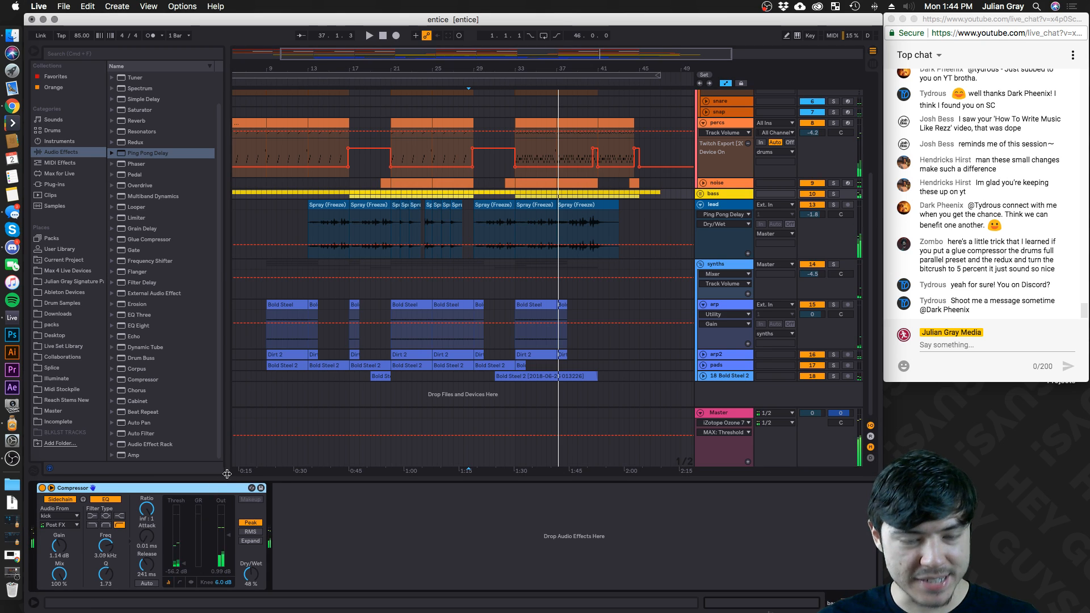
pyautogui.click(691, 264)
pyautogui.press('super+v')
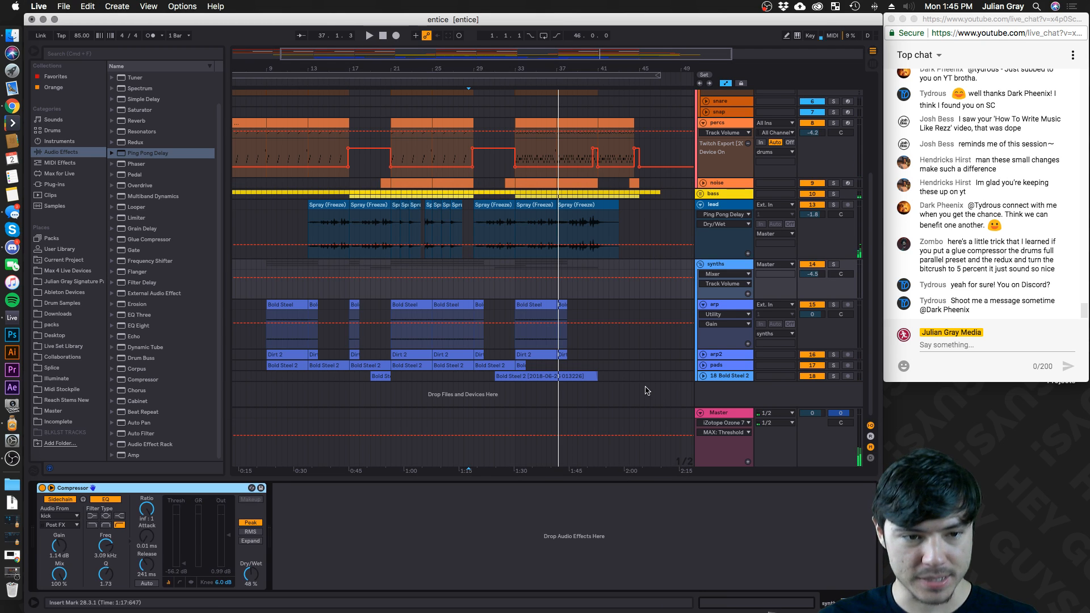
# Paste the sidechain Compressor after the lead's Auto Filter and play from just before bar 33
pyautogui.click(733, 210)
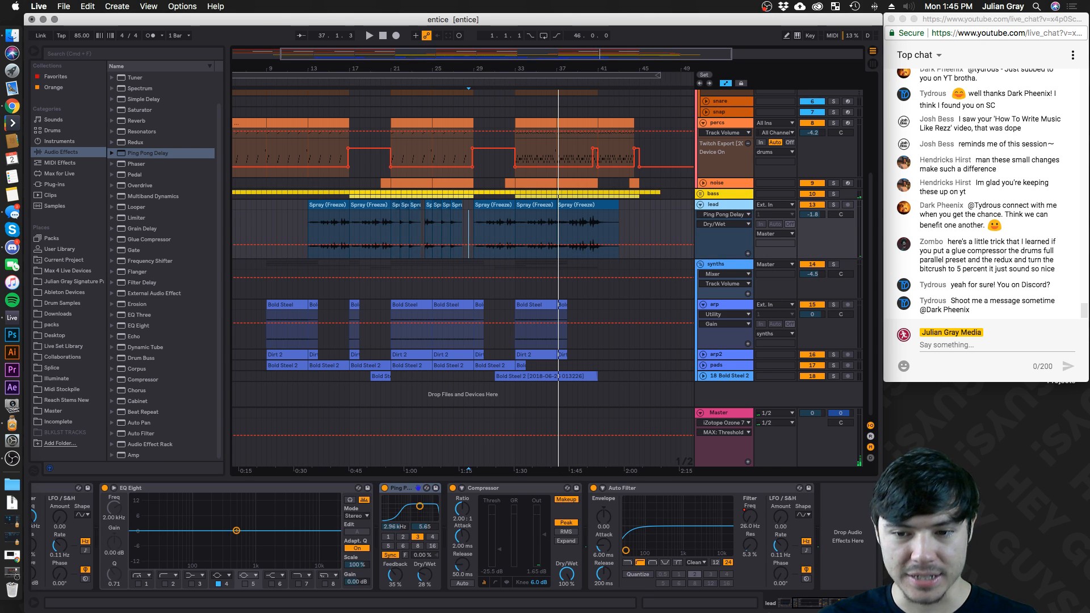
pyautogui.click(865, 554)
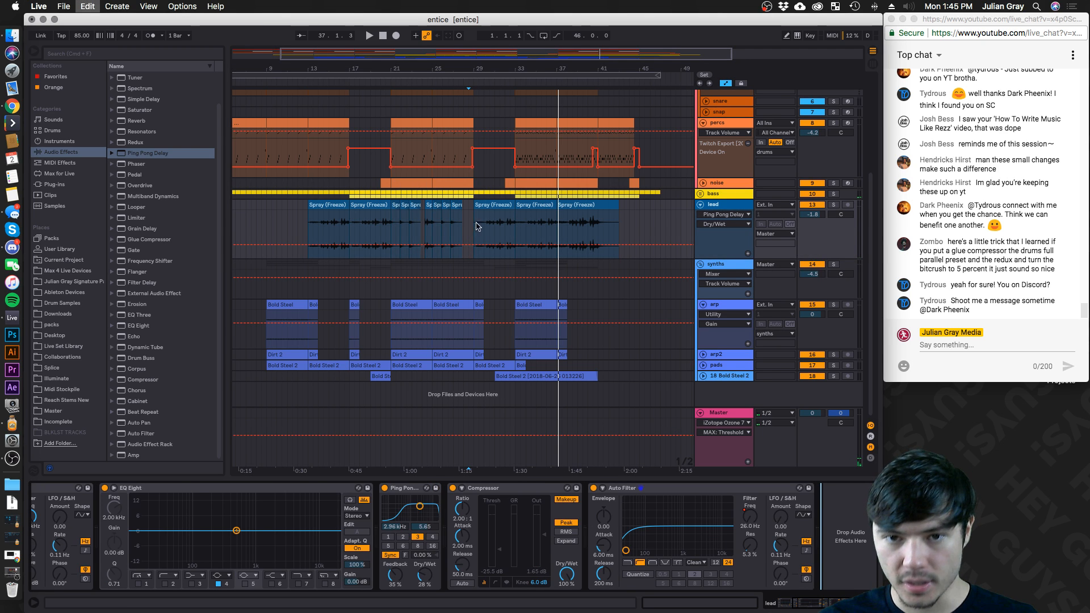
pyautogui.press('super+v')
pyautogui.click(510, 224)
pyautogui.press('space')
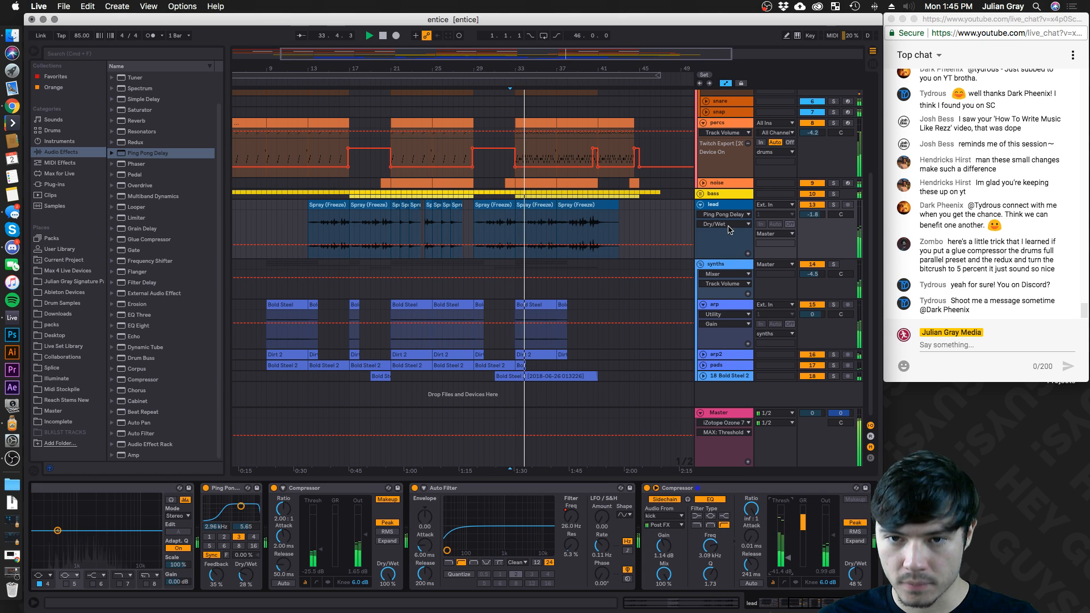
# Solo the lead and set its sidechain Compressor to a 3.23:1 ratio, -23.2 dB threshold and 2.31 dB output gain
pyautogui.click(833, 205)
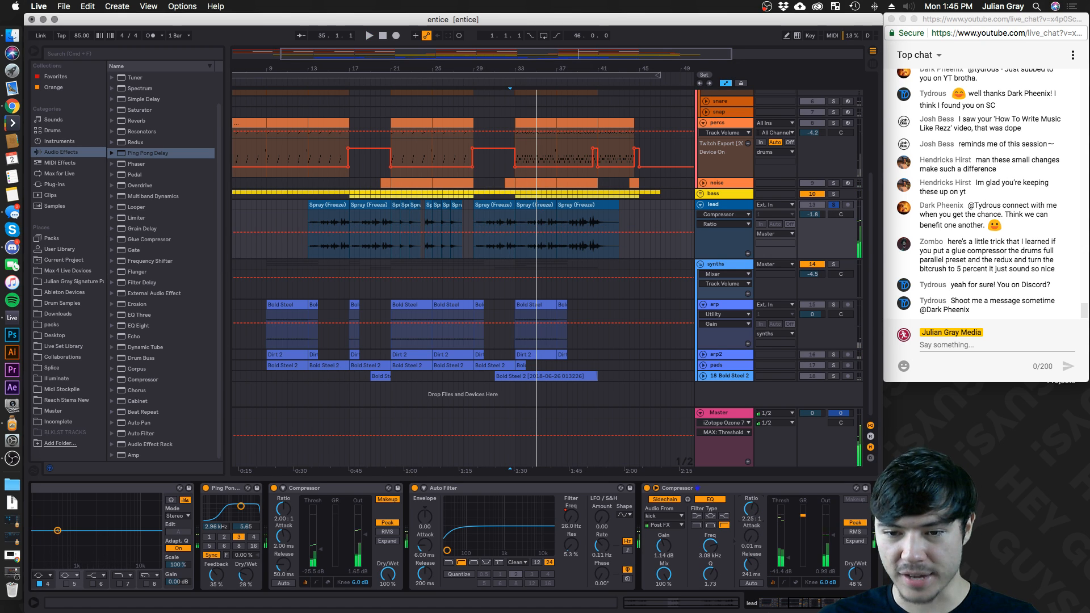
pyautogui.press('space')
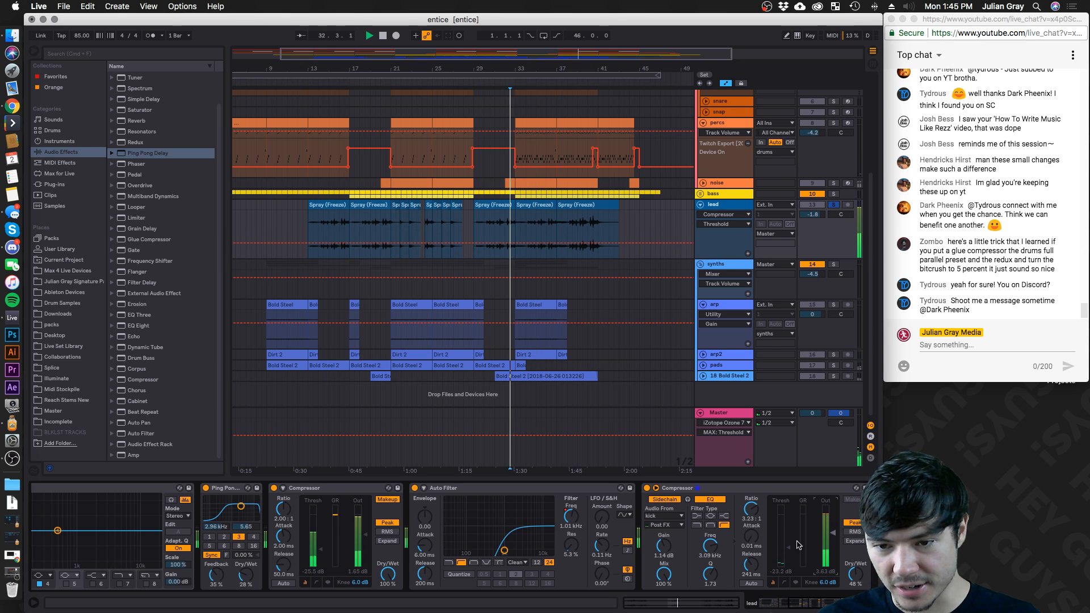
pyautogui.click(833, 537)
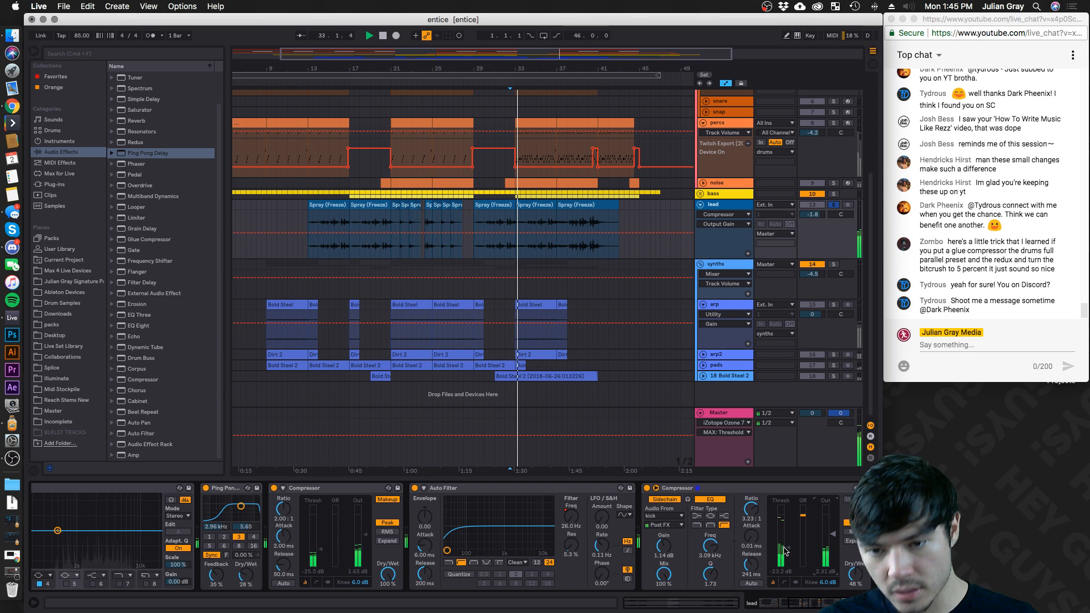
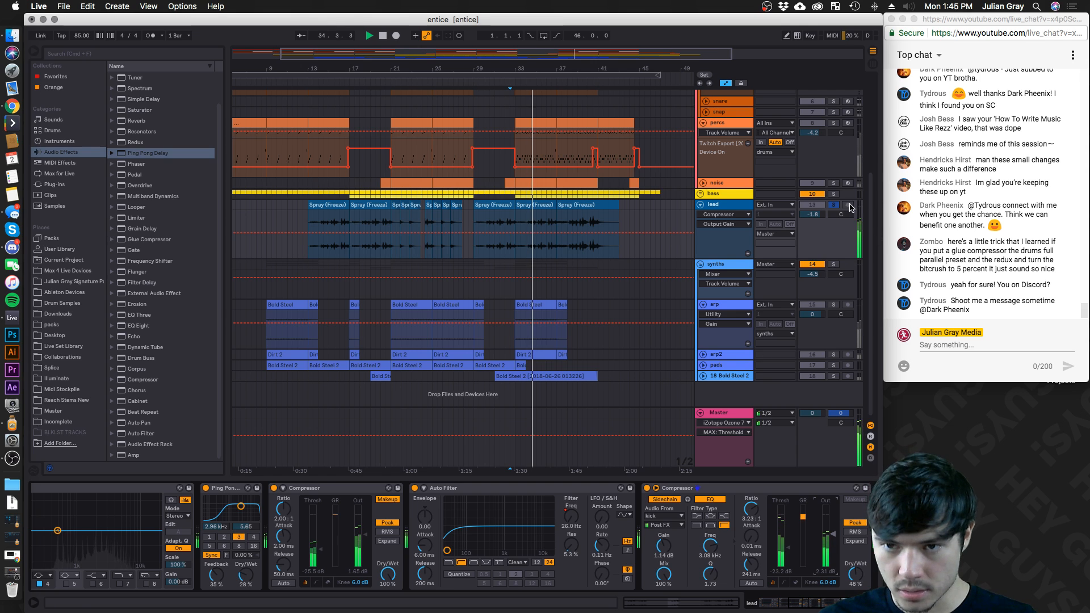
# Unsolo the lead and set the synths group's Compressor to -31.0 dB threshold, 4.20:1 ratio and 2.31 dB output gain
pyautogui.click(723, 264)
pyautogui.moveTo(183, 551); pyautogui.dragTo(183, 552)
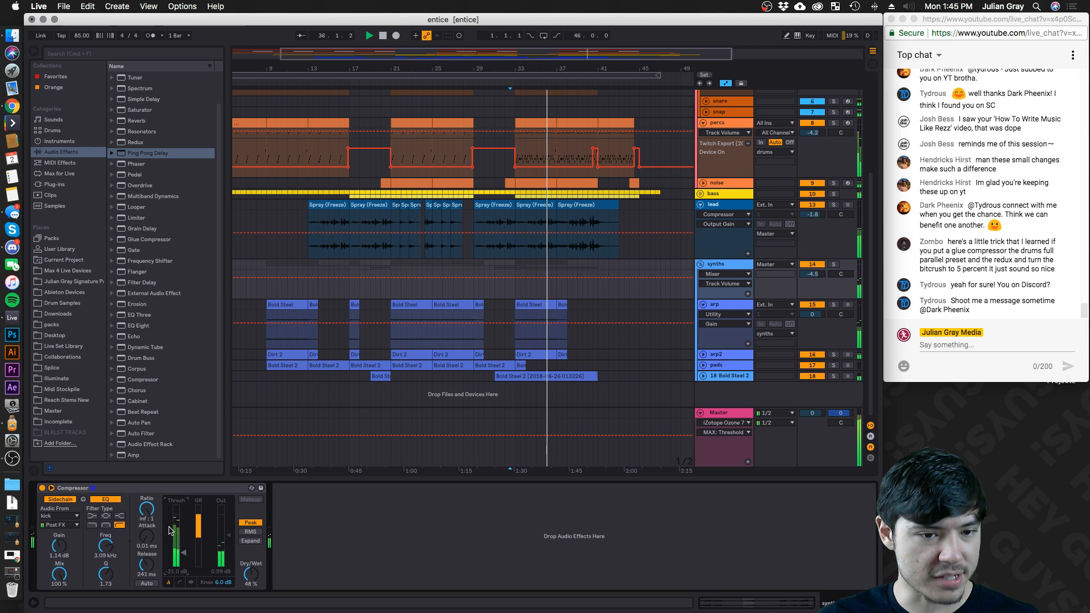
pyautogui.moveTo(147, 508); pyautogui.dragTo(147, 526)
pyautogui.moveTo(221, 532); pyautogui.dragTo(221, 530)
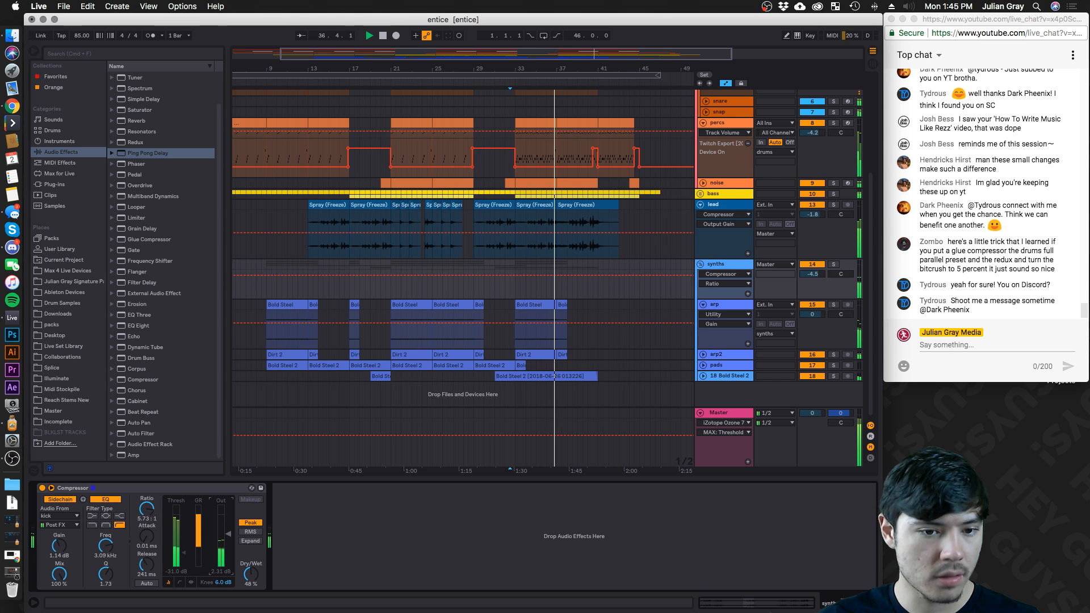
pyautogui.moveTo(147, 508); pyautogui.dragTo(146, 517)
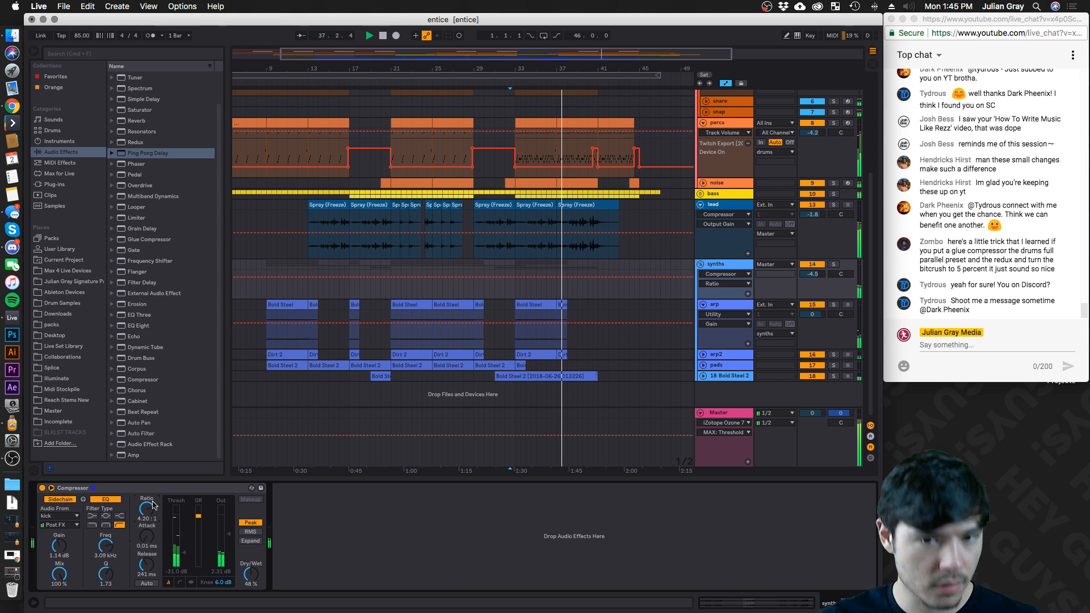
# Place the insert marker at bar 37.3 on the arp track and fold the snare group, percs track and drums group
pyautogui.click(562, 300)
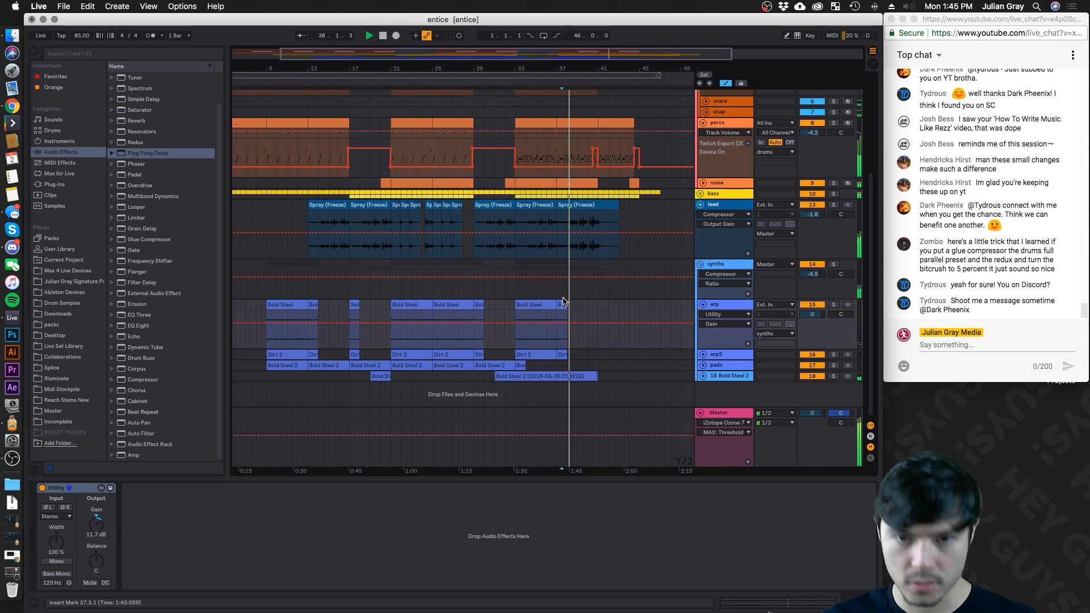
pyautogui.scroll(5, 562, 299)
pyautogui.click(702, 187)
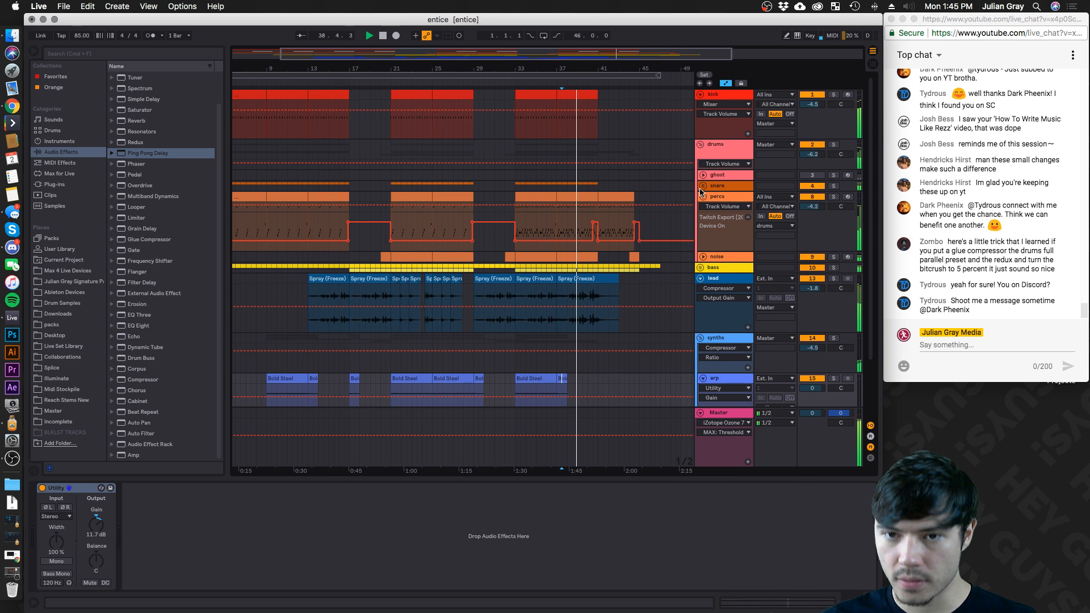
pyautogui.click(703, 187)
pyautogui.click(702, 187)
pyautogui.click(703, 197)
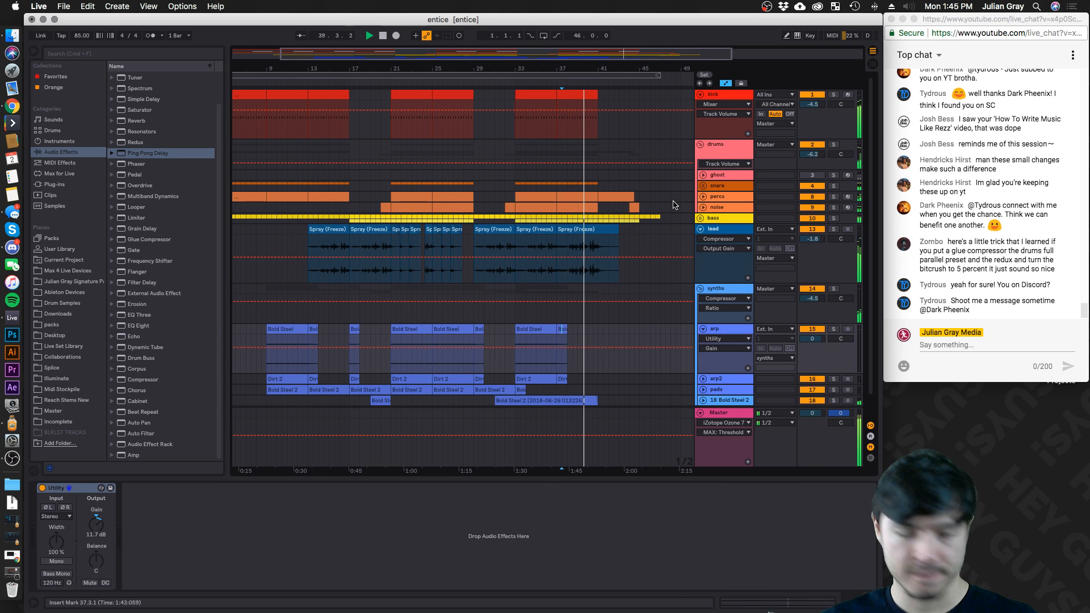
pyautogui.click(702, 145)
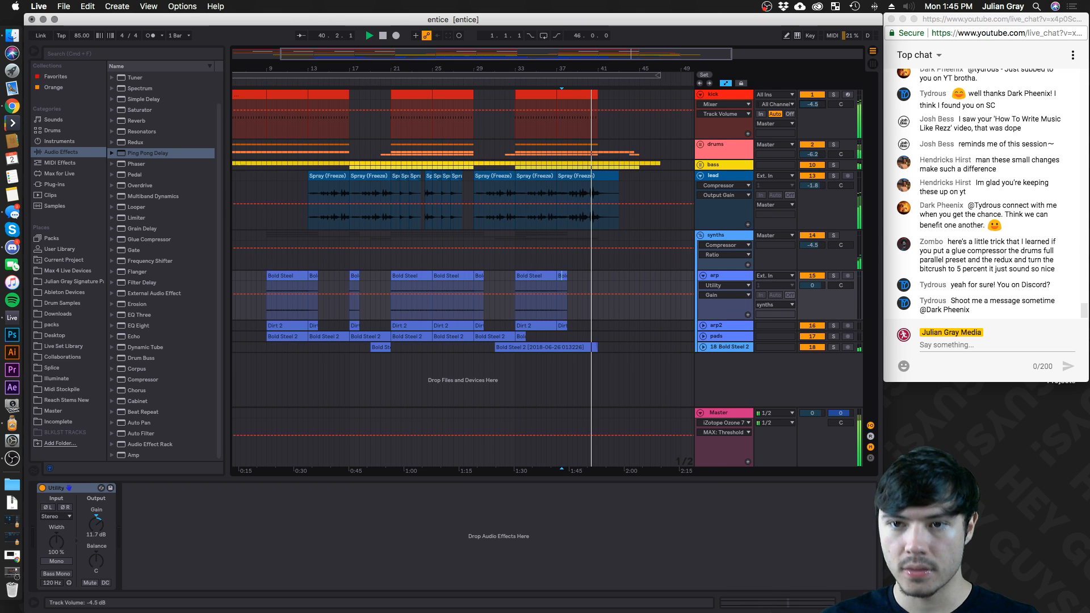
# Set the kick track's volume to -5.2 dB
pyautogui.click(829, 111)
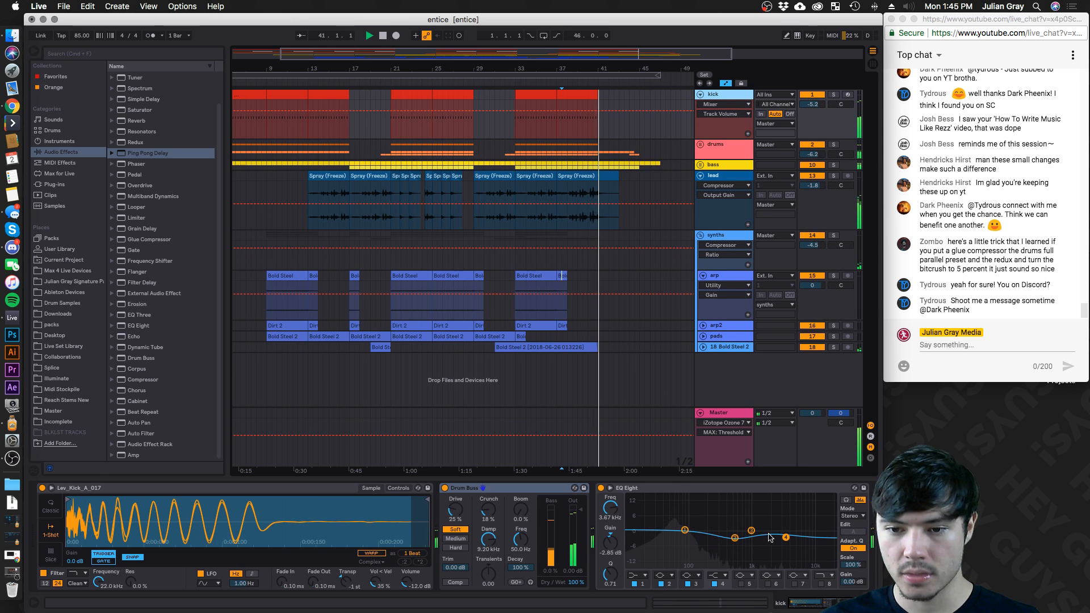
# Set the dip in the kick's EQ Eight to 495 Hz and -3.60 dB and restart playback from bar 33
pyautogui.moveTo(786, 537); pyautogui.dragTo(732, 539)
pyautogui.click(512, 131)
pyautogui.press('space')
pyautogui.press('space')
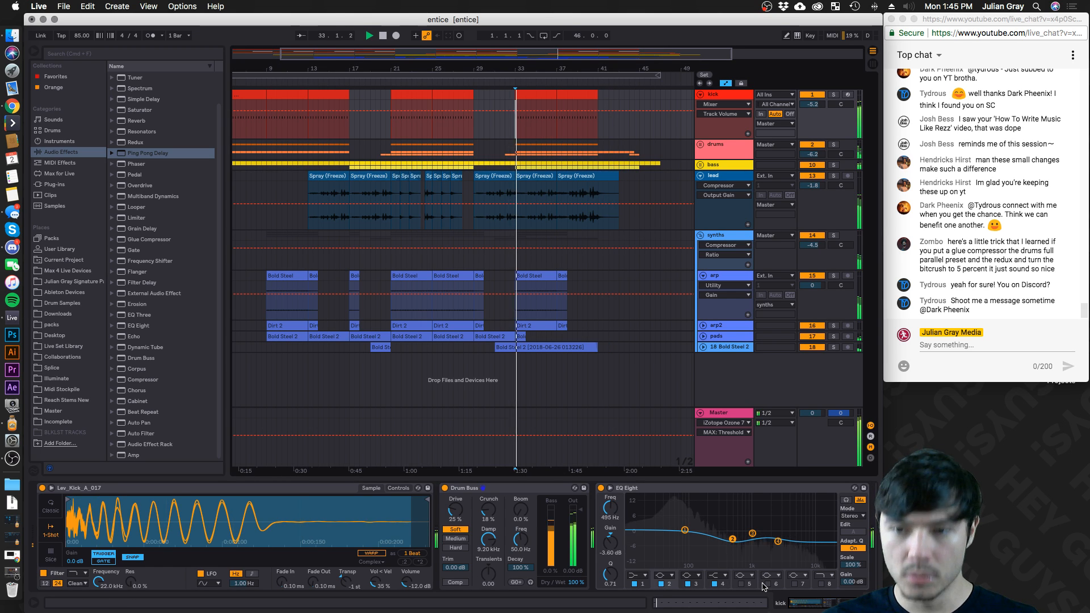
pyautogui.hscroll(-3, 568, 184)
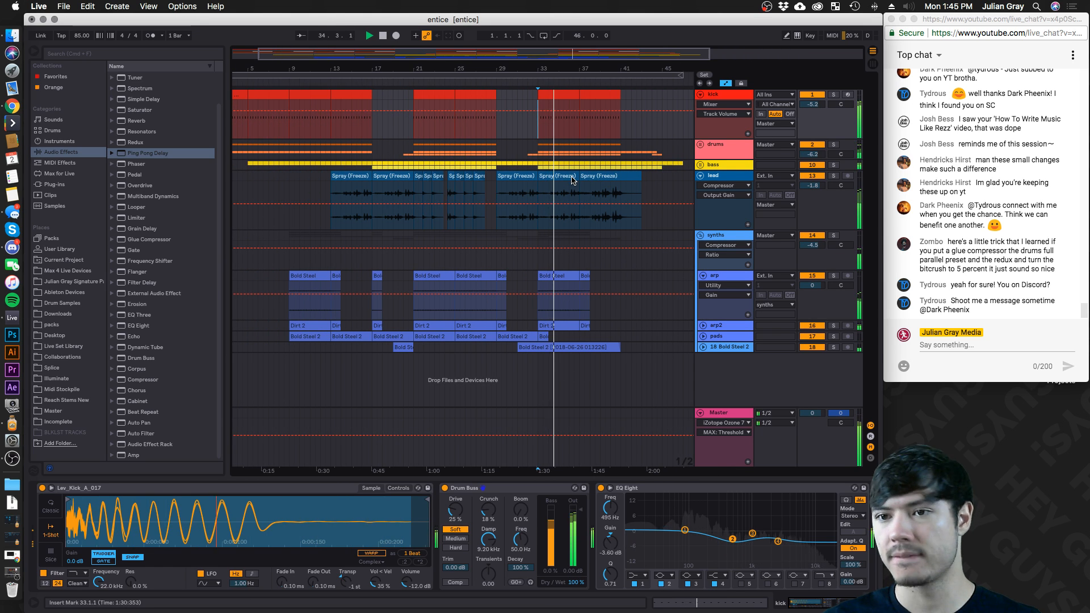
pyautogui.click(618, 129)
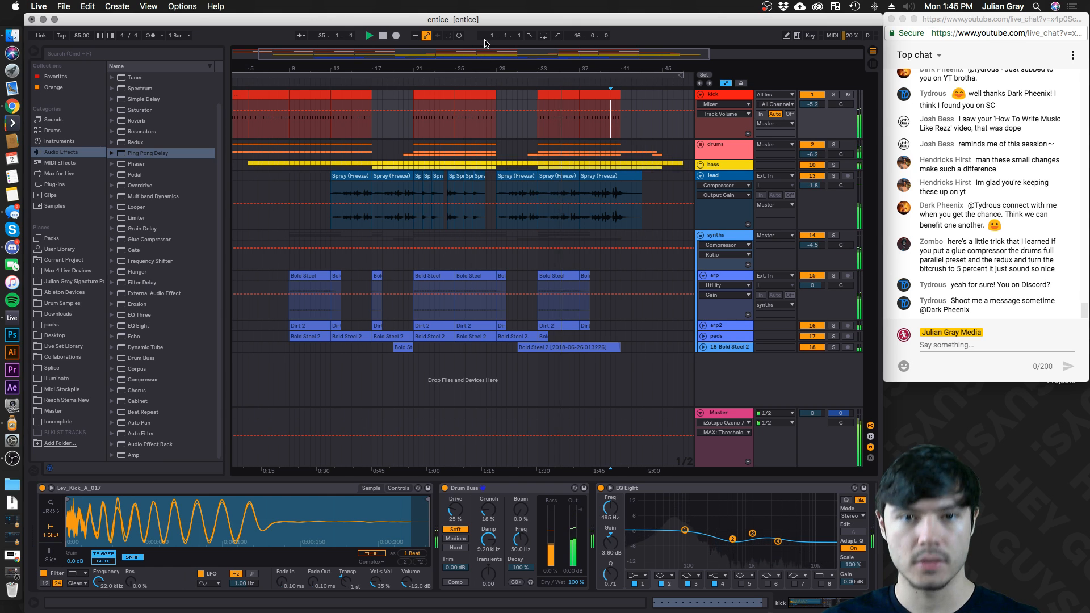
pyautogui.doubleClick(488, 53)
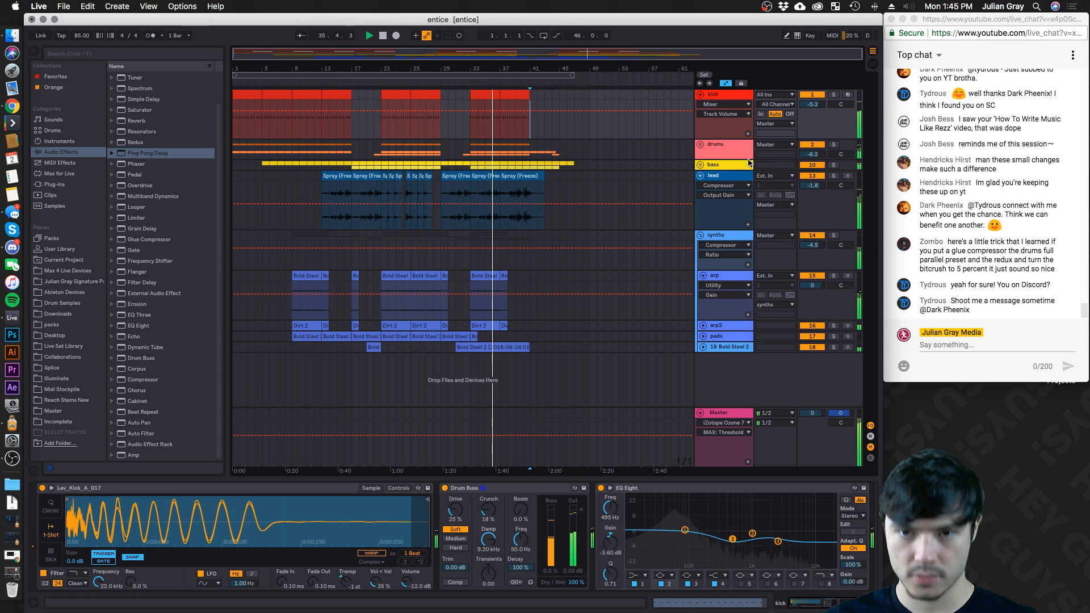
pyautogui.click(832, 166)
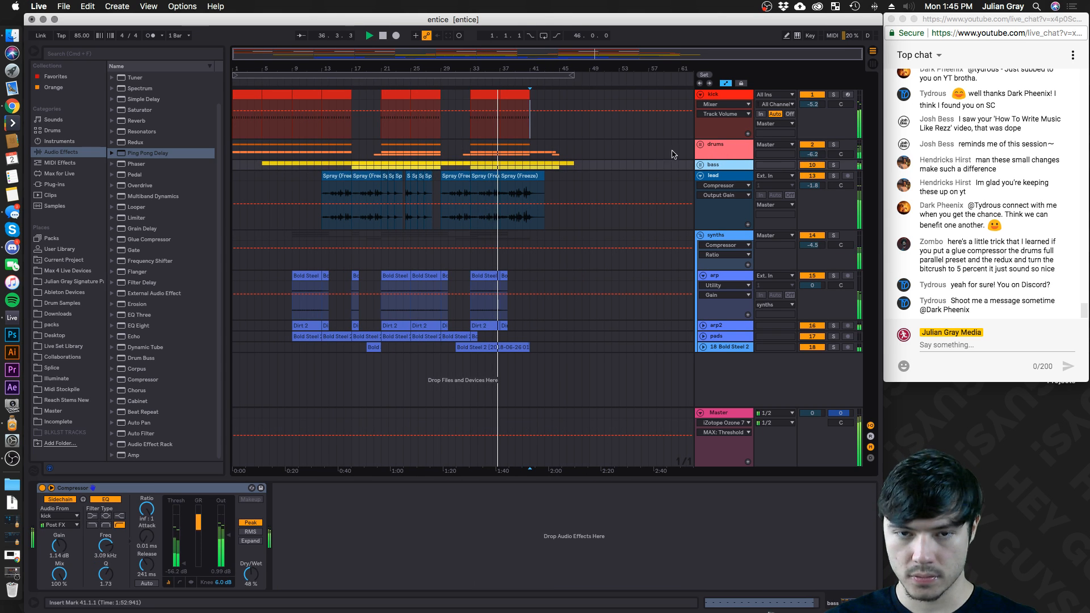
pyautogui.moveTo(508, 53); pyautogui.dragTo(430, 71)
pyautogui.click(683, 196)
# Save the set, collecting files from elsewhere, other projects and the User Library into the project
pyautogui.press('super+s')
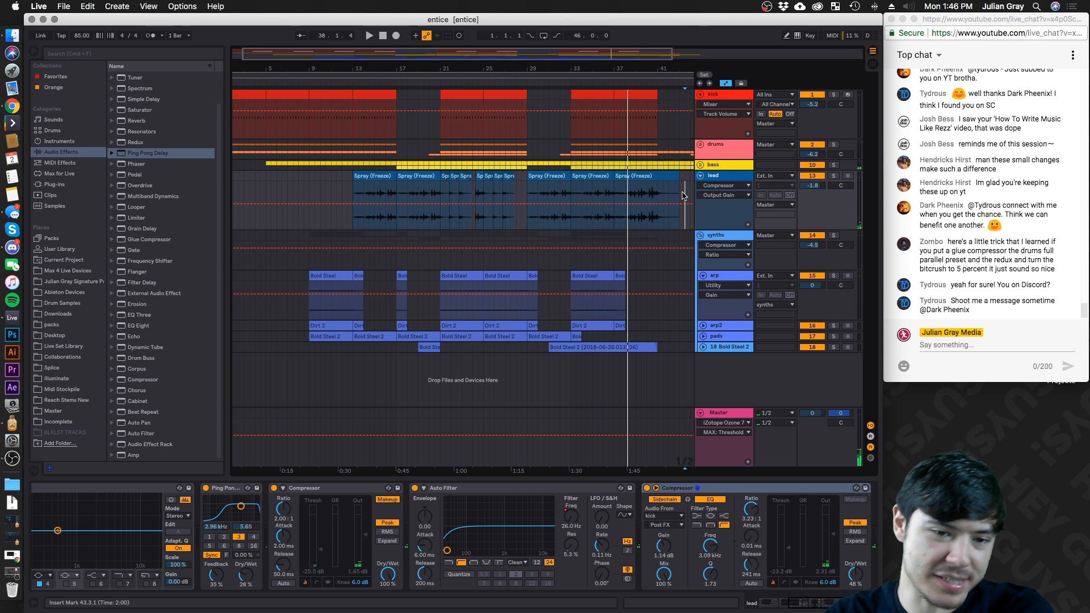
pyautogui.click(64, 6)
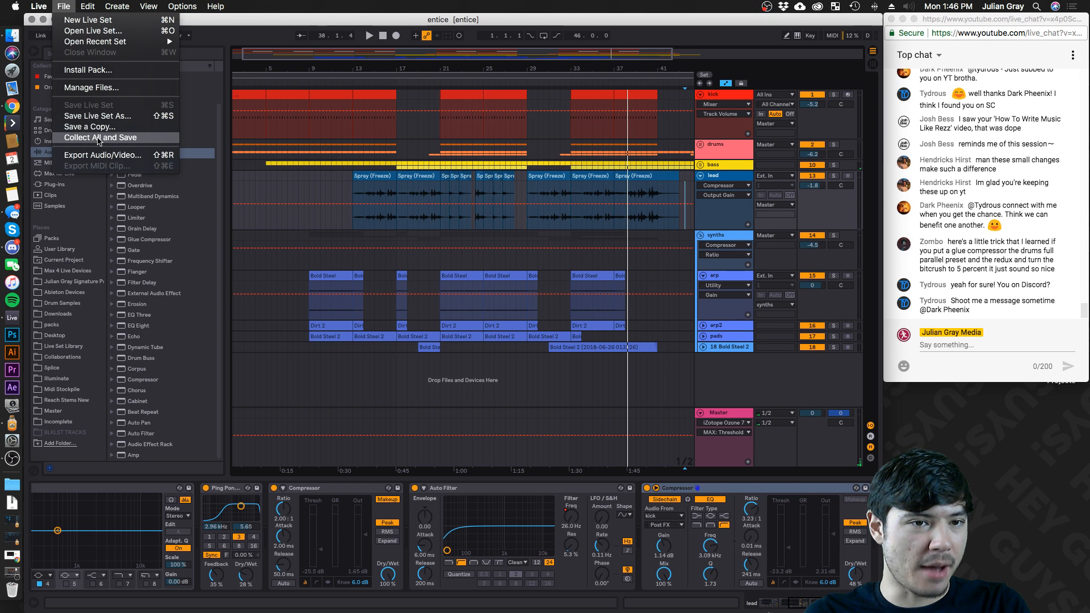
pyautogui.click(98, 138)
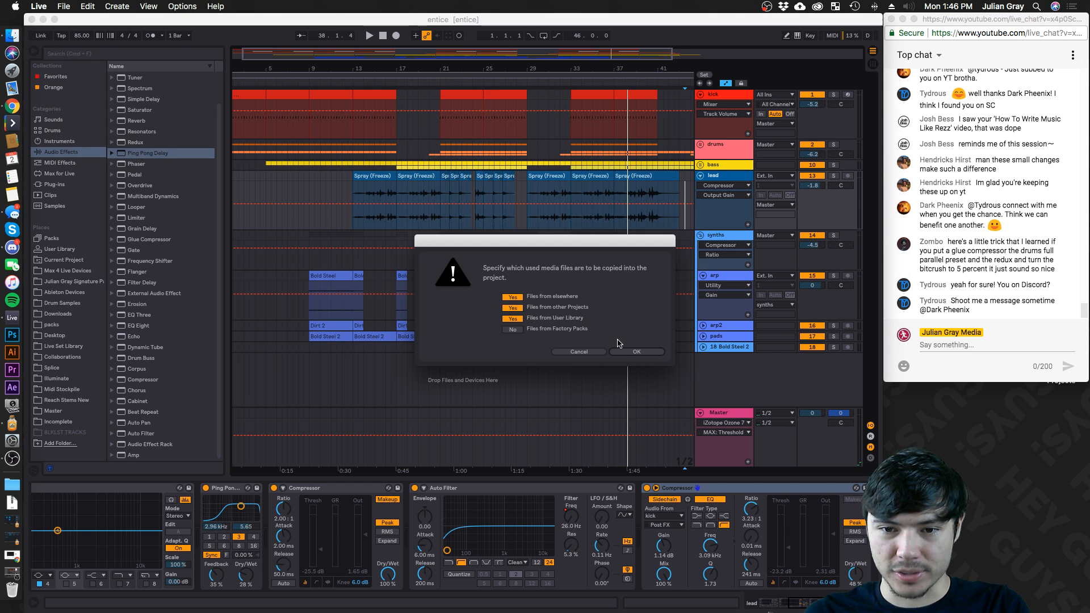
pyautogui.click(634, 352)
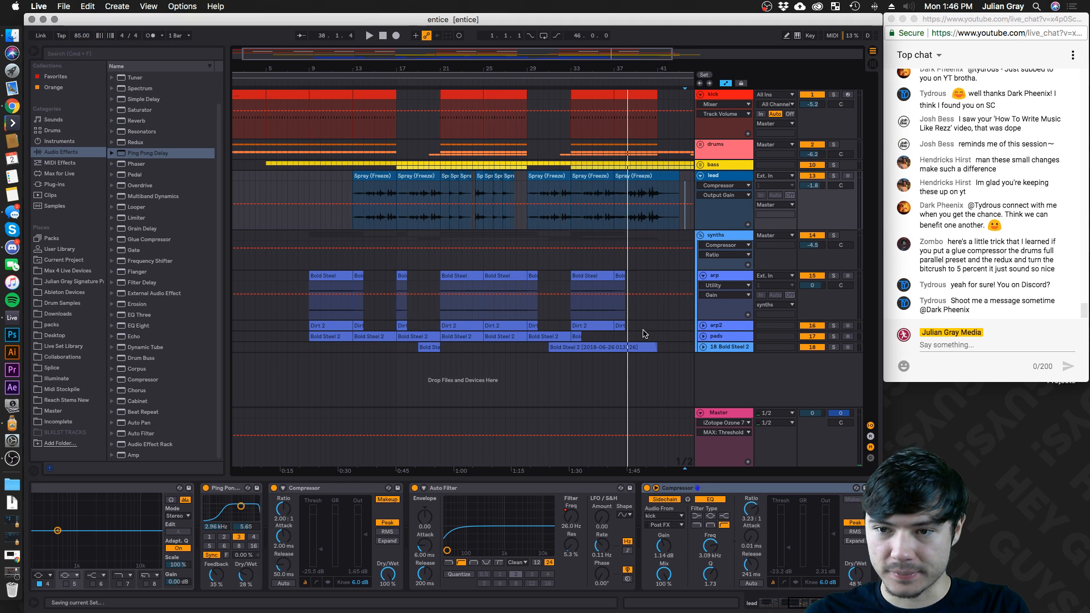
pyautogui.click(623, 216)
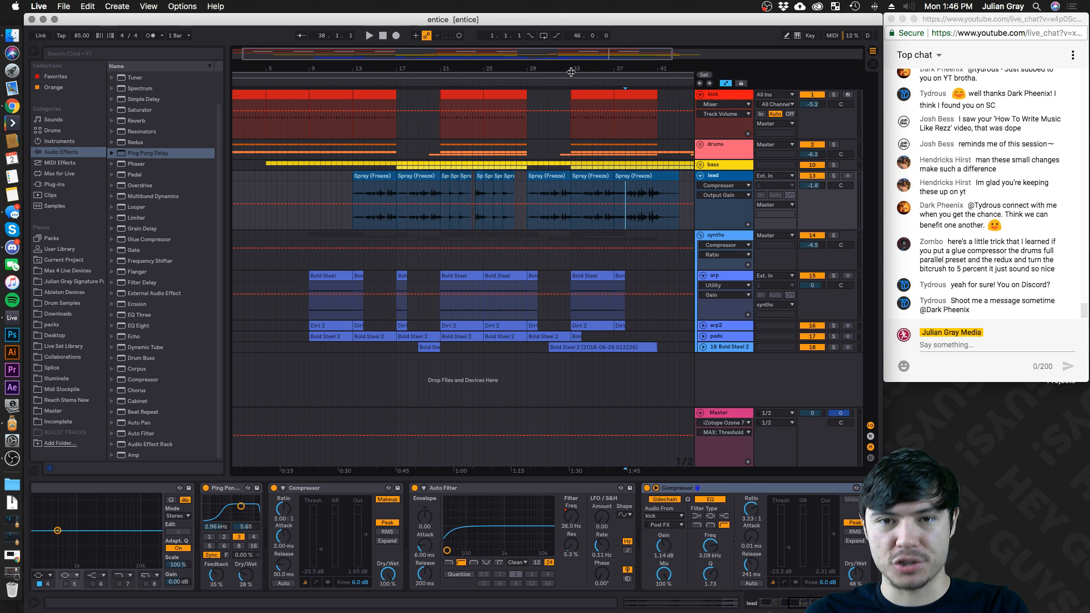
pyautogui.moveTo(576, 58); pyautogui.dragTo(721, 58)
pyautogui.click(527, 138)
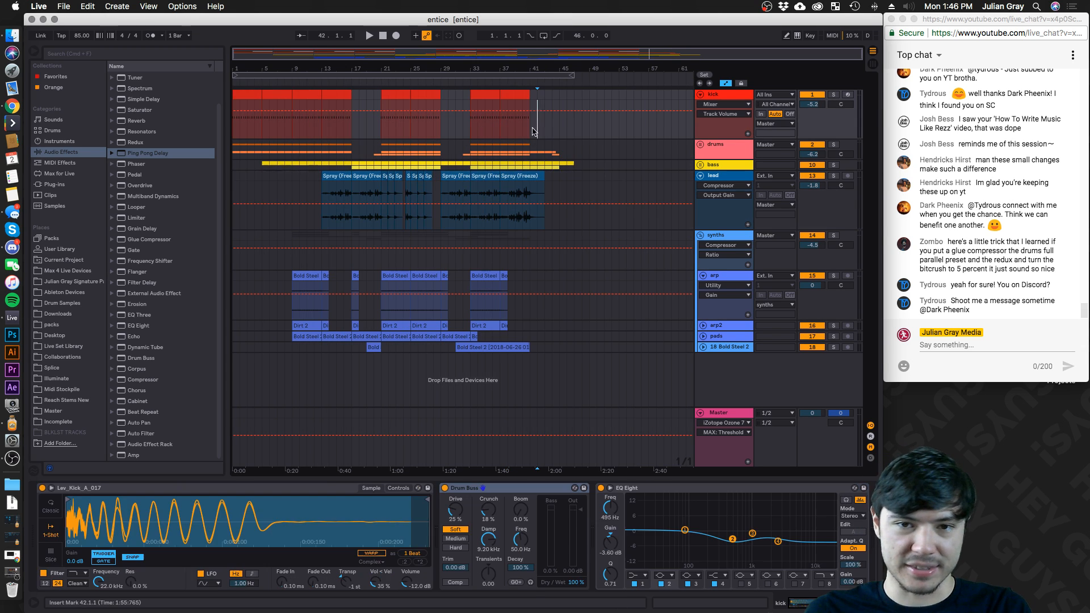
pyautogui.click(71, 5)
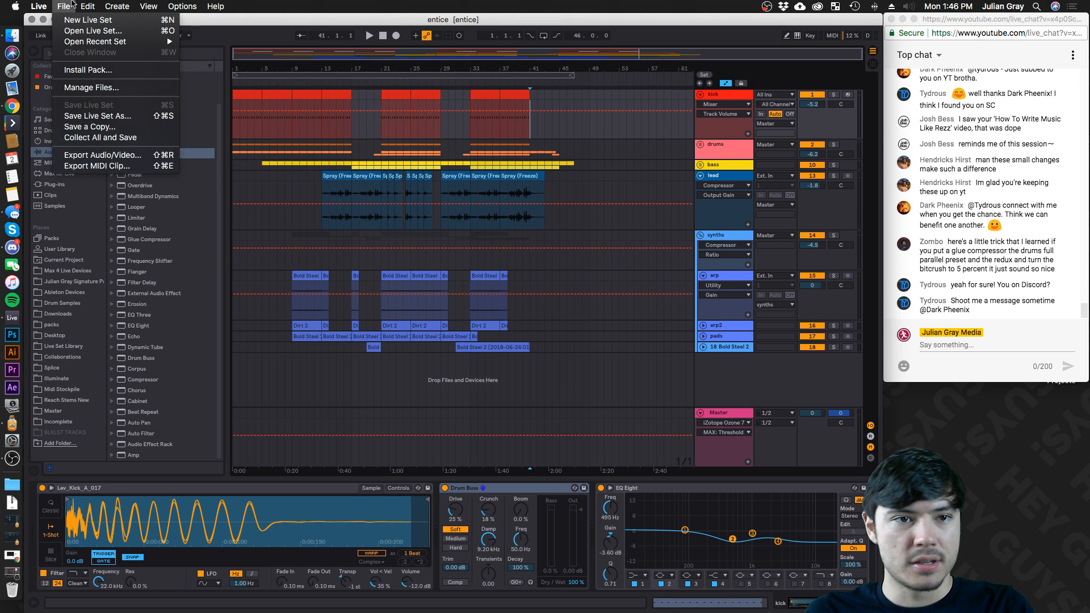
pyautogui.click(71, 5)
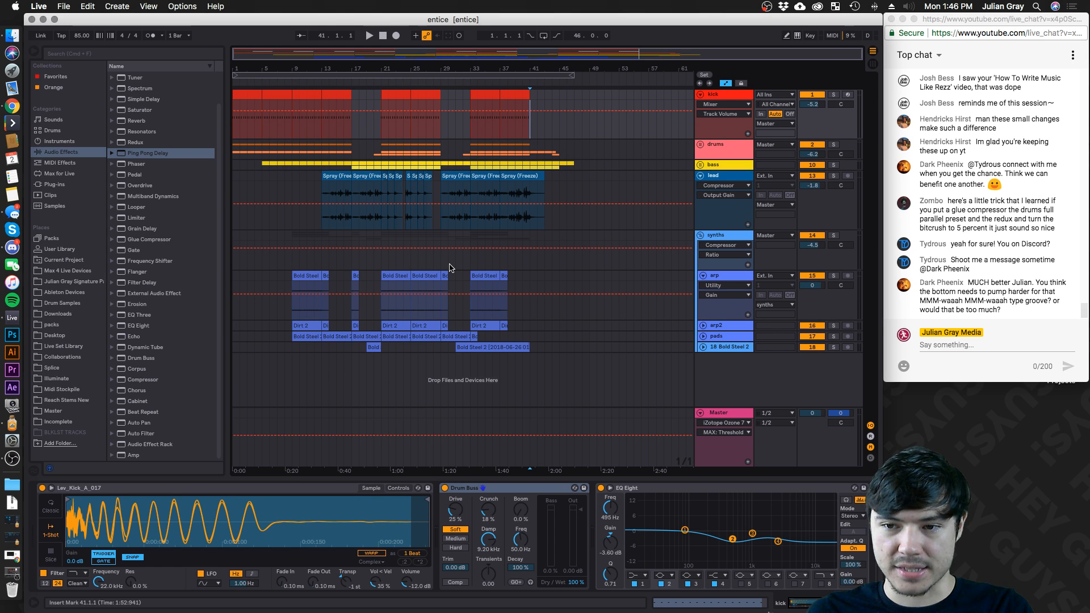
pyautogui.click(544, 142)
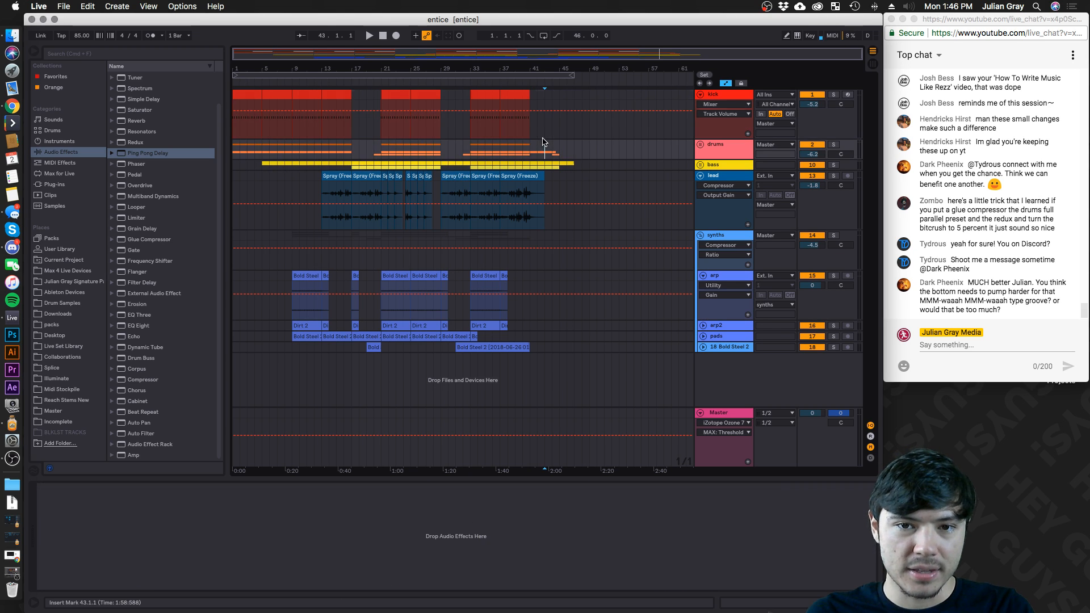
# Unfold and solo the bass group and set its sidechain Compressor to a 205 Hz EQ frequency, 582 ms release, -inf dB threshold and 2.31 dB output
pyautogui.click(634, 165)
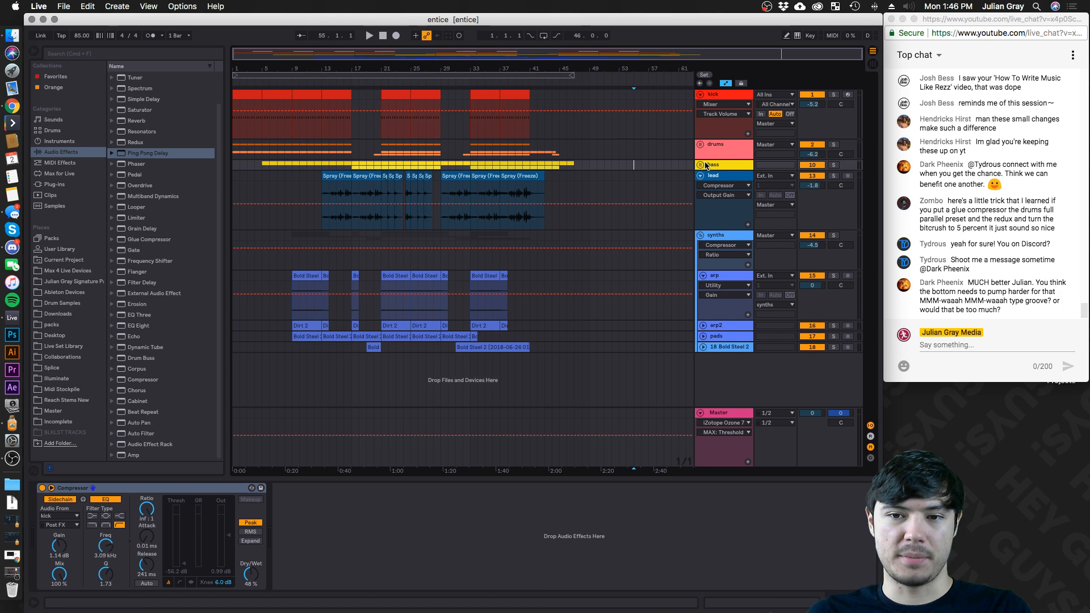
pyautogui.doubleClick(737, 166)
pyautogui.click(837, 165)
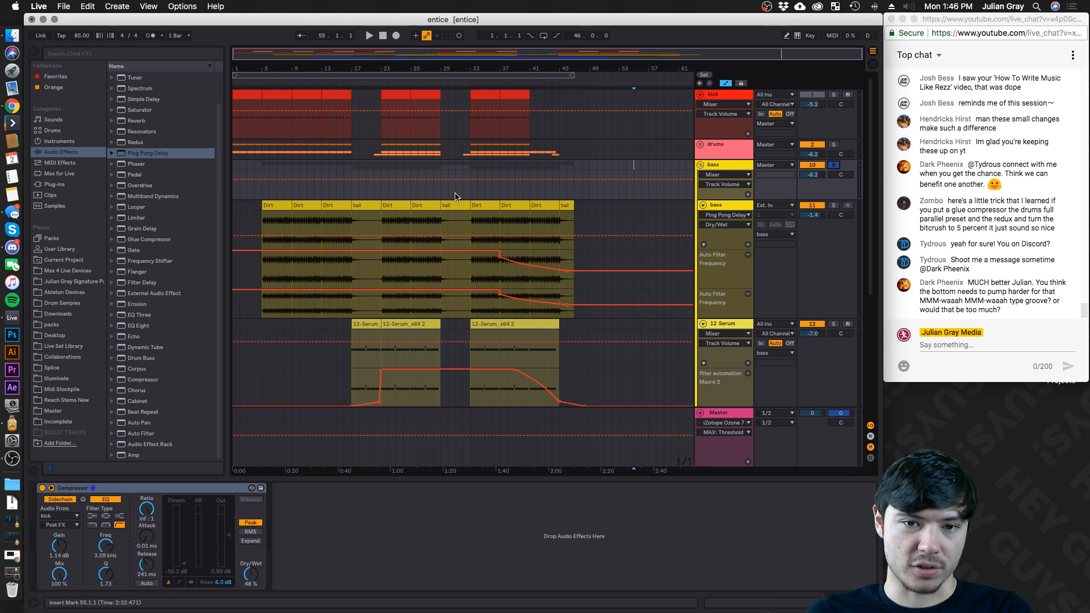
pyautogui.press('space')
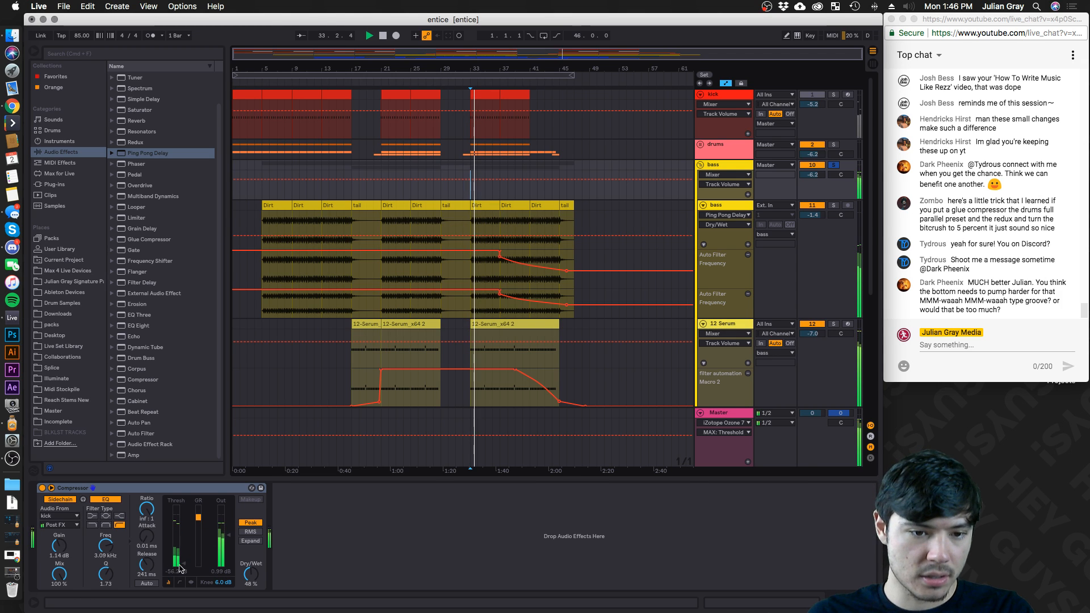
pyautogui.moveTo(146, 564); pyautogui.dragTo(106, 554)
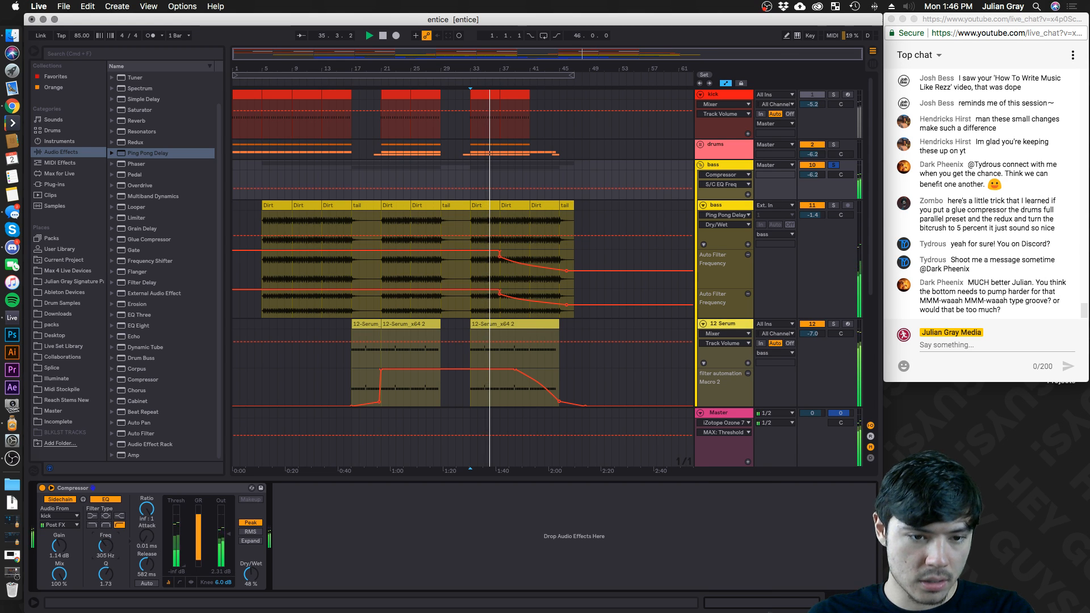
# Solo the kick alongside the bass and set the bass group's volume to -5.5 dB
pyautogui.keyDown('super'); pyautogui.click(834, 95); pyautogui.keyUp('super')
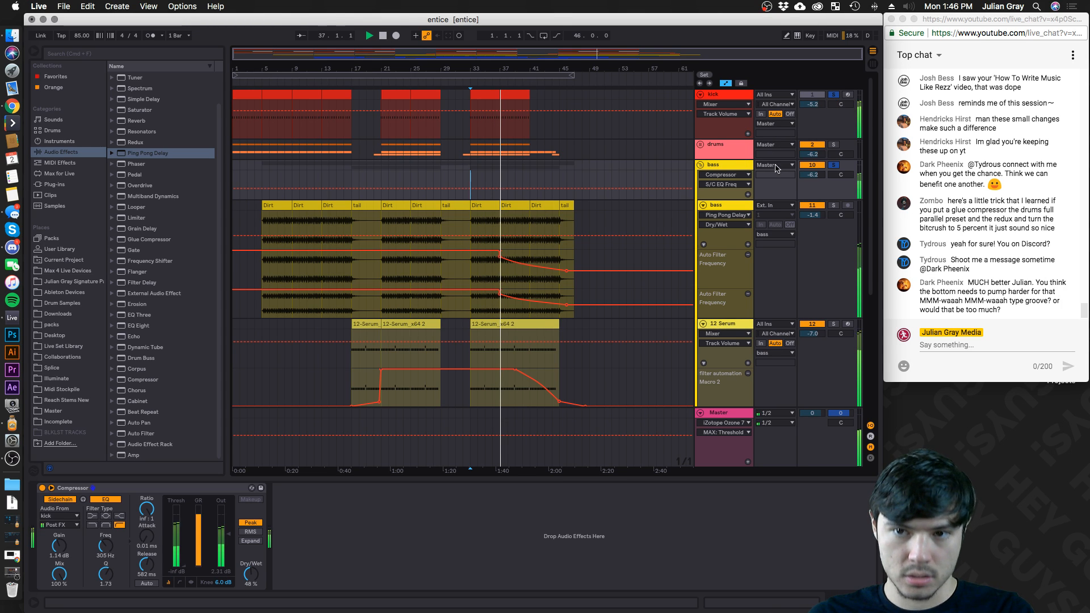
pyautogui.moveTo(806, 174); pyautogui.dragTo(806, 170)
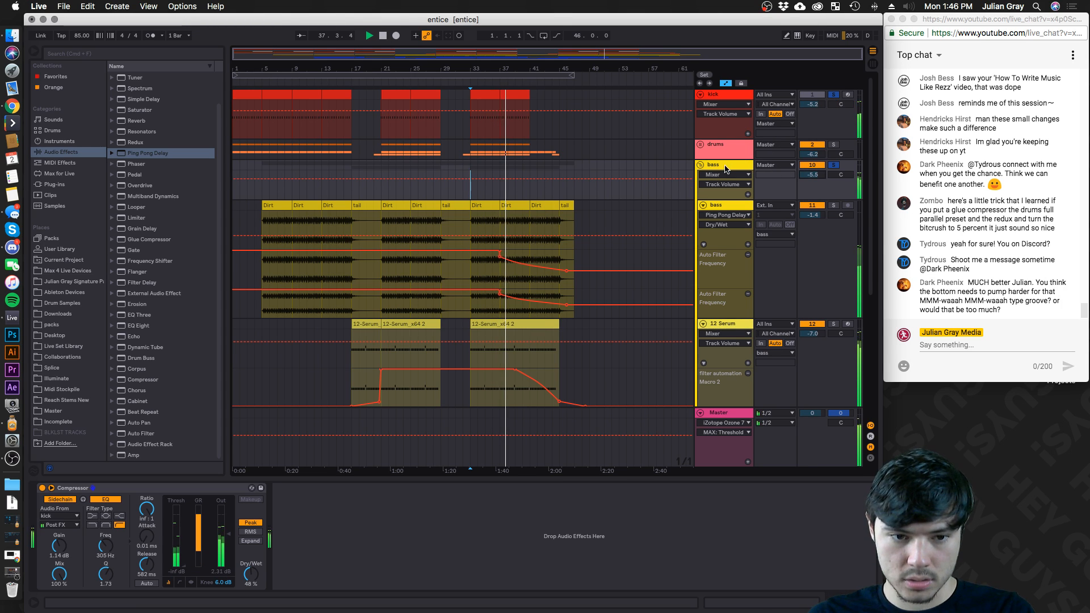
# Switch the bass group's Compressor to its activity view, stop playback and save the set
pyautogui.click(191, 582)
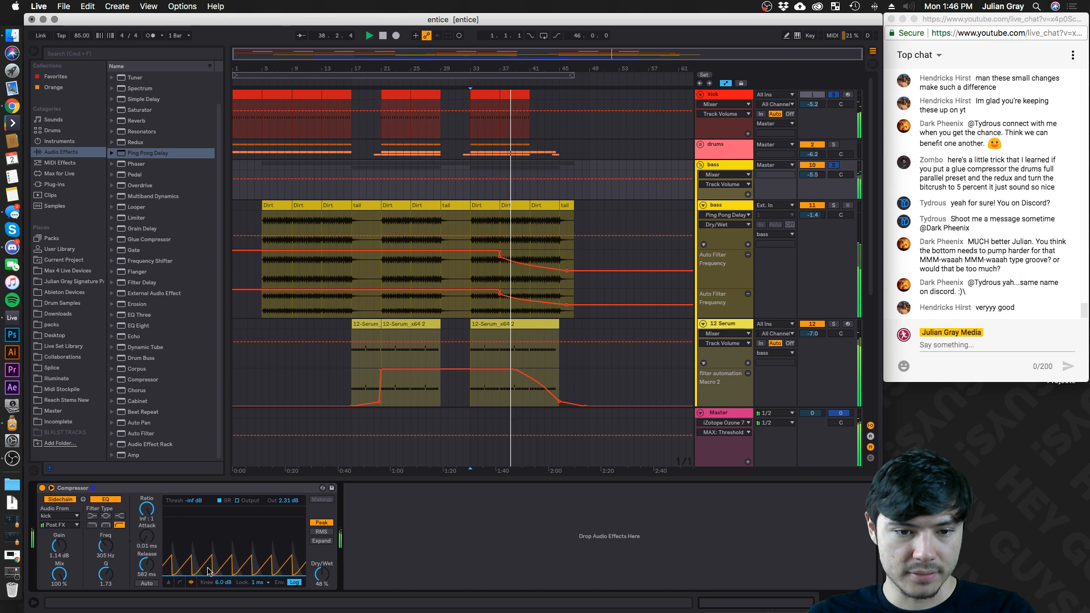
pyautogui.press('space')
pyautogui.press('super+s')
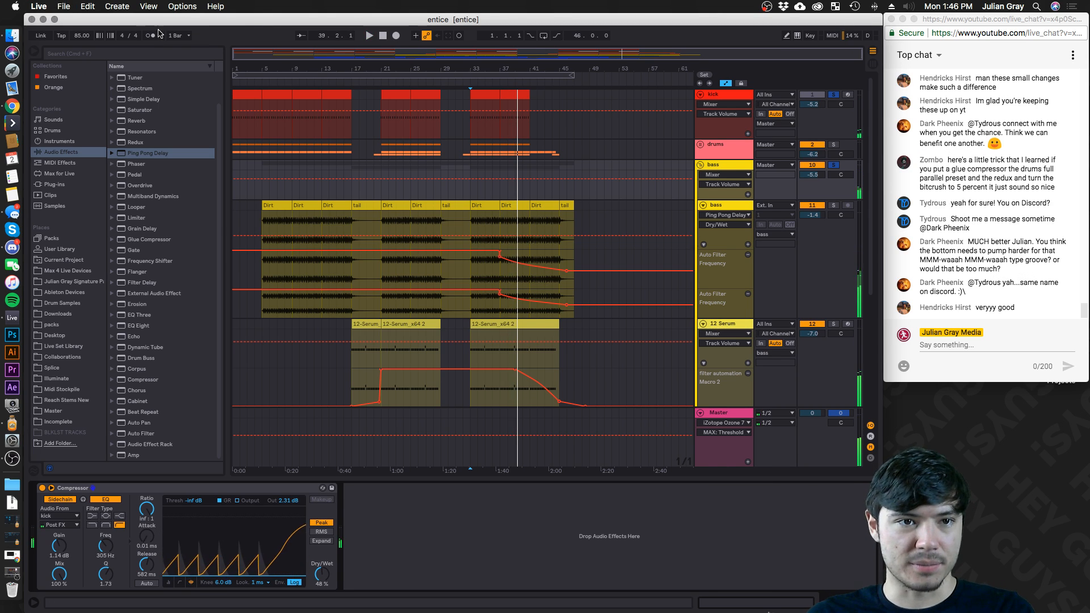
# Open the set "Freedom" - Remnant.als from the Freedom folder in the Patreon Fix-Your-Project live stream folder and dismiss the plug-in warning
pyautogui.click(63, 6)
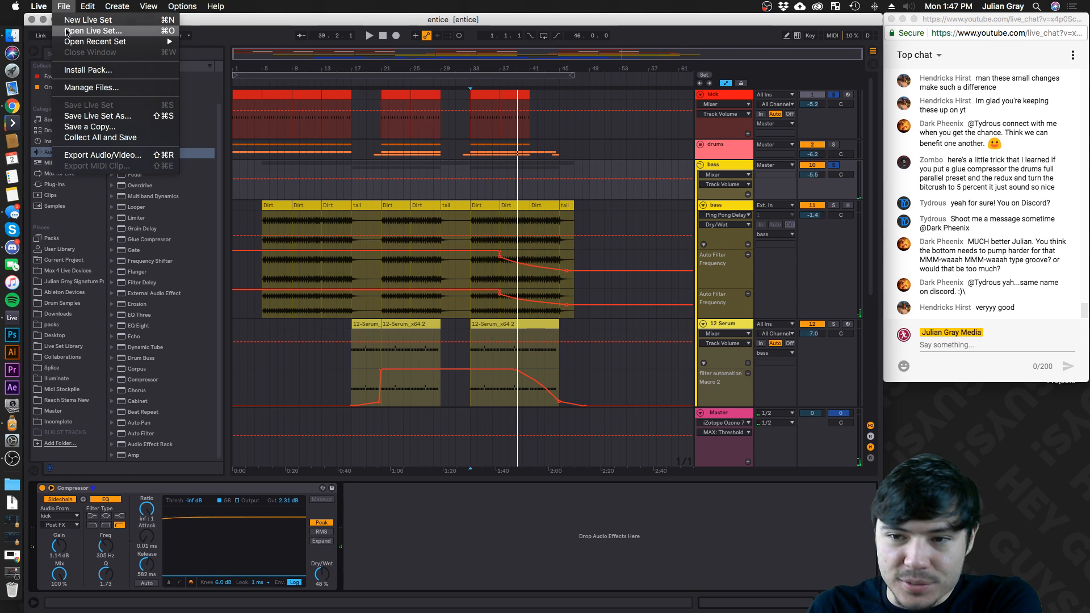
pyautogui.click(65, 31)
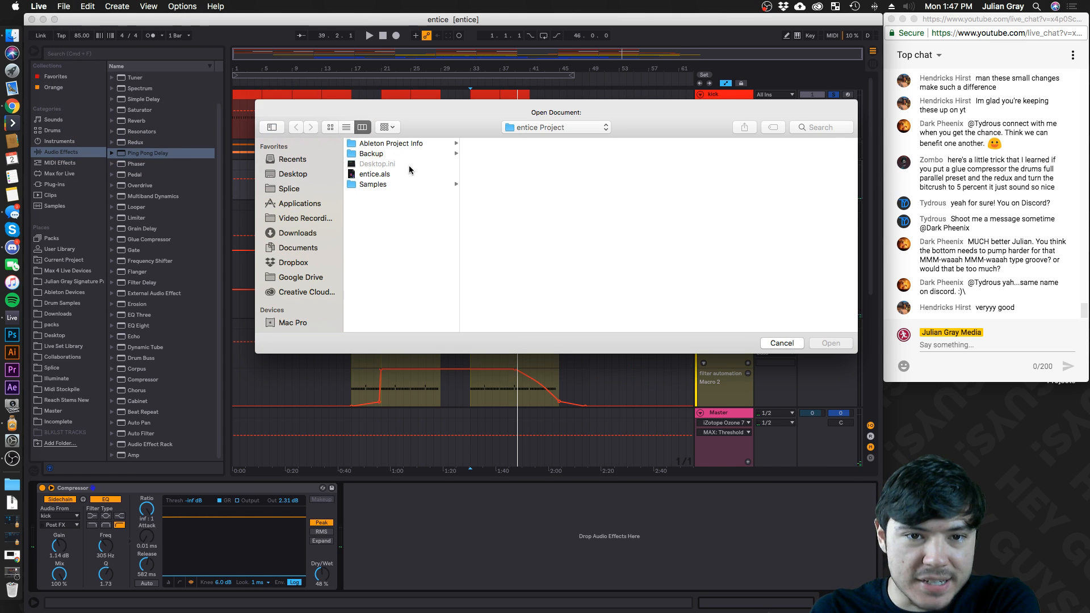
pyautogui.click(548, 121)
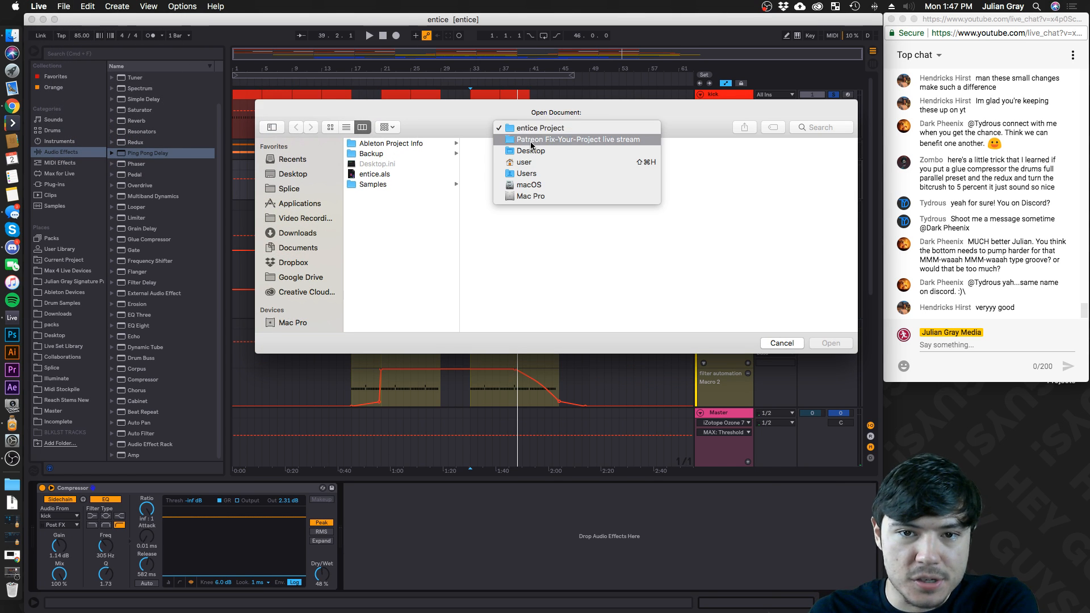
pyautogui.click(547, 141)
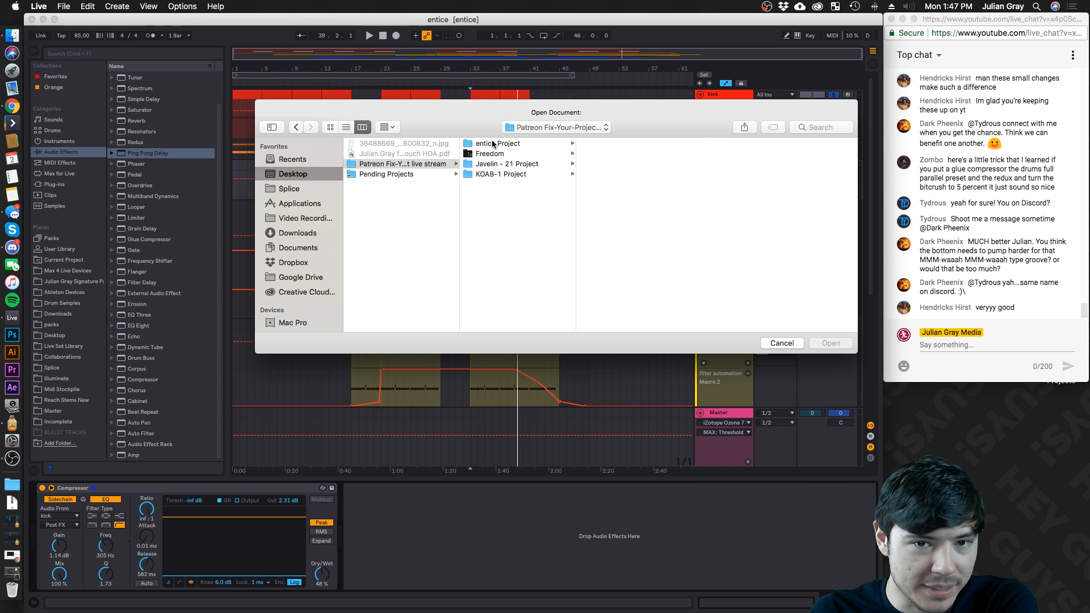
pyautogui.click(493, 144)
pyautogui.click(507, 165)
pyautogui.click(485, 155)
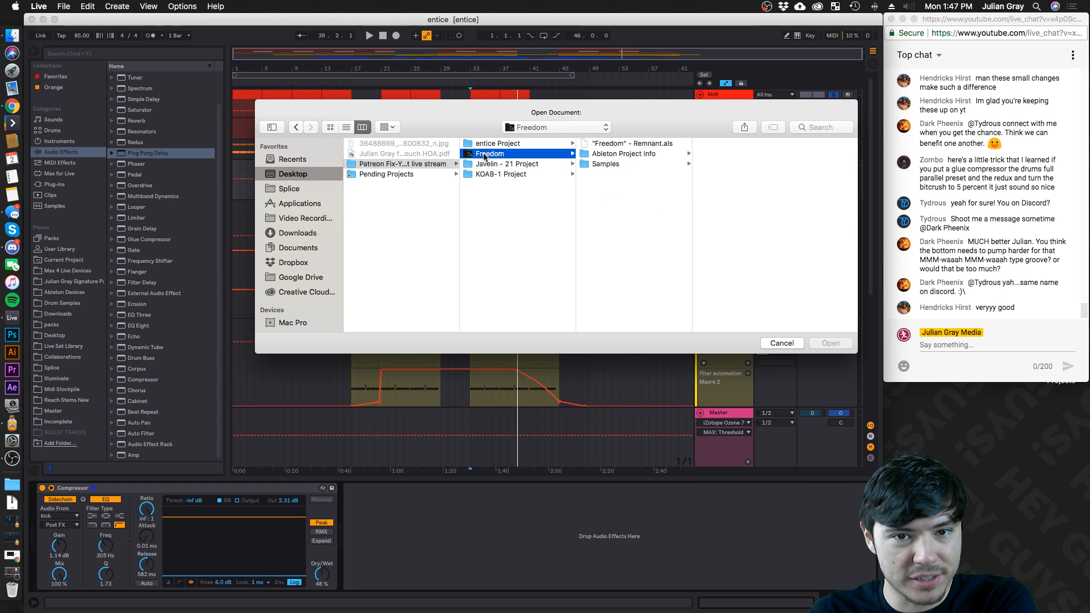
pyautogui.doubleClick(621, 144)
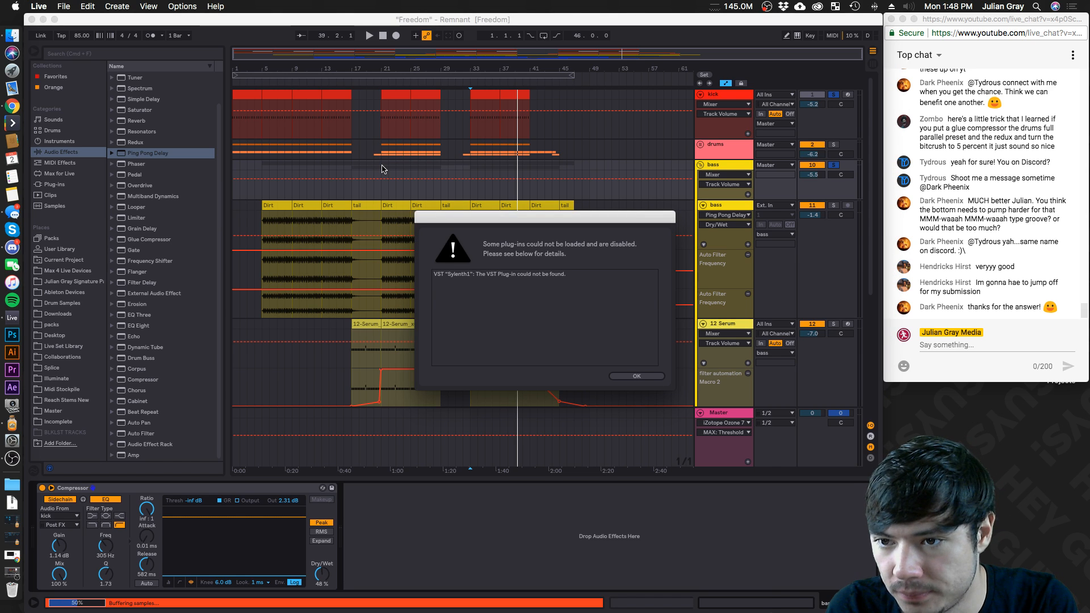
pyautogui.click(637, 376)
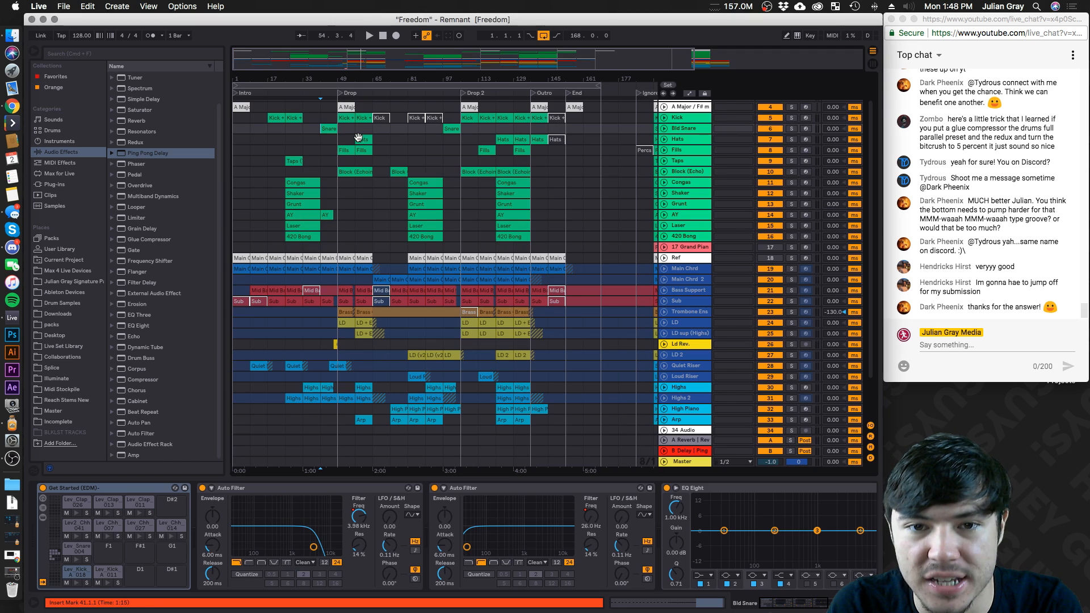
# Look over the lower tracks of the arrangement and play the song from the start
pyautogui.scroll(-2, 380, 219)
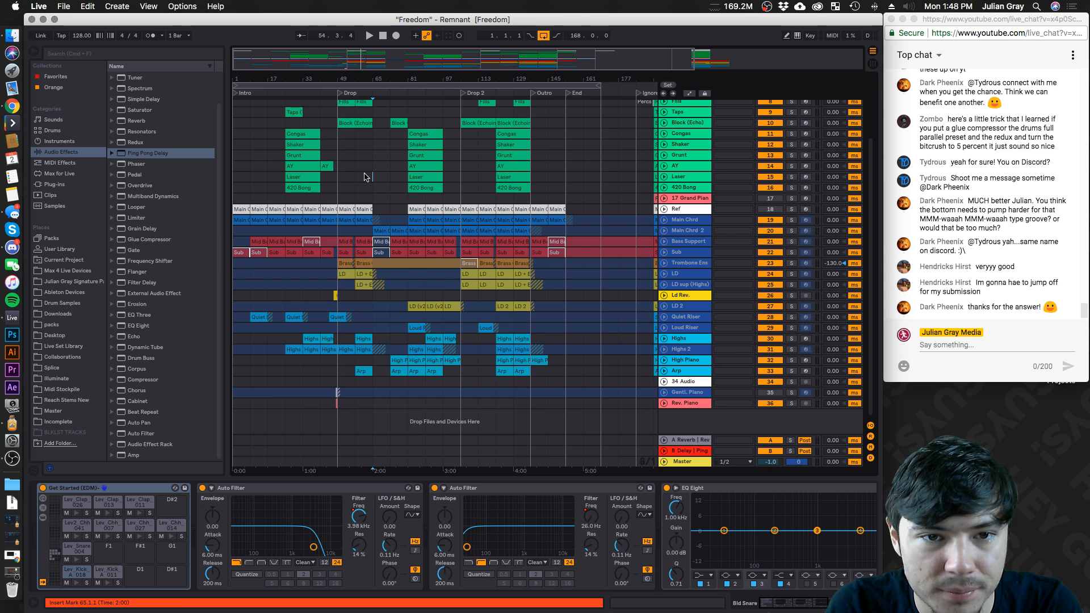
pyautogui.click(371, 177)
pyautogui.click(385, 37)
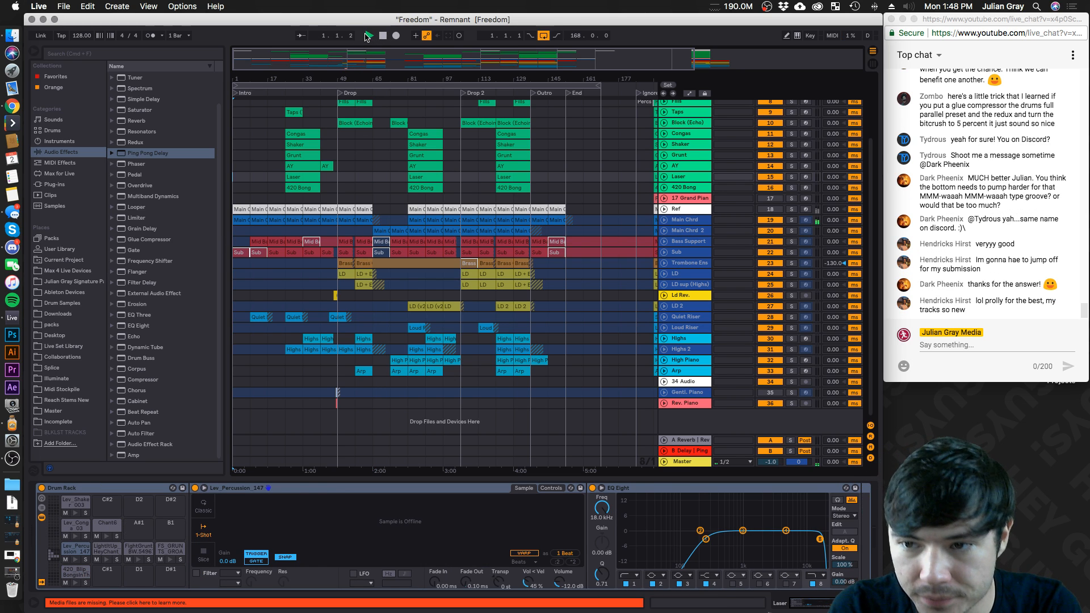
# Show the Master track's device chain and unfold the Master track
pyautogui.scroll(3, 669, 290)
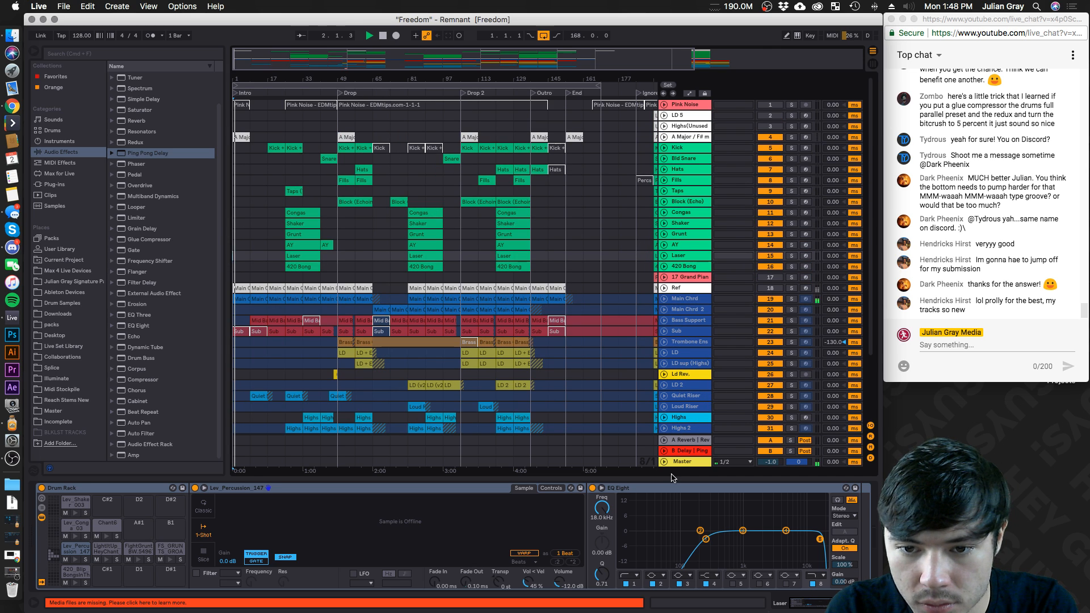
pyautogui.click(680, 461)
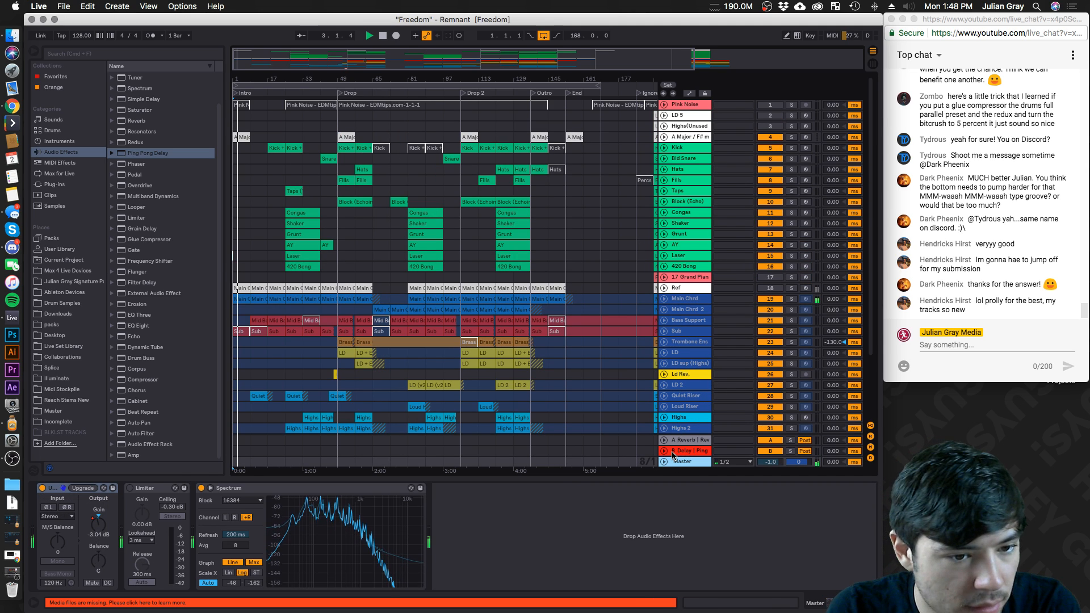
pyautogui.click(663, 462)
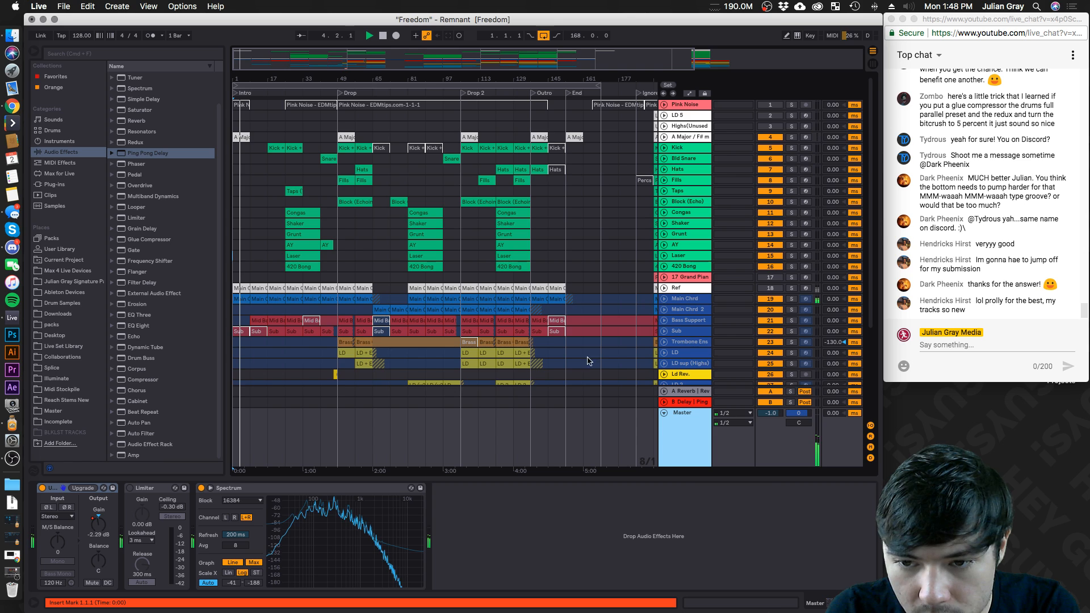
pyautogui.scroll(-5, 561, 275)
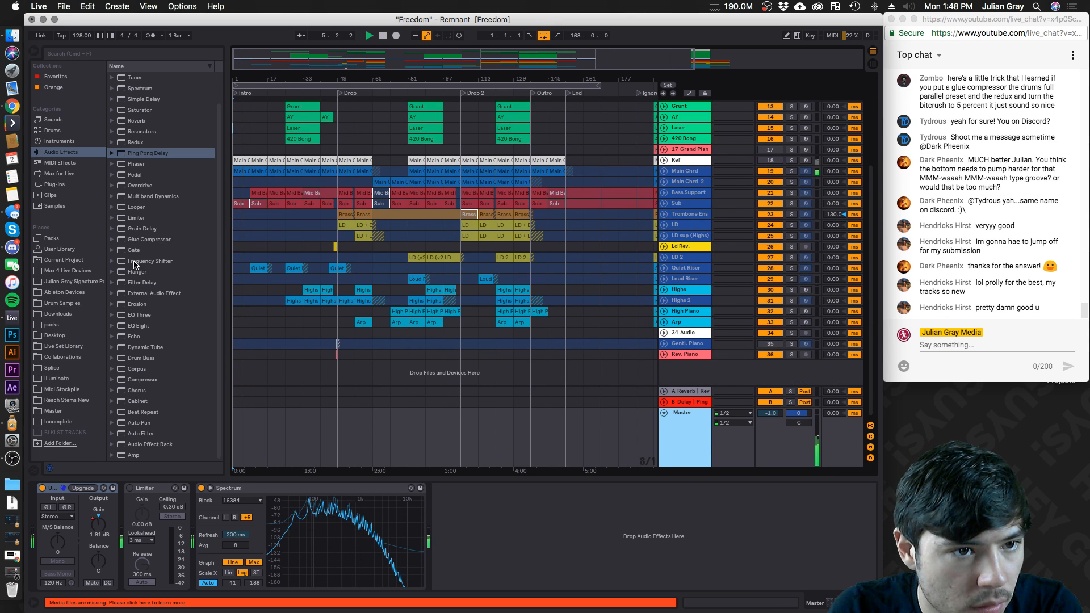
# Add the iZotope Ozone 7 Maximizer plug-in to the end of the Master chain and start playback
pyautogui.click(55, 184)
pyautogui.moveTo(179, 245); pyautogui.dragTo(464, 529)
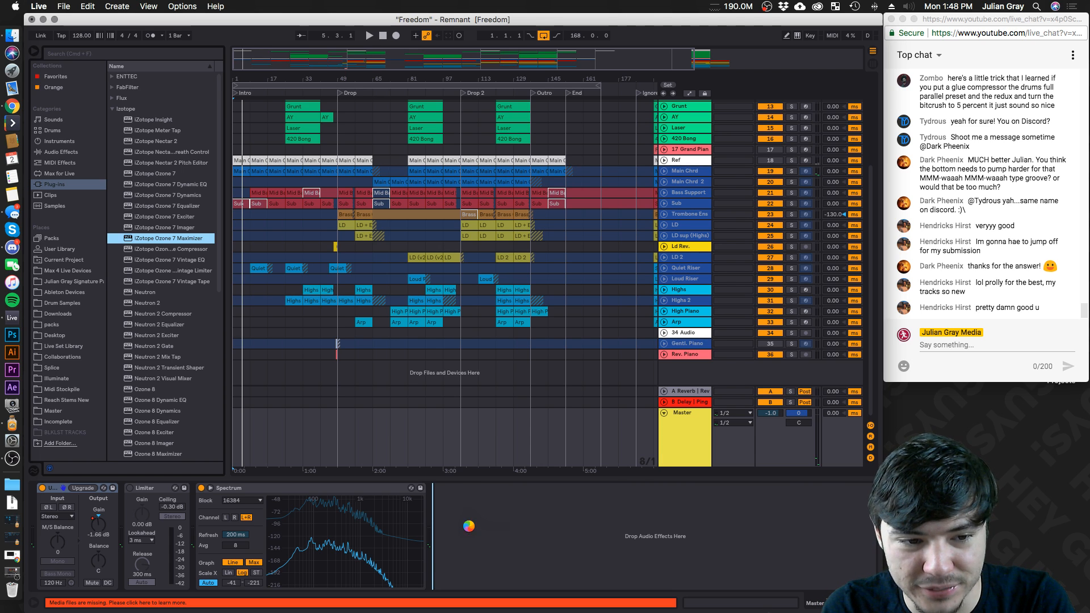
pyautogui.press('space')
# Set the Maximizer's threshold to -9.0 dB, input gain to about +8.6 dB and mode to IRC IV, and close its window
pyautogui.moveTo(362, 307); pyautogui.dragTo(366, 363)
pyautogui.moveTo(764, 277); pyautogui.dragTo(765, 237)
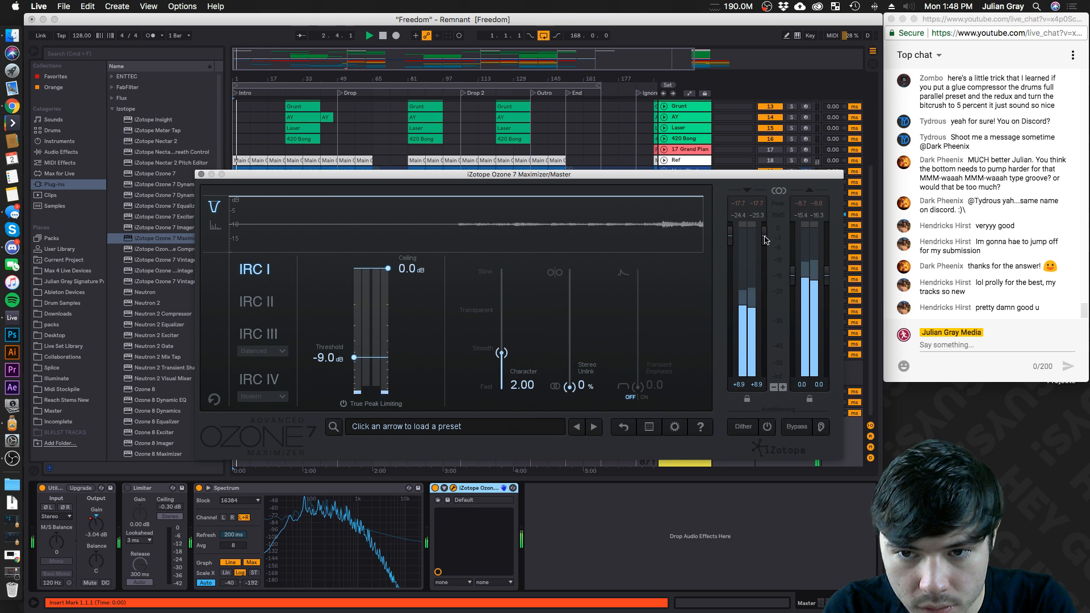
pyautogui.click(259, 380)
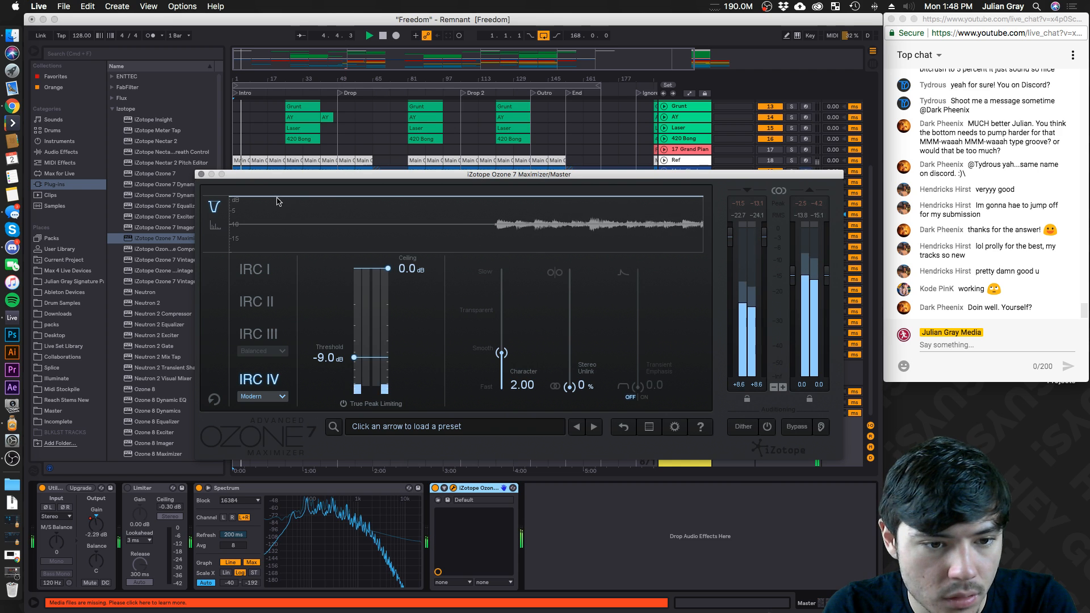
pyautogui.click(201, 174)
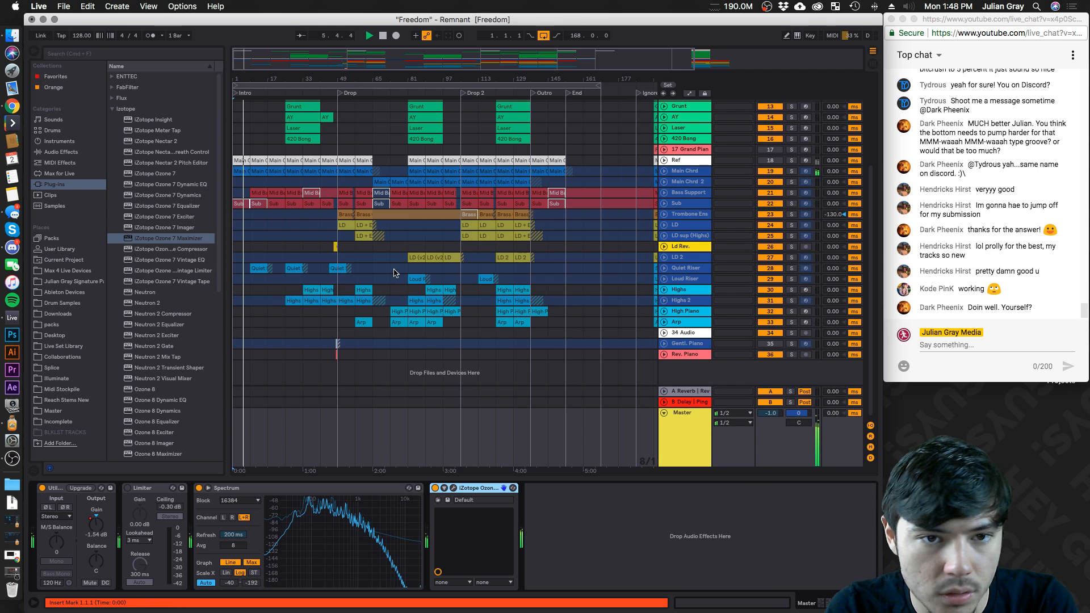
# Show the audio effects in the browser and turn off the Spectrum device on the Master
pyautogui.click(699, 439)
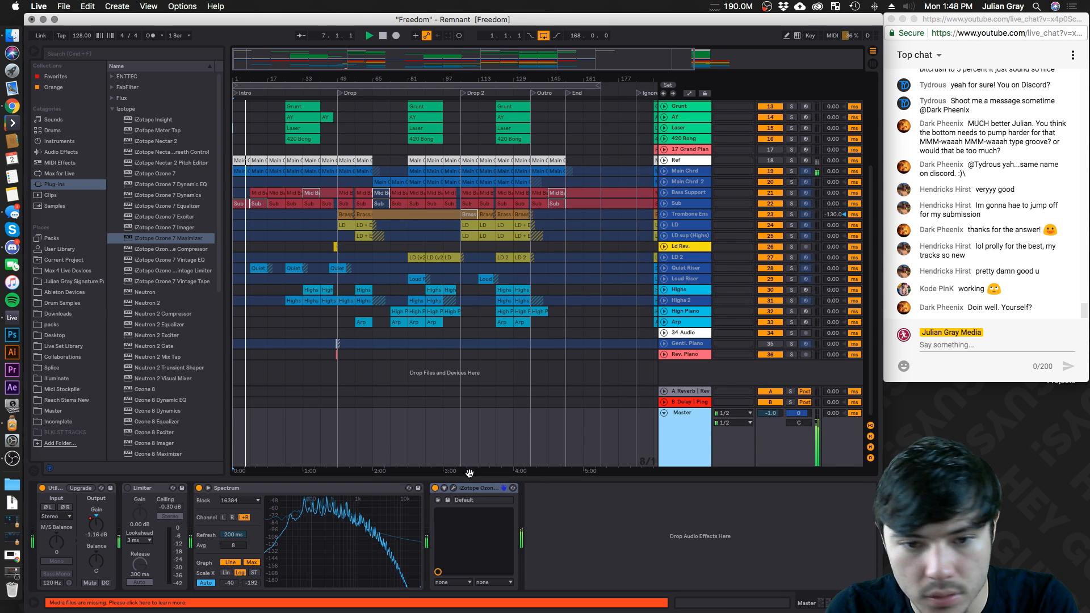
pyautogui.click(69, 152)
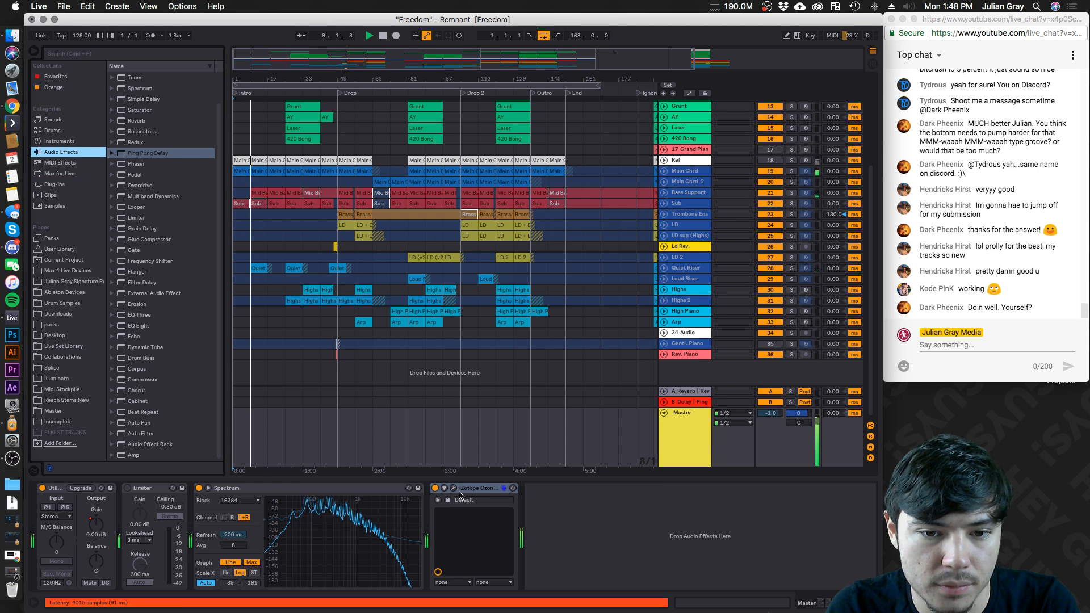
pyautogui.click(251, 489)
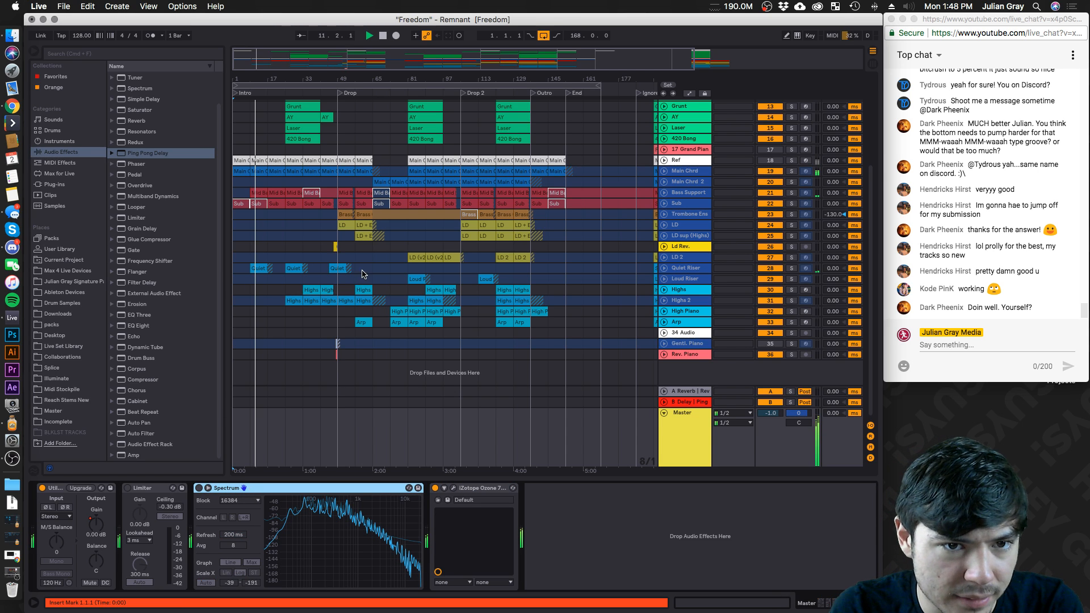
# Examine the Hats track's device chain, and check the Maximizer's levels on the Master during playback
pyautogui.scroll(5, 361, 275)
pyautogui.click(285, 169)
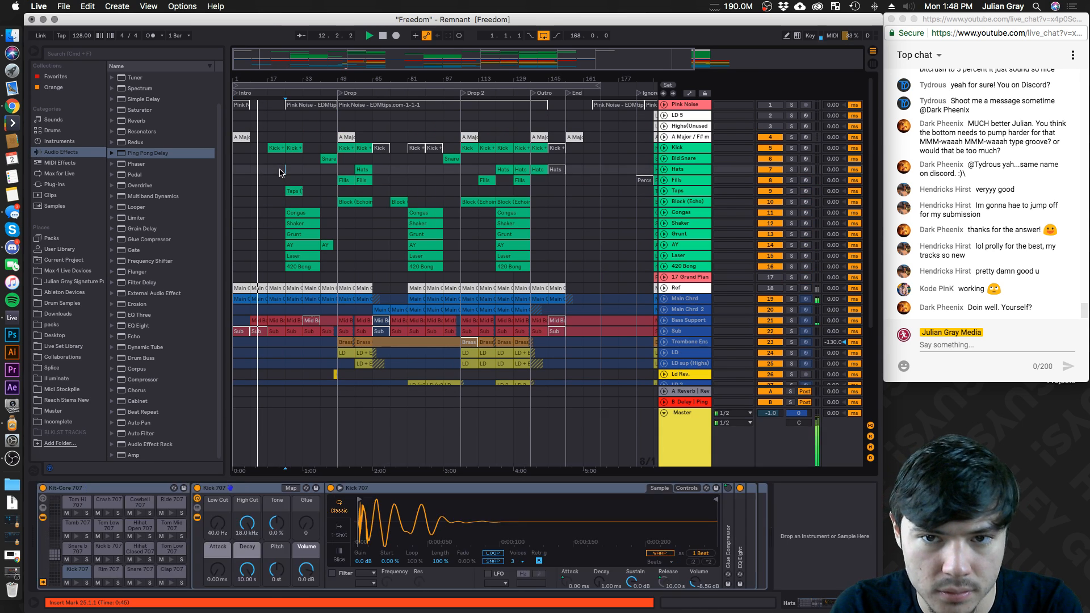
pyautogui.click(678, 430)
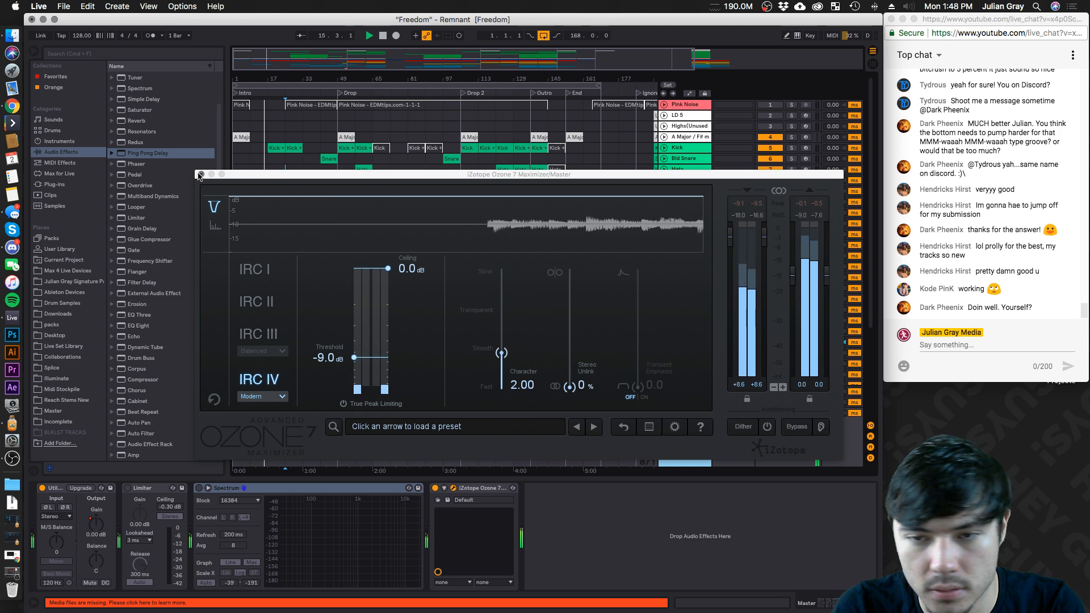
pyautogui.click(200, 175)
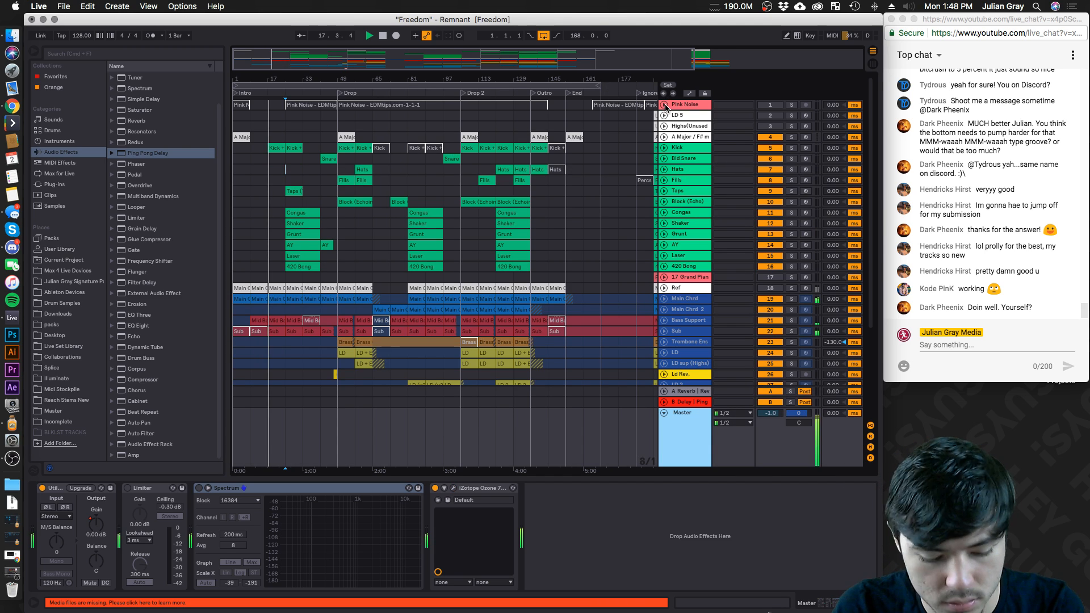
# Unfold all tracks and inspect the device chains of the Bass Support and Sub tracks
pyautogui.keyDown('alt'); pyautogui.click(664, 105); pyautogui.keyUp('alt')
pyautogui.scroll(-15, 575, 197)
pyautogui.scroll(-10, 576, 197)
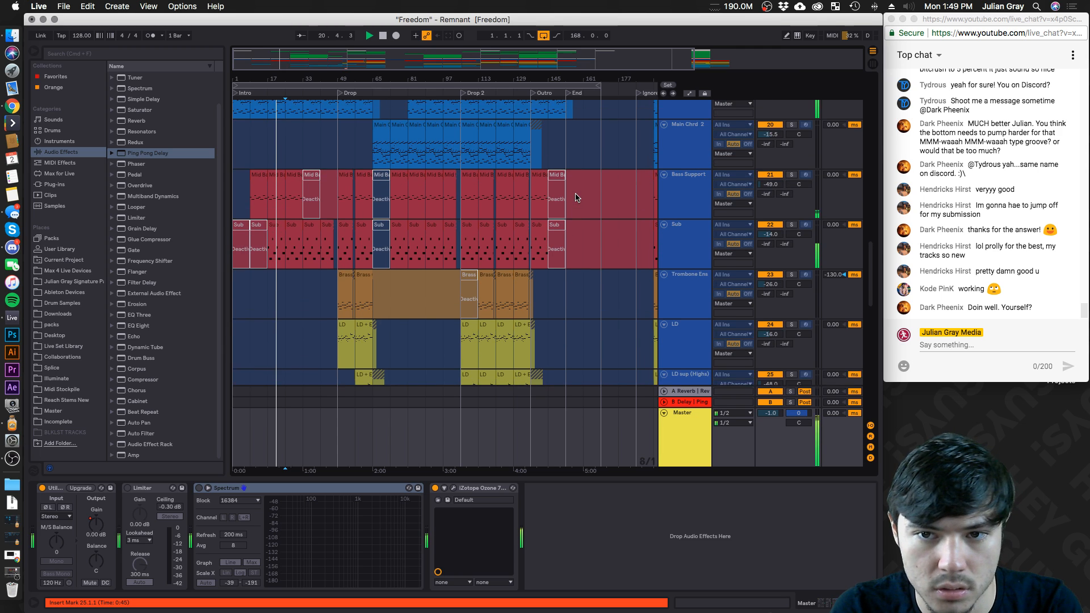
pyautogui.scroll(2, 575, 197)
pyautogui.click(667, 211)
pyautogui.click(670, 261)
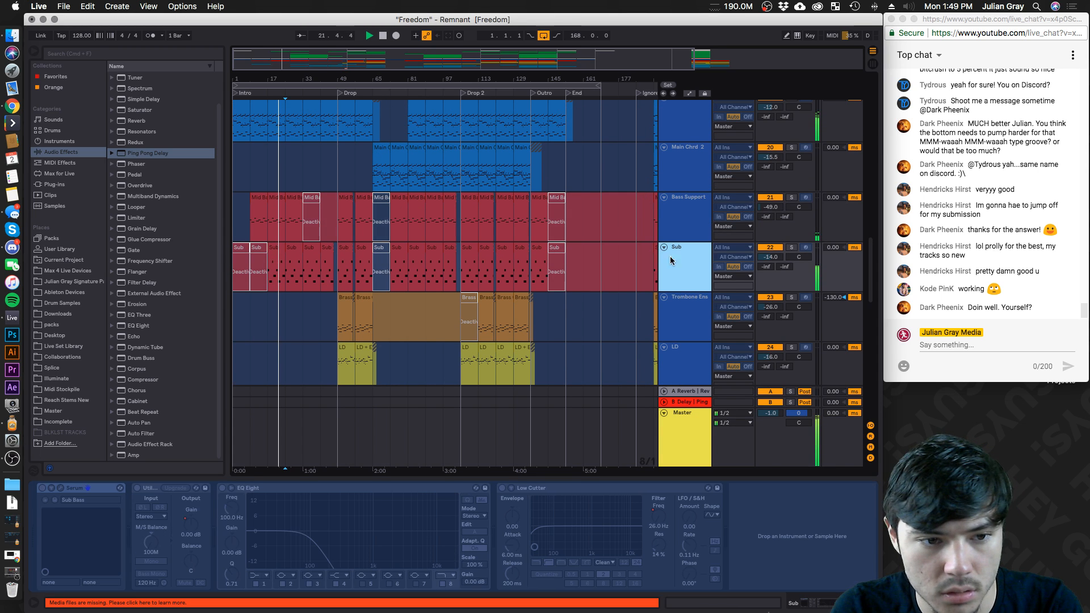
# Show the Ref track's device chain and audition the track by briefly activating it
pyautogui.scroll(3, 671, 260)
pyautogui.click(685, 211)
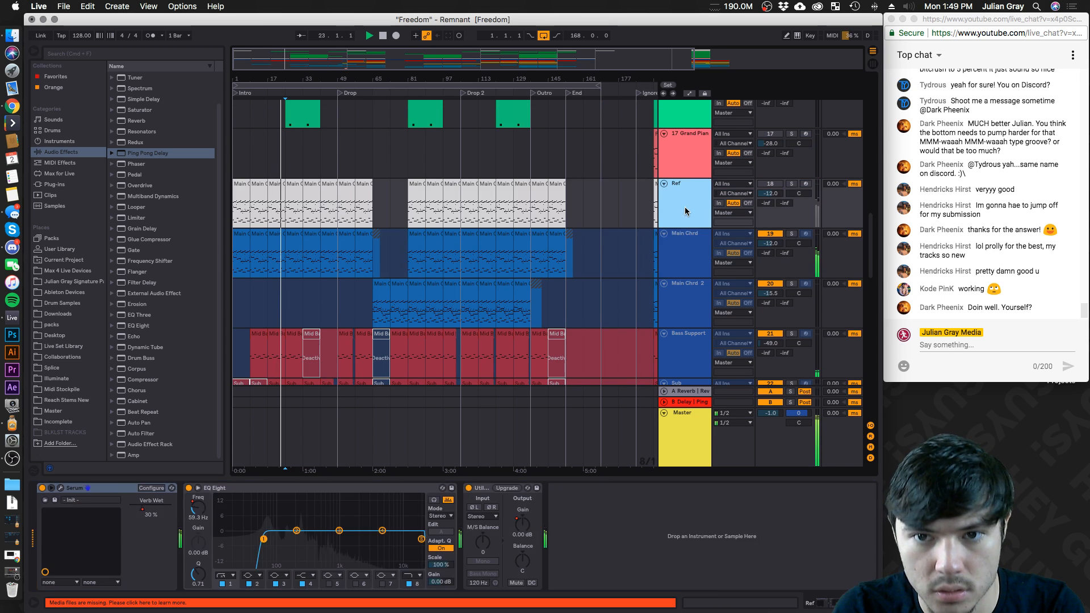
pyautogui.click(770, 186)
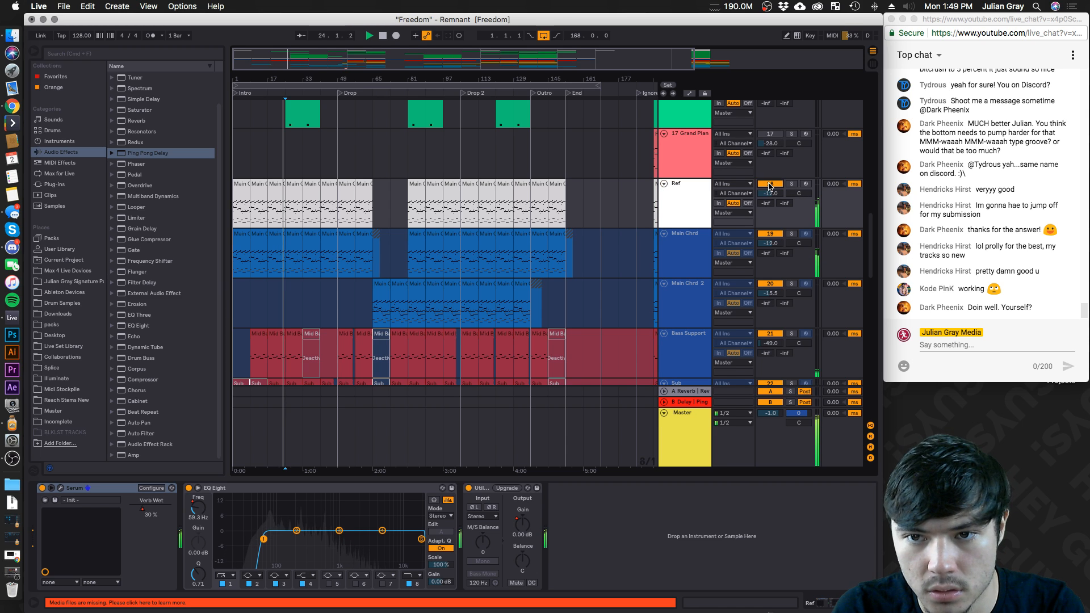
pyautogui.click(770, 187)
pyautogui.click(686, 223)
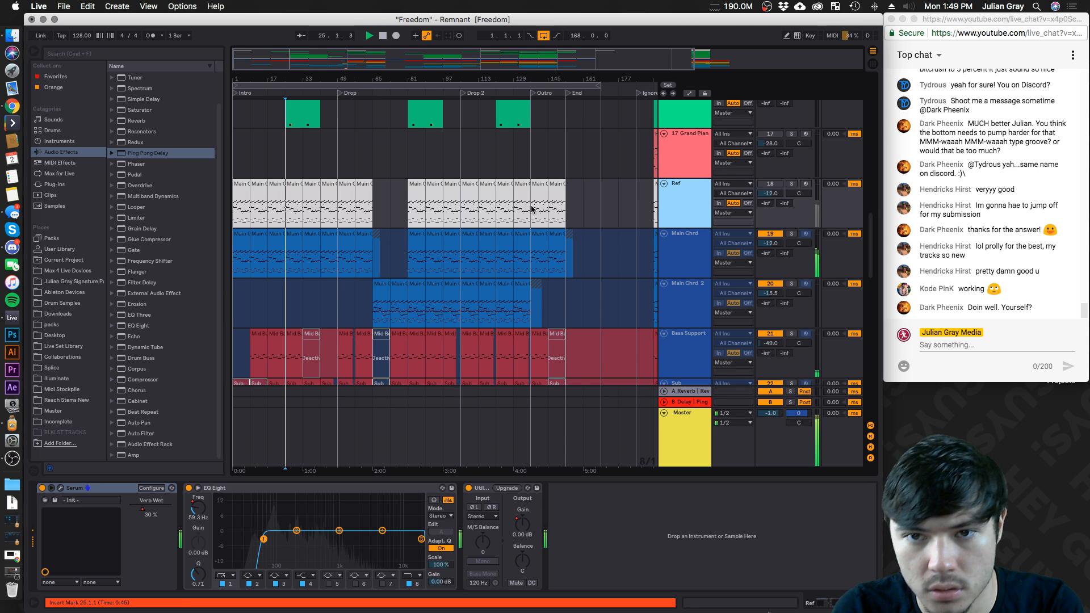
# Fold the Ref, 17 Grand Piano, 420 Bong, Laser, AY and Grunt tracks
pyautogui.scroll(1, 687, 223)
pyautogui.click(664, 217)
pyautogui.click(664, 167)
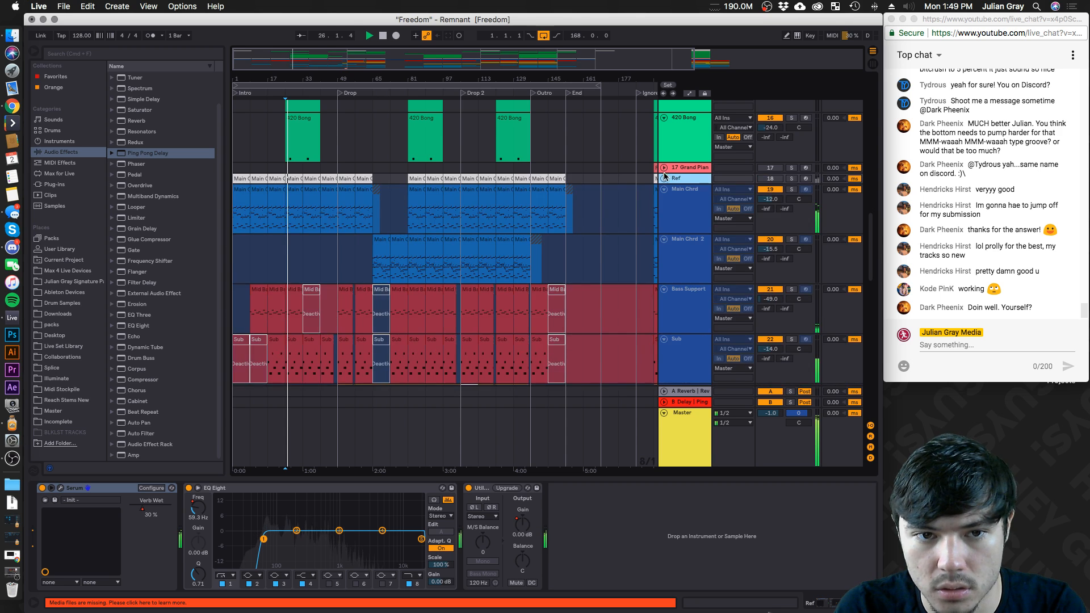
pyautogui.scroll(2, 661, 189)
pyautogui.click(664, 231)
pyautogui.click(664, 182)
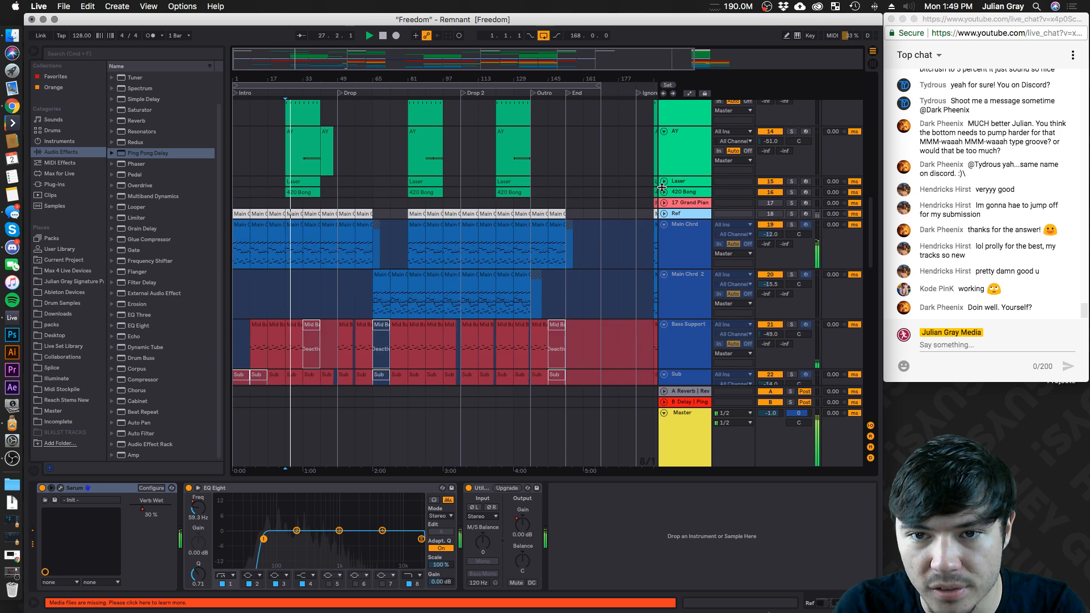
pyautogui.scroll(3, 666, 250)
pyautogui.click(664, 257)
pyautogui.click(664, 206)
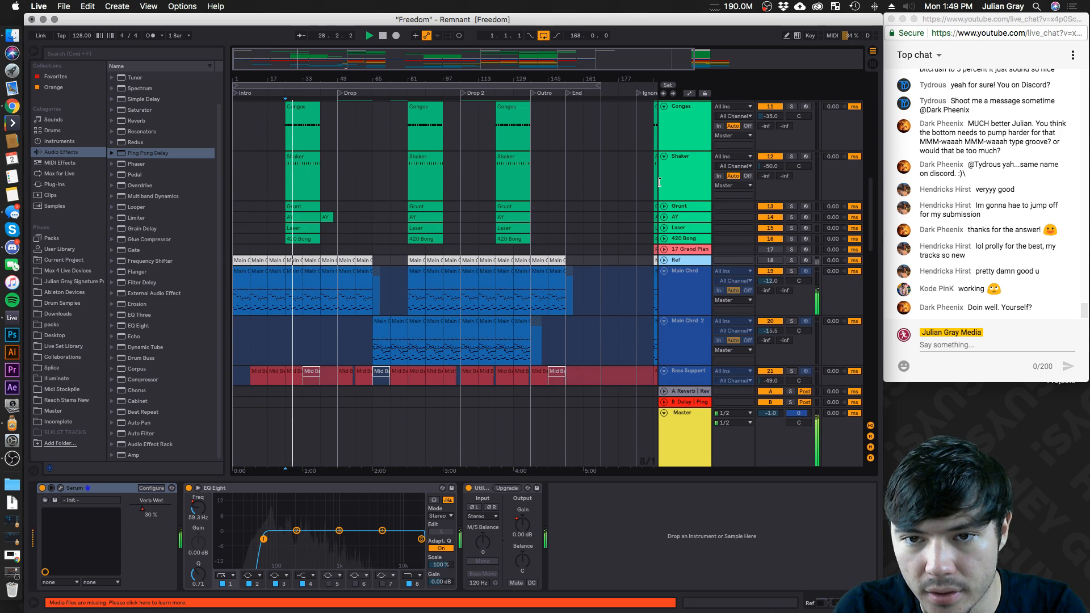
# Fold the Shaker, Congas, Block (Echo), Fills and Hats tracks
pyautogui.click(664, 156)
pyautogui.scroll(1, 664, 162)
pyautogui.click(664, 163)
pyautogui.scroll(1, 662, 174)
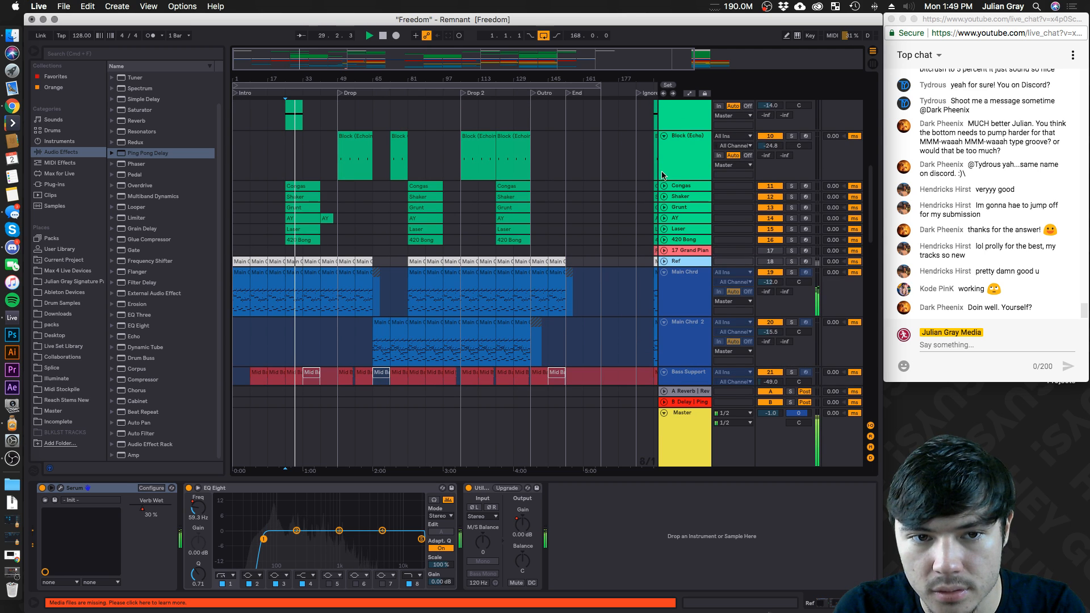
pyautogui.click(664, 136)
pyautogui.scroll(3, 673, 182)
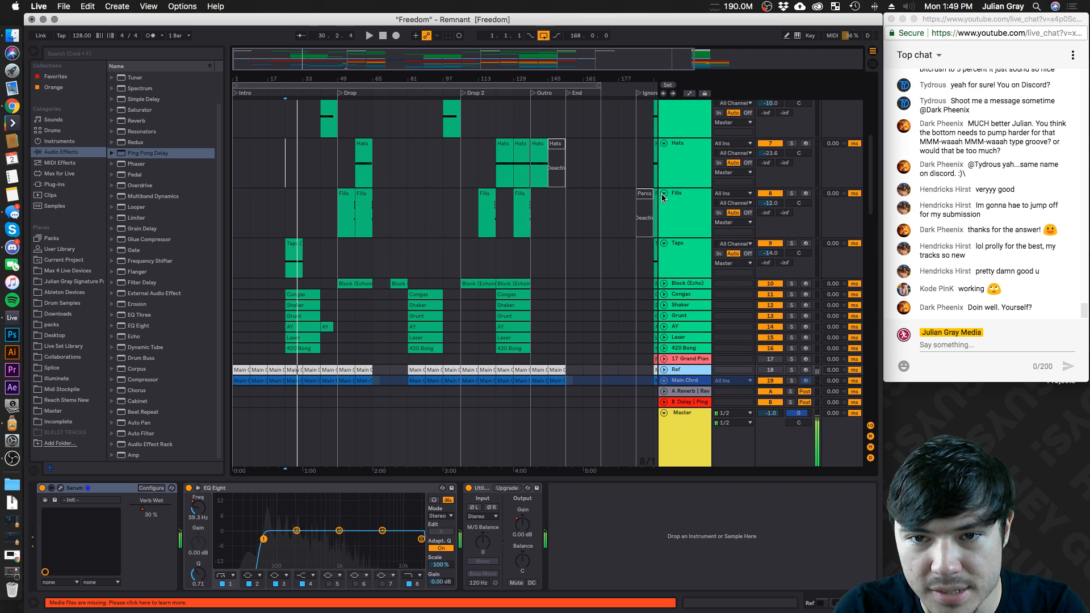
pyautogui.click(664, 194)
pyautogui.click(663, 144)
# Open the list of missing media files, look through it and close it
pyautogui.click(132, 605)
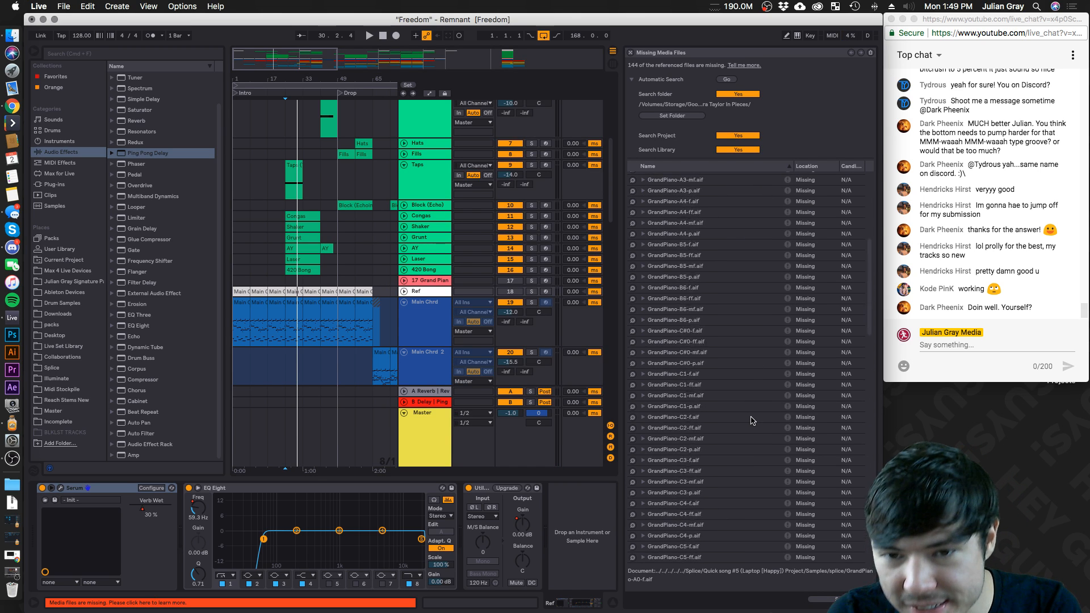
pyautogui.scroll(5, 751, 421)
pyautogui.click(630, 52)
# Audition the first drop from bar 49, then stop playback with the insert mark at bar 97
pyautogui.click(444, 126)
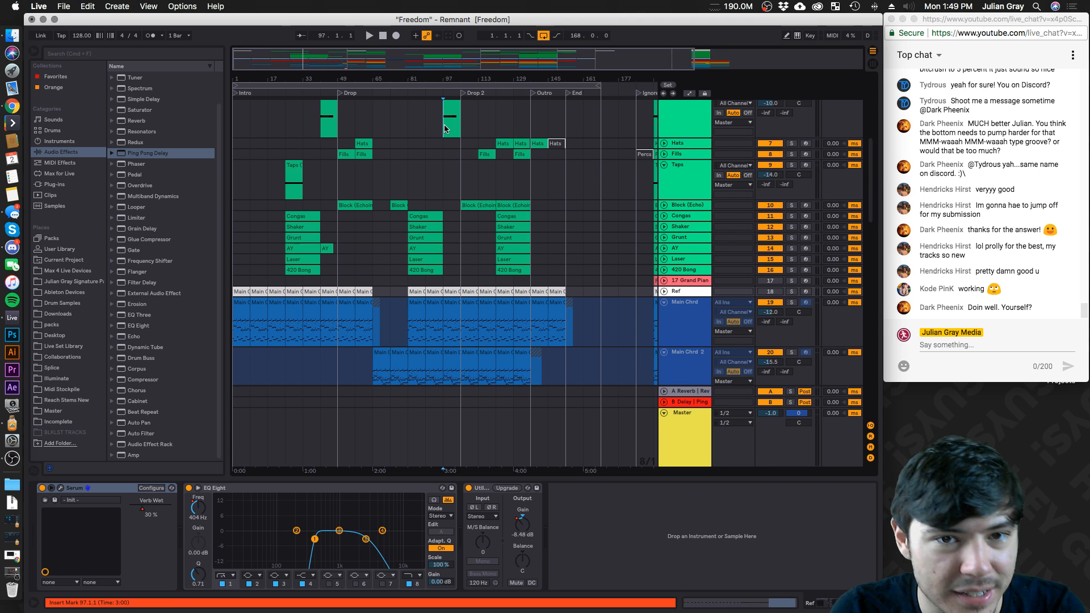
pyautogui.scroll(10, 469, 148)
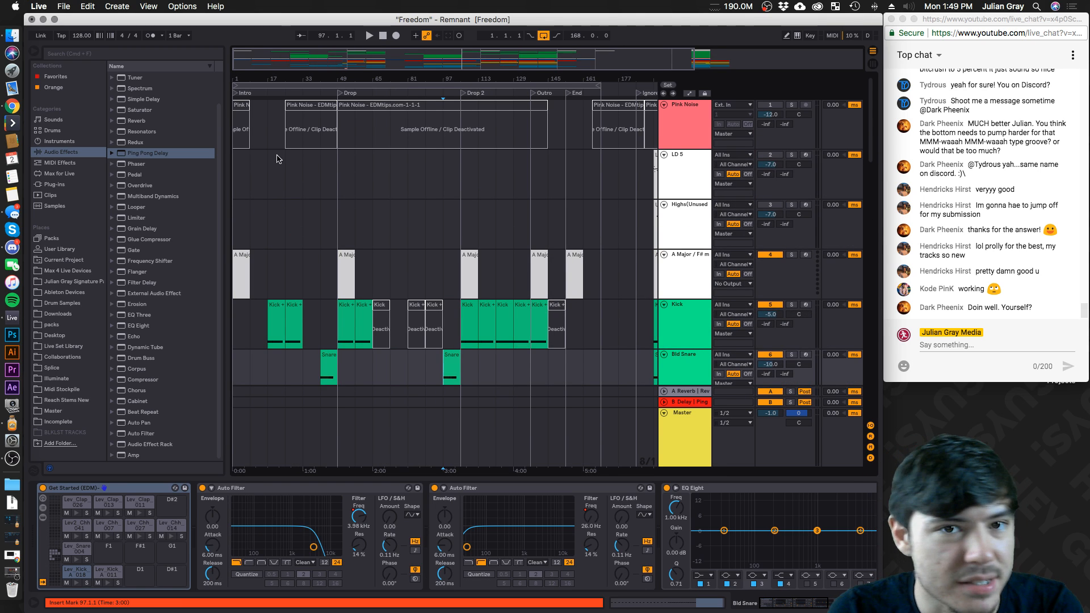
pyautogui.click(337, 170)
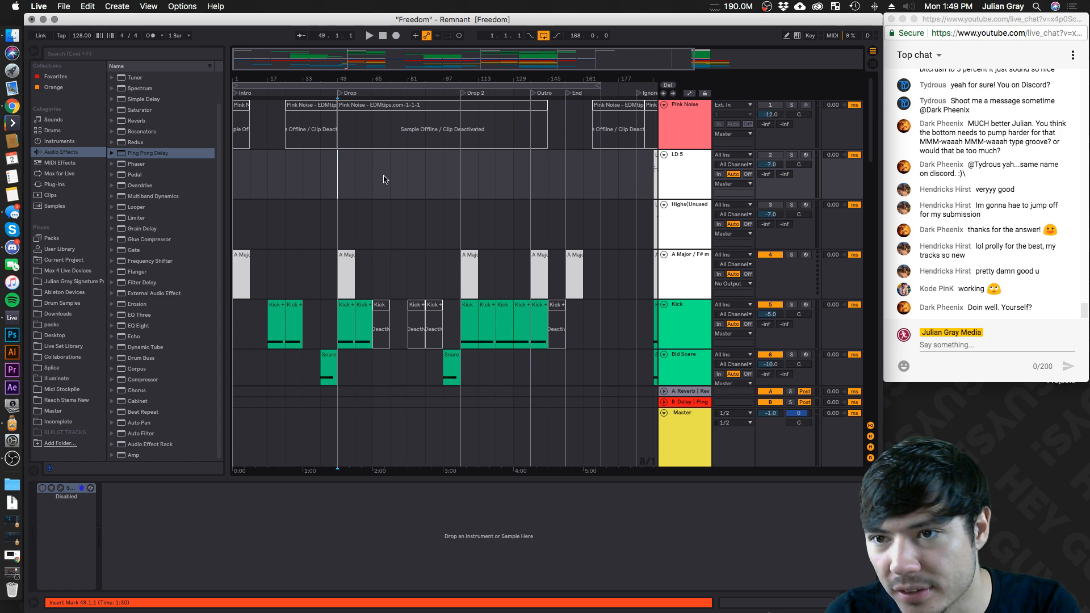
pyautogui.press('space')
pyautogui.scroll(-5, 386, 233)
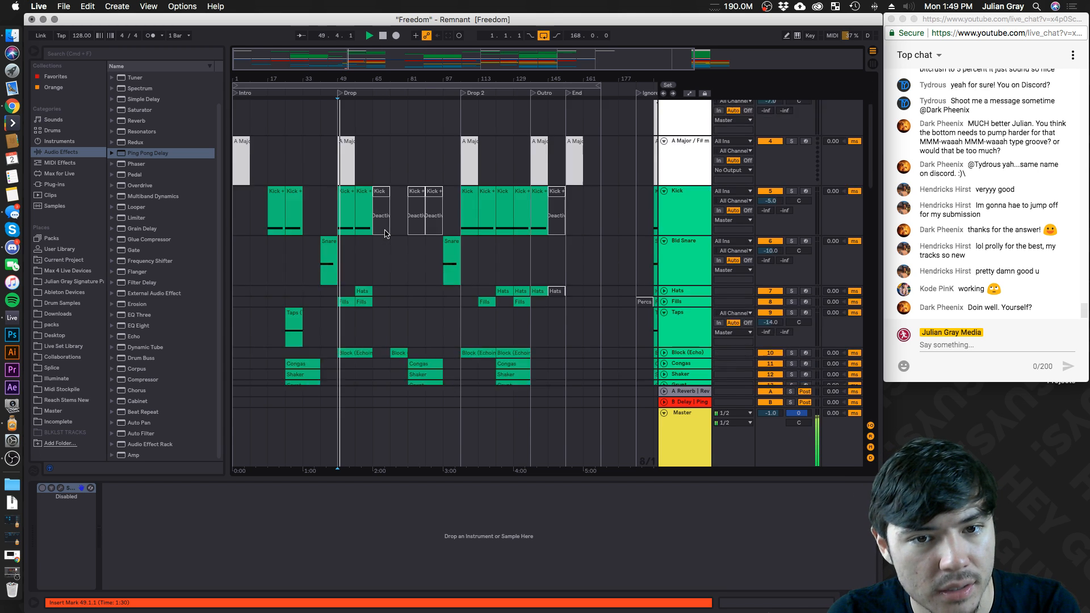
pyautogui.click(443, 224)
pyautogui.press('space')
pyautogui.scroll(5, 446, 226)
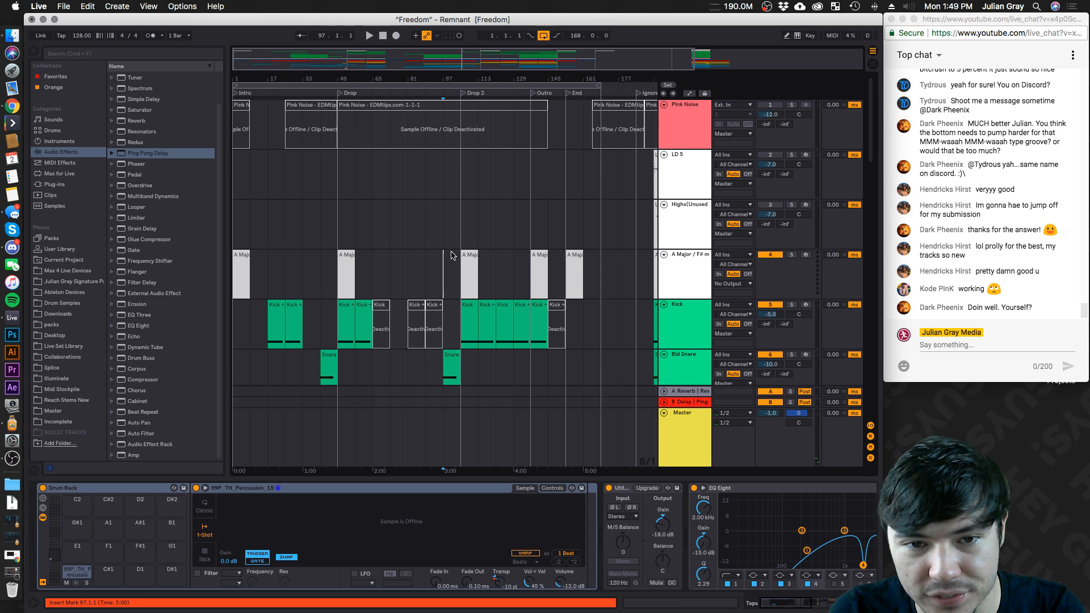
# Play Drop 2 from bar 105 and set the Master Maximizer's threshold to -5.3 dB
pyautogui.click(456, 240)
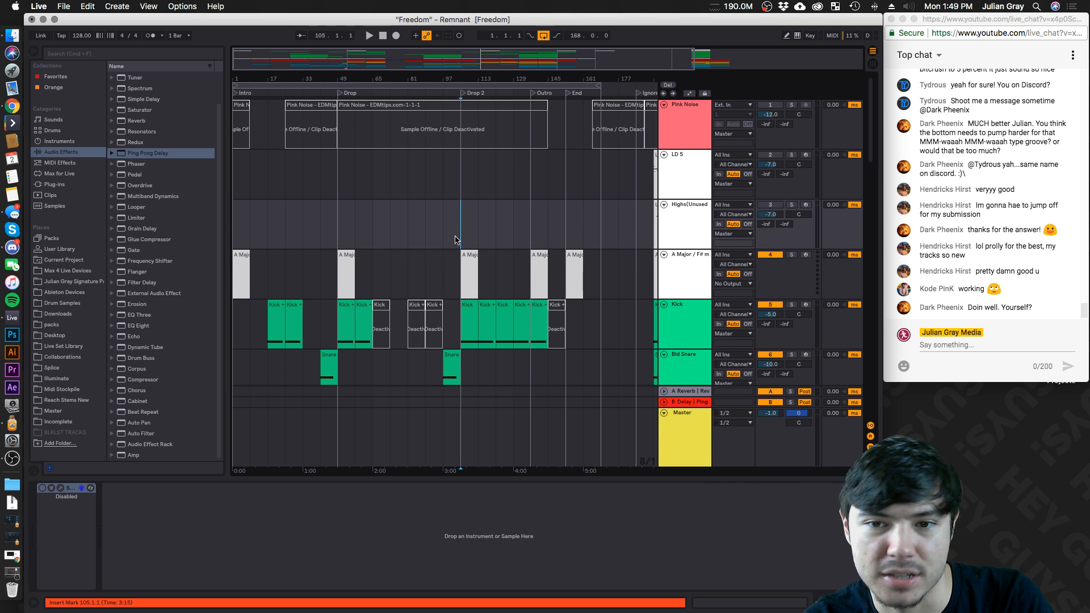
pyautogui.click(673, 414)
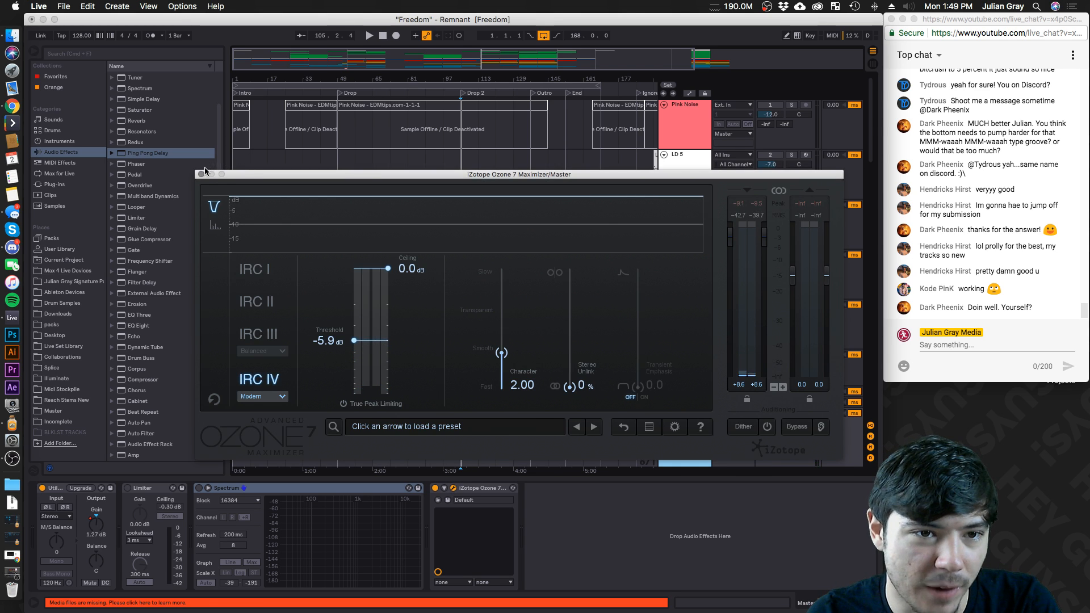
pyautogui.click(201, 174)
pyautogui.press('space')
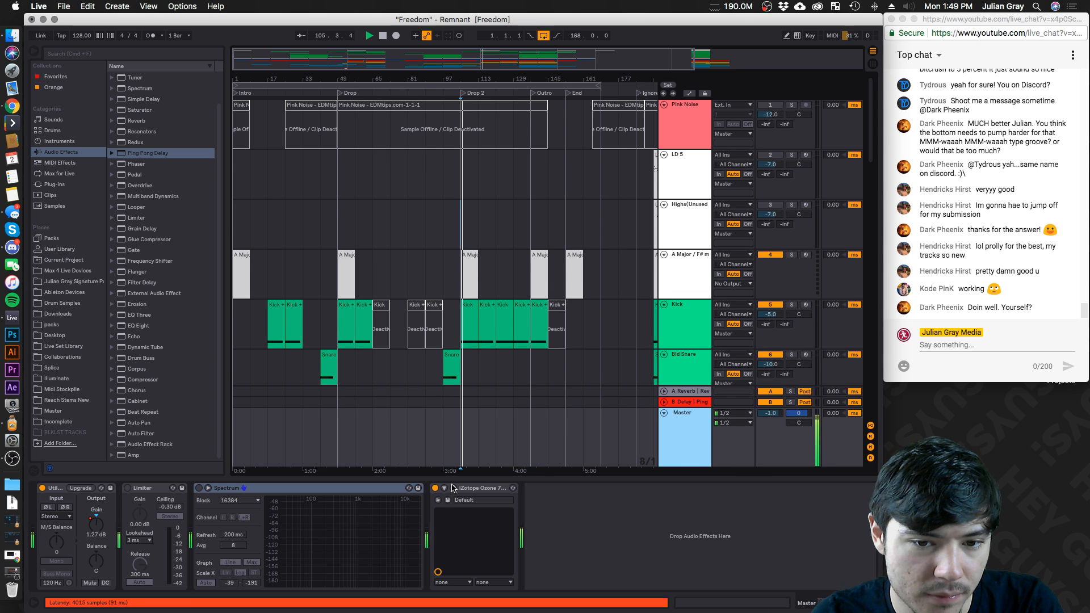
pyautogui.click(454, 489)
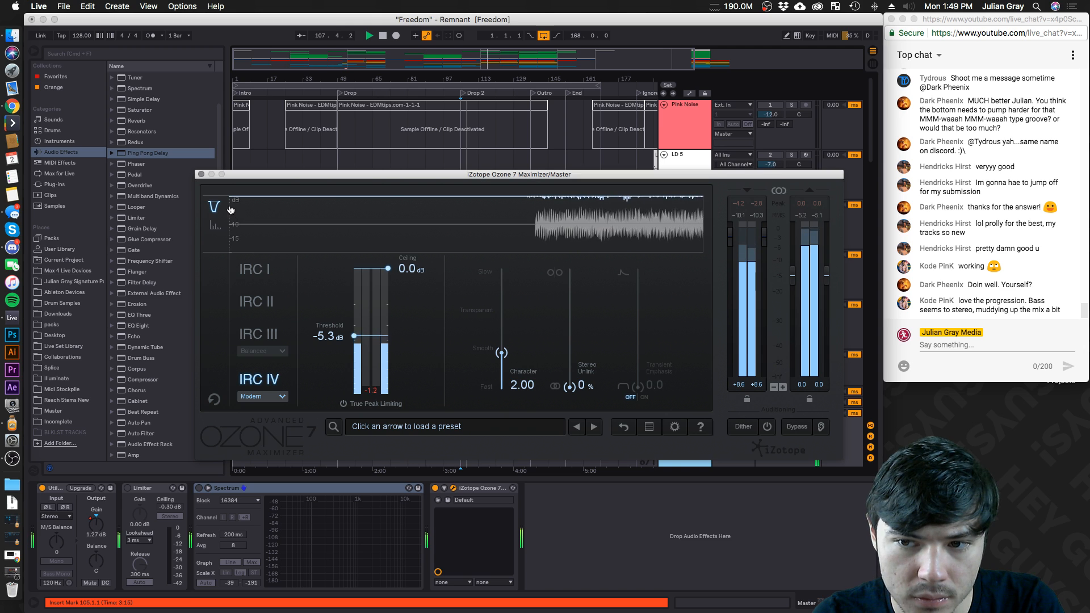
pyautogui.click(201, 174)
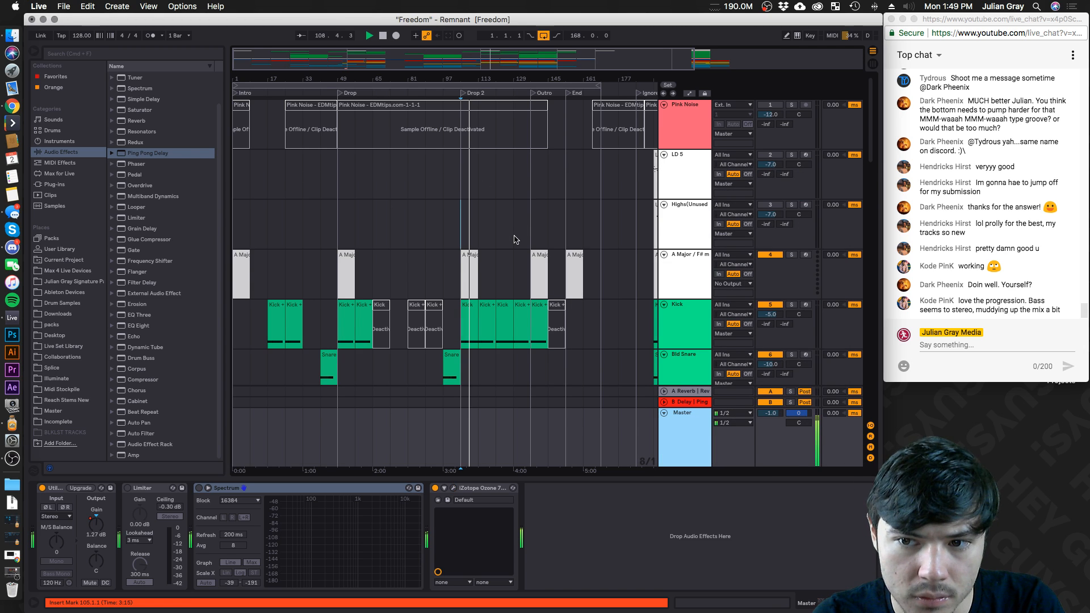
# Audition the section of Drop 2 starting at bar 129 and stop playback
pyautogui.hscroll(2, 516, 239)
pyautogui.scroll(-3, 515, 239)
pyautogui.click(485, 165)
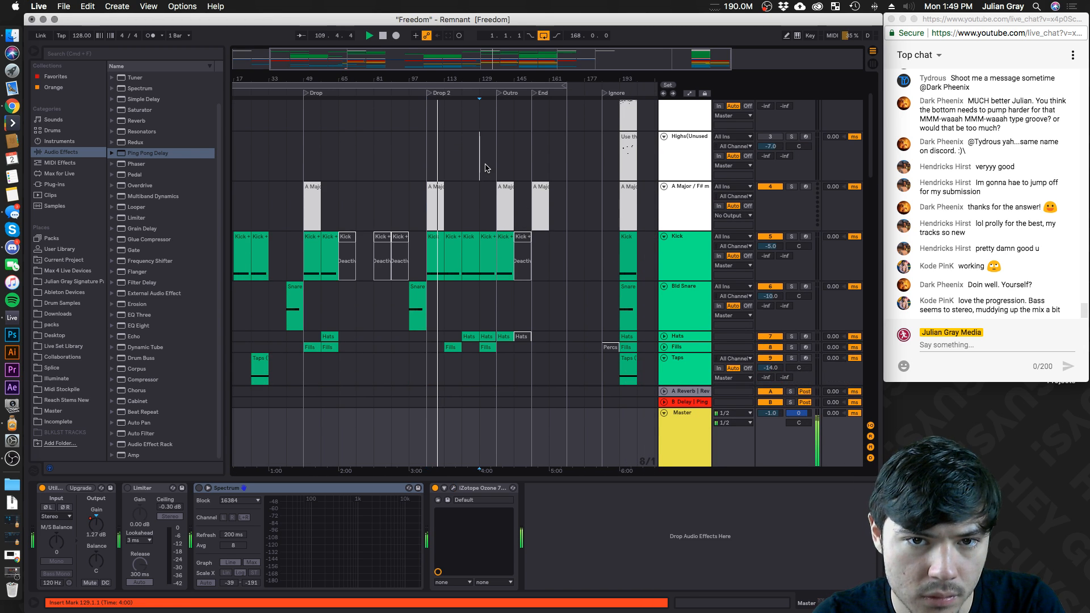
pyautogui.press('space')
pyautogui.press('space')
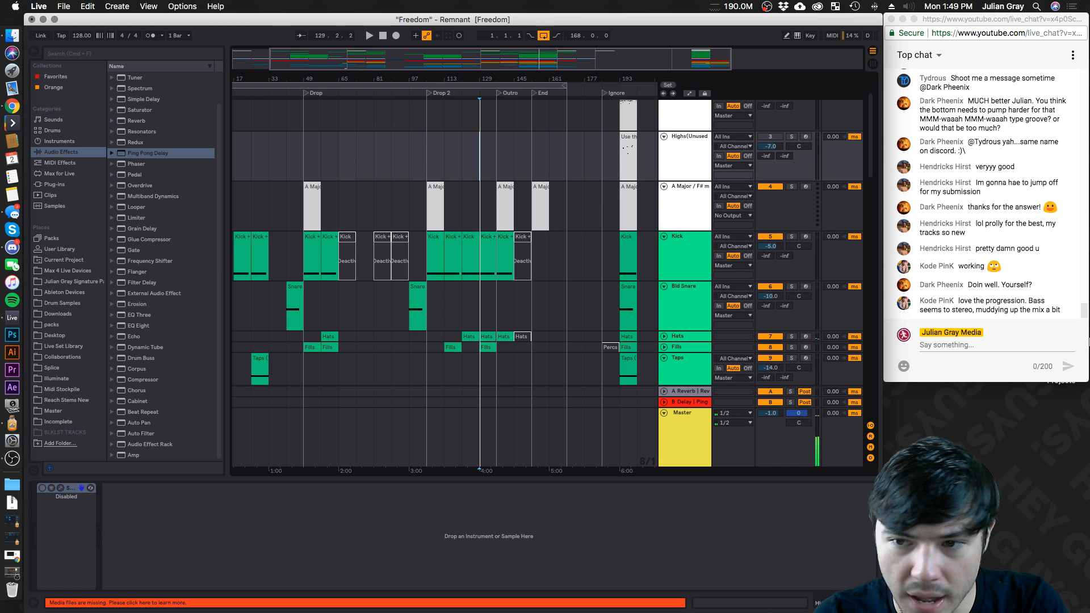
# Fold all tracks and look over the lower part of the arrangement
pyautogui.scroll(3, 392, 187)
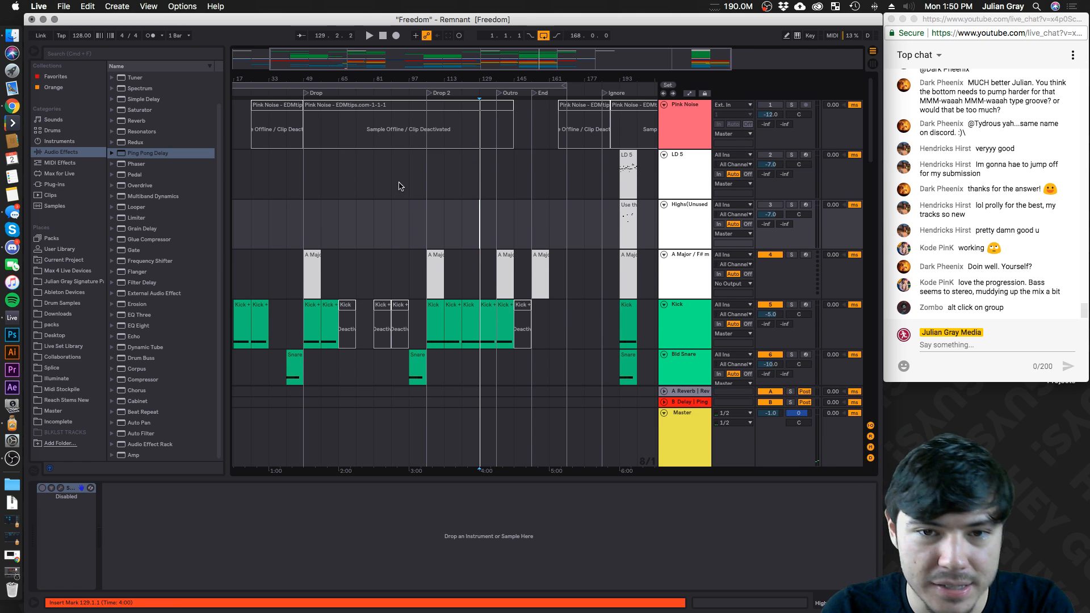
pyautogui.keyDown('alt'); pyautogui.click(664, 154); pyautogui.keyUp('alt')
pyautogui.scroll(-3, 626, 150)
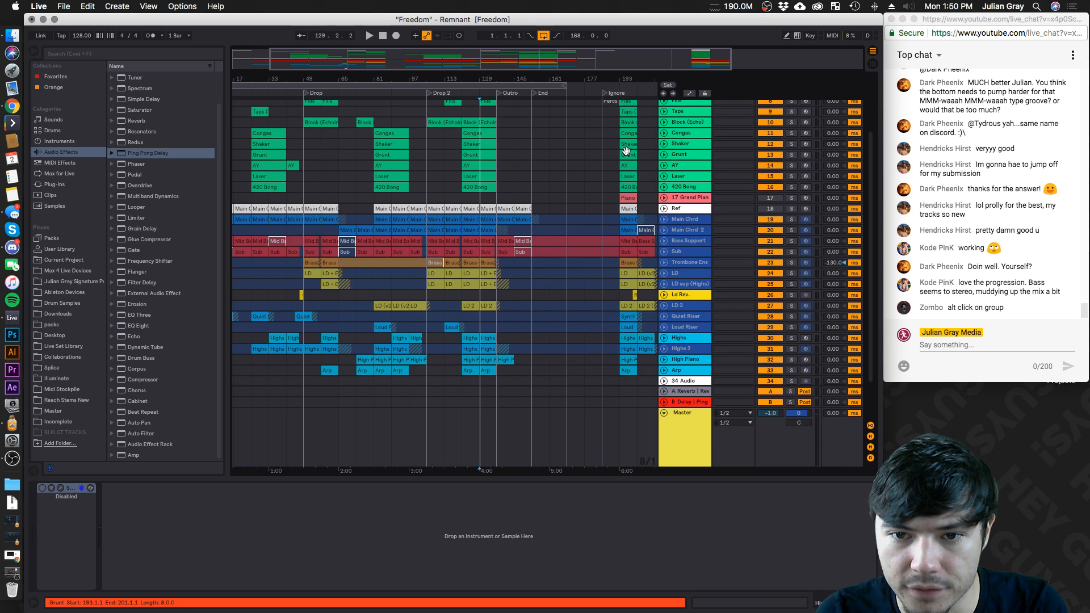
# Look over the lower tracks around the Outro and End sections of the arrangement, including their device chains
pyautogui.scroll(-2, 567, 222)
pyautogui.click(567, 223)
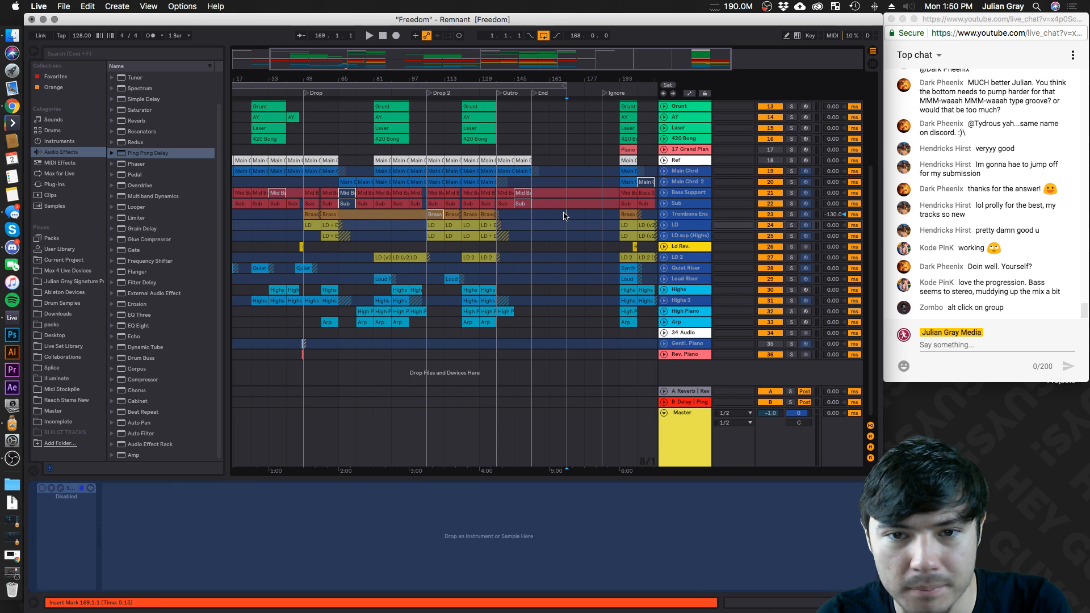
pyautogui.click(565, 216)
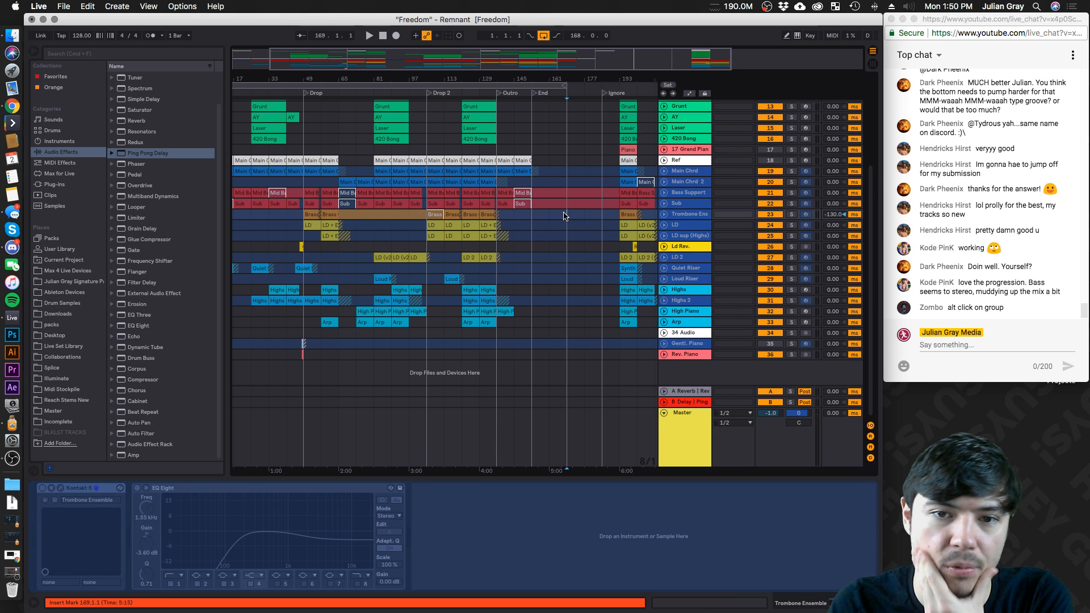
pyautogui.click(524, 240)
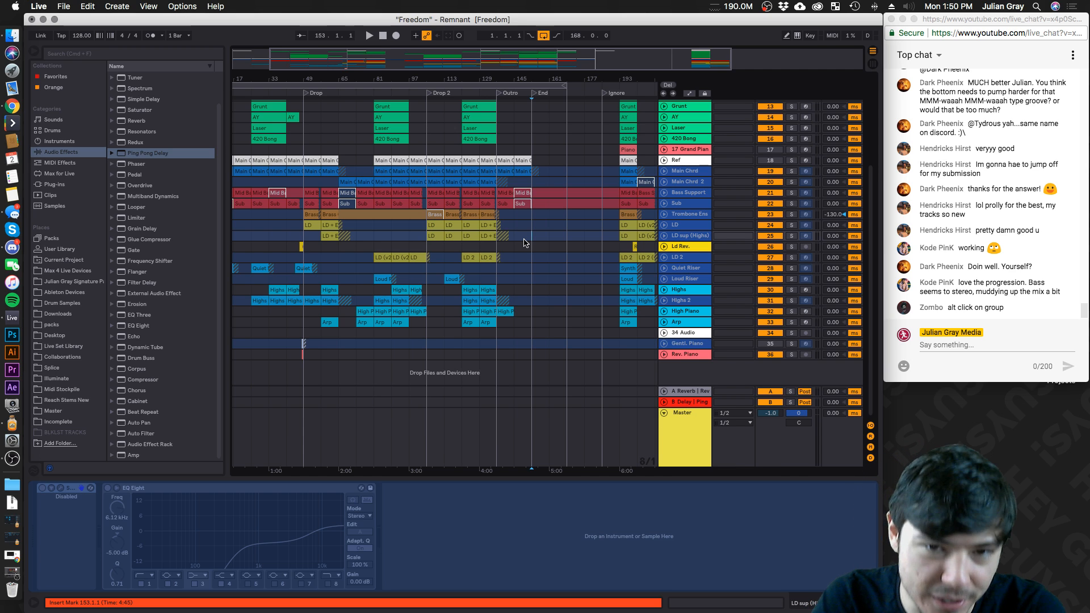
pyautogui.press('-')
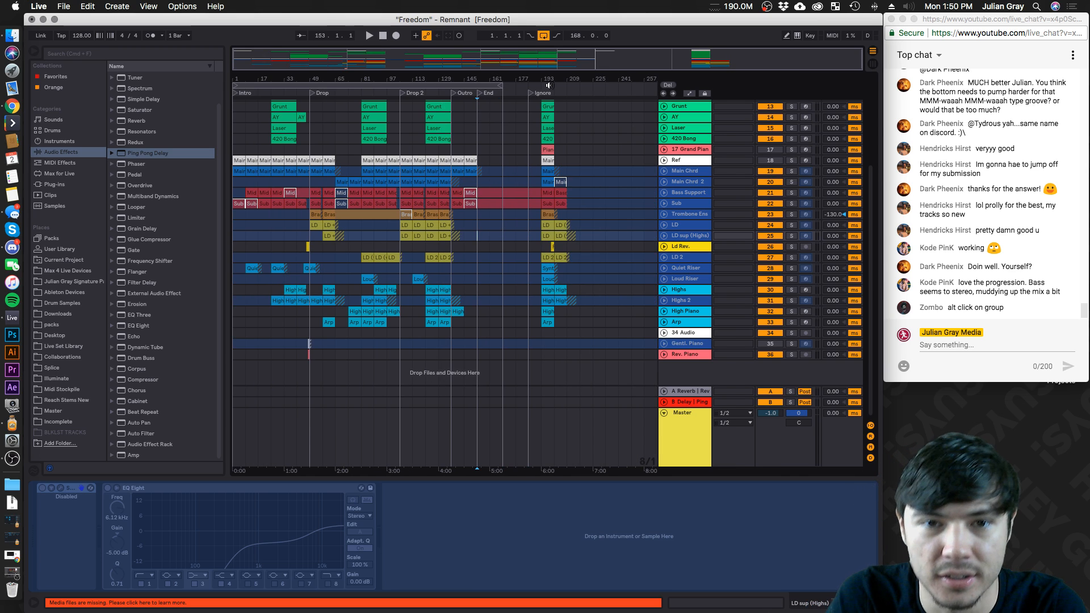
pyautogui.click(480, 266)
pyautogui.click(483, 257)
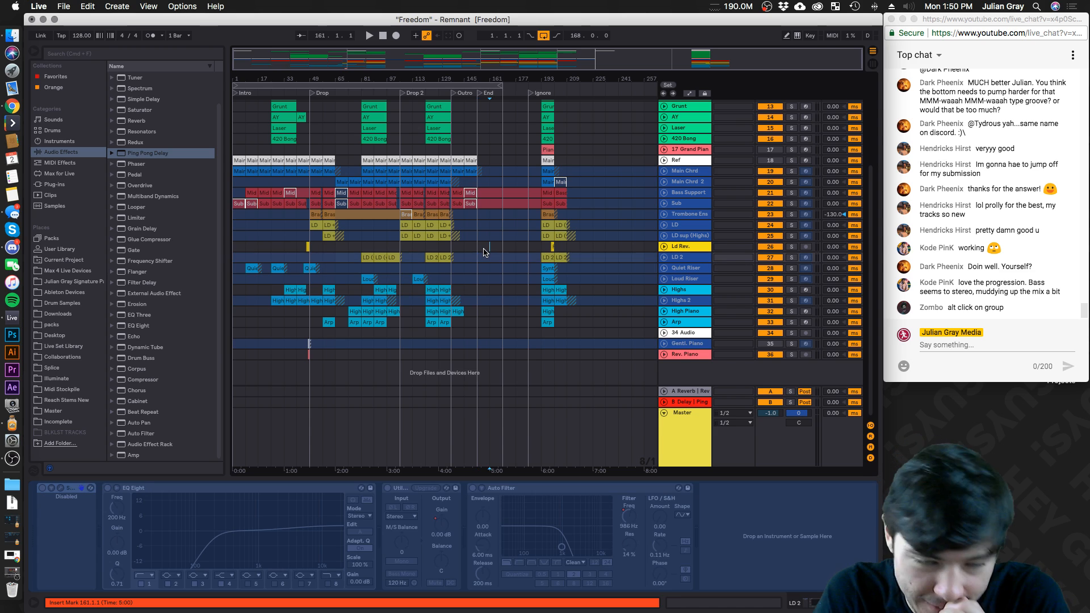
pyautogui.click(484, 249)
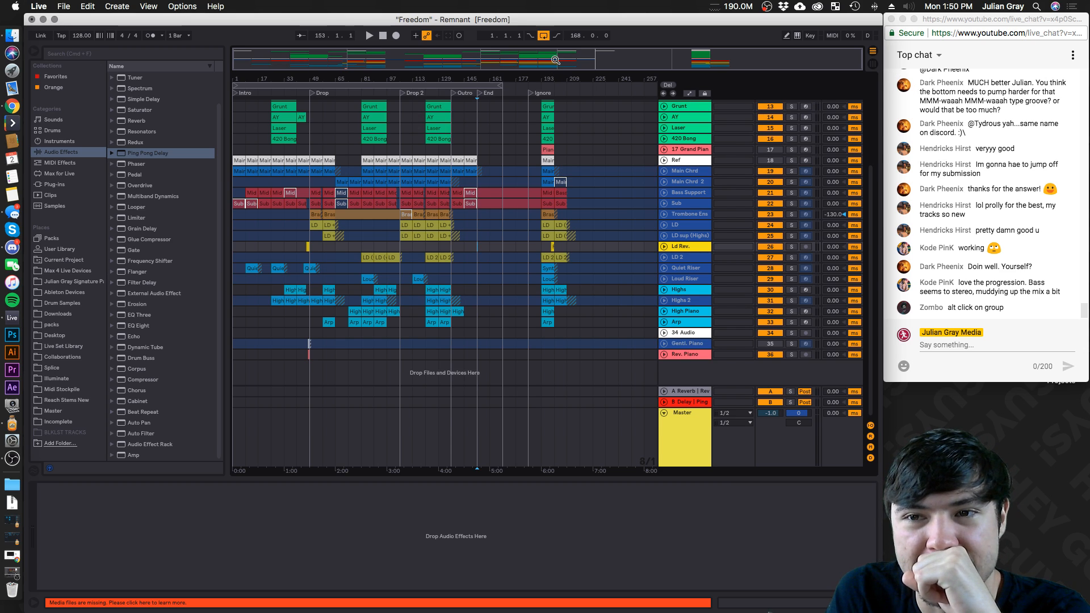
# Check the AY track's devices in the Ignore section and play the song from the intro
pyautogui.click(544, 128)
pyautogui.click(536, 117)
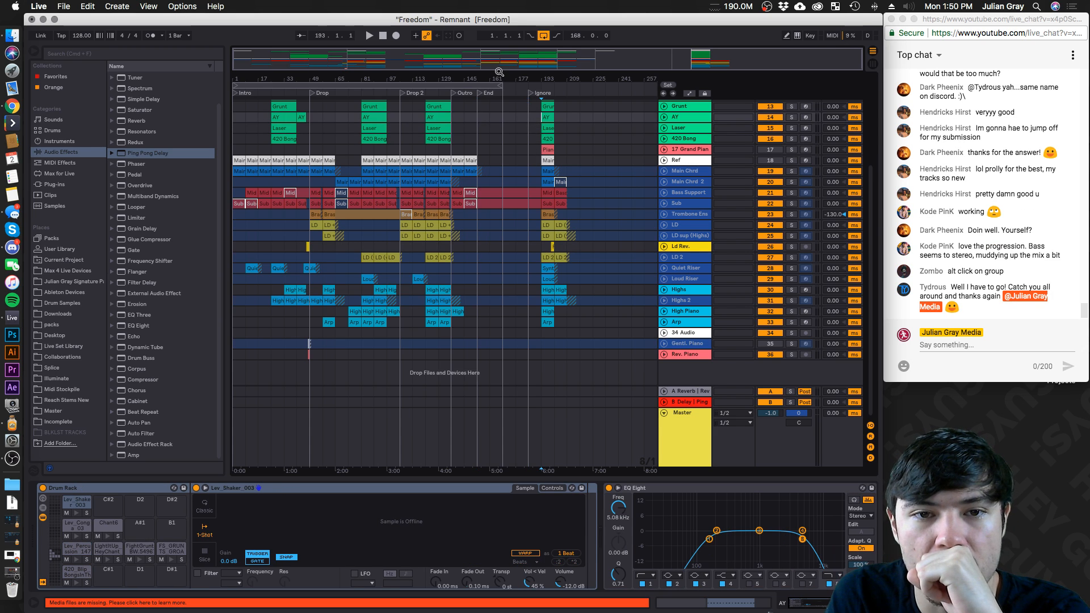
pyautogui.click(265, 94)
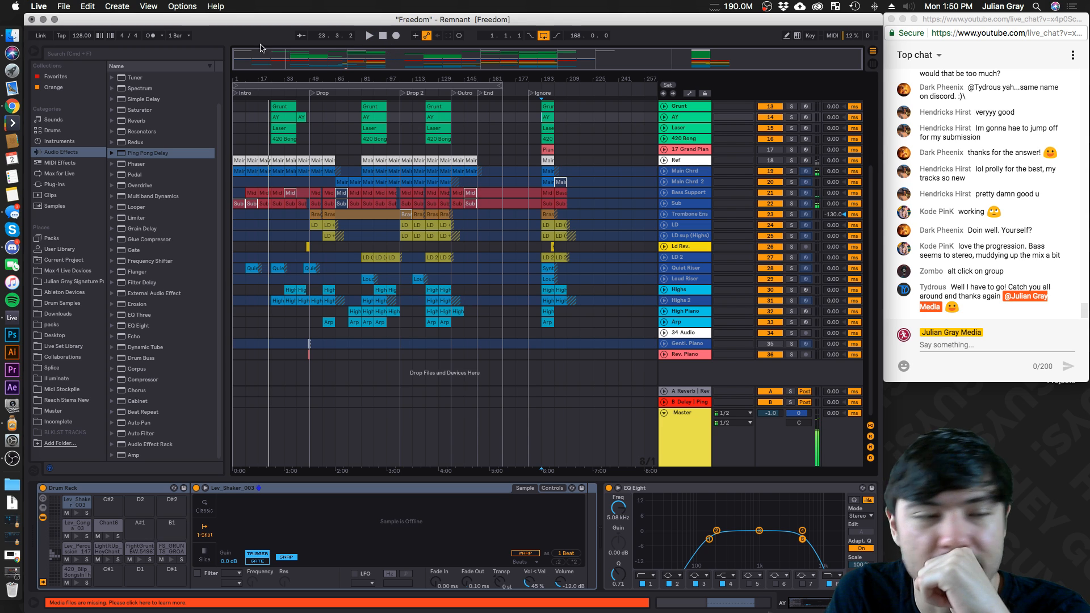
# Start opening another Live Set and browse to the Patreon Fix-Your-Project live stream folder
pyautogui.click(62, 5)
pyautogui.moveTo(83, 42)
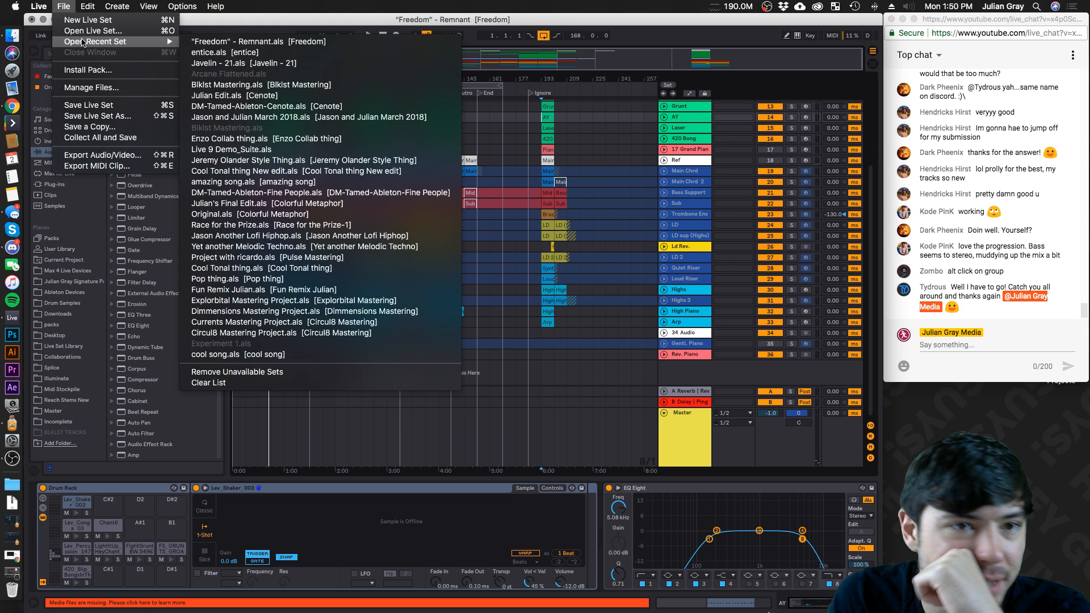
pyautogui.click(162, 32)
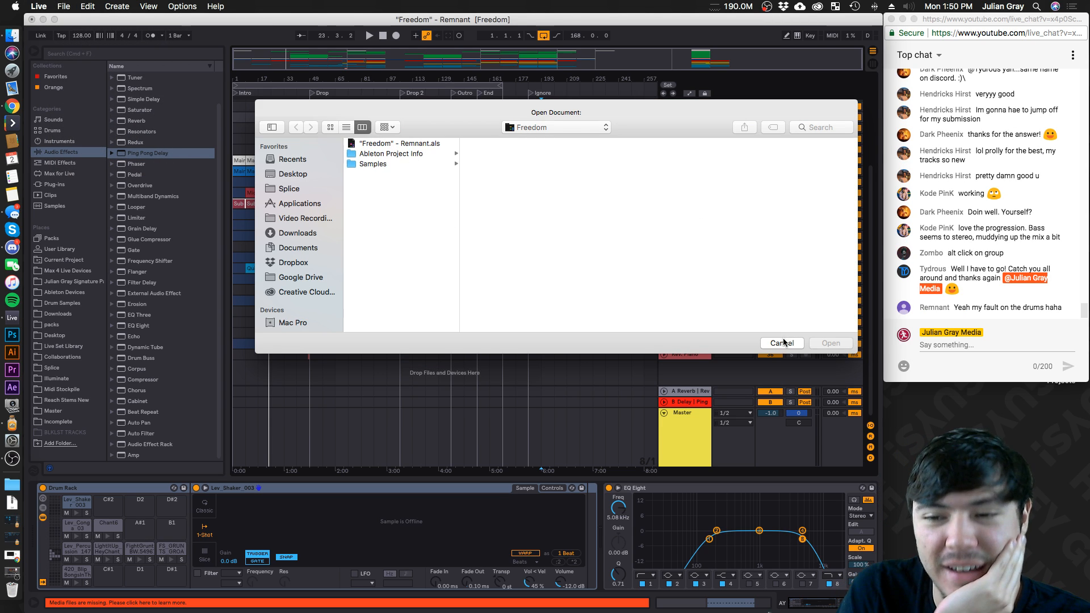
pyautogui.moveTo(669, 120); pyautogui.dragTo(638, 158)
pyautogui.click(516, 164)
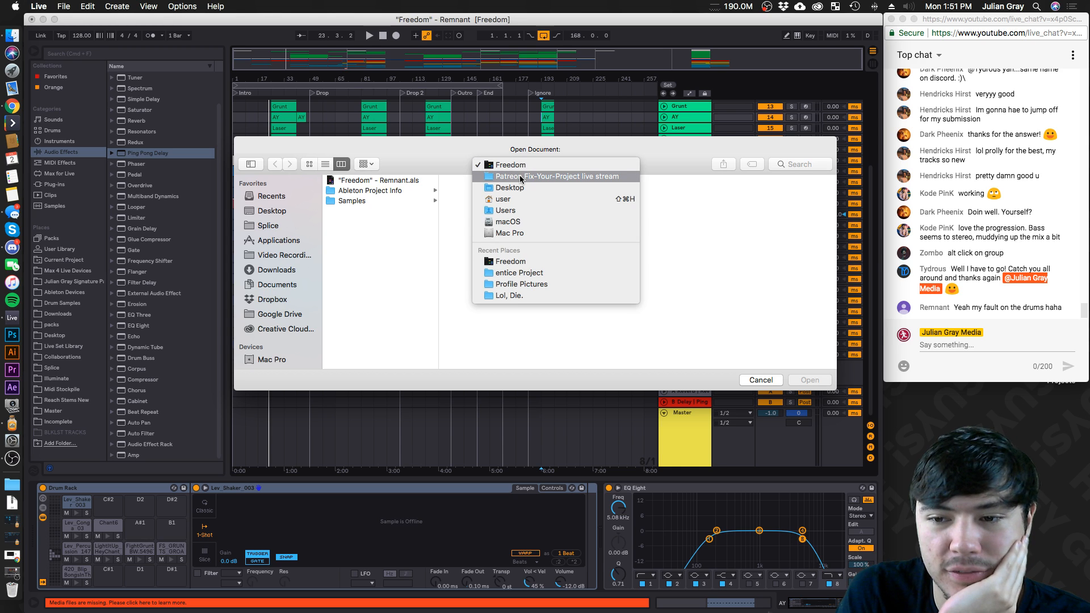
pyautogui.click(556, 178)
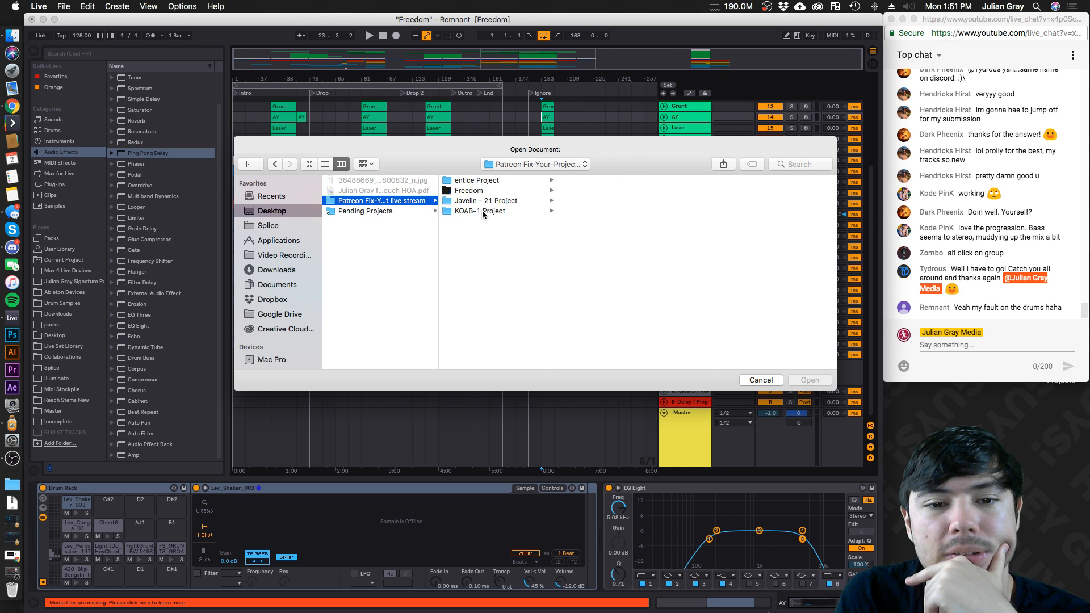
# Open KOAB-1.als from the KOAB-1 Project folder without saving the current set, and dismiss the missing plug-ins notice
pyautogui.click(483, 211)
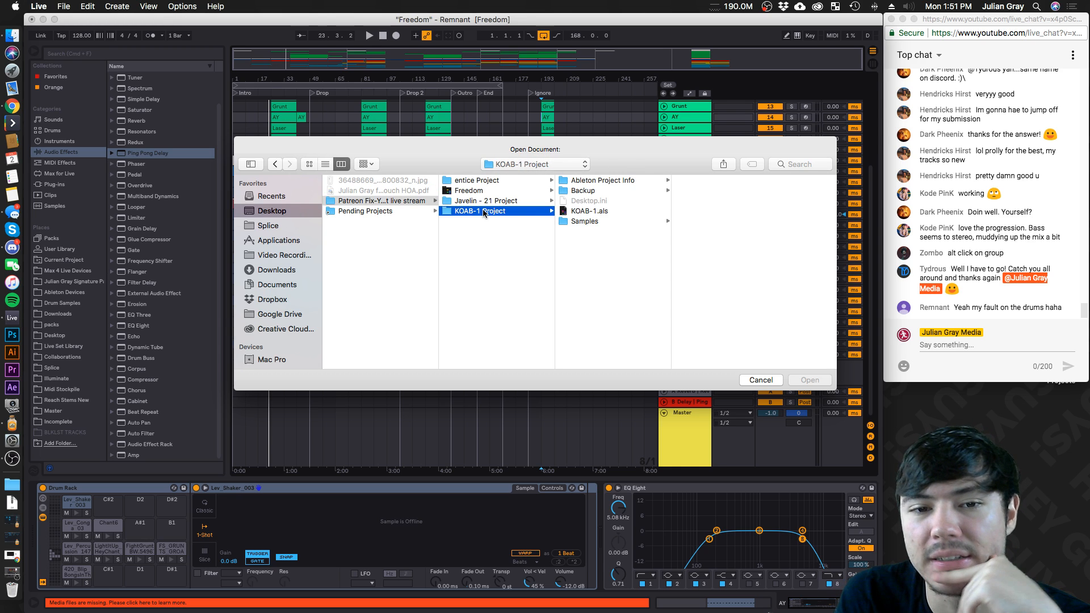
pyautogui.doubleClick(591, 211)
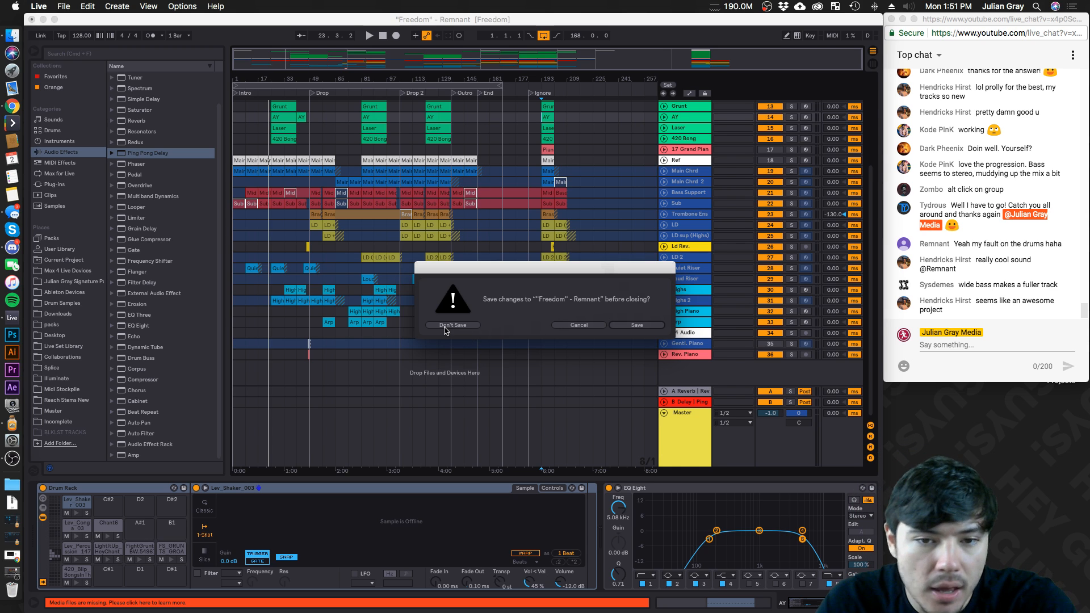
pyautogui.click(444, 326)
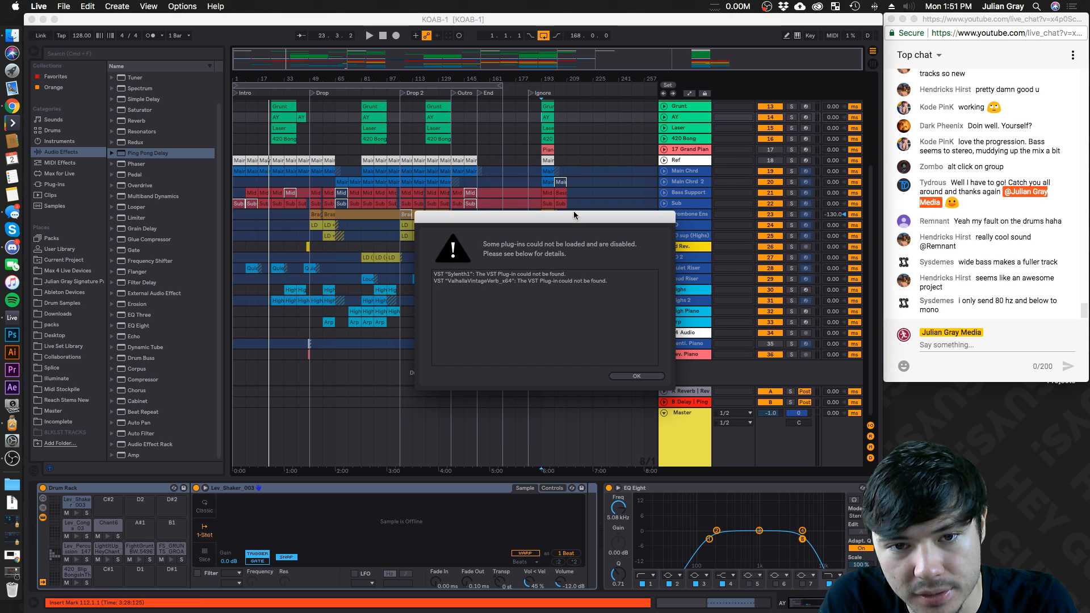
pyautogui.click(635, 377)
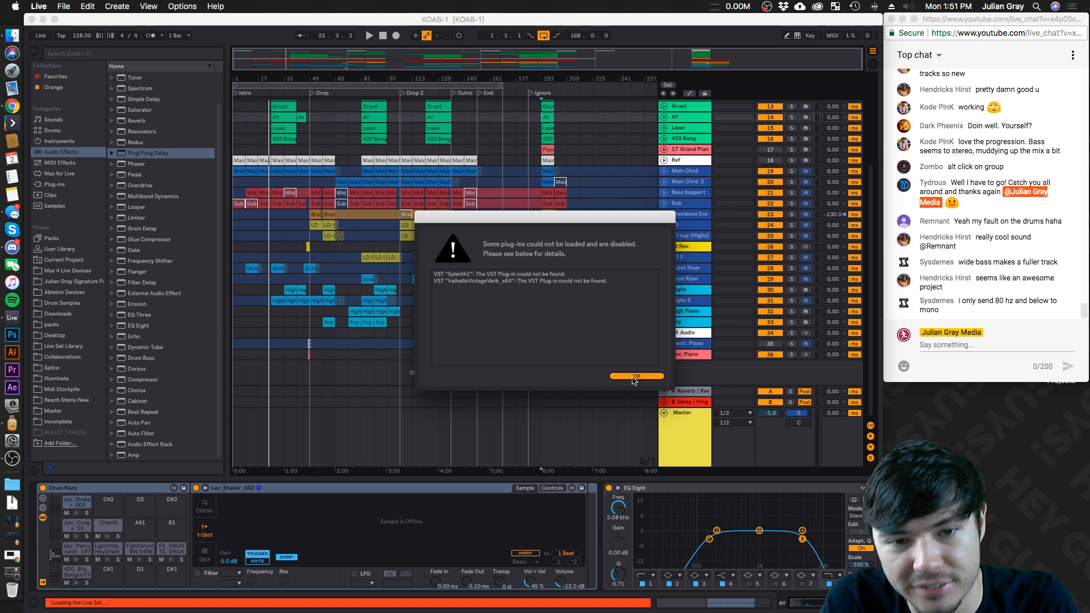
# Play the set from bar 13 and inspect the disabled plug-in on track 12 Sylenth1
pyautogui.moveTo(376, 72); pyautogui.dragTo(381, 142)
pyautogui.click(702, 128)
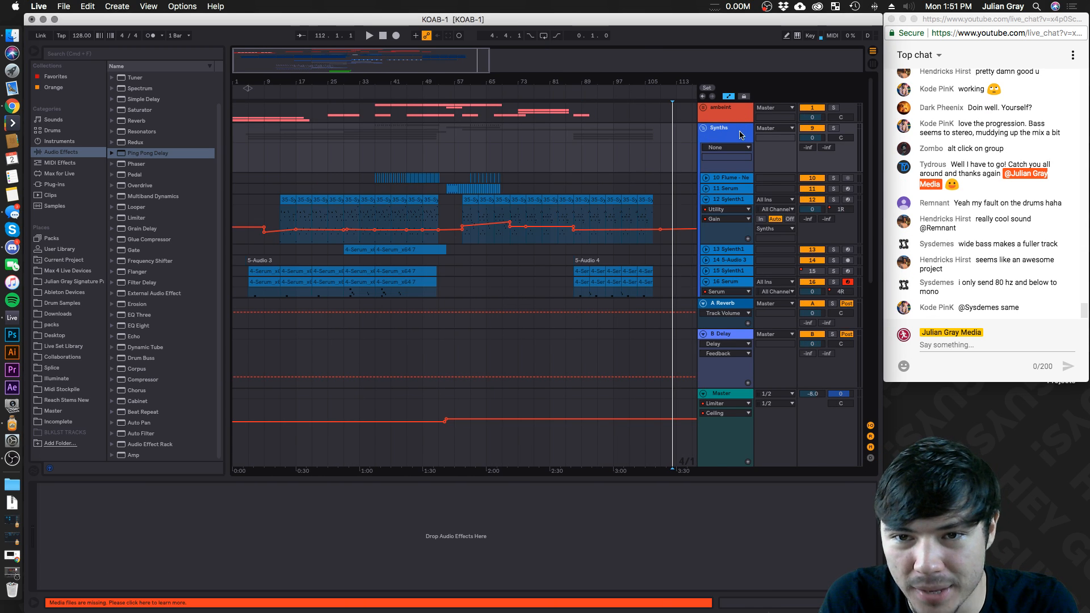
pyautogui.click(280, 220)
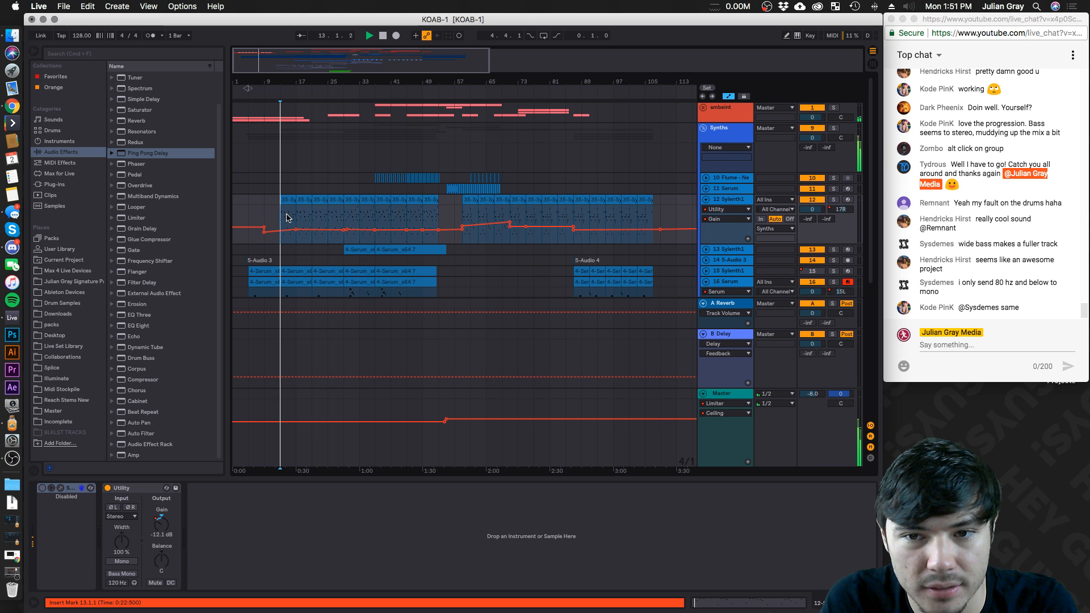
pyautogui.press('space')
pyautogui.doubleClick(71, 488)
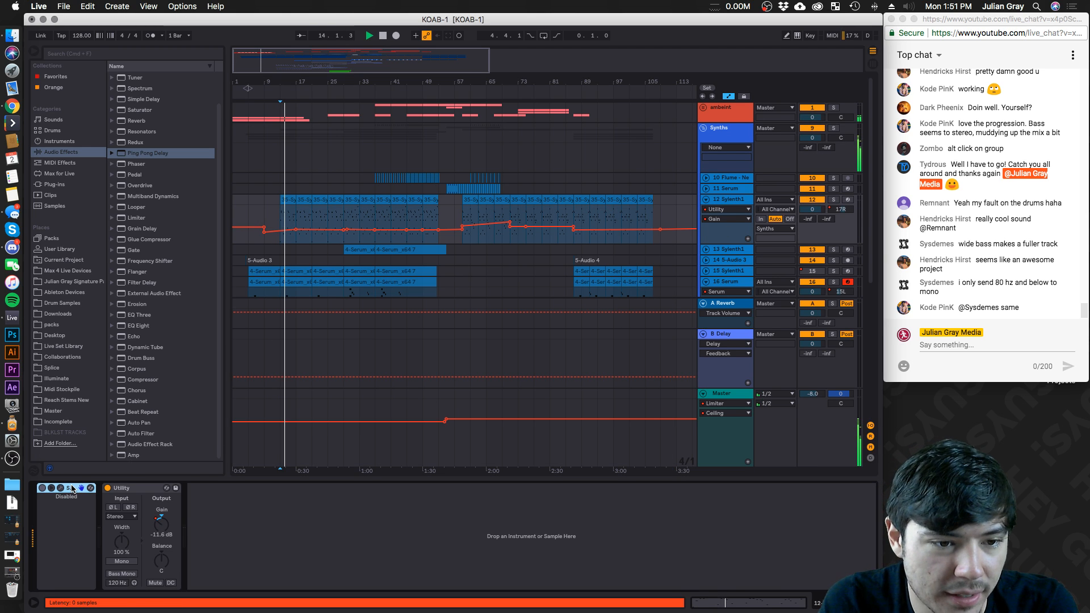
# Examine the device chains of tracks 15 Sylenth1 and 16 Serum during playback
pyautogui.click(470, 250)
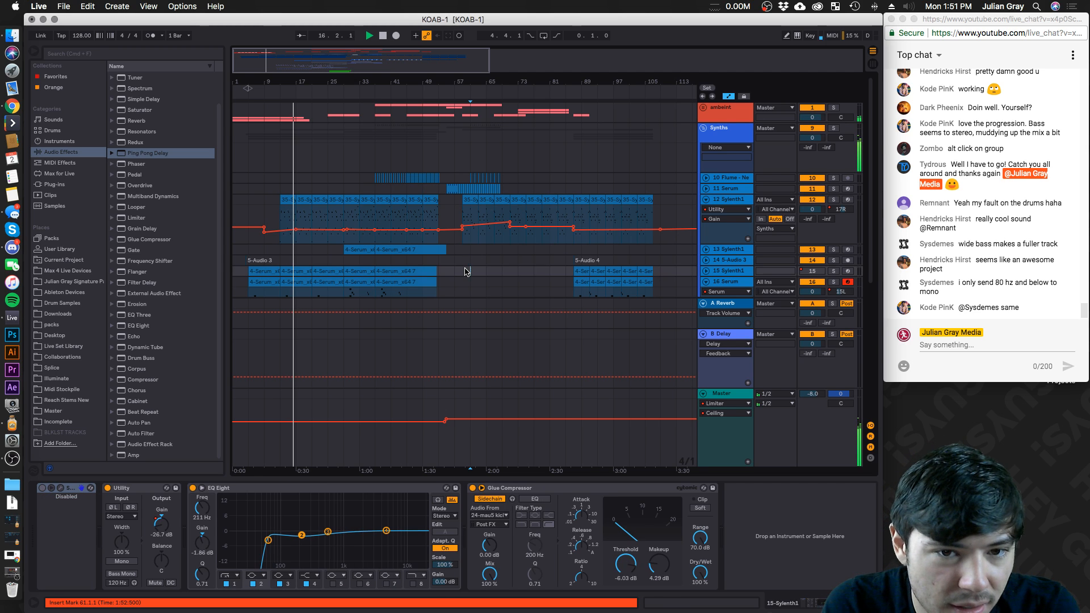
pyautogui.click(466, 272)
pyautogui.scroll(-3, 467, 271)
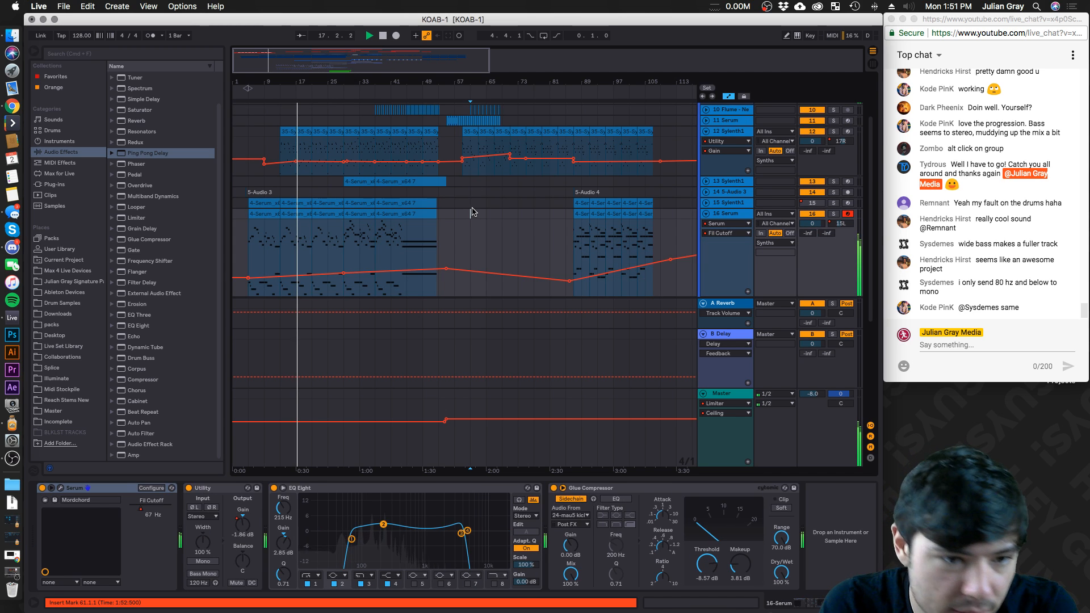
pyautogui.click(726, 213)
pyautogui.click(731, 203)
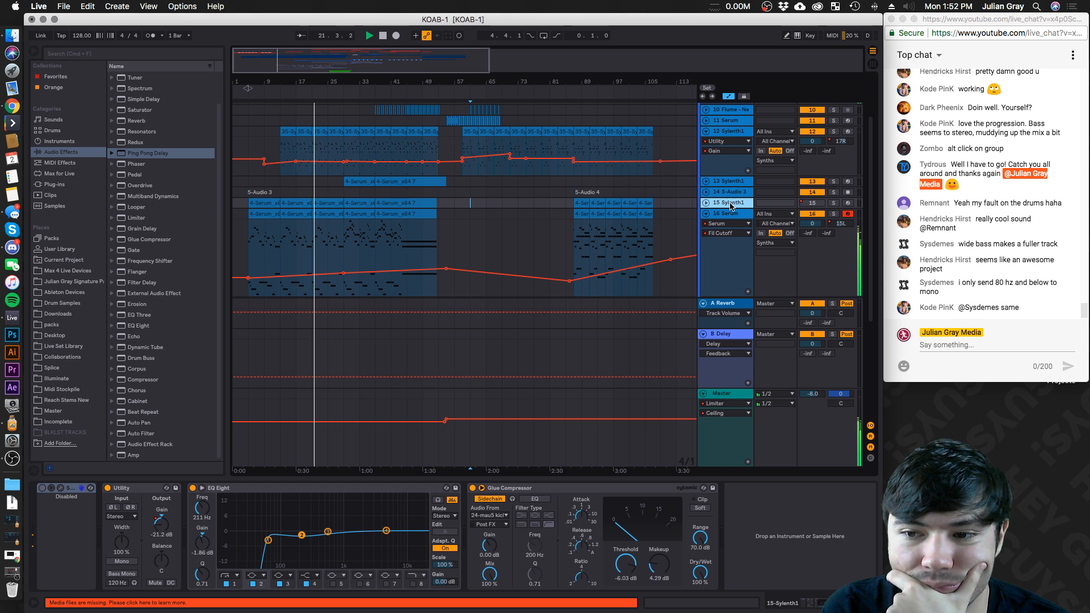
pyautogui.click(454, 203)
pyautogui.click(455, 191)
pyautogui.click(454, 203)
# Unfold track 15 Sylenth1 and enlarge its height to show its notes and automation
pyautogui.click(735, 202)
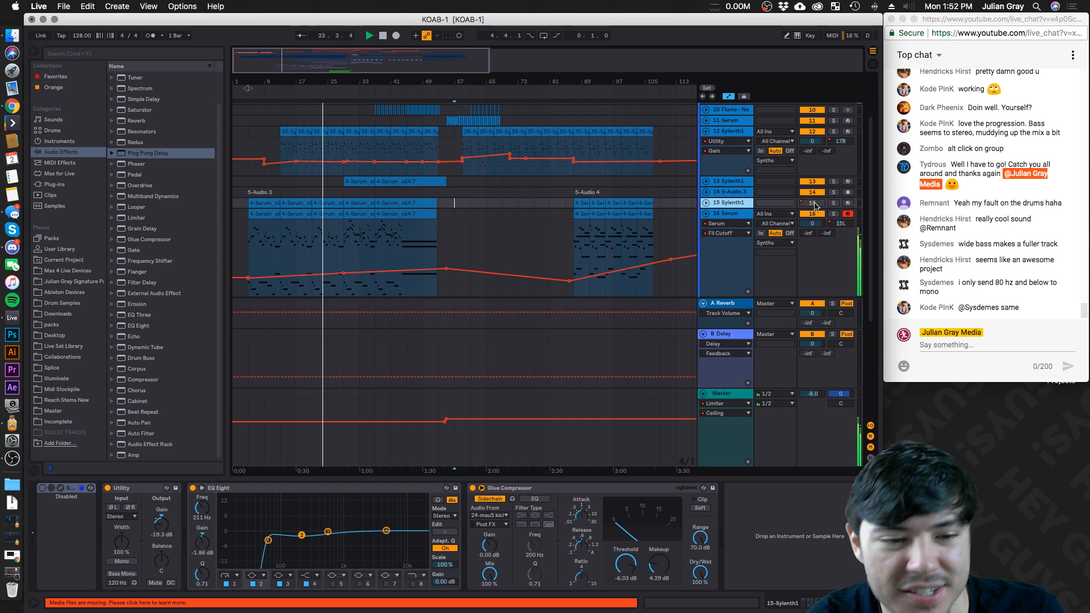
pyautogui.click(705, 203)
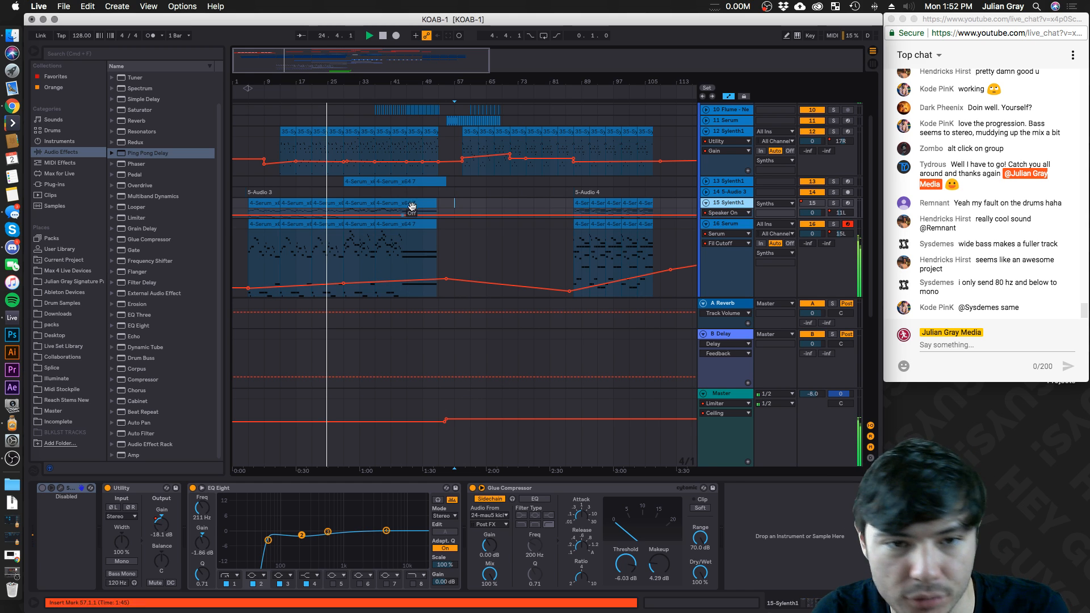
pyautogui.moveTo(726, 219); pyautogui.dragTo(720, 245)
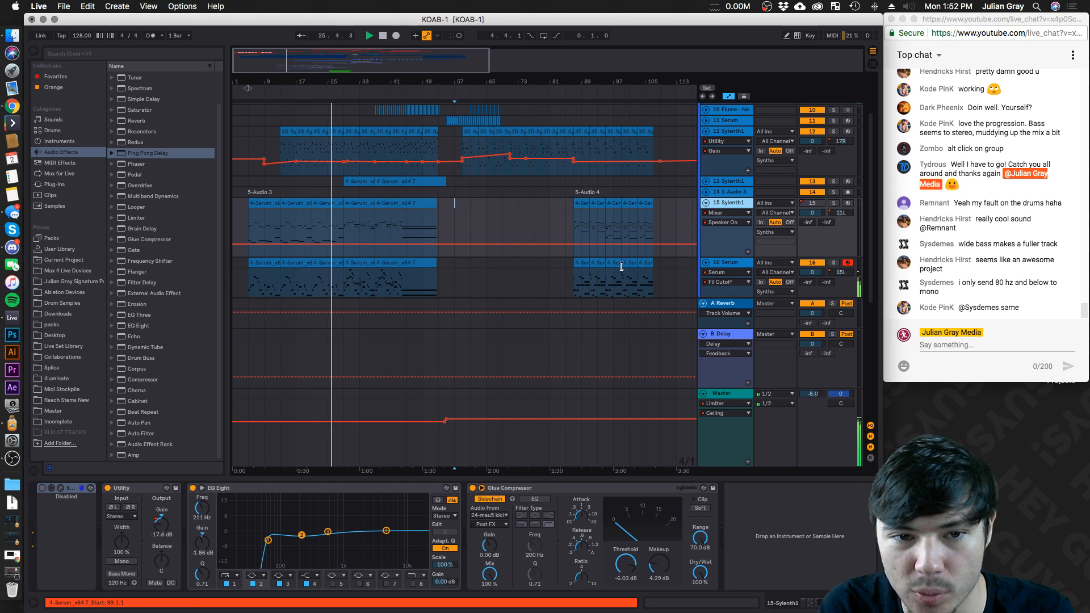
# Inspect the devices on track 12 Sylenth1 and continue playback from around bar 33
pyautogui.scroll(2, 616, 168)
pyautogui.click(721, 169)
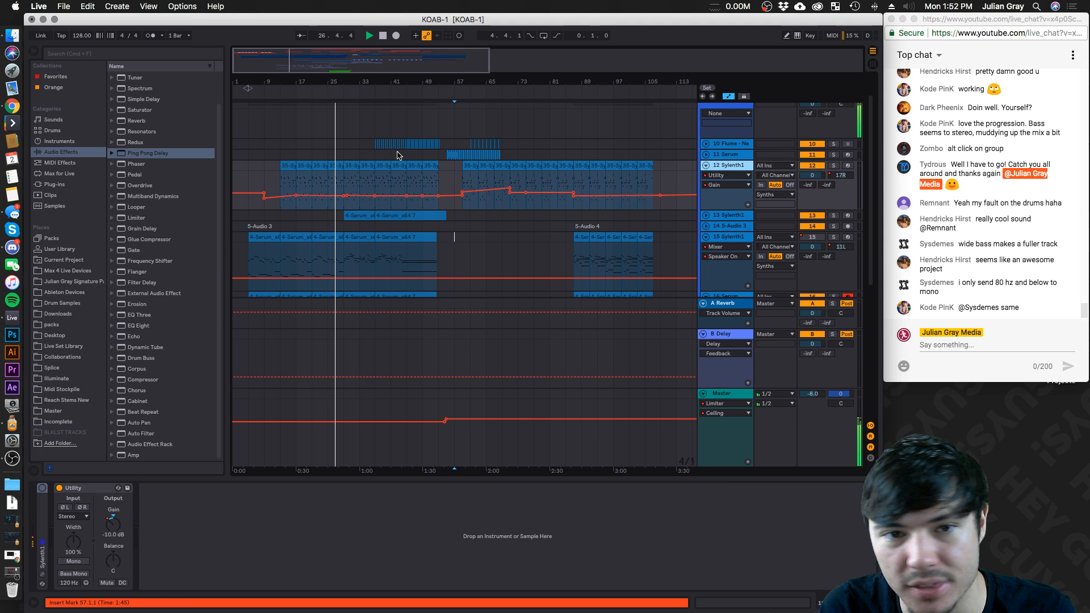
pyautogui.click(361, 176)
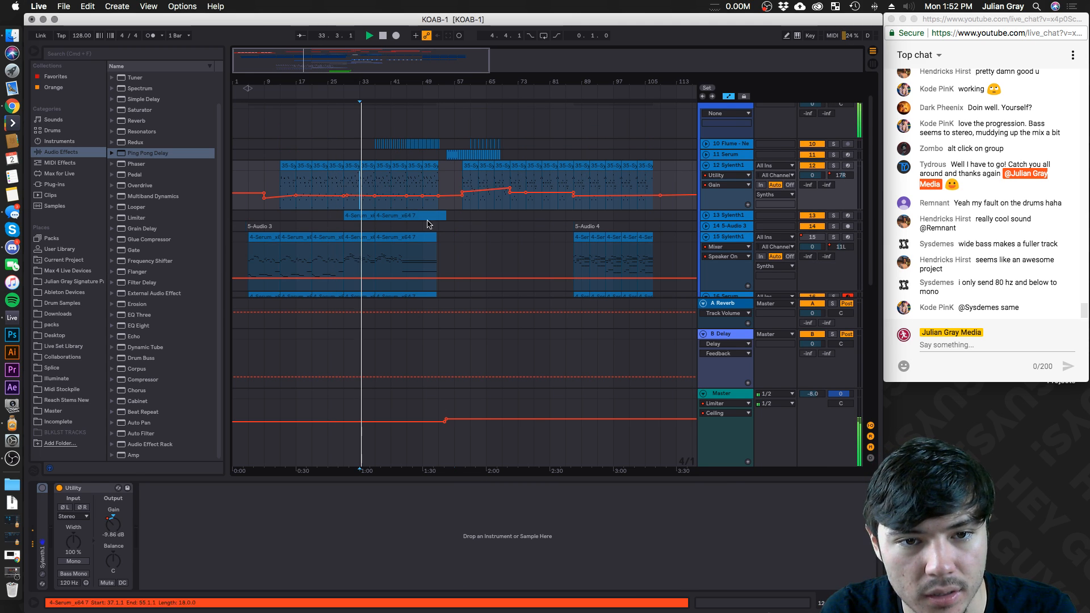
# Replace the disabled Sylenth1 on track 15 with the Xfer Serum plug-in and solo the track
pyautogui.click(439, 246)
pyautogui.click(704, 232)
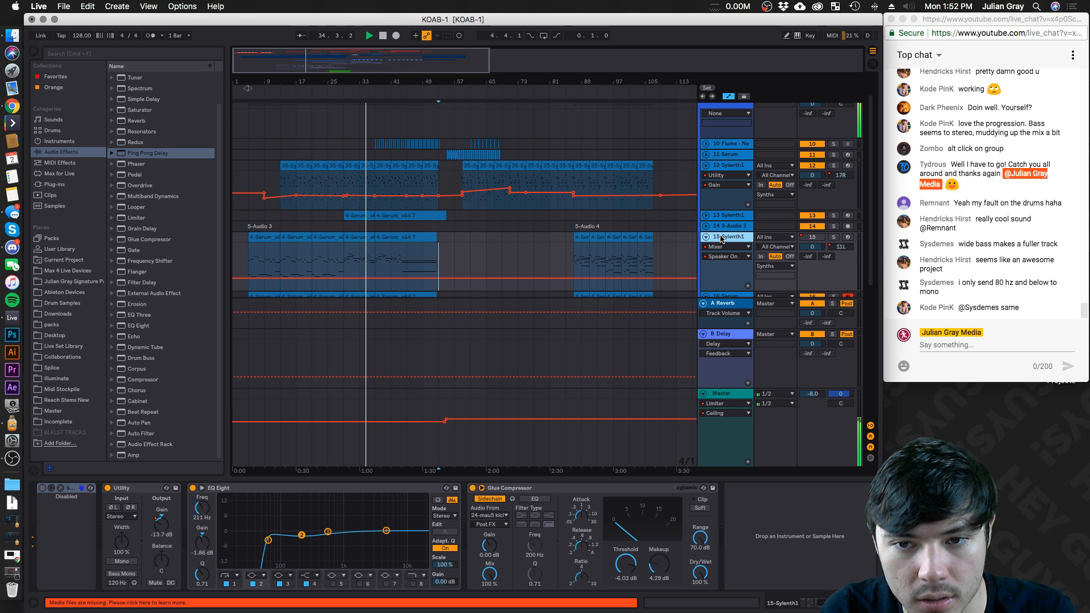
pyautogui.click(79, 185)
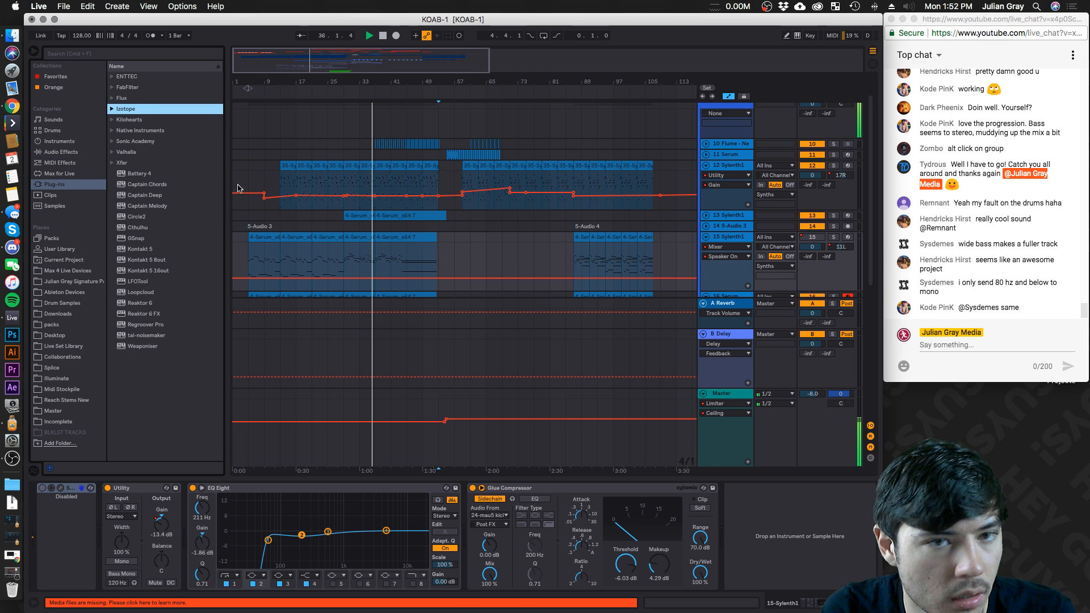
pyautogui.click(110, 164)
pyautogui.click(111, 164)
pyautogui.moveTo(142, 184); pyautogui.dragTo(67, 526)
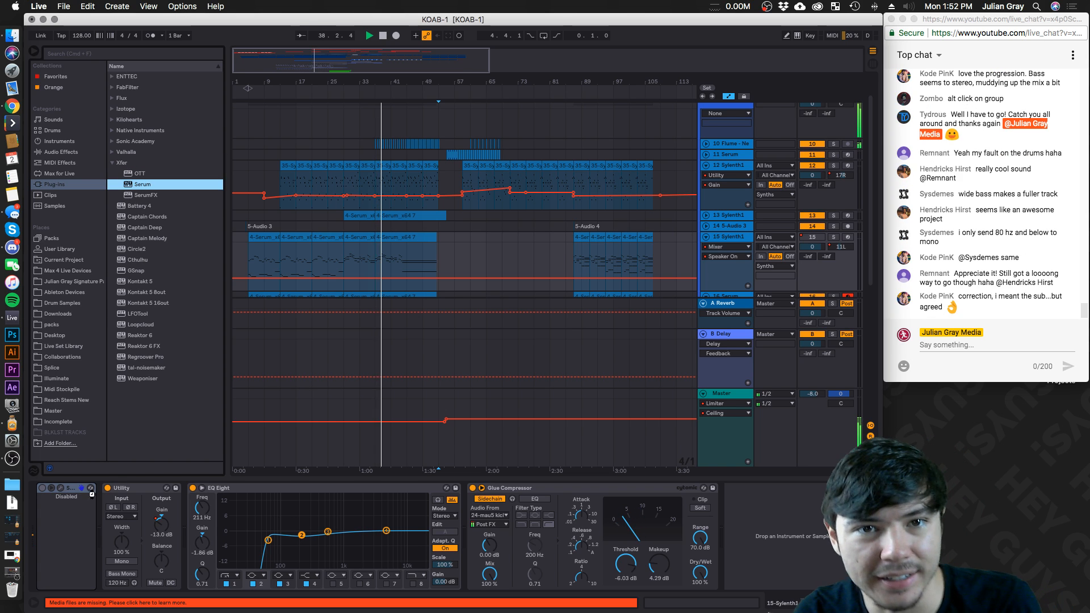
pyautogui.click(834, 236)
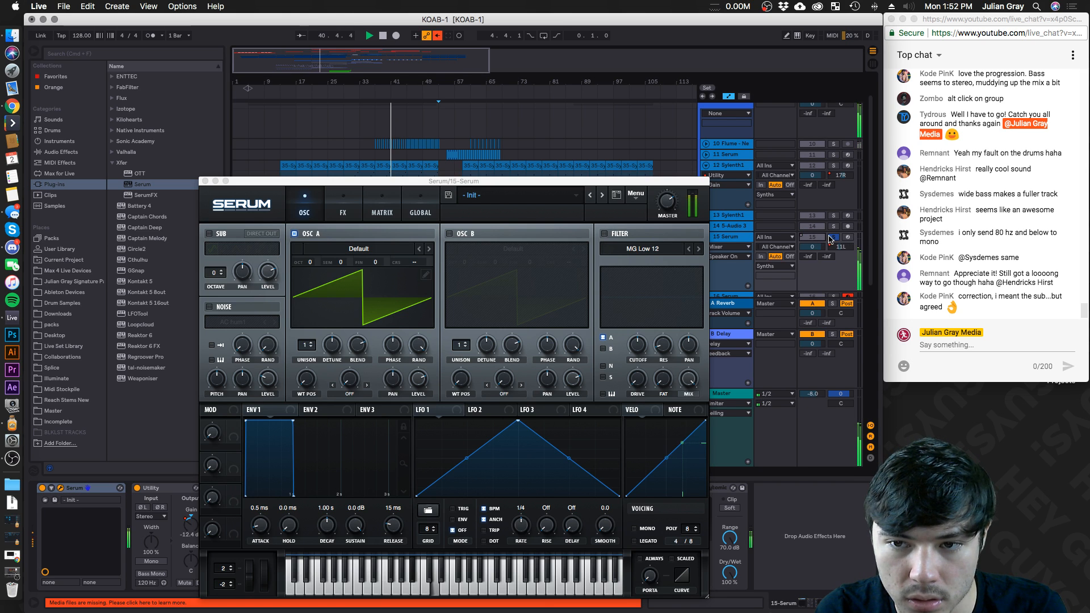
pyautogui.click(832, 237)
pyautogui.click(832, 238)
# Enable Serum's MG Low 12 filter, adjust its cutoff and assign LFO 1 to modulate the cutoff
pyautogui.click(604, 234)
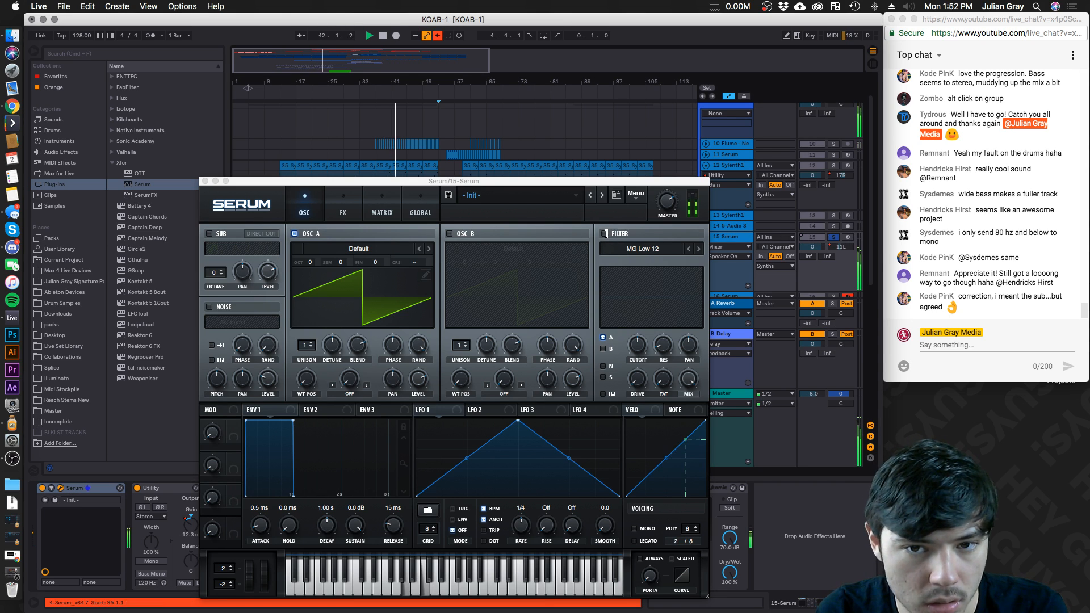
pyautogui.moveTo(653, 403); pyautogui.dragTo(653, 408)
pyautogui.moveTo(638, 345); pyautogui.dragTo(638, 365)
pyautogui.moveTo(426, 409); pyautogui.dragTo(638, 345)
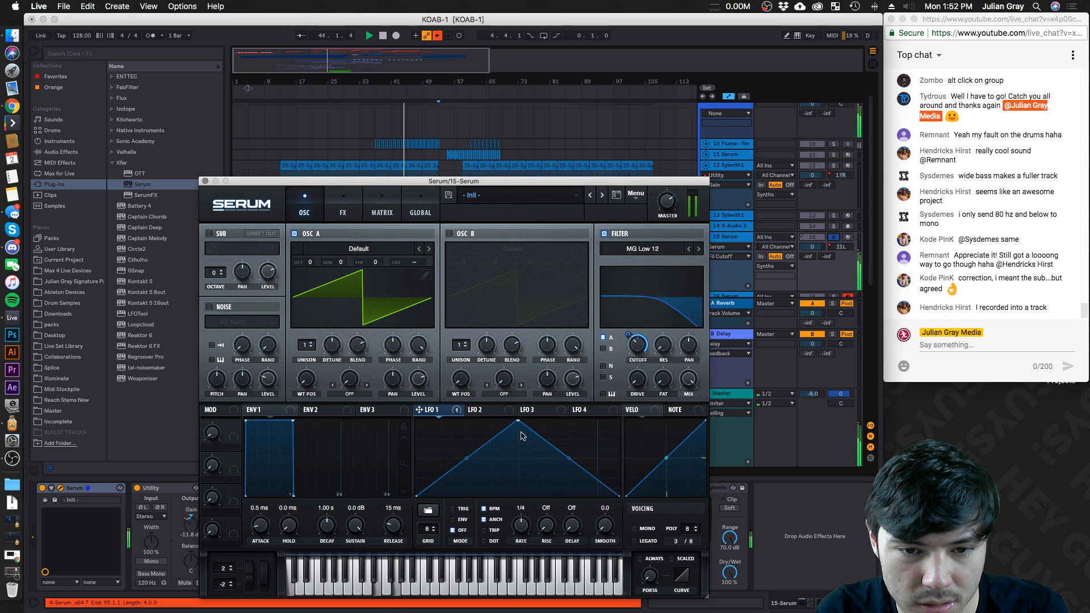
# Turn Serum's LFO 1 into a falling ramp with a rate of 1/8, and close the plug-in window
pyautogui.doubleClick(518, 421)
pyautogui.moveTo(521, 530); pyautogui.dragTo(528, 524)
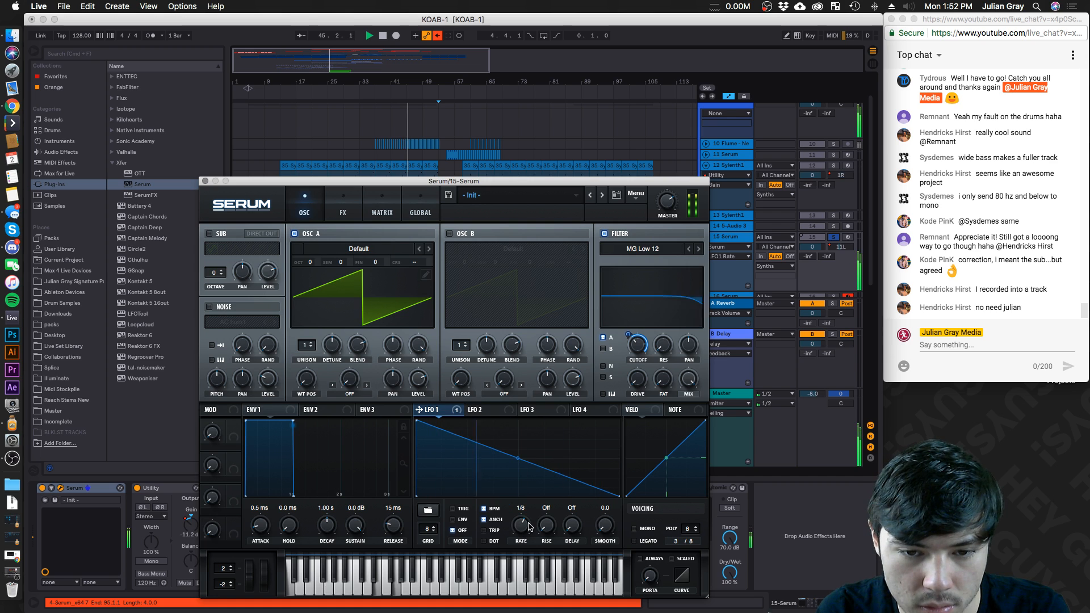
pyautogui.click(667, 201)
pyautogui.click(205, 180)
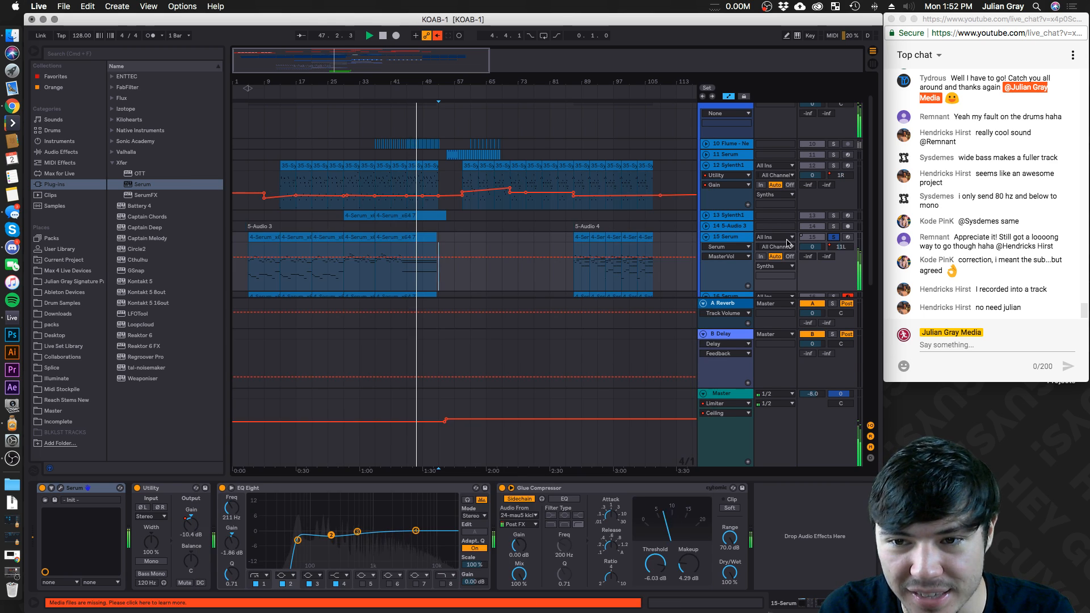
# Take track 15 Serum out of solo, show more of the arrangement and stop playback
pyautogui.press('super+z')
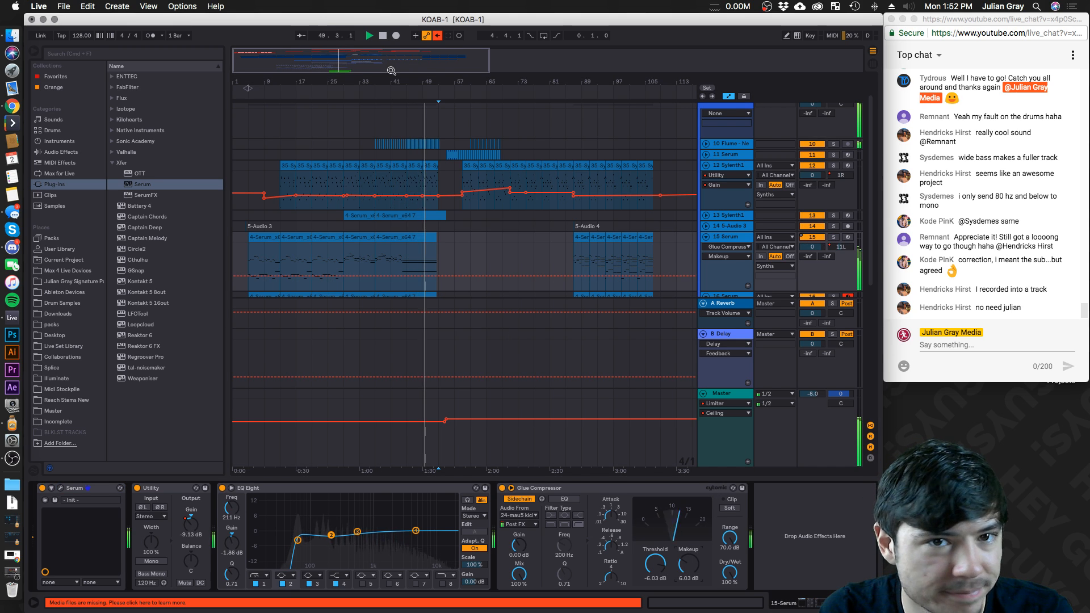
pyautogui.doubleClick(627, 66)
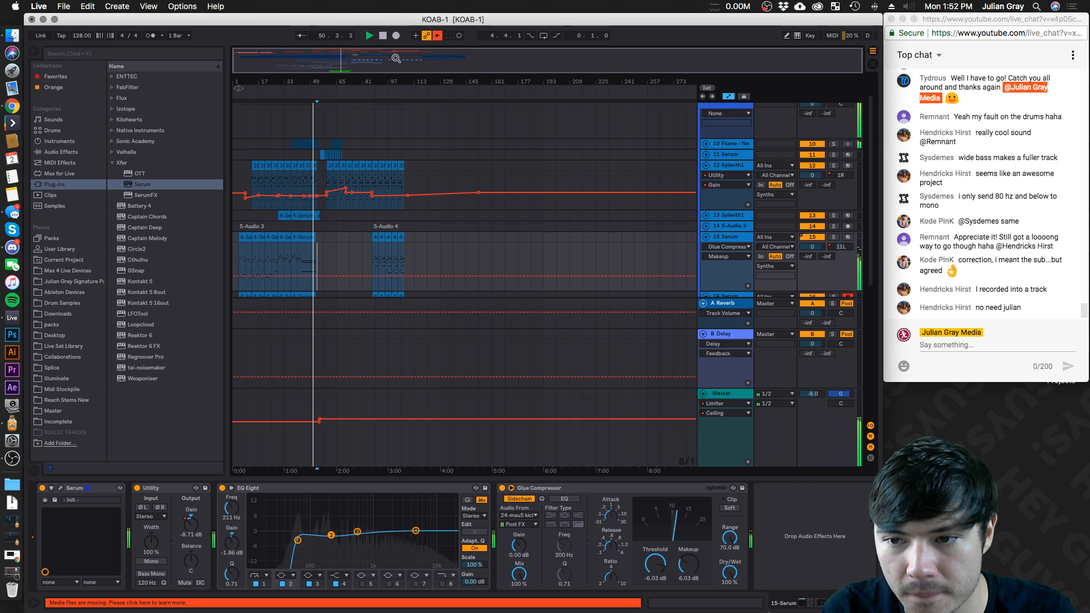
pyautogui.press('space')
pyautogui.click(731, 236)
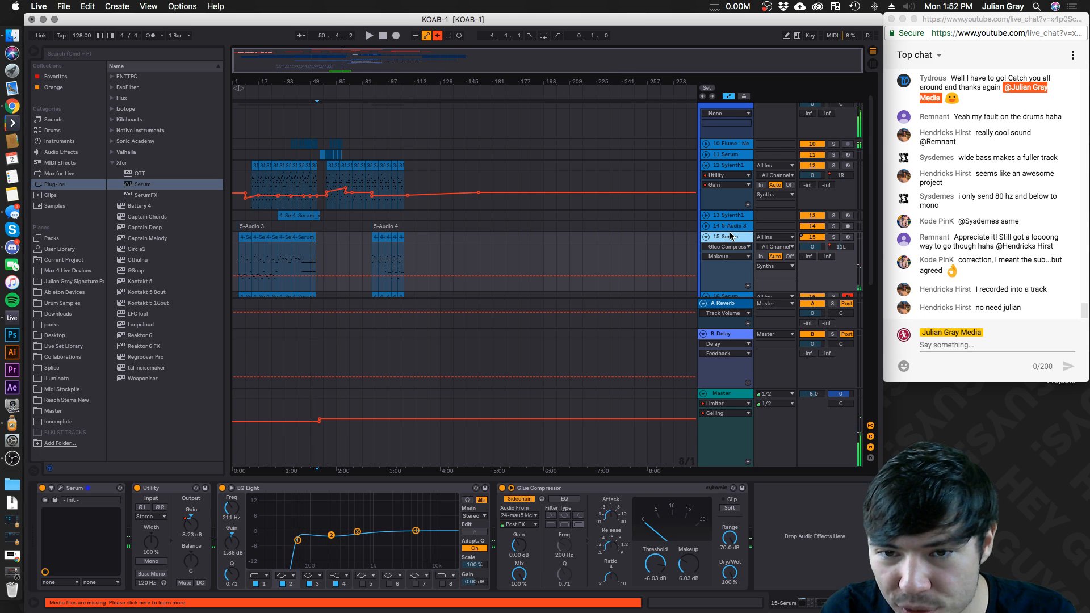
pyautogui.press('super+z')
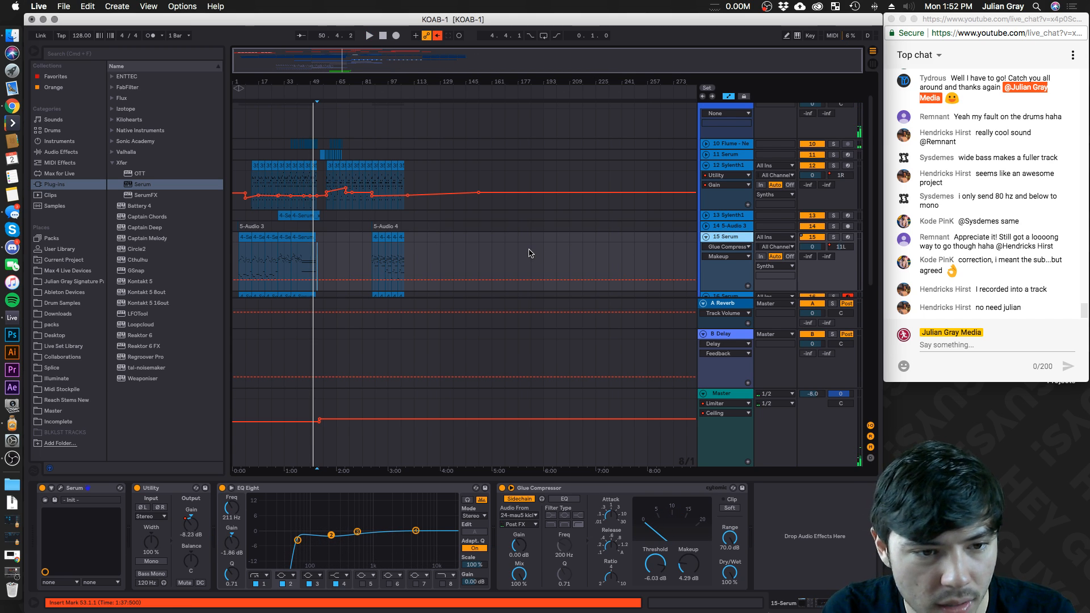
# Unfold the Basses group and look over the bass and synth tracks
pyautogui.scroll(-5, 529, 253)
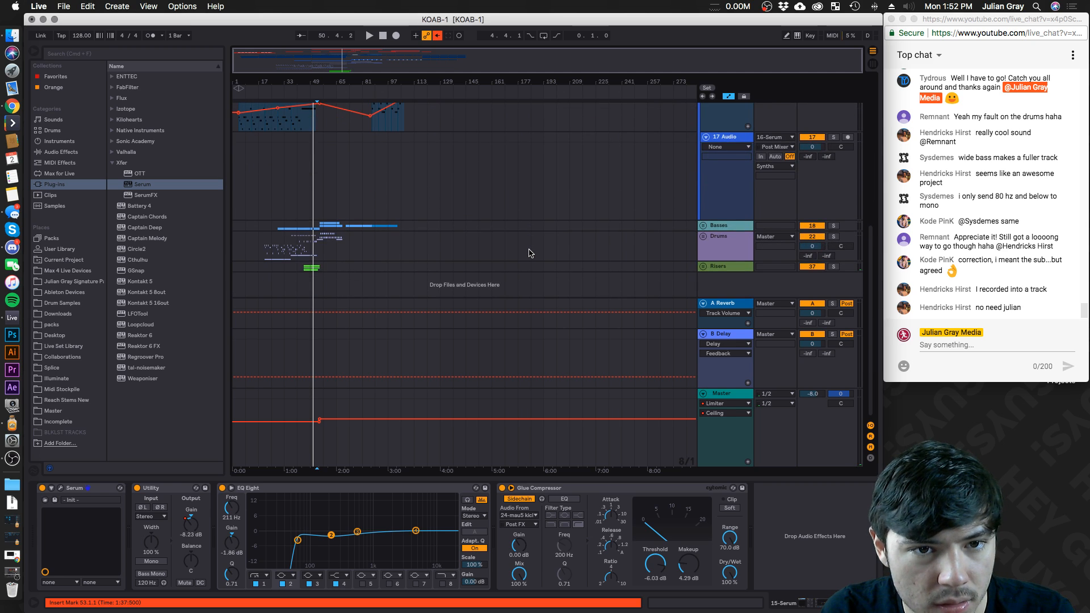
pyautogui.click(704, 226)
pyautogui.scroll(-5, 637, 253)
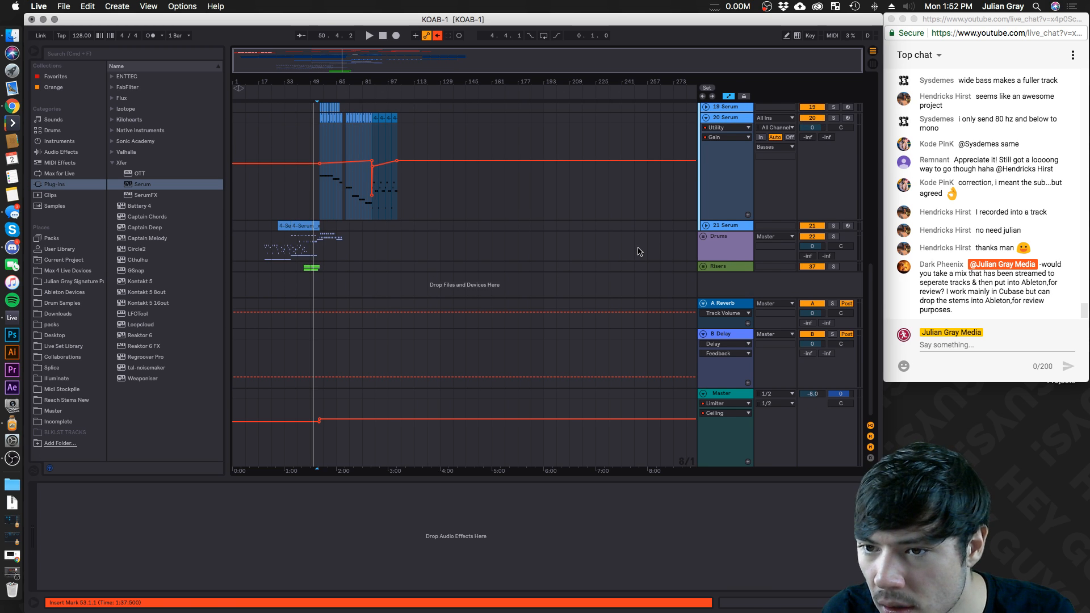
pyautogui.scroll(6, 640, 251)
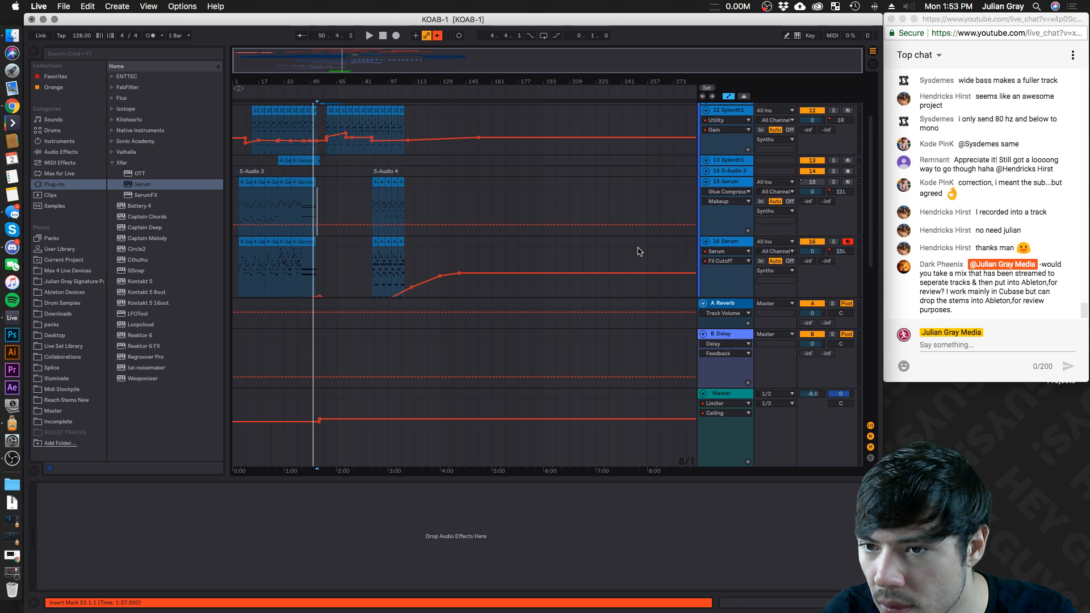
pyautogui.scroll(3, 640, 251)
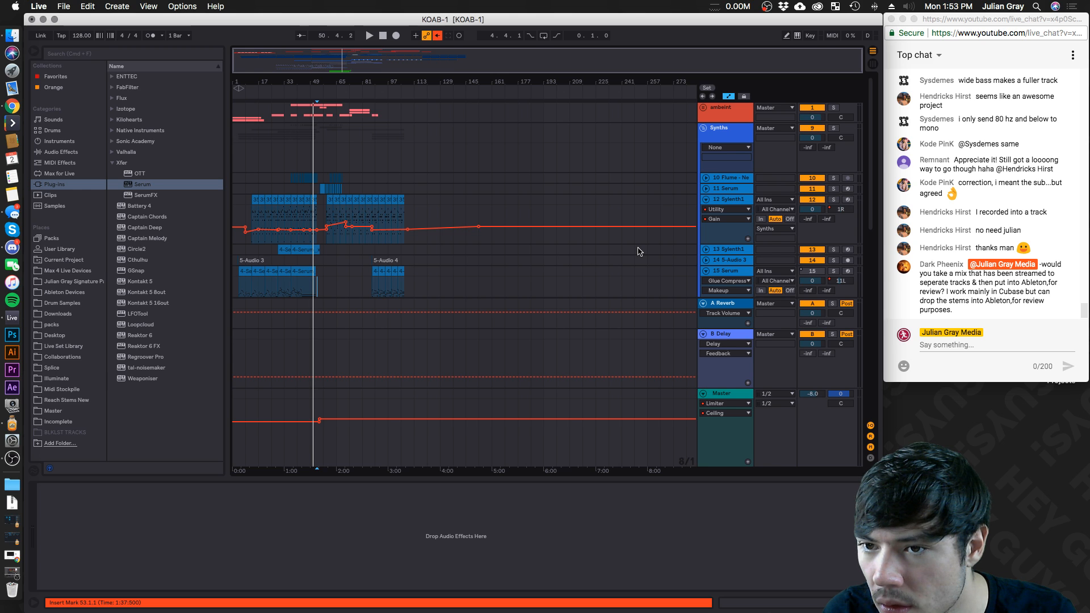
# Enlarge the arrangement view and play the song from bar 81
pyautogui.click(455, 154)
pyautogui.moveTo(281, 68); pyautogui.dragTo(282, 94)
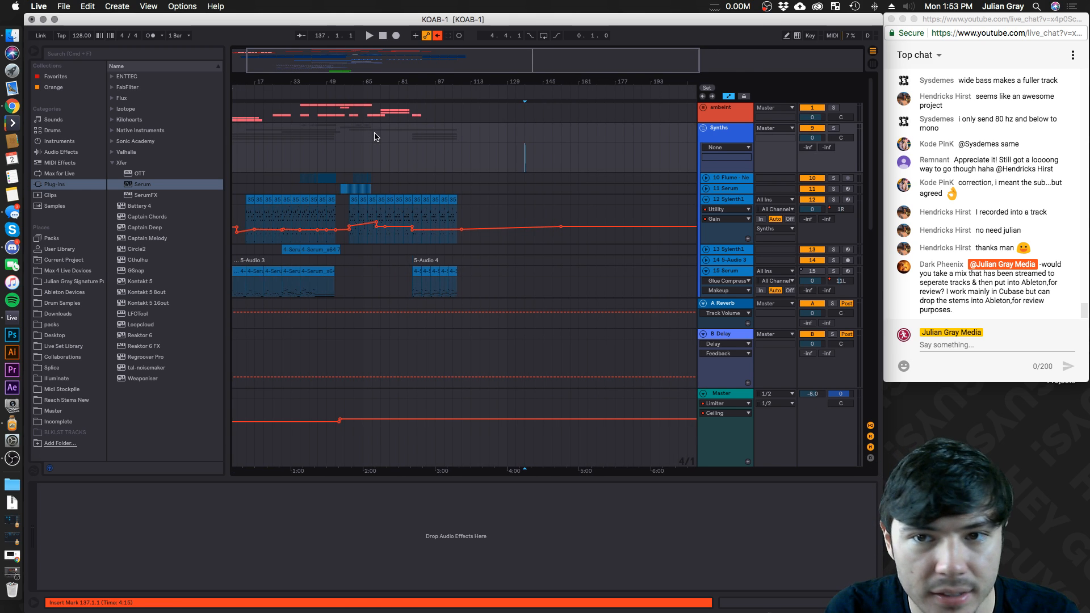
pyautogui.click(399, 189)
pyautogui.scroll(-1, 403, 188)
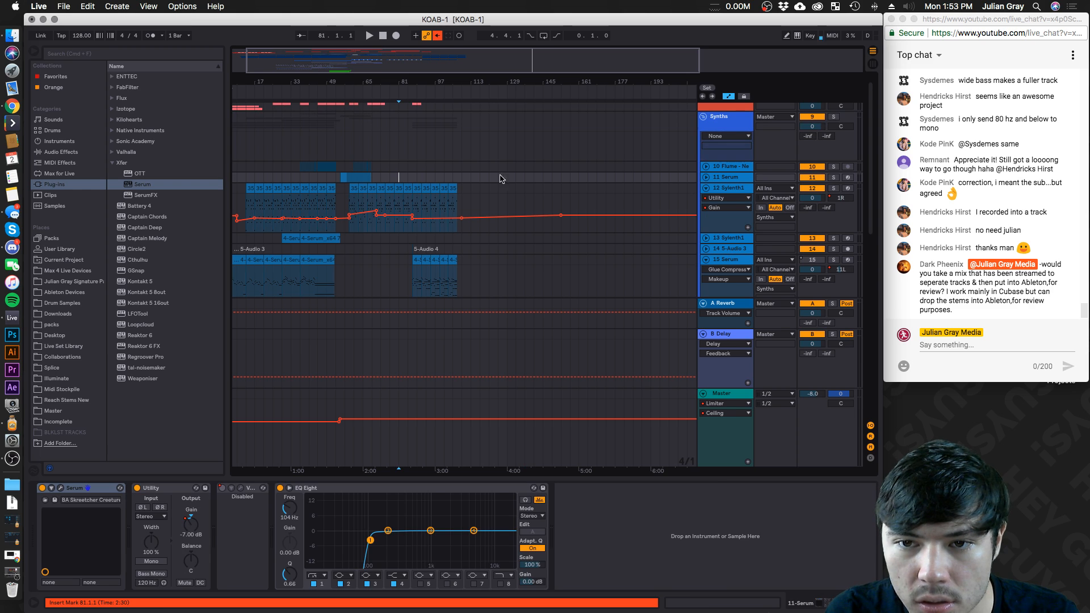
pyautogui.press('space')
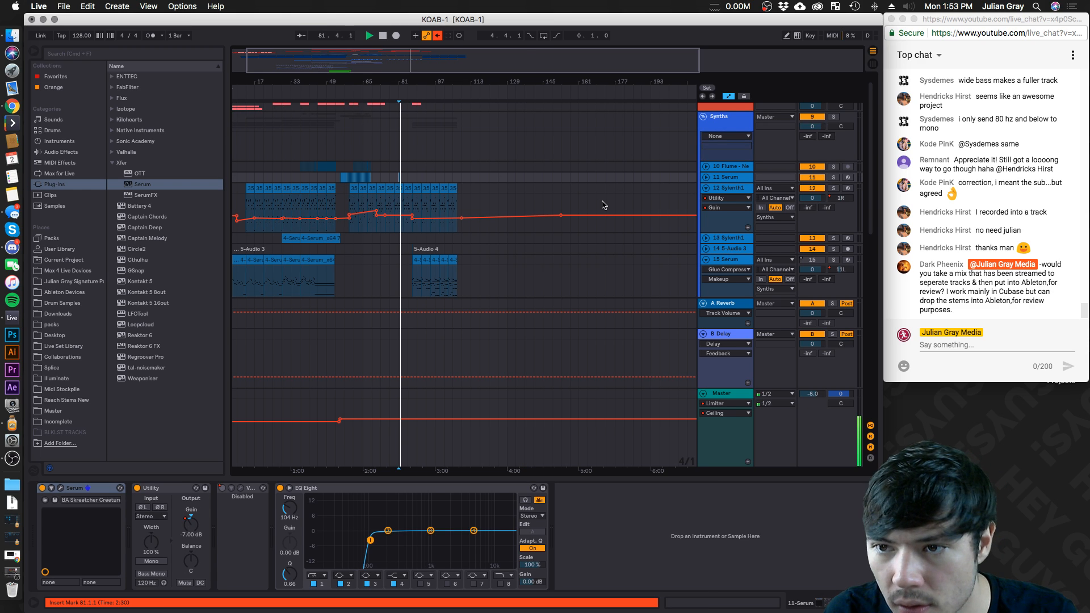
pyautogui.scroll(1, 603, 205)
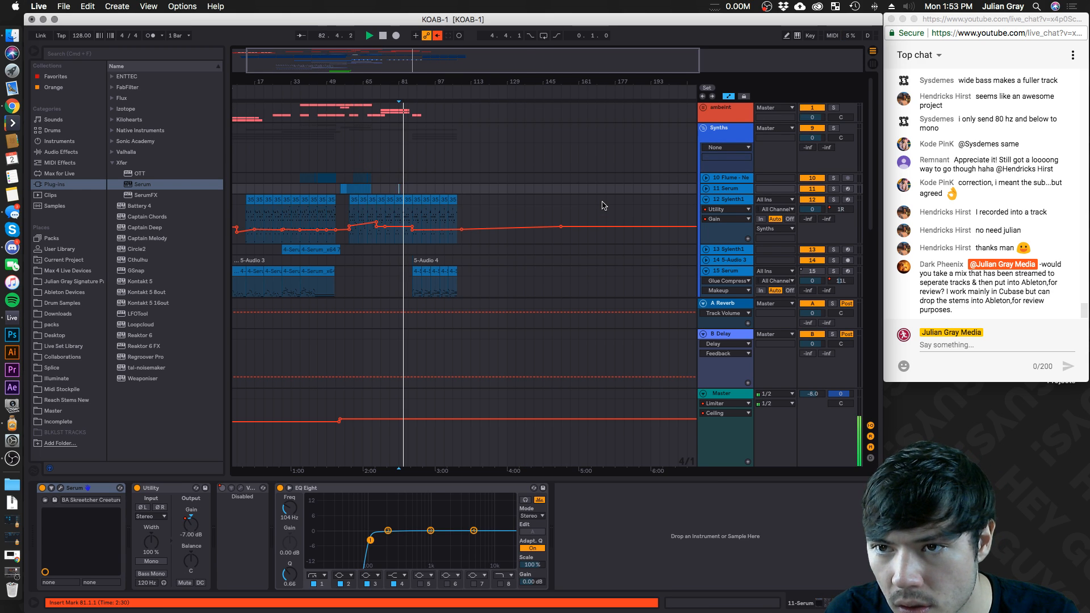
# Restart playback from bar 89 to check track 12 Sylenth1, and stop playback
pyautogui.click(414, 191)
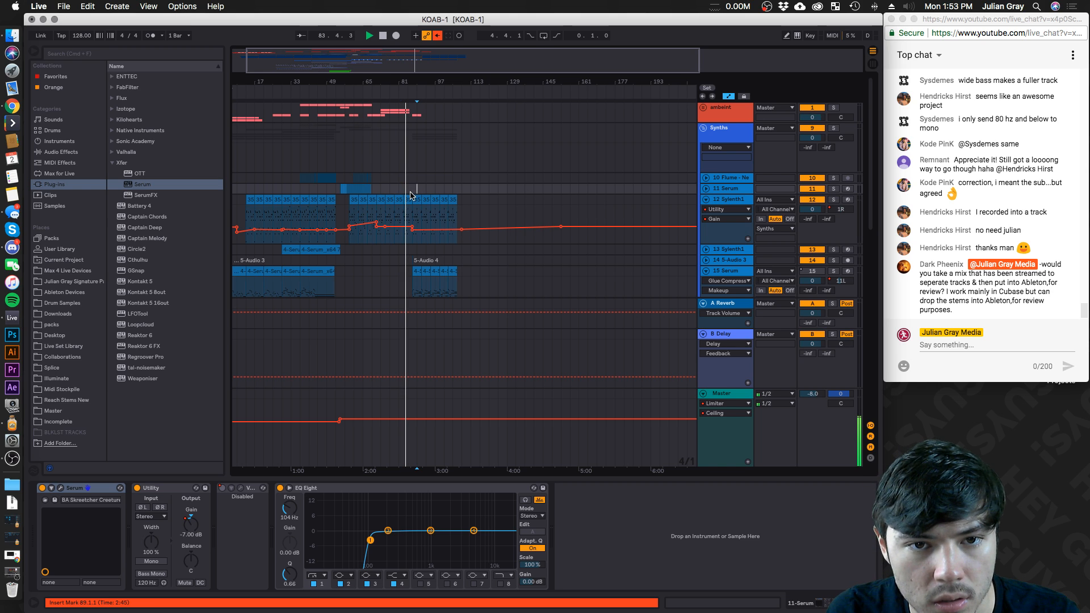
pyautogui.press('space')
pyautogui.press('space')
pyautogui.click(727, 200)
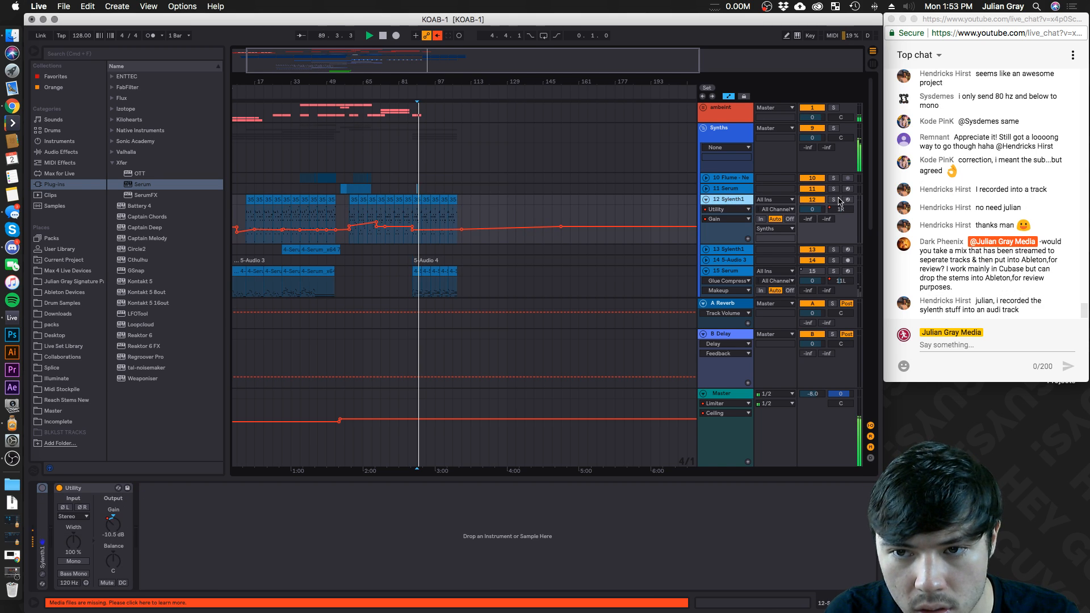
pyautogui.click(832, 199)
pyautogui.press('space')
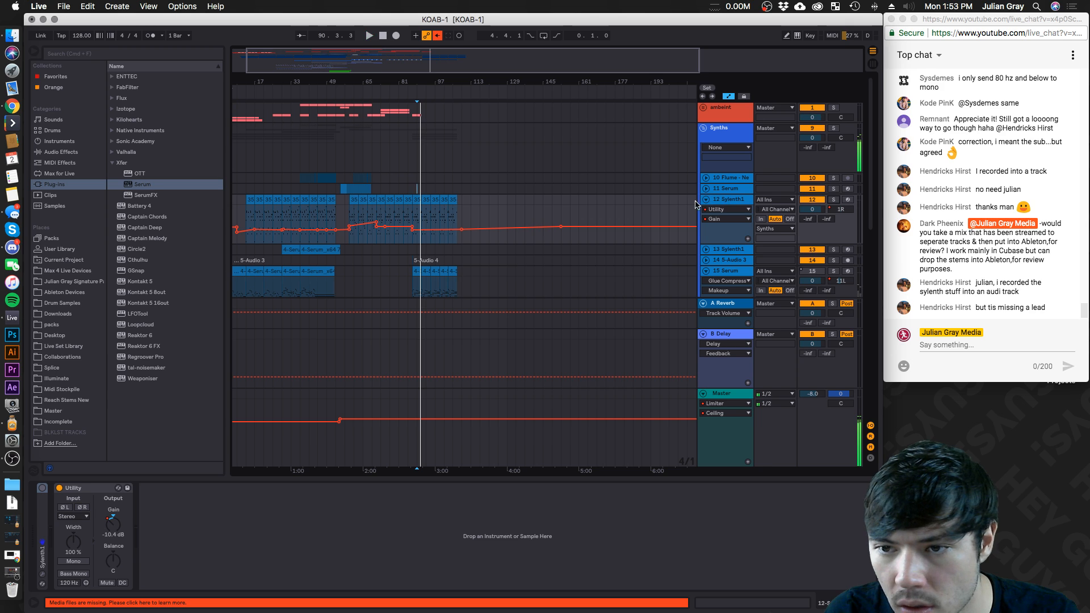
# Look through the tracks, unfold audio track 14 and inspect its 5-Audio 3 and 5-Audio 4 clips
pyautogui.scroll(-6, 679, 205)
pyautogui.scroll(-4, 679, 205)
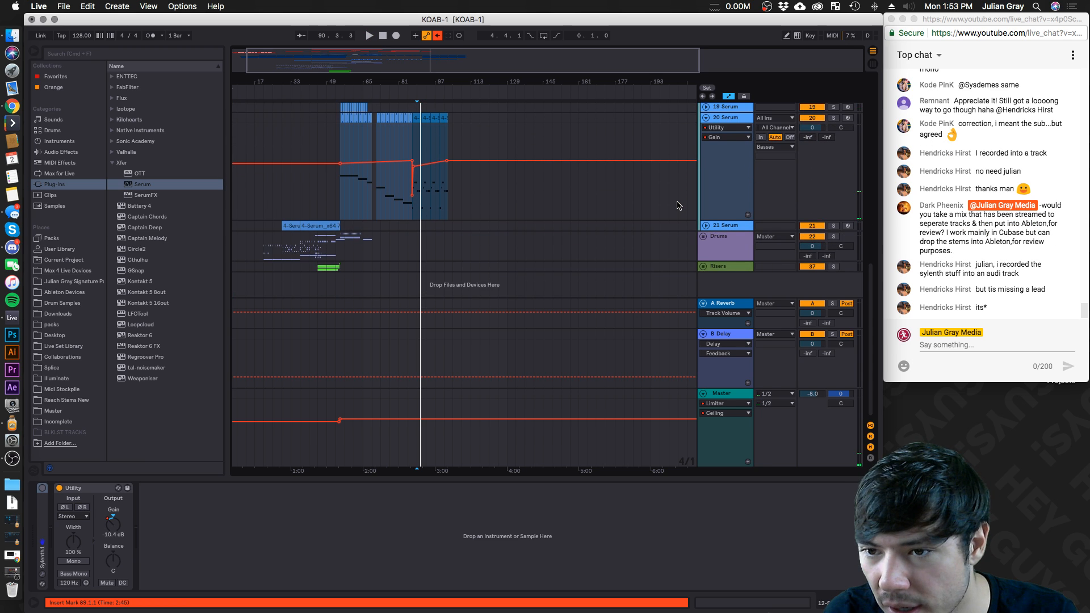
pyautogui.click(570, 243)
pyautogui.scroll(8, 568, 240)
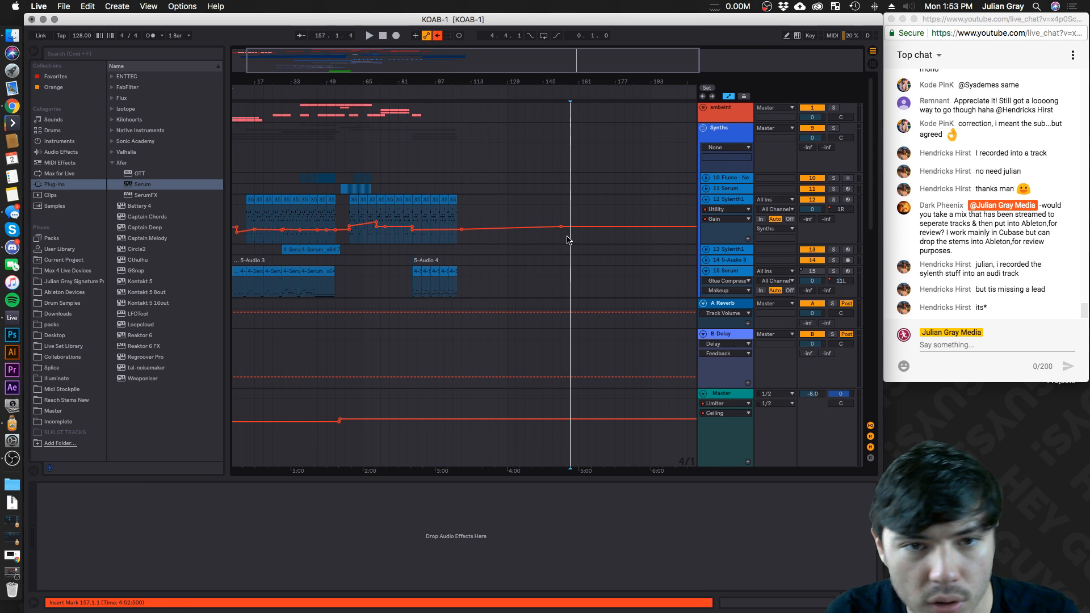
pyautogui.scroll(-3, 567, 240)
pyautogui.click(703, 192)
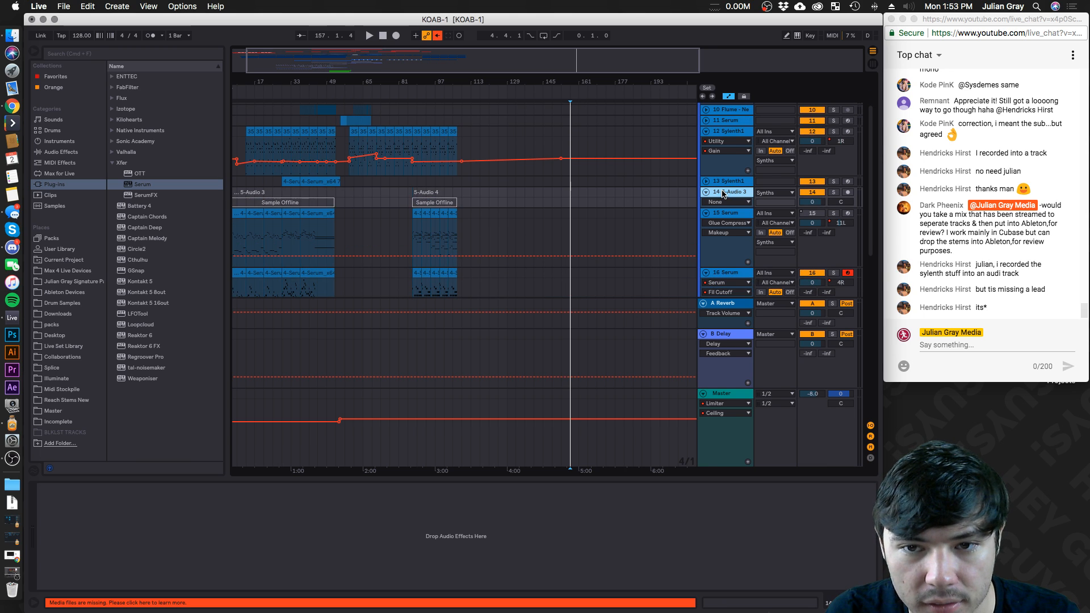
pyautogui.click(434, 193)
pyautogui.keyDown('shift'); pyautogui.click(321, 193); pyautogui.keyUp('shift')
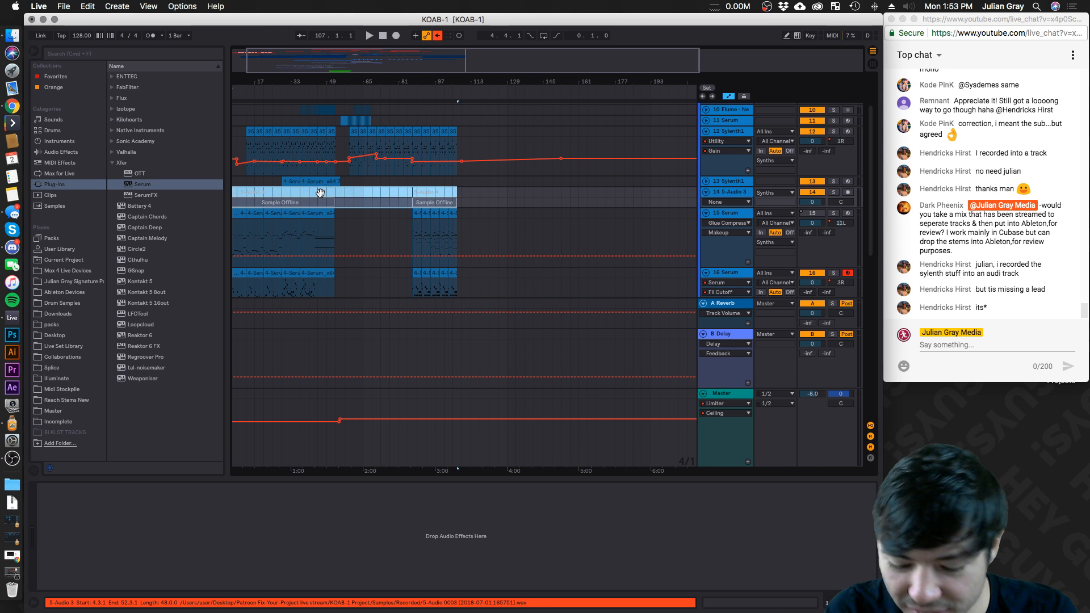
pyautogui.click(534, 195)
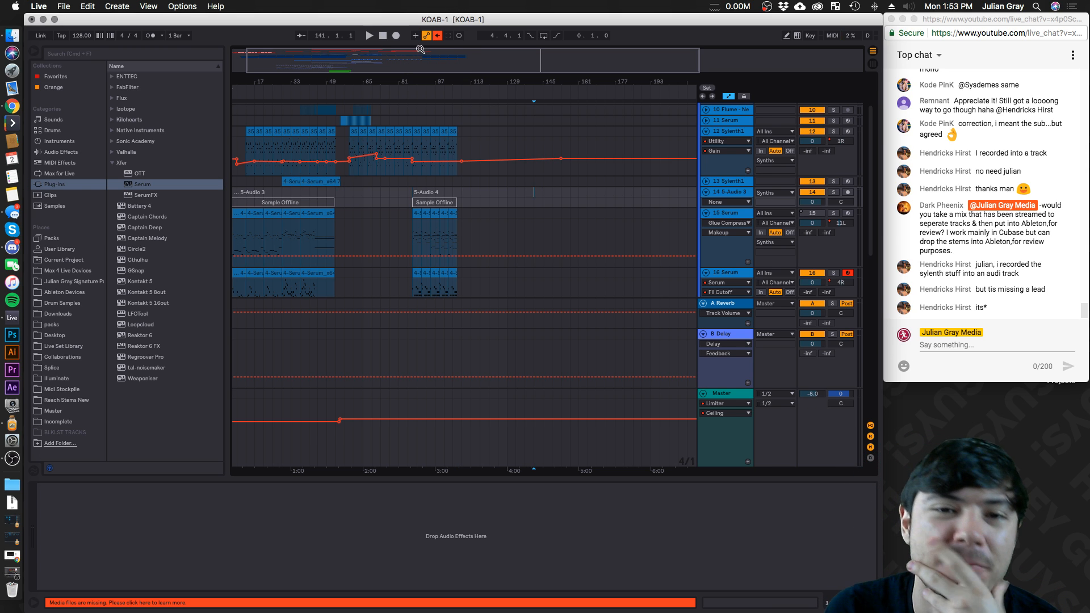
# Re-enable the overridden automation and review the arrangement around the offline clips on track 14
pyautogui.click(435, 38)
pyautogui.moveTo(417, 52); pyautogui.dragTo(339, 64)
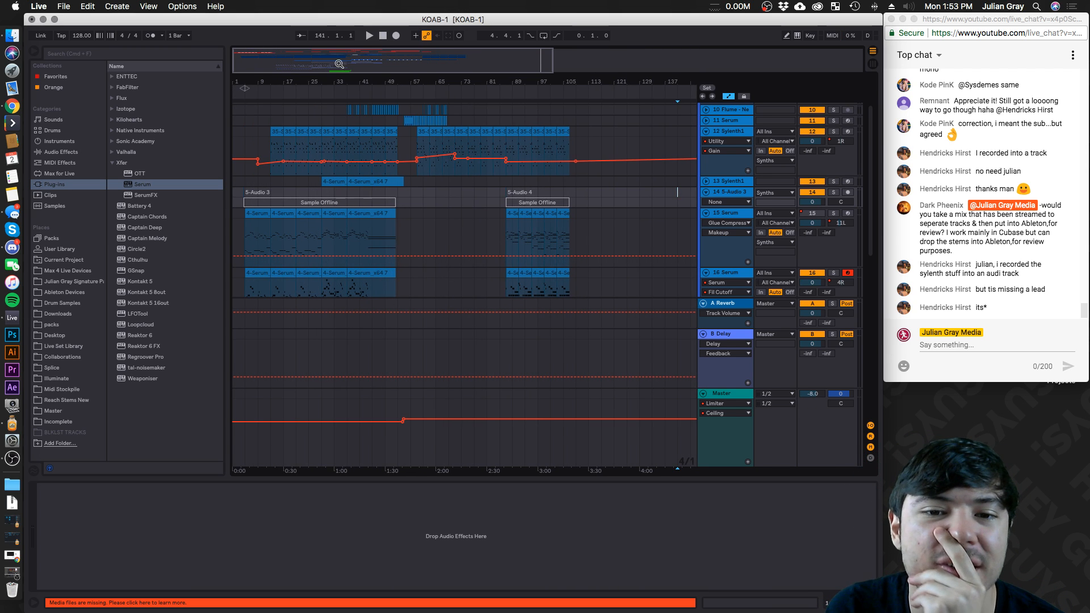
pyautogui.click(570, 192)
pyautogui.press('space')
pyautogui.moveTo(465, 60); pyautogui.dragTo(458, 69)
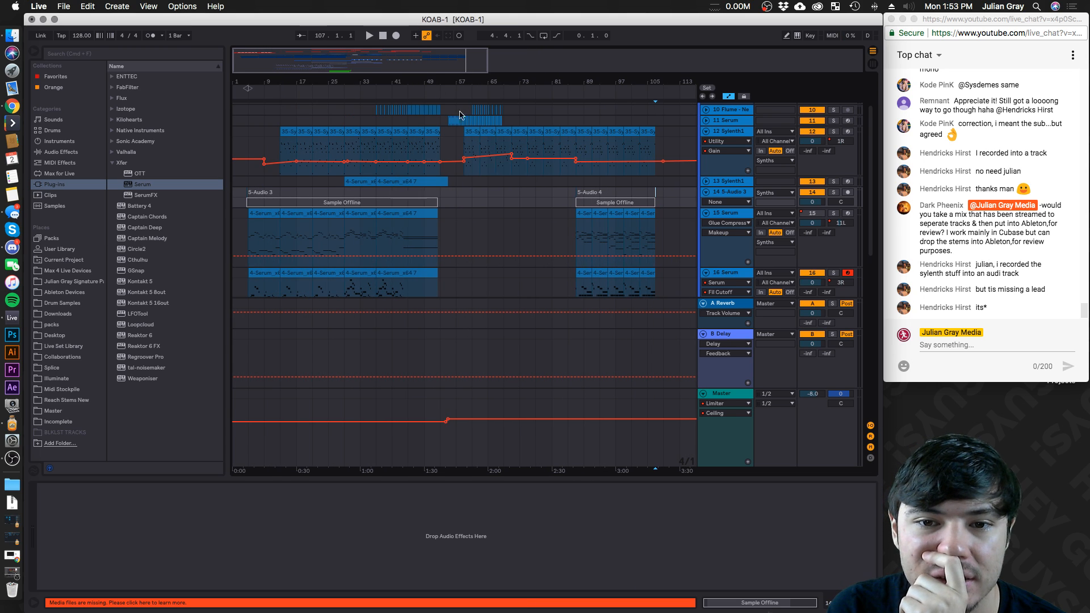
pyautogui.click(441, 195)
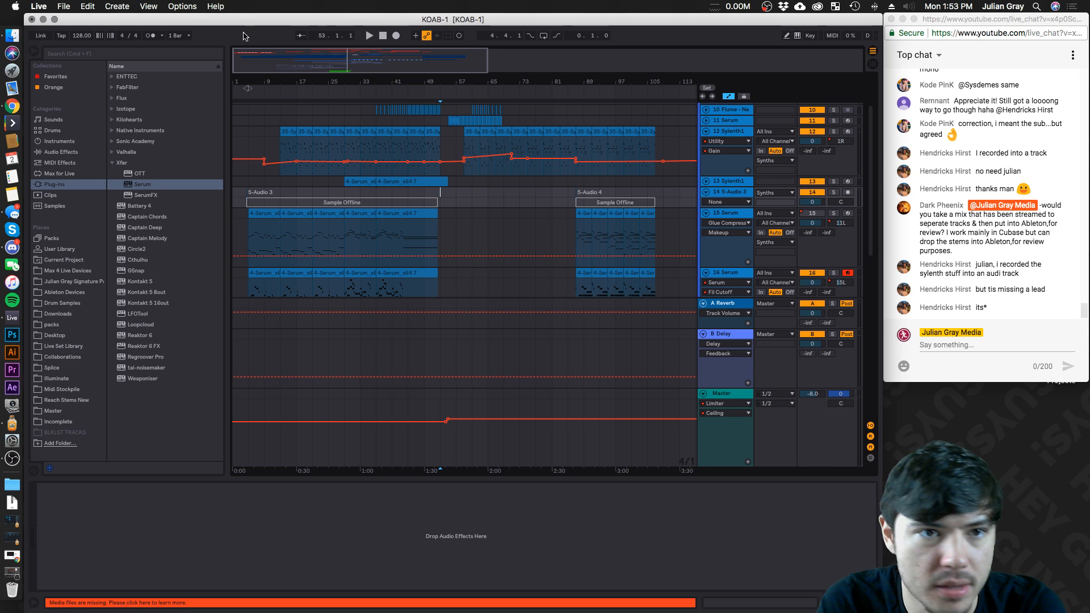
pyautogui.press('-')
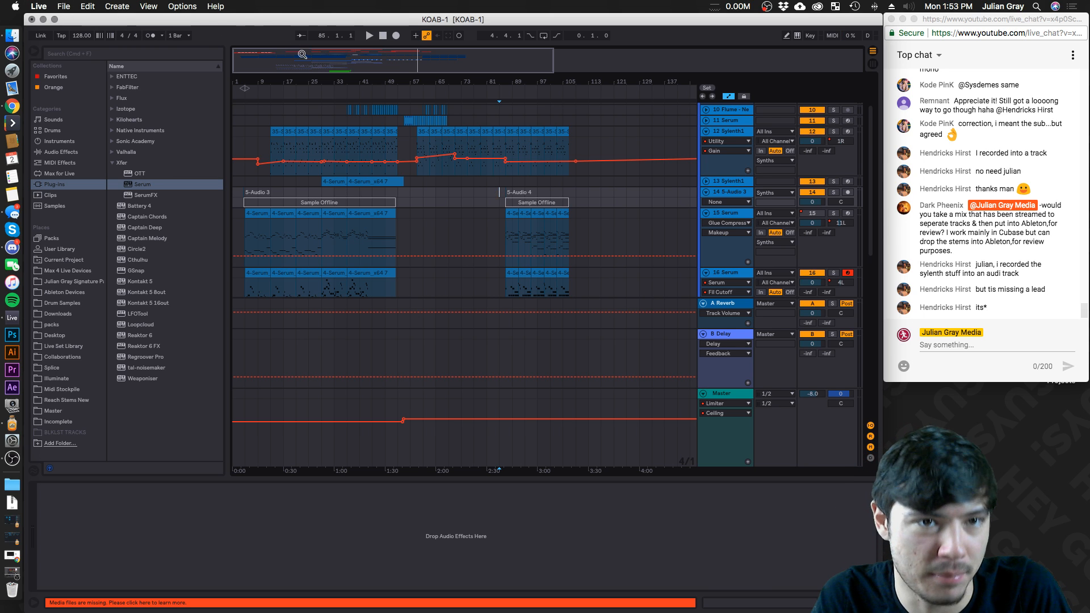
pyautogui.moveTo(303, 54); pyautogui.dragTo(285, 62)
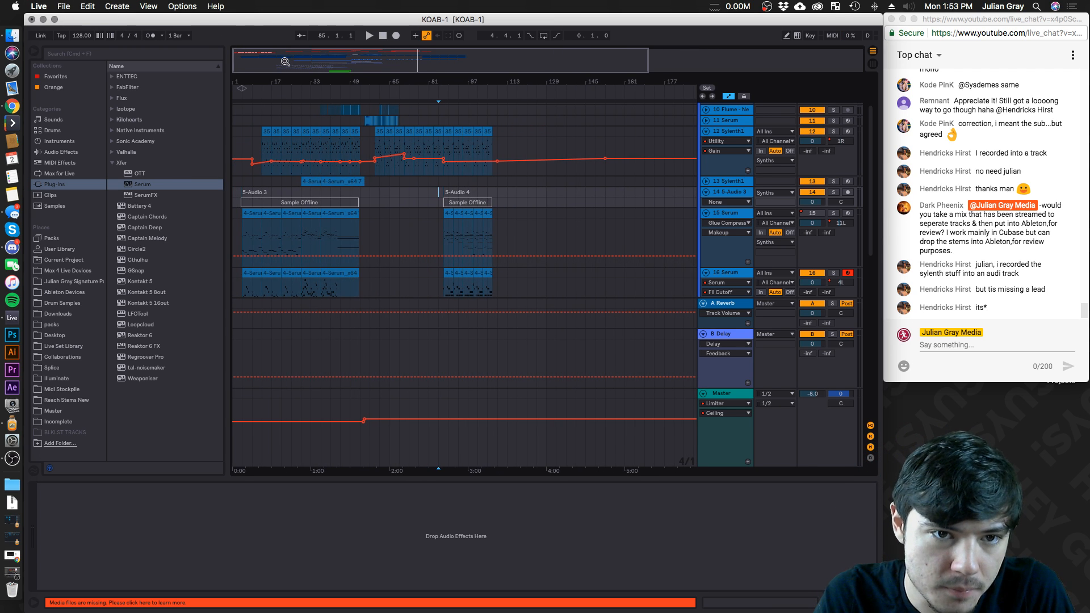
pyautogui.click(63, 6)
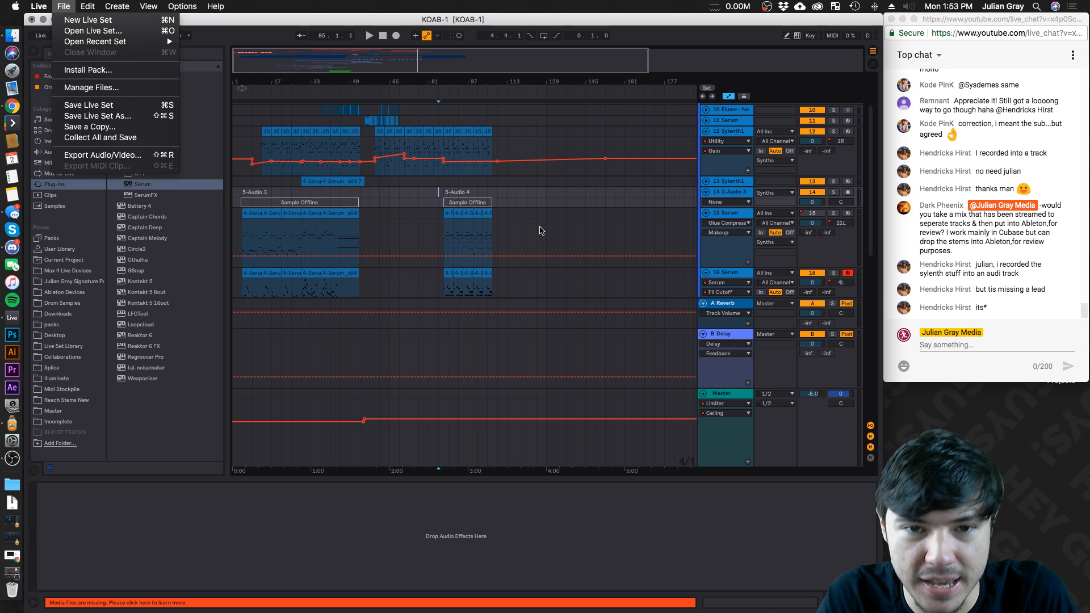
pyautogui.click(539, 227)
pyautogui.moveTo(510, 202); pyautogui.dragTo(228, 193)
pyautogui.click(240, 195)
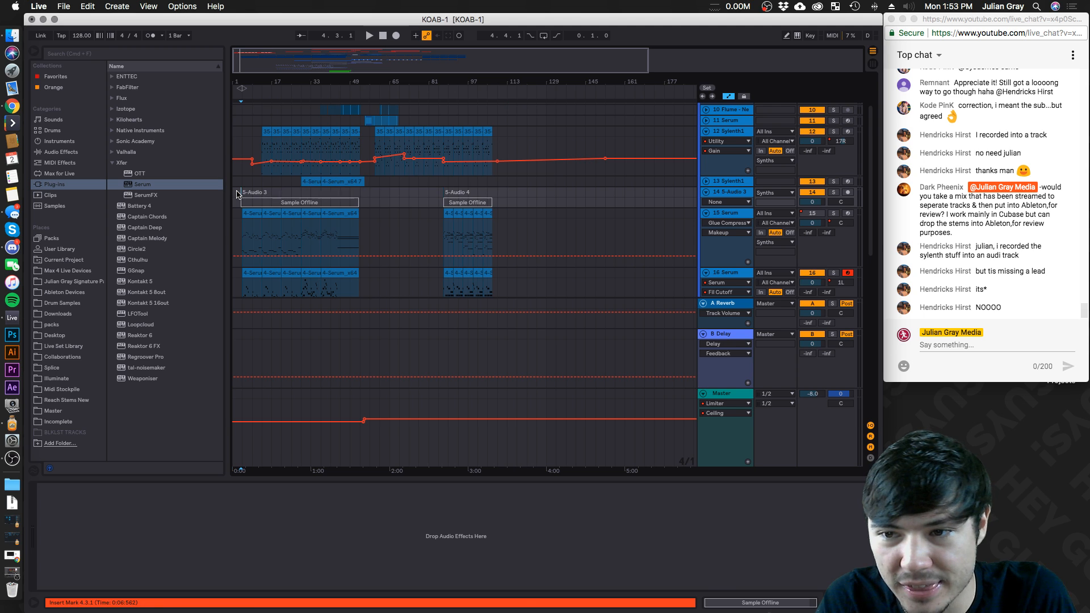
# Create a new Live Set without saving the changes to KOAB-1, and show it in Arrangement View
pyautogui.click(67, 6)
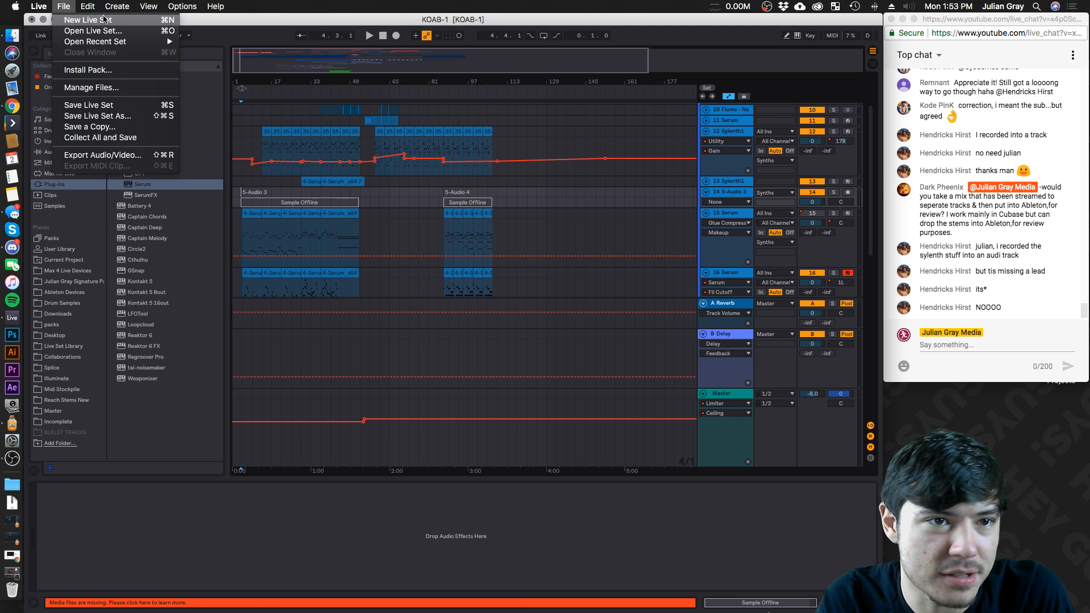
pyautogui.click(85, 20)
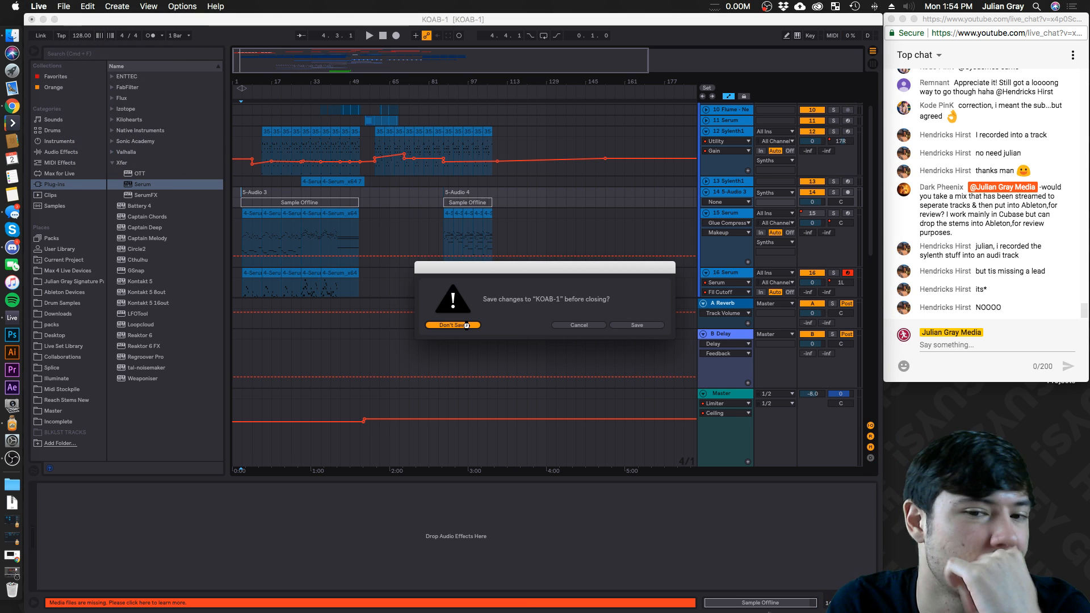
pyautogui.click(453, 325)
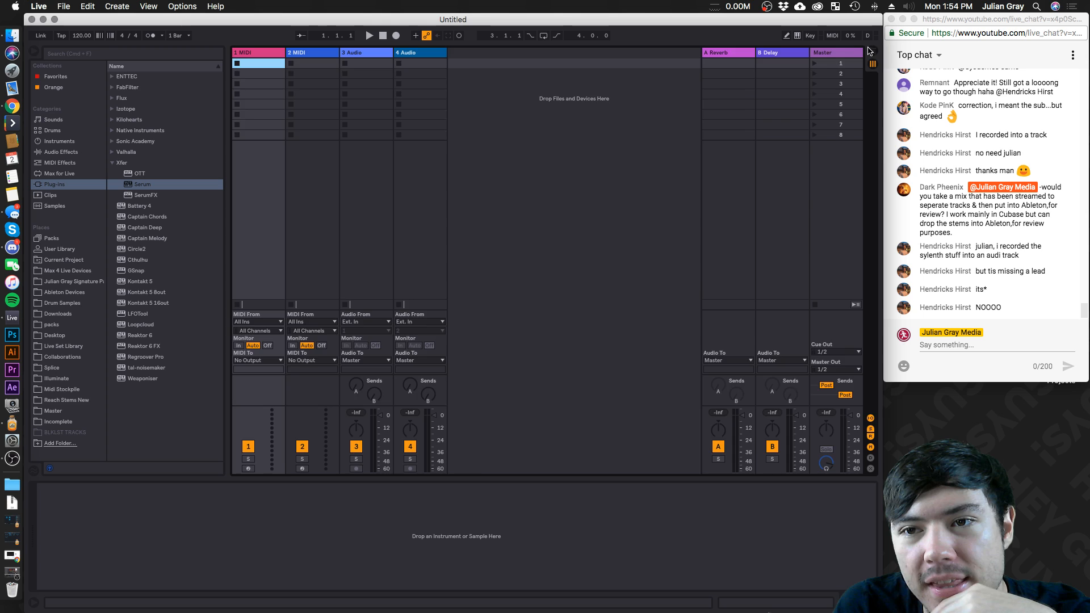
pyautogui.click(870, 51)
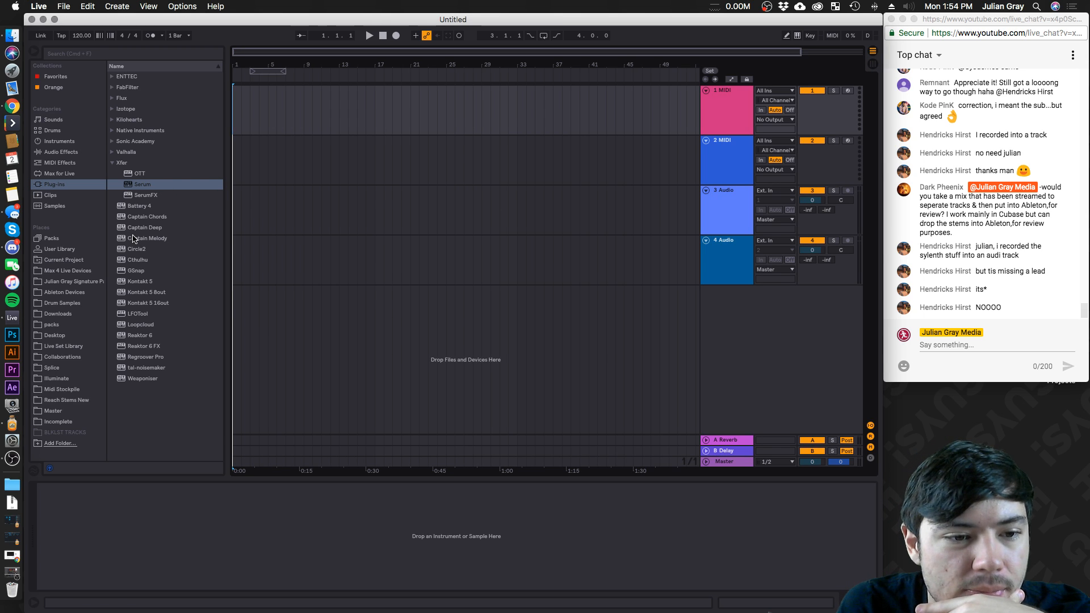
pyautogui.click(287, 109)
# Save the new Live Set on the Desktop under the name Demo
pyautogui.click(64, 6)
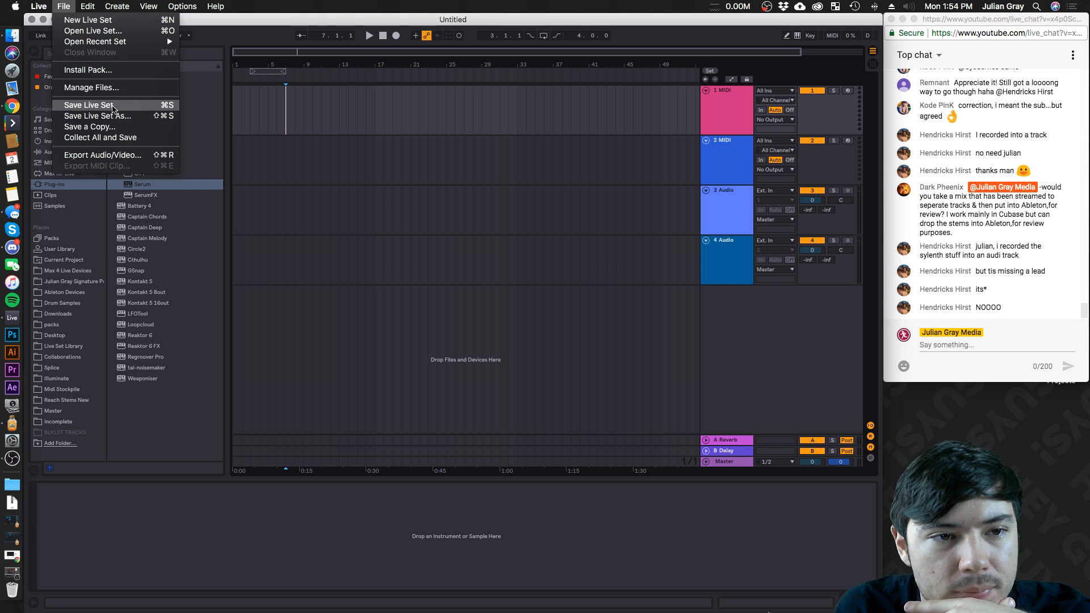
pyautogui.click(113, 116)
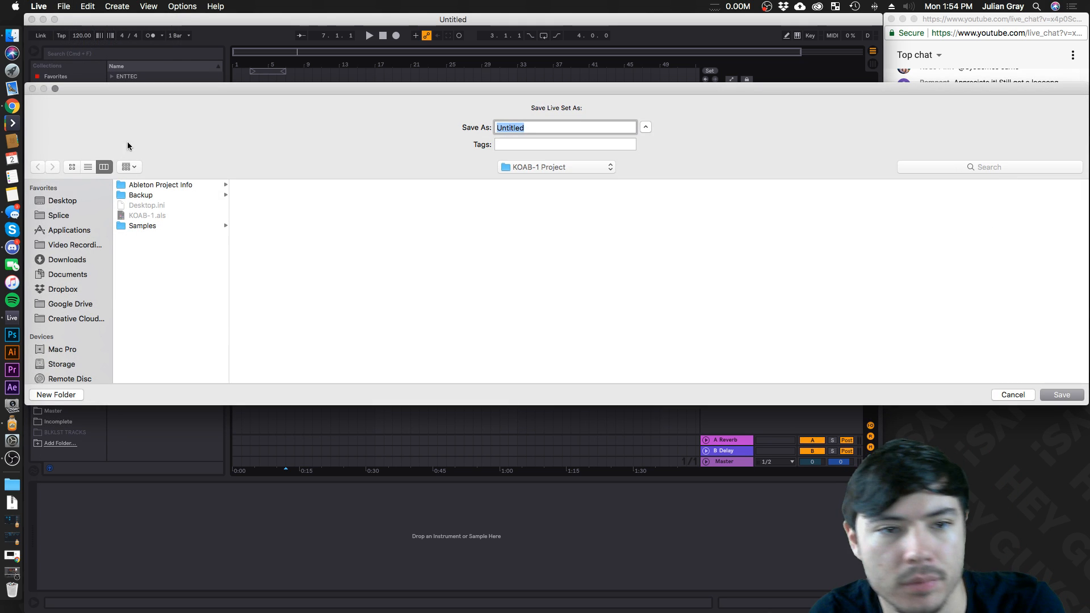
pyautogui.click(57, 200)
pyautogui.write('Demo')
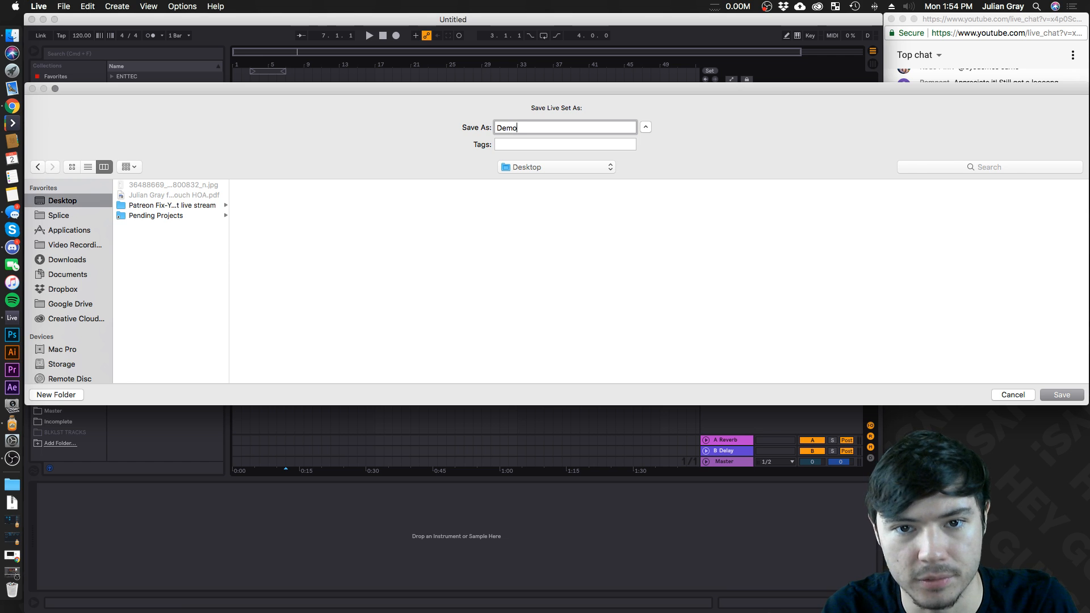
pyautogui.press('Return')
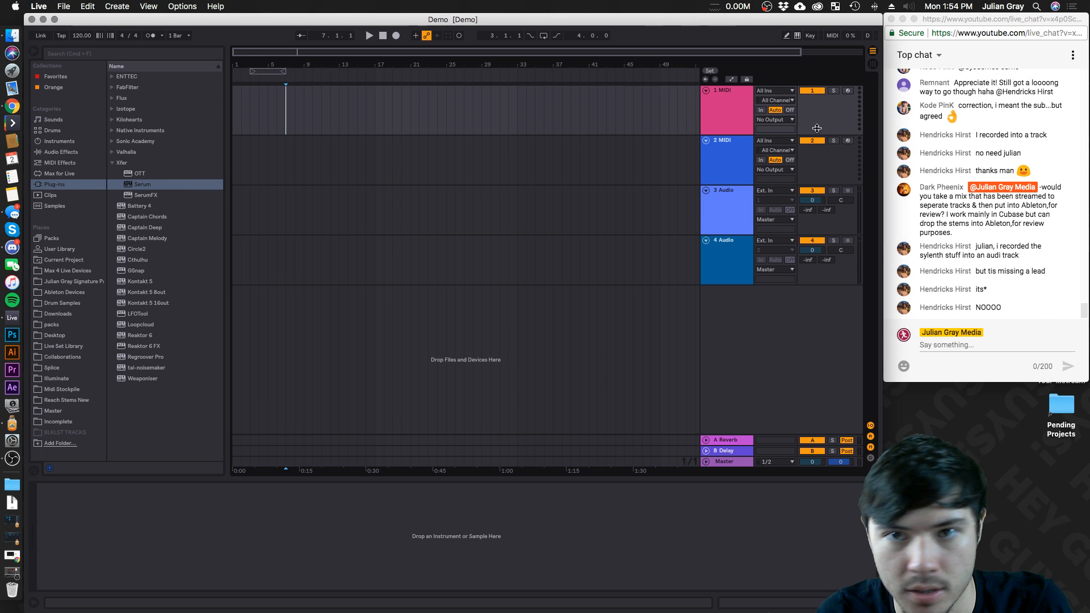
# Move the chat window off the desktop icons and open the Demo Project folder in Finder
pyautogui.moveTo(977, 20); pyautogui.dragTo(870, 52)
pyautogui.click(1079, 327)
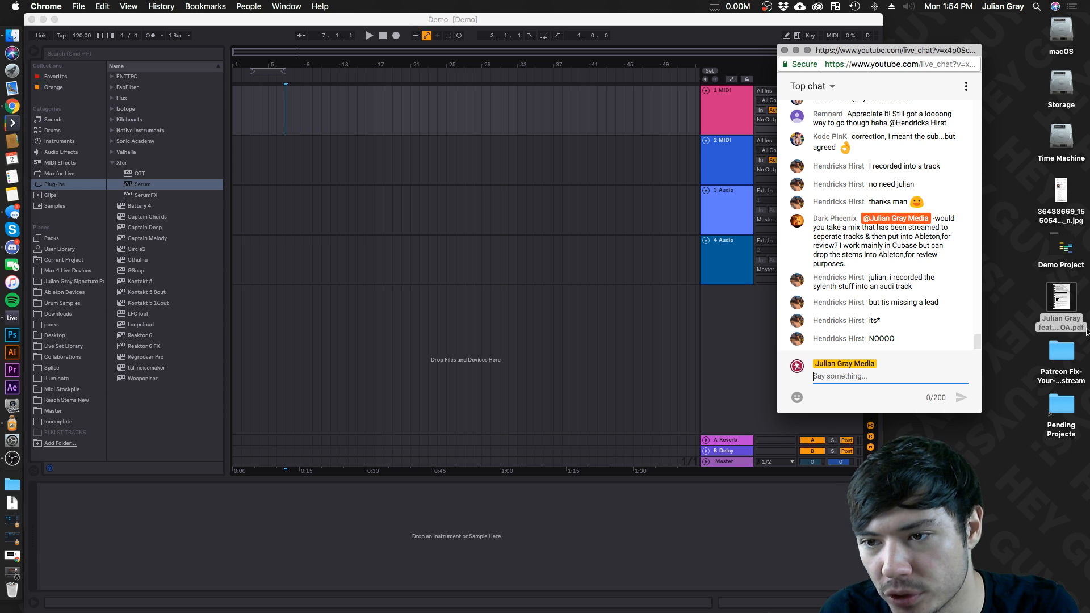
pyautogui.click(1069, 252)
pyautogui.doubleClick(1063, 251)
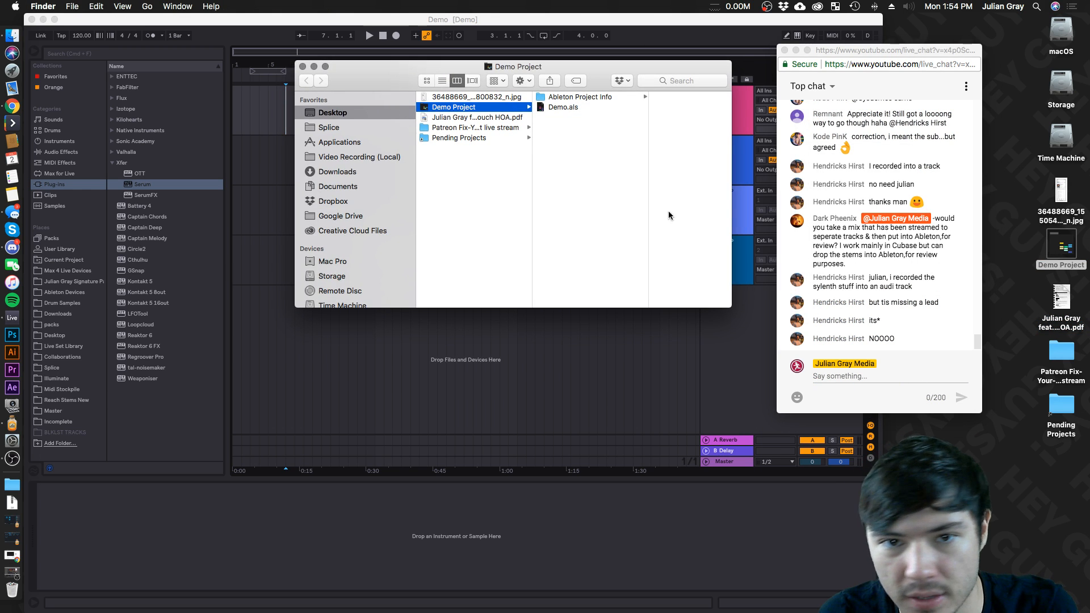
# Examine the contents of Demo Project, looking at Demo.als and the Ableton Project Info folder
pyautogui.click(583, 108)
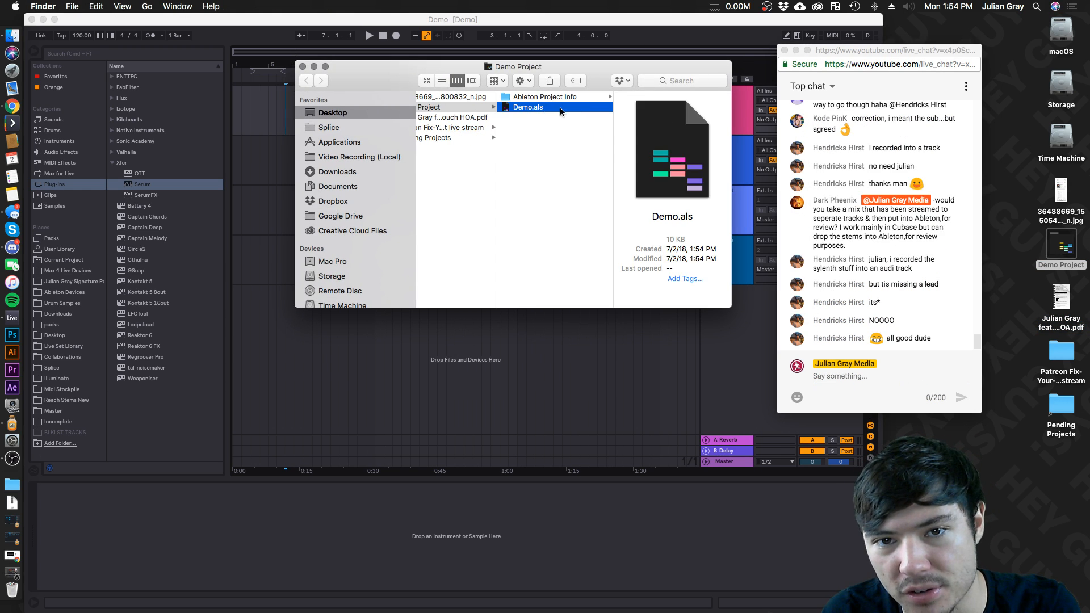
pyautogui.click(550, 98)
pyautogui.click(545, 107)
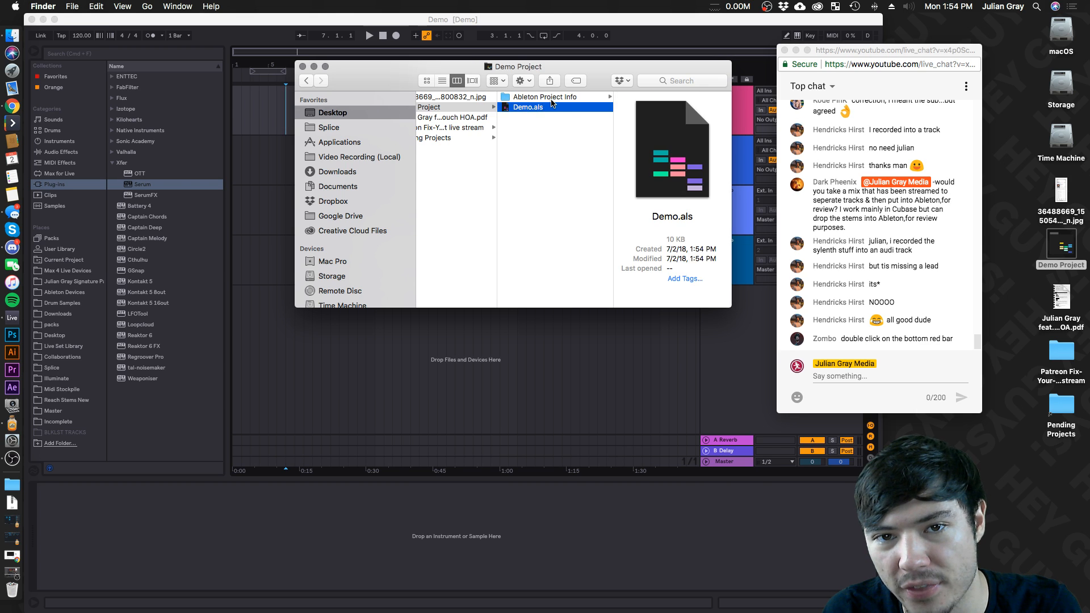
pyautogui.click(556, 98)
pyautogui.click(559, 106)
pyautogui.click(559, 99)
pyautogui.click(560, 107)
pyautogui.click(559, 98)
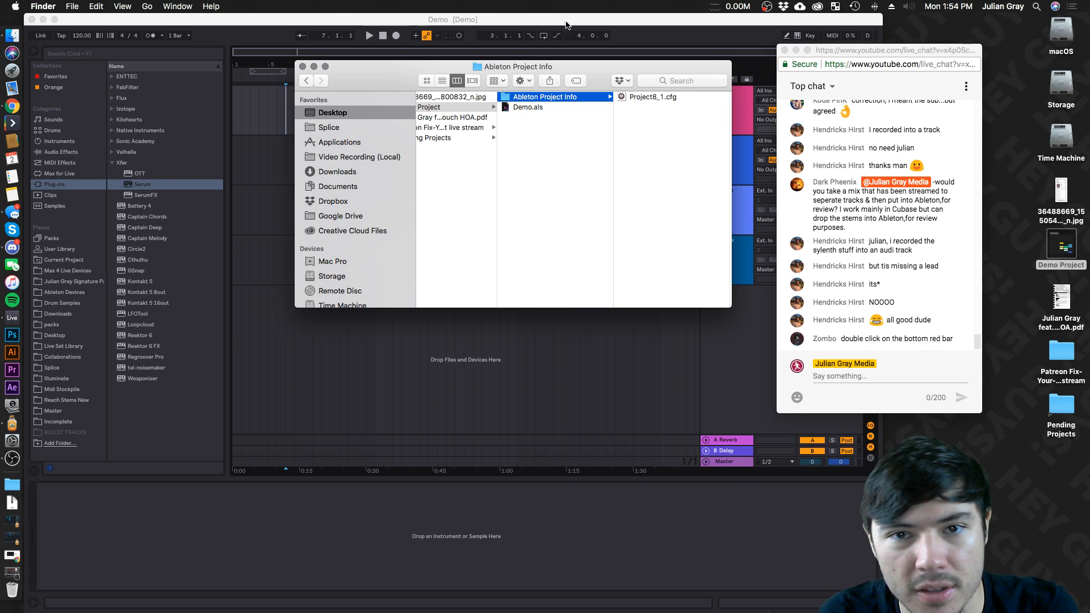
# Return to Ableton Live and browse Drum Samples to Black Octopus, Leviathan, Drums - Cymbal, Crash
pyautogui.click(269, 138)
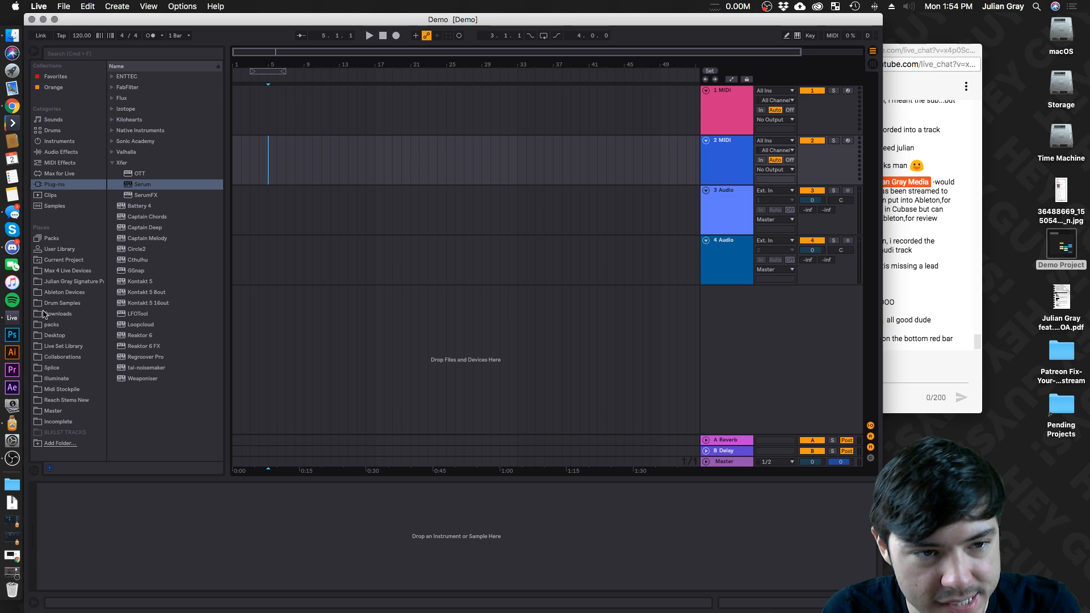
pyautogui.click(55, 306)
pyautogui.click(112, 88)
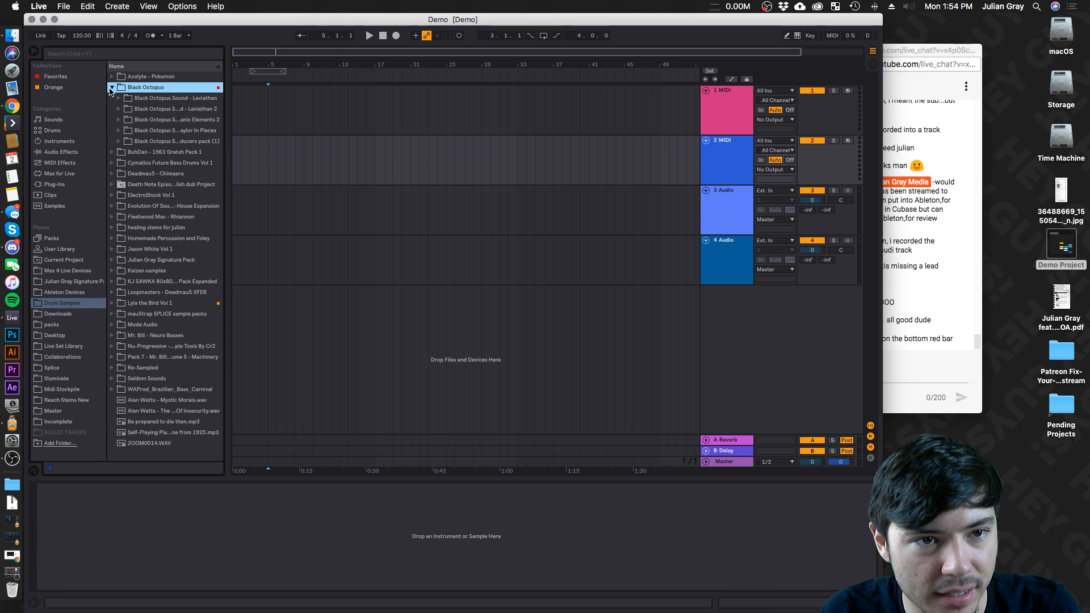
pyautogui.click(118, 99)
pyautogui.click(126, 109)
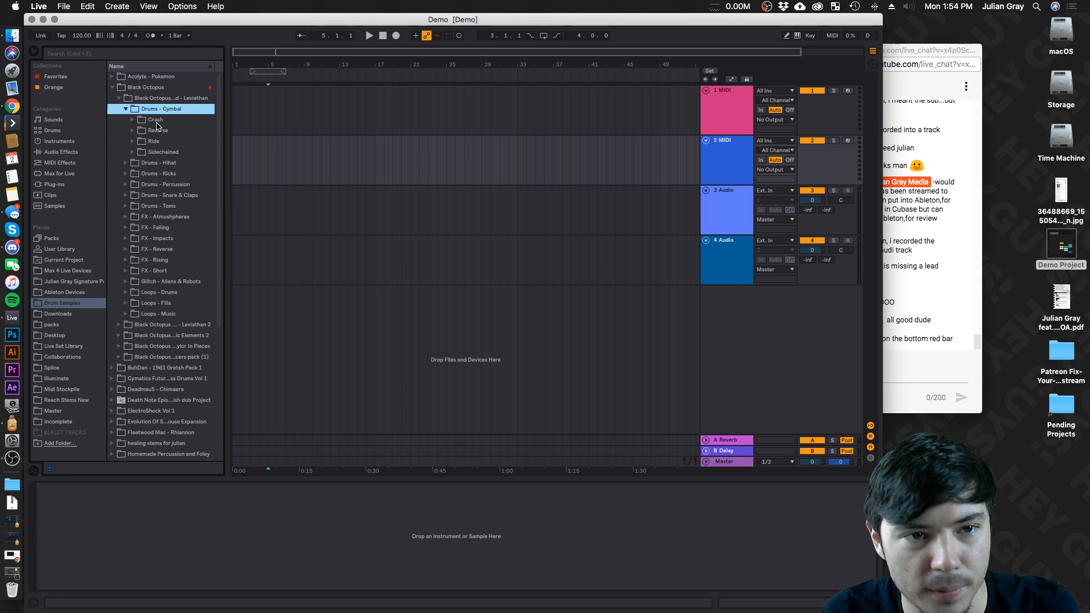
pyautogui.click(133, 120)
# Place the sample Lev_Crash_46.wav on track 2 at bar 17 of the arrangement
pyautogui.click(169, 133)
pyautogui.moveTo(302, 165); pyautogui.dragTo(377, 165)
pyautogui.click(377, 180)
pyautogui.click(373, 172)
pyautogui.moveTo(368, 169)
pyautogui.mouseDown()
pyautogui.moveTo(489, 159)
pyautogui.moveTo(364, 161)
pyautogui.moveTo(376, 161)
pyautogui.mouseUp()
pyautogui.click(492, 155)
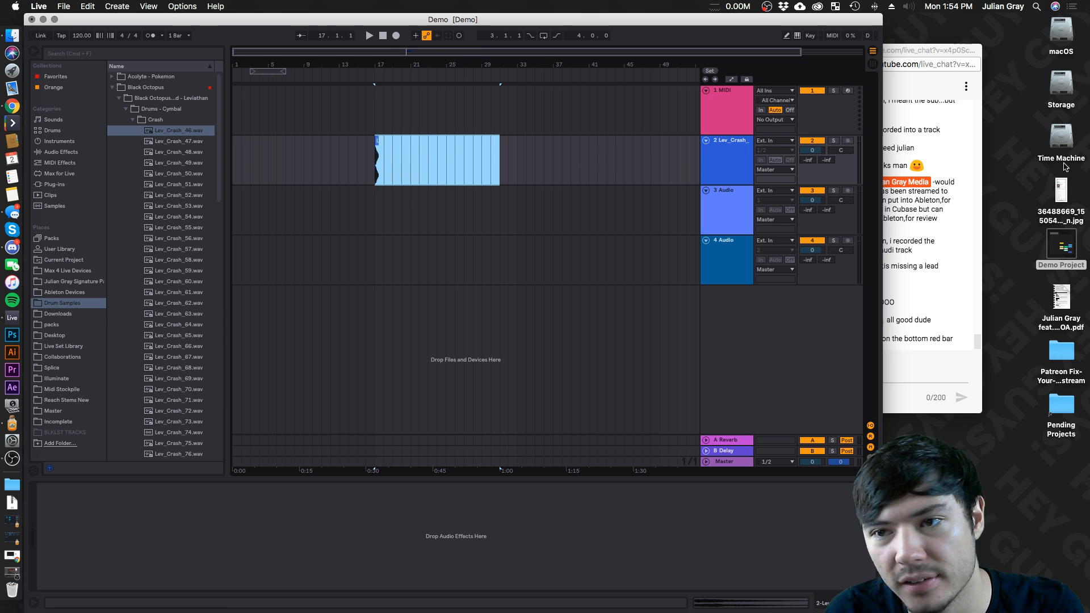
# Reopen the Demo Project folder in Finder, check Ableton Project Info, and move the window clear of the arrangement
pyautogui.doubleClick(1061, 251)
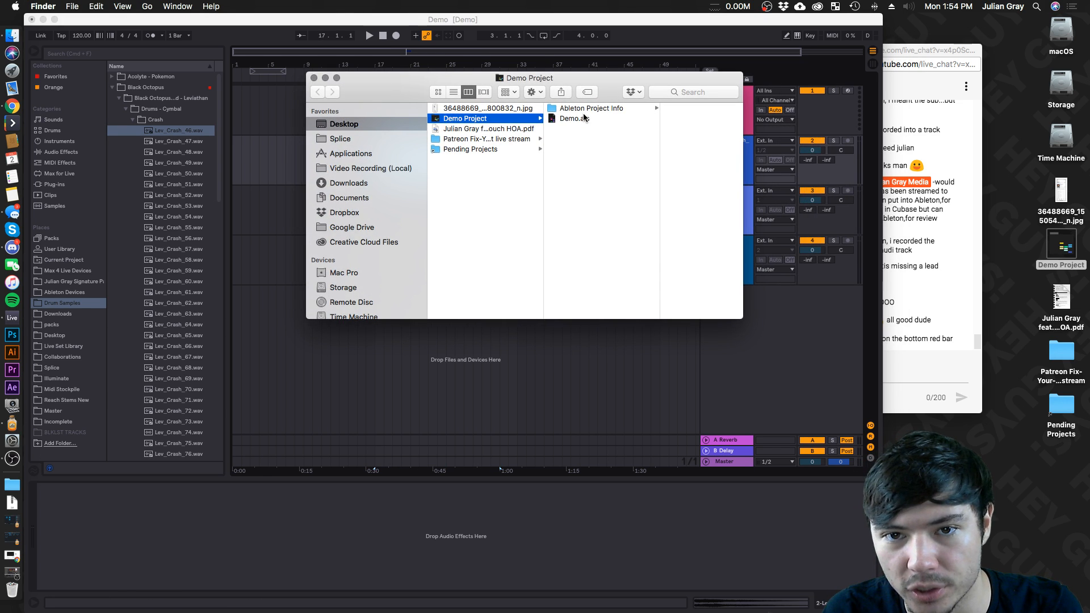
pyautogui.click(586, 109)
pyautogui.moveTo(586, 83); pyautogui.dragTo(961, 237)
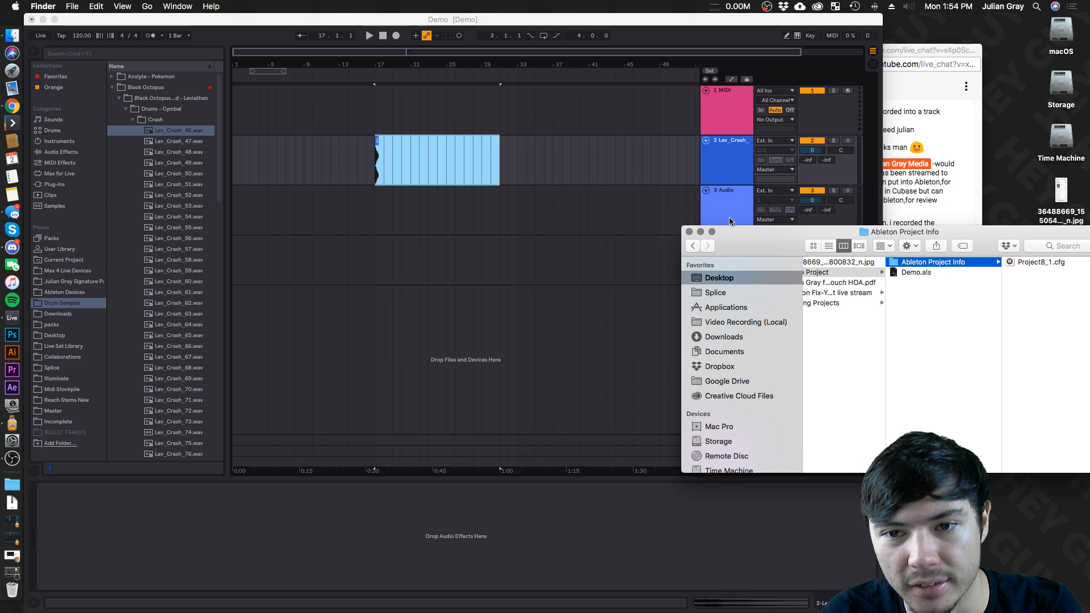
# Return to Ableton Live, select the range around the crash clip, and collapse and reopen its source folder Black Octopus
pyautogui.click(382, 160)
pyautogui.moveTo(385, 160)
pyautogui.mouseDown()
pyautogui.moveTo(348, 155)
pyautogui.moveTo(366, 154)
pyautogui.mouseUp()
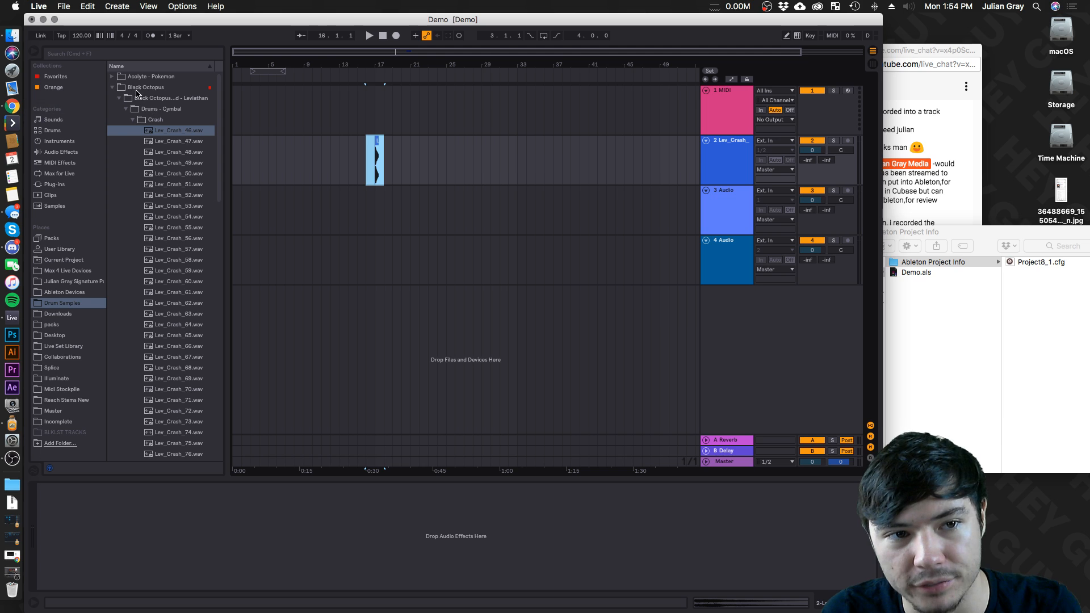
pyautogui.click(112, 89)
pyautogui.click(111, 89)
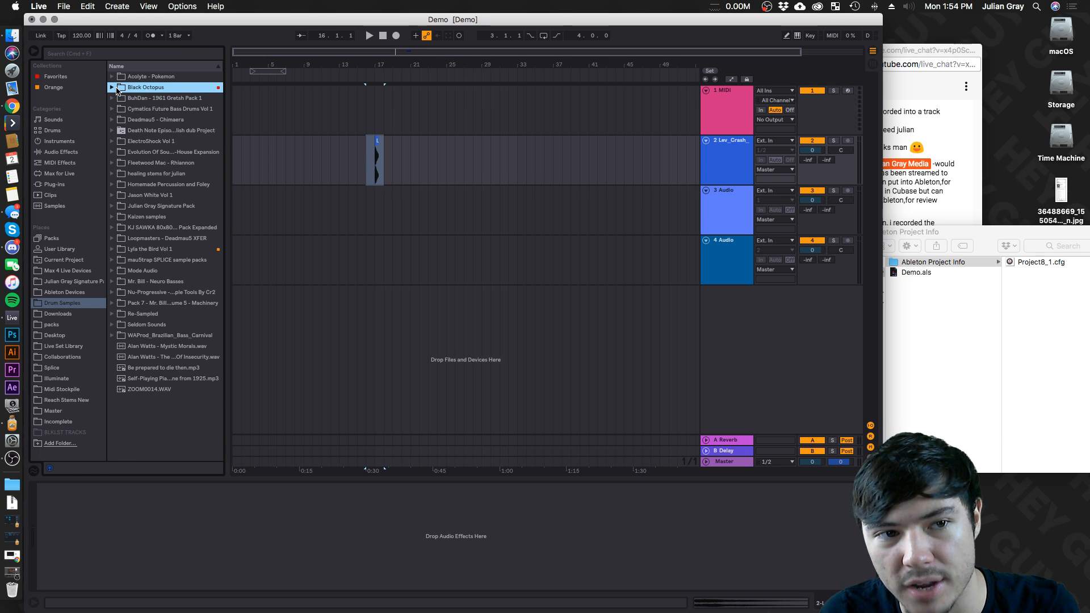
pyautogui.click(113, 89)
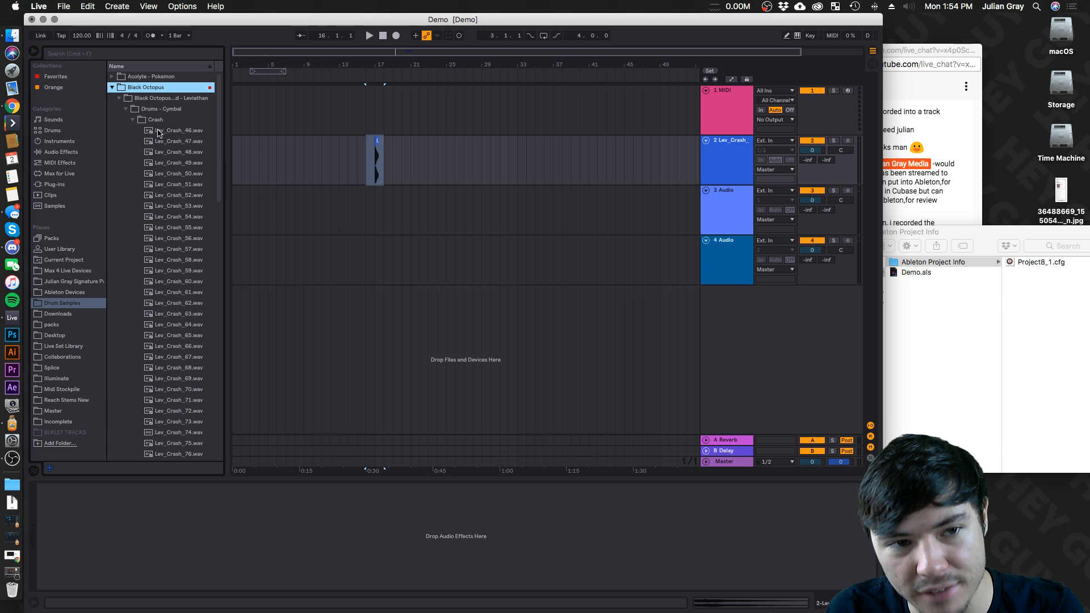
# Examine the crash clip at bar 17 on track 2 alongside its Black Octopus source folder
pyautogui.click(348, 150)
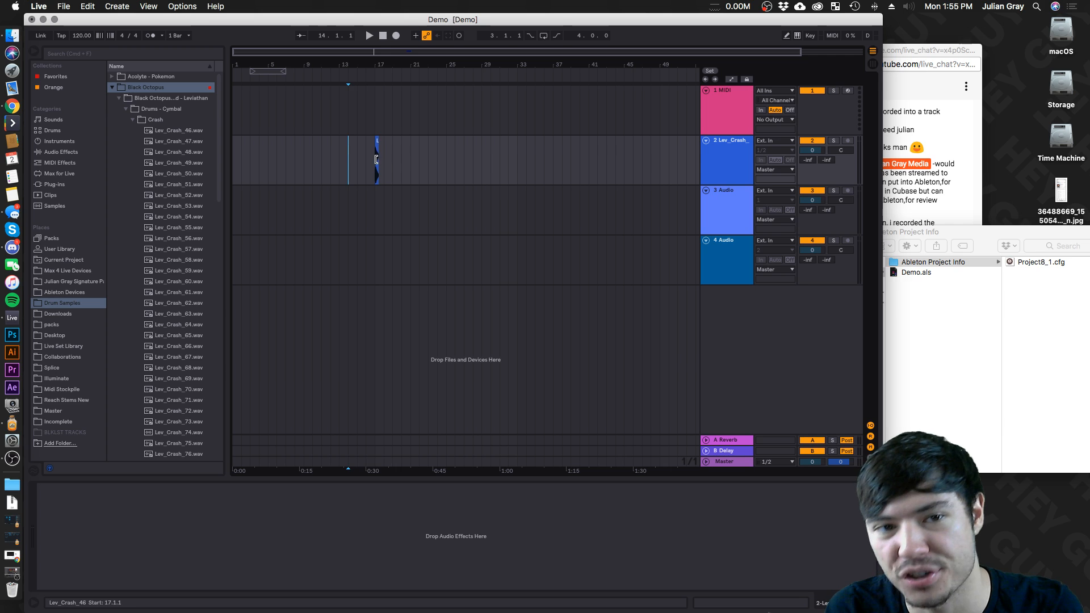
pyautogui.click(418, 149)
pyautogui.moveTo(373, 148)
pyautogui.mouseDown()
pyautogui.moveTo(445, 142)
pyautogui.moveTo(357, 153)
pyautogui.moveTo(494, 152)
pyautogui.moveTo(373, 151)
pyautogui.mouseUp()
pyautogui.click(401, 151)
pyautogui.click(411, 157)
pyautogui.click(375, 150)
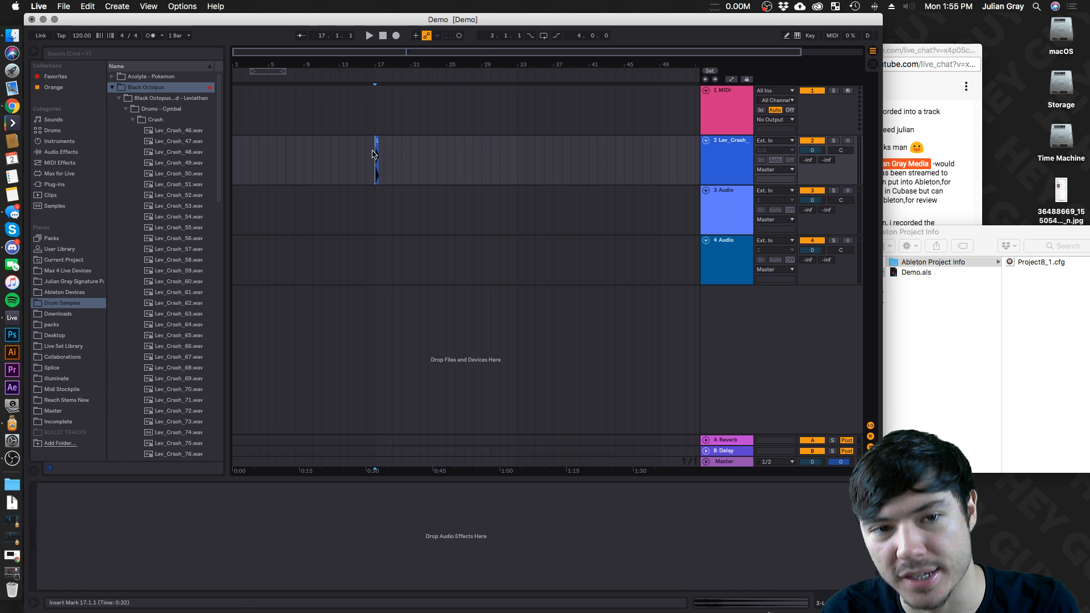
pyautogui.click(144, 88)
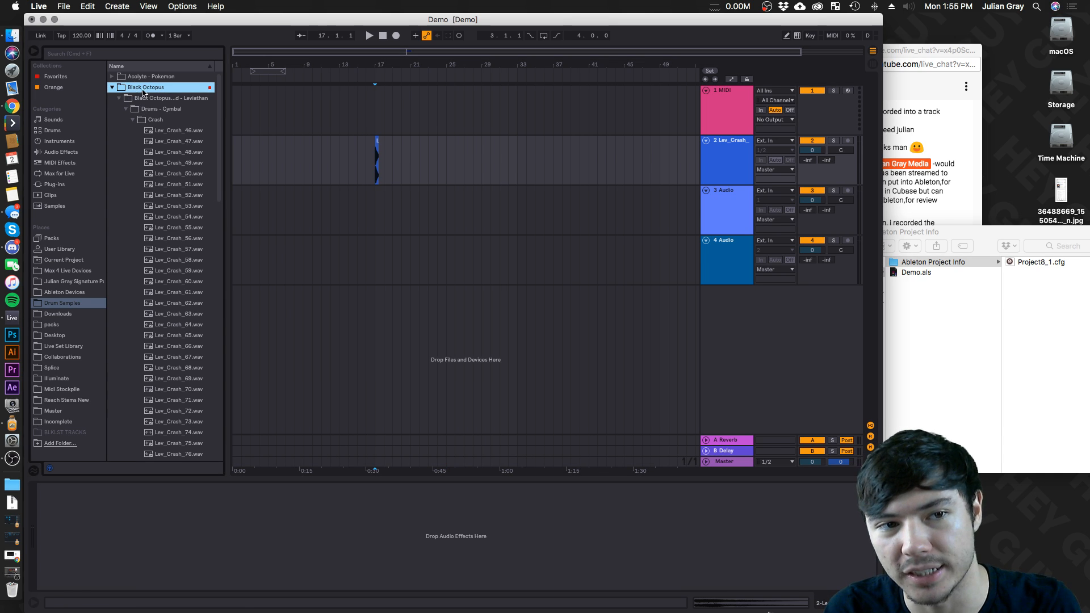
pyautogui.moveTo(368, 166); pyautogui.dragTo(500, 166)
pyautogui.click(445, 166)
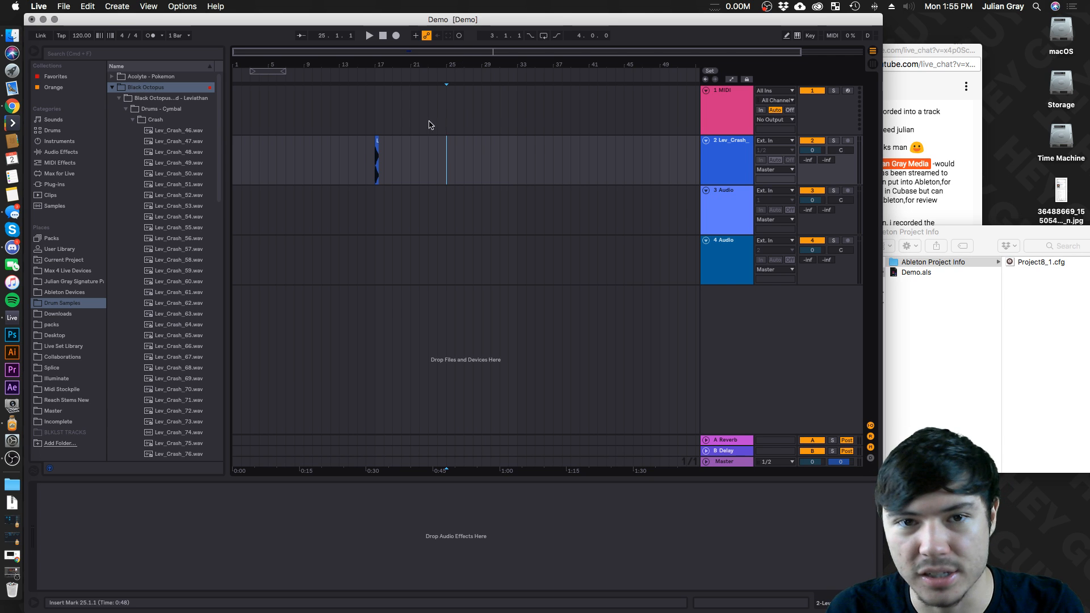
# Collect All and Save the set, including files from elsewhere, other Projects and the User Library, but not Factory Packs
pyautogui.click(64, 6)
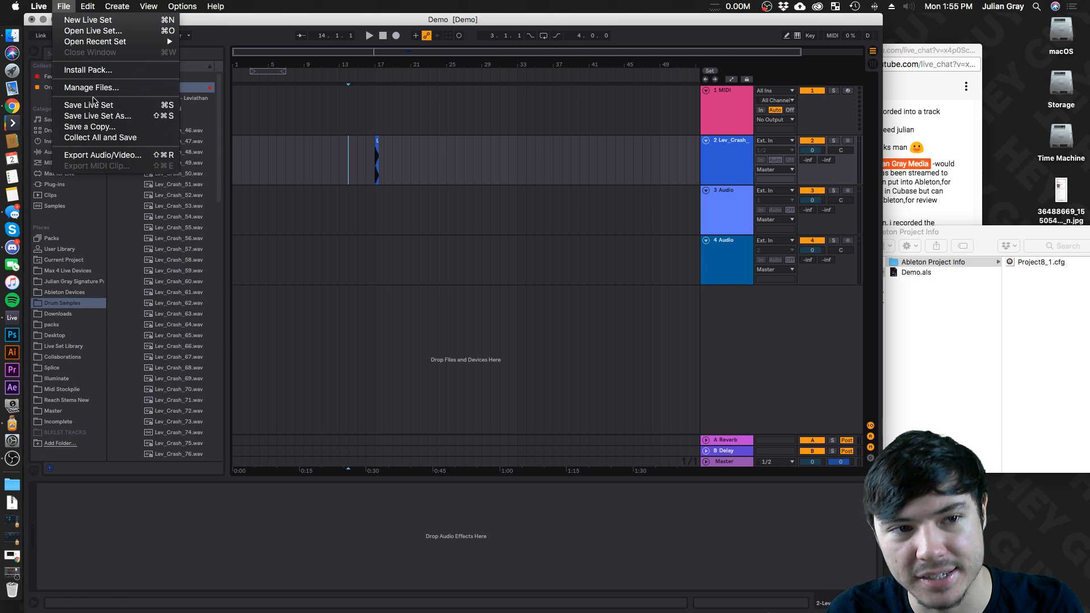
pyautogui.click(99, 138)
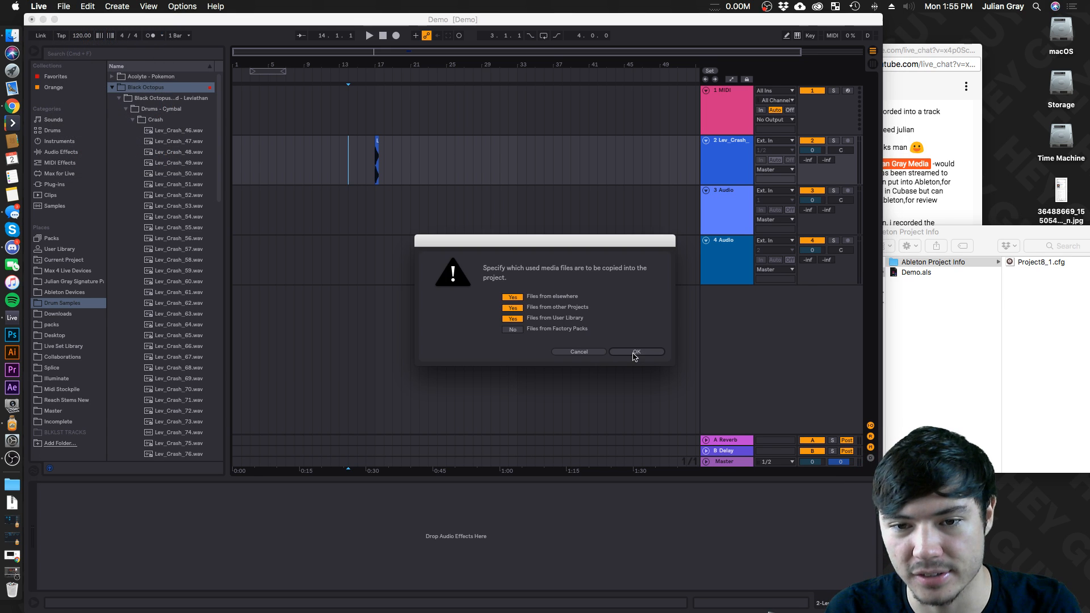
pyautogui.click(636, 352)
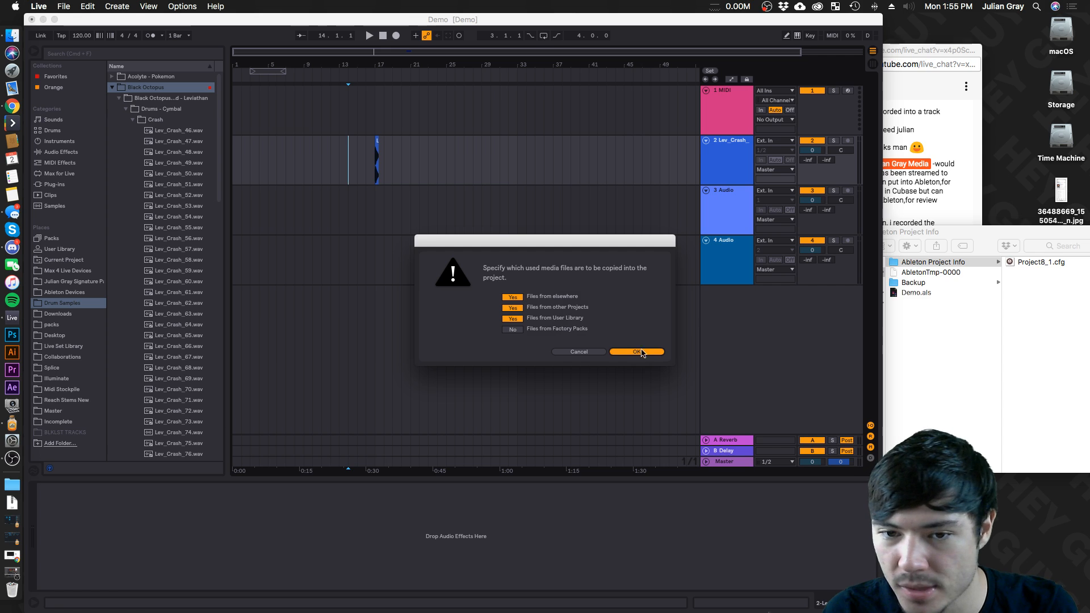
# Switch to the Demo Project folder in Finder and inspect the collected crash sample in Samples, Imported
pyautogui.click(892, 262)
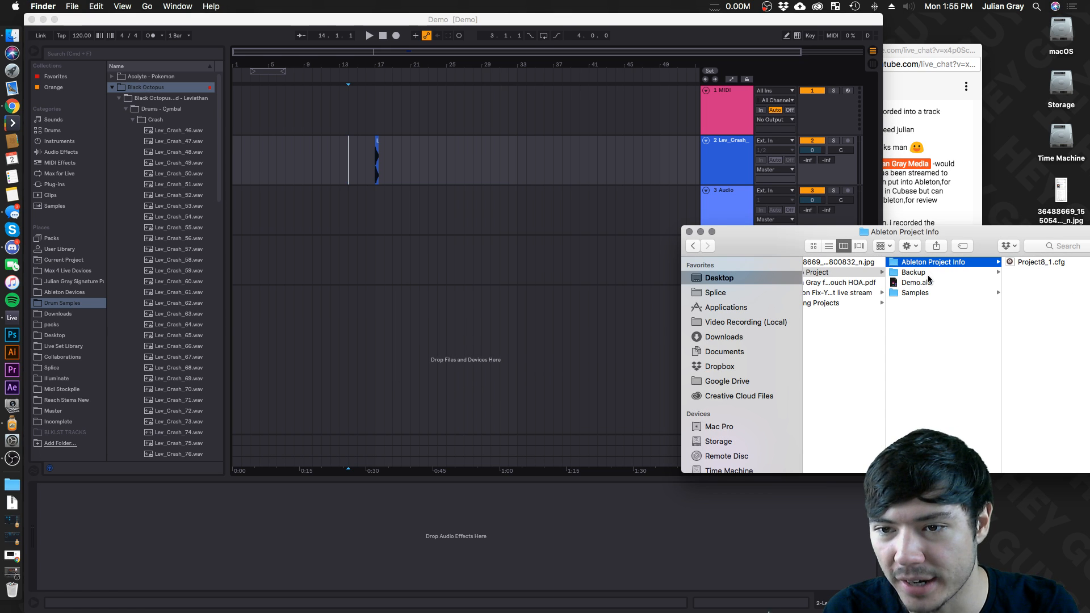
pyautogui.moveTo(920, 233); pyautogui.dragTo(773, 222)
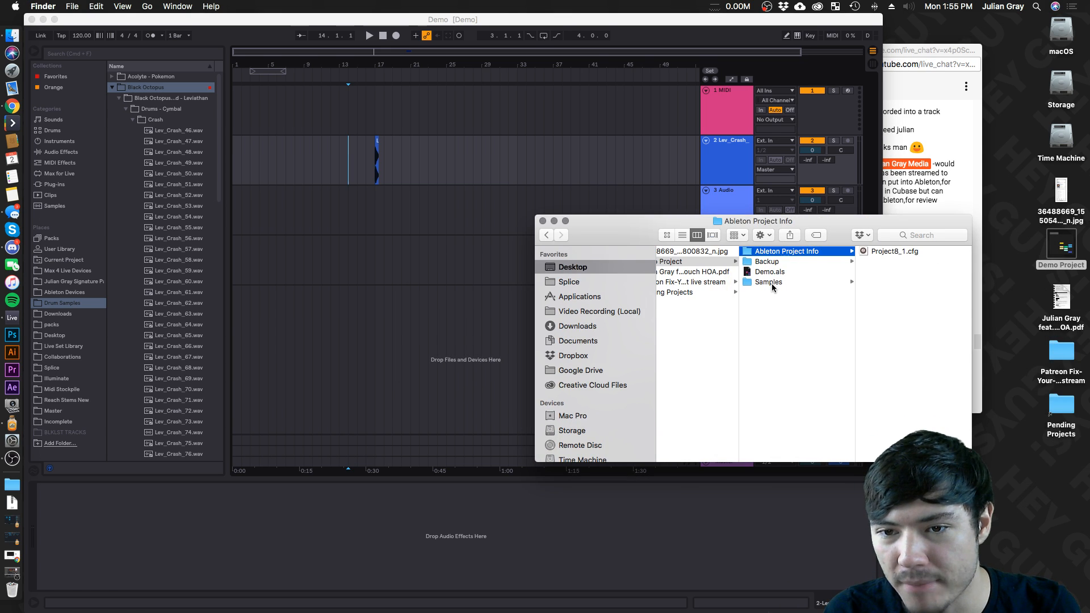
pyautogui.click(772, 282)
pyautogui.click(904, 252)
pyautogui.click(904, 252)
pyautogui.hscroll(-5, 823, 294)
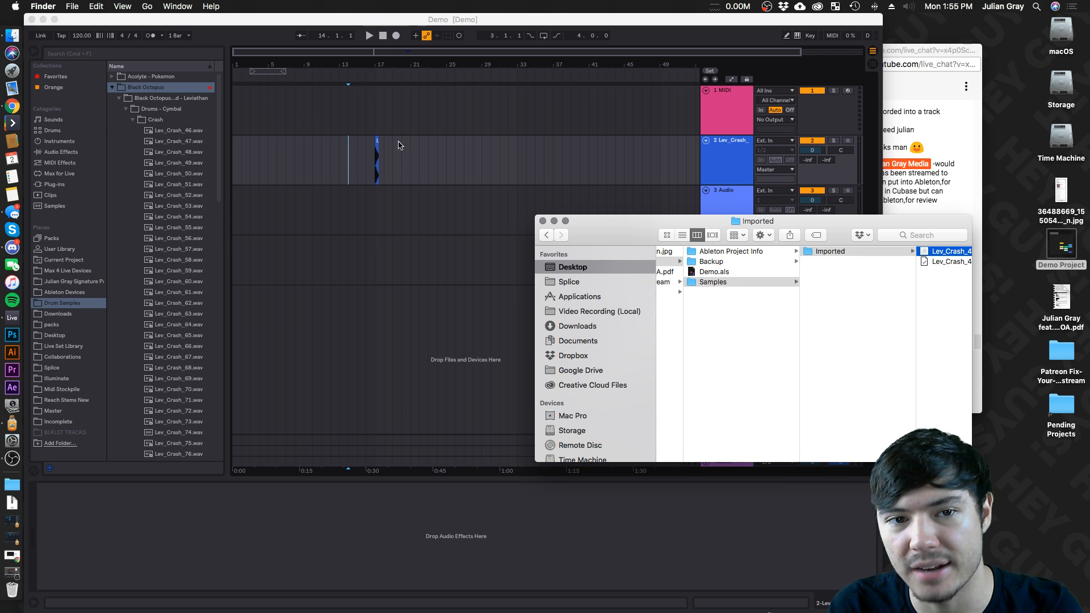
pyautogui.hscroll(-2, 900, 266)
# Go through the project's folder levels again, from Demo Project into Samples and Imported, to check the collected files
pyautogui.click(727, 280)
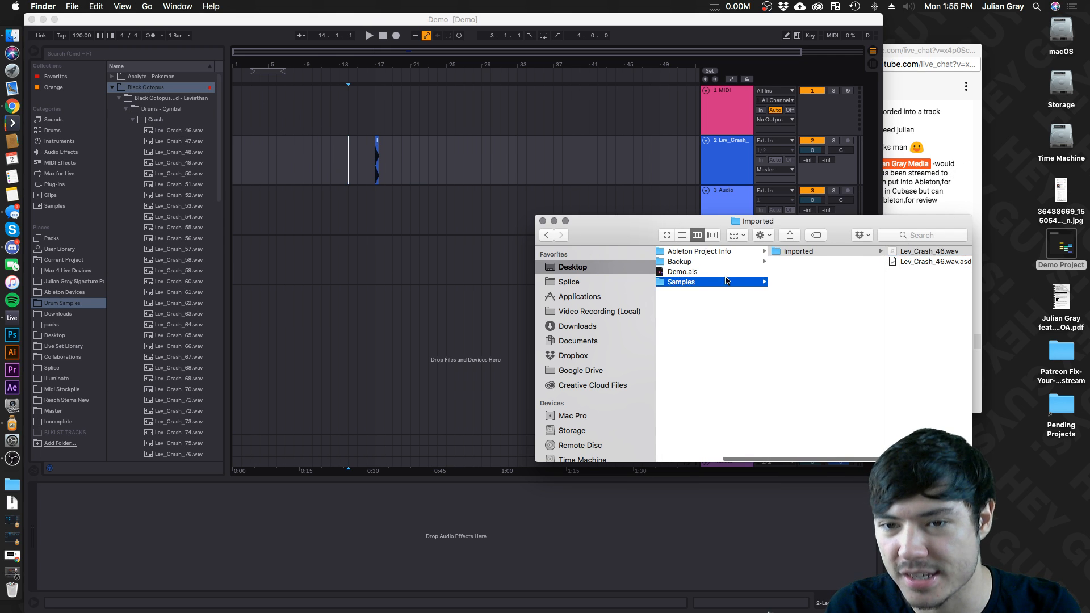
pyautogui.click(824, 251)
pyautogui.hscroll(-5, 806, 264)
pyautogui.click(805, 263)
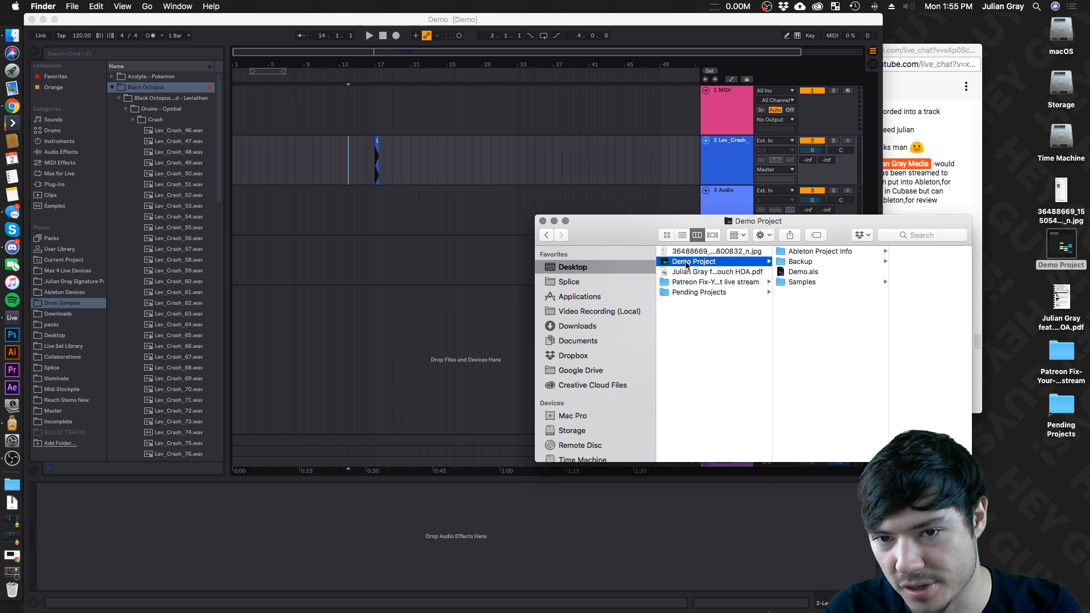
pyautogui.click(795, 282)
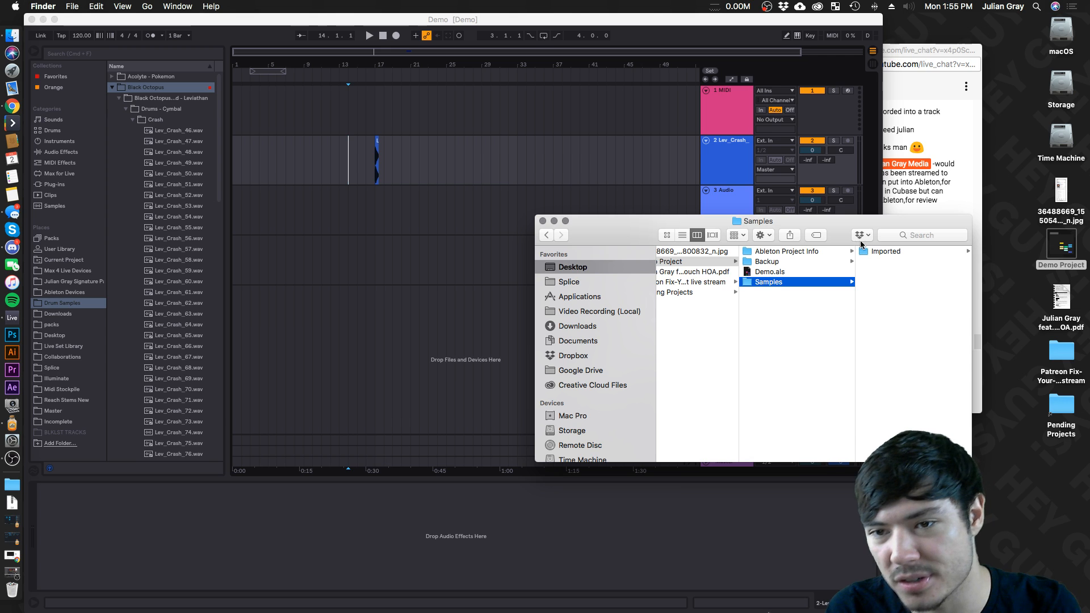
pyautogui.click(888, 253)
pyautogui.click(922, 252)
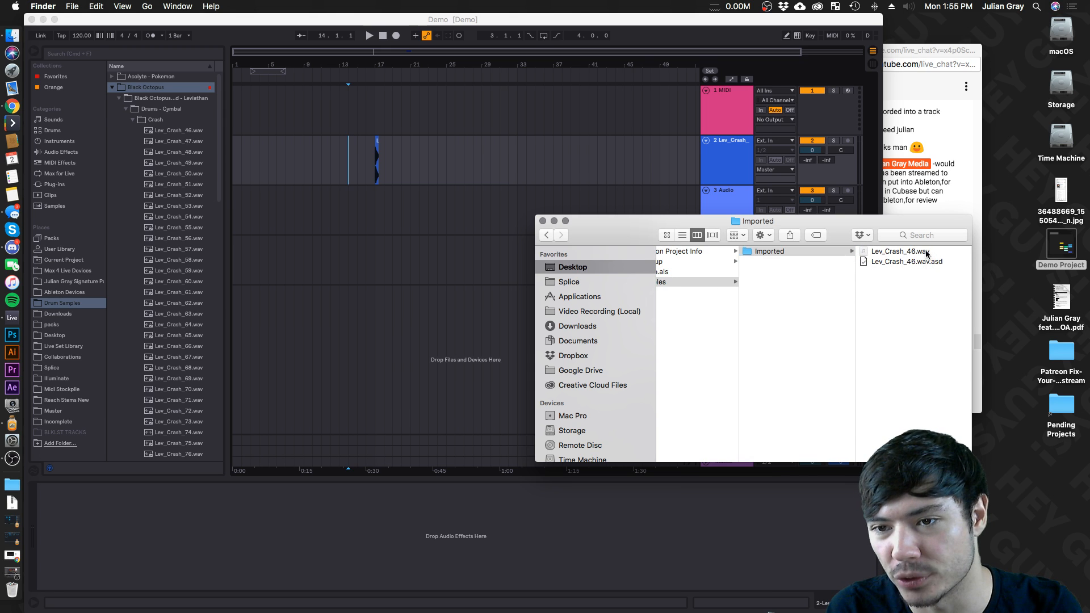
pyautogui.hscroll(-5, 816, 342)
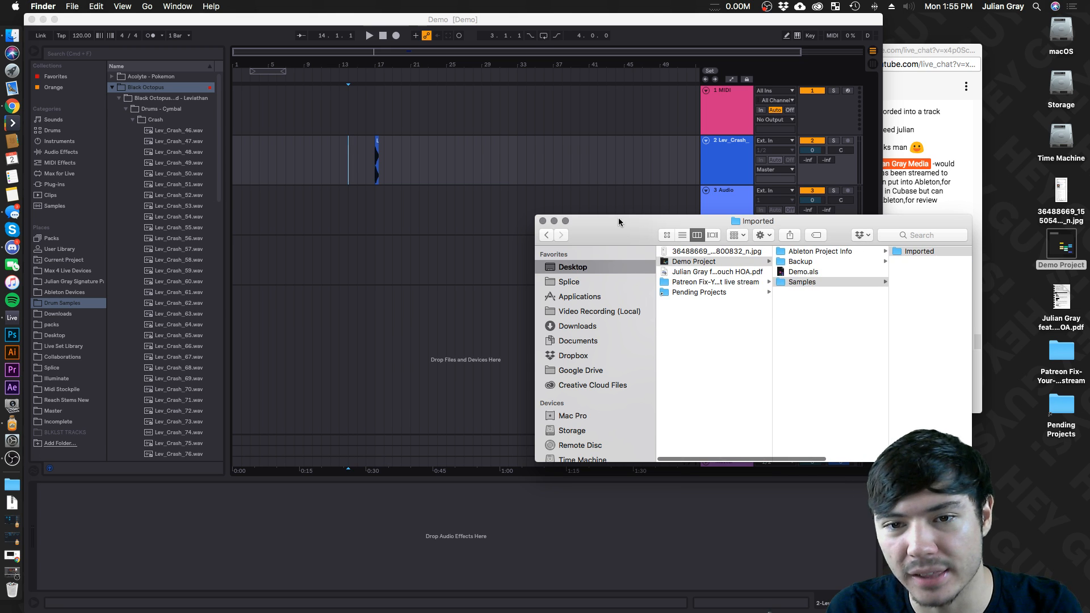
# Reposition the Finder window and review the Samples folder and Demo.als inside Demo Project
pyautogui.moveTo(616, 218); pyautogui.dragTo(487, 195)
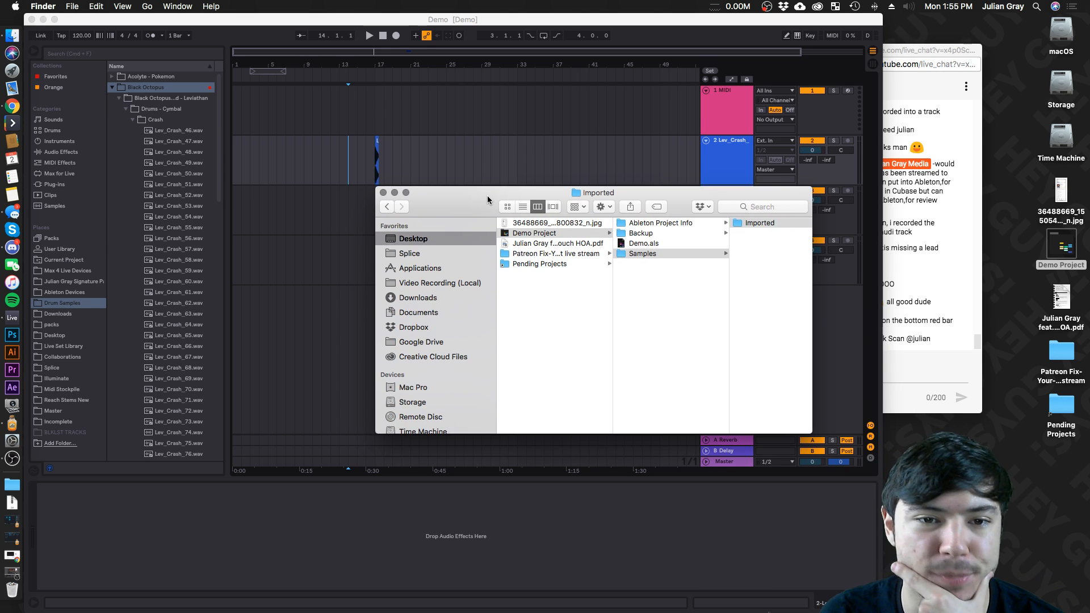
pyautogui.click(631, 254)
pyautogui.click(648, 263)
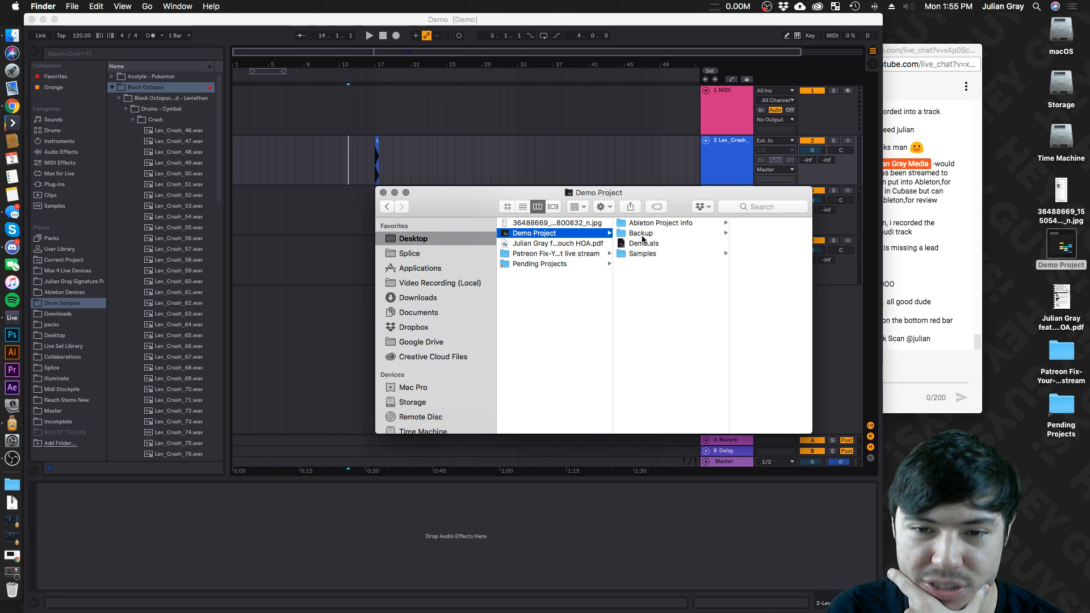
pyautogui.click(646, 293)
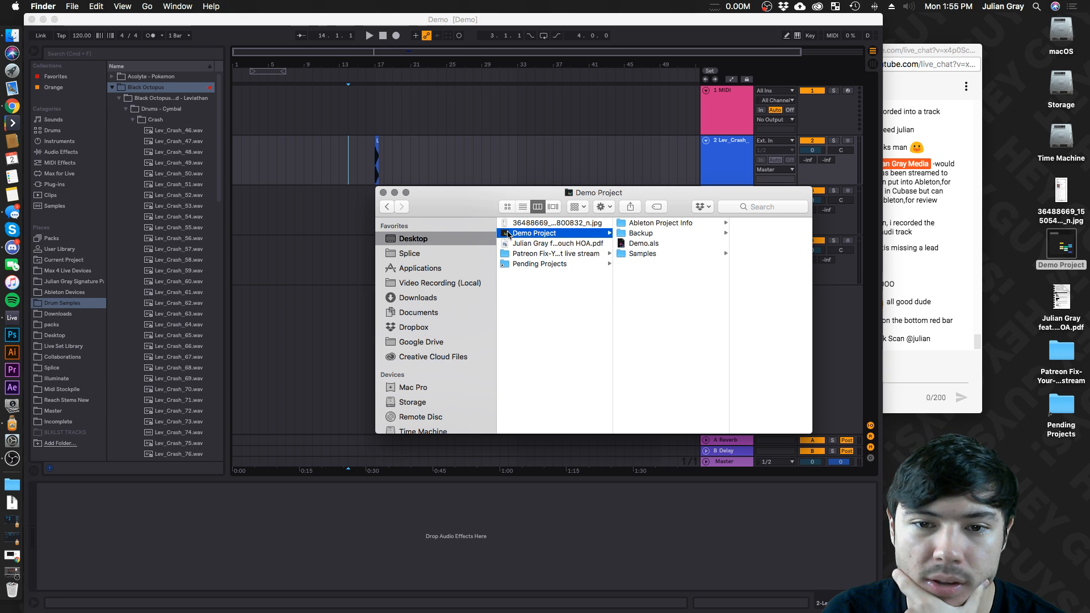
pyautogui.moveTo(605, 197); pyautogui.dragTo(549, 202)
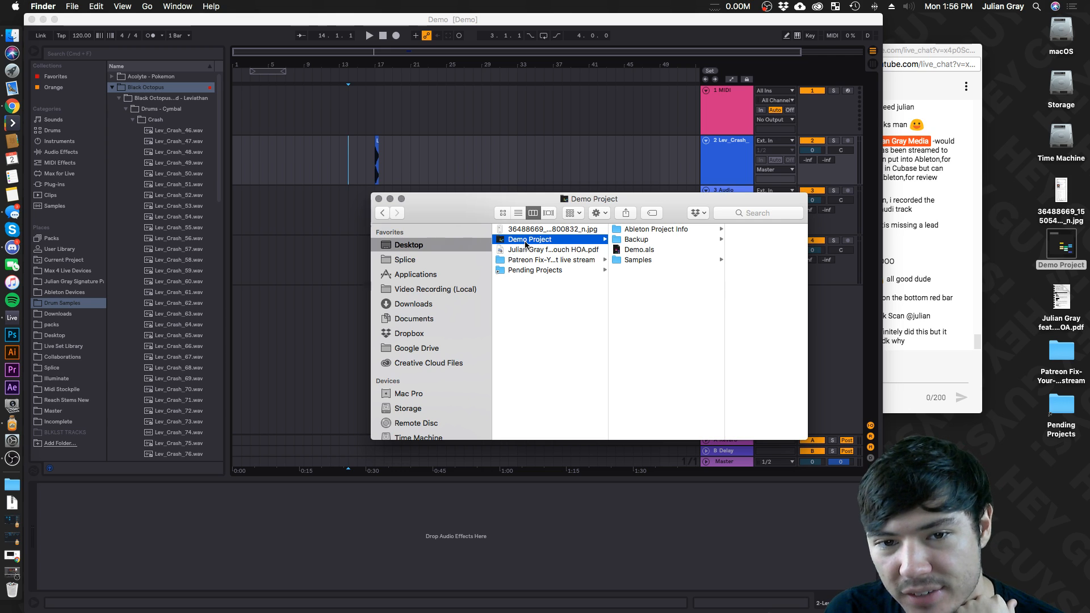
pyautogui.click(665, 287)
pyautogui.click(665, 265)
pyautogui.click(651, 339)
pyautogui.click(640, 261)
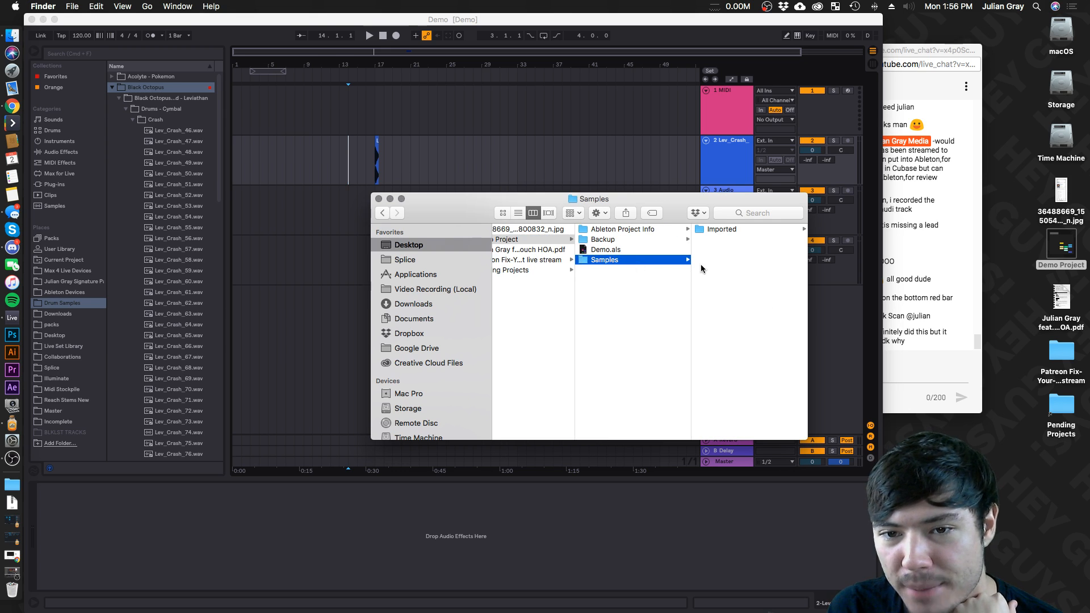
pyautogui.click(607, 251)
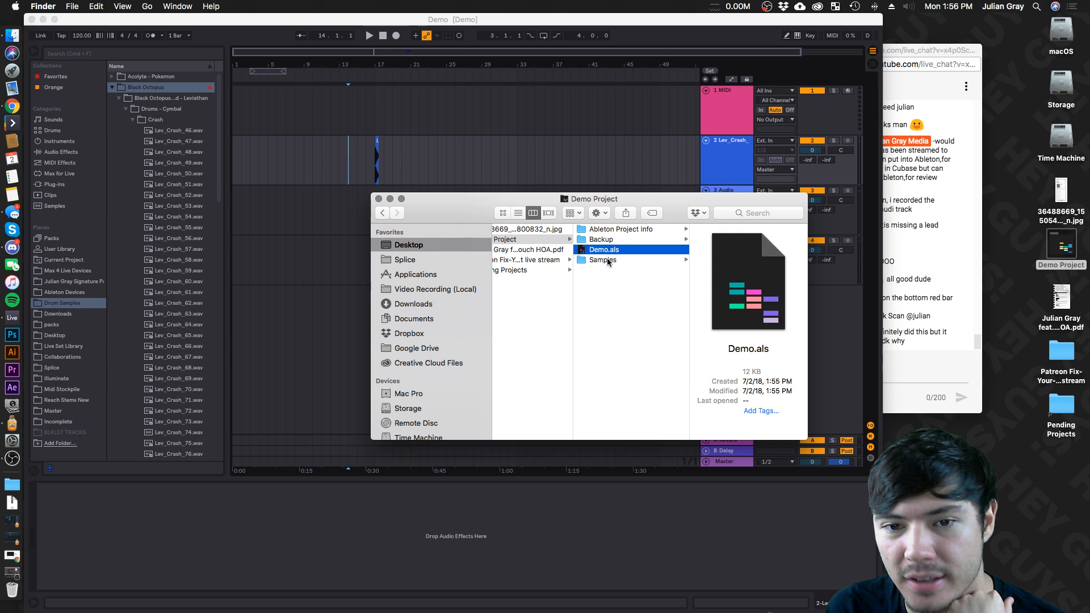
# Browse from the Demo Project folder into Samples and Imported to examine where the collected crash sample is stored
pyautogui.click(624, 258)
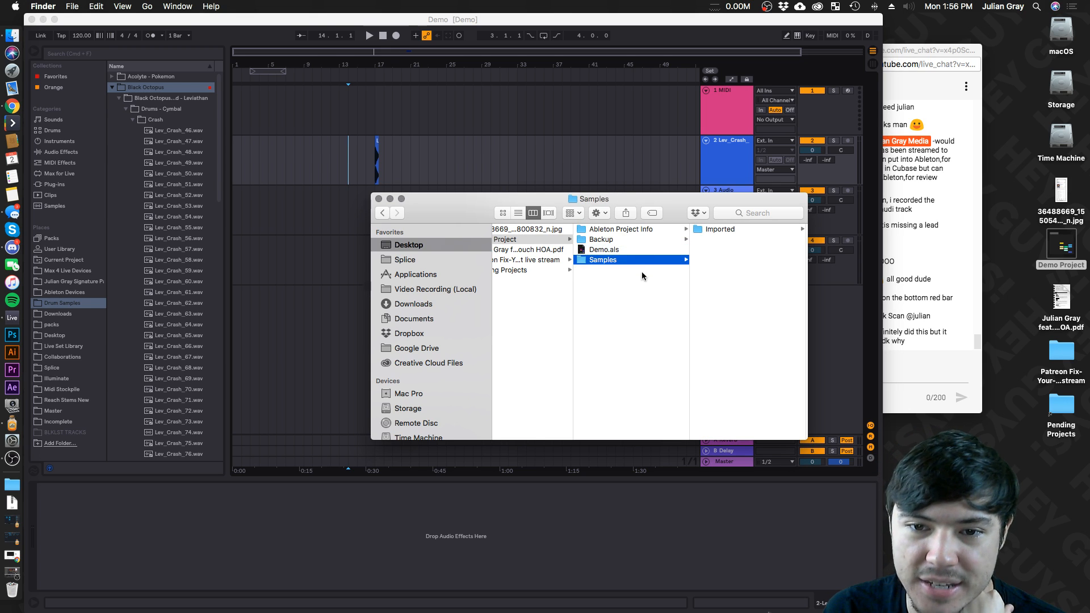
pyautogui.click(641, 275)
pyautogui.click(615, 258)
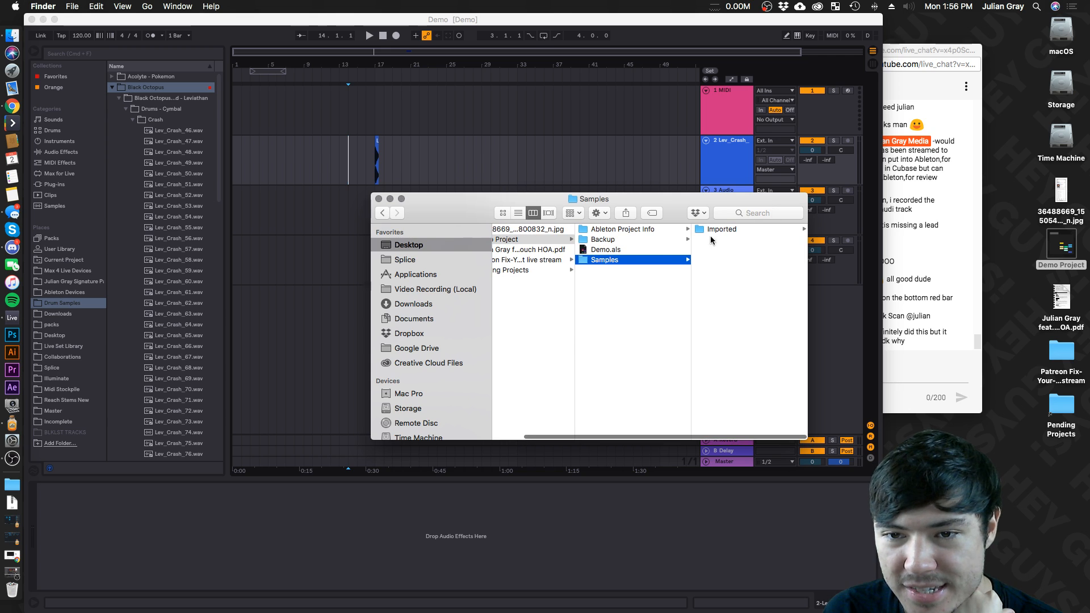
pyautogui.click(715, 230)
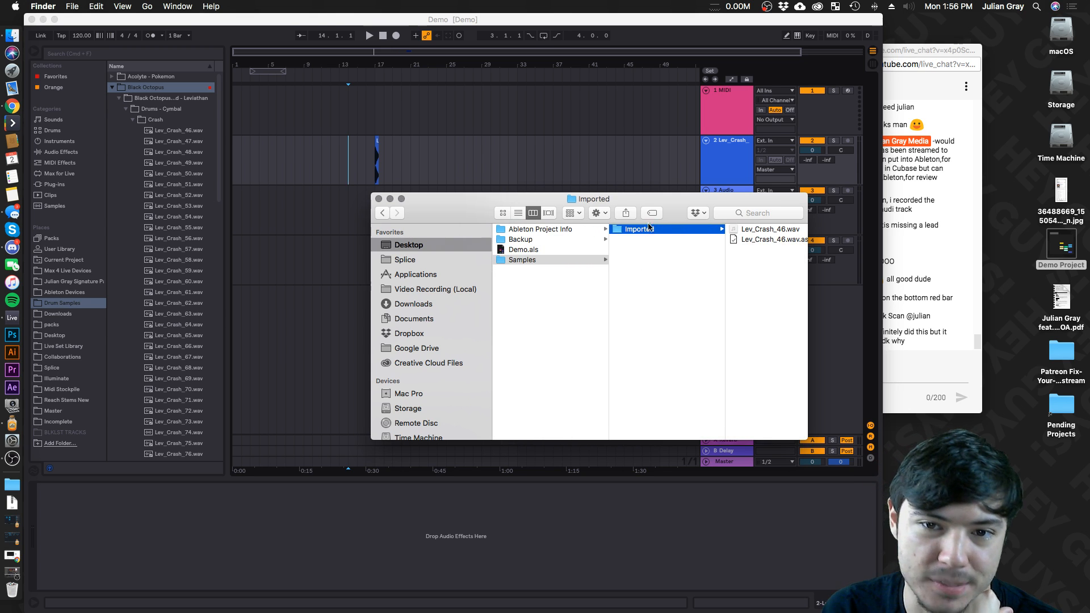
pyautogui.moveTo(655, 198)
pyautogui.mouseDown()
pyautogui.moveTo(639, 188)
pyautogui.moveTo(660, 192)
pyautogui.mouseUp()
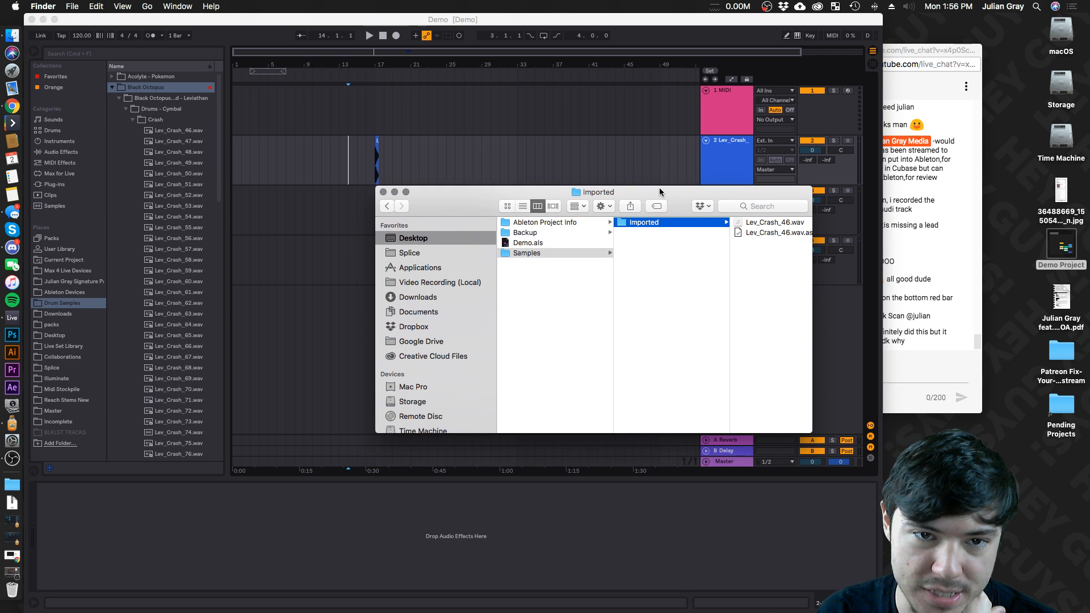
pyautogui.press('Left')
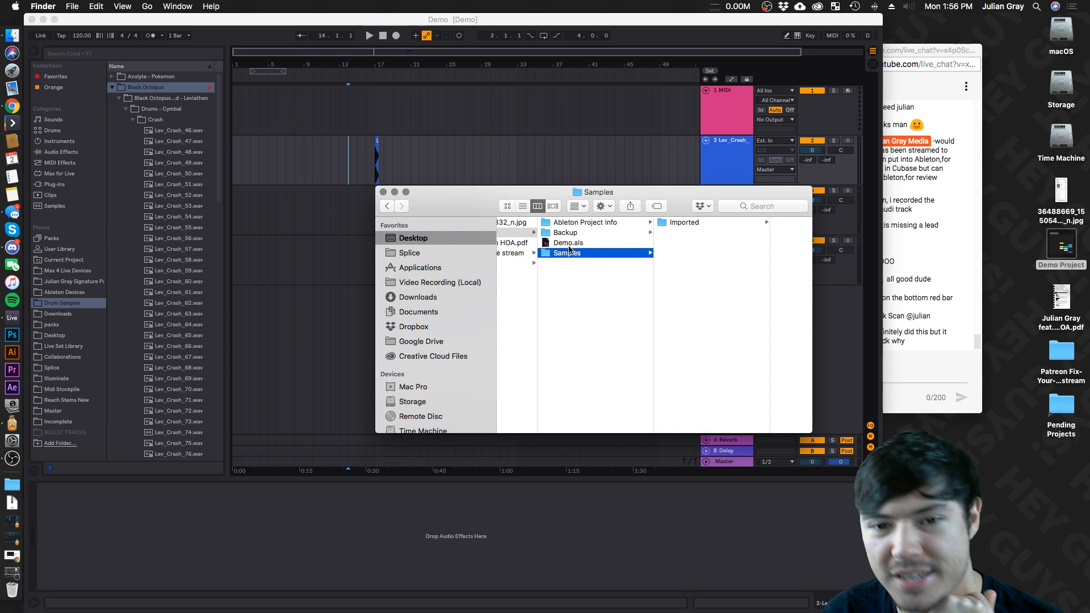
pyautogui.click(629, 255)
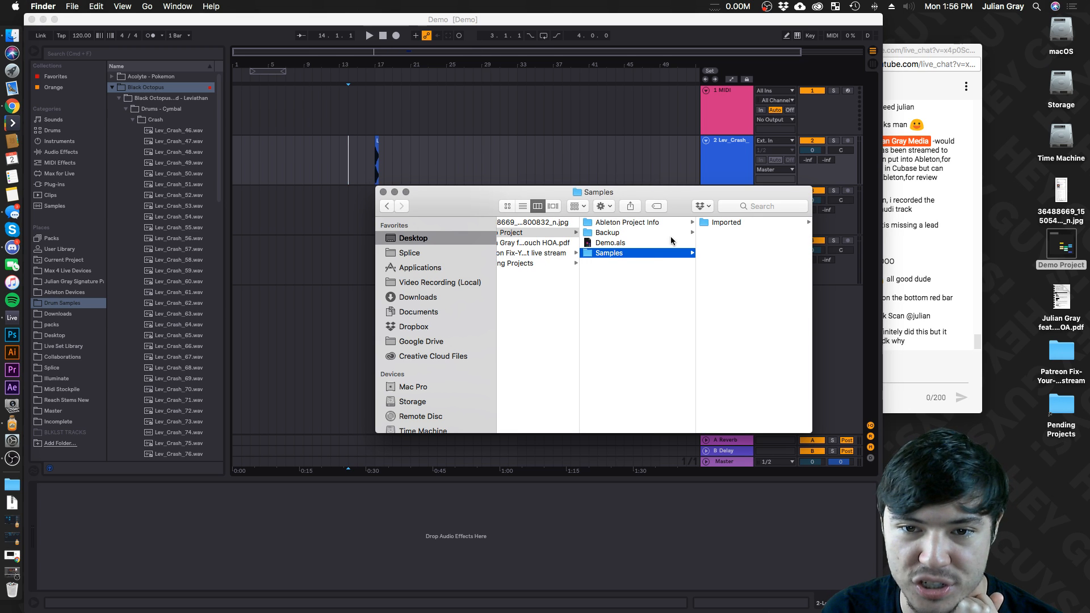
pyautogui.hscroll(2, 670, 274)
pyautogui.click(735, 226)
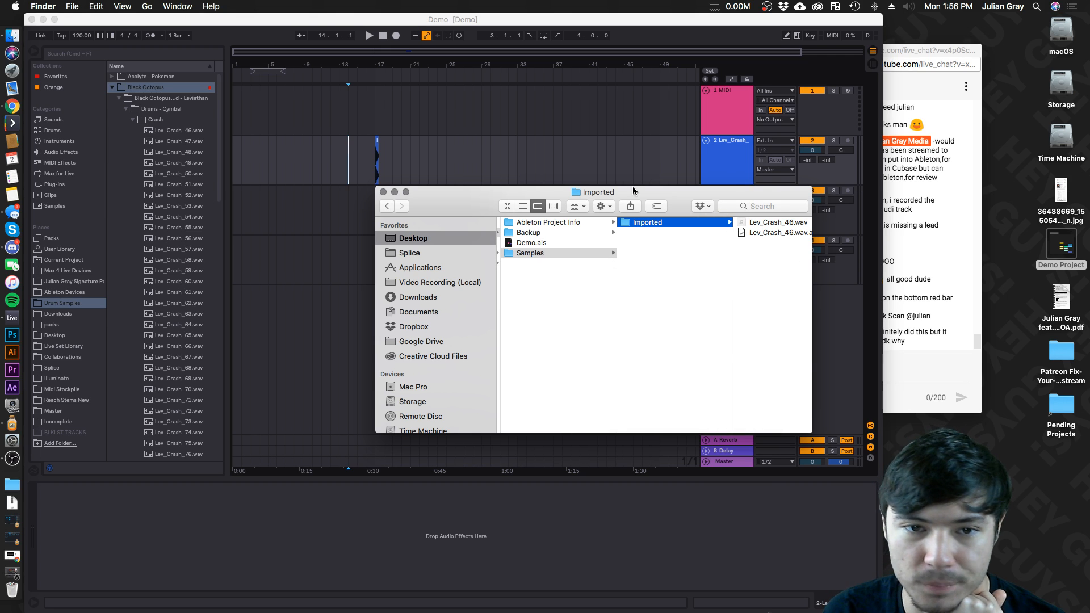
# Compare Demo.als with the contents of Samples, Imported, and return the column view to the project's parent level
pyautogui.moveTo(633, 189); pyautogui.dragTo(632, 188)
pyautogui.click(516, 245)
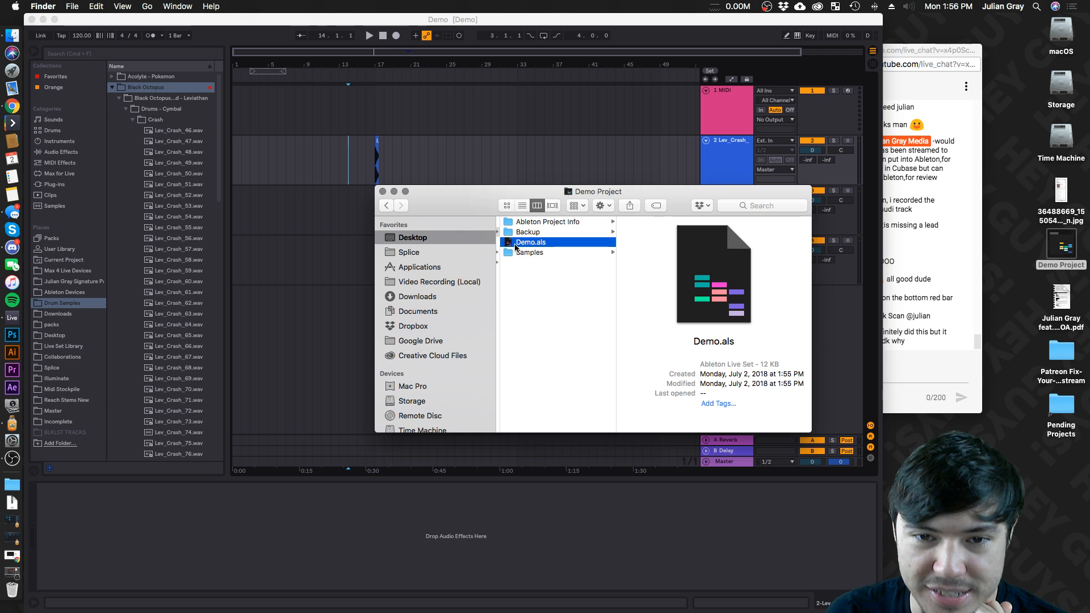
pyautogui.click(528, 252)
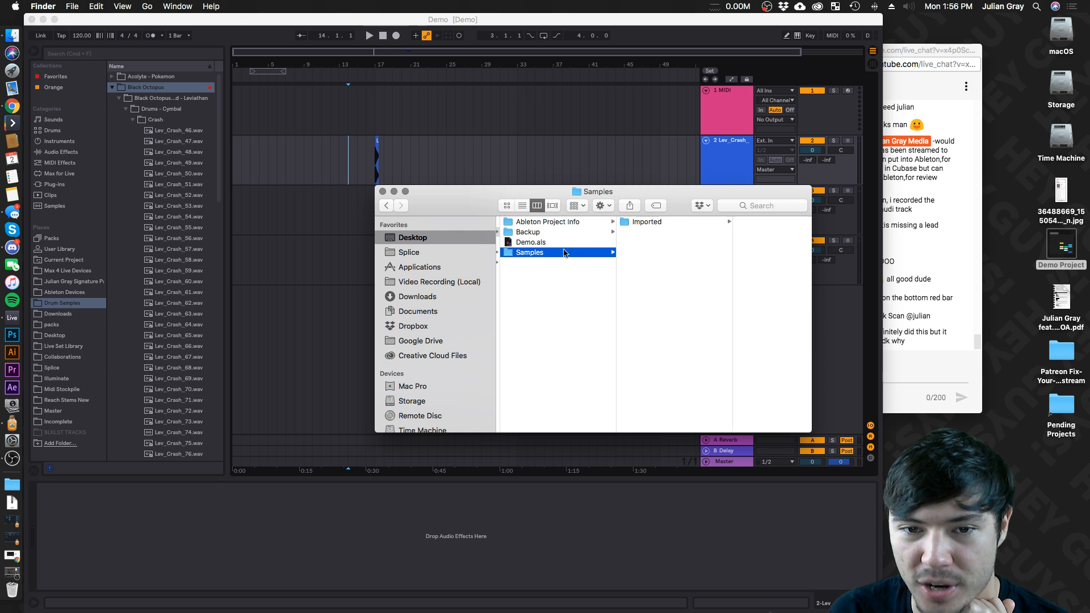
pyautogui.click(675, 222)
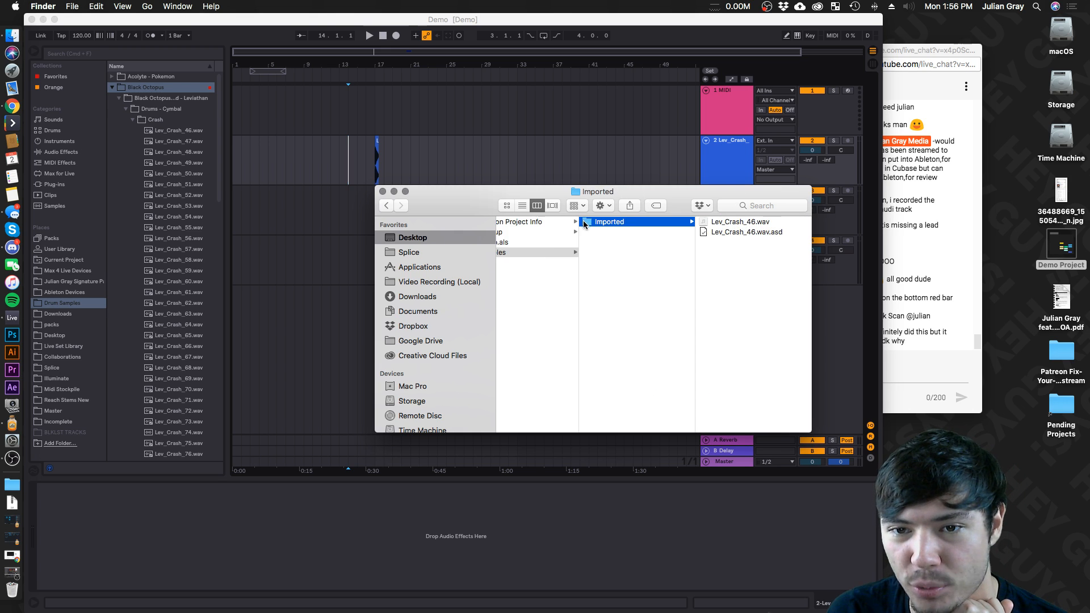
pyautogui.hscroll(-5, 650, 312)
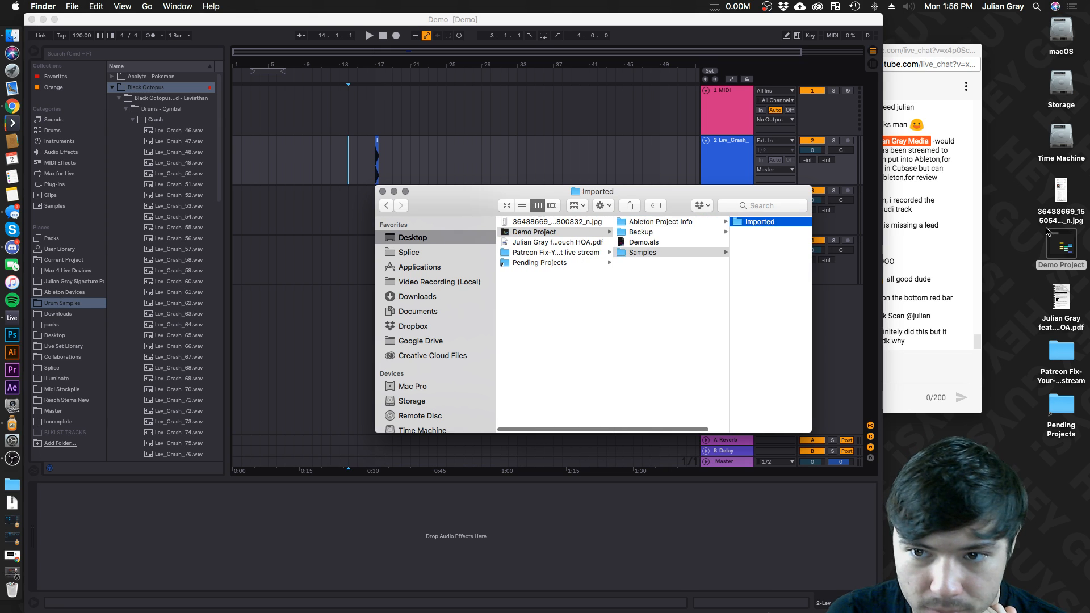
# Check the latest live chat question and close the open Finder windows to get back to the Demo set
pyautogui.click(929, 279)
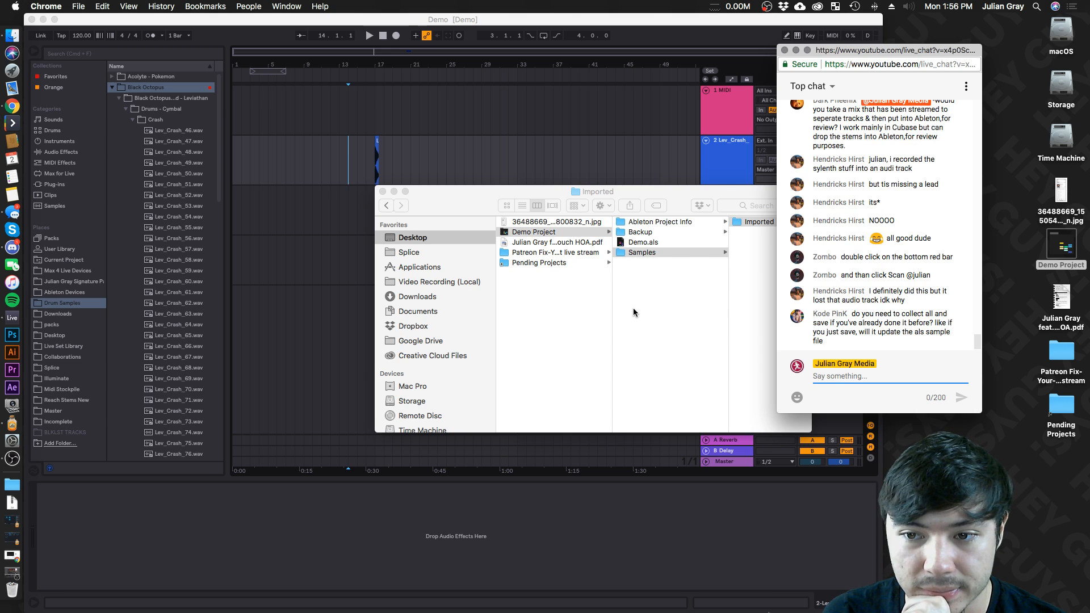
pyautogui.click(632, 308)
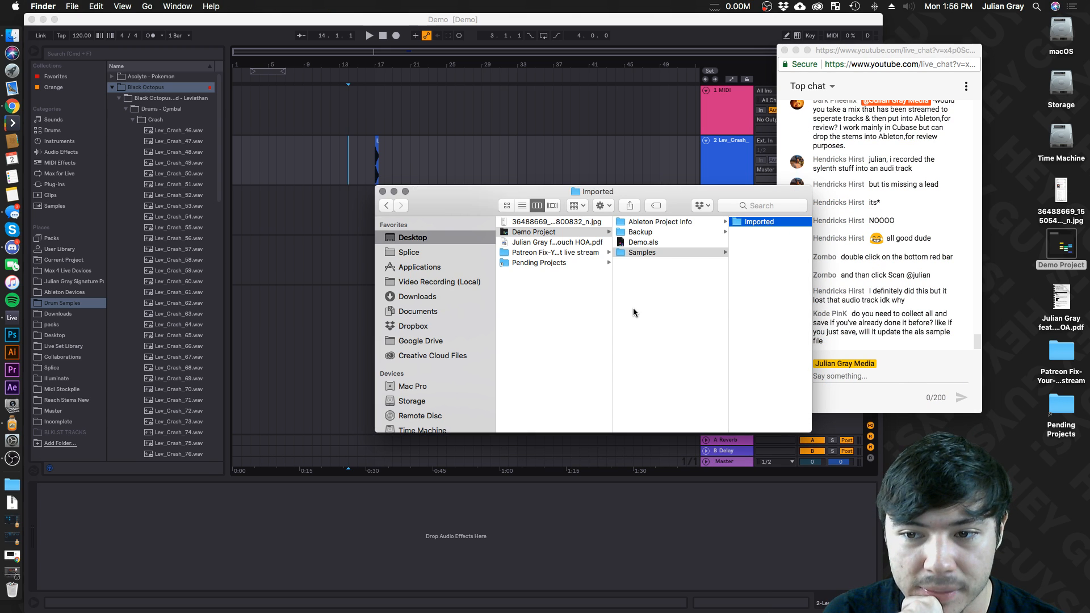
pyautogui.click(382, 192)
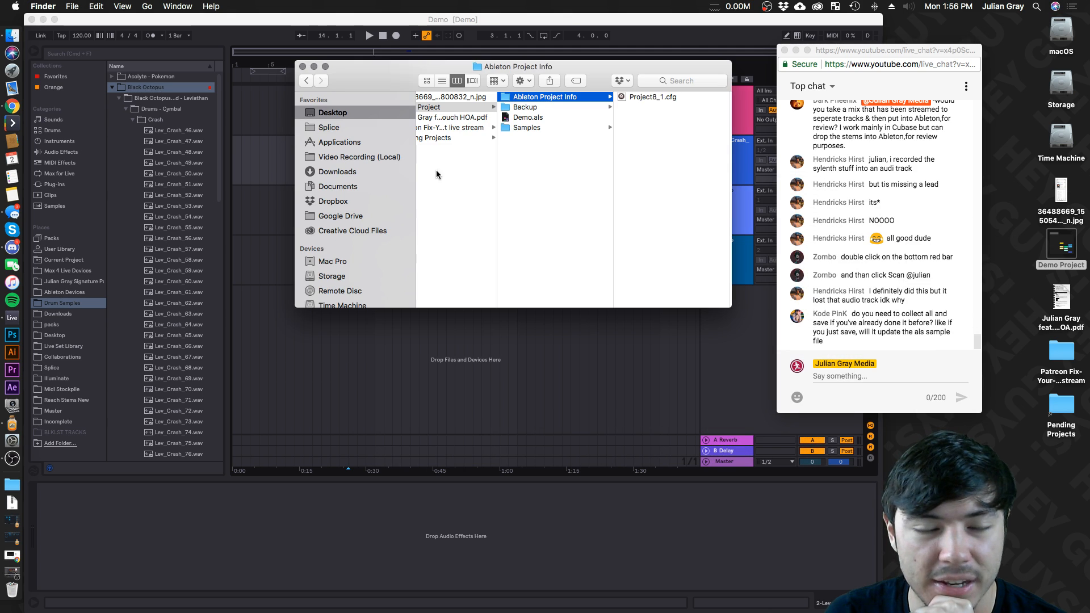
pyautogui.click(303, 66)
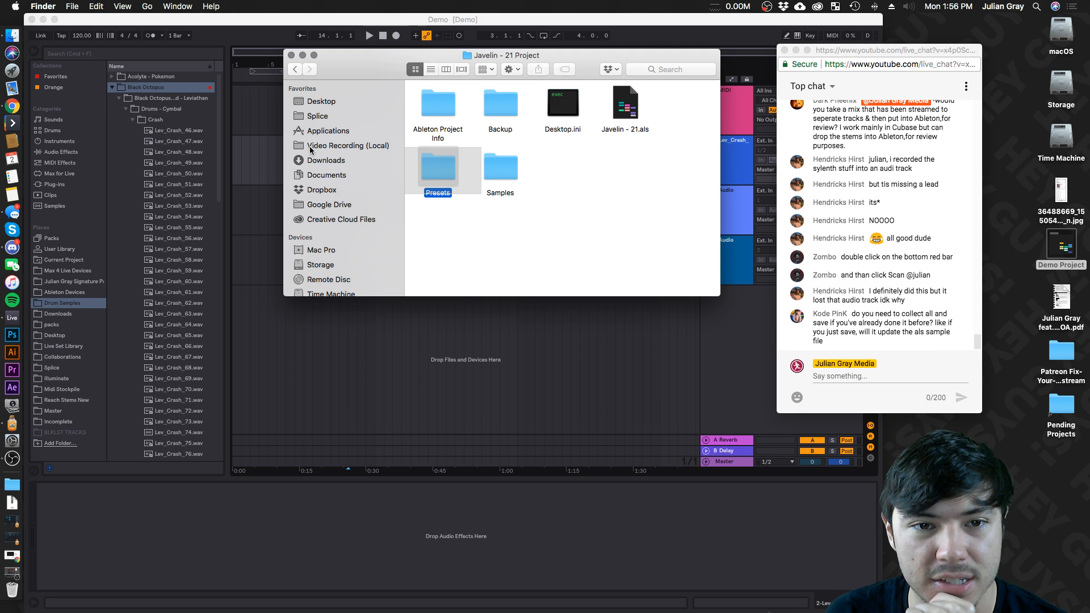
pyautogui.click(291, 55)
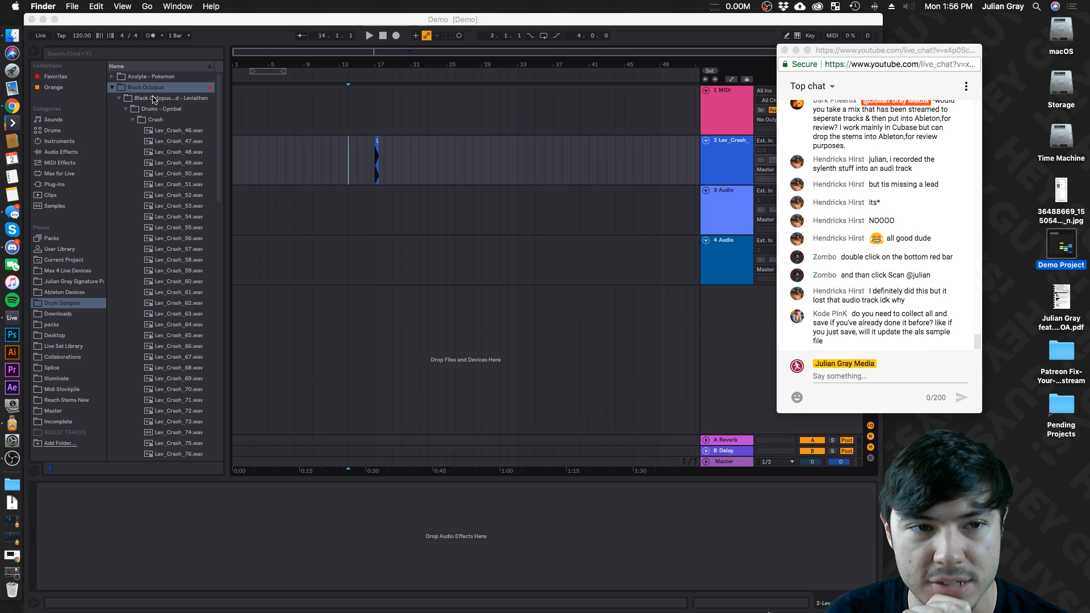
# Delete the crash clip from the second audio track, clearing the selection from bar 13 to bar 22
pyautogui.click(338, 178)
pyautogui.moveTo(420, 156); pyautogui.dragTo(337, 144)
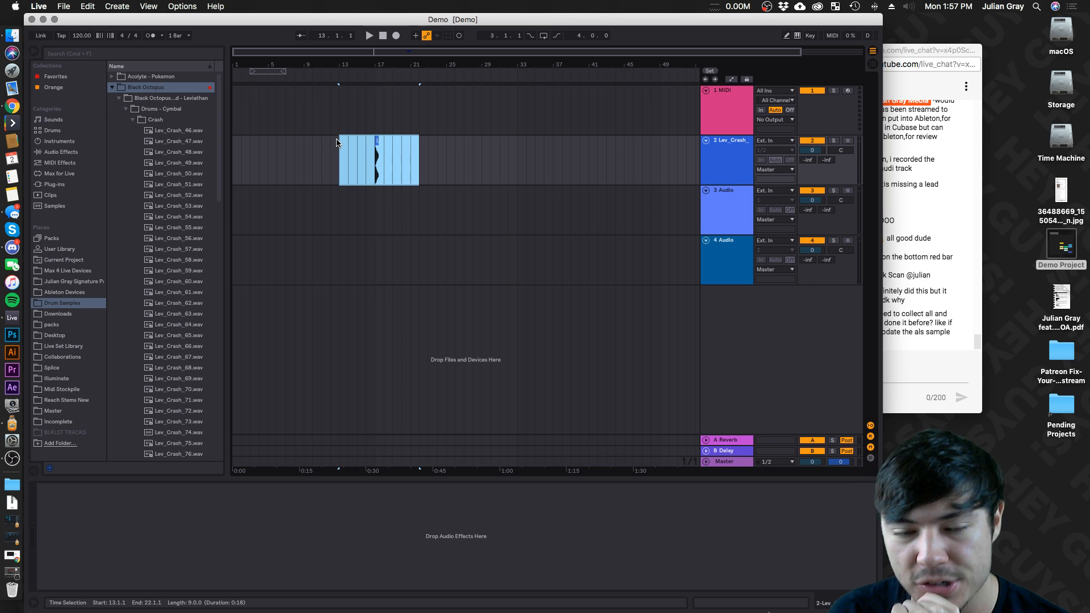
pyautogui.press('Delete')
pyautogui.click(366, 153)
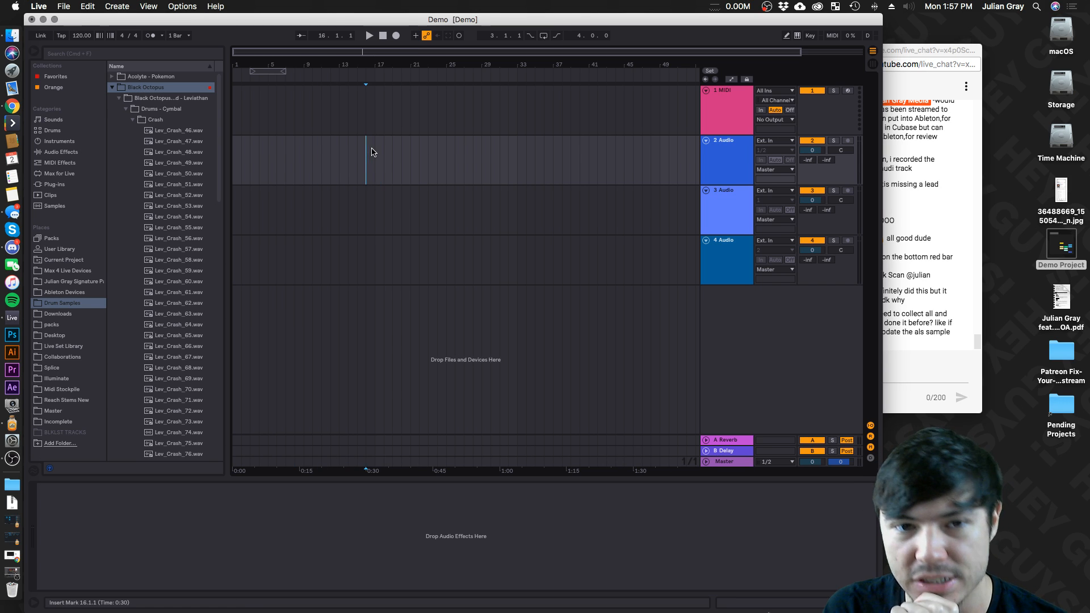
pyautogui.click(372, 152)
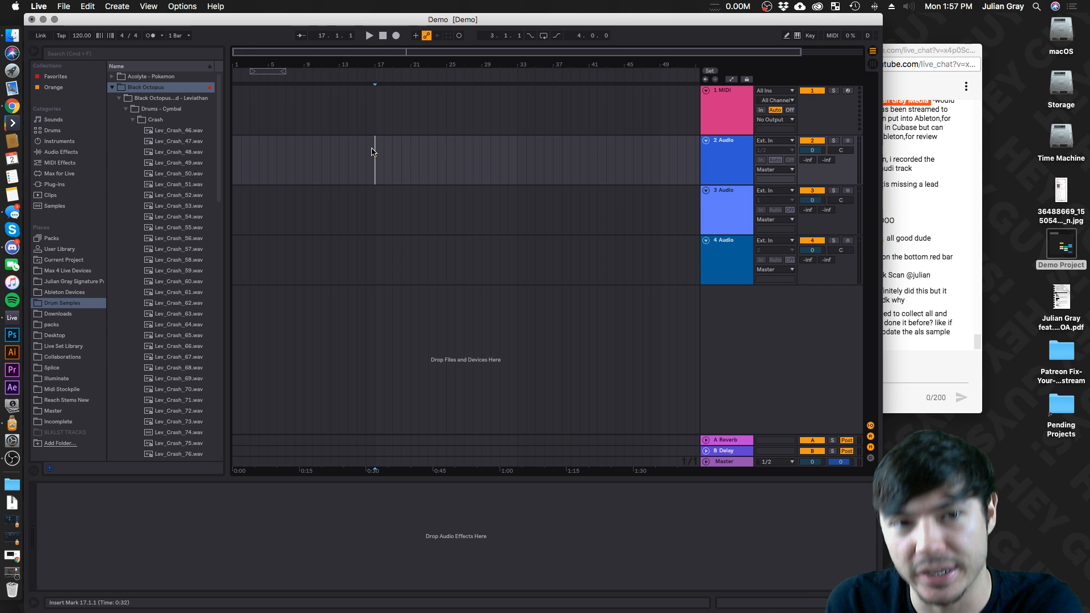
# Read the chat question about repeating Collect All and Save, and move the chat window slightly higher
pyautogui.click(965, 209)
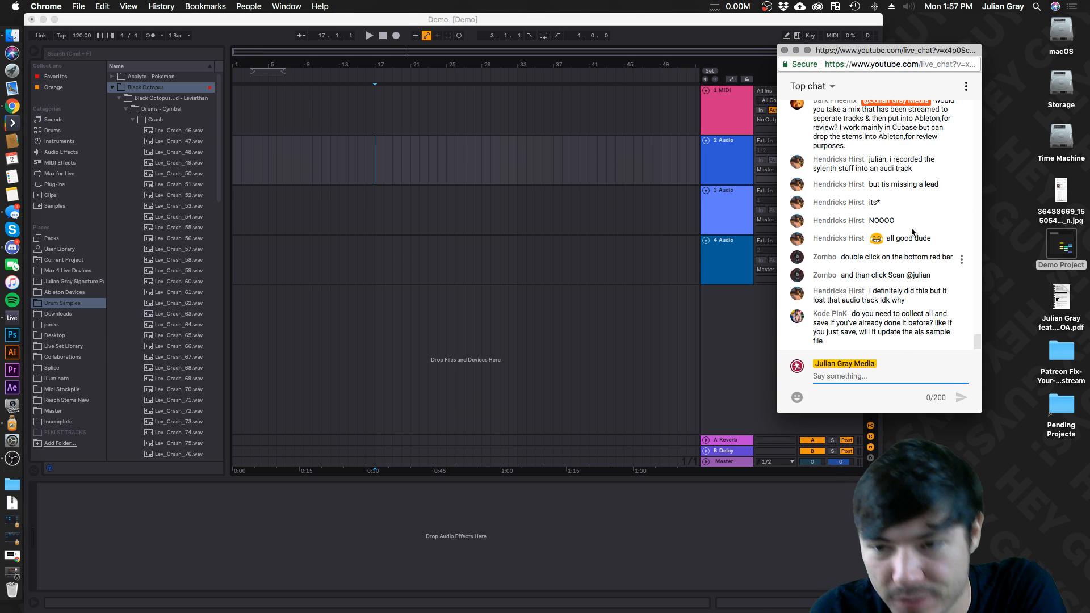
pyautogui.moveTo(849, 322); pyautogui.dragTo(823, 331)
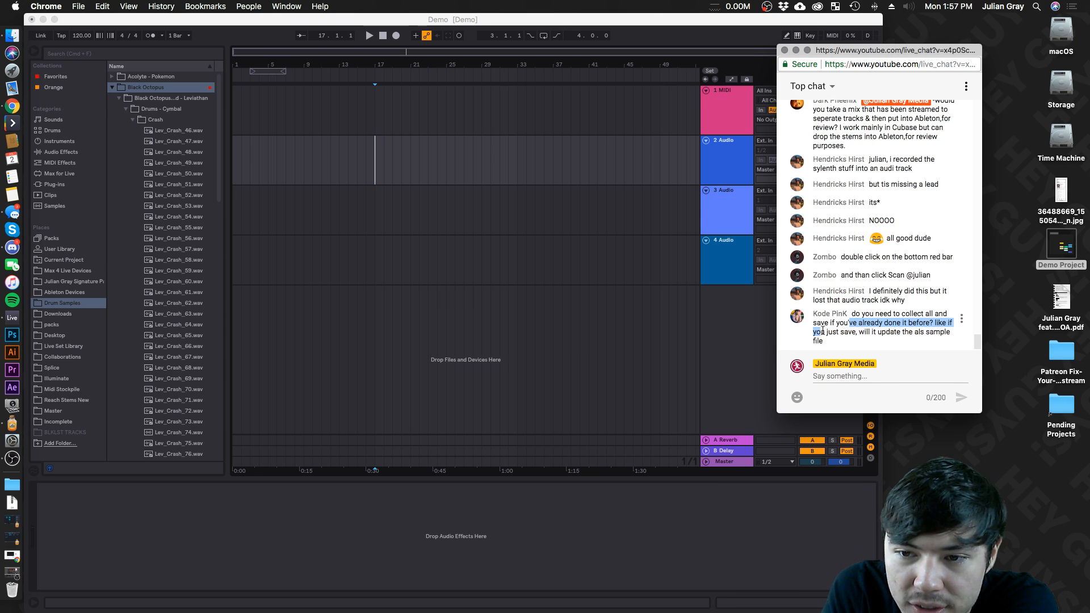
pyautogui.click(818, 332)
pyautogui.moveTo(925, 342); pyautogui.dragTo(930, 316)
pyautogui.click(930, 317)
pyautogui.moveTo(908, 50)
pyautogui.mouseDown()
pyautogui.moveTo(1008, 25)
pyautogui.moveTo(914, 31)
pyautogui.mouseUp()
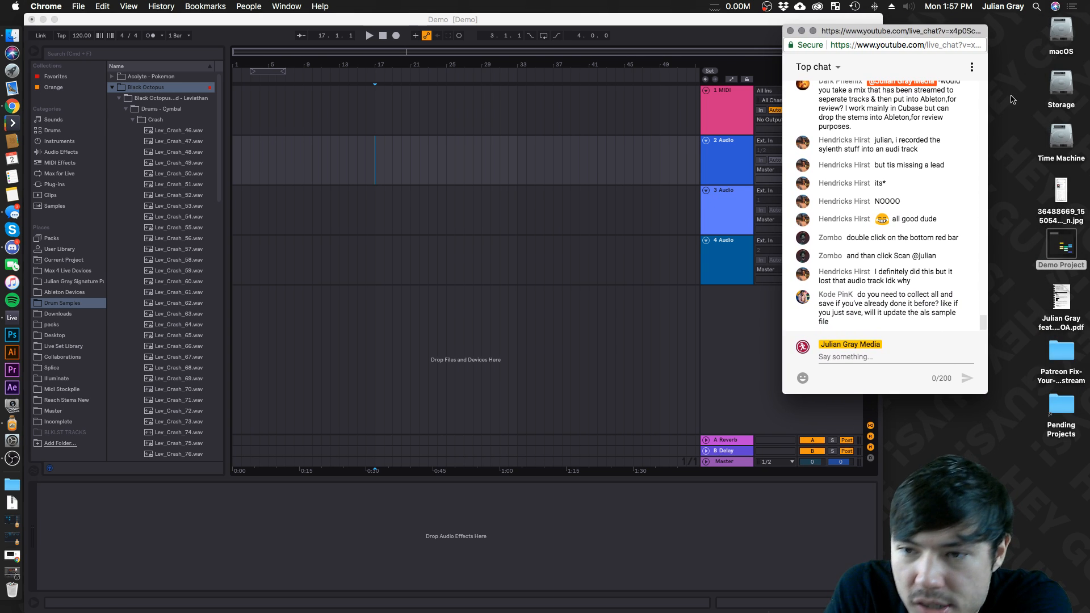
# Reopen Demo.als from the Demo Project folder, discarding the unsaved changes to the current set
pyautogui.doubleClick(1056, 261)
pyautogui.click(637, 243)
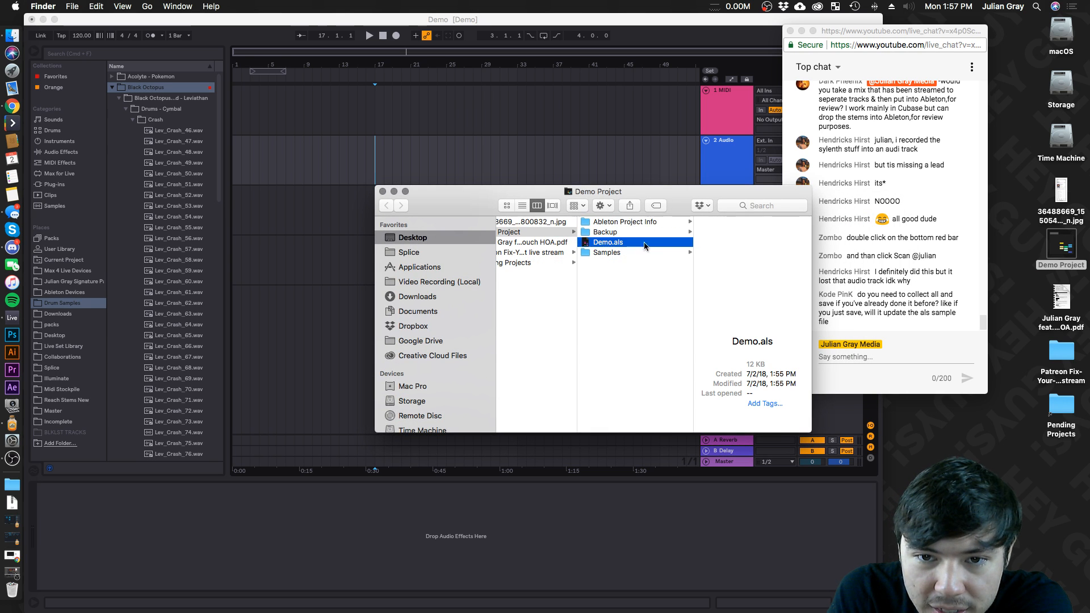
pyautogui.click(625, 253)
pyautogui.click(623, 244)
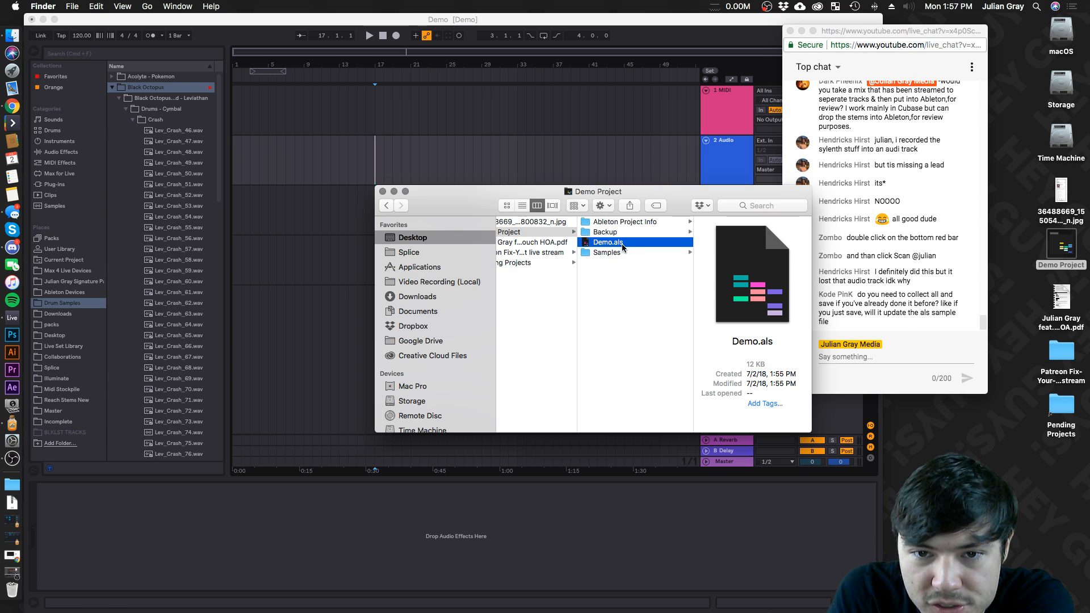
pyautogui.doubleClick(622, 244)
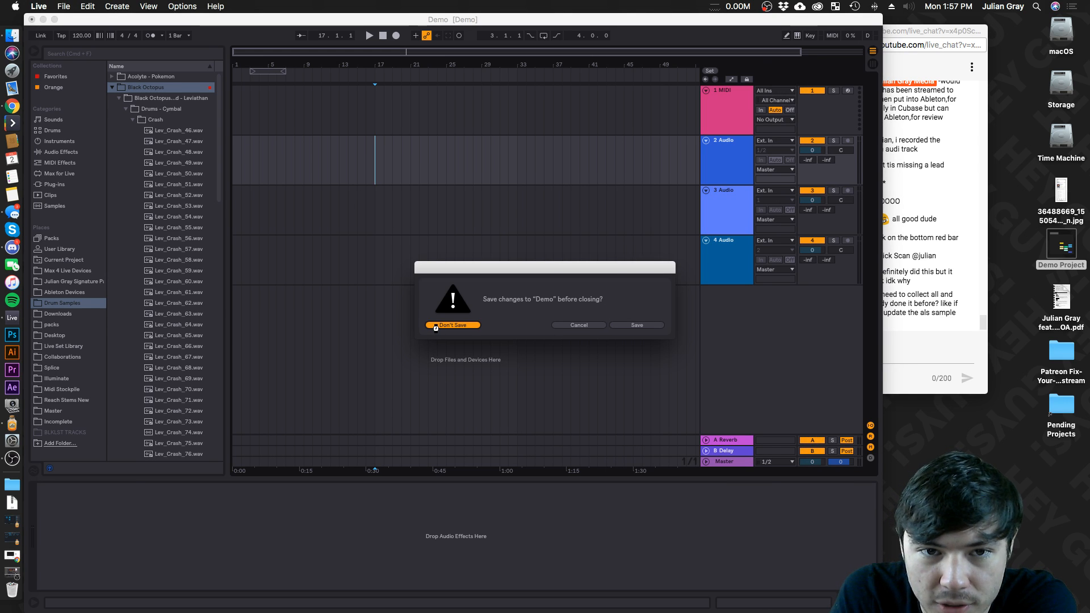
pyautogui.click(453, 325)
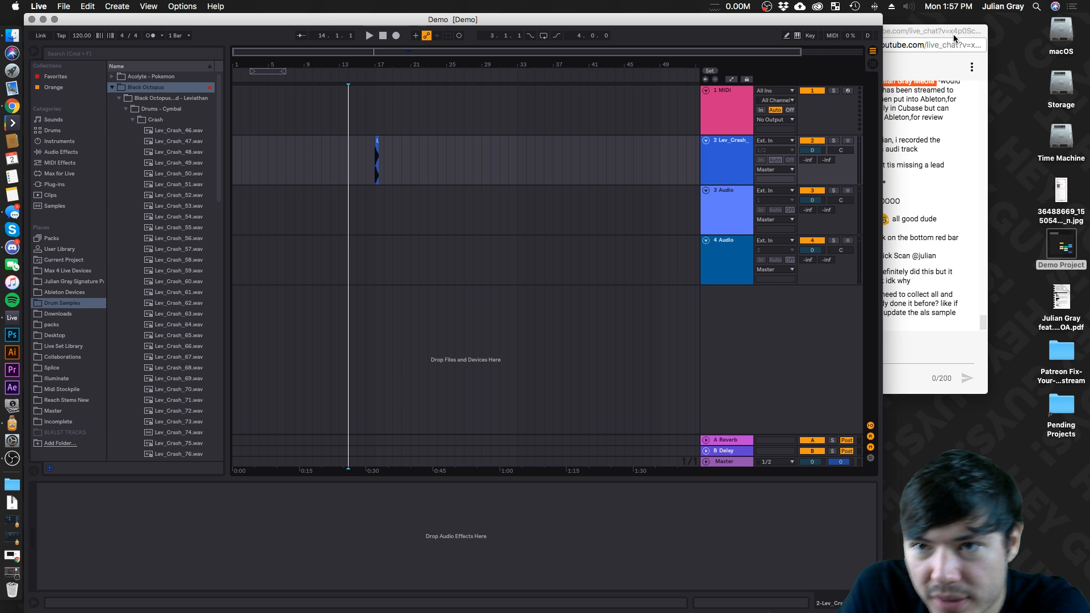
# Move Lev_Crash_46.wav from Demo Project's Samples, Imported folder to the Trash
pyautogui.doubleClick(1073, 236)
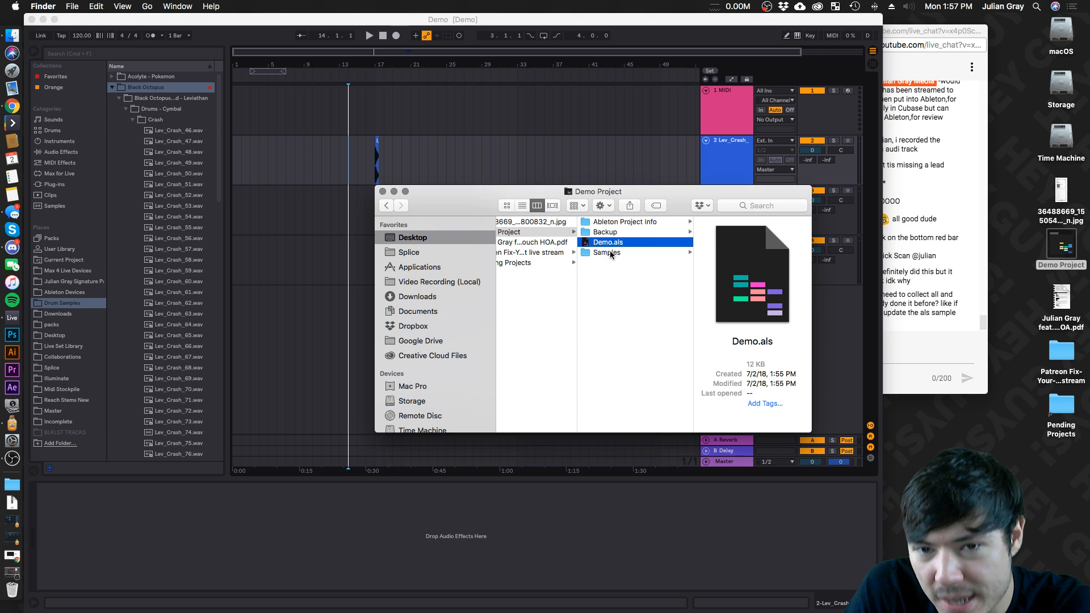
pyautogui.click(608, 252)
pyautogui.click(723, 222)
pyautogui.click(721, 222)
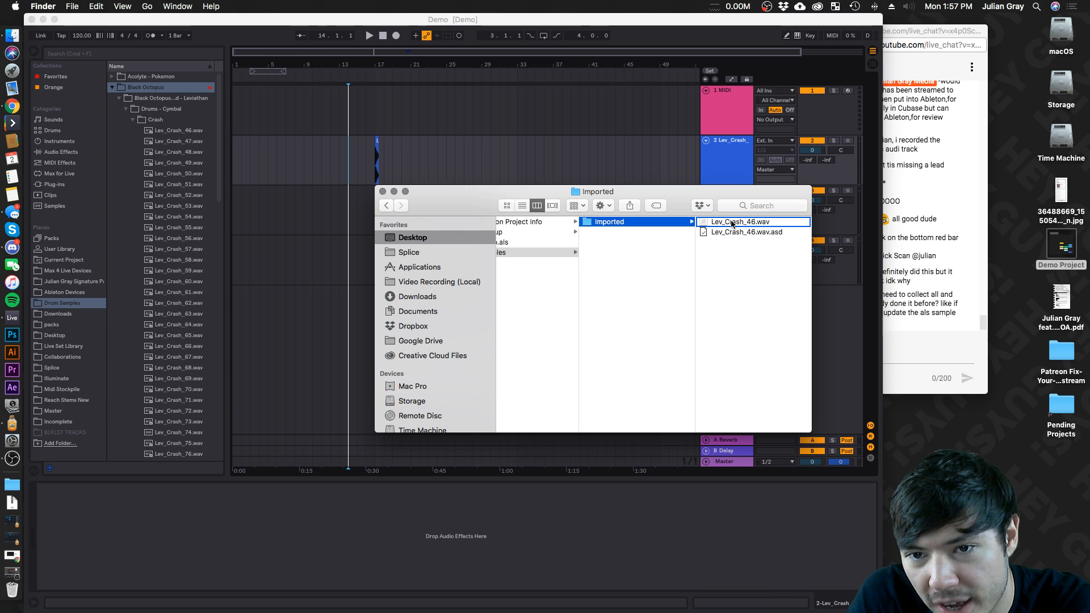
pyautogui.rightClick(732, 222)
pyautogui.click(771, 255)
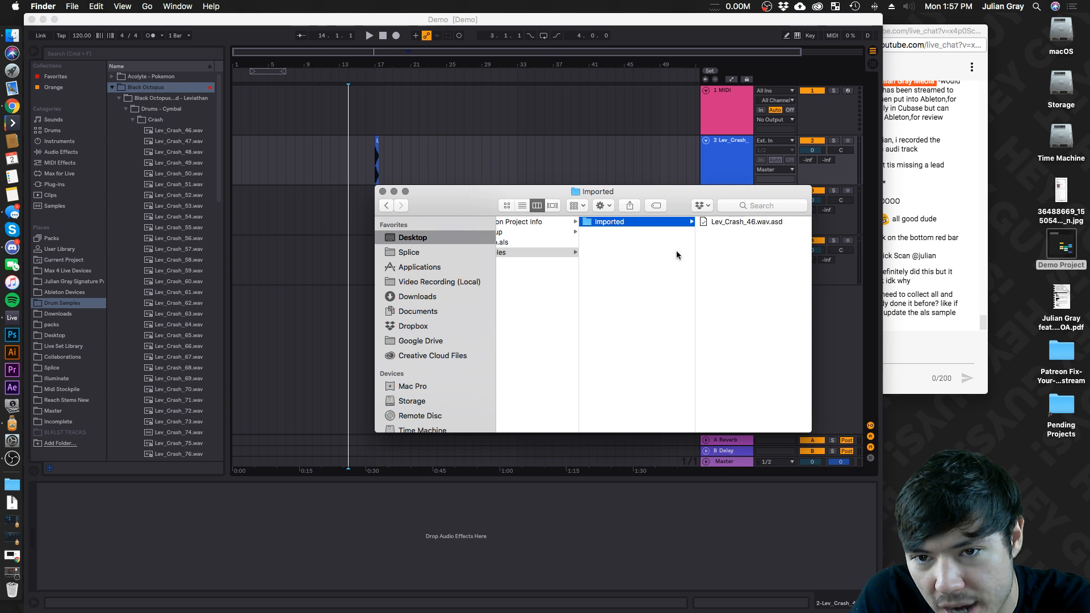
# Close the Imported folder window and reload Demo.als from the Demo Project folder
pyautogui.click(382, 191)
pyautogui.press('super+w')
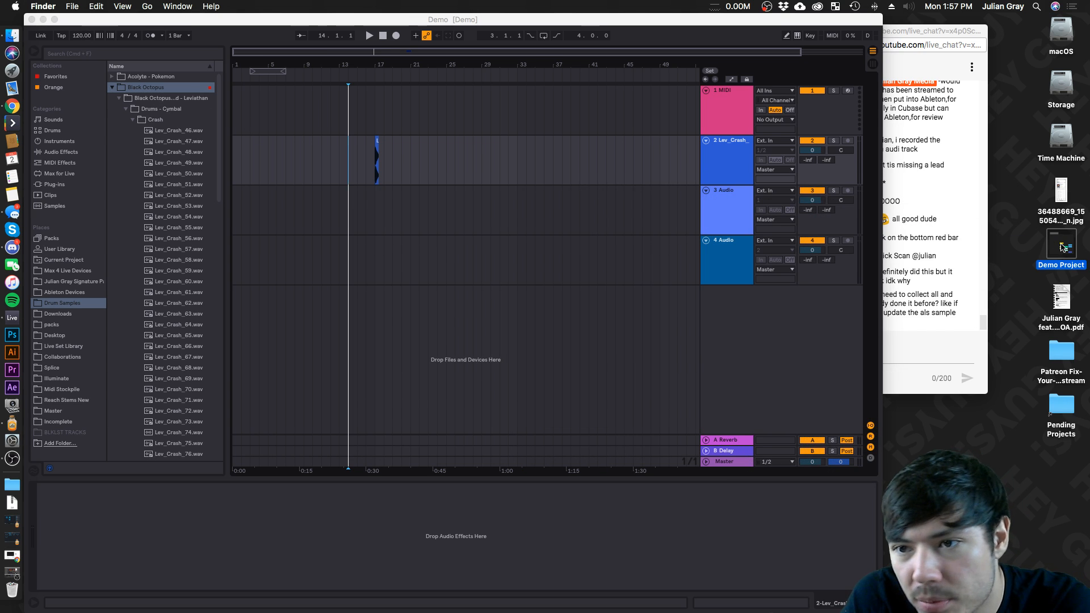
pyautogui.doubleClick(642, 241)
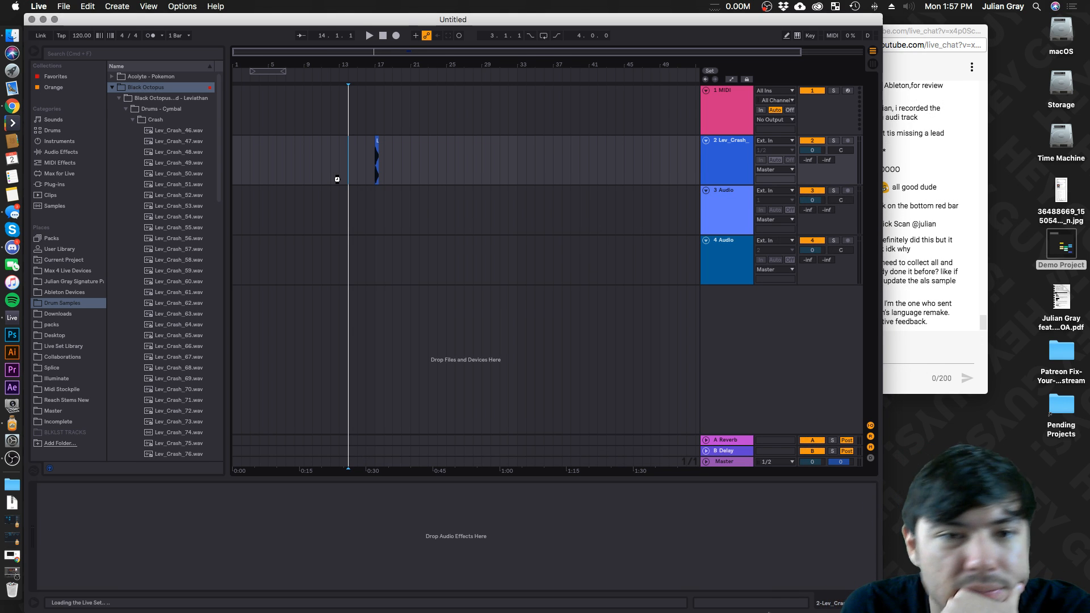
# Select the time range around the crash clip, examine the missing media files report, and close it
pyautogui.click(367, 160)
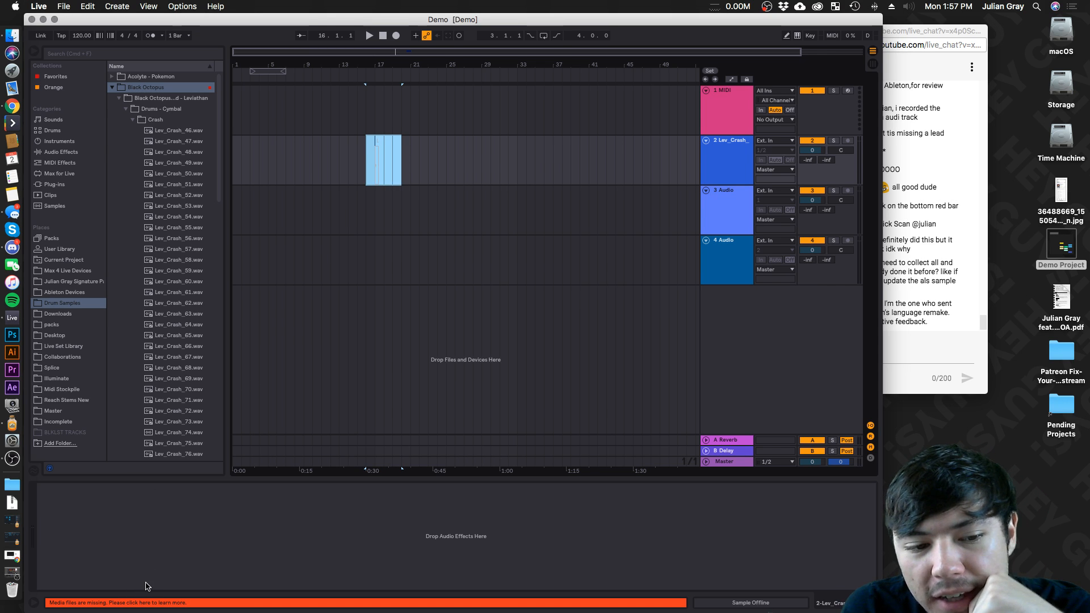
pyautogui.click(139, 603)
pyautogui.click(692, 257)
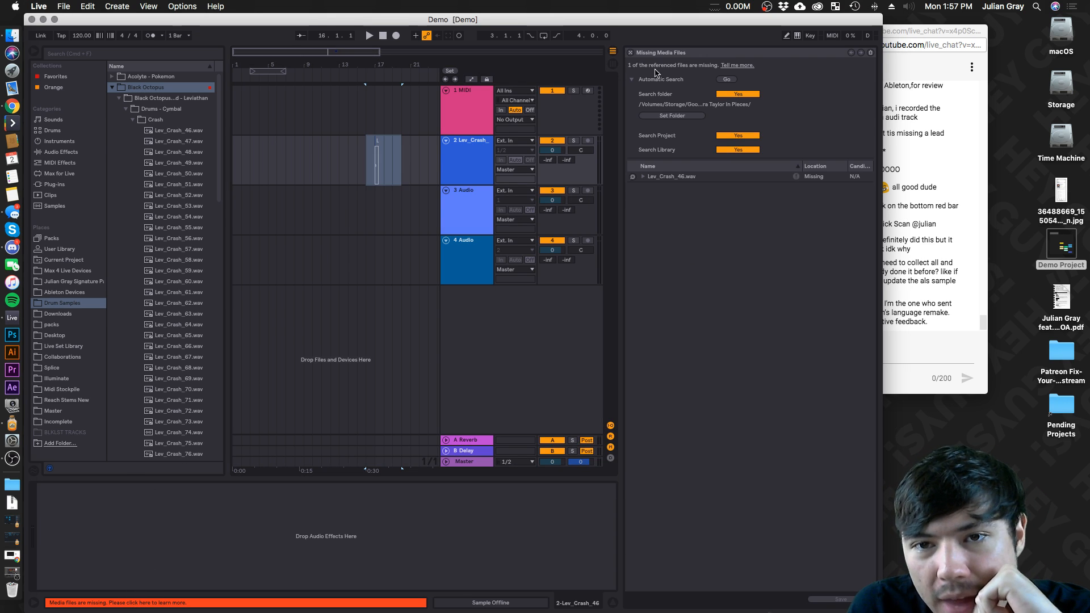
pyautogui.click(632, 54)
# Preview the original Lev_Crash_46.wav in the Crash folder and place the insert mark at bar 21 on the second track
pyautogui.click(424, 145)
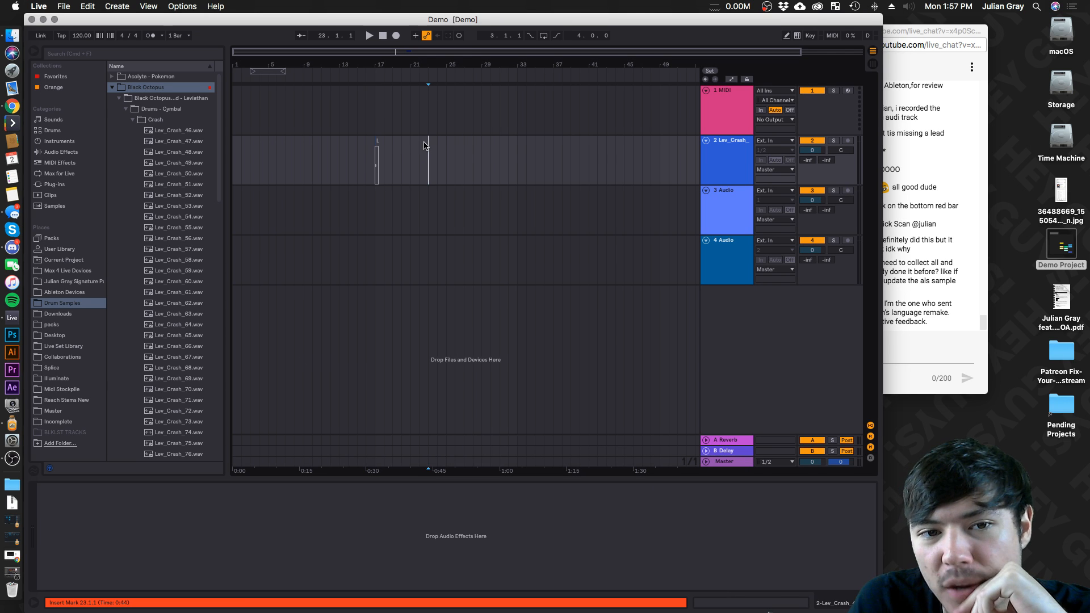
pyautogui.click(173, 131)
pyautogui.click(409, 150)
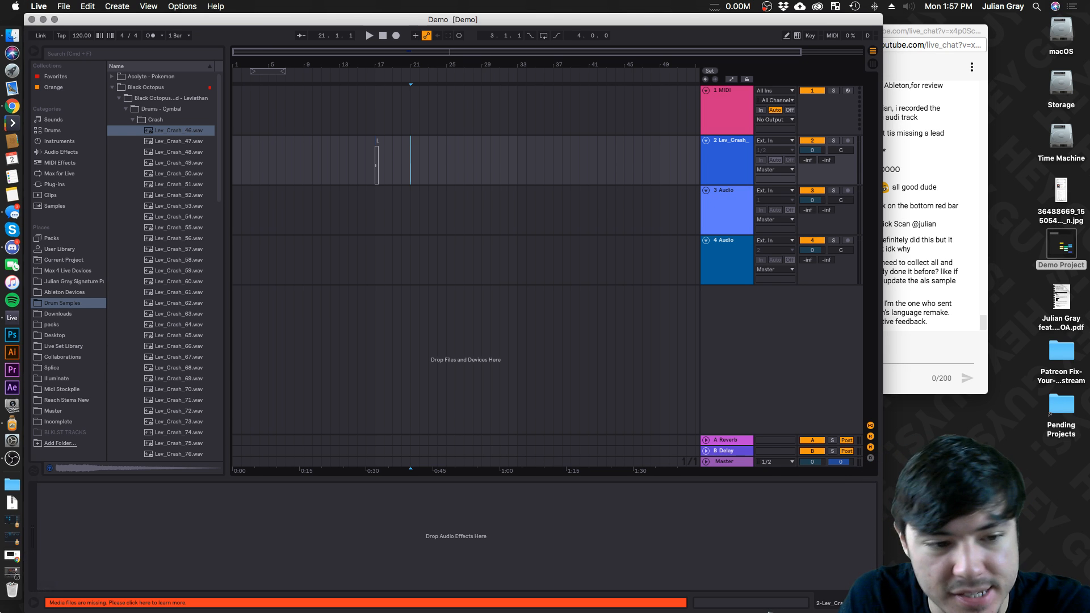
# Switch to the YouTube live chat window, read the latest messages, and move the window clear of the arrangement
pyautogui.click(986, 246)
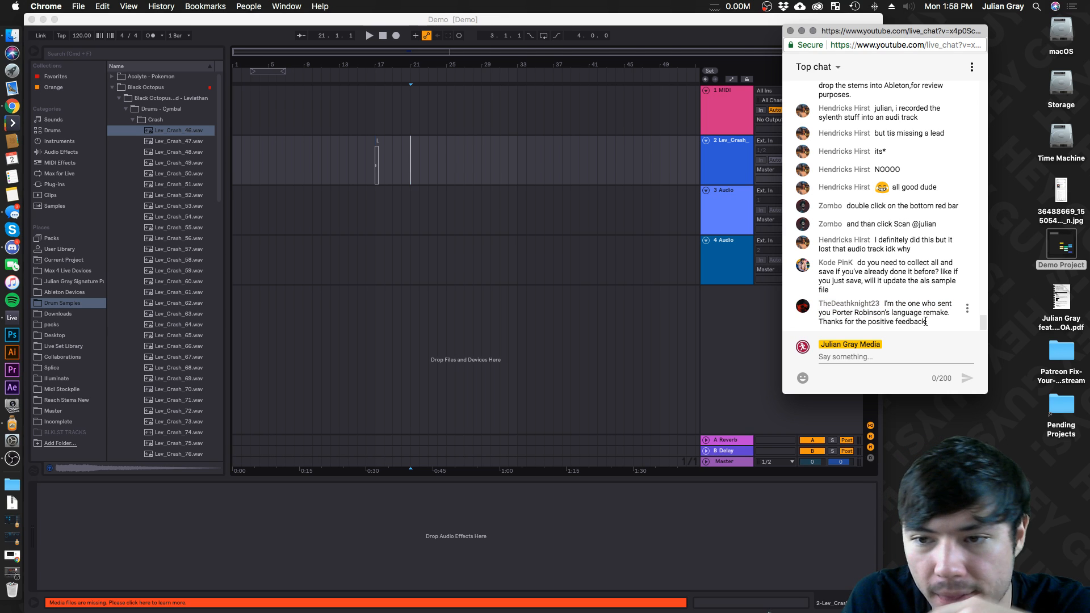
pyautogui.moveTo(927, 309)
pyautogui.mouseDown()
pyautogui.moveTo(915, 299)
pyautogui.moveTo(942, 320)
pyautogui.moveTo(936, 308)
pyautogui.mouseUp()
pyautogui.click(914, 298)
pyautogui.click(942, 320)
pyautogui.click(936, 307)
pyautogui.moveTo(843, 31); pyautogui.dragTo(945, 19)
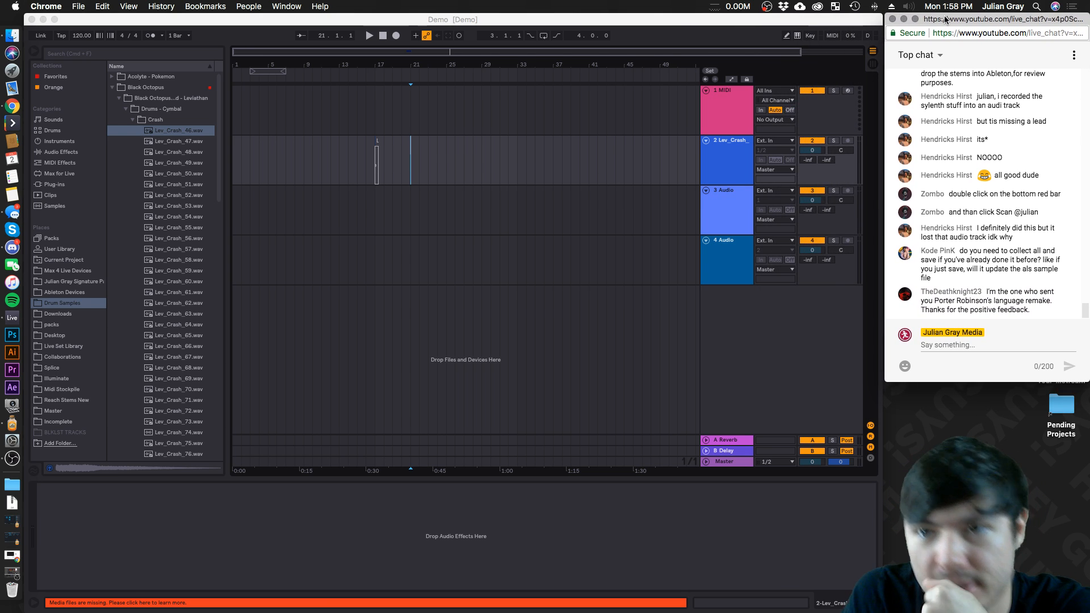
# Return to the Demo set, select the time range around the crash clip, then open the recent set KOAB-1.als and dismiss the plug-in report
pyautogui.click(280, 21)
pyautogui.moveTo(571, 164); pyautogui.dragTo(286, 149)
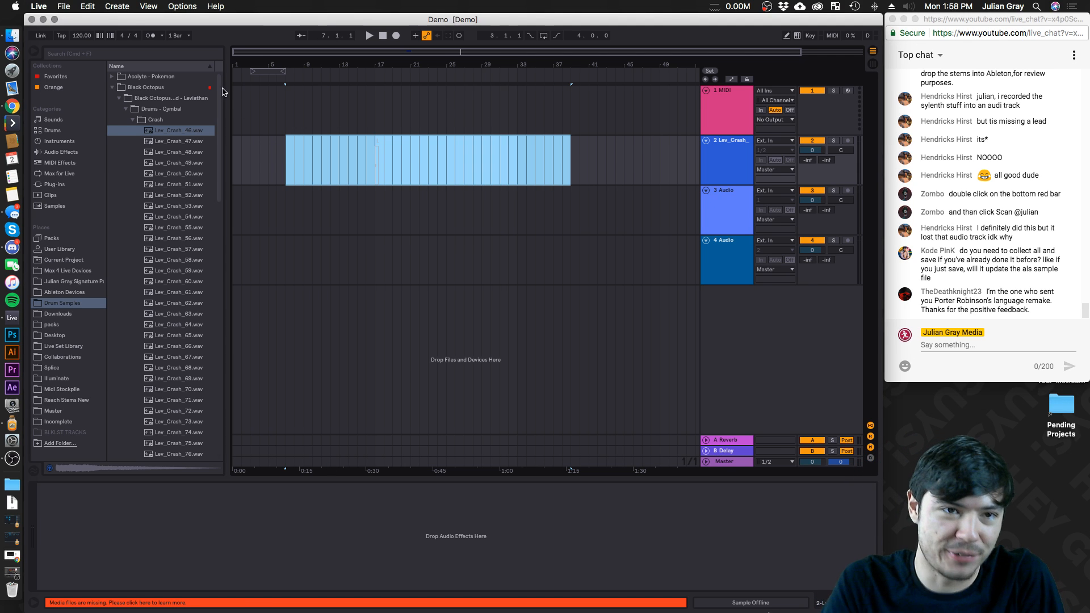
pyautogui.click(64, 6)
pyautogui.moveTo(142, 41)
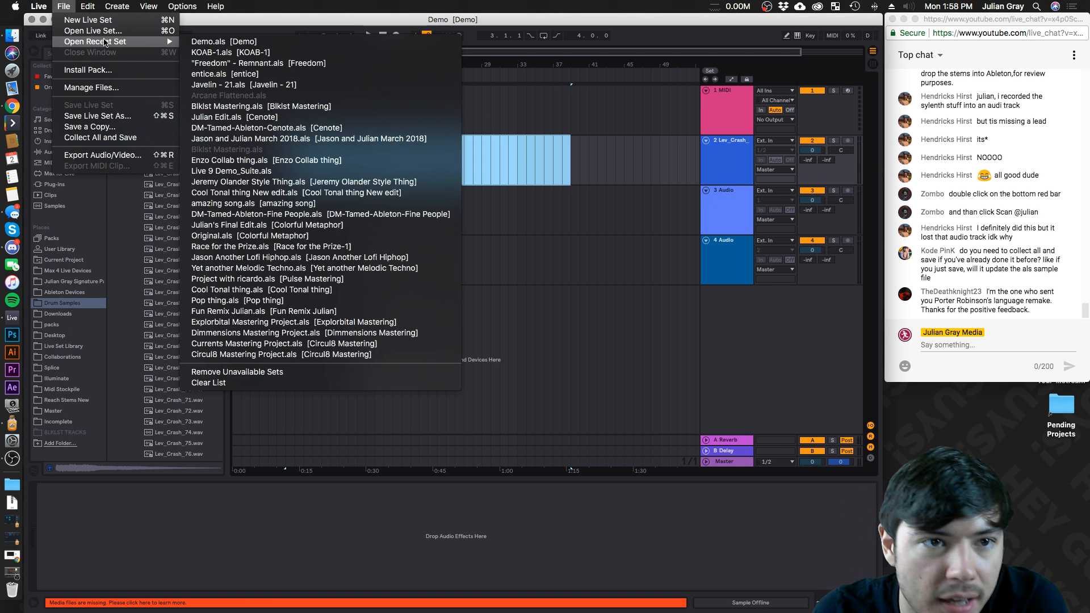
pyautogui.click(233, 41)
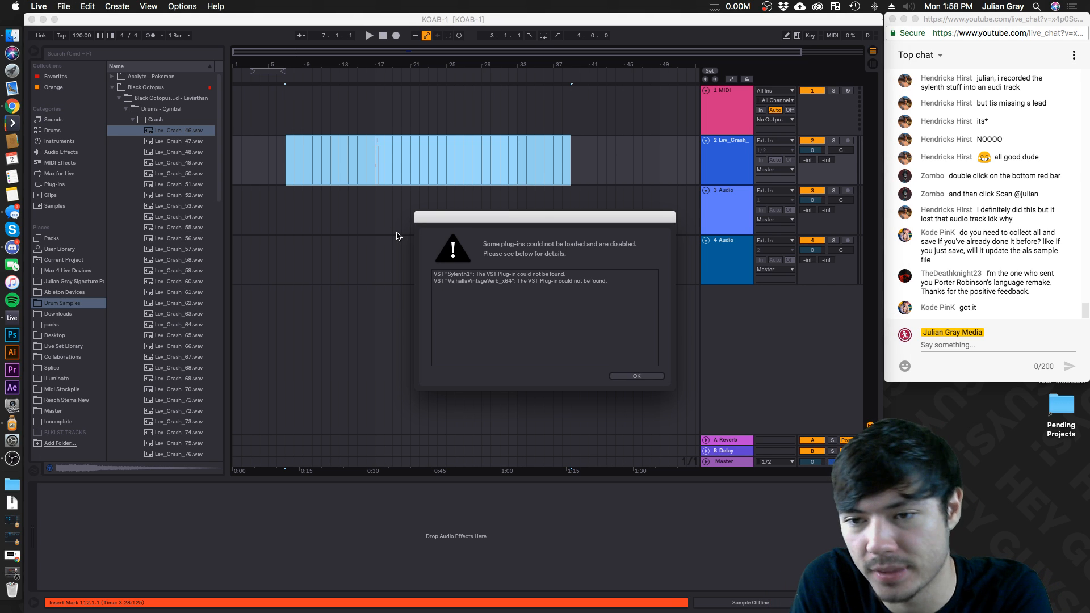
pyautogui.click(633, 376)
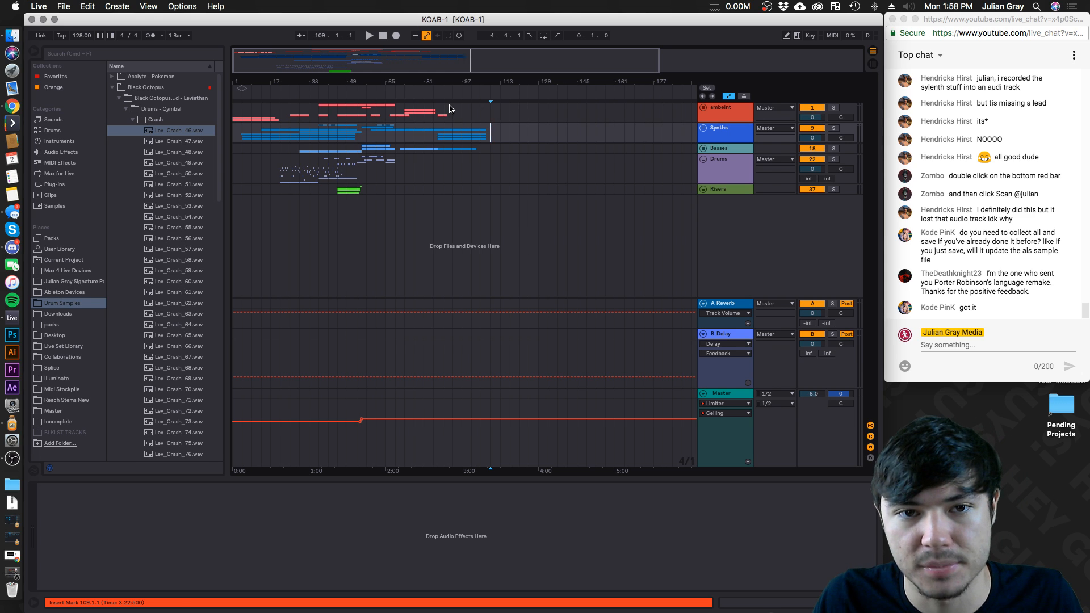
# Examine the full KOAB-1 arrangement and place the insert mark at bar 113 on the Synths track
pyautogui.moveTo(457, 66); pyautogui.dragTo(457, 34)
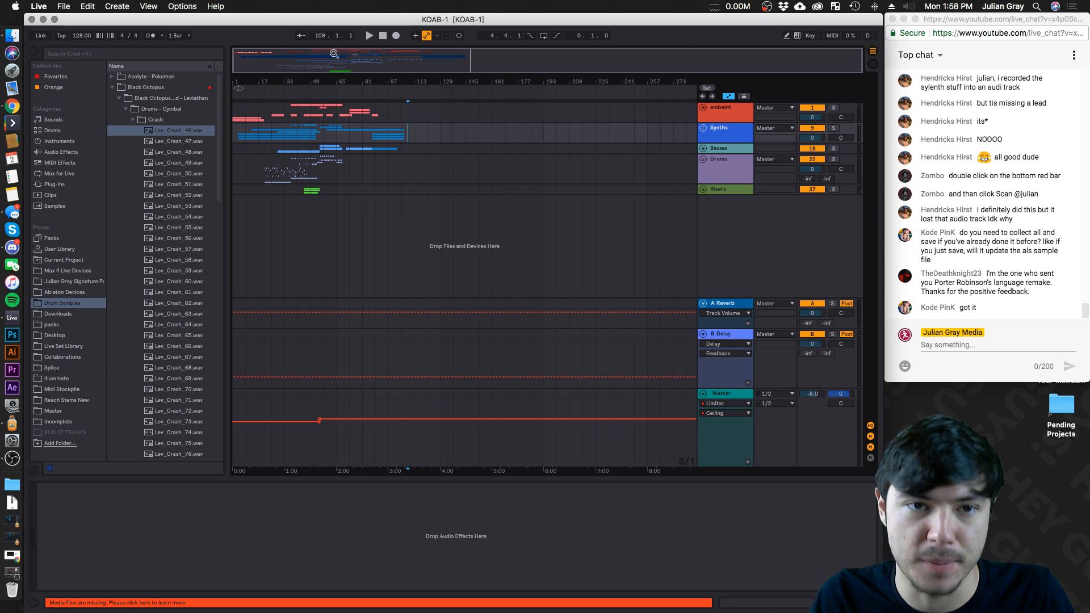
pyautogui.moveTo(335, 51); pyautogui.dragTo(318, 63)
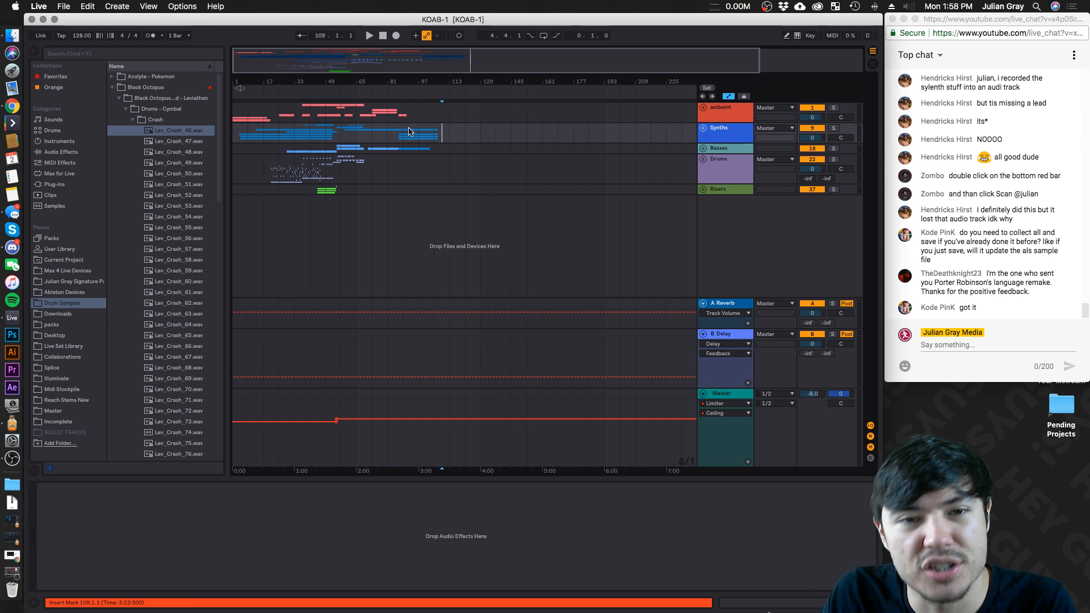
pyautogui.click(449, 136)
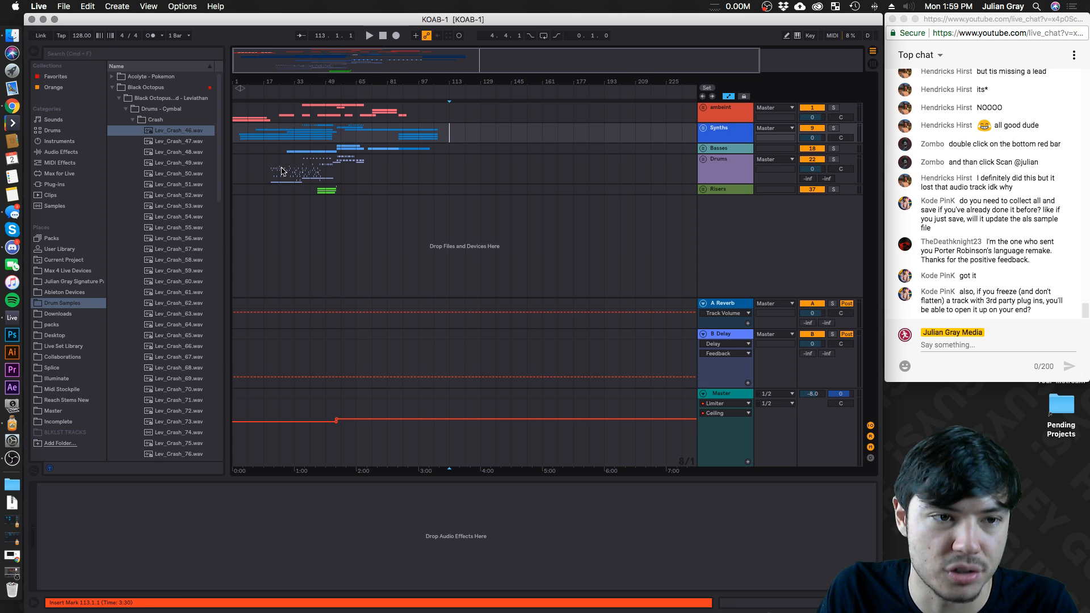
pyautogui.moveTo(434, 58); pyautogui.dragTo(356, 58)
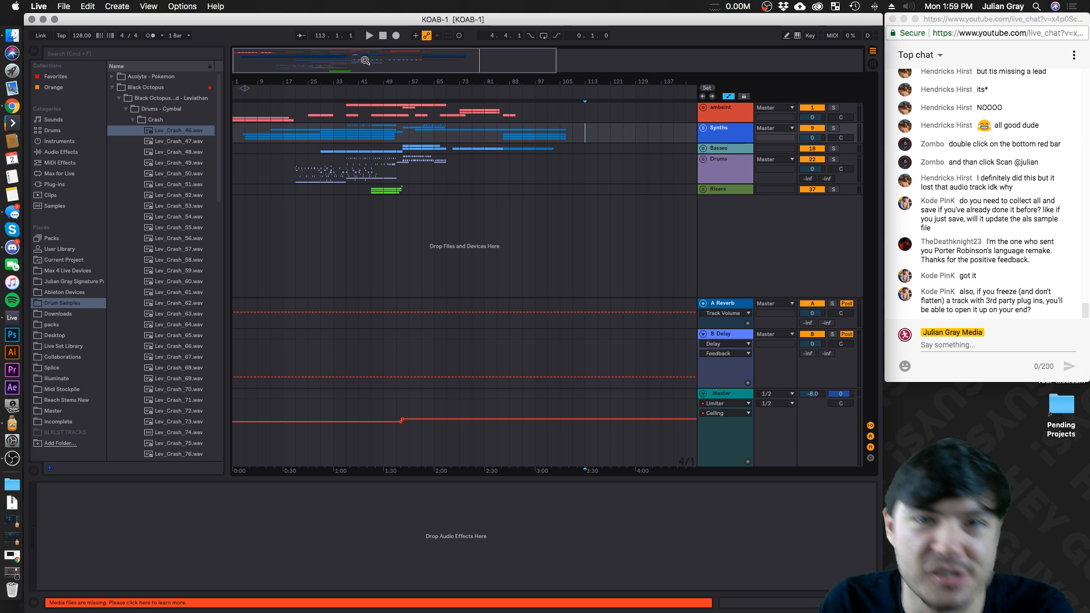
# Restore the minimised OBS streaming window
pyautogui.click(8, 575)
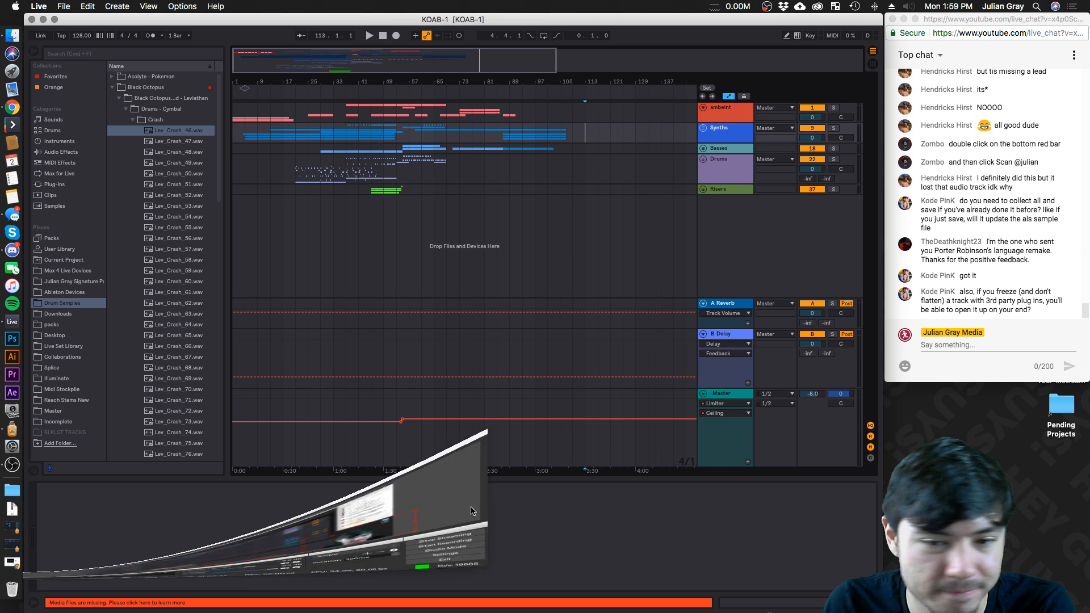